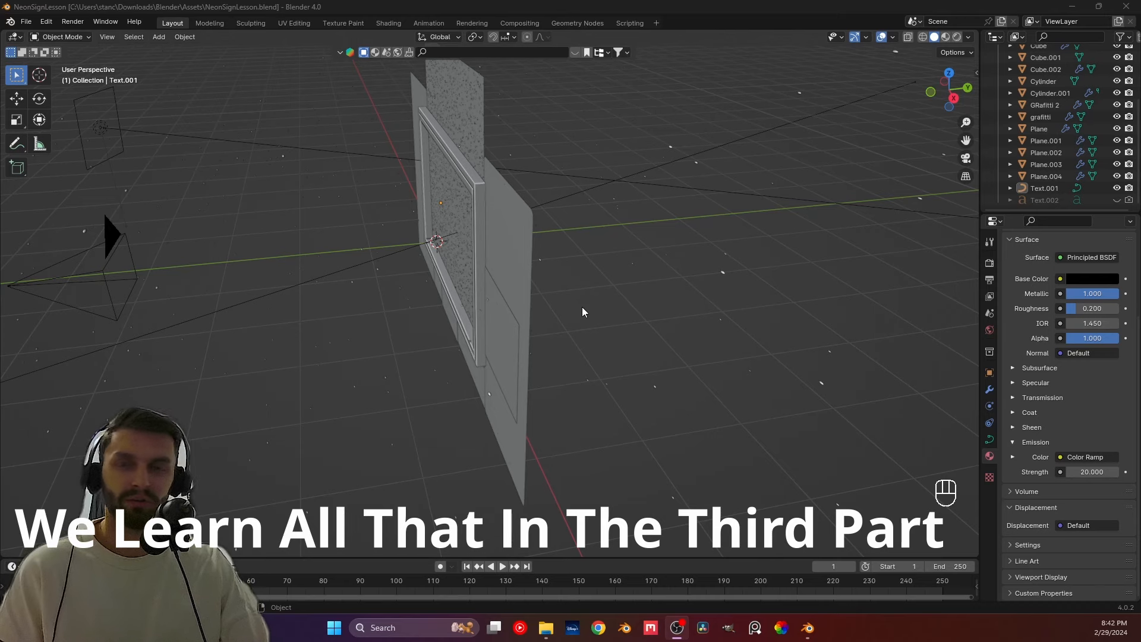
# Step: Examine the finished neon sign scene from several angles, including a rendered preview through the camera
pyautogui.moveTo(583, 307); pyautogui.dragTo(241, 315, button='middle')
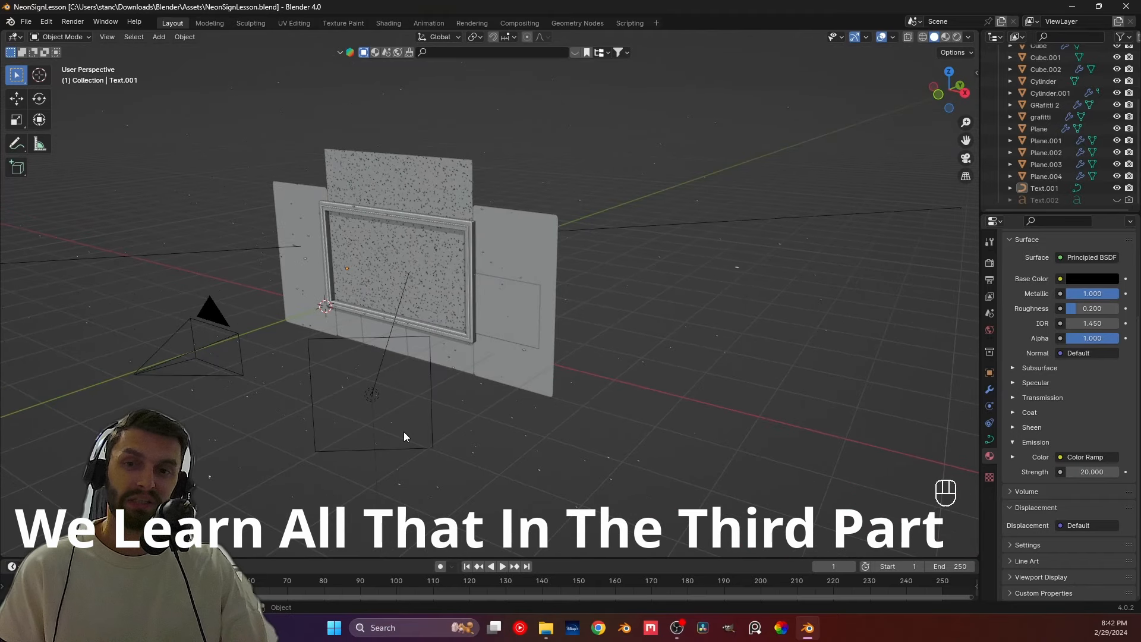
pyautogui.click(511, 414)
pyautogui.scroll(-2, 511, 416)
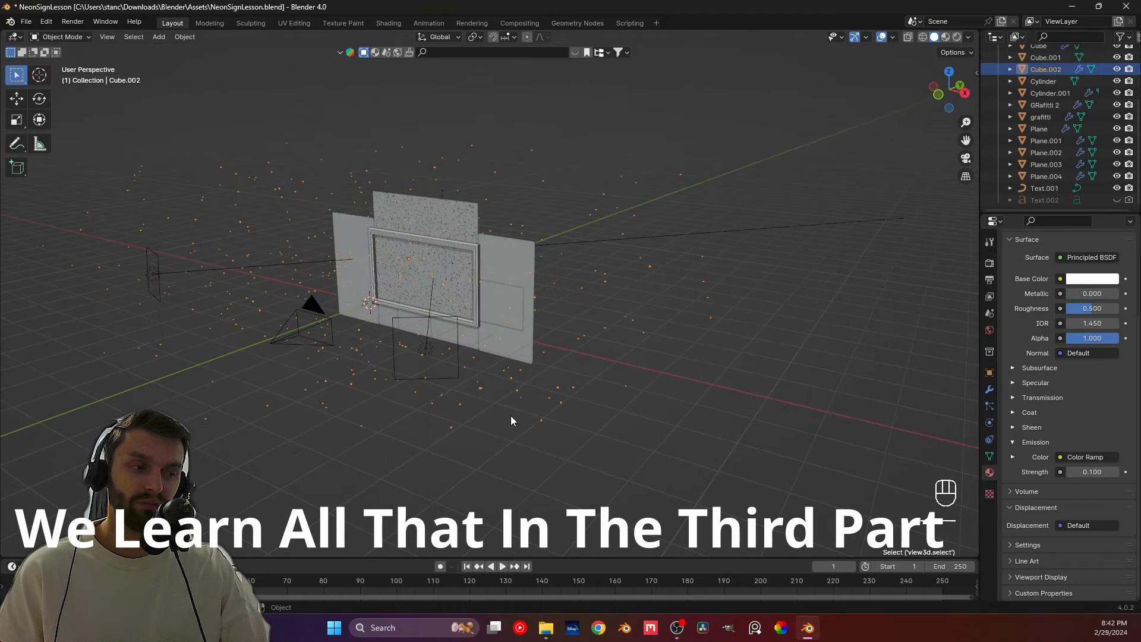
pyautogui.scroll(-1, 511, 419)
pyautogui.scroll(1, 672, 435)
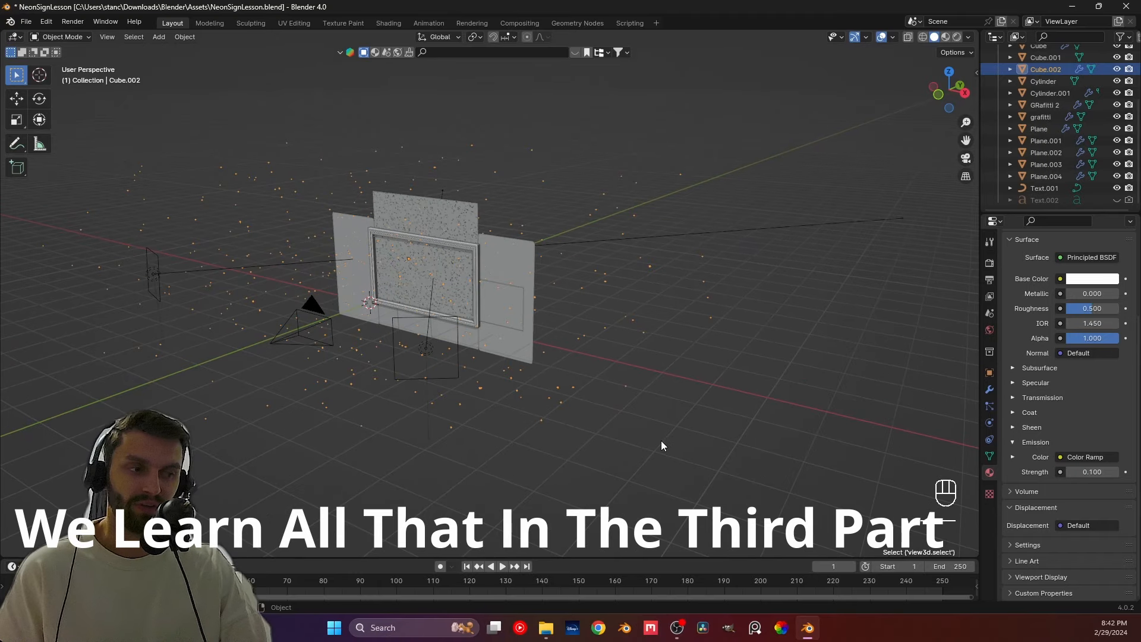
pyautogui.press('KP_0')
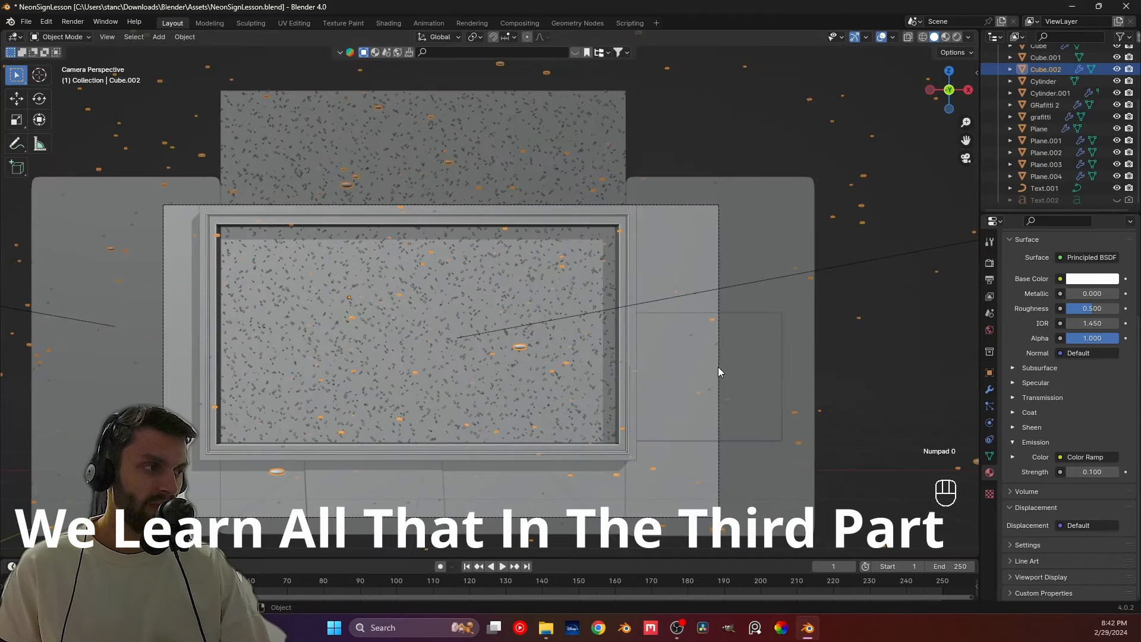
pyautogui.click(767, 122)
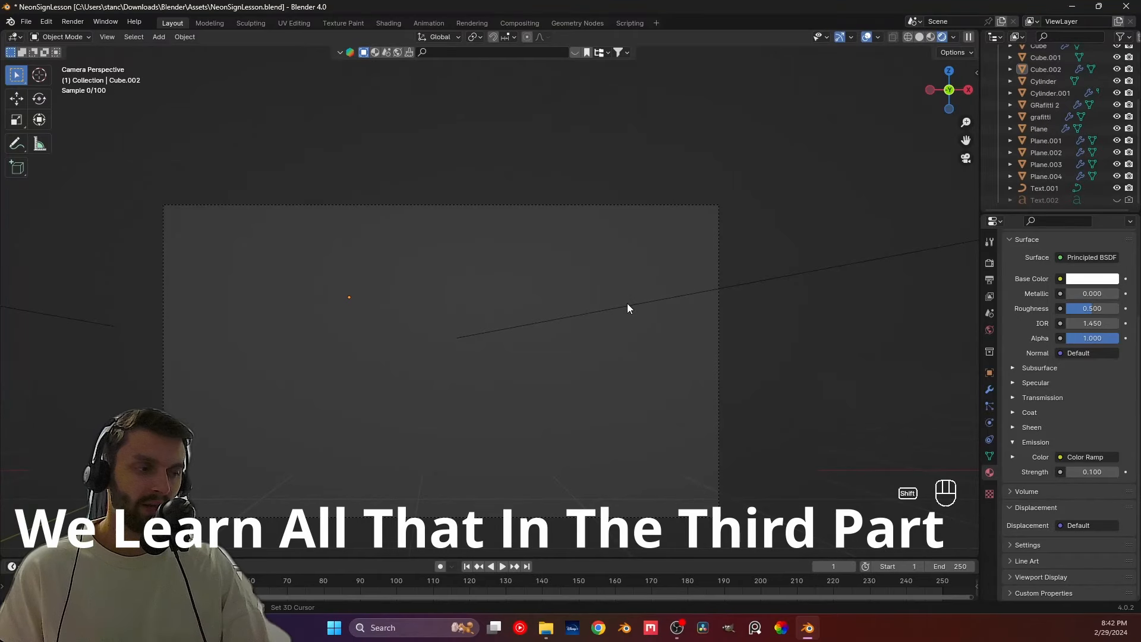
pyautogui.keyDown('shift'); pyautogui.moveTo(621, 308); pyautogui.dragTo(630, 286, button='middle'); pyautogui.keyUp('shift')
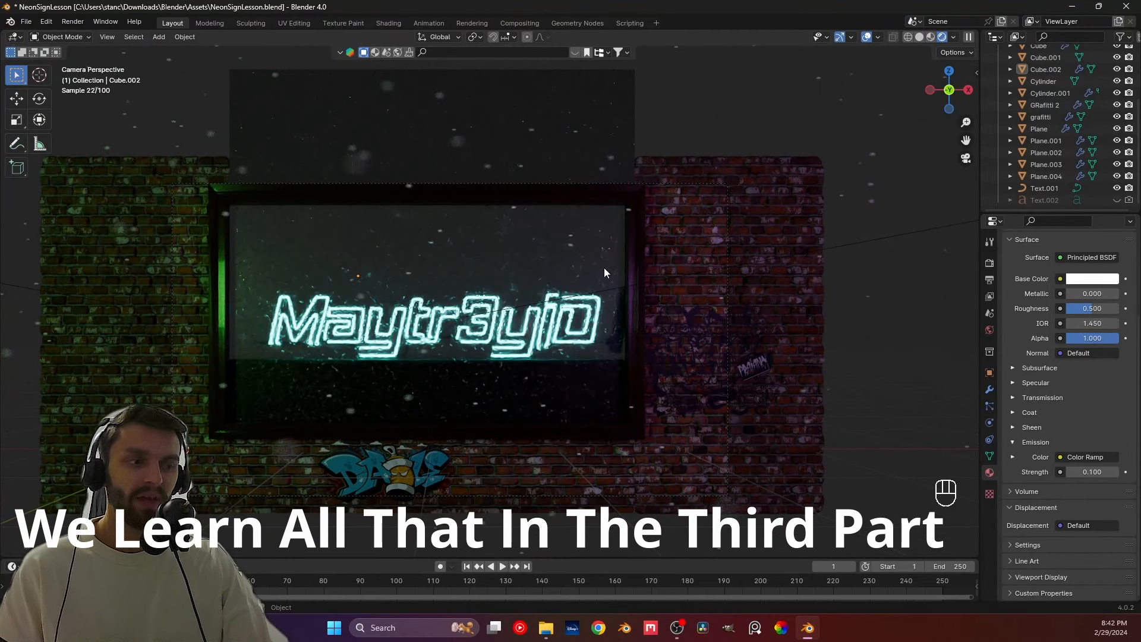
pyautogui.keyDown('shift'); pyautogui.moveTo(477, 289); pyautogui.dragTo(491, 252, button='middle'); pyautogui.keyUp('shift')
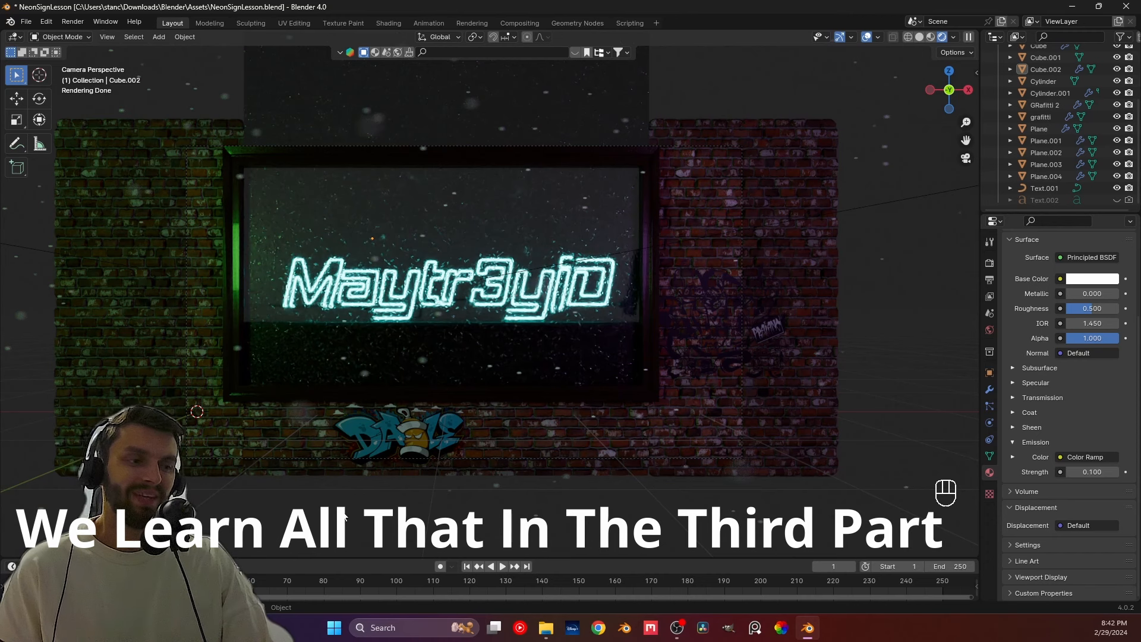
pyautogui.rightClick(291, 234)
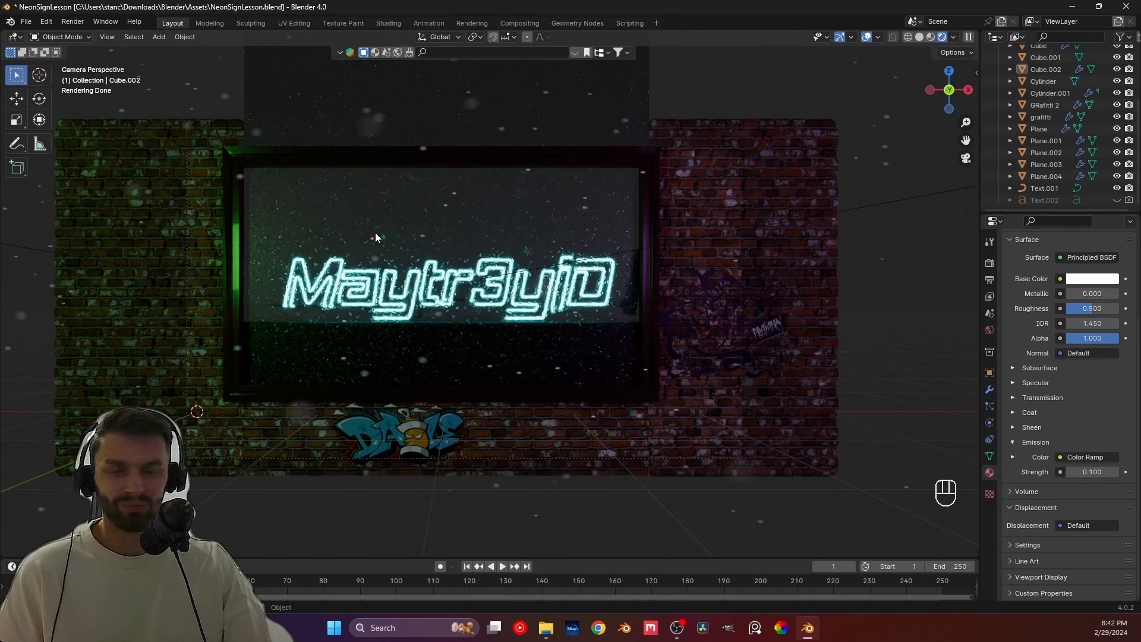
# Step: With solid shading on, add a mesh plane at the 3D cursor and rotate it 90° about the X axis
pyautogui.click(919, 37)
pyautogui.moveTo(571, 242)
pyautogui.mouseDown(button='middle')
pyautogui.moveTo(433, 245)
pyautogui.moveTo(540, 299)
pyautogui.moveTo(613, 290)
pyautogui.moveTo(438, 265)
pyautogui.moveTo(438, 279)
pyautogui.moveTo(409, 255)
pyautogui.moveTo(311, 231)
pyautogui.moveTo(481, 247)
pyautogui.mouseUp(button='middle')
pyautogui.scroll(6, 440, 265)
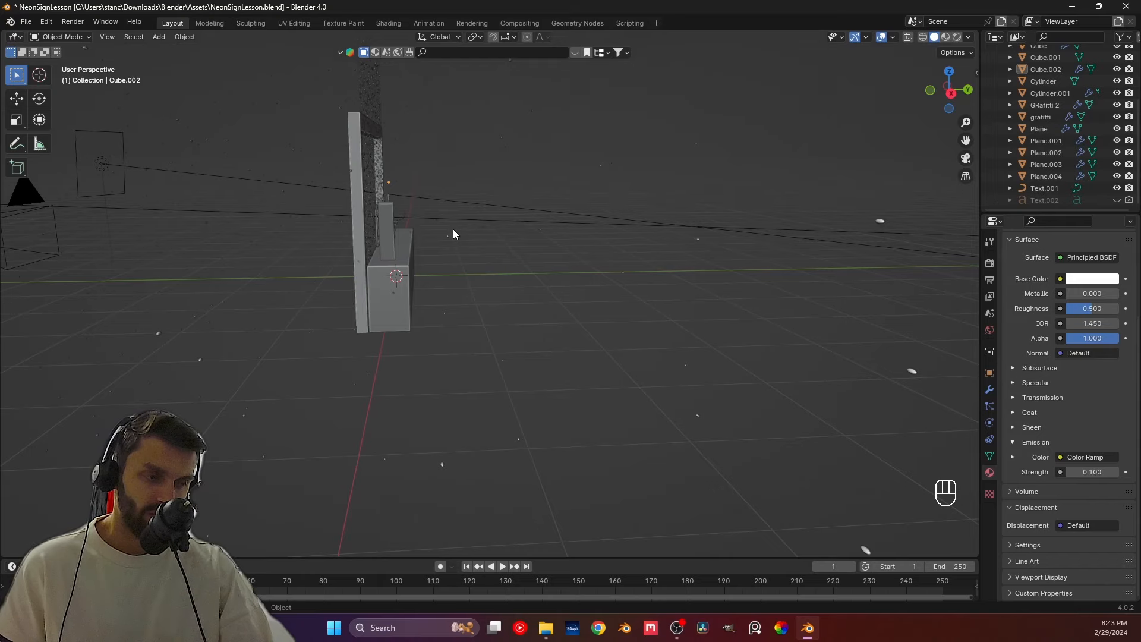
pyautogui.moveTo(453, 234); pyautogui.dragTo(455, 271, button='middle')
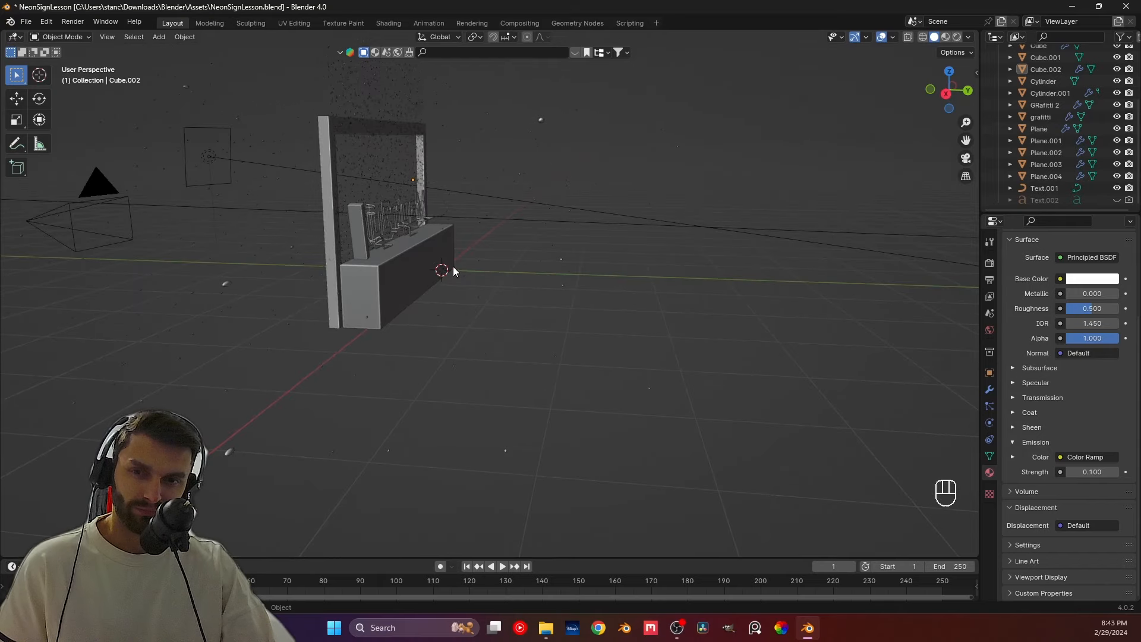
pyautogui.hotkey('shift', 'a')
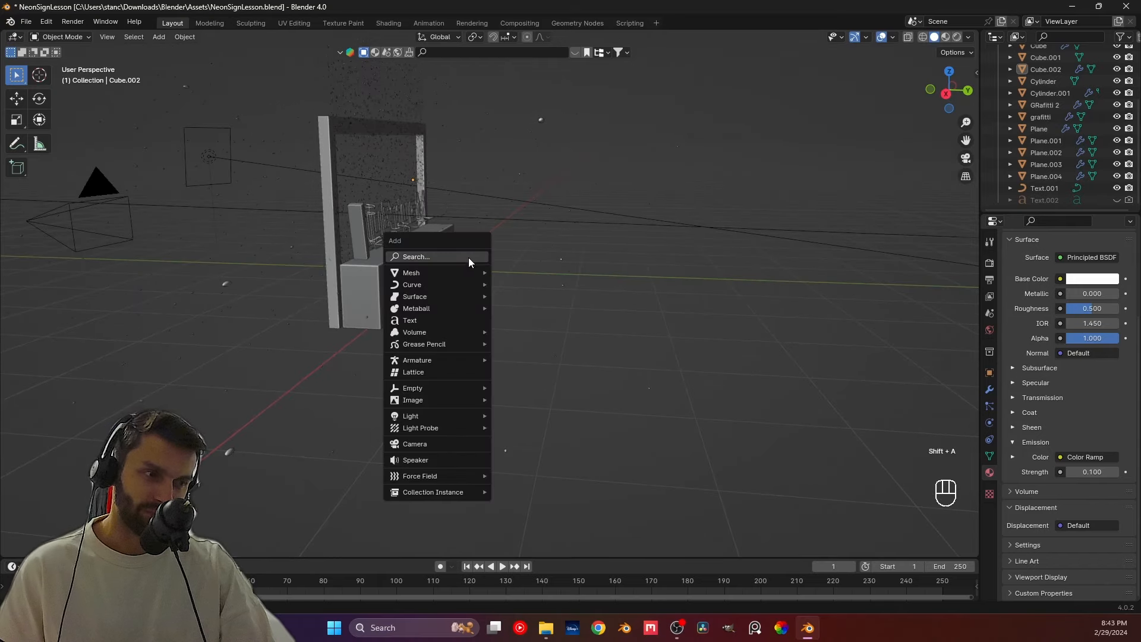
pyautogui.moveTo(461, 274)
pyautogui.click(532, 285)
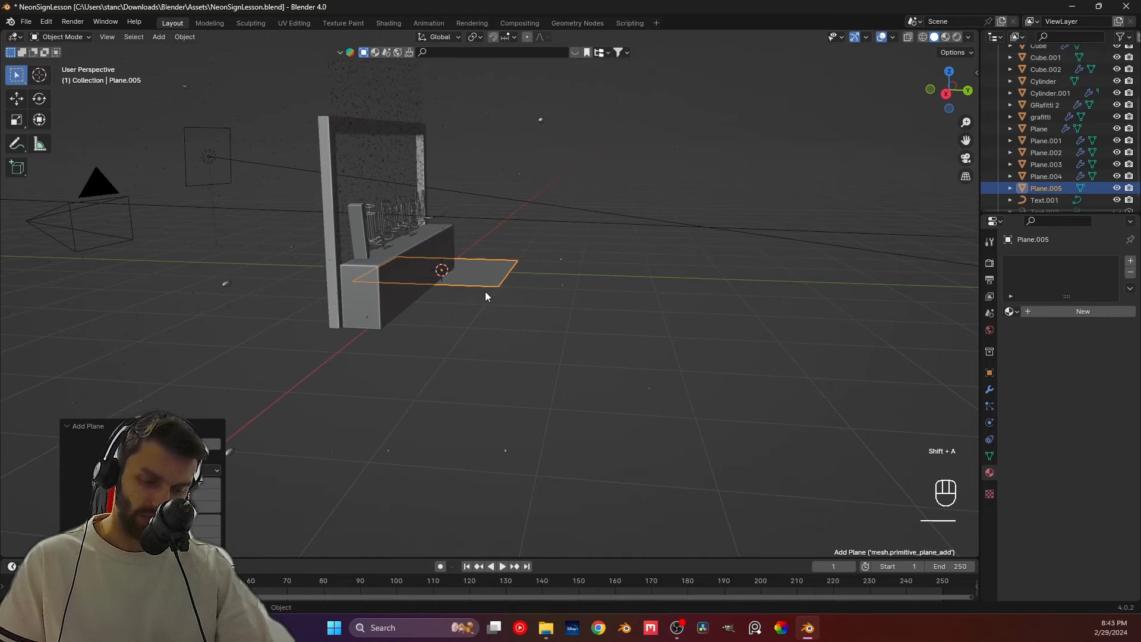
pyautogui.write('rx90')
pyautogui.press('Return')
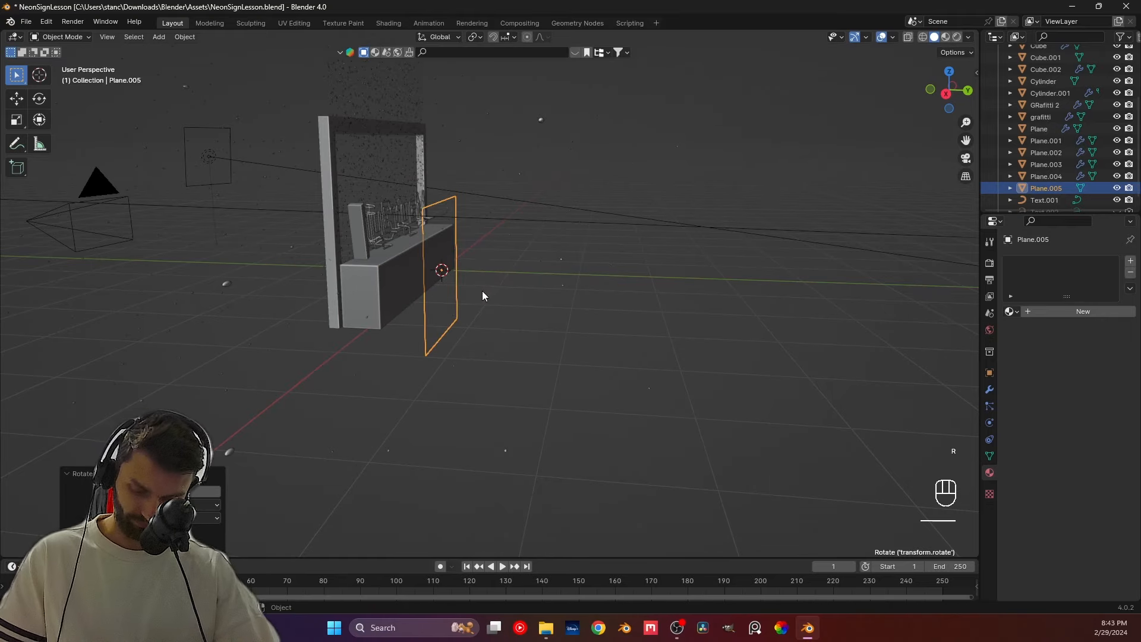
# Step: Move the upright plane about 3 m along the Y axis, well behind the brick wall and frame
pyautogui.press('g')
pyautogui.press('x')
pyautogui.press('y')
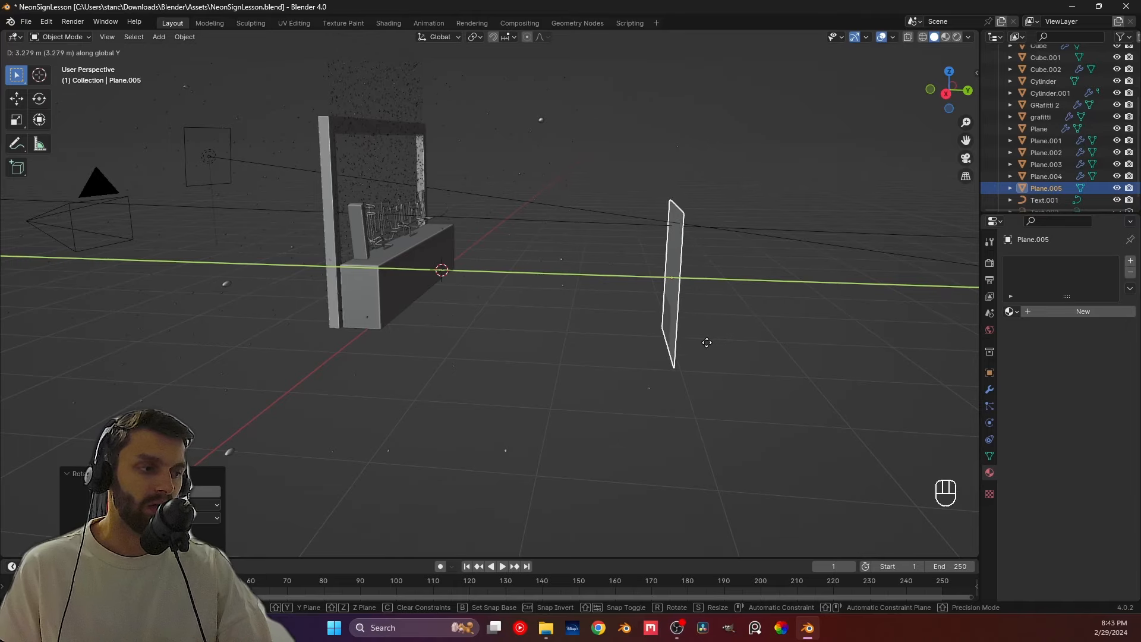
pyautogui.click(695, 342)
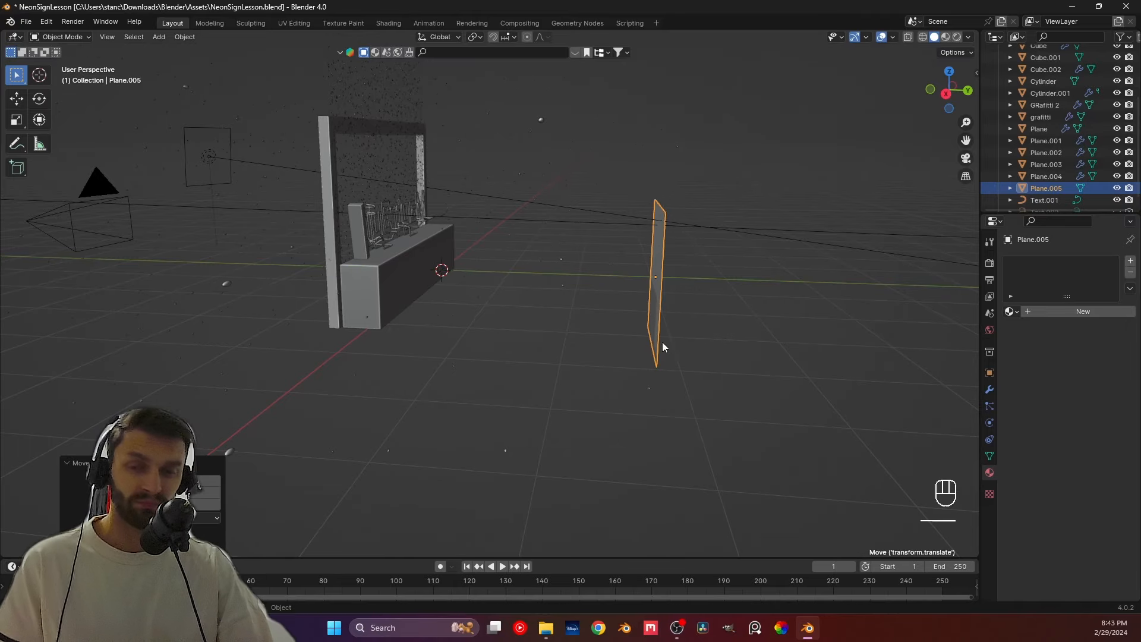
# Step: In front view, scale the plane up uniformly and move it along X and Z to sit behind the framed window
pyautogui.press('KP_1')
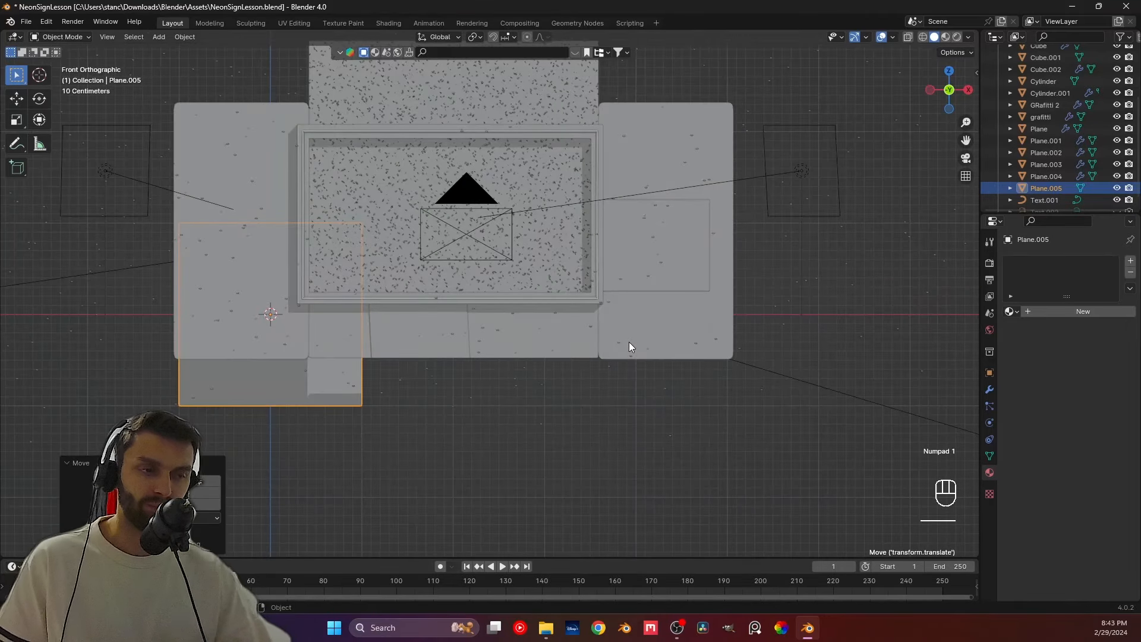
pyautogui.keyDown('shift'); pyautogui.moveTo(702, 307); pyautogui.dragTo(324, 387, button='middle'); pyautogui.keyUp('shift')
pyautogui.press('s')
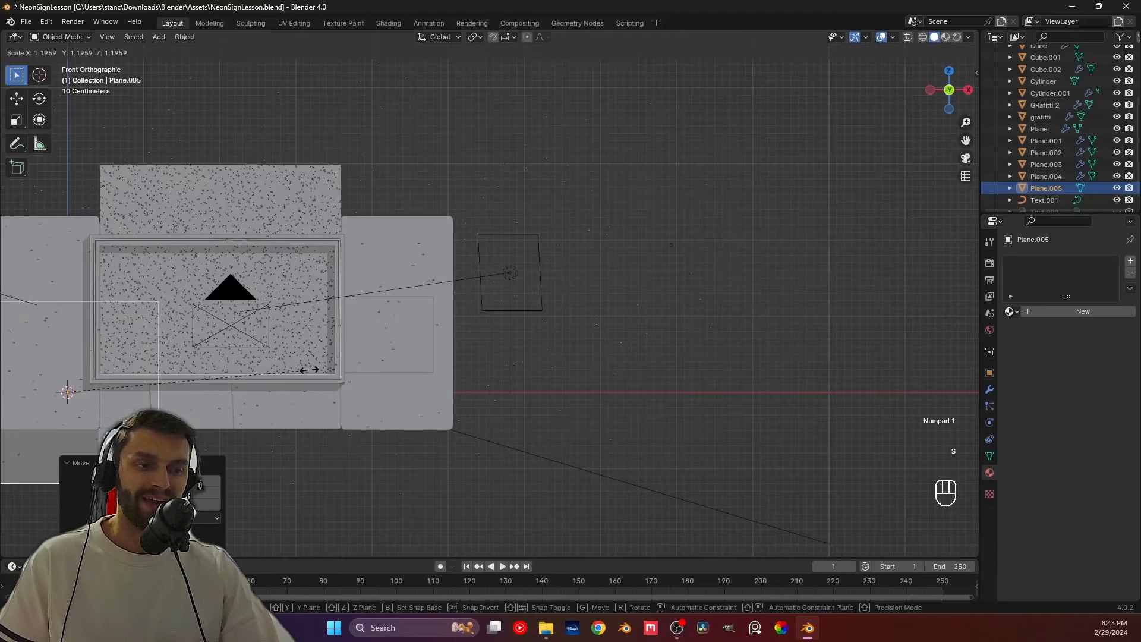
pyautogui.click(347, 382)
pyautogui.press('g')
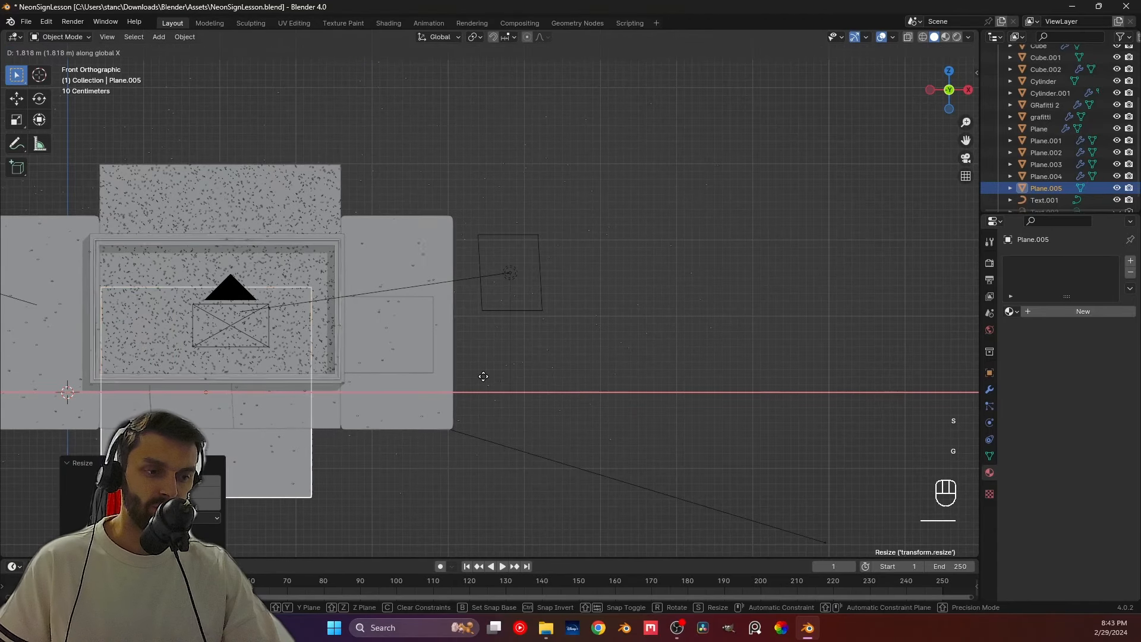
pyautogui.press('z')
# Step: Stretch the plane along X to roughly the full width of the brick wall and apply its object transform
pyautogui.press('s')
pyautogui.press('x')
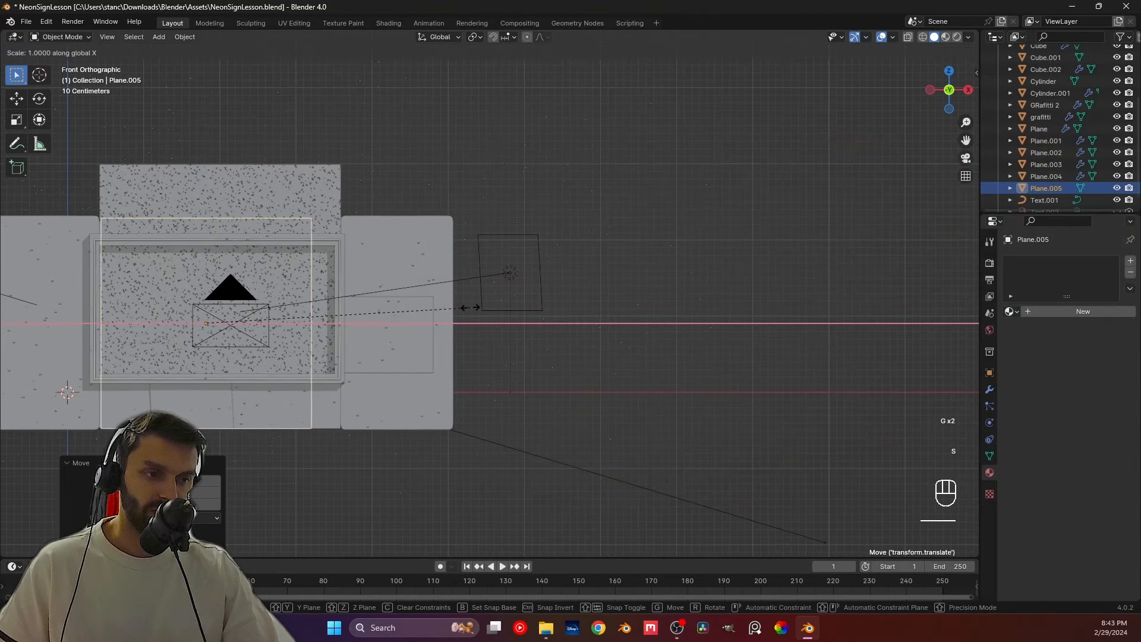
pyautogui.click(754, 333)
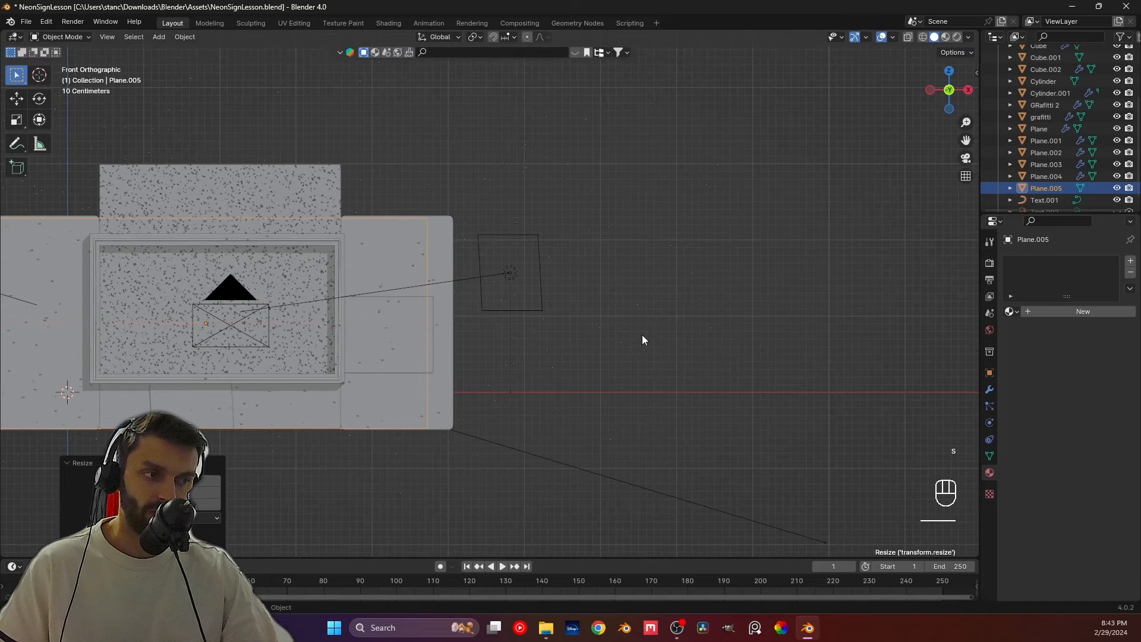
pyautogui.keyDown('shift'); pyautogui.moveTo(371, 347); pyautogui.dragTo(509, 311, button='middle'); pyautogui.keyUp('shift')
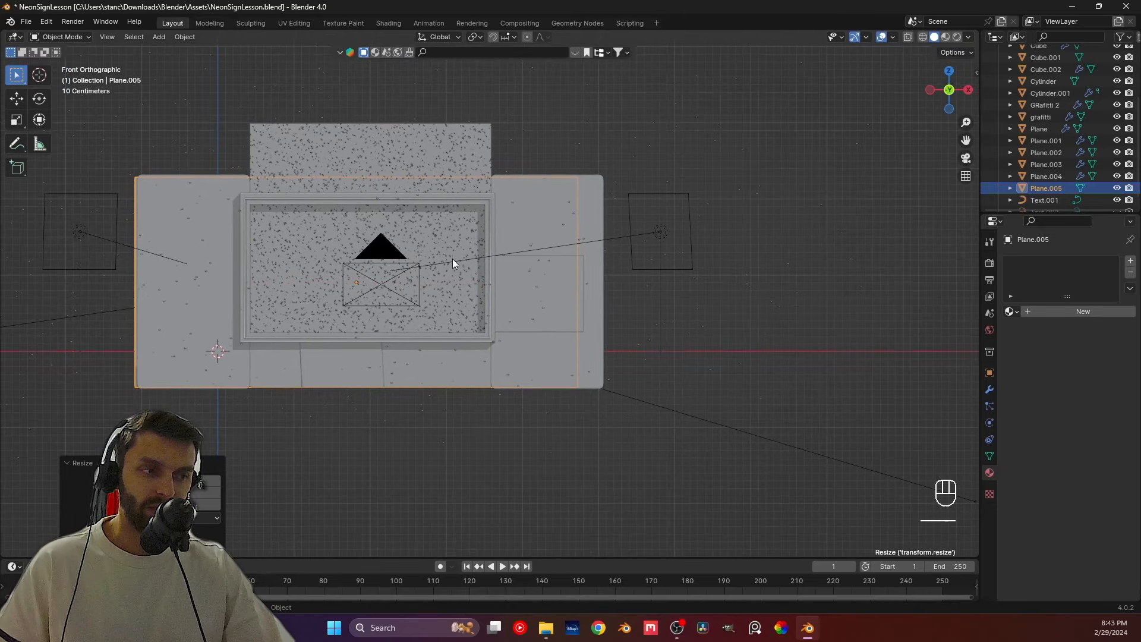
pyautogui.moveTo(451, 339); pyautogui.dragTo(520, 346, button='middle')
pyautogui.hotkey('ctrl', 'a')
pyautogui.click(548, 351)
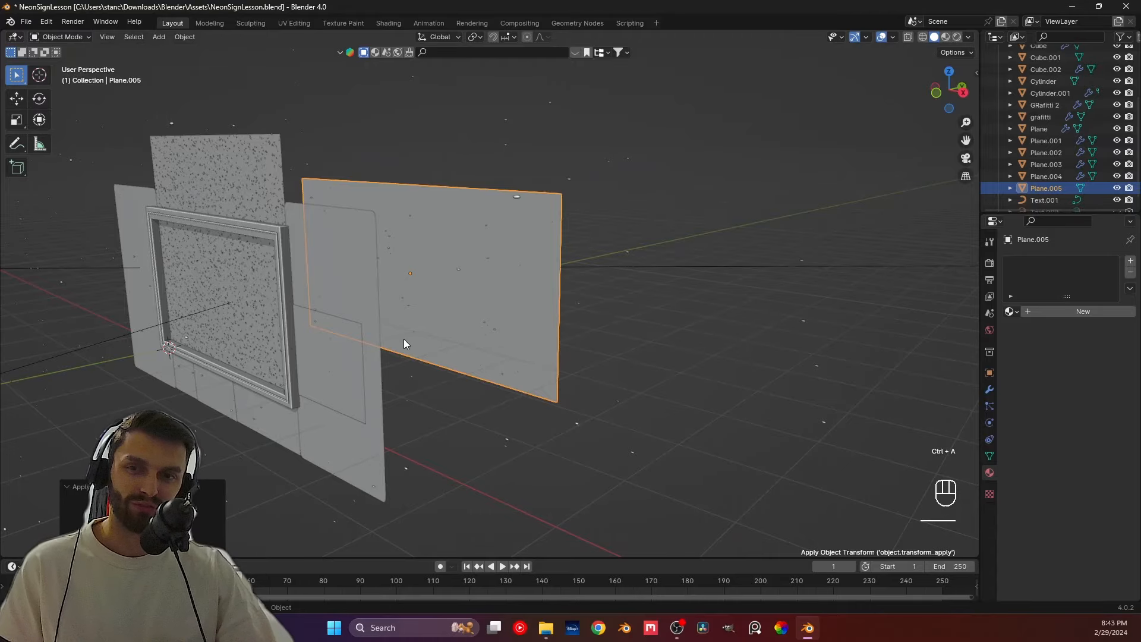
pyautogui.moveTo(402, 344); pyautogui.dragTo(480, 302, button='middle')
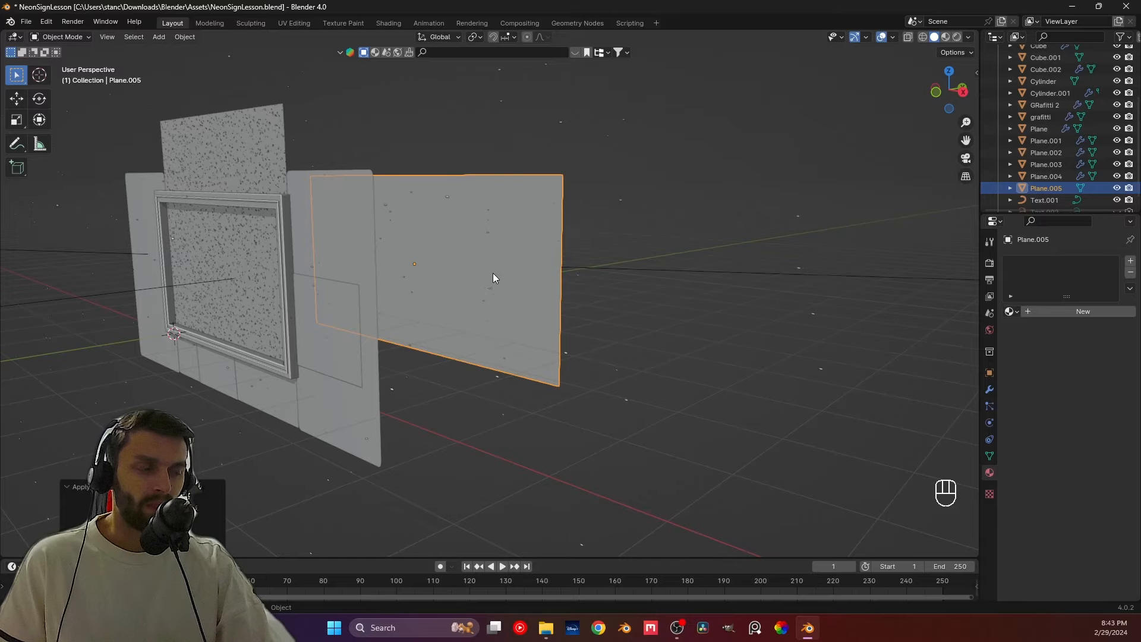
# Step: Select the large background plane and bring it into view in the Shading workspace
pyautogui.click(608, 229)
pyautogui.moveTo(627, 234); pyautogui.dragTo(575, 232, button='middle')
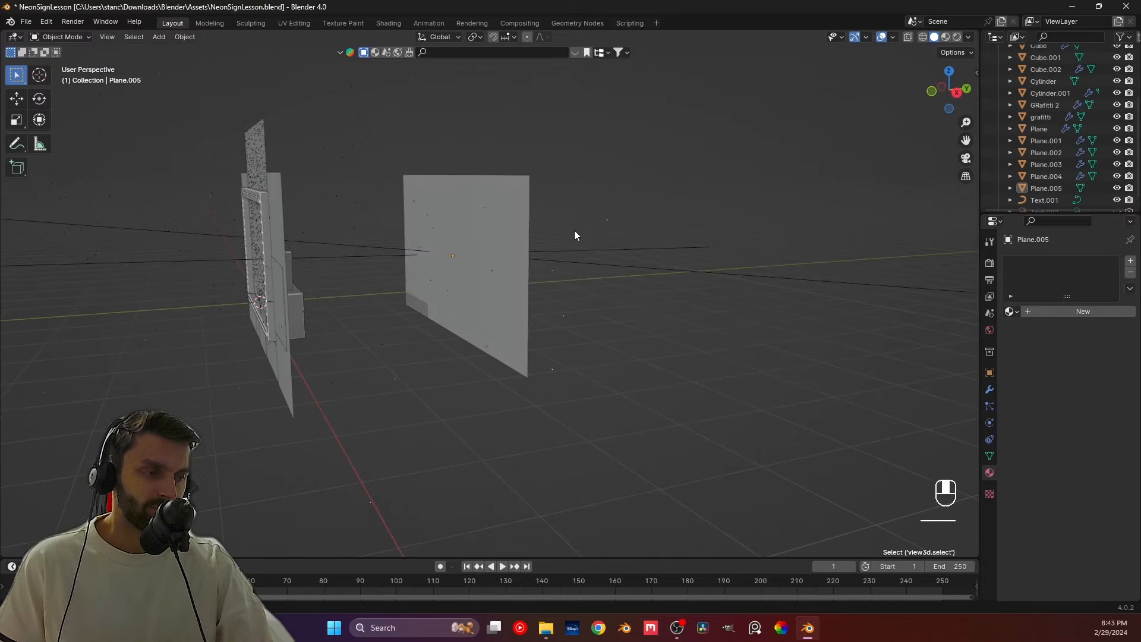
pyautogui.click(521, 220)
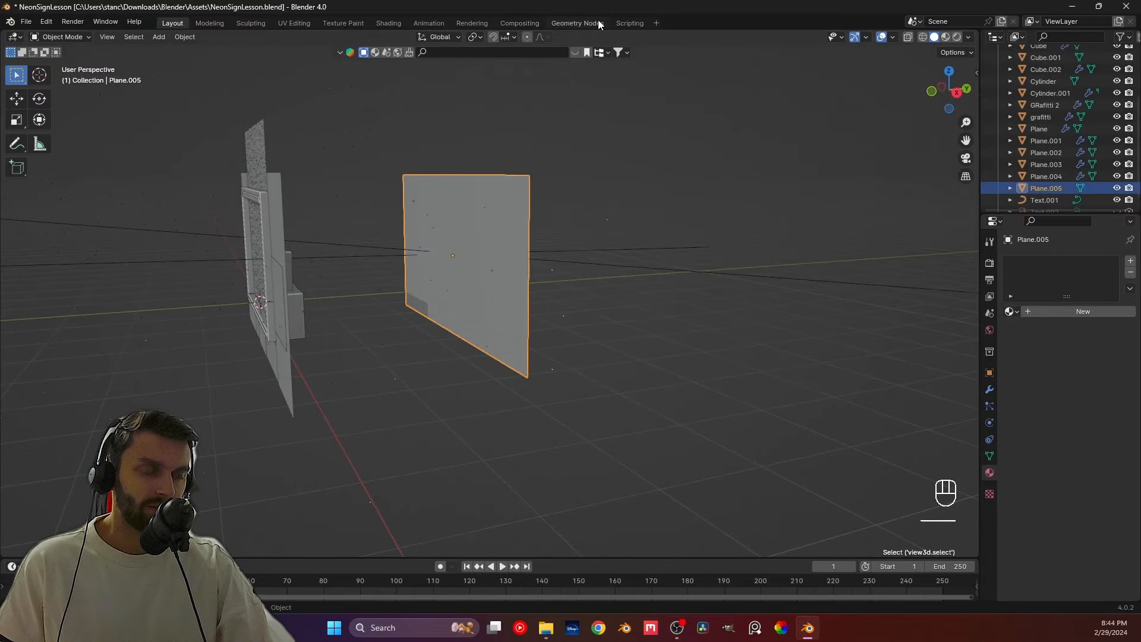
pyautogui.click(389, 22)
pyautogui.scroll(-10, 519, 246)
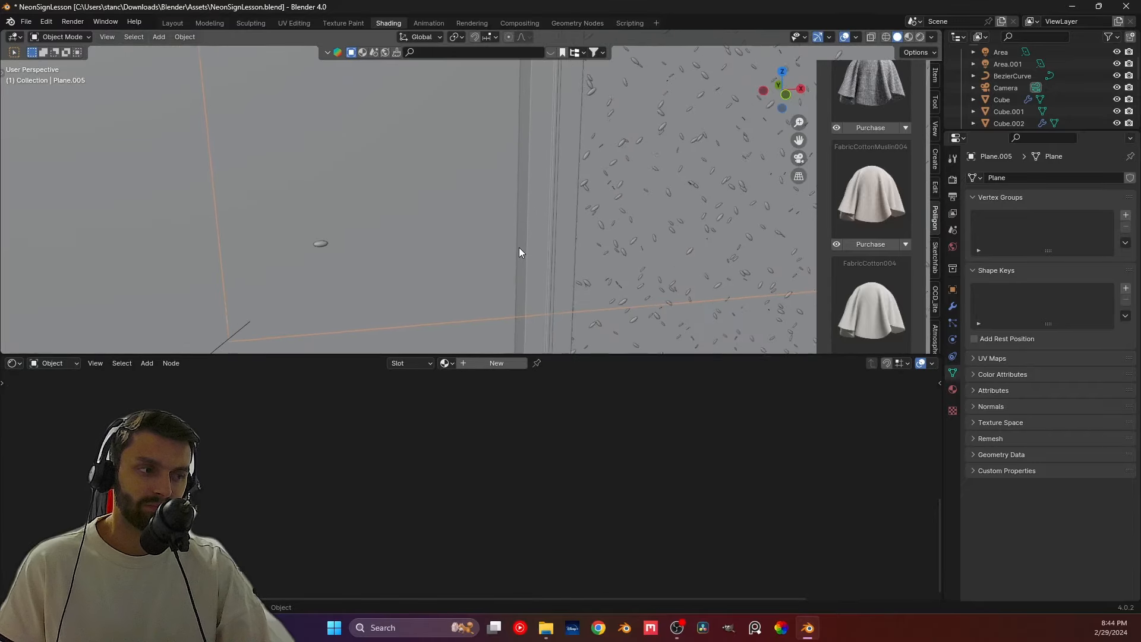
pyautogui.moveTo(328, 248); pyautogui.dragTo(365, 252, button='middle')
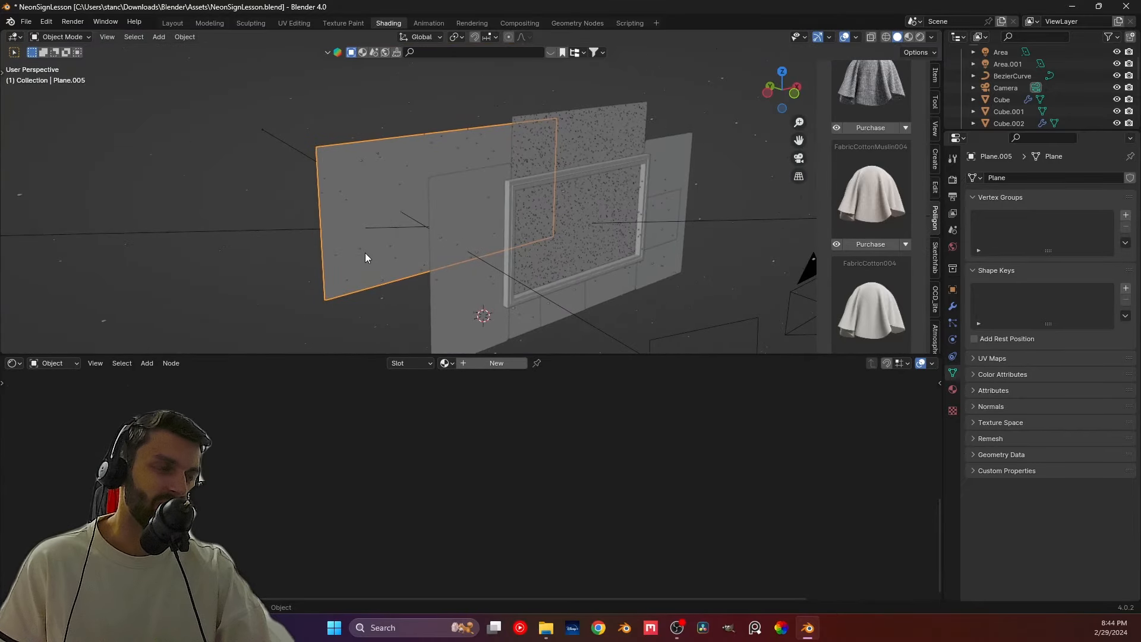
# Step: Save the file and show the scene in material preview with a closer view of the background plane
pyautogui.hotkey('ctrl', 's')
pyautogui.click(909, 37)
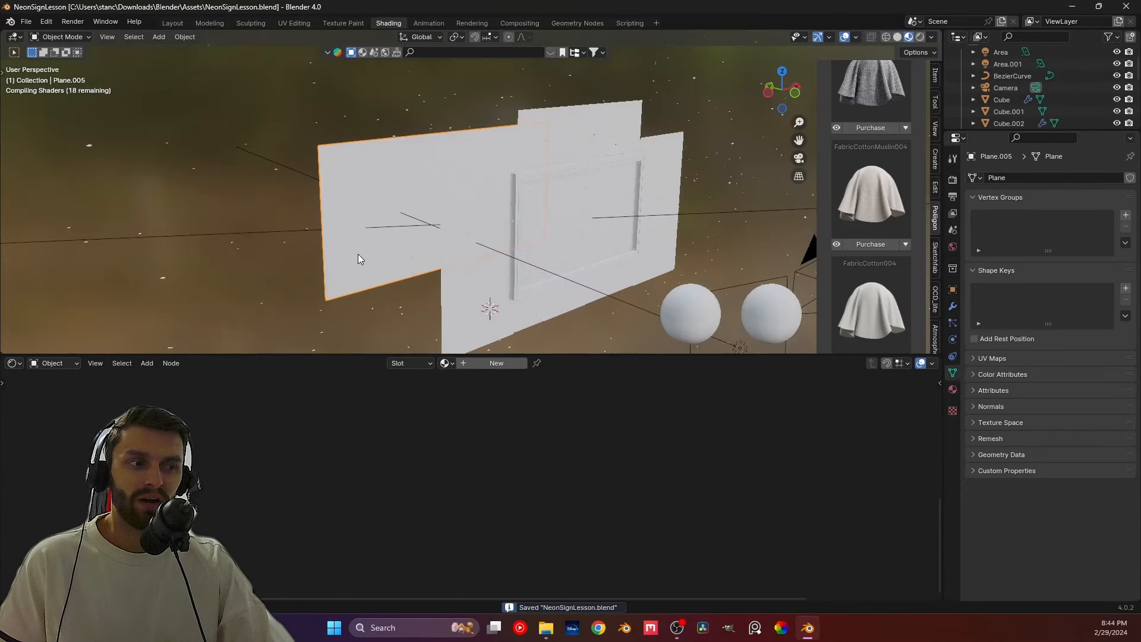
pyautogui.scroll(3, 358, 265)
pyautogui.scroll(5, 373, 256)
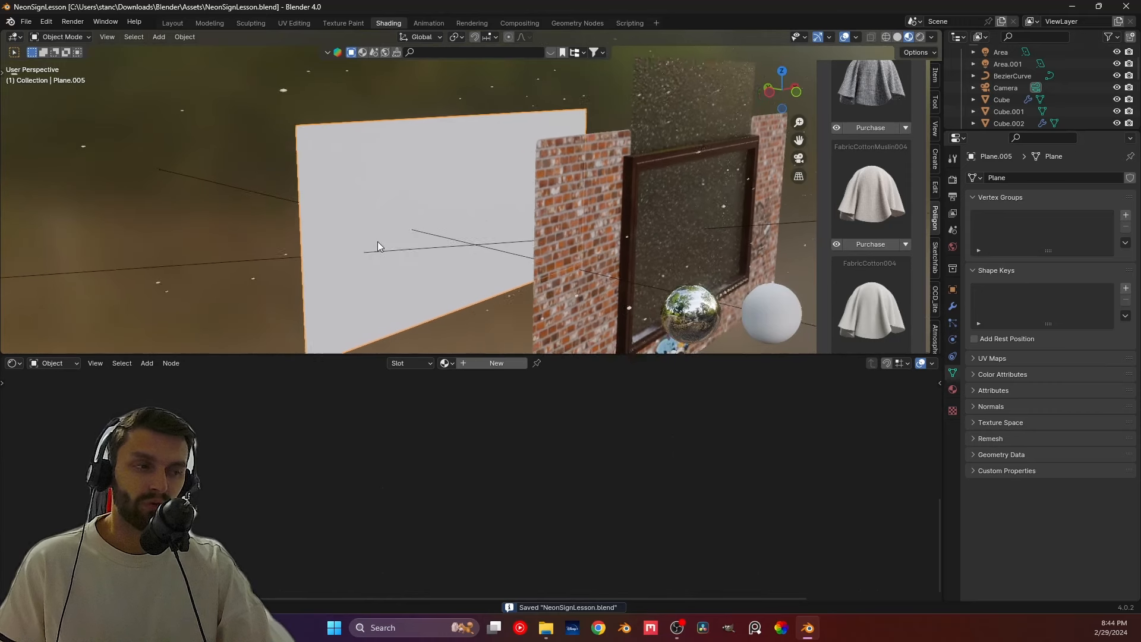
# Step: Create a new material on the background plane and name it Simple Wall
pyautogui.click(497, 362)
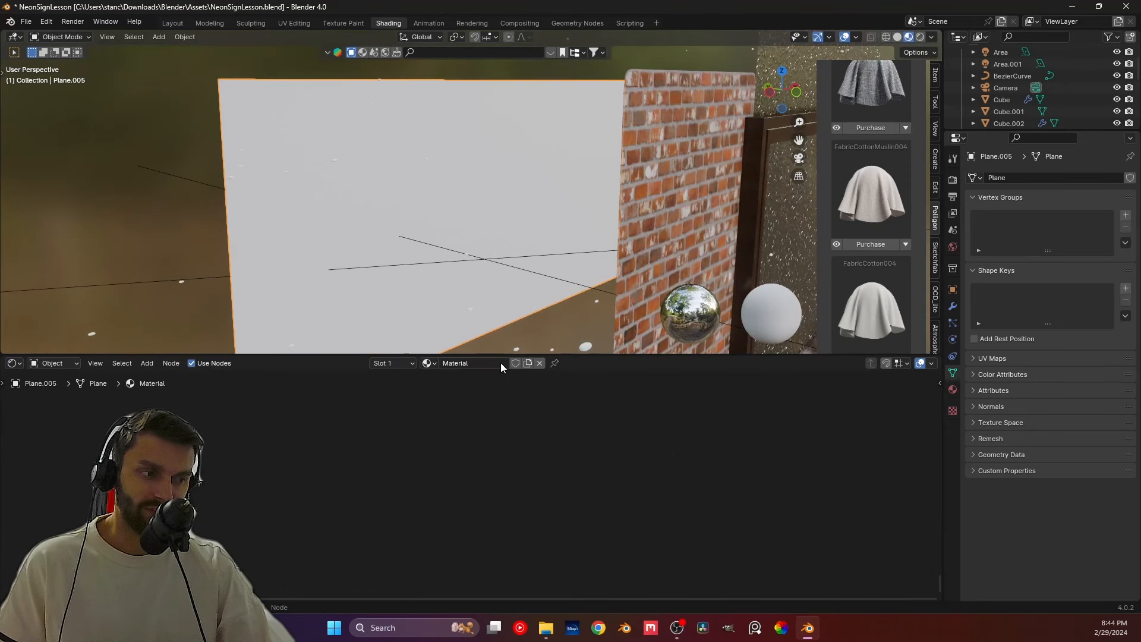
pyautogui.doubleClick(501, 363)
pyautogui.write('Simp')
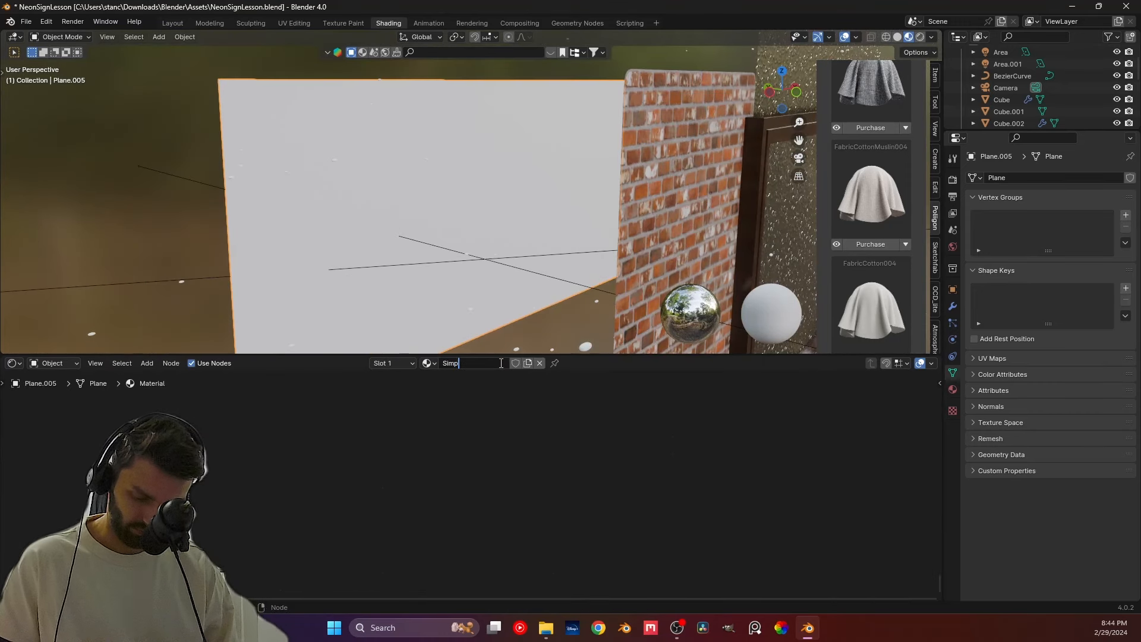
pyautogui.write('le Wa')
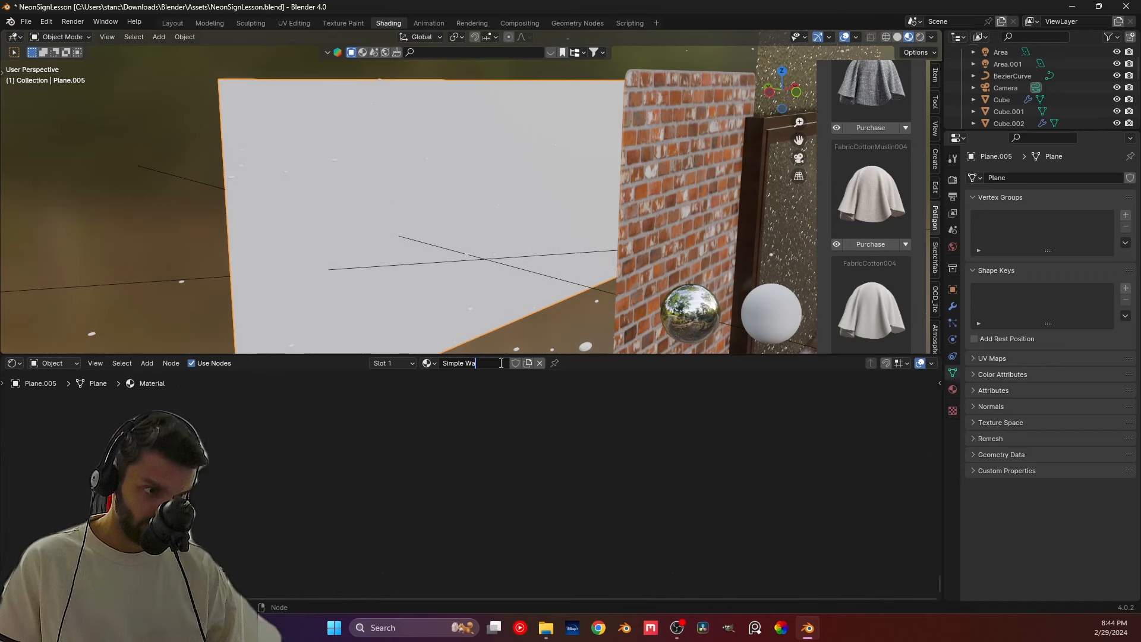
pyautogui.write('ll')
pyautogui.press('Return')
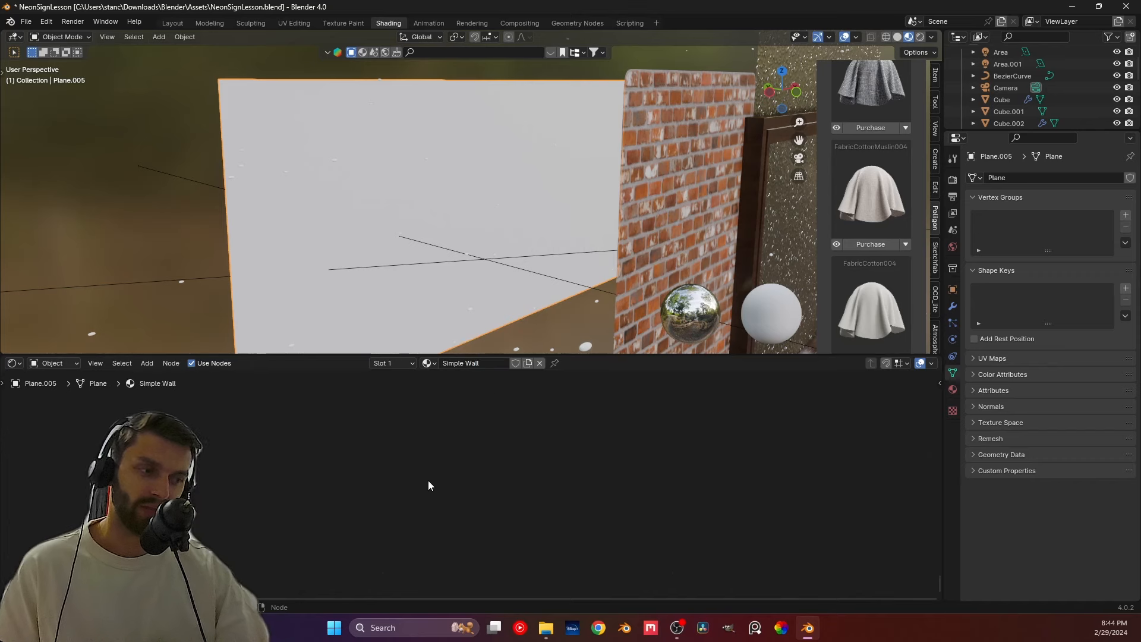
# Step: Locate the Simple Wall material's Principled BSDF and Material Output nodes in the node graph
pyautogui.scroll(-8, 424, 476)
pyautogui.scroll(7, 477, 476)
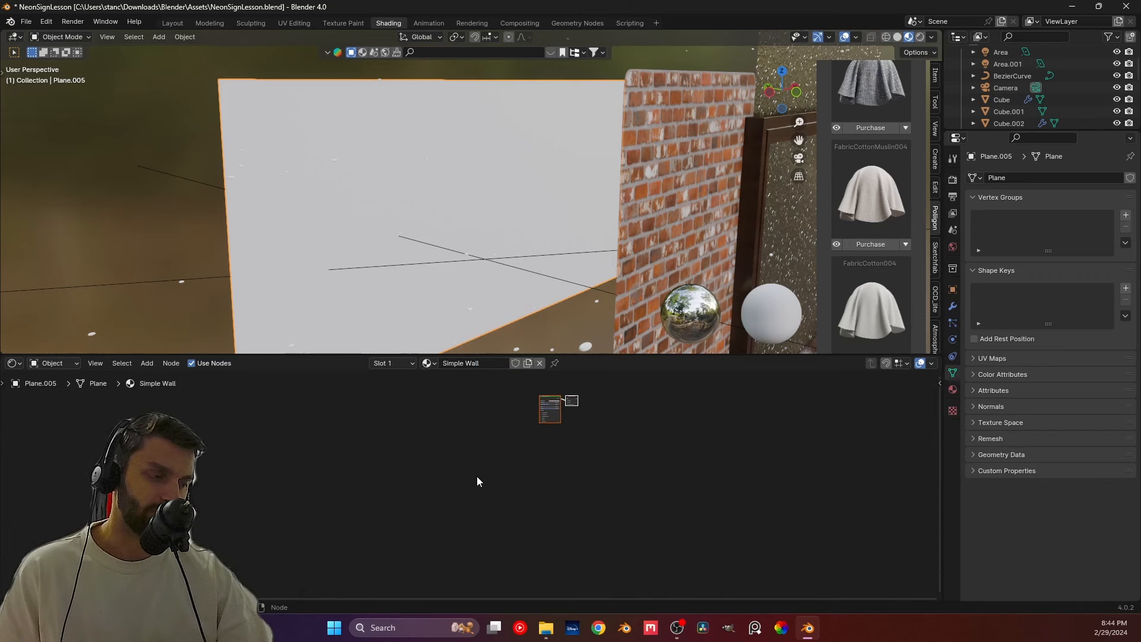
pyautogui.scroll(2, 477, 473)
pyautogui.moveTo(518, 437); pyautogui.dragTo(419, 479, button='middle')
pyautogui.scroll(3, 441, 415)
pyautogui.moveTo(478, 411); pyautogui.dragTo(466, 474, button='middle')
pyautogui.scroll(7, 466, 474)
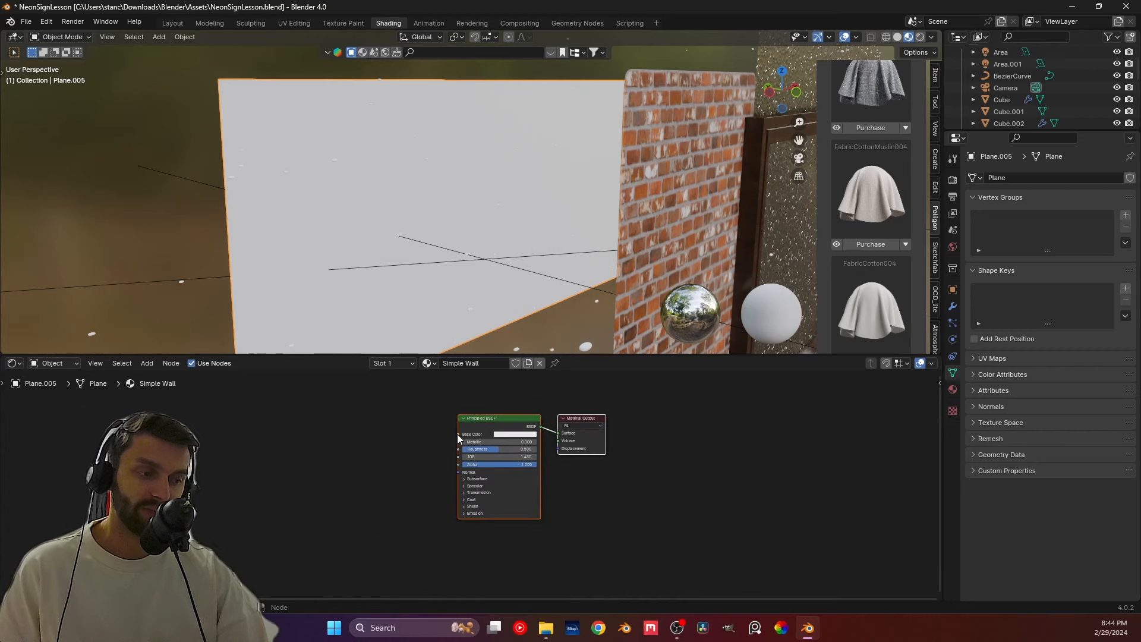
# Step: Add a Noise Texture feeding the Principled BSDF's Base Color, with Texture Coordinate and Mapping nodes driving its Vector input
pyautogui.moveTo(457, 434); pyautogui.dragTo(256, 443)
pyautogui.write('noise')
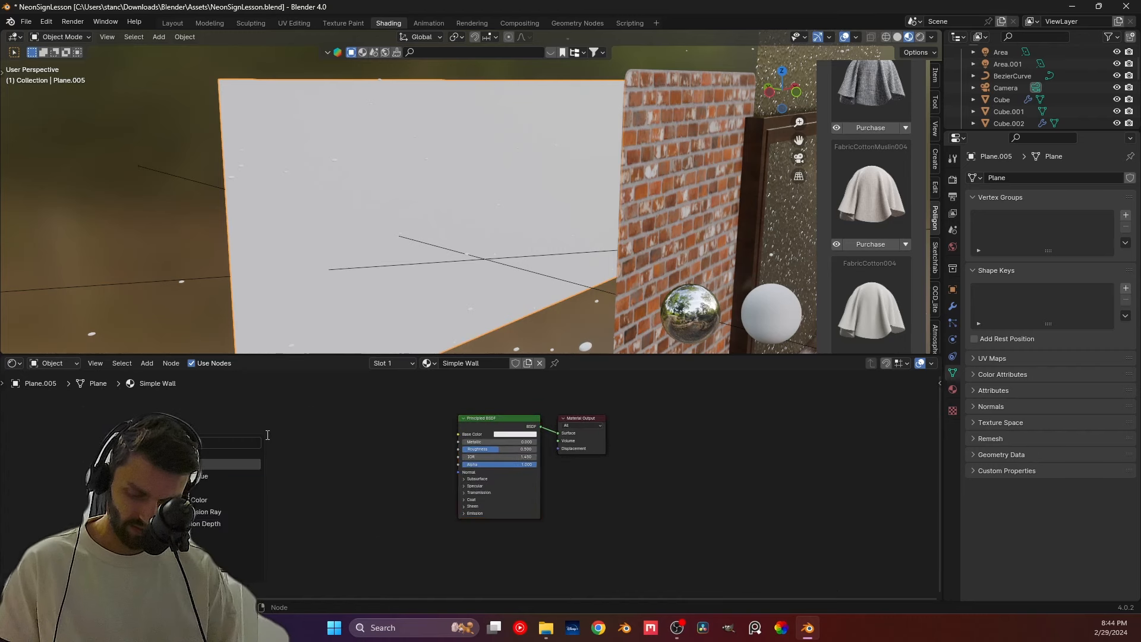
pyautogui.press('Return')
pyautogui.click(264, 434)
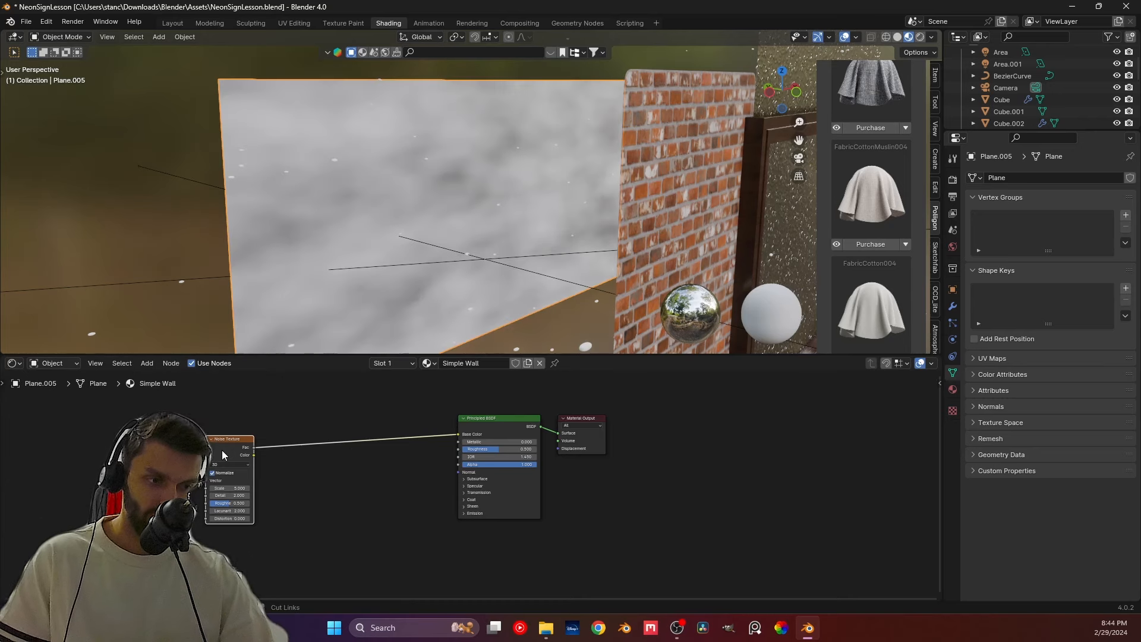
pyautogui.hotkey('ctrl', 't')
pyautogui.click(215, 451)
# Step: Switch the Noise Texture's dimensions to 4D
pyautogui.moveTo(269, 474); pyautogui.dragTo(369, 443, button='middle')
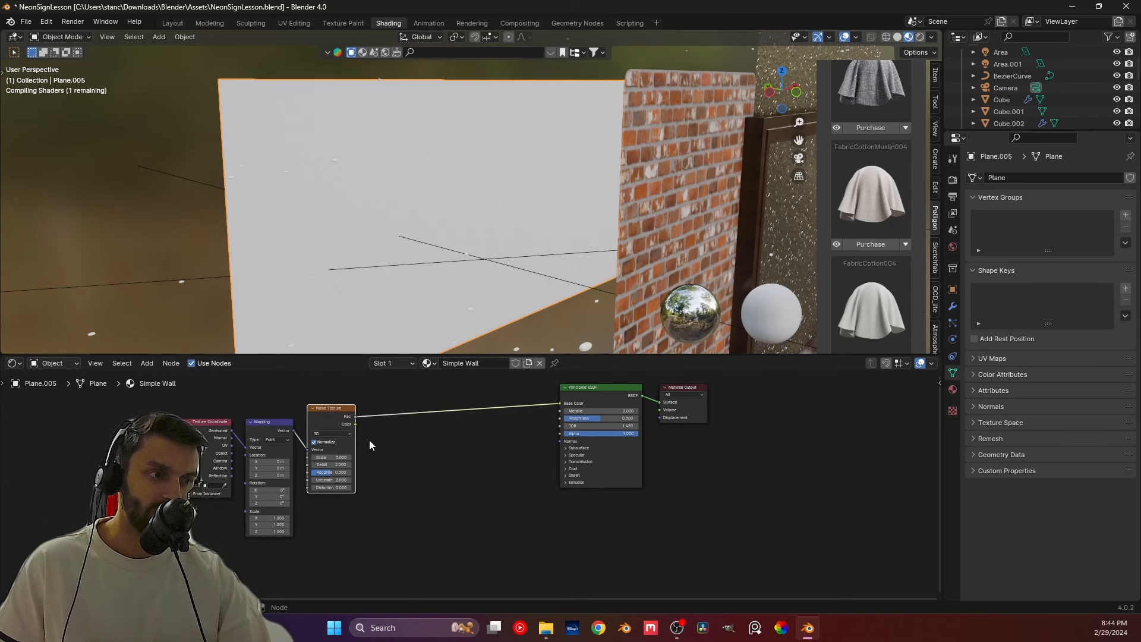
pyautogui.scroll(2, 366, 437)
pyautogui.scroll(2, 305, 423)
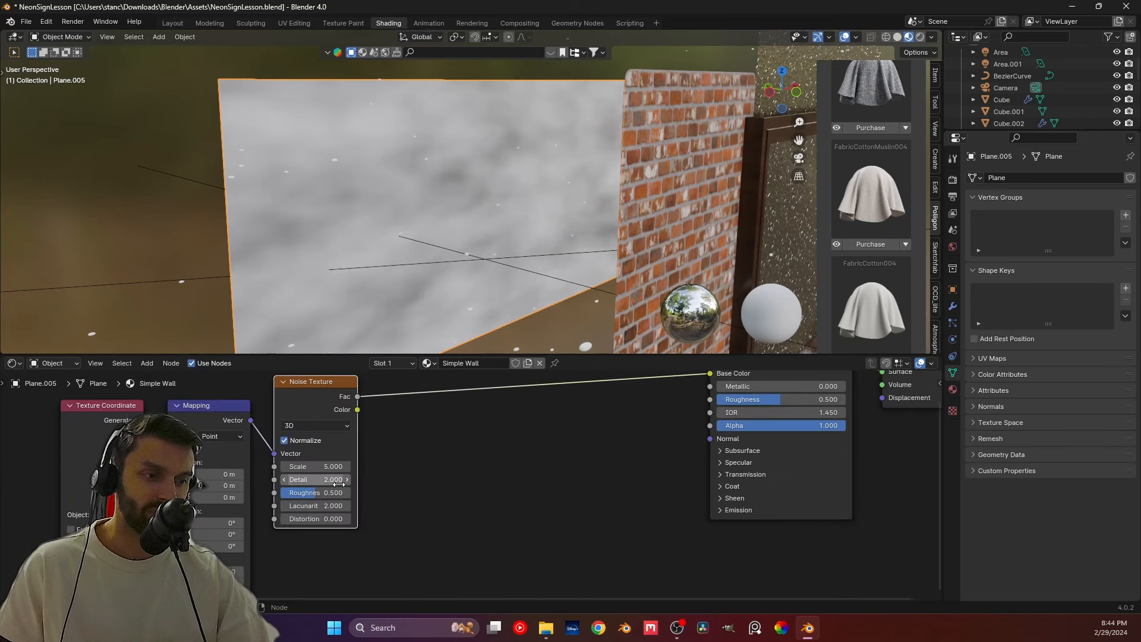
pyautogui.click(305, 423)
pyautogui.click(300, 493)
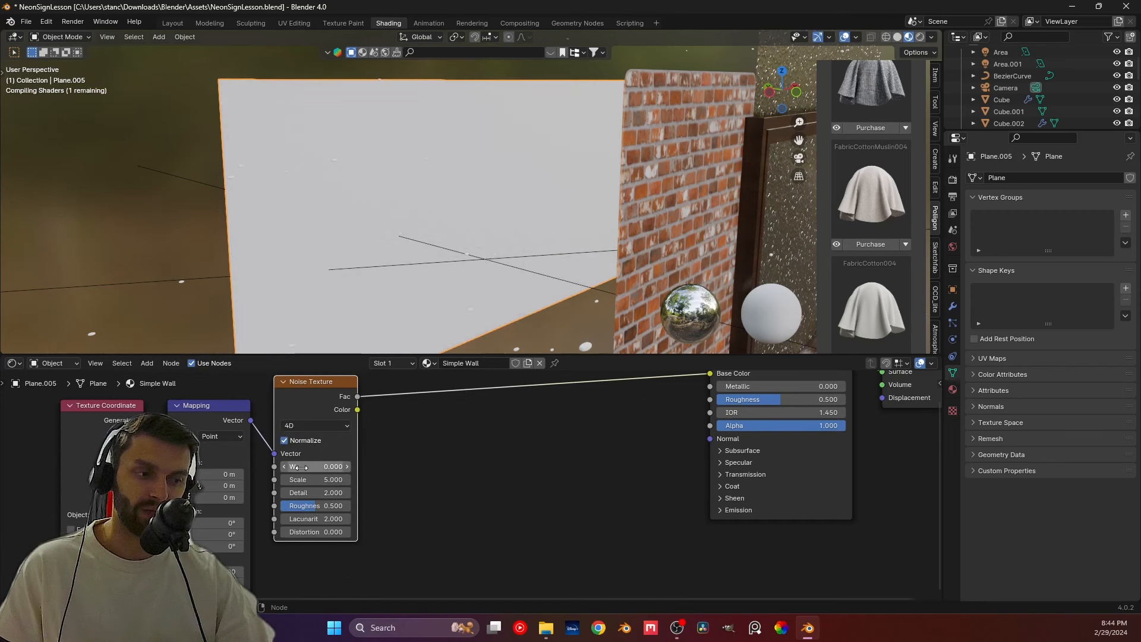
# Step: Try a W value of 2 on the Noise Texture and return it to 0
pyautogui.moveTo(299, 467)
pyautogui.mouseDown()
pyautogui.moveTo(330, 466)
pyautogui.moveTo(300, 467)
pyautogui.mouseUp()
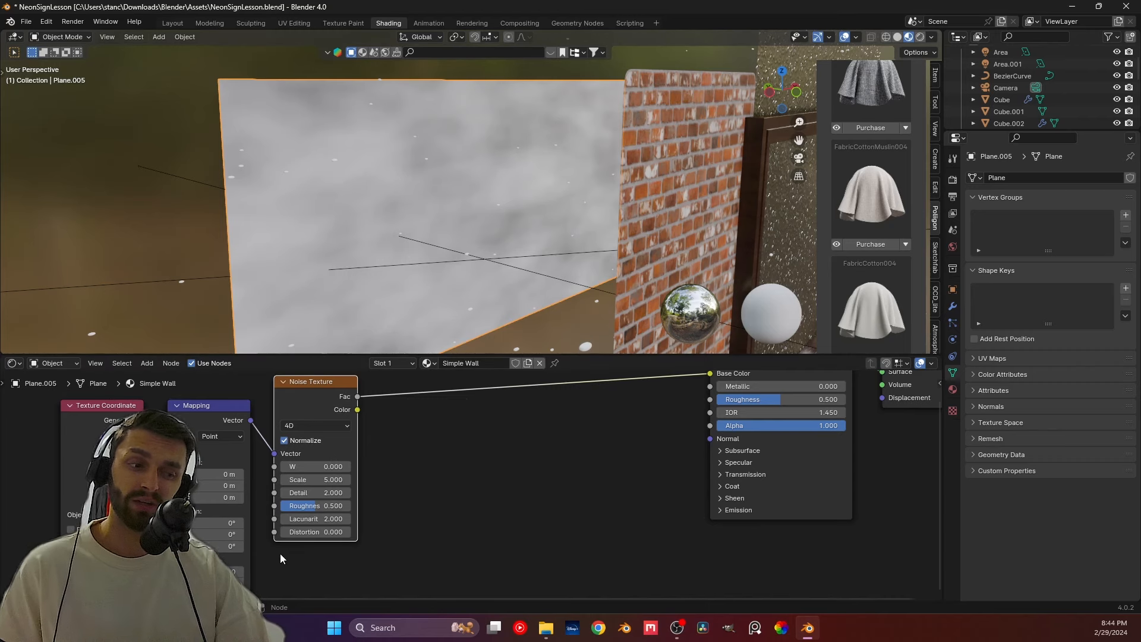
pyautogui.moveTo(315, 467); pyautogui.dragTo(347, 466)
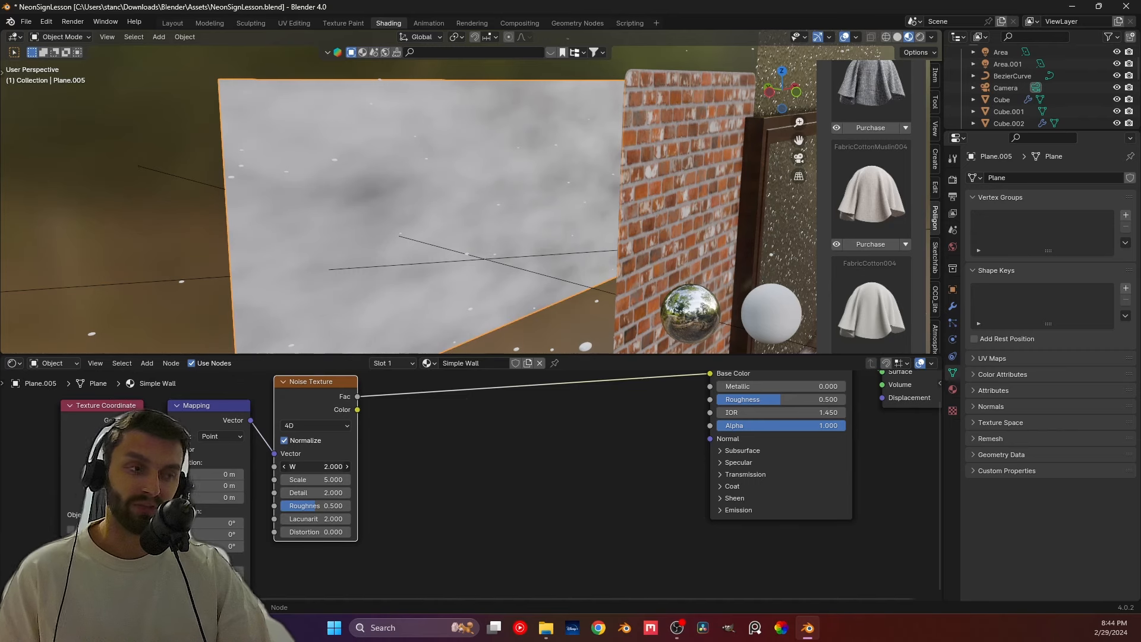
pyautogui.moveTo(348, 467); pyautogui.dragTo(315, 467)
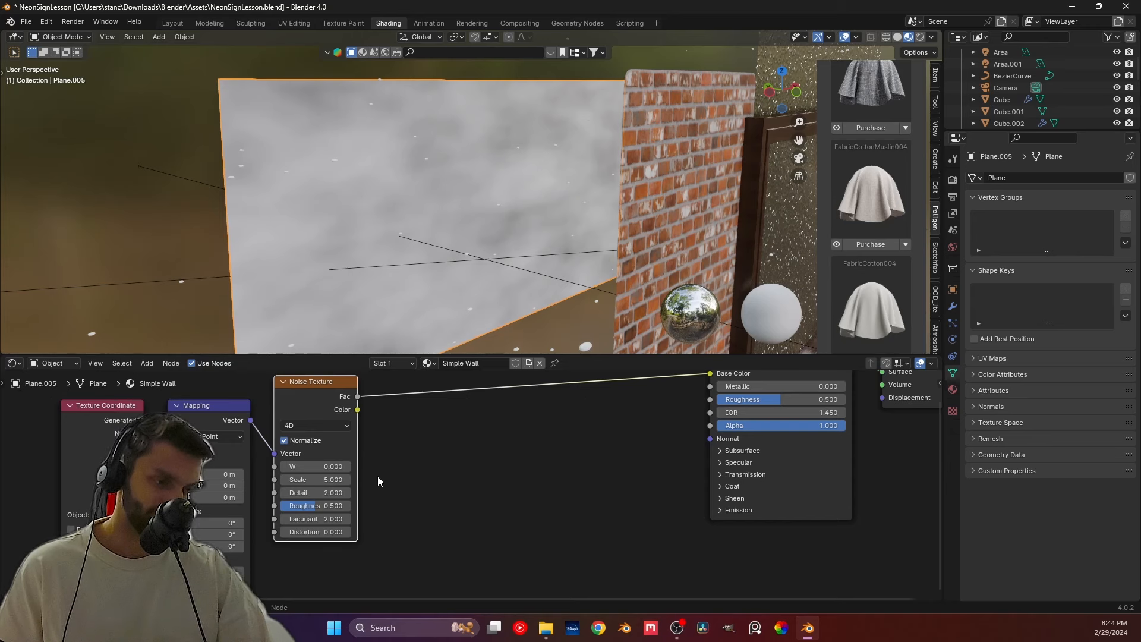
# Step: Set the Noise Texture's Scale to 200
pyautogui.click(316, 480)
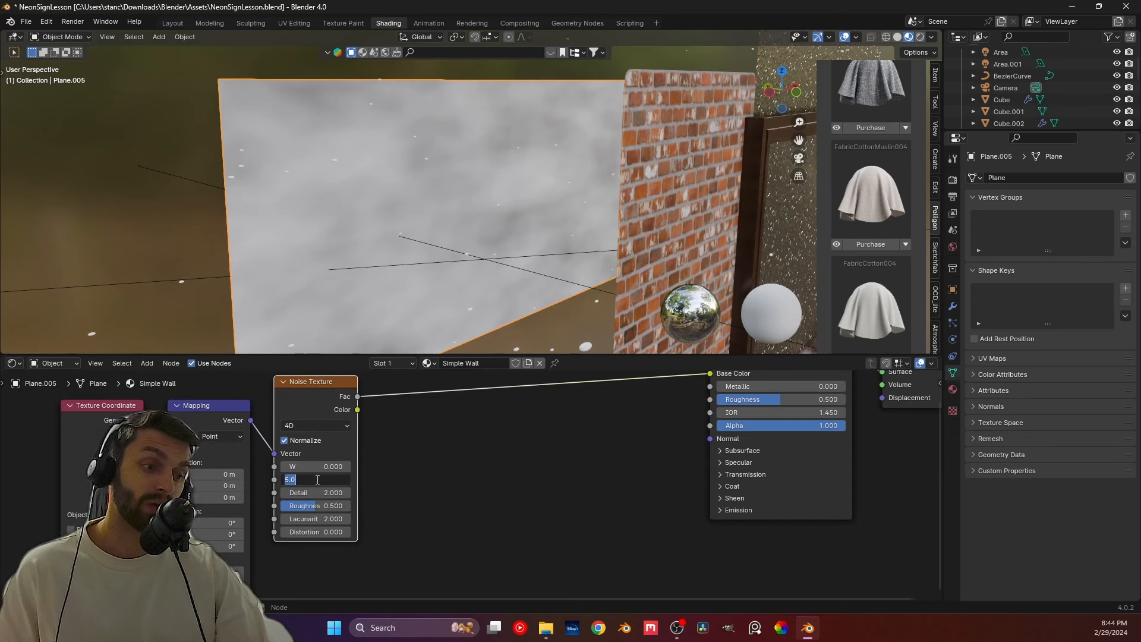
pyautogui.write('2')
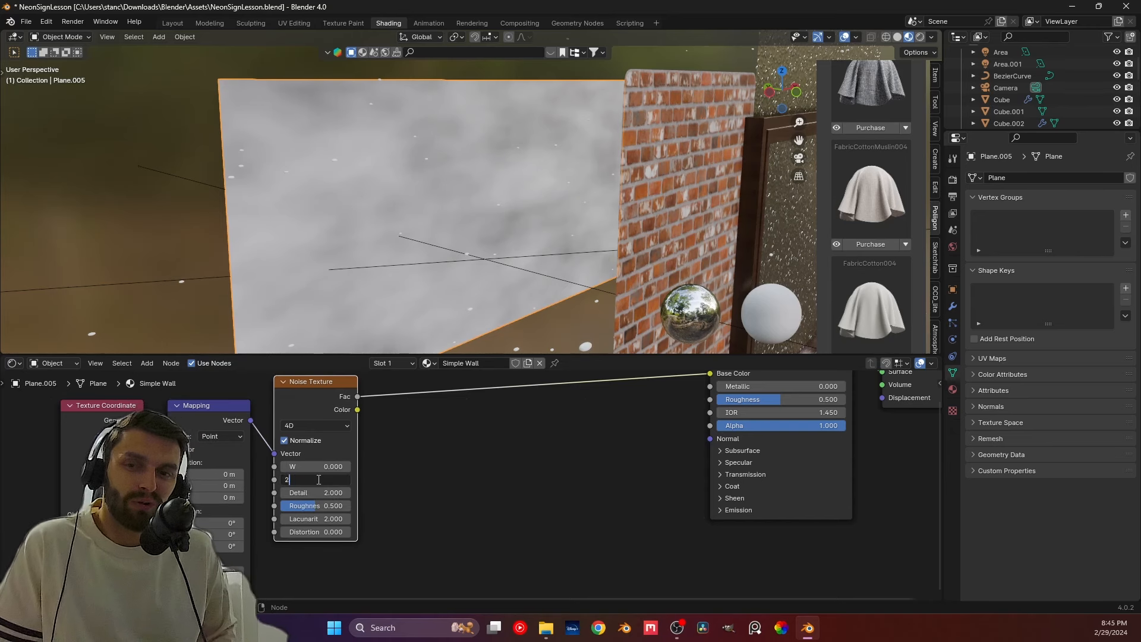
pyautogui.write('00')
pyautogui.press('Return')
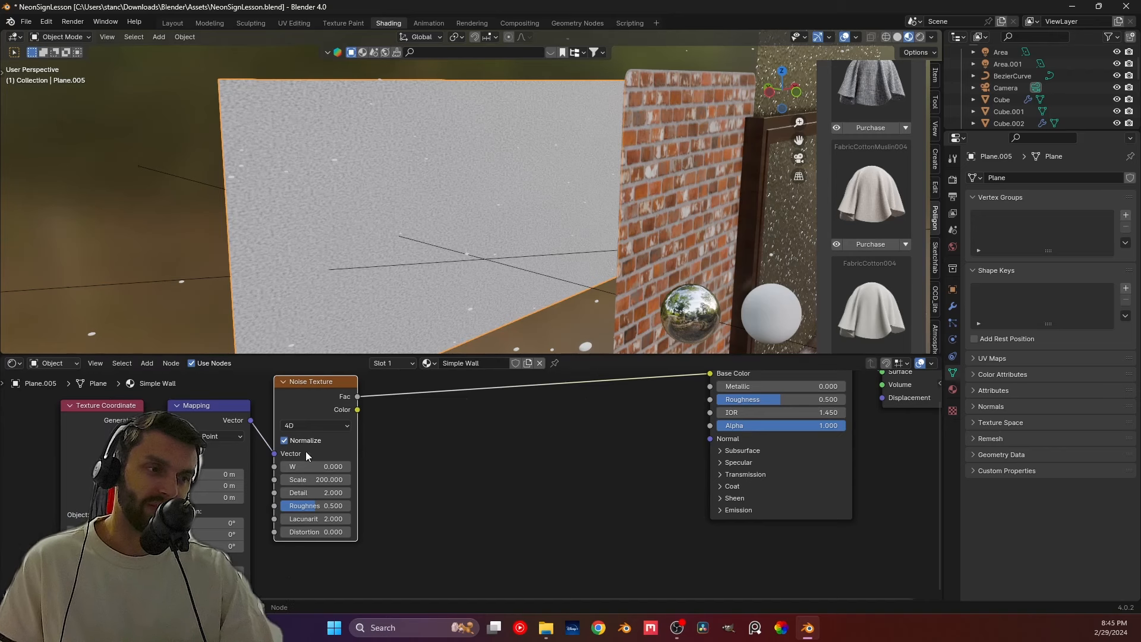
# Step: Set the Noise Texture's Detail to 10 and its Roughness to 0.85
pyautogui.click(307, 491)
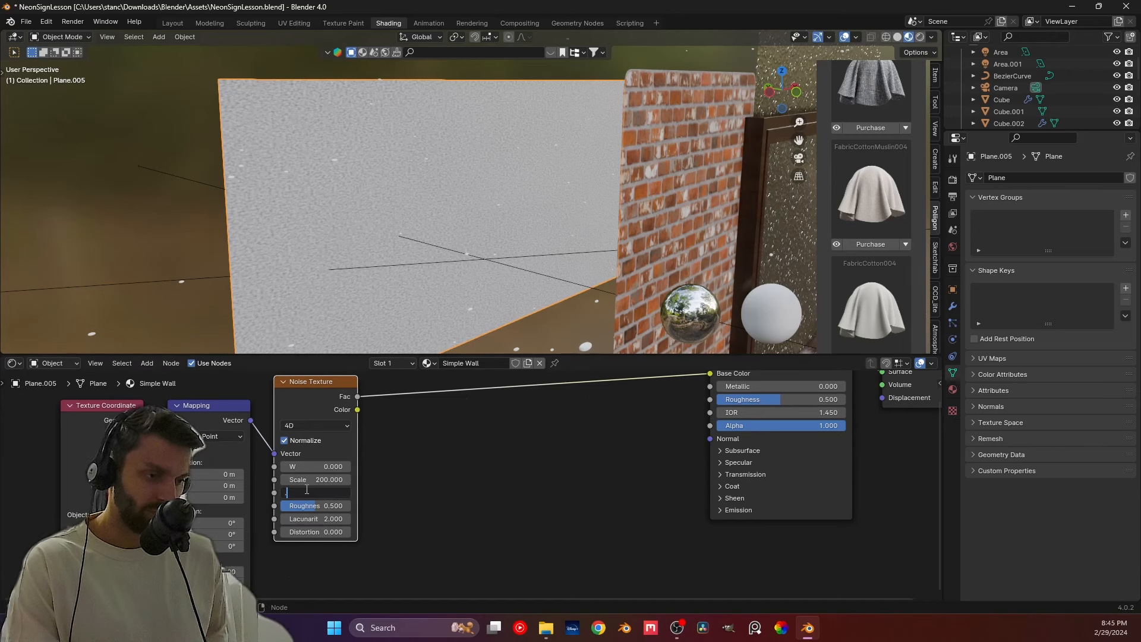
pyautogui.press('Return')
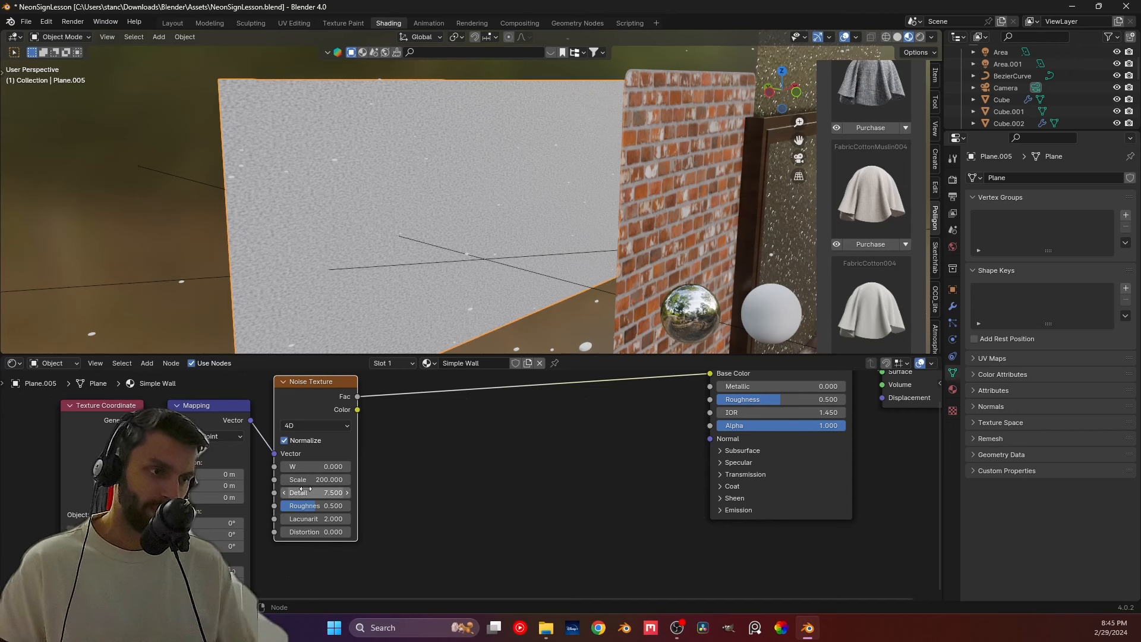
pyautogui.moveTo(305, 488); pyautogui.dragTo(321, 488)
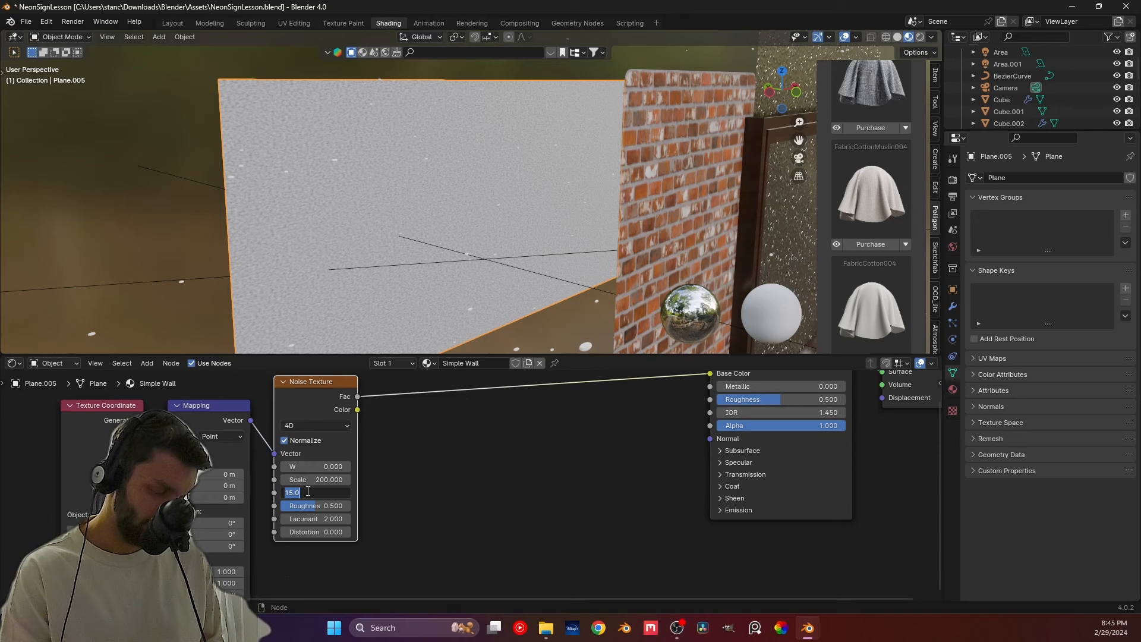
pyautogui.write('10')
pyautogui.press('Return')
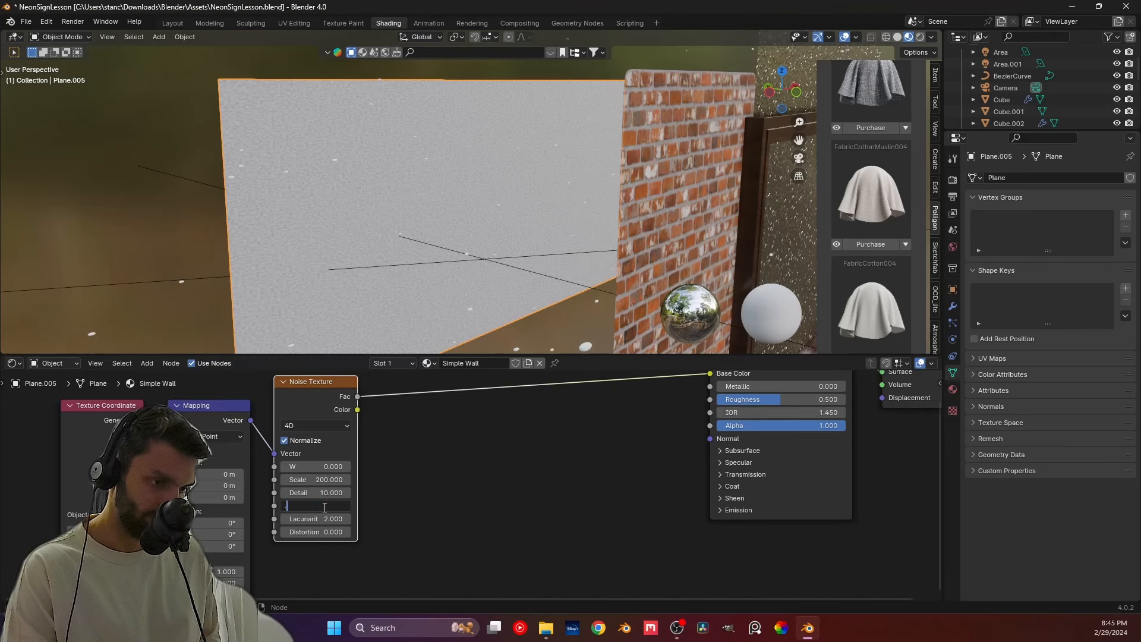
pyautogui.write('85')
pyautogui.press('Return')
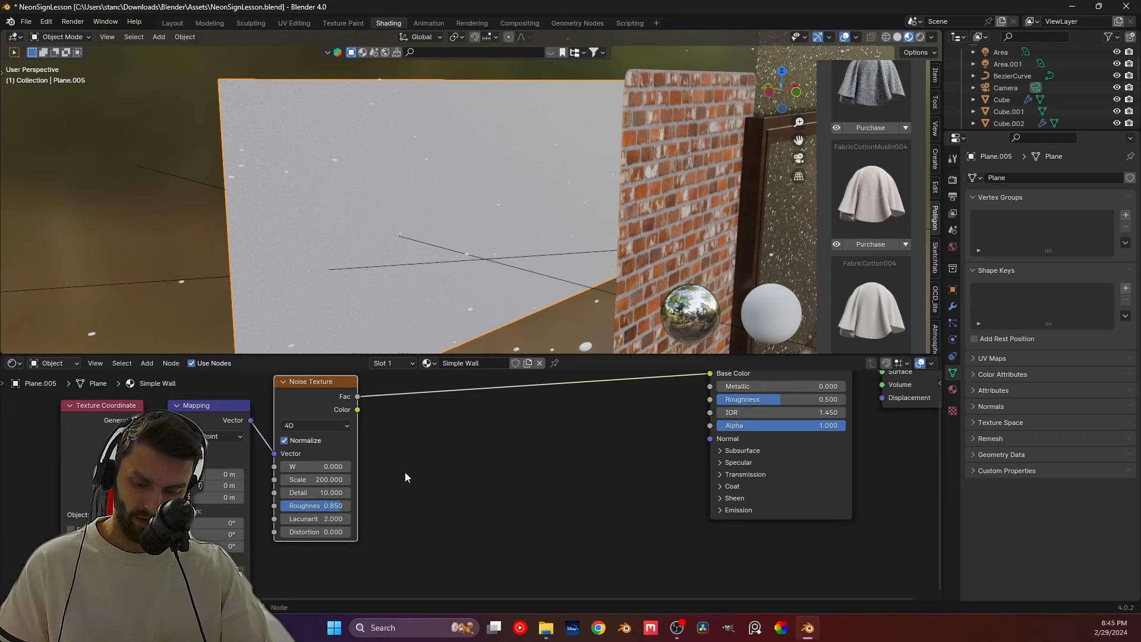
# Step: Insert a Color Ramp on the link between the Noise Texture and the Principled BSDF's Base Color
pyautogui.click(405, 472)
pyautogui.hotkey('shift', 'a')
pyautogui.click(444, 430)
pyautogui.write('color')
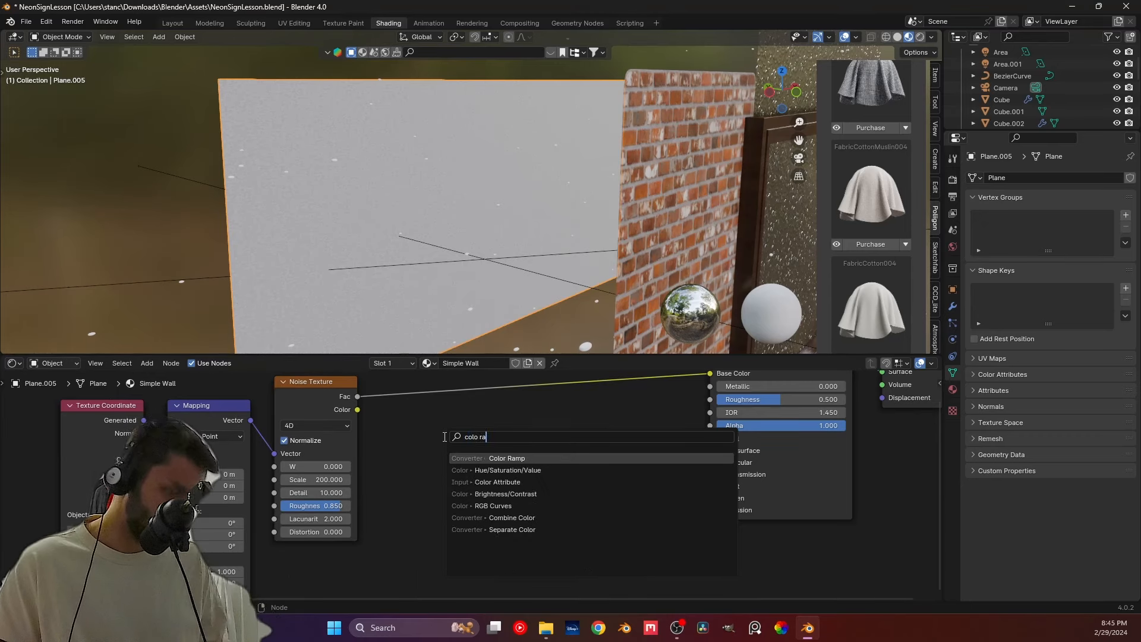
pyautogui.press('Return')
pyautogui.click(446, 391)
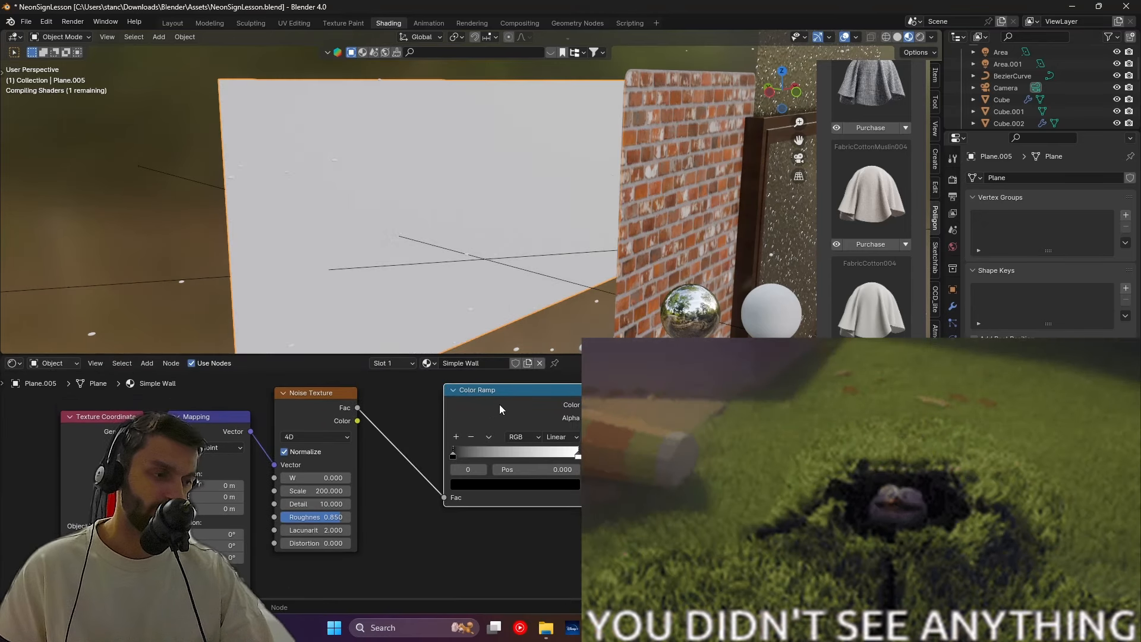
# Step: Tighten the Color Ramp's contrast by moving the black stop to about 0.518 and the white stop just beyond it
pyautogui.scroll(2, 463, 422)
pyautogui.moveTo(408, 460); pyautogui.dragTo(439, 459)
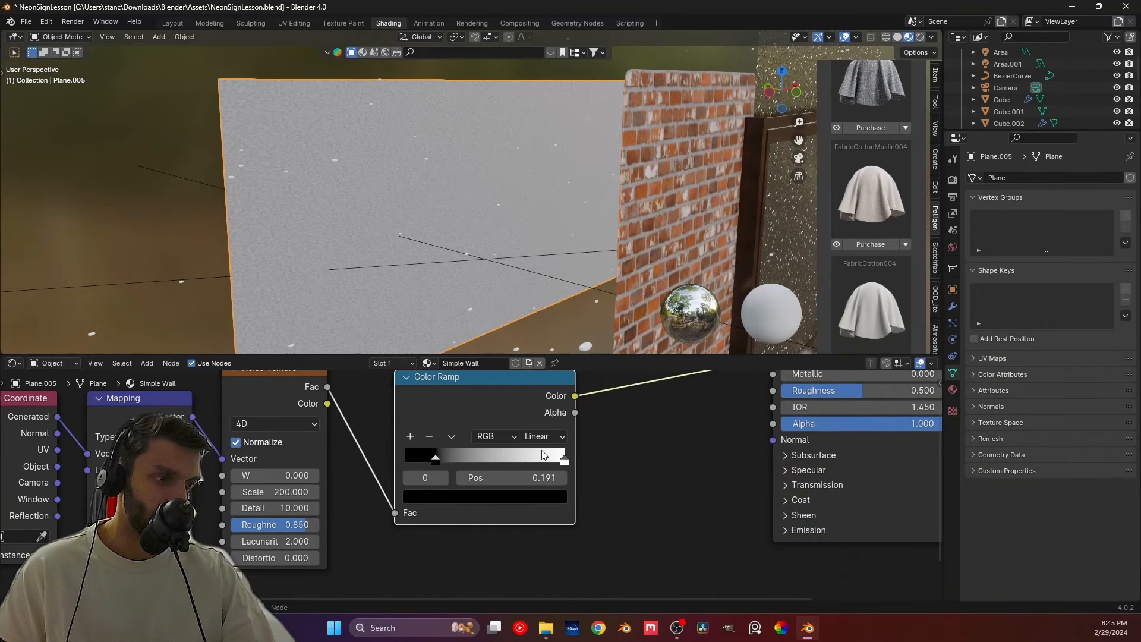
pyautogui.moveTo(542, 455); pyautogui.dragTo(479, 463)
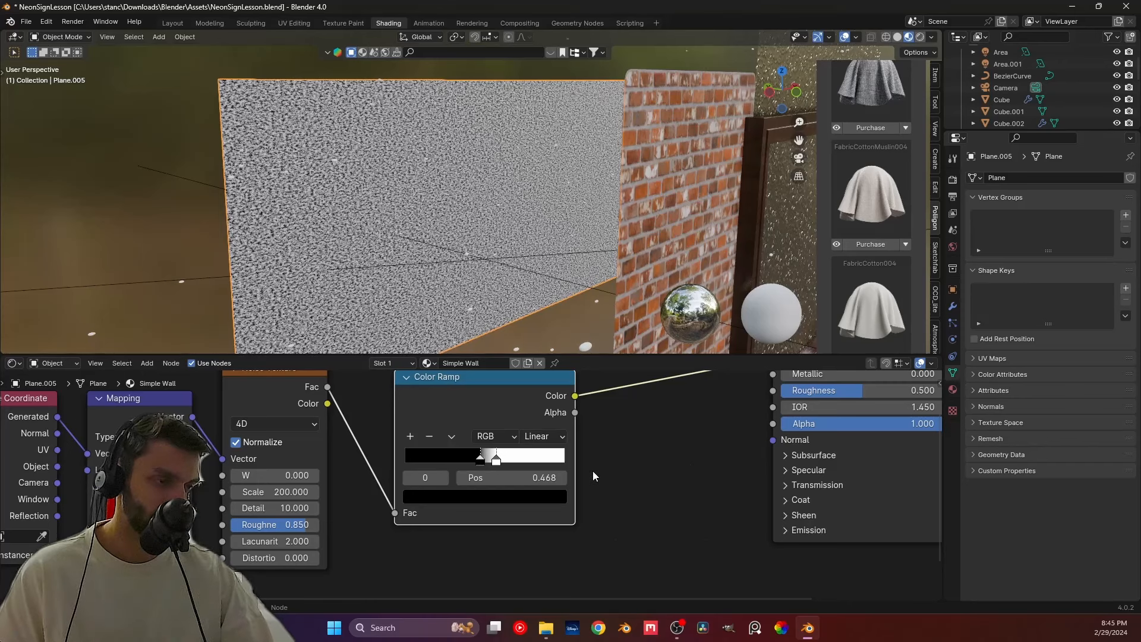
pyautogui.scroll(-4, 592, 472)
pyautogui.moveTo(590, 472); pyautogui.dragTo(601, 429, button='middle')
pyautogui.scroll(5, 559, 424)
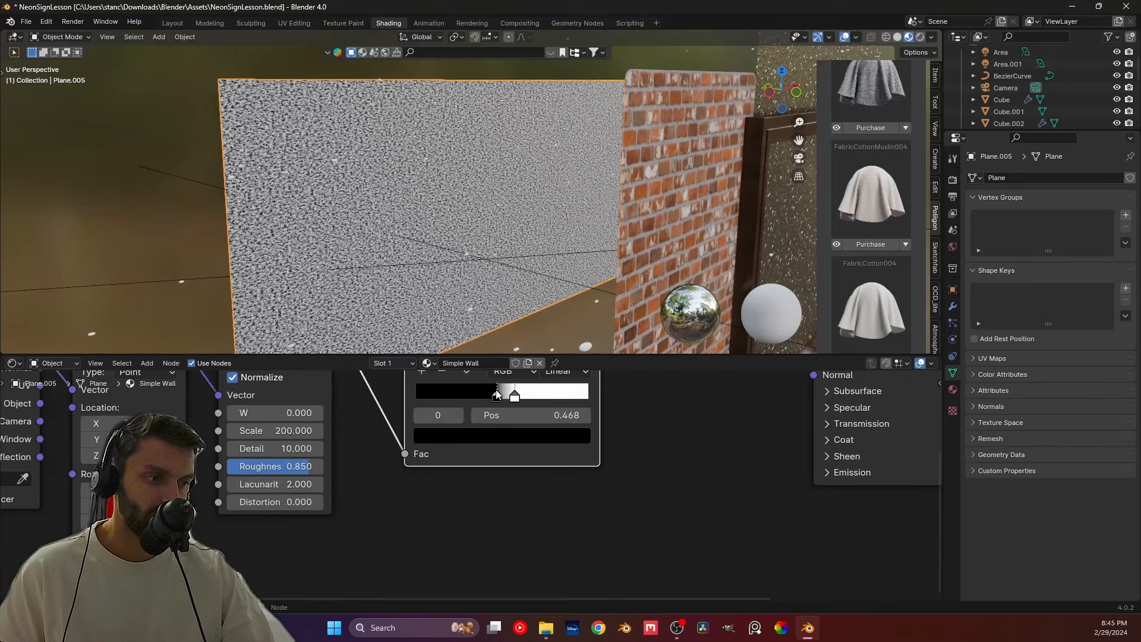
pyautogui.moveTo(497, 395)
pyautogui.mouseDown()
pyautogui.moveTo(465, 395)
pyautogui.moveTo(505, 398)
pyautogui.mouseUp()
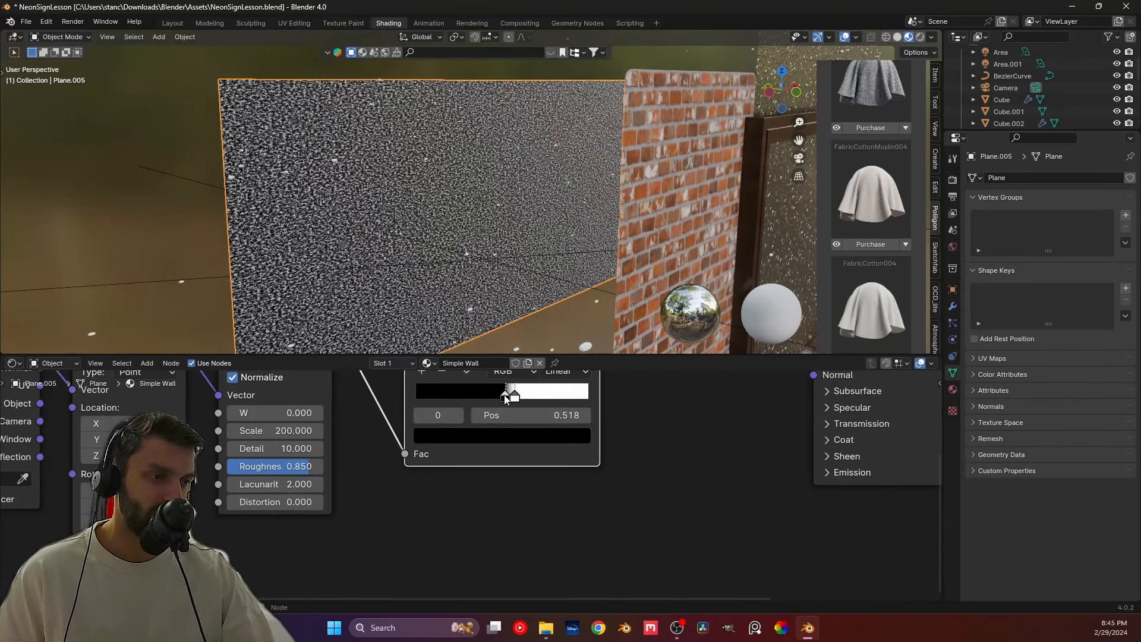
# Step: Insert a Bump node on the link between the Color Ramp and the Principled BSDF
pyautogui.scroll(-5, 505, 399)
pyautogui.hotkey('shift', 'a')
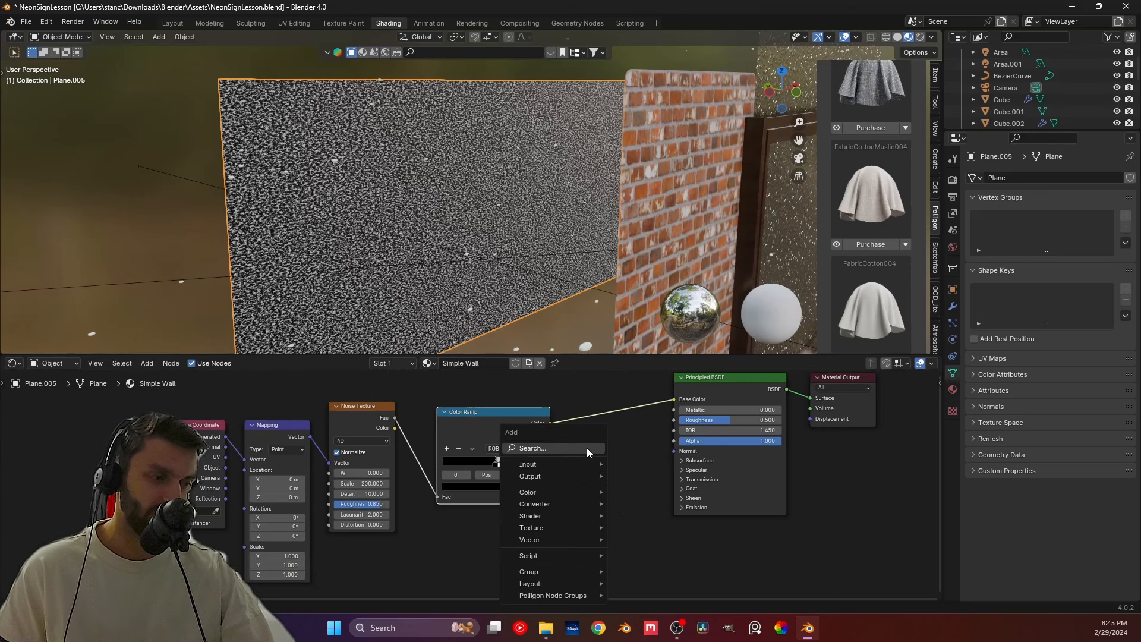
pyautogui.click(587, 448)
pyautogui.write('bump')
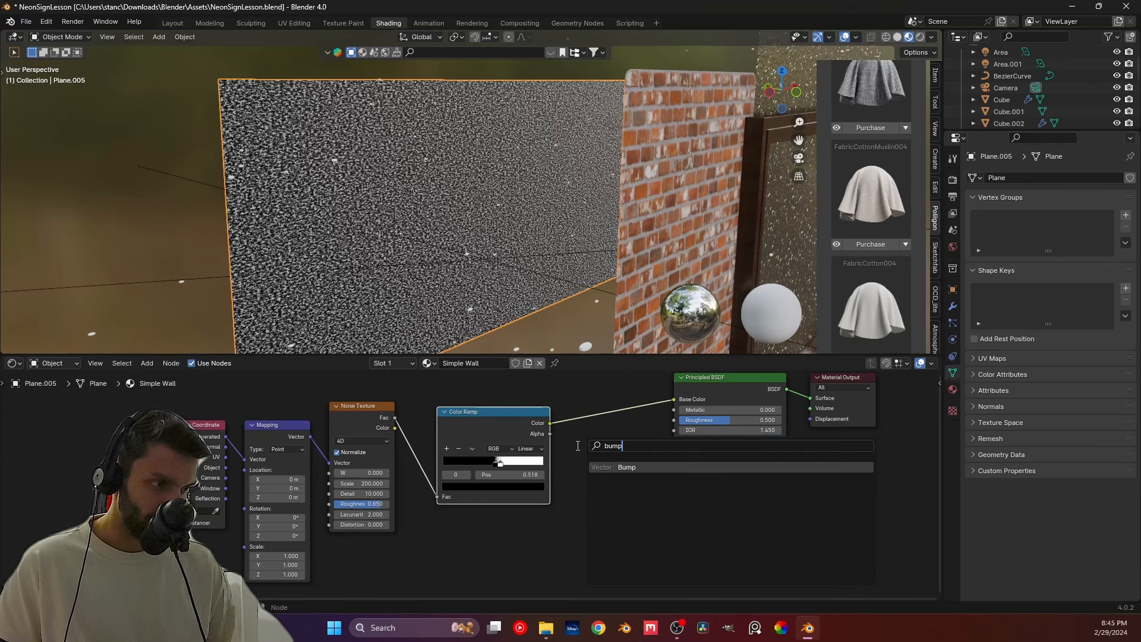
pyautogui.press('Return')
pyautogui.click(580, 416)
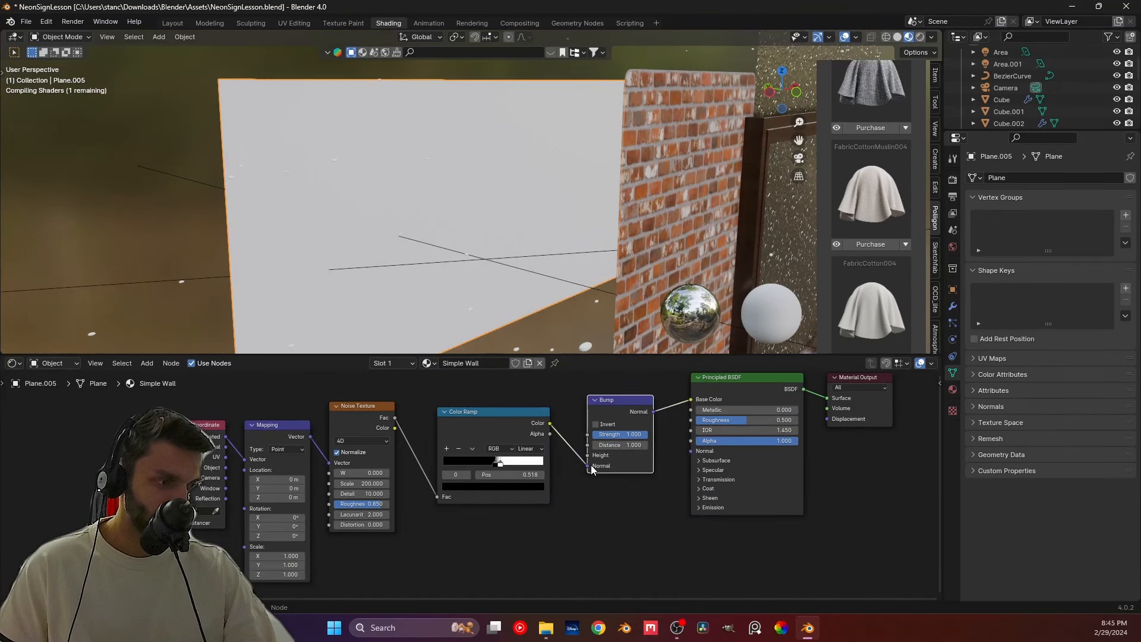
# Step: Route the Color Ramp's Color into the Bump's Height, cut the Bump's link to Base Color, and move both nodes lower
pyautogui.moveTo(587, 456); pyautogui.dragTo(587, 455)
pyautogui.moveTo(619, 411); pyautogui.dragTo(615, 413)
pyautogui.keyDown('ctrl'); pyautogui.moveTo(651, 411); pyautogui.dragTo(660, 422, button='right'); pyautogui.keyUp('ctrl')
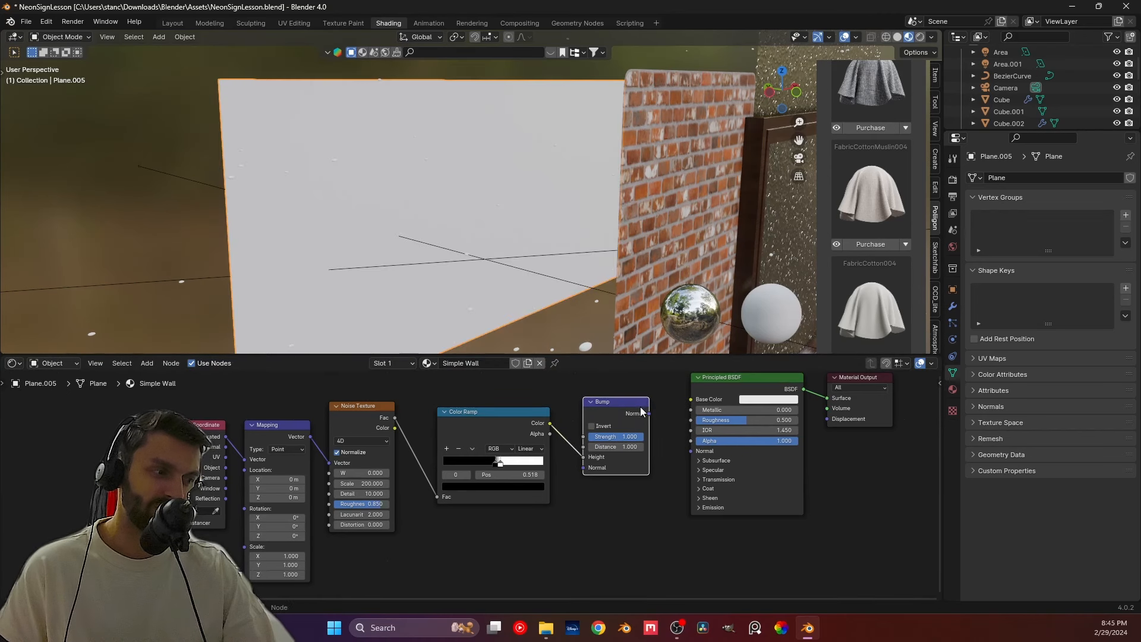
pyautogui.moveTo(642, 412); pyautogui.dragTo(634, 455)
pyautogui.moveTo(523, 423); pyautogui.dragTo(499, 474)
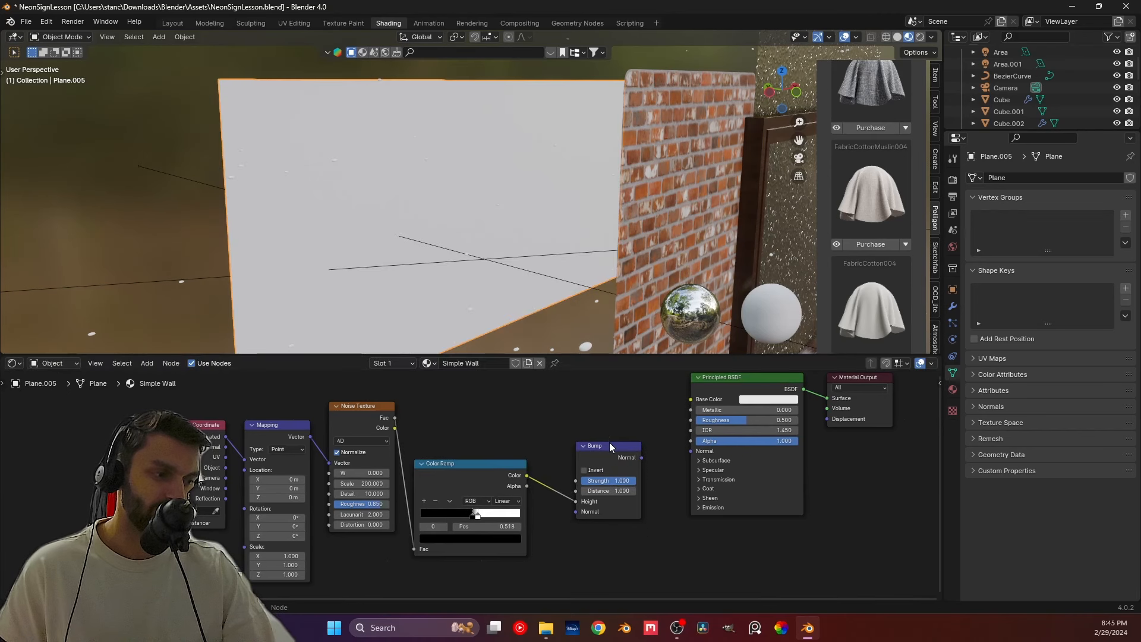
pyautogui.moveTo(611, 447); pyautogui.dragTo(615, 460)
# Step: Duplicate the Color Ramp above the original and connect it between the Noise Texture's Fac output and the Base Color
pyautogui.click(477, 475)
pyautogui.hotkey('shift', 'd')
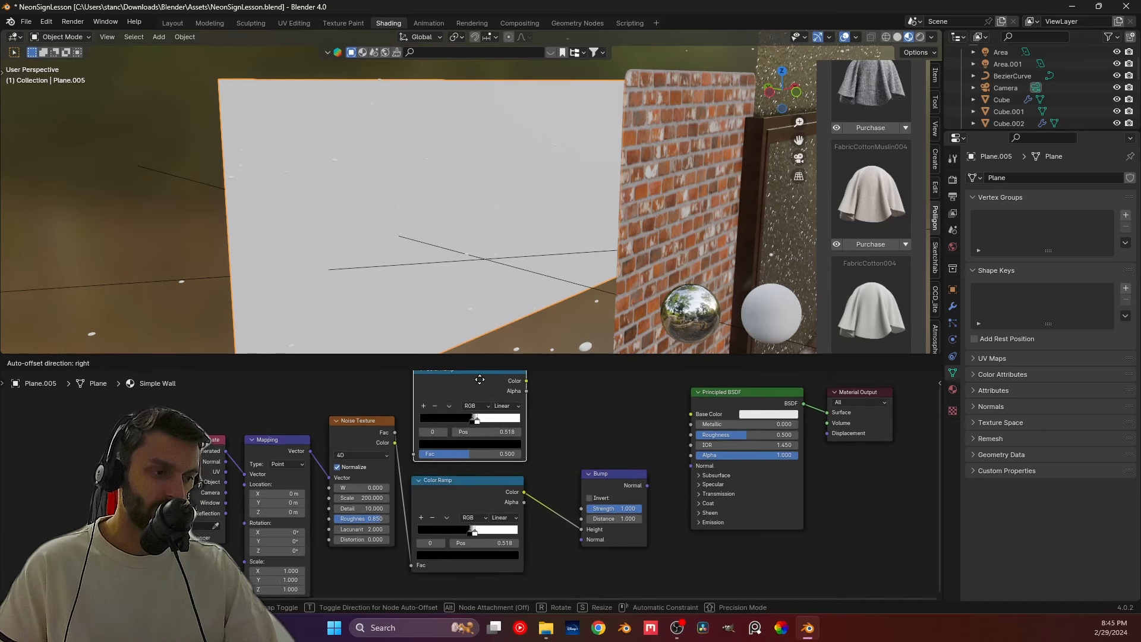
pyautogui.click(484, 420)
pyautogui.moveTo(395, 467); pyautogui.dragTo(418, 495)
pyautogui.moveTo(530, 422); pyautogui.dragTo(573, 435)
pyautogui.moveTo(685, 444); pyautogui.dragTo(688, 448)
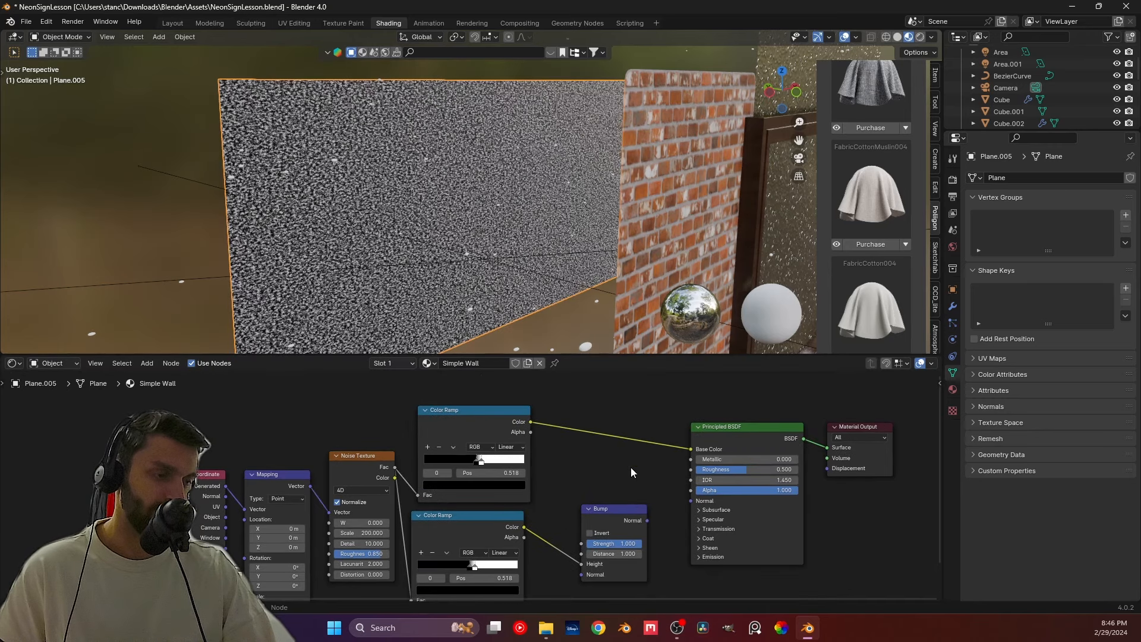
# Step: Connect the Bump node's Normal output to the Principled BSDF's Normal input
pyautogui.moveTo(612, 452); pyautogui.dragTo(593, 472, button='middle')
pyautogui.scroll(3, 603, 468)
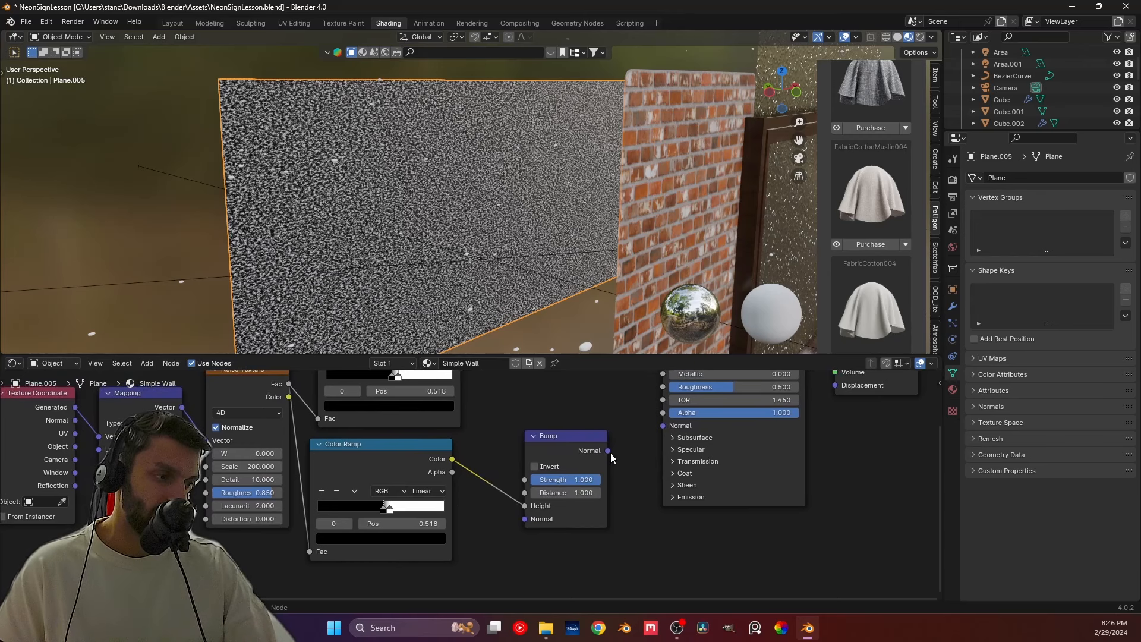
pyautogui.moveTo(608, 452); pyautogui.dragTo(662, 425)
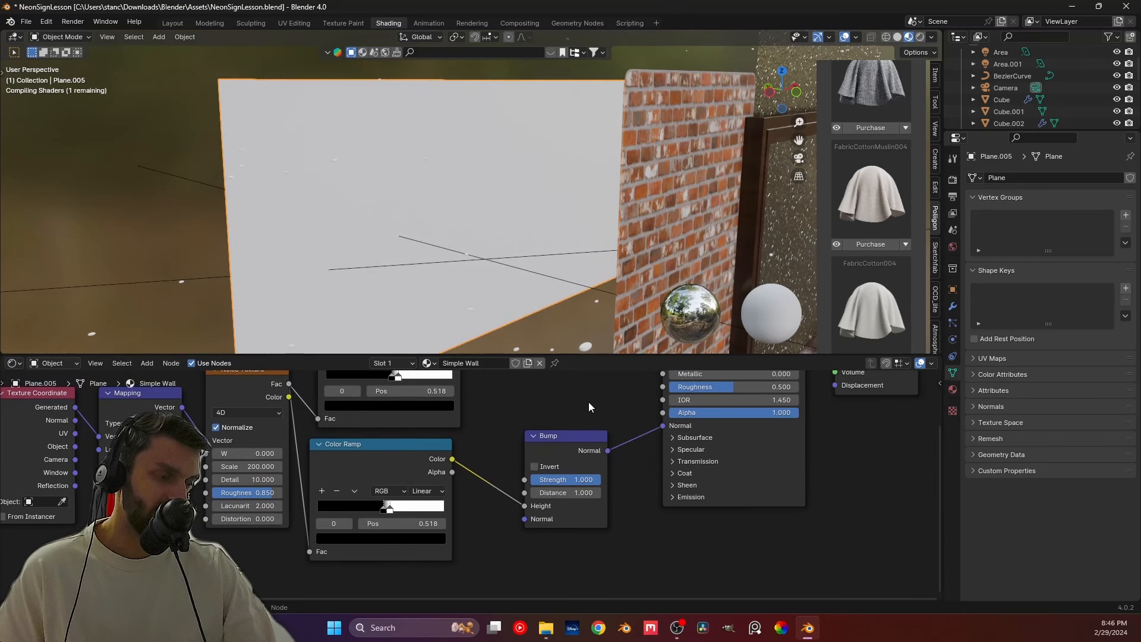
# Step: Inspect the wall surface up close and set the Bump node's Strength to 0.5
pyautogui.moveTo(634, 406); pyautogui.dragTo(623, 421, button='middle')
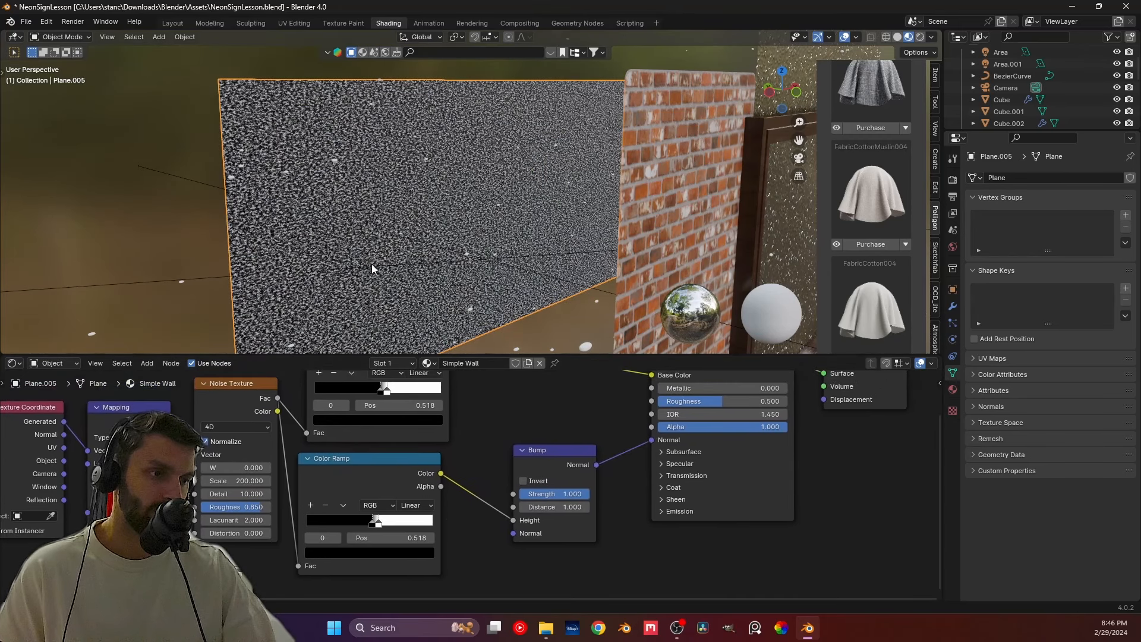
pyautogui.moveTo(372, 264); pyautogui.dragTo(403, 259, button='middle')
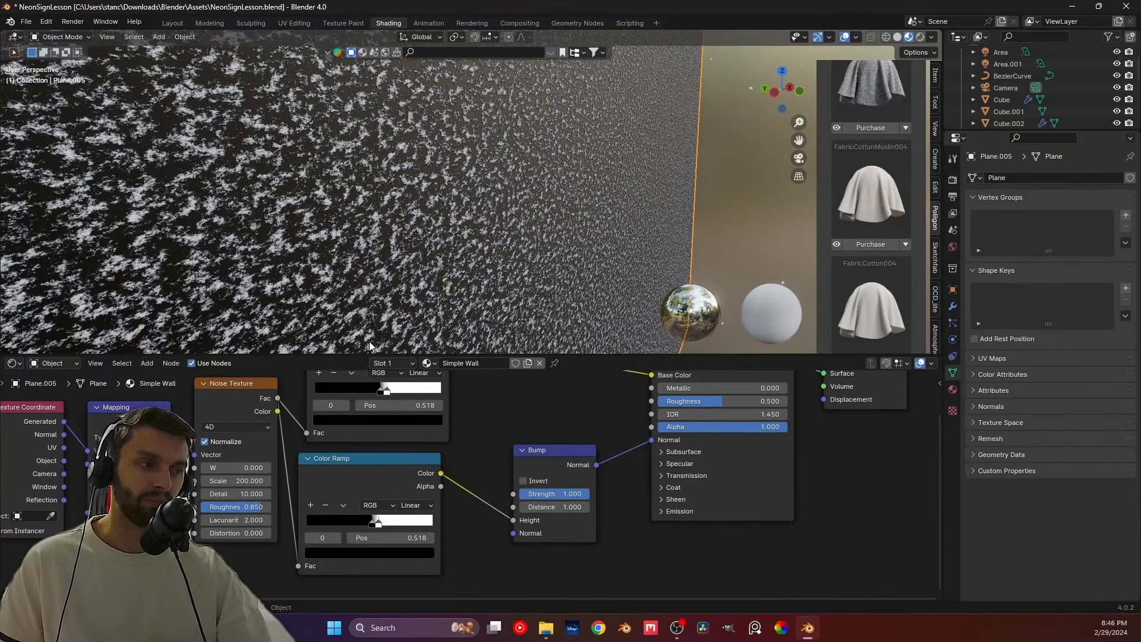
pyautogui.moveTo(396, 406); pyautogui.dragTo(376, 451, button='middle')
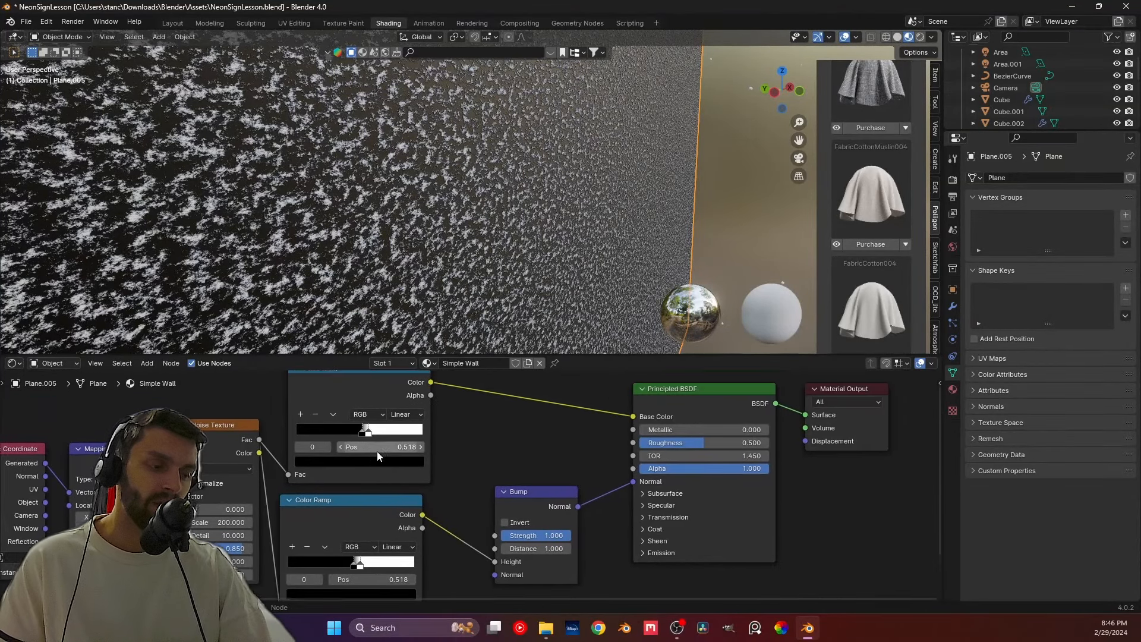
pyautogui.click(524, 539)
pyautogui.write('.5')
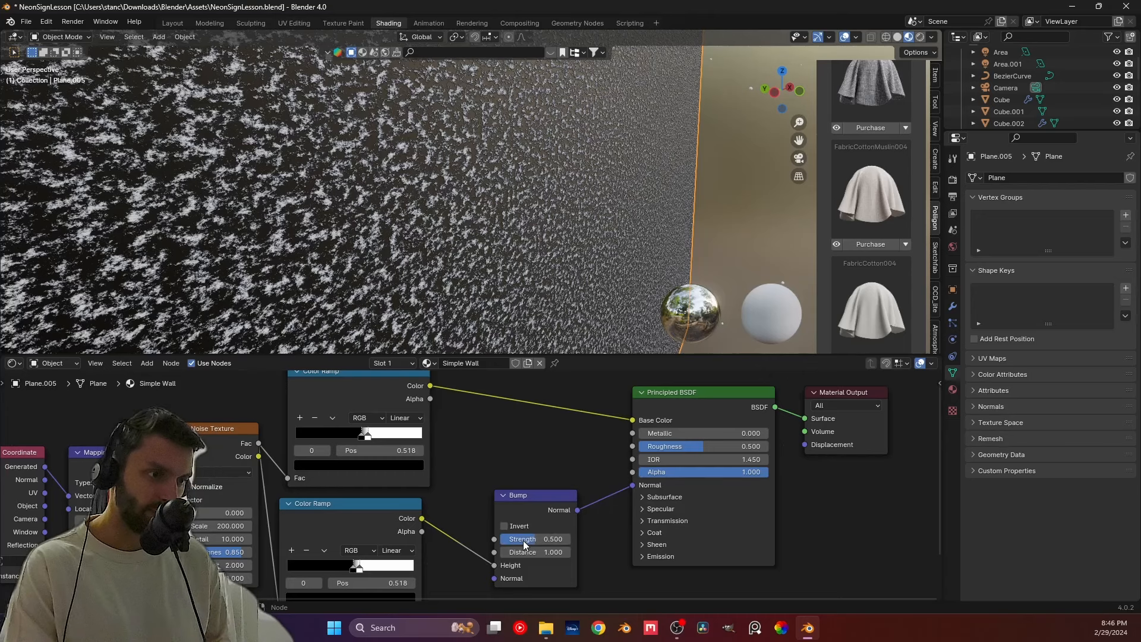
# Step: Shift the stops of the Base Color's Color Ramp toward its black end, placing the white stop at 0.373
pyautogui.press('Return')
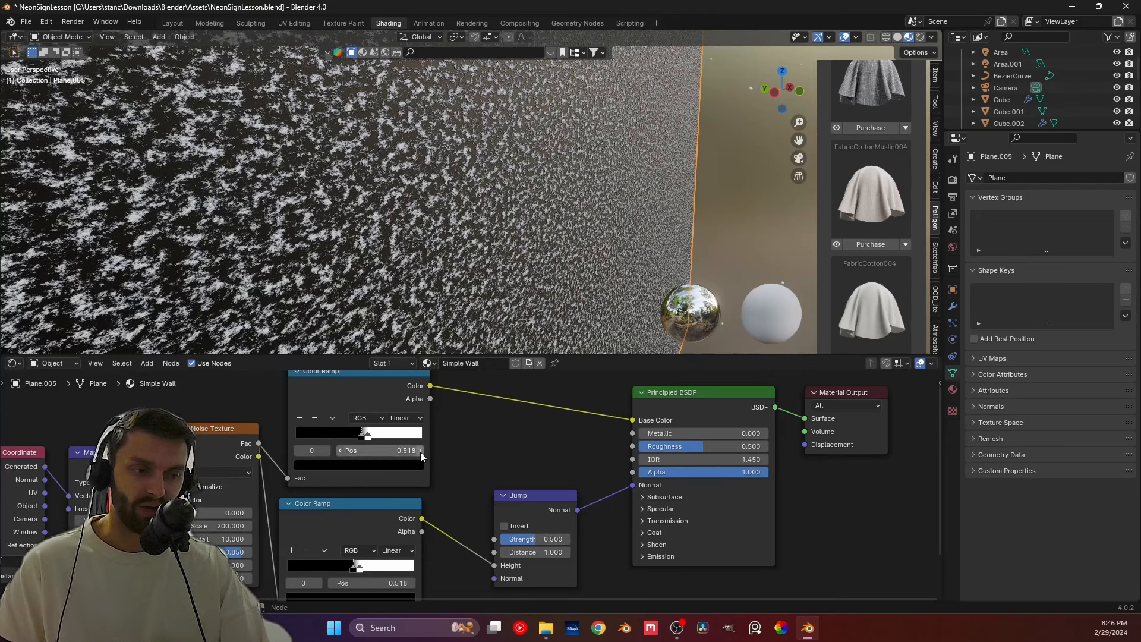
pyautogui.click(349, 466)
pyautogui.moveTo(463, 237); pyautogui.dragTo(410, 238, button='middle')
pyautogui.moveTo(361, 437); pyautogui.dragTo(336, 438)
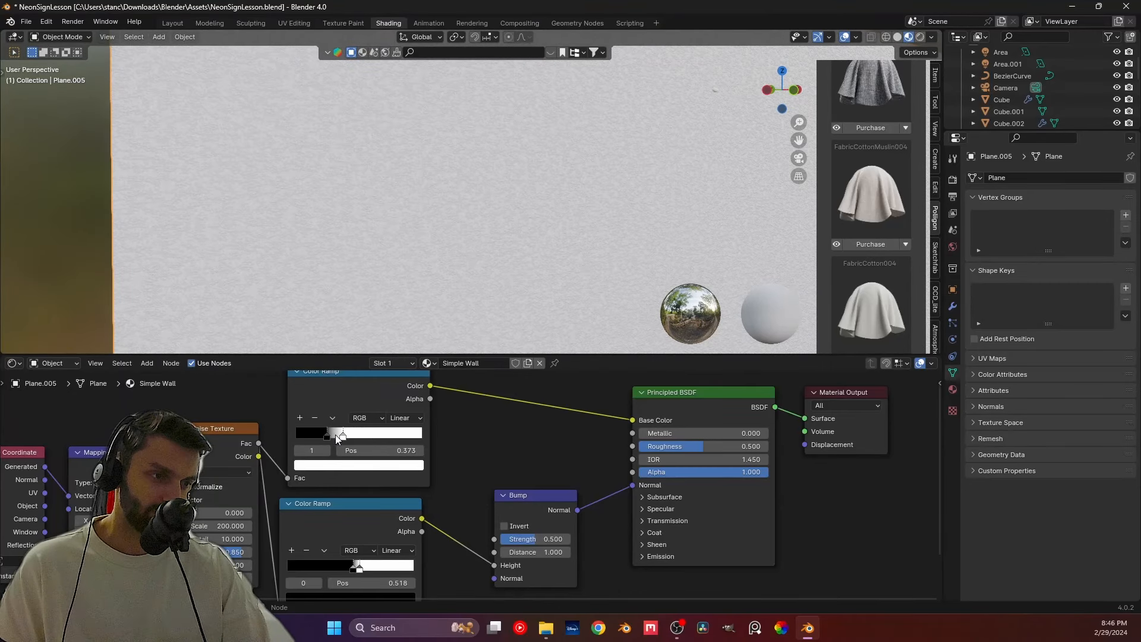
pyautogui.scroll(-4, 352, 276)
pyautogui.moveTo(358, 192); pyautogui.dragTo(463, 211, button='middle')
pyautogui.scroll(3, 461, 211)
pyautogui.scroll(6, 194, 199)
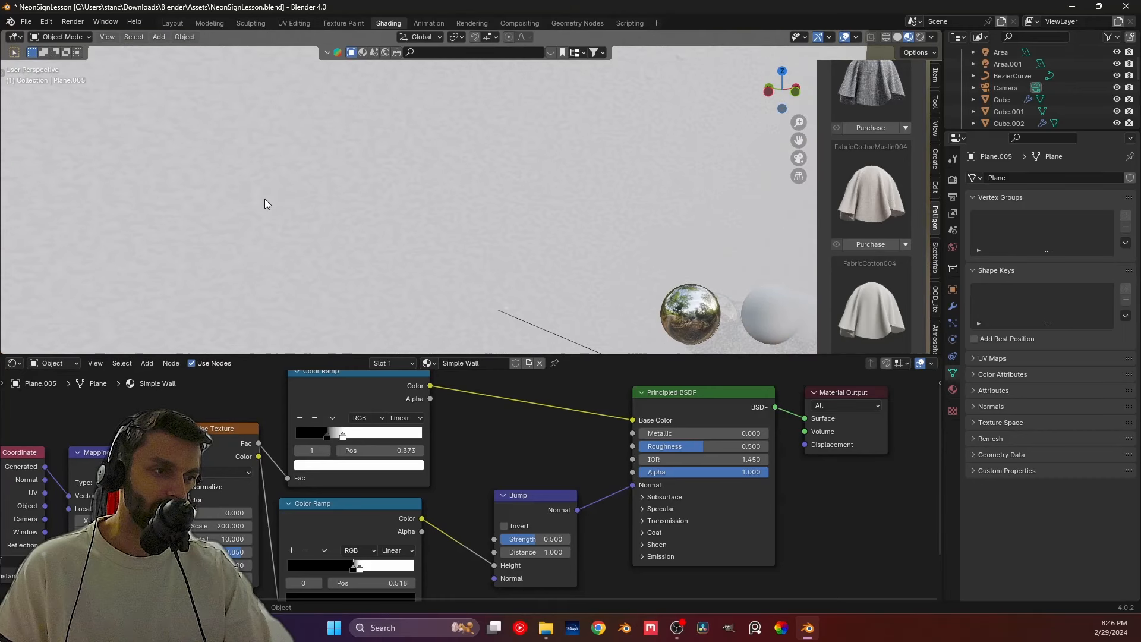
pyautogui.moveTo(334, 233)
pyautogui.mouseDown(button='middle')
pyautogui.moveTo(390, 229)
pyautogui.moveTo(318, 238)
pyautogui.mouseUp(button='middle')
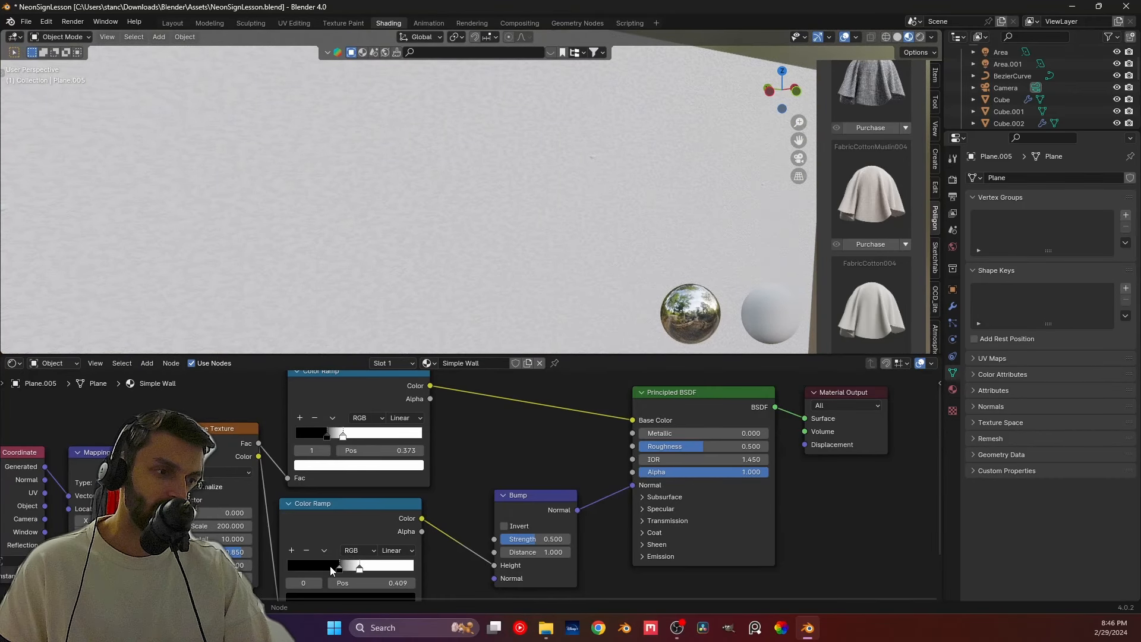
# Step: Preview the Color output of the Color Ramp that feeds the Bump node directly on the wall
pyautogui.keyDown('ctrl'); pyautogui.keyDown('shift'); pyautogui.click(350, 523); pyautogui.keyUp('shift'); pyautogui.keyUp('ctrl')
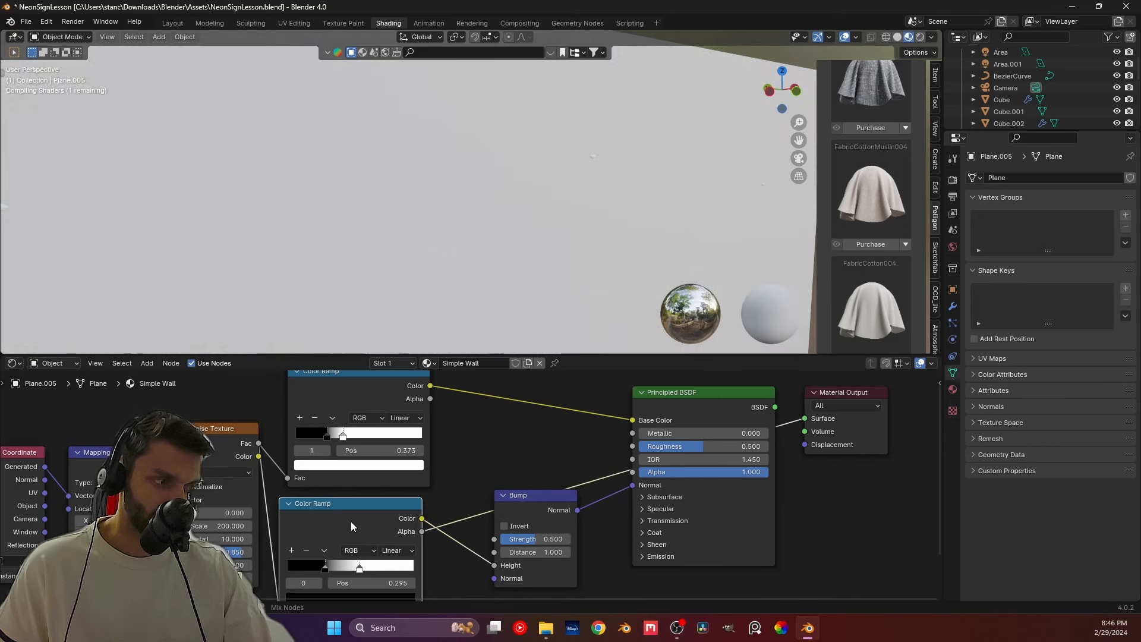
pyautogui.scroll(-3, 494, 457)
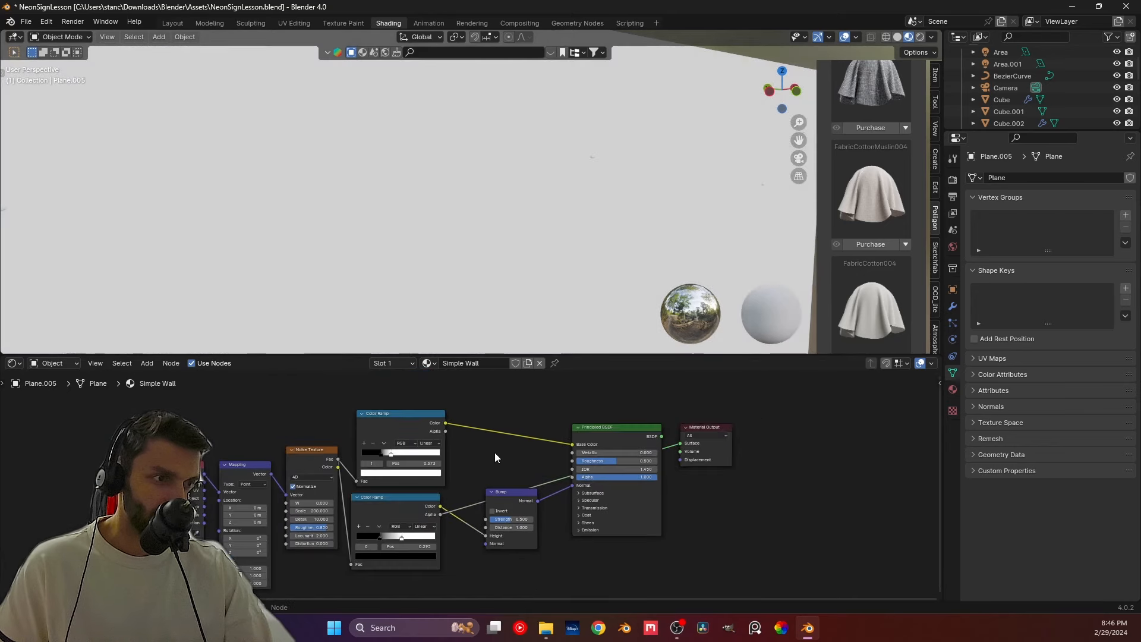
pyautogui.scroll(-5, 370, 252)
pyautogui.moveTo(369, 252); pyautogui.dragTo(409, 211, button='middle')
pyautogui.scroll(-2, 409, 214)
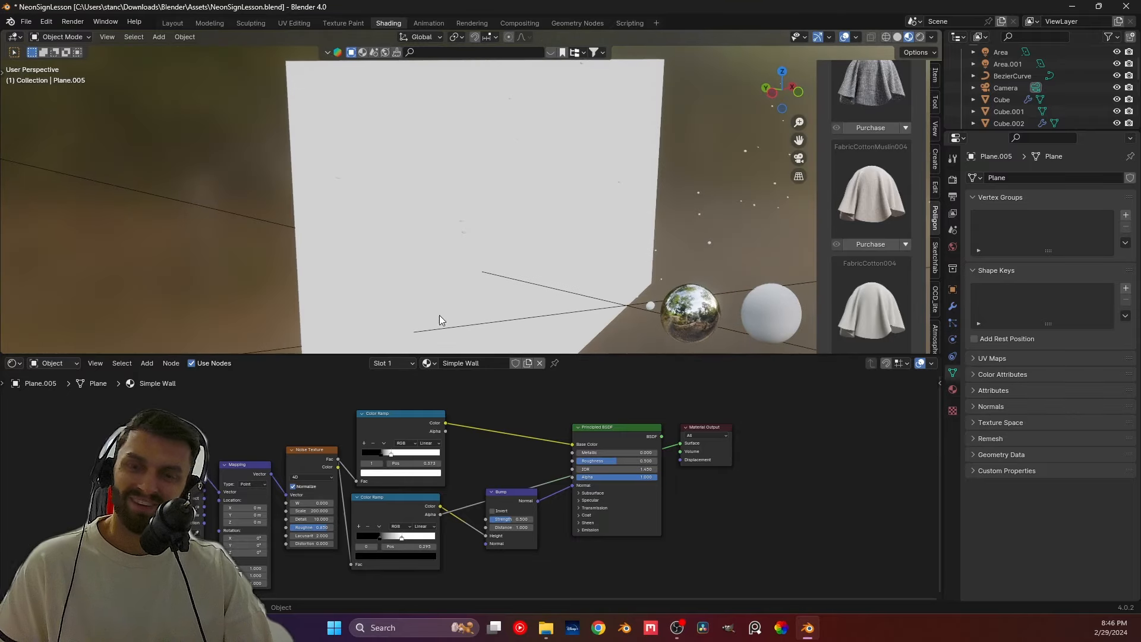
pyautogui.click(379, 498)
pyautogui.scroll(3, 396, 502)
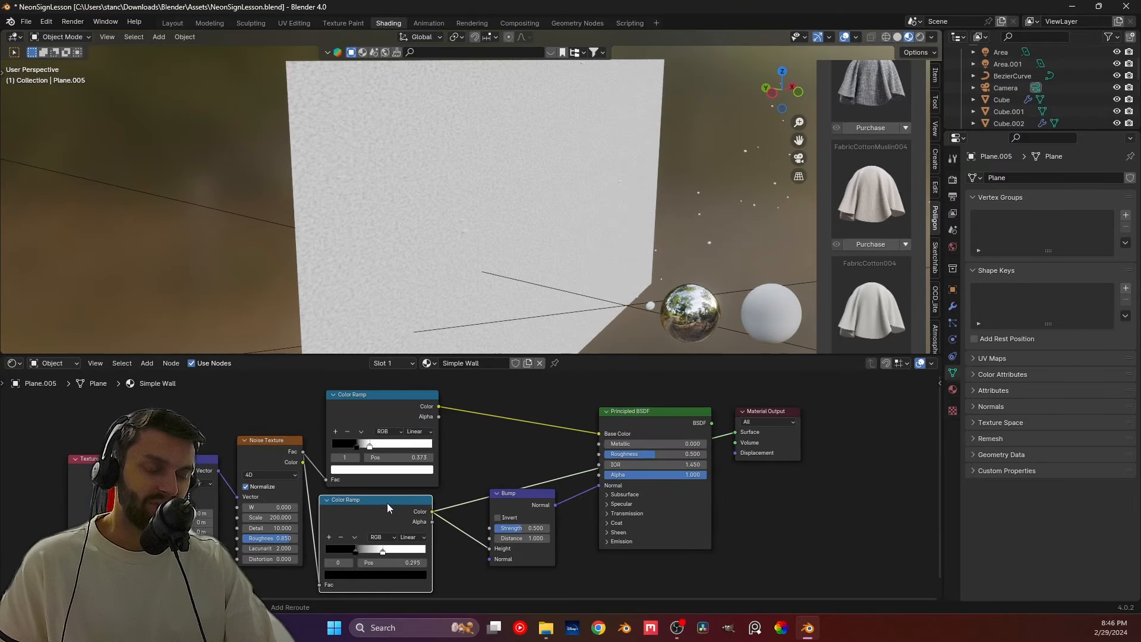
# Step: Set the black stop of the Bump's Color Ramp to position 0.482
pyautogui.moveTo(407, 498); pyautogui.dragTo(422, 499)
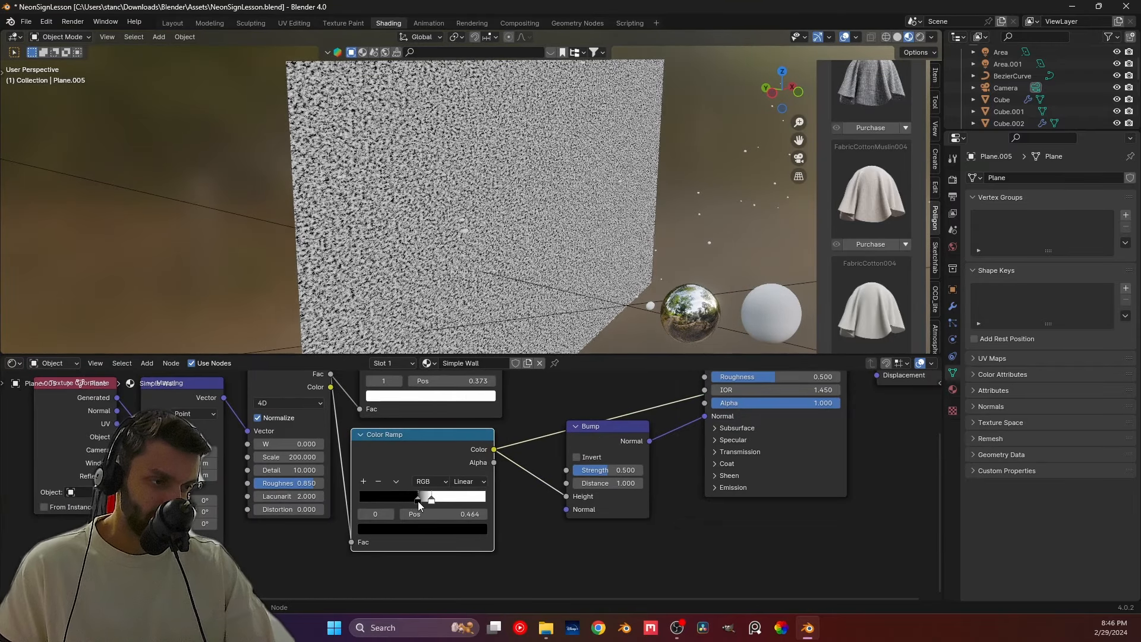
pyautogui.moveTo(433, 401); pyautogui.dragTo(422, 445, button='middle')
pyautogui.moveTo(408, 553)
pyautogui.mouseDown()
pyautogui.moveTo(418, 548)
pyautogui.moveTo(395, 552)
pyautogui.moveTo(410, 553)
pyautogui.mouseUp()
pyautogui.moveTo(428, 502); pyautogui.dragTo(411, 511, button='middle')
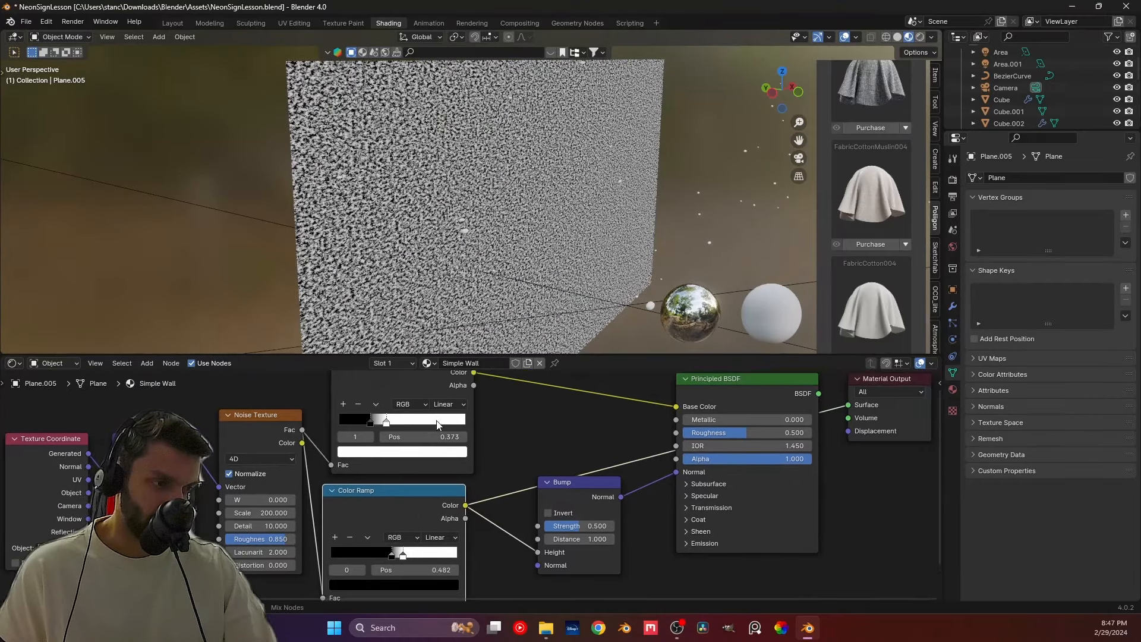
# Step: Restore the Principled BSDF as the Material Output's surface and save the file
pyautogui.keyDown('ctrl'); pyautogui.keyDown('shift'); pyautogui.click(738, 388); pyautogui.keyUp('shift'); pyautogui.keyUp('ctrl')
pyautogui.scroll(2, 506, 249)
pyautogui.moveTo(515, 249); pyautogui.dragTo(398, 249, button='middle')
pyautogui.scroll(5, 481, 243)
pyautogui.scroll(-6, 505, 261)
pyautogui.hotkey('ctrl', 's')
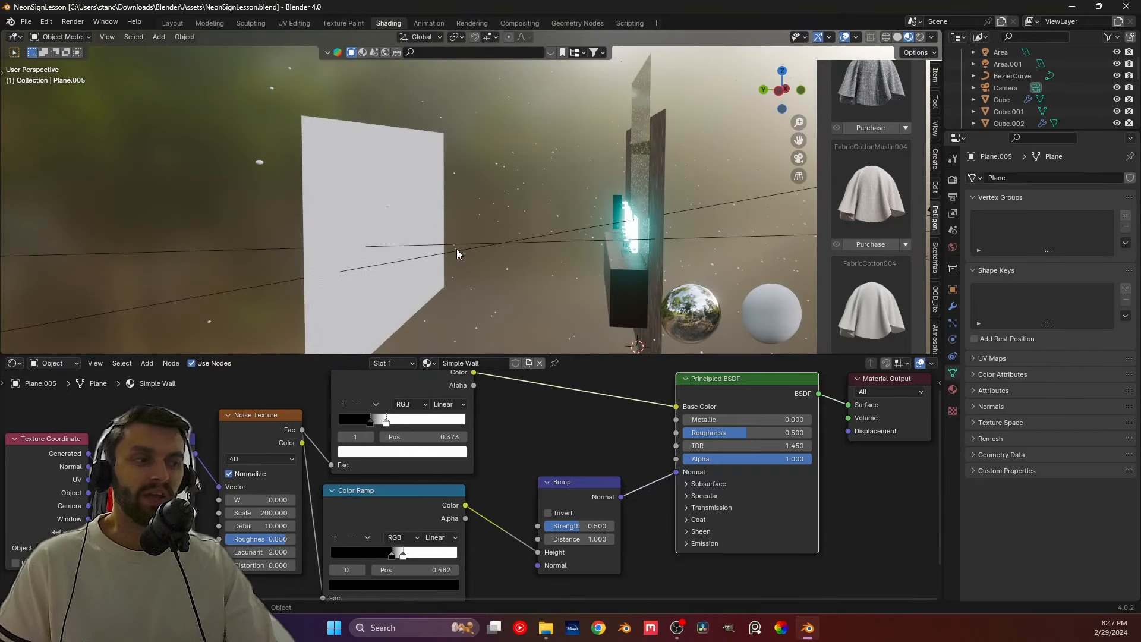
# Step: Add a spot light to the scene and move it about 1.71 m along the X axis
pyautogui.moveTo(456, 249)
pyautogui.mouseDown(button='middle')
pyautogui.moveTo(512, 251)
pyautogui.moveTo(366, 257)
pyautogui.moveTo(466, 255)
pyautogui.mouseUp(button='middle')
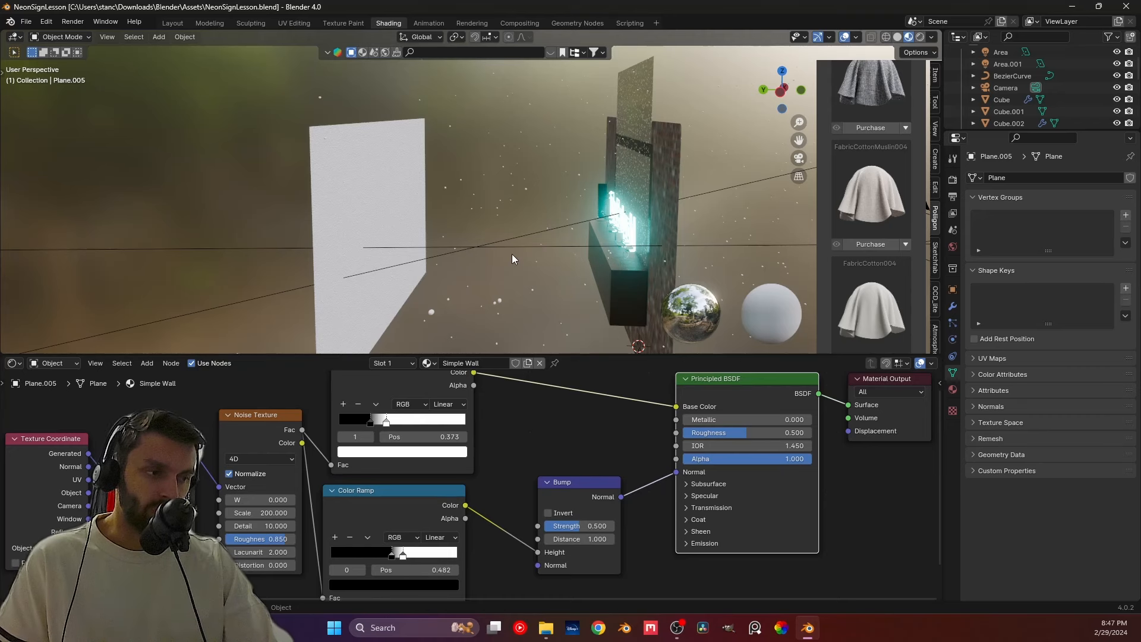
pyautogui.hotkey('shift', 'a')
pyautogui.moveTo(503, 414)
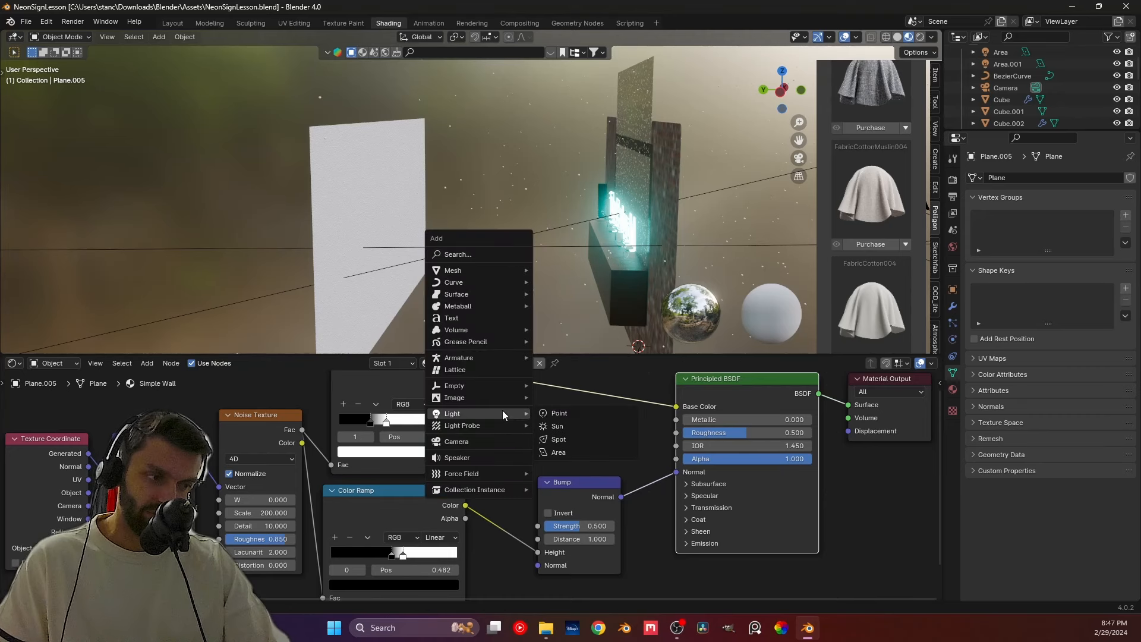
pyautogui.click(559, 439)
pyautogui.press('g')
pyautogui.press('x')
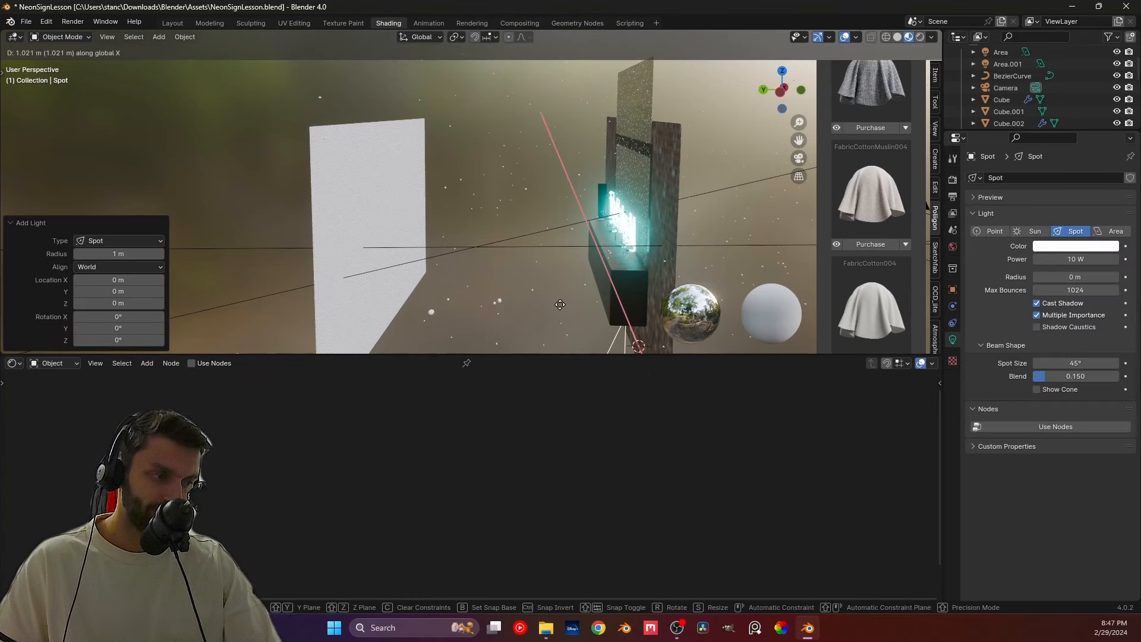
pyautogui.click(548, 290)
# Step: Move the spot light about 1.64 m along the Y axis and about 3.94 m along the Z axis
pyautogui.press('g')
pyautogui.press('y')
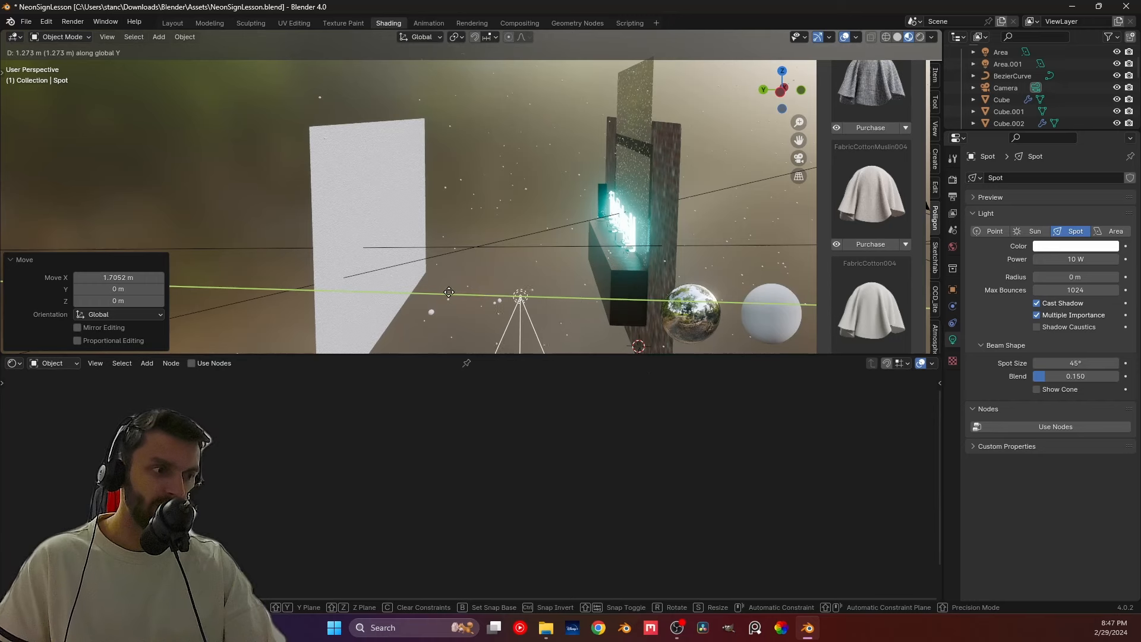
pyautogui.click(424, 294)
pyautogui.press('g')
pyautogui.press('z')
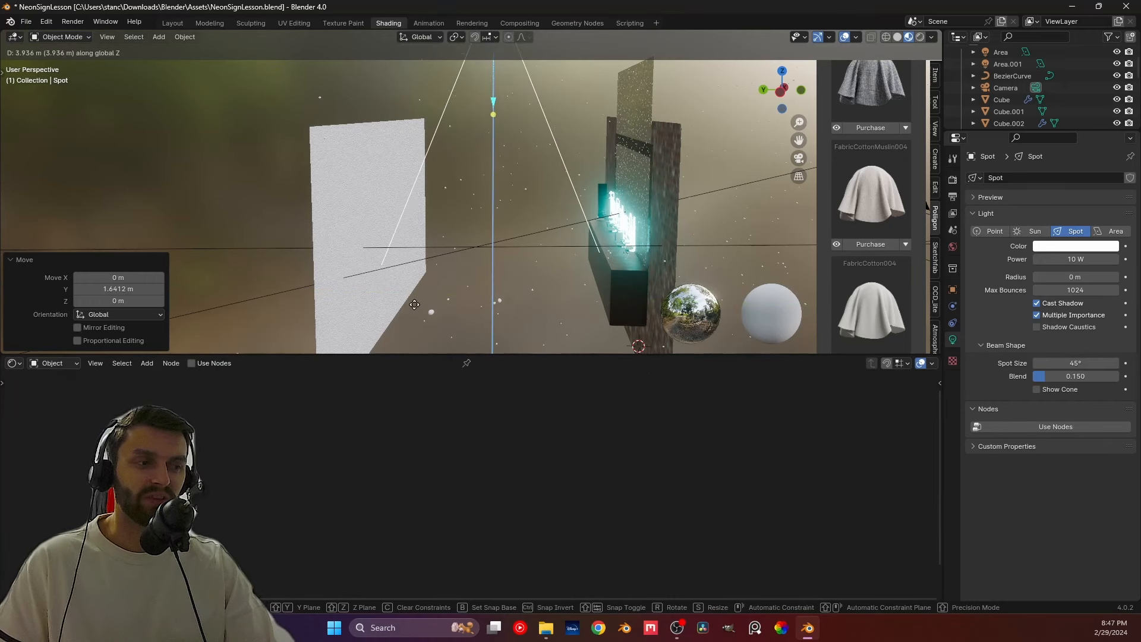
pyautogui.click(444, 324)
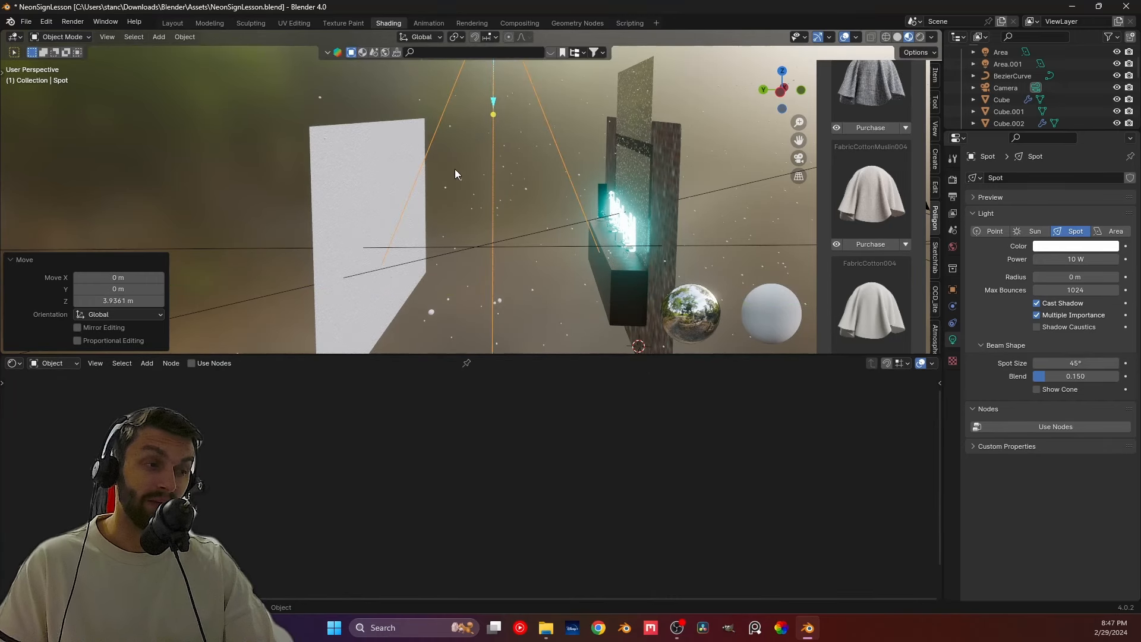
# Step: Tilt the spot light's aim slightly toward the background wall and save the file
pyautogui.moveTo(494, 117); pyautogui.dragTo(481, 143)
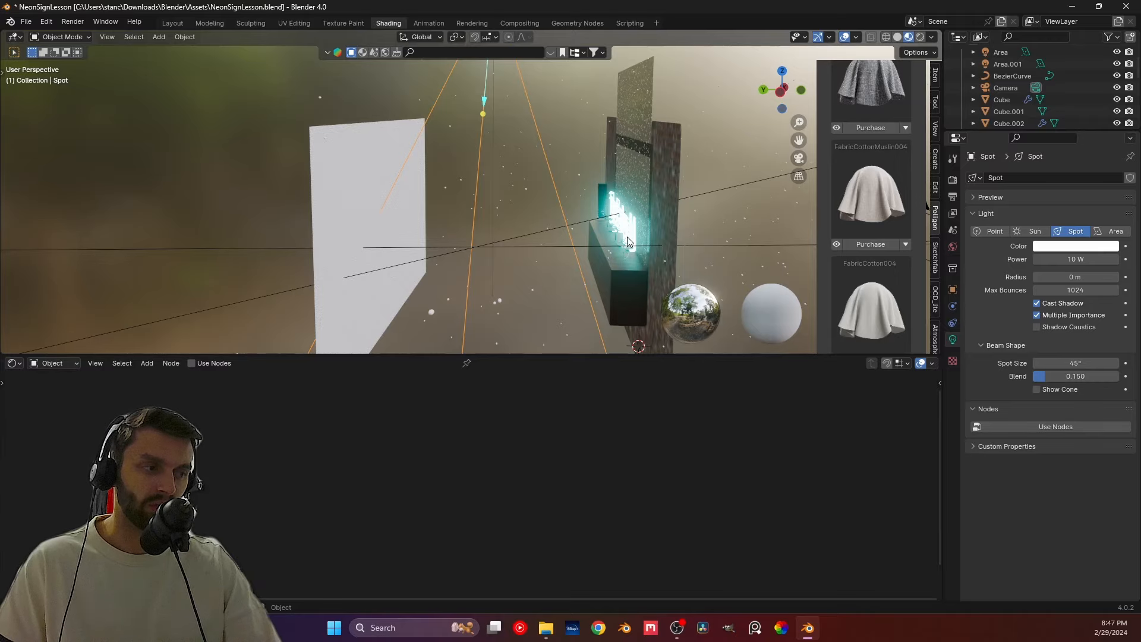
pyautogui.moveTo(626, 310); pyautogui.dragTo(430, 180, button='middle')
pyautogui.scroll(-5, 421, 186)
pyautogui.scroll(3, 430, 179)
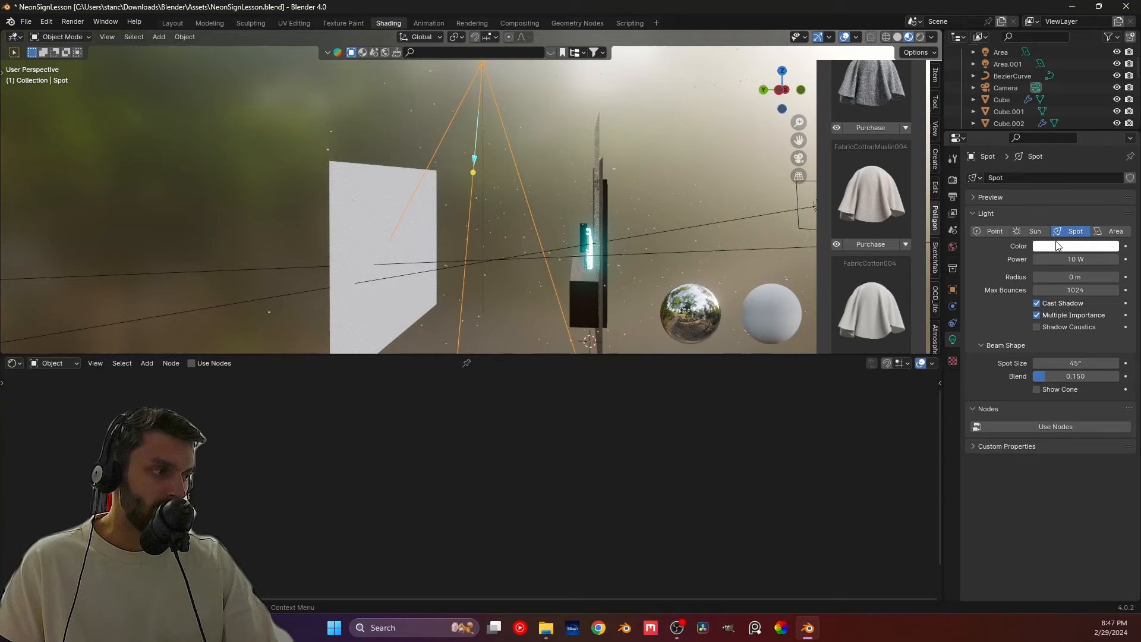
pyautogui.hotkey('ctrl', 's')
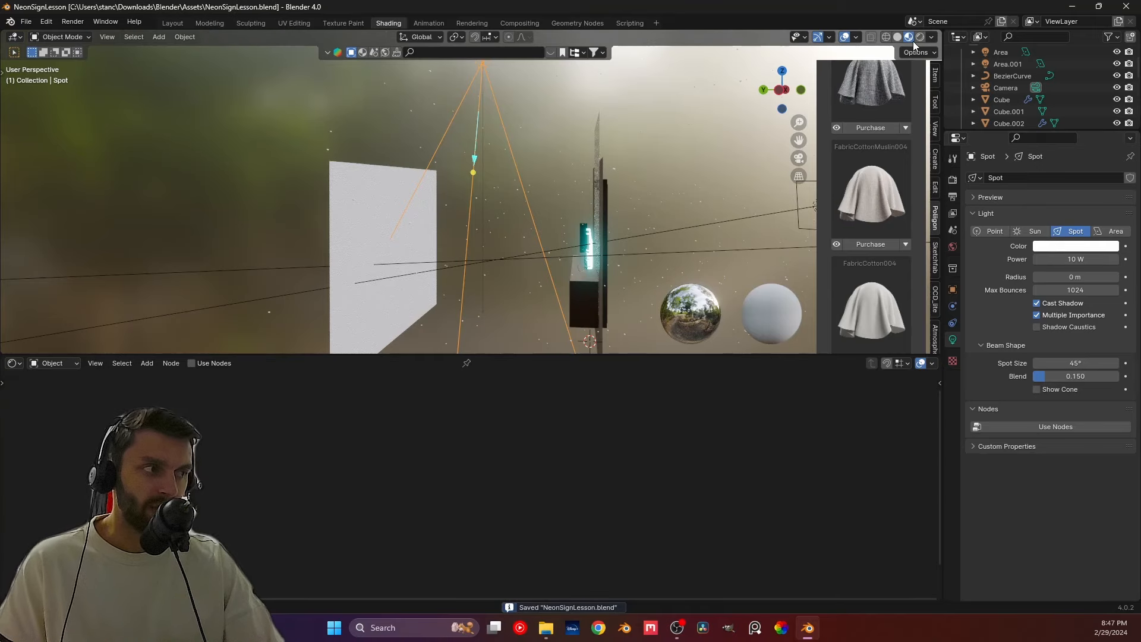
# Step: Switch the viewport to rendered shading and examine the neon sign and background wall through the camera
pyautogui.press('z')
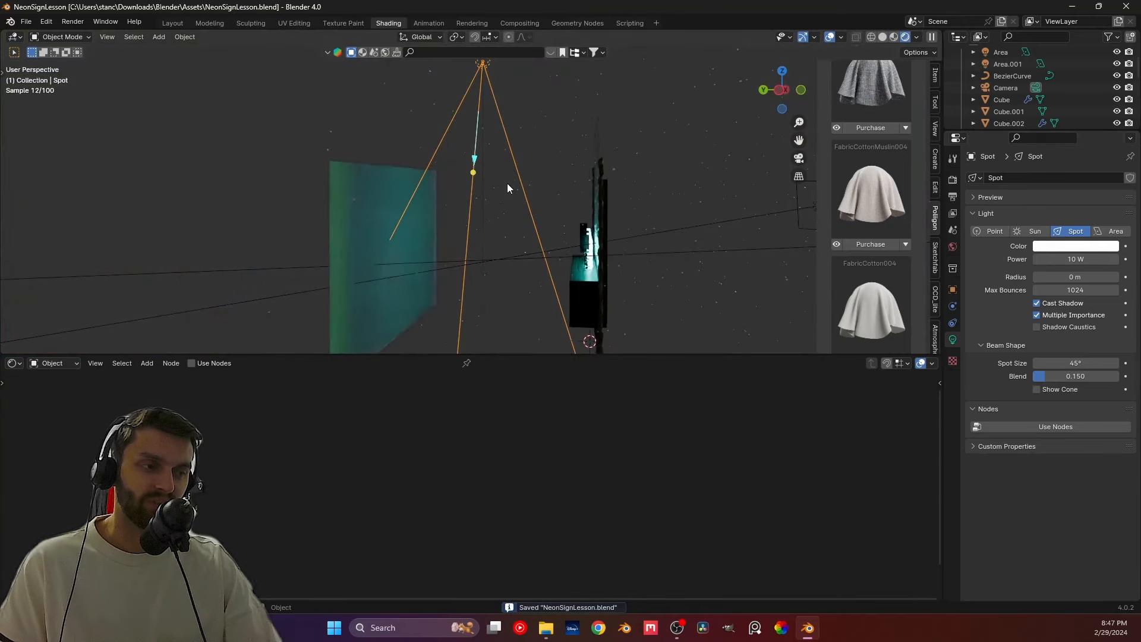
pyautogui.moveTo(440, 259)
pyautogui.keyDown('shift'); pyautogui.mouseDown(button='middle')
pyautogui.moveTo(455, 202)
pyautogui.moveTo(408, 204)
pyautogui.moveTo(559, 193)
pyautogui.moveTo(597, 169)
pyautogui.moveTo(475, 159)
pyautogui.mouseUp(button='middle'); pyautogui.keyUp('shift')
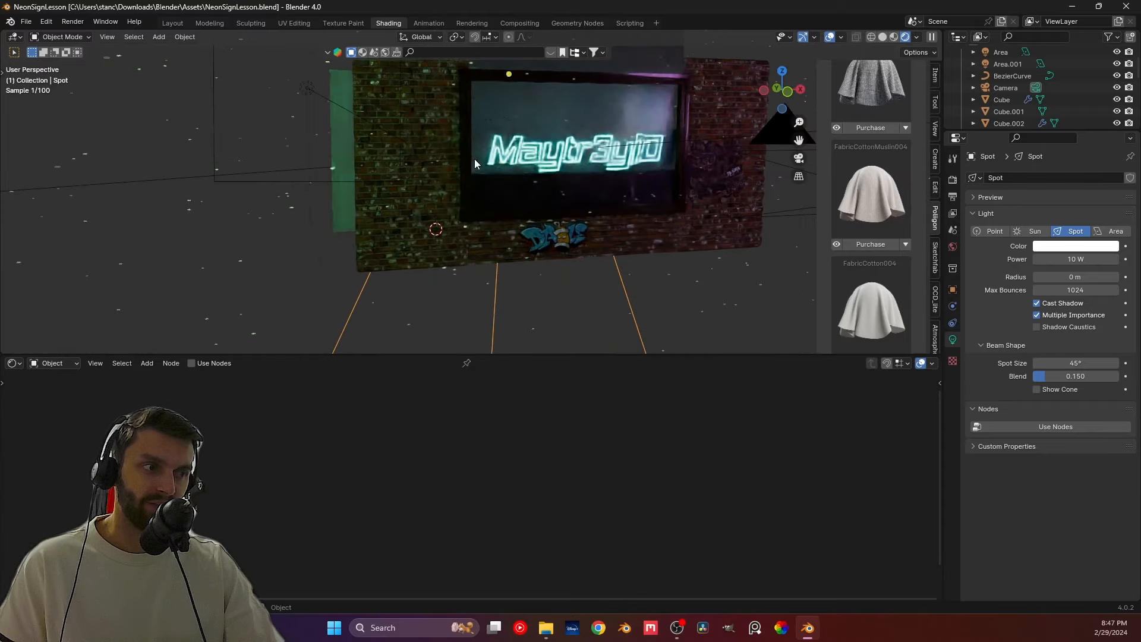
pyautogui.press('KP_0')
pyautogui.scroll(-5, 489, 239)
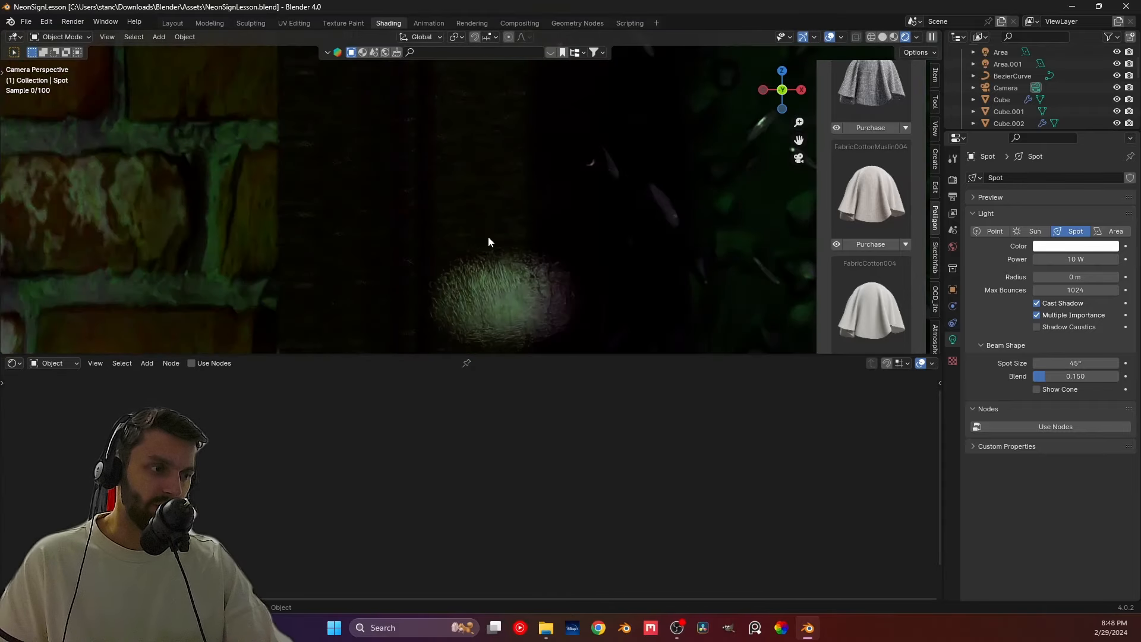
pyautogui.scroll(-8, 476, 240)
pyautogui.keyDown('shift'); pyautogui.moveTo(650, 160); pyautogui.dragTo(426, 241, button='middle'); pyautogui.keyUp('shift')
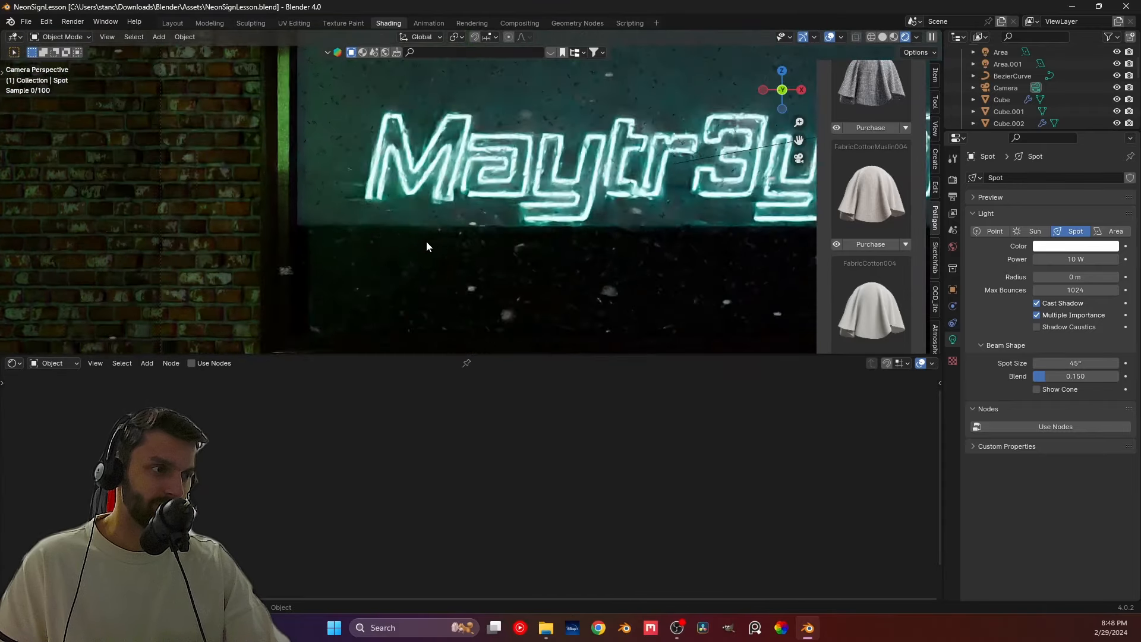
pyautogui.scroll(-6, 581, 151)
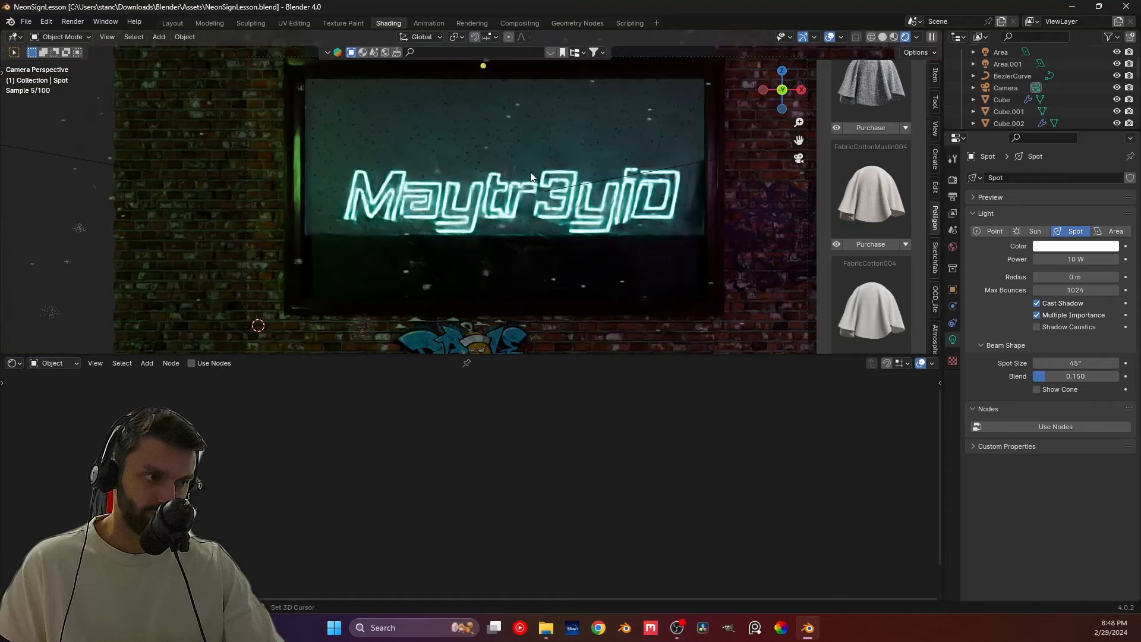
pyautogui.keyDown('shift'); pyautogui.moveTo(529, 175); pyautogui.dragTo(501, 188, button='middle'); pyautogui.keyUp('shift')
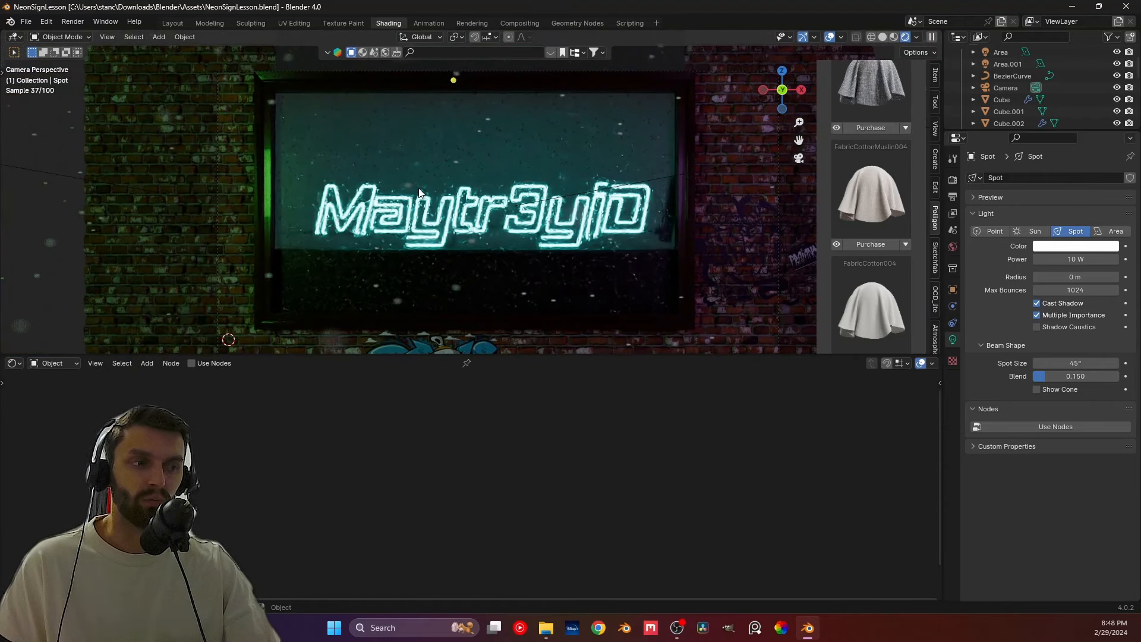
# Step: Aim the spot light further toward the background wall and raise its power to 91.5 W
pyautogui.moveTo(355, 198); pyautogui.dragTo(485, 240, button='middle')
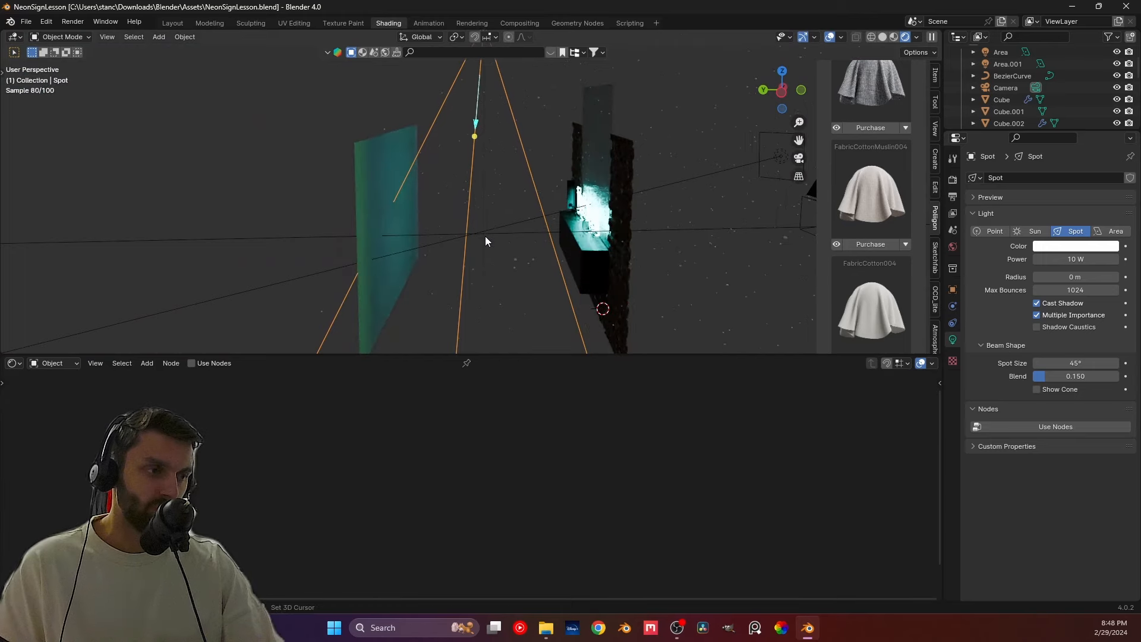
pyautogui.moveTo(474, 136); pyautogui.dragTo(453, 132)
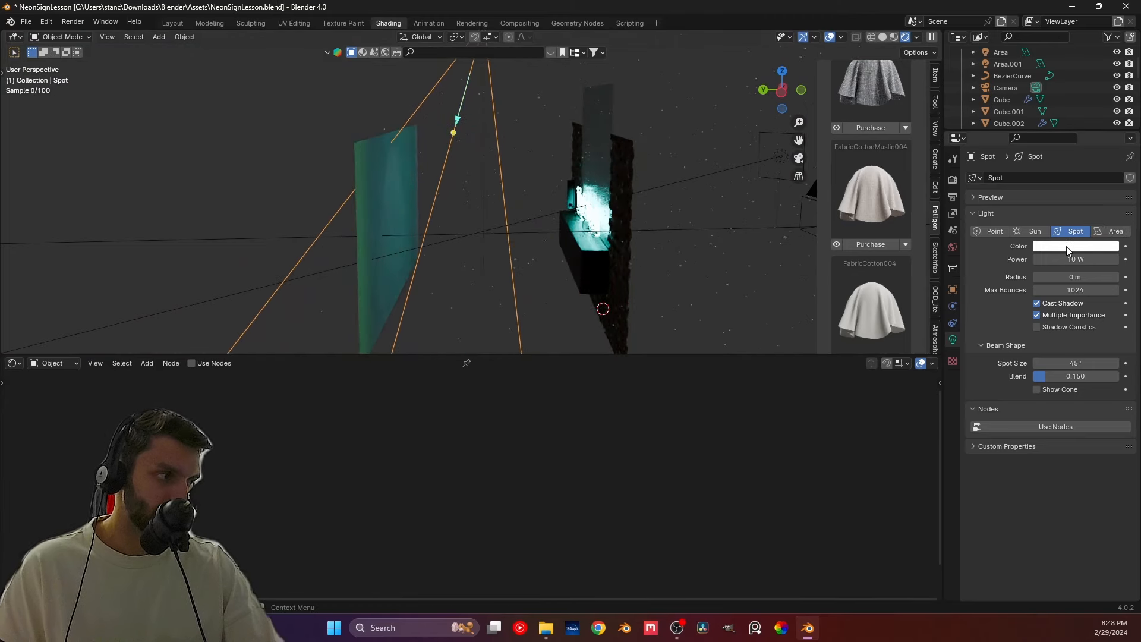
pyautogui.moveTo(1069, 259); pyautogui.dragTo(1123, 259)
pyautogui.moveTo(412, 227); pyautogui.dragTo(399, 227, button='middle')
pyautogui.scroll(3, 399, 227)
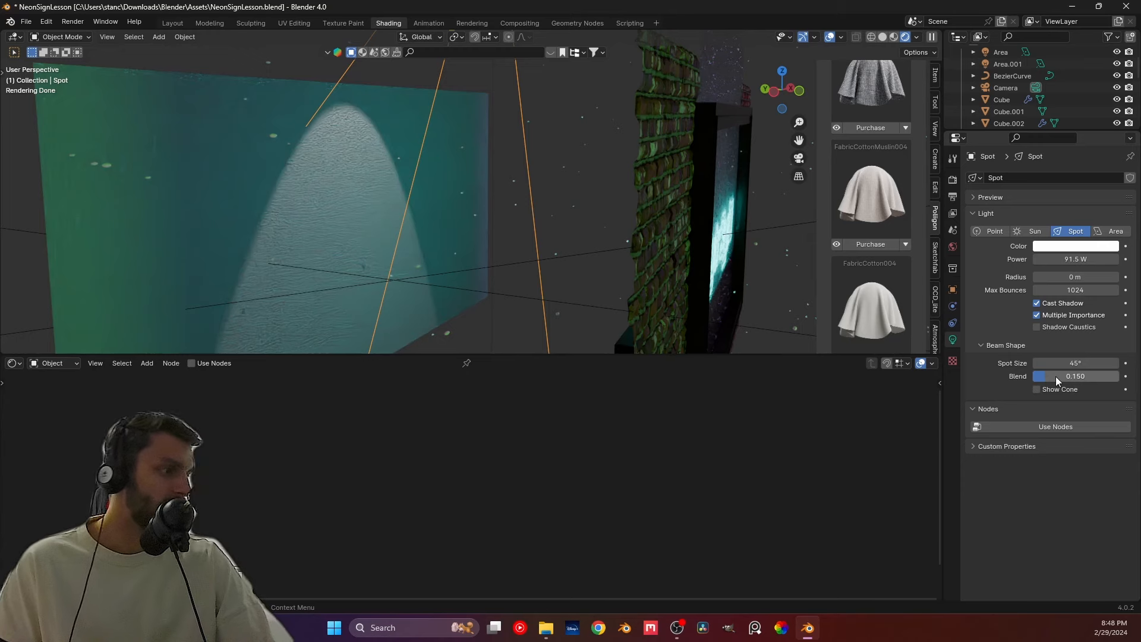
# Step: Set the spot light's beam blend to 1.000 and give the light a pale warm yellow color
pyautogui.moveTo(1055, 376); pyautogui.dragTo(1119, 376)
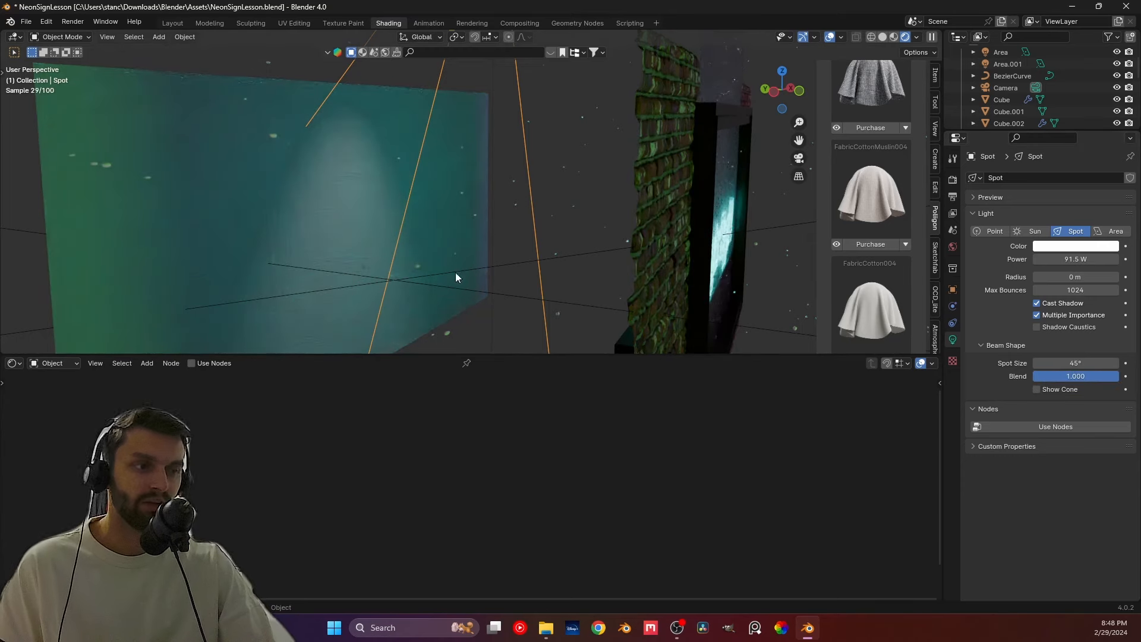
pyautogui.click(1067, 248)
pyautogui.click(1043, 128)
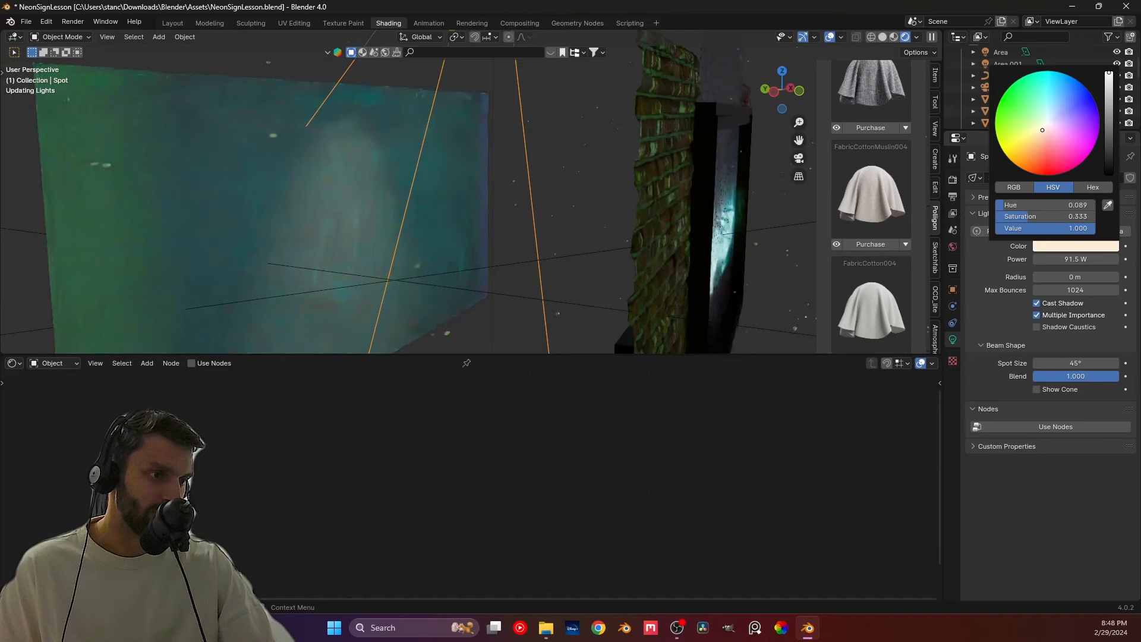
pyautogui.moveTo(1042, 129); pyautogui.dragTo(1039, 131)
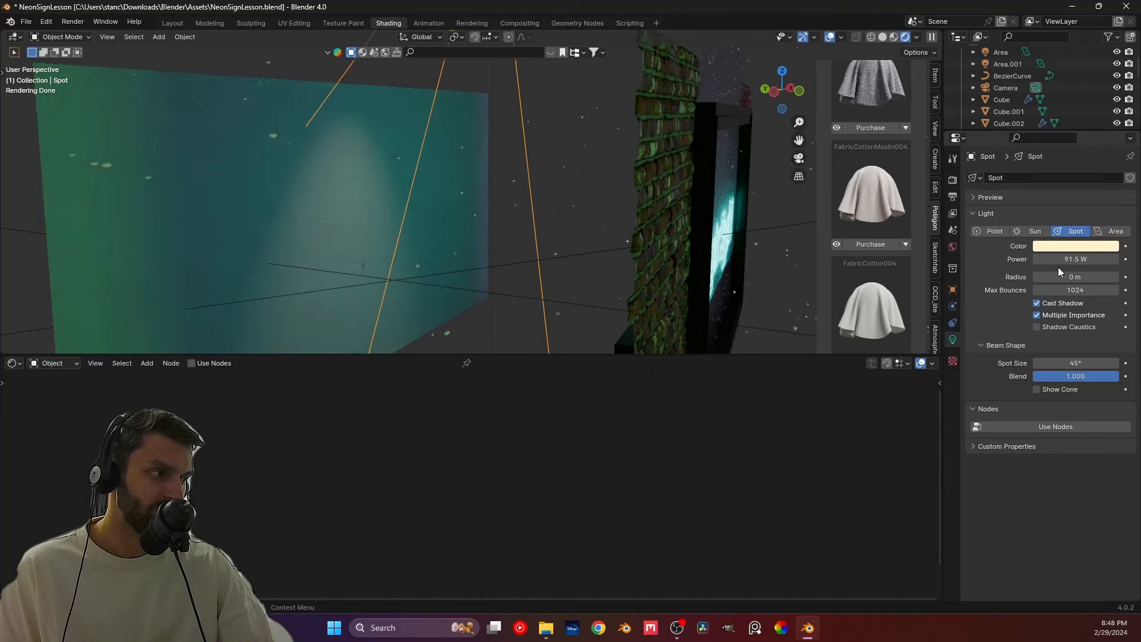
# Step: Set the spot light's power to 417.1 W, radius to 0.496 m and spot size to 51.8°
pyautogui.moveTo(1059, 261); pyautogui.dragTo(1081, 275)
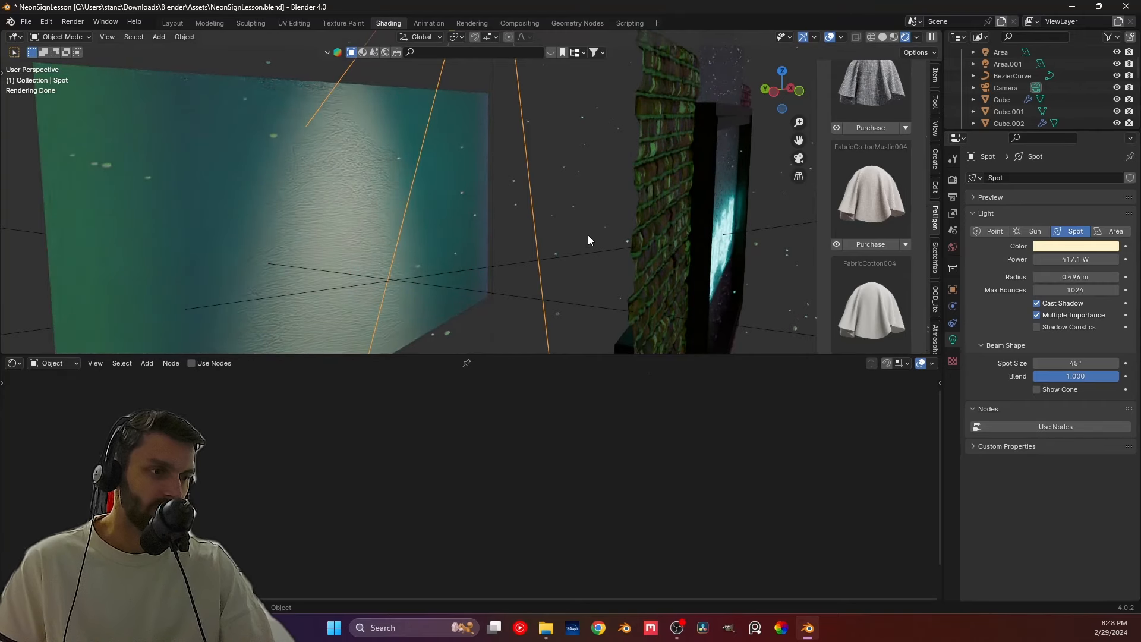
pyautogui.click(571, 196)
pyautogui.moveTo(1069, 363)
pyautogui.mouseDown()
pyautogui.moveTo(1087, 362)
pyautogui.moveTo(1064, 363)
pyautogui.mouseUp()
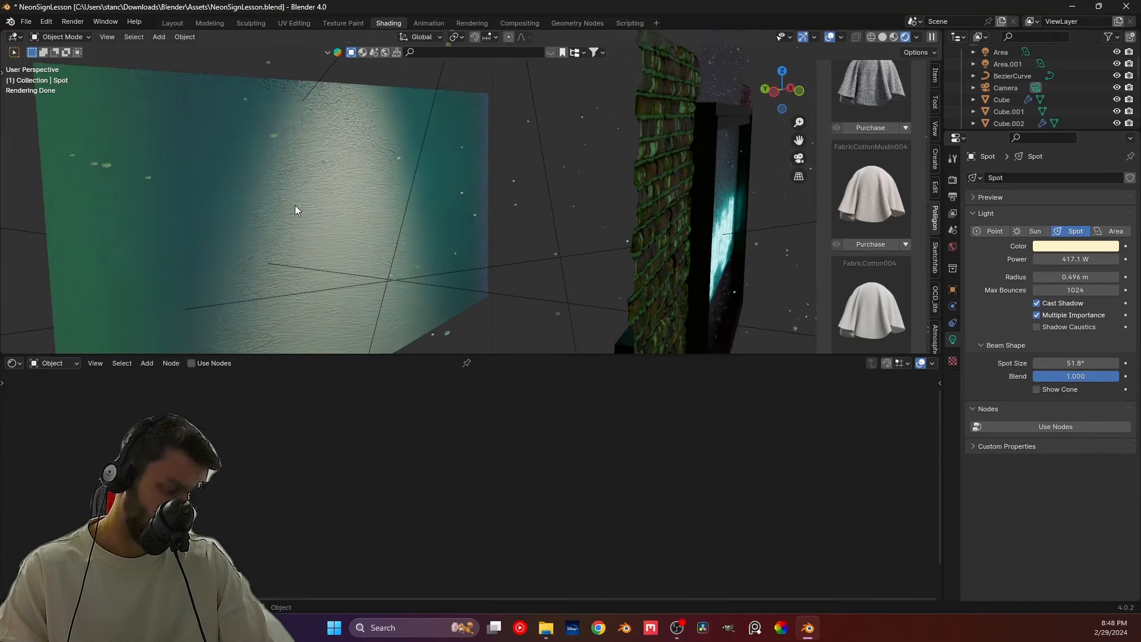
pyautogui.press('KP_0')
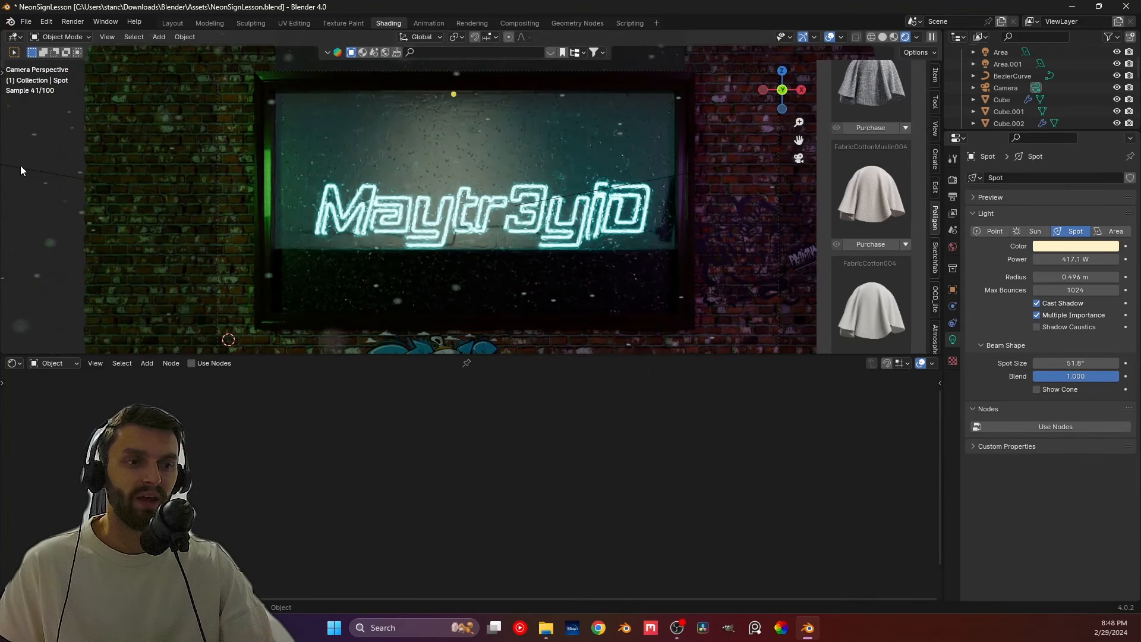
# Step: Change the spot light's color to a pale warm peach
pyautogui.scroll(-4, 599, 227)
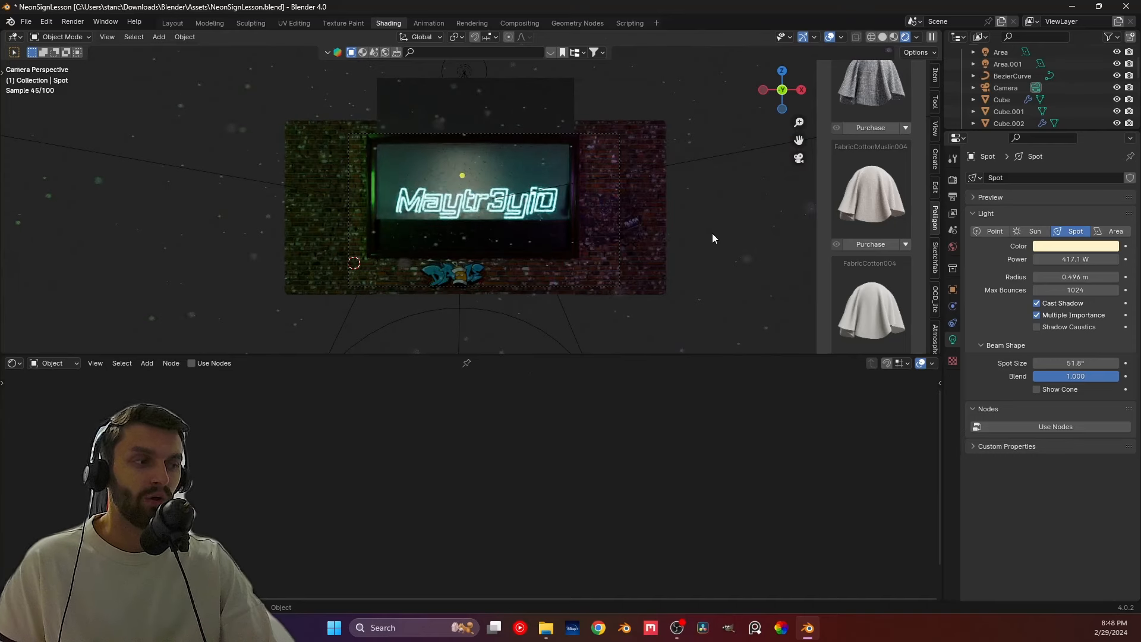
pyautogui.scroll(2, 587, 214)
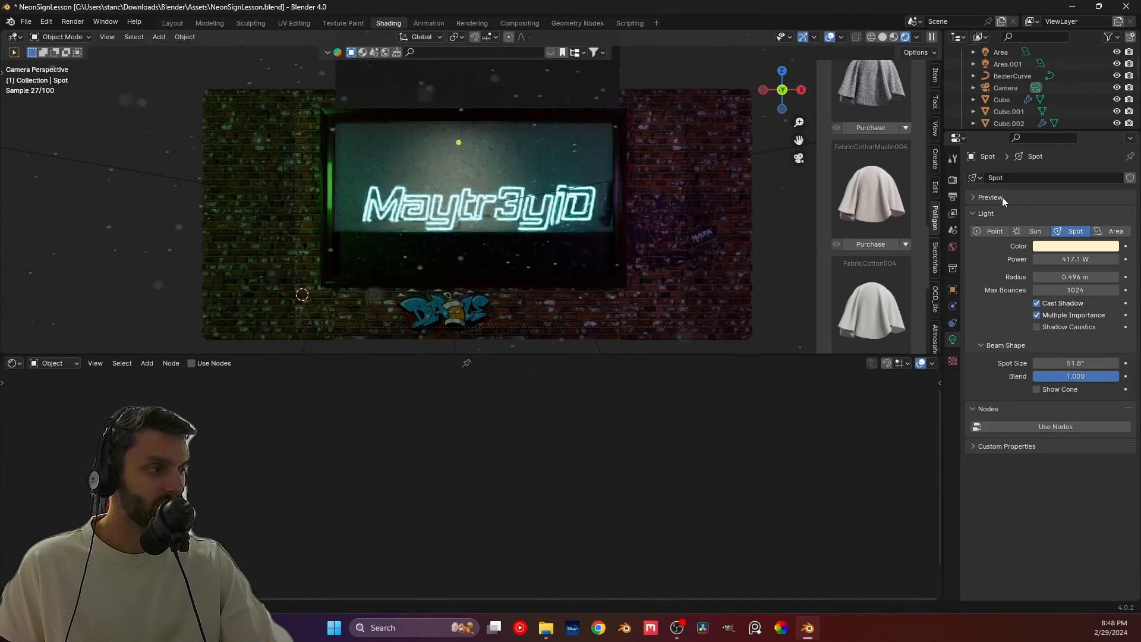
pyautogui.click(1065, 247)
pyautogui.moveTo(1050, 148)
pyautogui.mouseDown()
pyautogui.moveTo(1018, 153)
pyautogui.moveTo(1045, 169)
pyautogui.moveTo(1073, 155)
pyautogui.moveTo(1088, 128)
pyautogui.moveTo(1069, 95)
pyautogui.moveTo(1025, 76)
pyautogui.moveTo(1005, 98)
pyautogui.moveTo(1032, 173)
pyautogui.moveTo(1042, 138)
pyautogui.mouseUp()
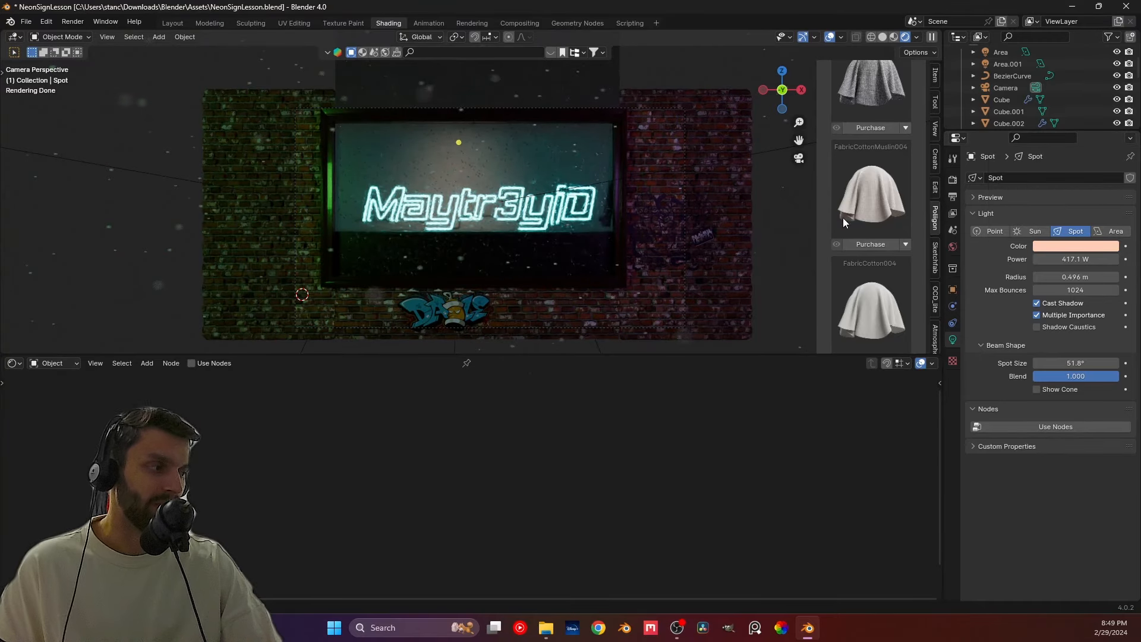
# Step: Switch the viewport to solid shading and save the file
pyautogui.moveTo(534, 204); pyautogui.dragTo(507, 251, button='middle')
pyautogui.hotkey('ctrl', 's')
pyautogui.scroll(-3, 482, 217)
pyautogui.scroll(1, 500, 241)
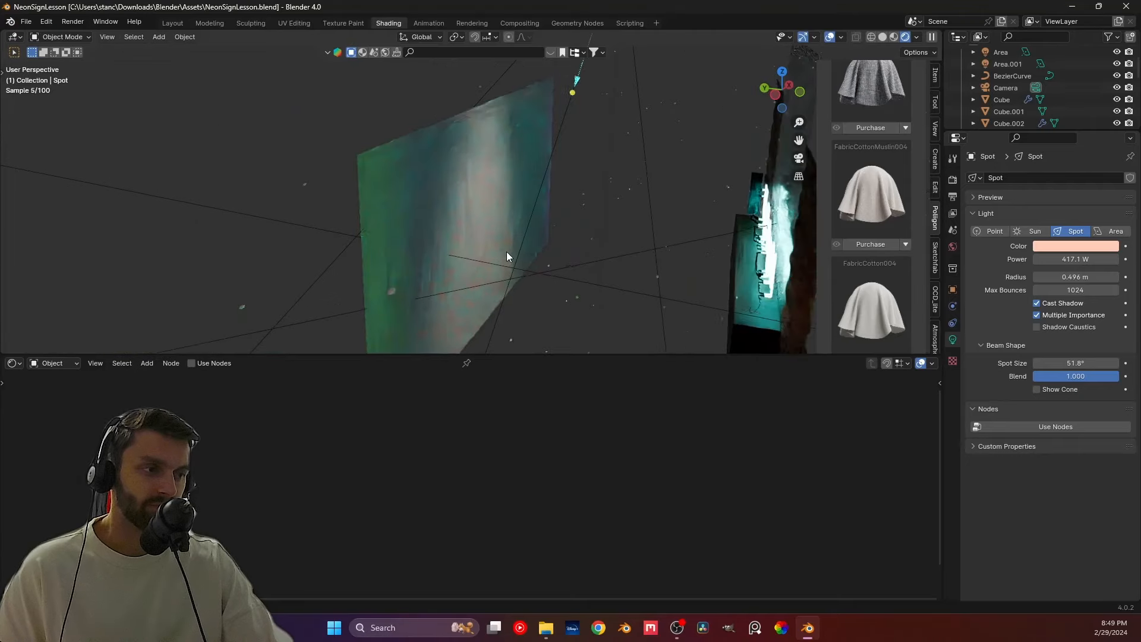
pyautogui.scroll(-2, 525, 213)
pyautogui.moveTo(525, 213); pyautogui.dragTo(483, 201, button='middle')
pyautogui.click(884, 37)
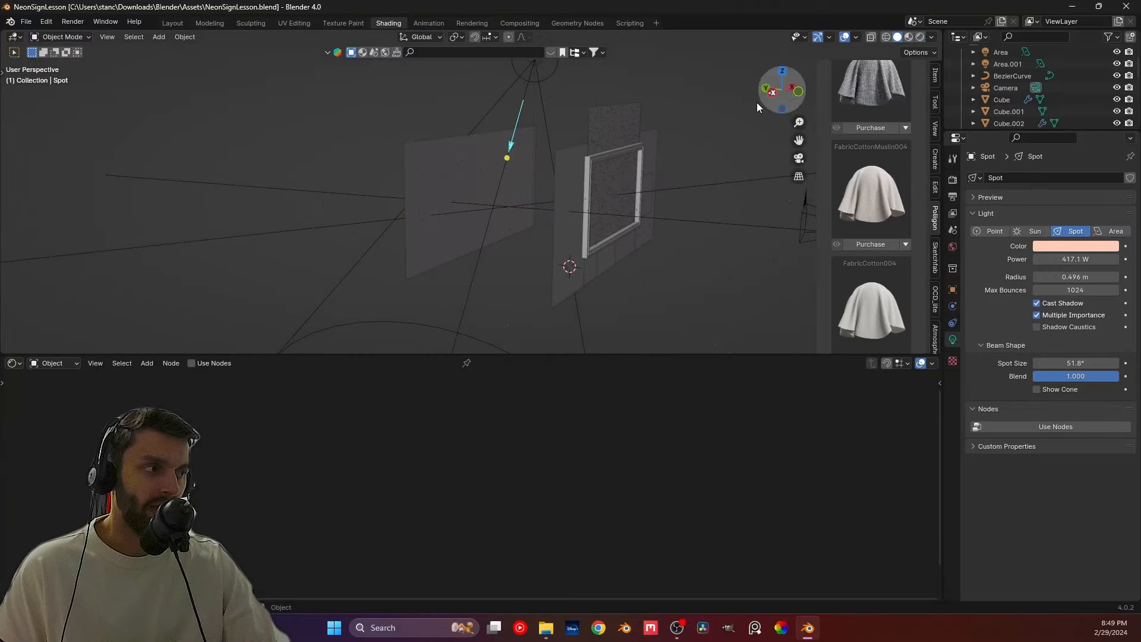
pyautogui.hotkey('ctrl', 's')
pyautogui.scroll(3, 475, 190)
pyautogui.moveTo(458, 197)
pyautogui.mouseDown(button='middle')
pyautogui.moveTo(474, 196)
pyautogui.moveTo(372, 203)
pyautogui.moveTo(418, 183)
pyautogui.moveTo(446, 193)
pyautogui.mouseUp(button='middle')
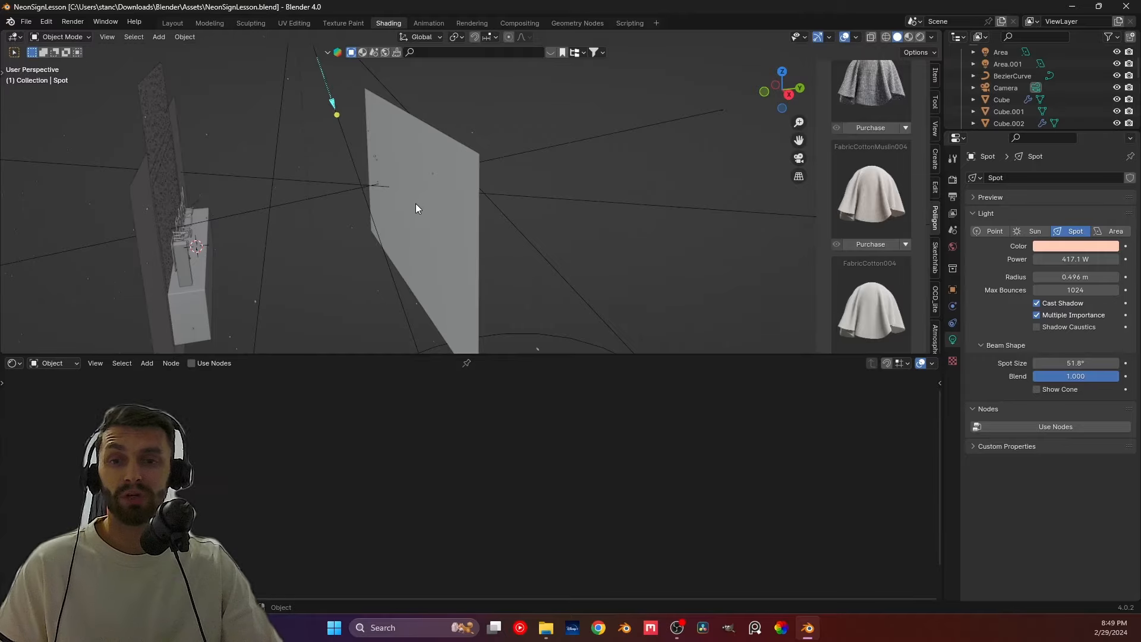
pyautogui.moveTo(381, 222); pyautogui.dragTo(279, 196, button='middle')
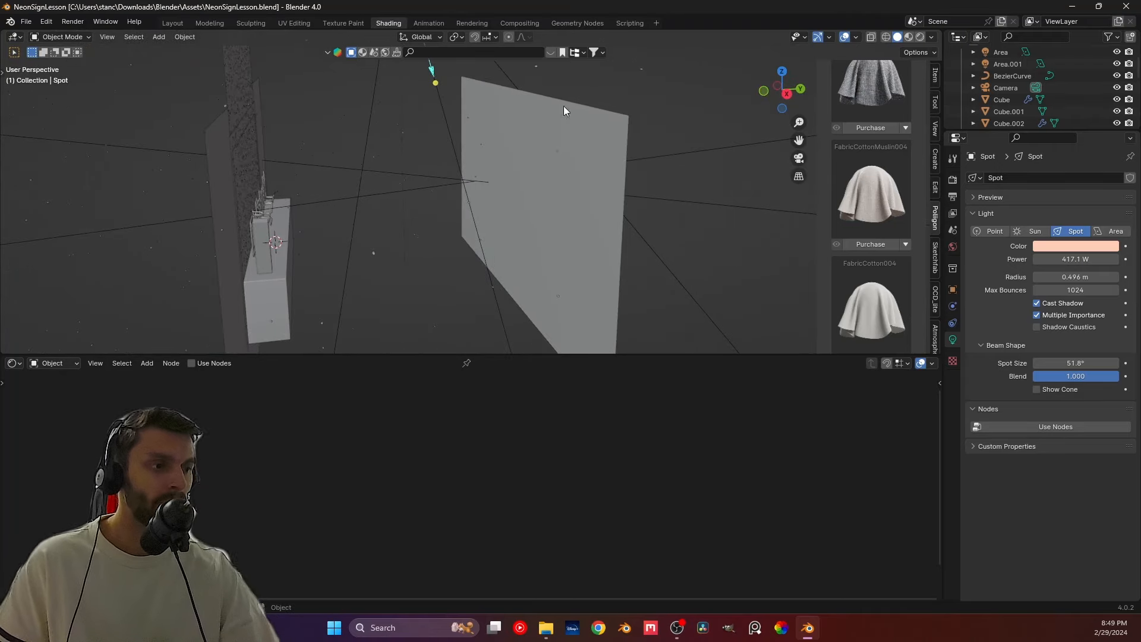
pyautogui.moveTo(566, 109); pyautogui.dragTo(438, 176, button='middle')
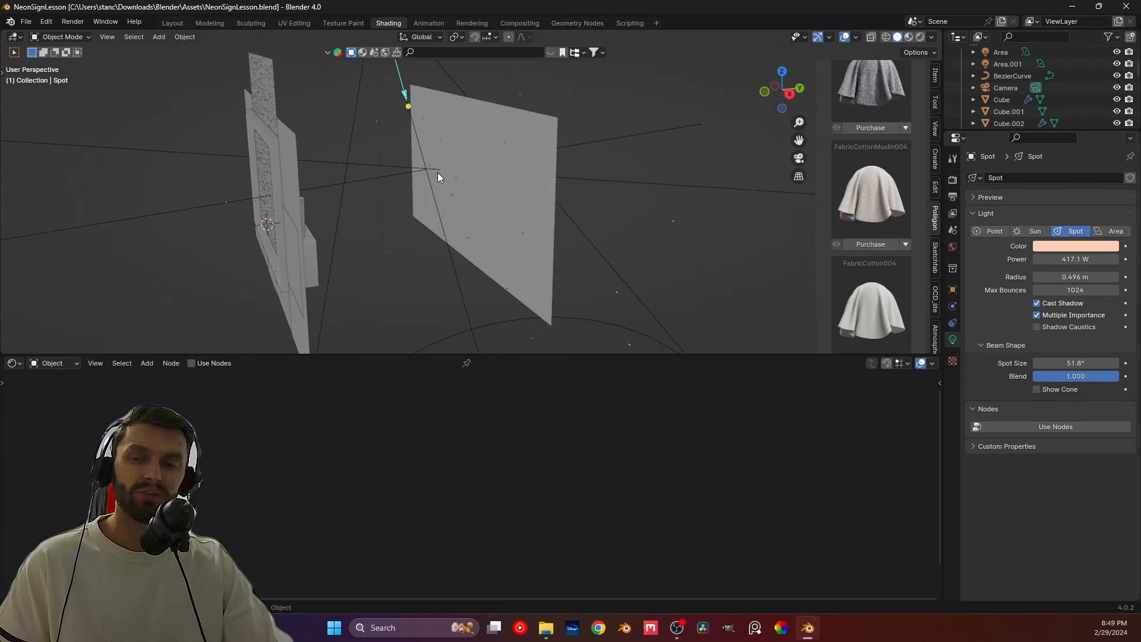
pyautogui.hotkey('shift', 'a')
pyautogui.moveTo(418, 191)
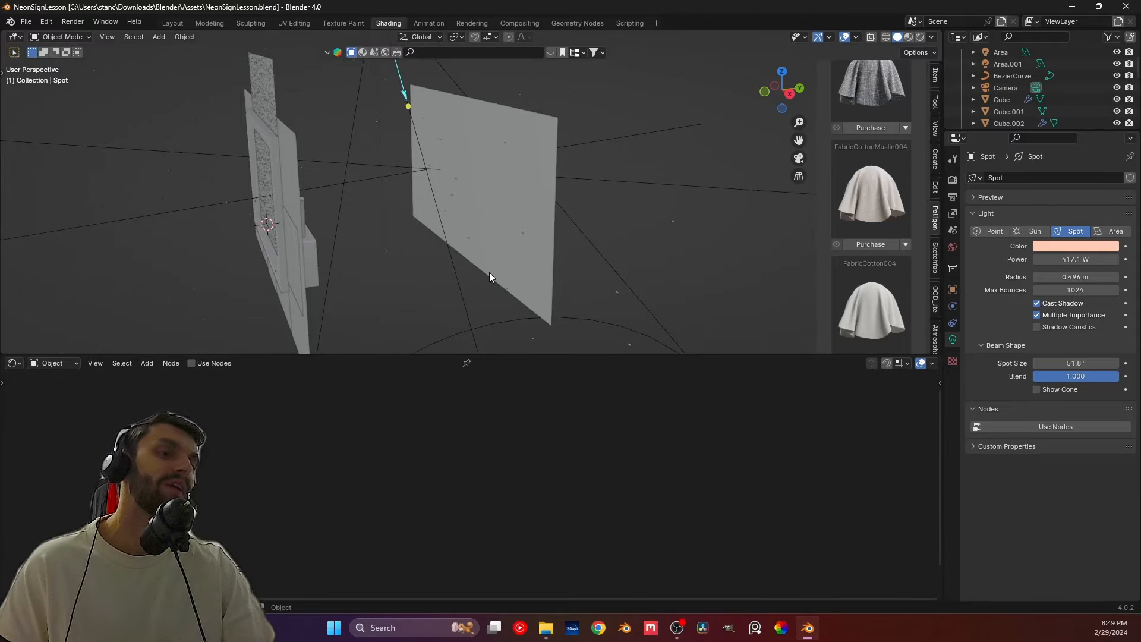
# Step: Place the 3D cursor on the lower part of the background wall and open the Images as Planes import
pyautogui.moveTo(490, 273); pyautogui.dragTo(516, 245, button='middle')
pyautogui.click(495, 245)
pyautogui.click(643, 240)
pyautogui.hotkey('shift', 'a')
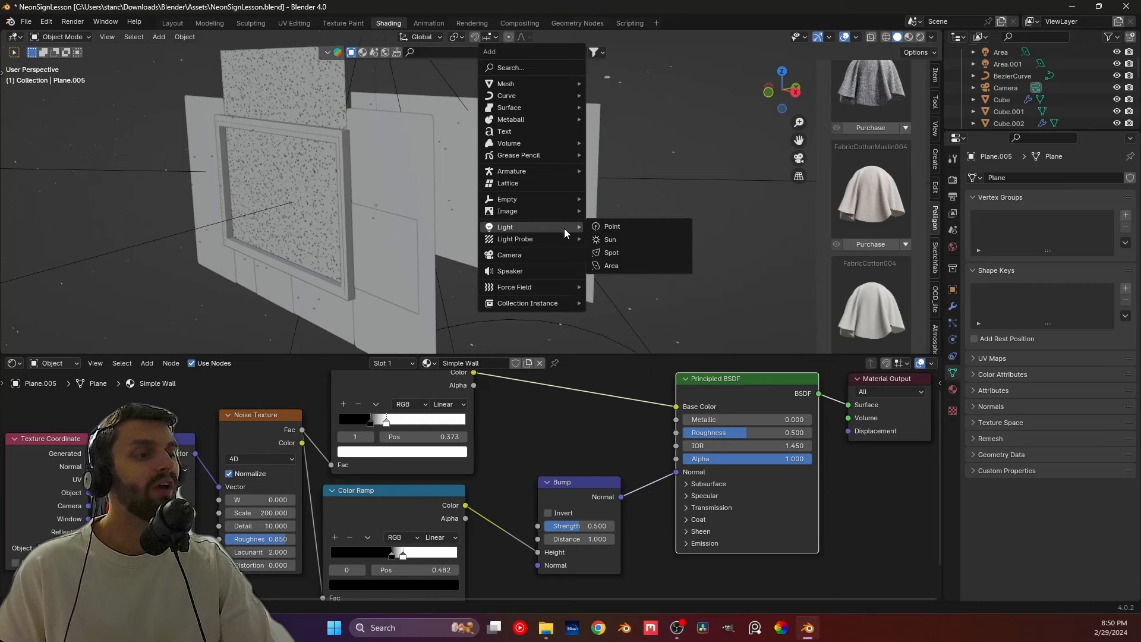
pyautogui.moveTo(562, 212)
pyautogui.click(631, 234)
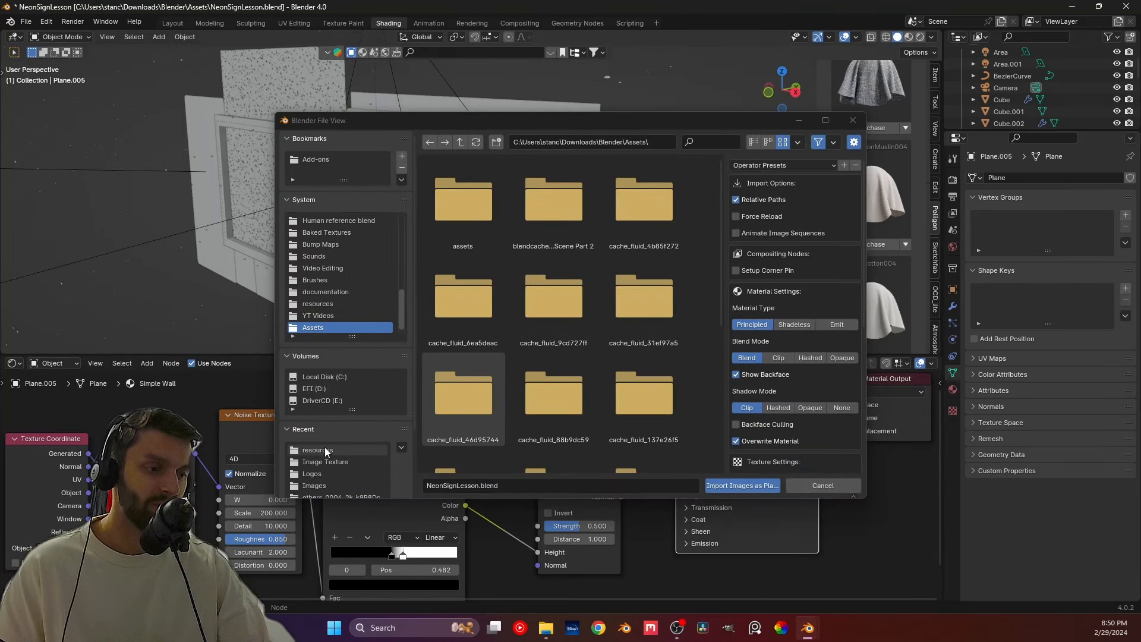
# Step: Import Train Lesson Sharpened.png from the Images folder inside Projects as an image plane
pyautogui.scroll(-3, 360, 444)
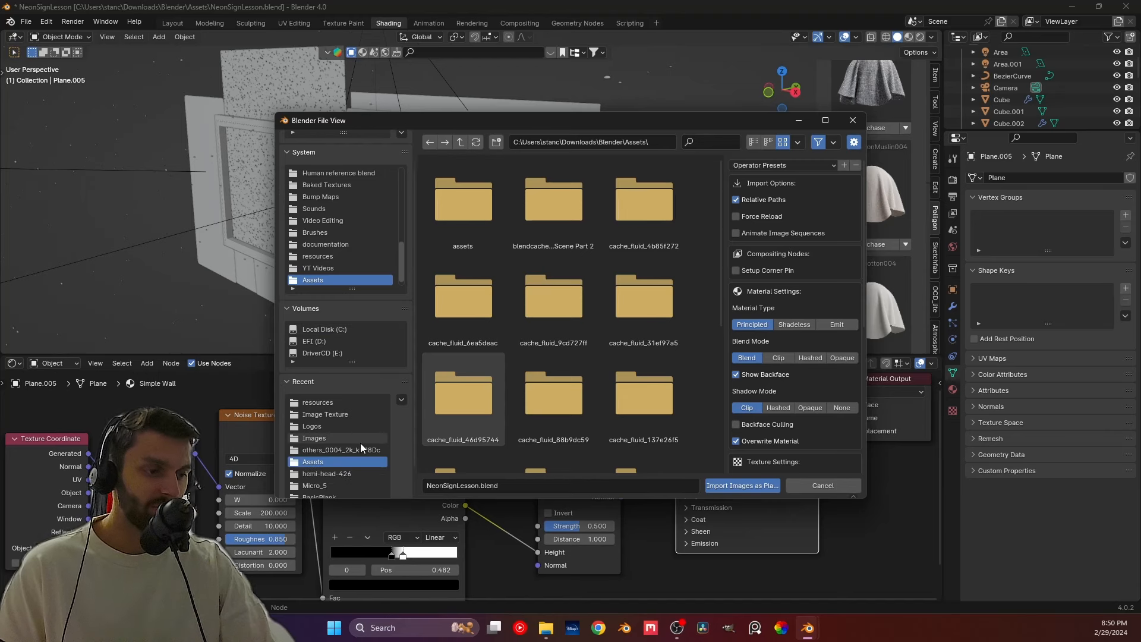
pyautogui.click(460, 142)
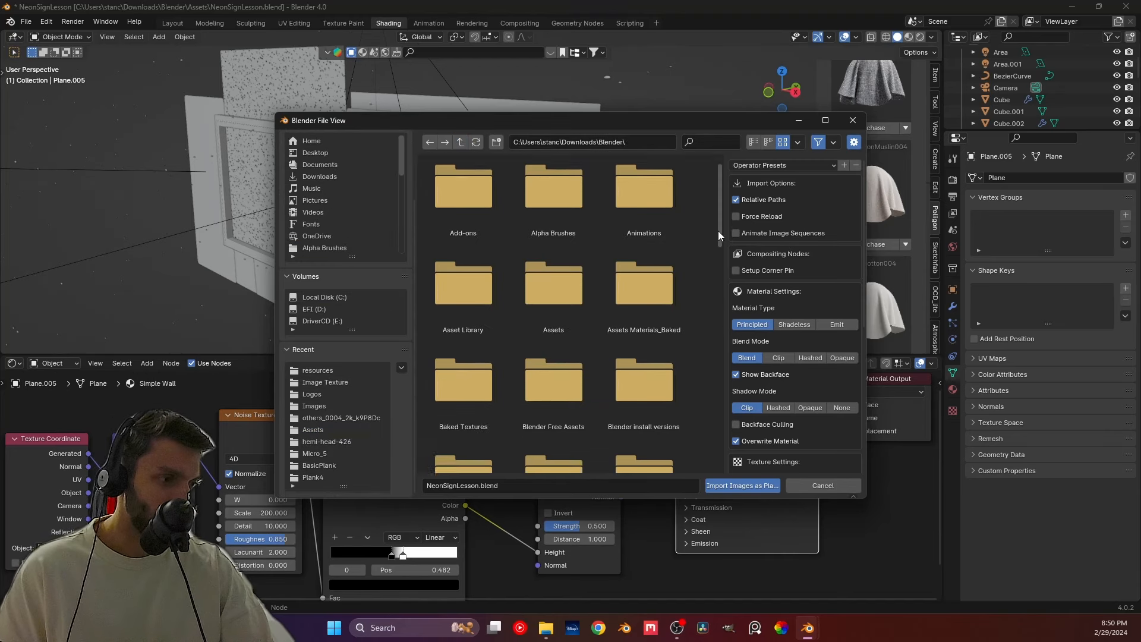
pyautogui.moveTo(717, 230); pyautogui.dragTo(682, 462)
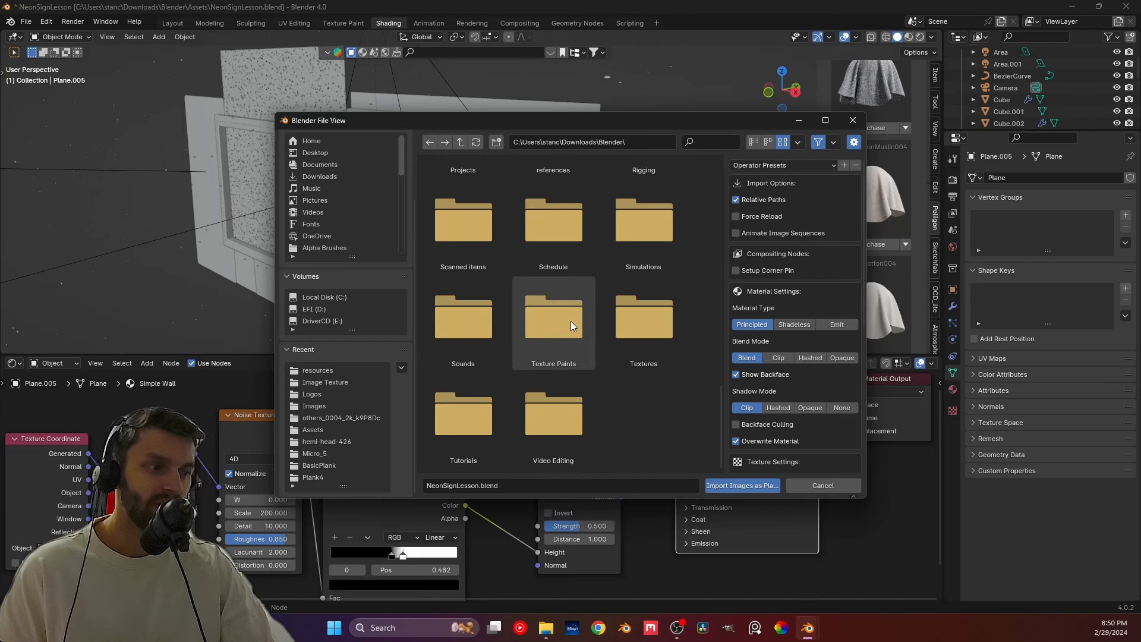
pyautogui.scroll(2, 491, 423)
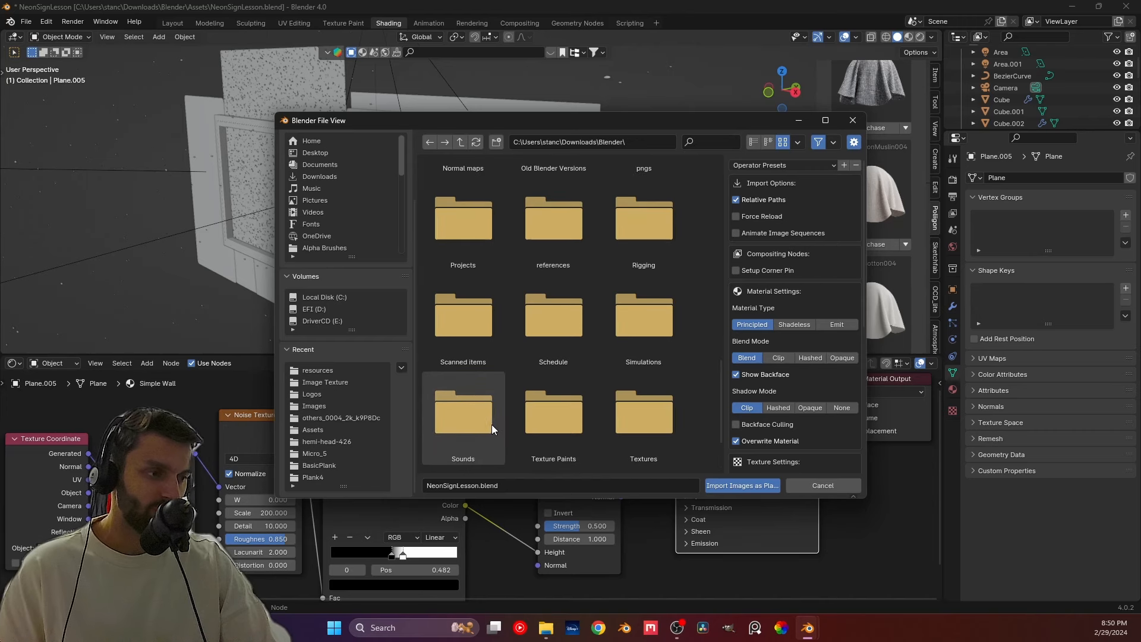
pyautogui.click(440, 232)
pyautogui.click(561, 205)
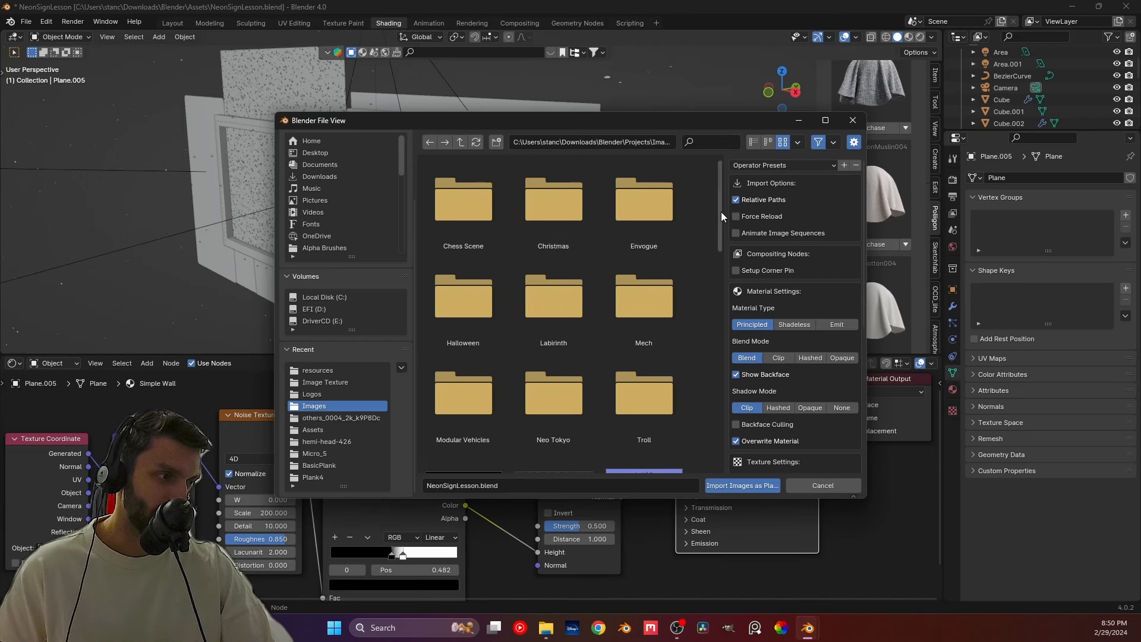
pyautogui.moveTo(722, 211); pyautogui.dragTo(721, 407)
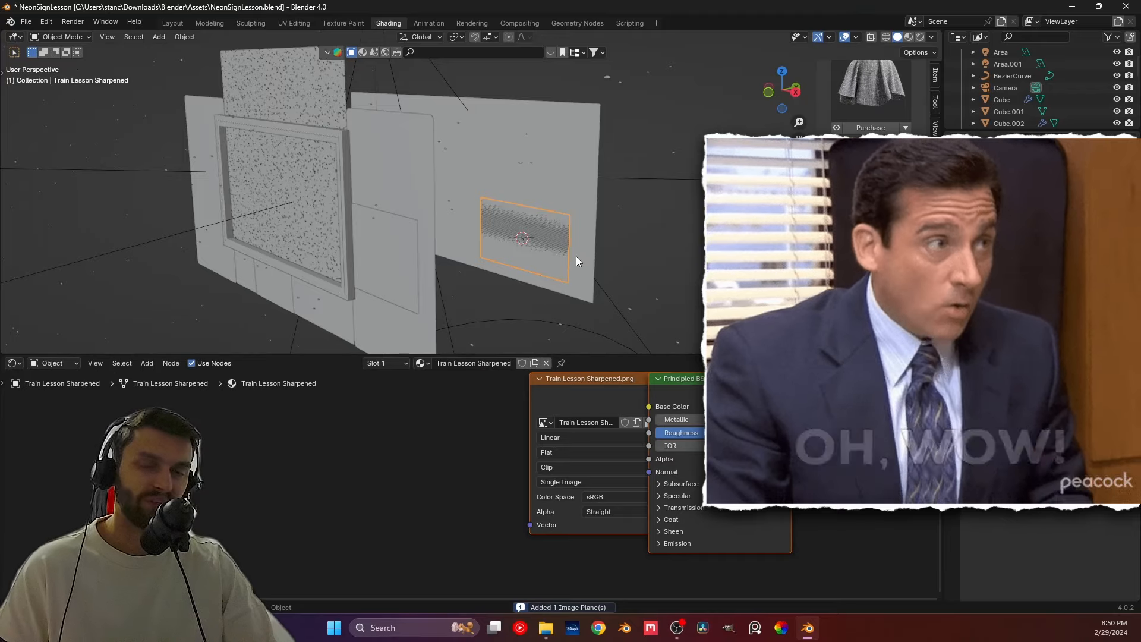
# Step: Switch the viewport to material preview to show the imported train image and save the file
pyautogui.scroll(3, 585, 297)
pyautogui.moveTo(584, 262)
pyautogui.mouseDown(button='middle')
pyautogui.moveTo(504, 214)
pyautogui.moveTo(576, 245)
pyautogui.mouseUp(button='middle')
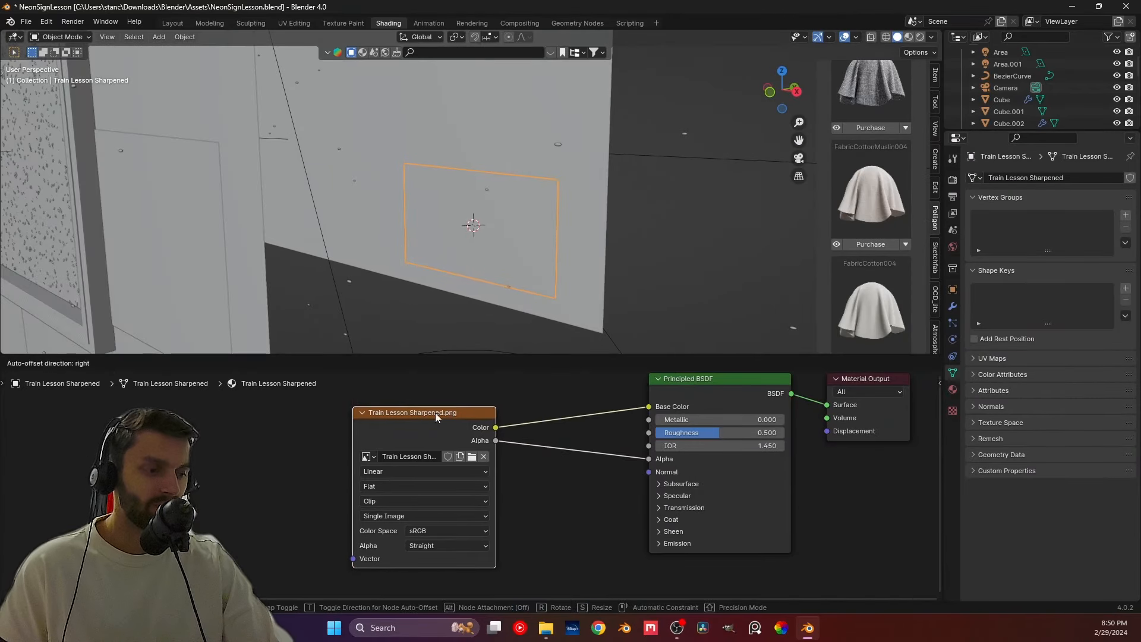
pyautogui.click(908, 38)
pyautogui.hotkey('ctrl', 's')
pyautogui.moveTo(478, 225)
pyautogui.mouseDown(button='middle')
pyautogui.moveTo(473, 209)
pyautogui.moveTo(422, 202)
pyautogui.moveTo(458, 208)
pyautogui.moveTo(429, 208)
pyautogui.mouseUp(button='middle')
# Step: Apply the scale of the background wall, and select the train image plane
pyautogui.click(409, 123)
pyautogui.hotkey('ctrl', 'a')
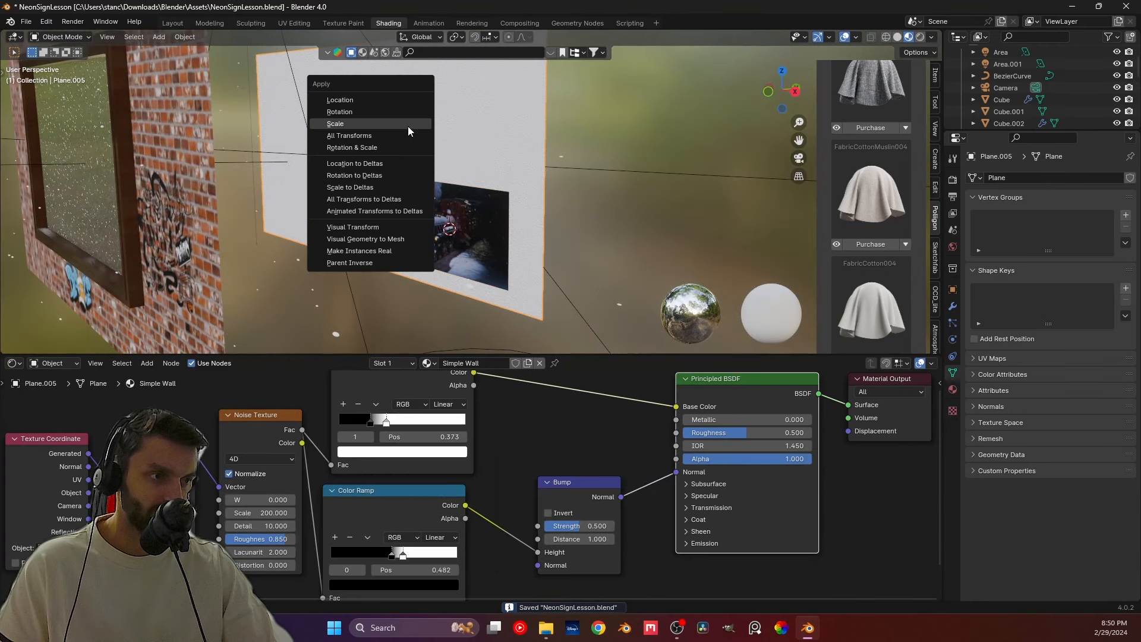
pyautogui.click(407, 124)
pyautogui.click(491, 219)
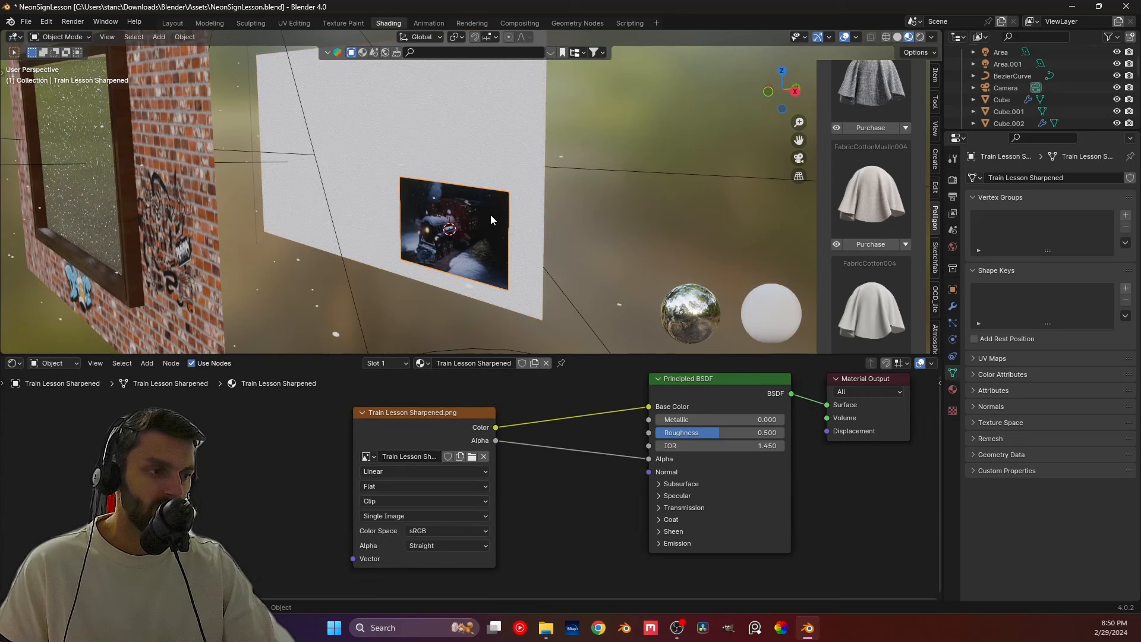
pyautogui.moveTo(491, 218); pyautogui.dragTo(440, 224, button='middle')
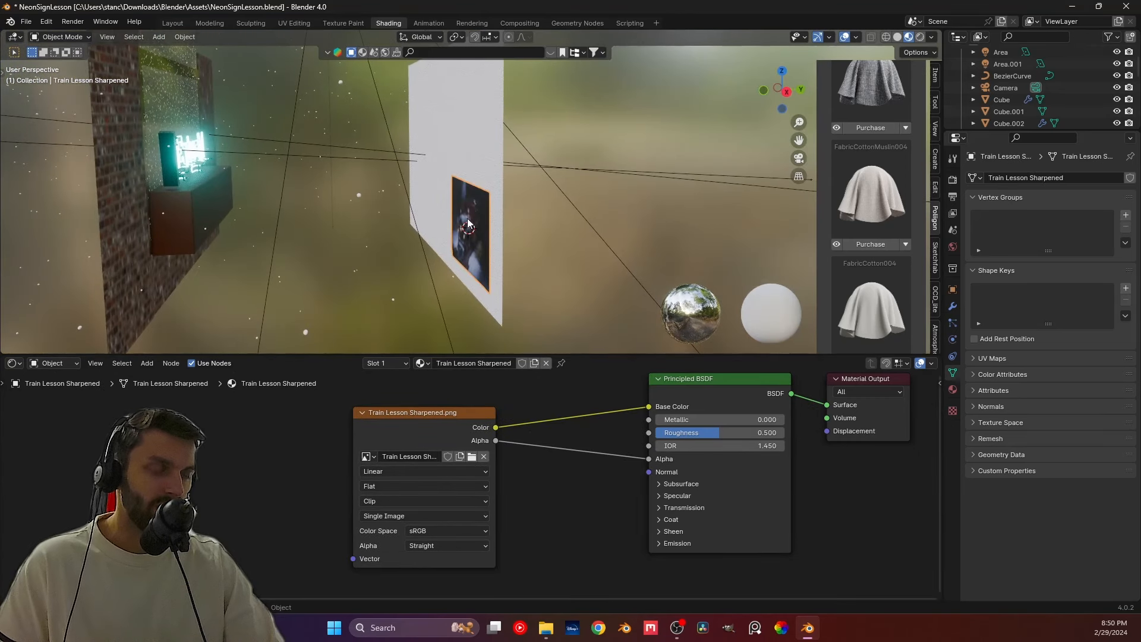
pyautogui.press('g')
pyautogui.press('x')
pyautogui.press('y')
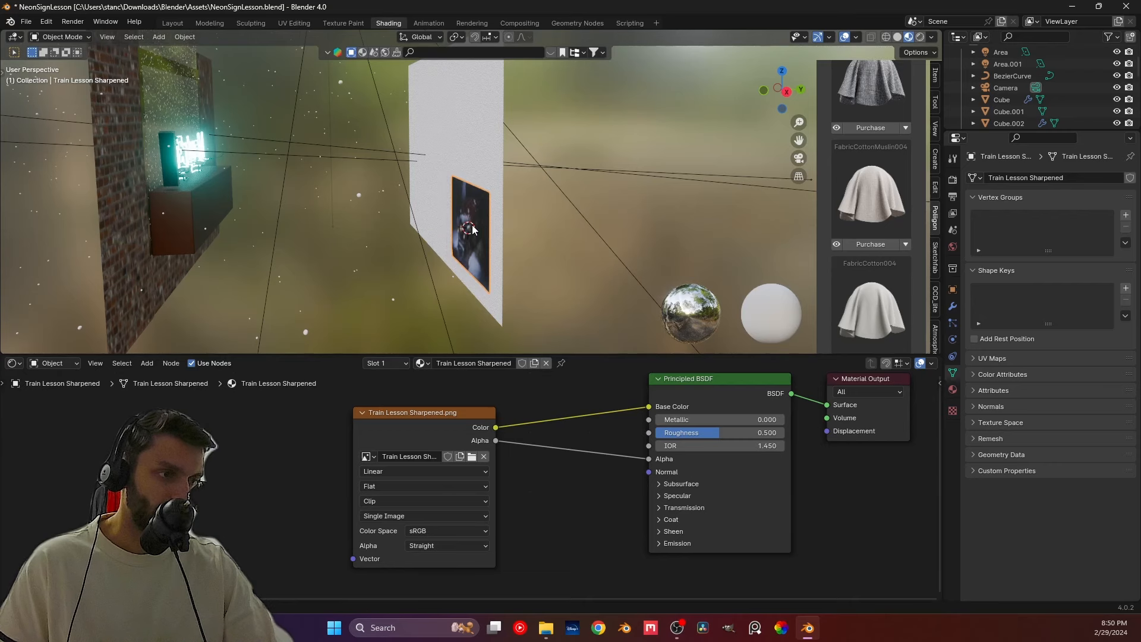
# Step: Tilt the train image plane about 8.47° around the Y axis
pyautogui.moveTo(472, 229); pyautogui.dragTo(511, 227, button='middle')
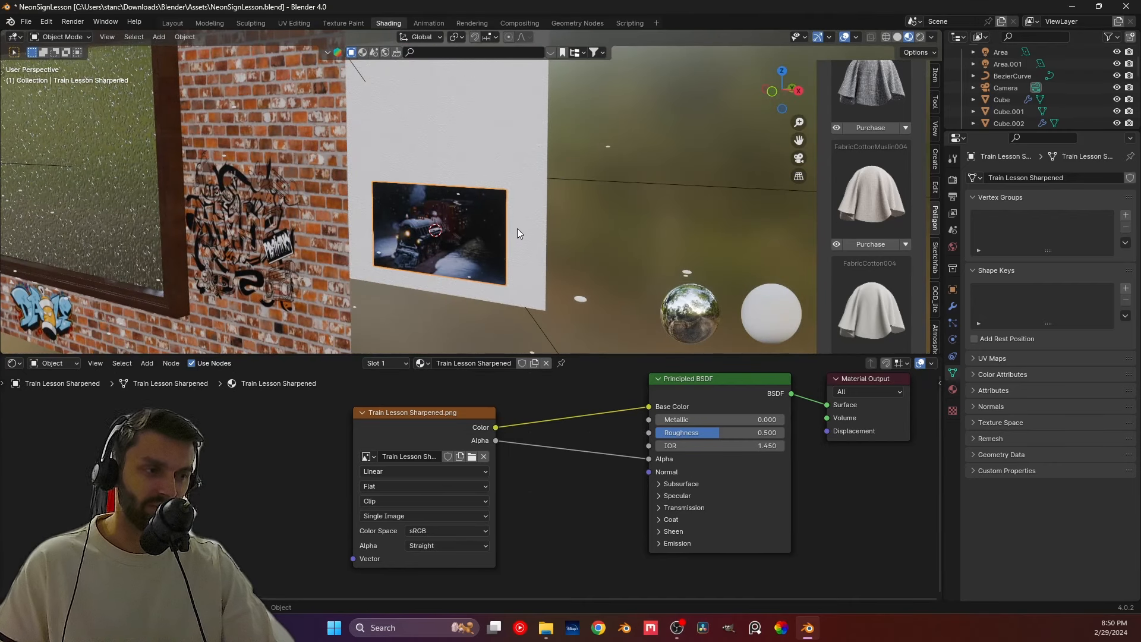
pyautogui.press('r')
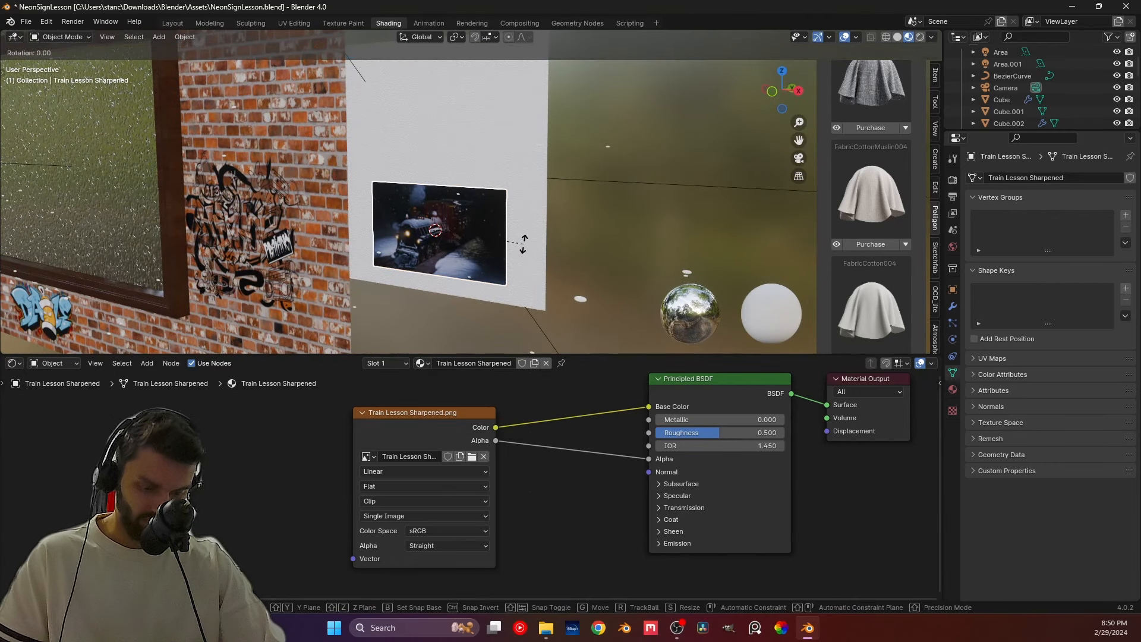
pyautogui.press('y')
pyautogui.click(525, 258)
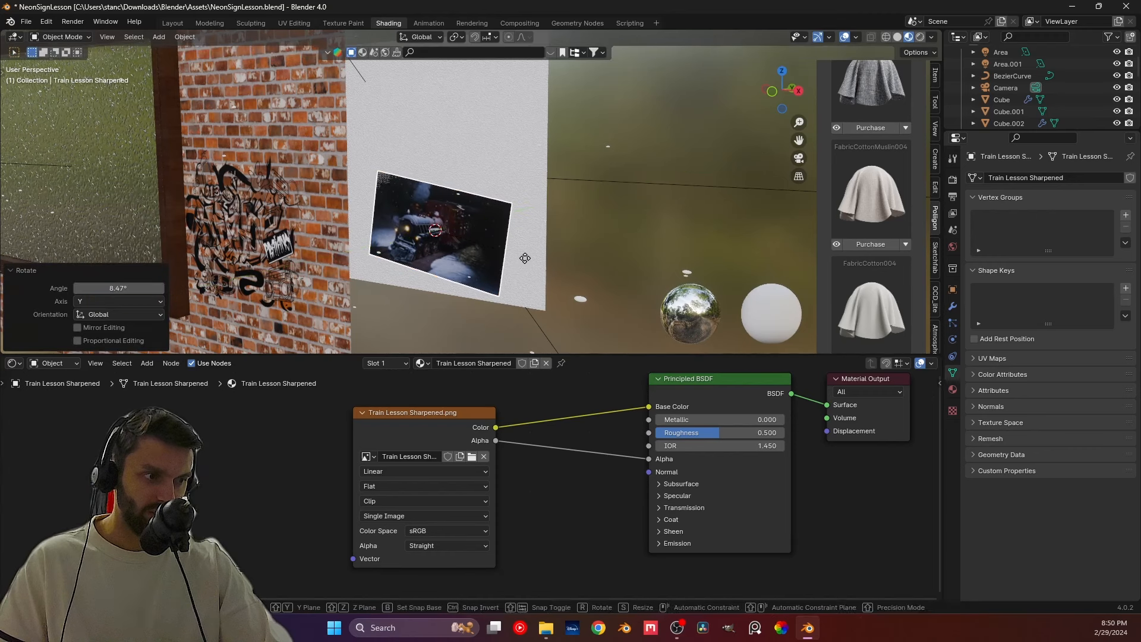
# Step: Move the train image up about 1.05 m along Z and about 0.33 m along X on the background wall
pyautogui.press('g')
pyautogui.press('z')
pyautogui.click(526, 163)
pyautogui.press('g')
pyautogui.press('x')
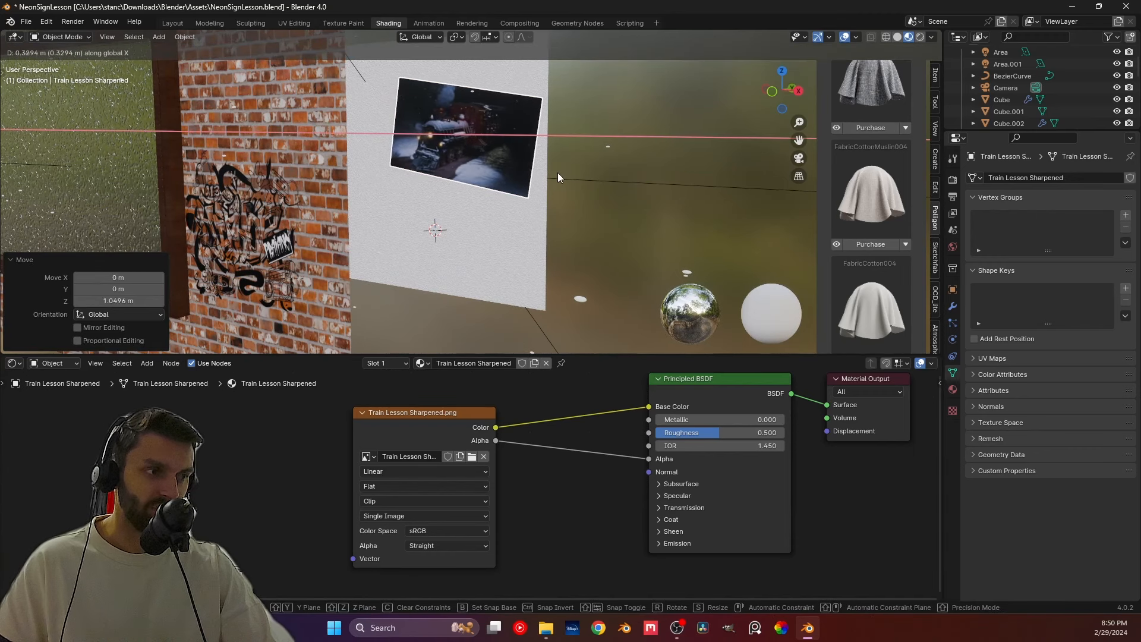
pyautogui.click(558, 173)
# Step: Scale the train image plane by about 0.761 and shift it about 0.025 m along X
pyautogui.press('s')
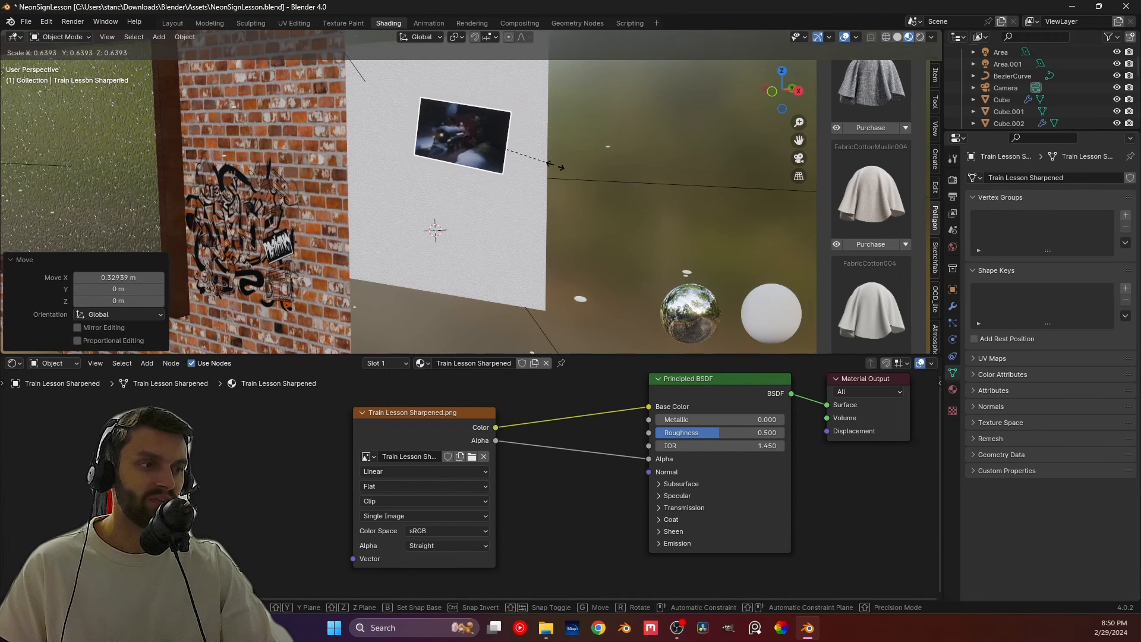
pyautogui.click(574, 166)
pyautogui.press('g')
pyautogui.press('x')
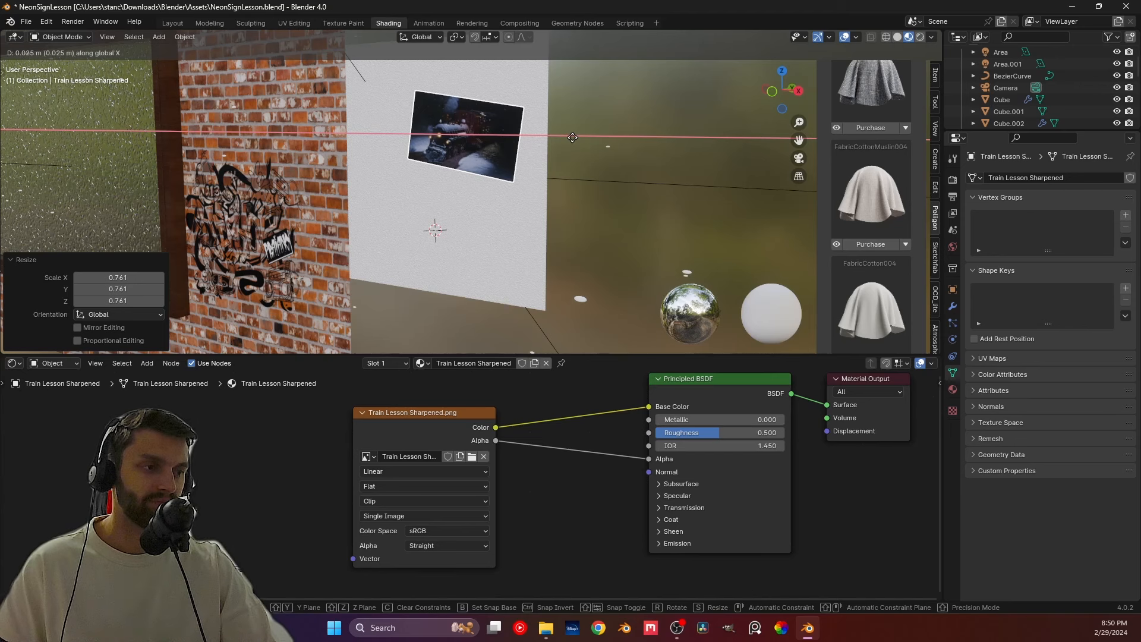
pyautogui.click(573, 137)
# Step: Save the file and view the scene through the camera in rendered shading
pyautogui.moveTo(519, 162); pyautogui.dragTo(493, 221, button='middle')
pyautogui.hotkey('ctrl', 's')
pyautogui.press('KP_0')
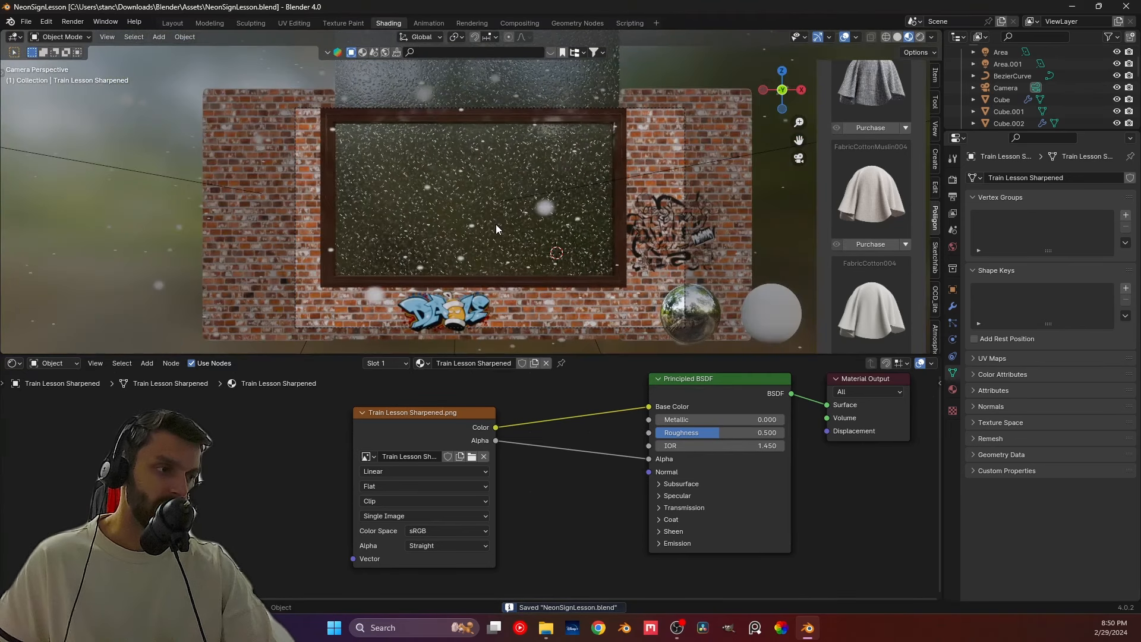
pyautogui.click(919, 38)
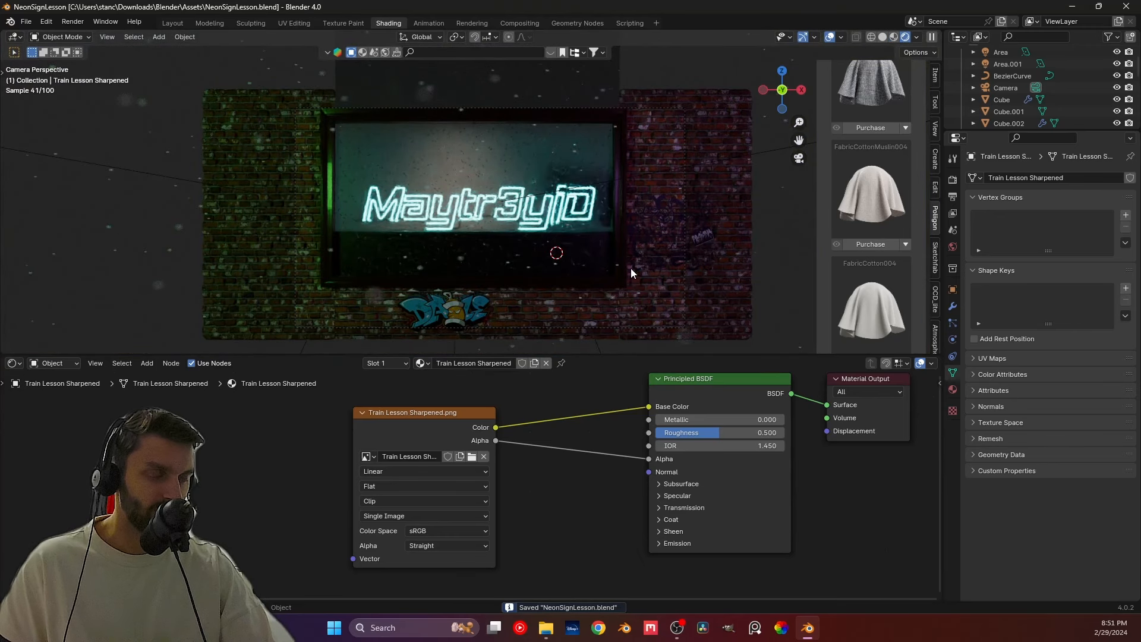
pyautogui.scroll(5, 515, 222)
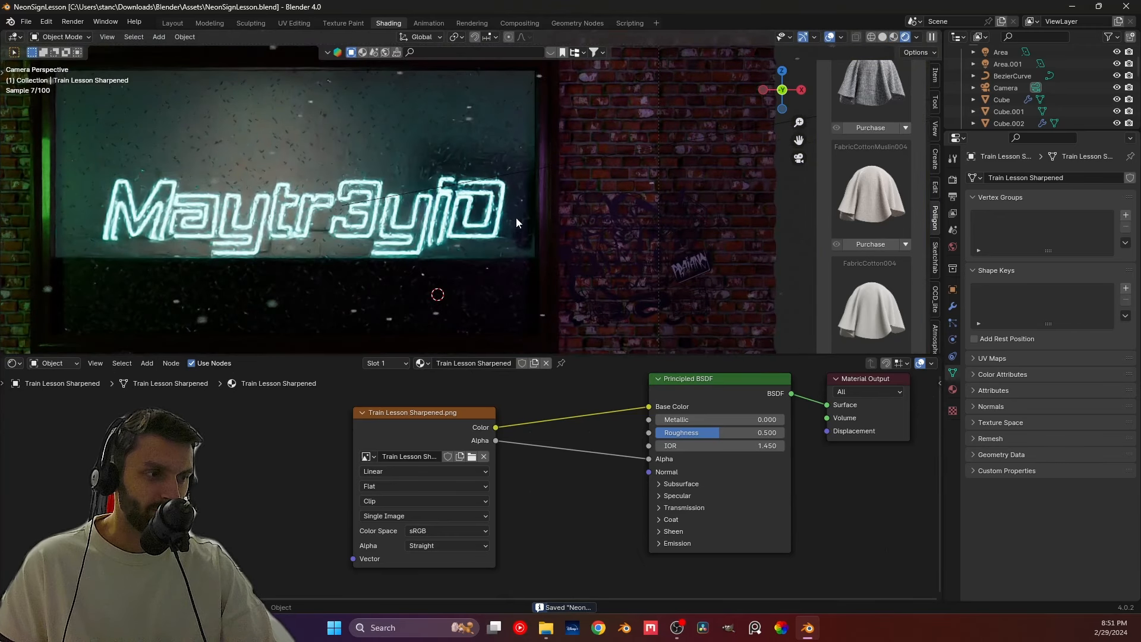
# Step: Set the Glass BSDF roughness to 0.000 in the window pane's Glass material
pyautogui.click(484, 126)
pyautogui.keyDown('shift'); pyautogui.moveTo(408, 186); pyautogui.dragTo(479, 178, button='middle'); pyautogui.keyUp('shift')
pyautogui.scroll(-6, 562, 482)
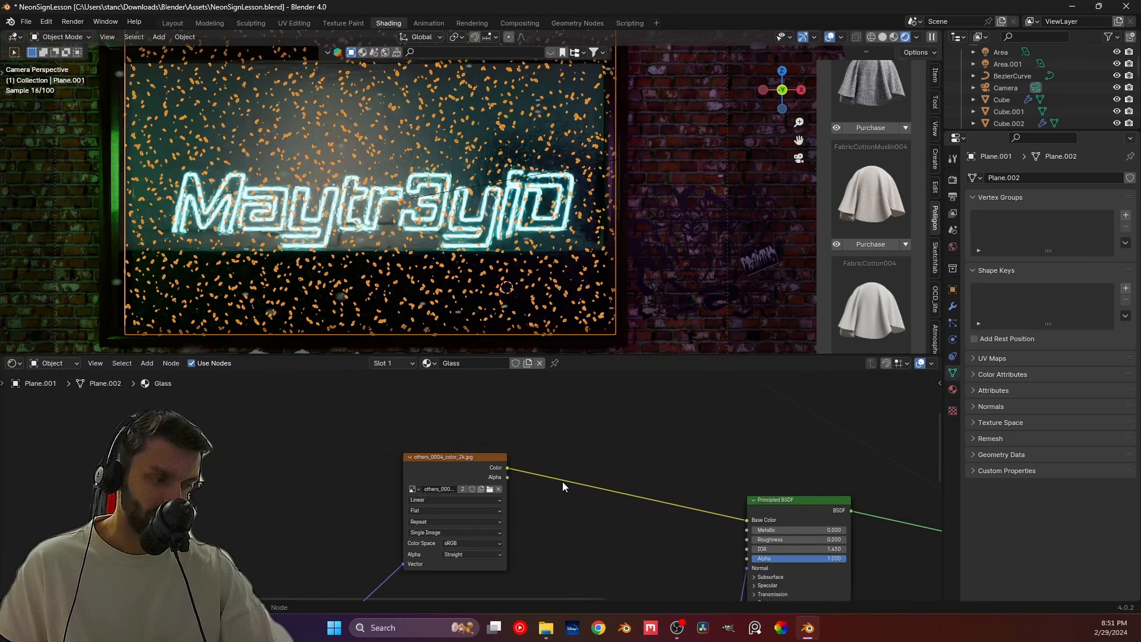
pyautogui.moveTo(612, 485); pyautogui.dragTo(397, 404, button='middle')
pyautogui.moveTo(410, 464); pyautogui.dragTo(448, 591, button='middle')
pyautogui.scroll(4, 365, 422)
pyautogui.scroll(4, 410, 489)
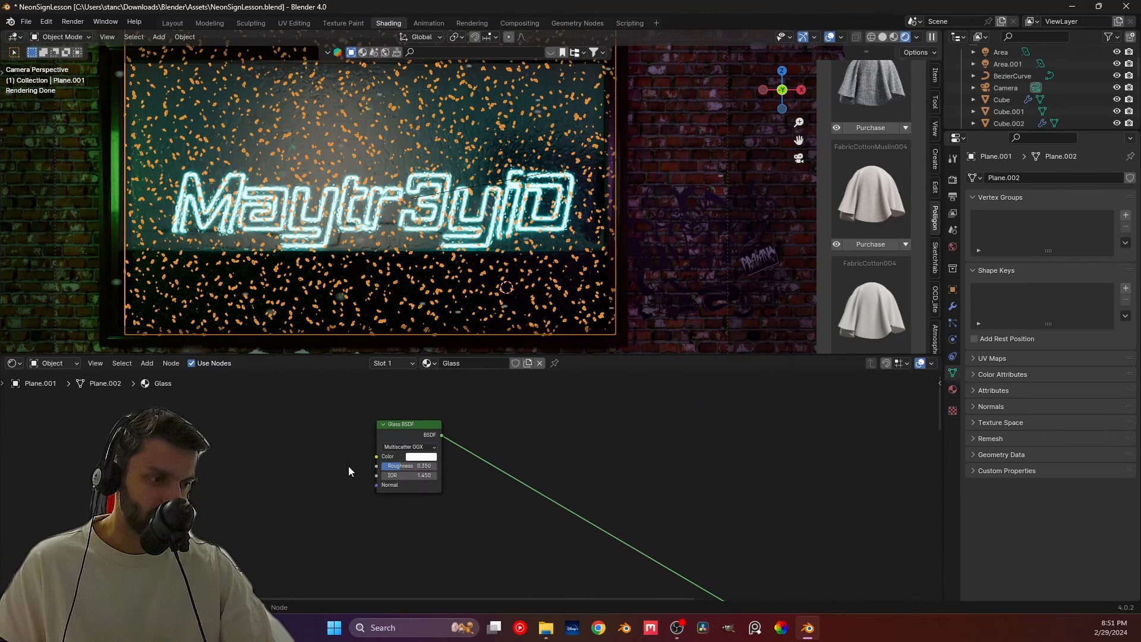
pyautogui.scroll(2, 348, 466)
pyautogui.moveTo(356, 458); pyautogui.dragTo(309, 459)
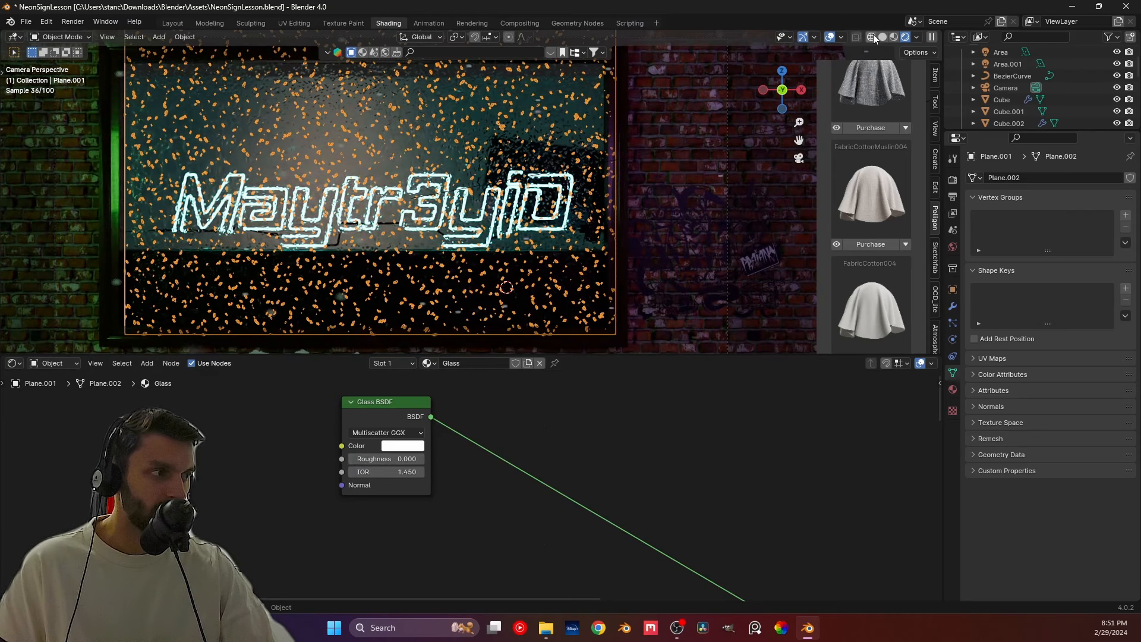
pyautogui.scroll(1, 686, 242)
pyautogui.scroll(-4, 686, 241)
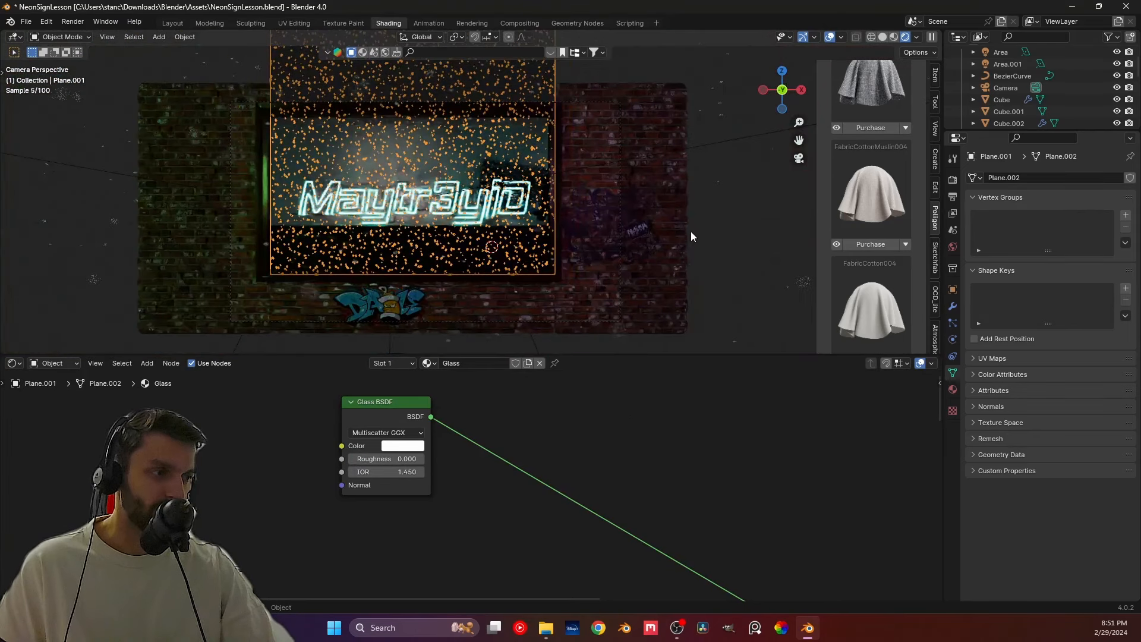
# Step: Move the spot light above the background wall about -1.77 m along Y, towards the brick wall
pyautogui.scroll(2, 548, 180)
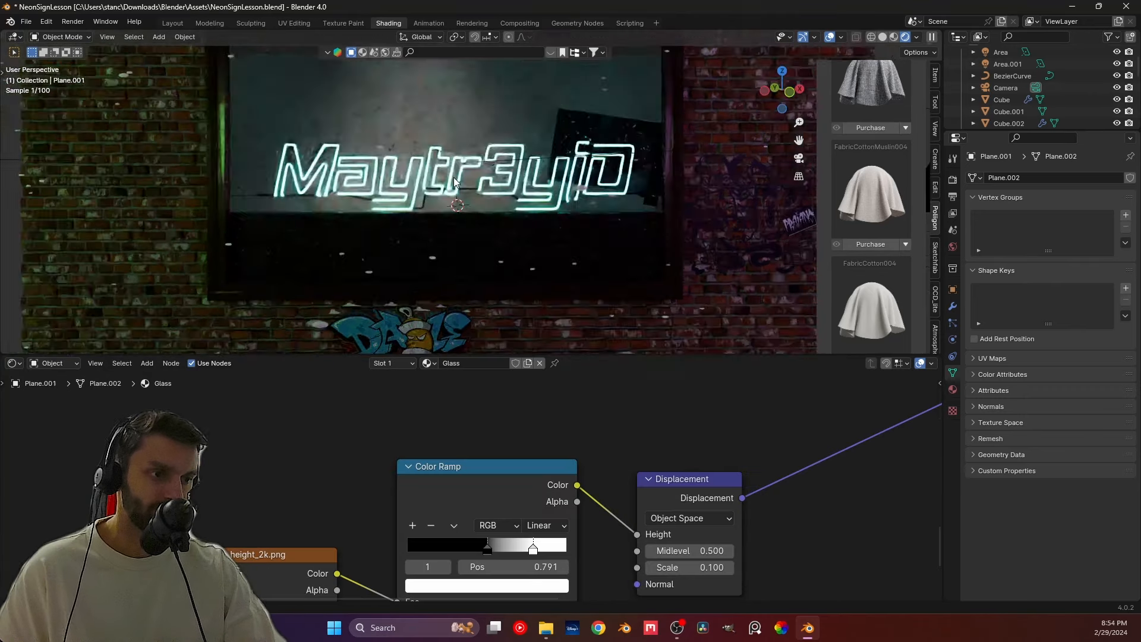
pyautogui.moveTo(454, 178)
pyautogui.mouseDown(button='middle')
pyautogui.moveTo(394, 212)
pyautogui.moveTo(446, 180)
pyautogui.mouseUp(button='middle')
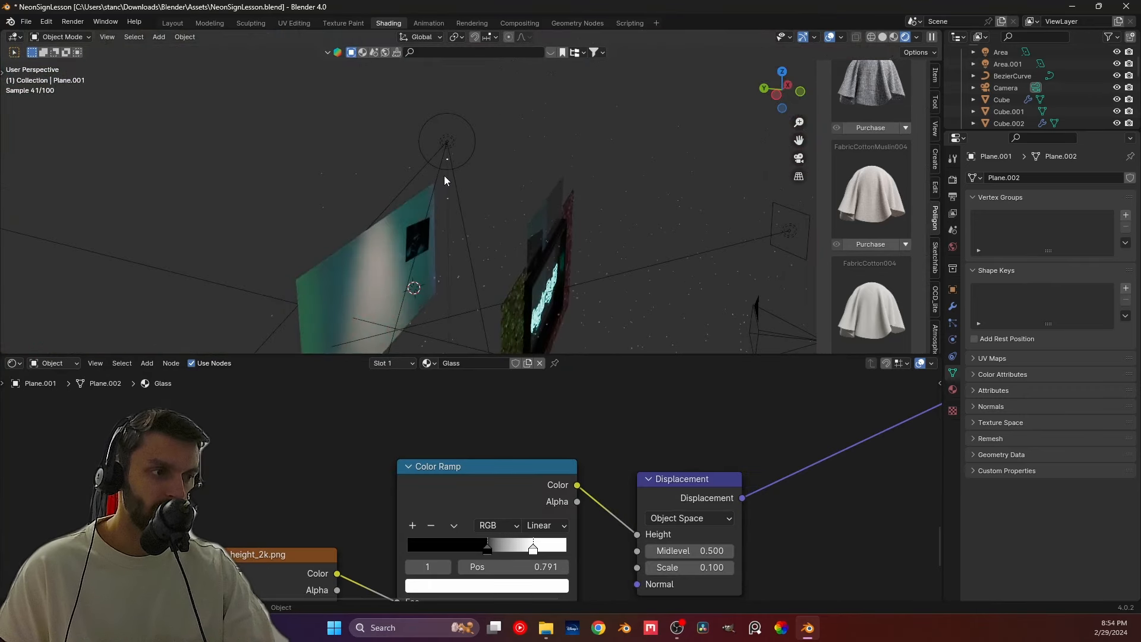
pyautogui.click(450, 142)
pyautogui.moveTo(507, 158); pyautogui.dragTo(471, 151, button='middle')
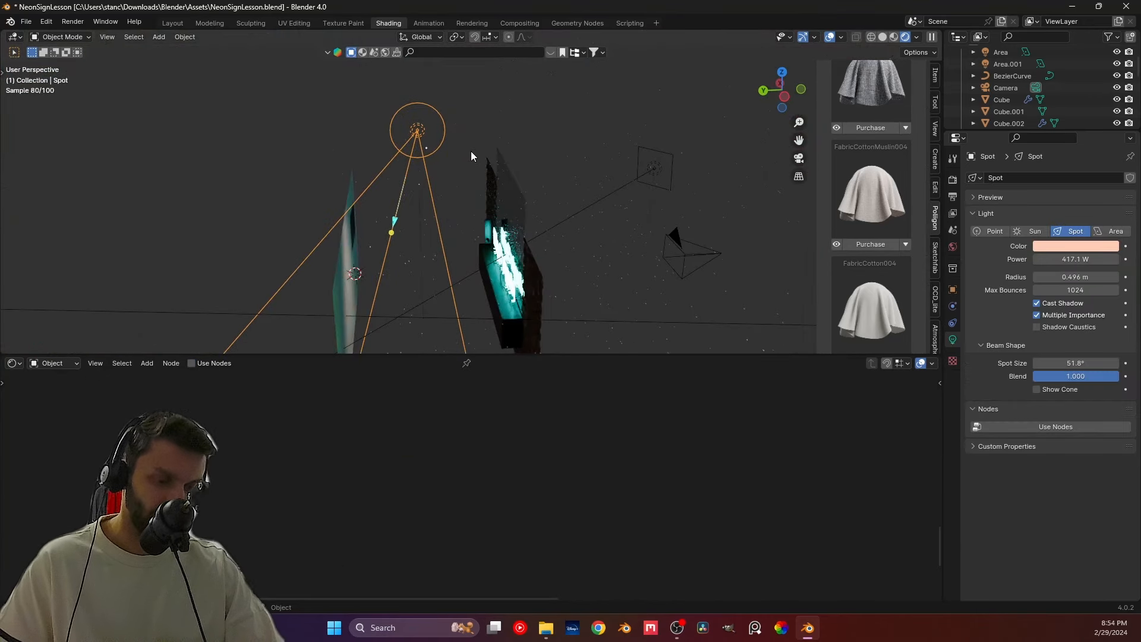
pyautogui.press('g')
pyautogui.press('y')
pyautogui.click(566, 158)
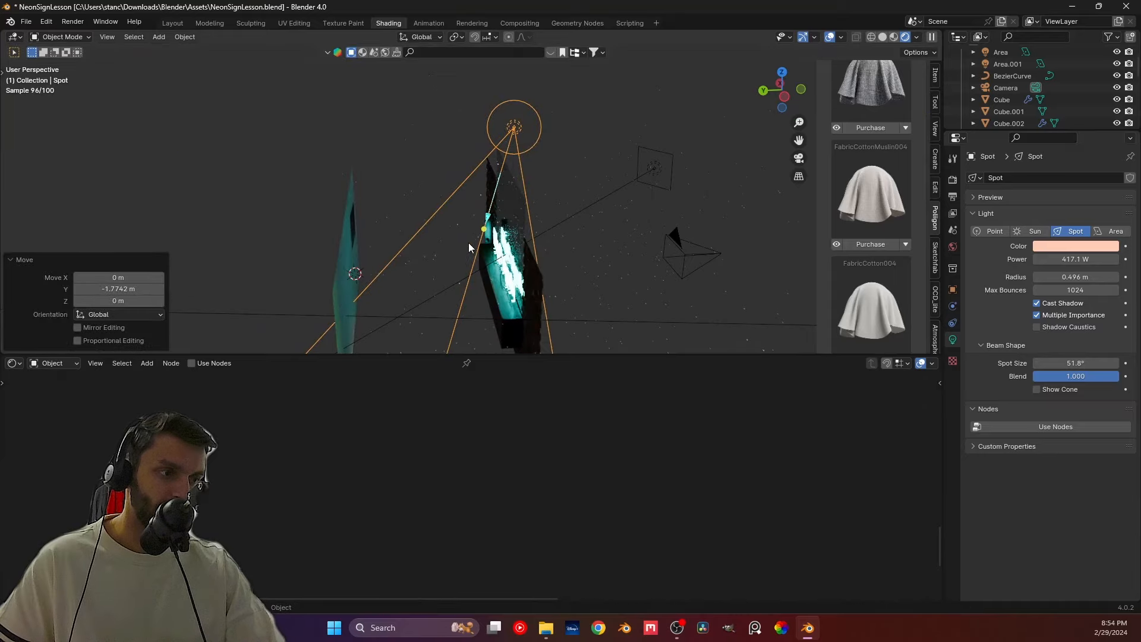
# Step: Set the spot light's beam size to 53.5° and its color to light pink, then save the file from the camera view
pyautogui.moveTo(482, 229); pyautogui.dragTo(551, 203, button='middle')
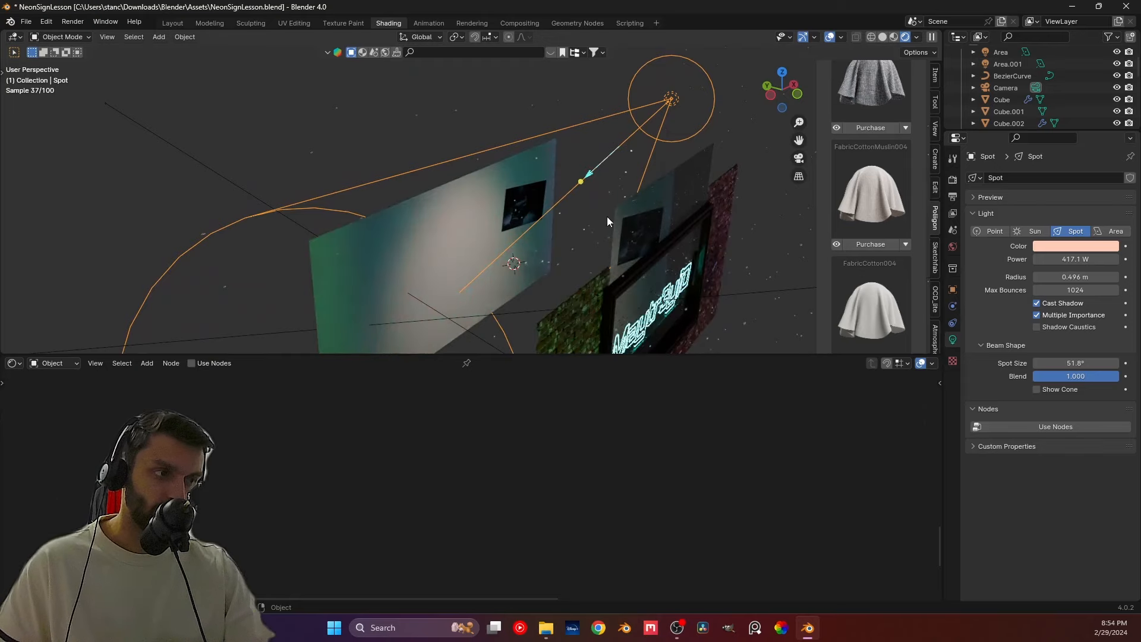
pyautogui.moveTo(1087, 361)
pyautogui.mouseDown()
pyautogui.moveTo(1123, 361)
pyautogui.moveTo(1079, 361)
pyautogui.mouseUp()
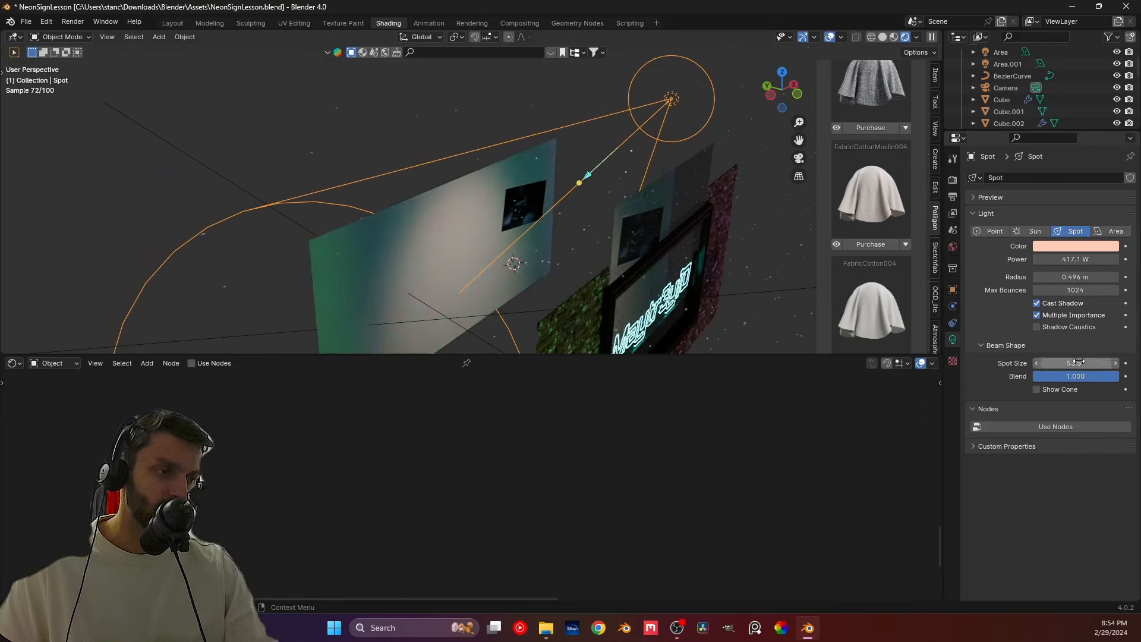
pyautogui.click(1080, 247)
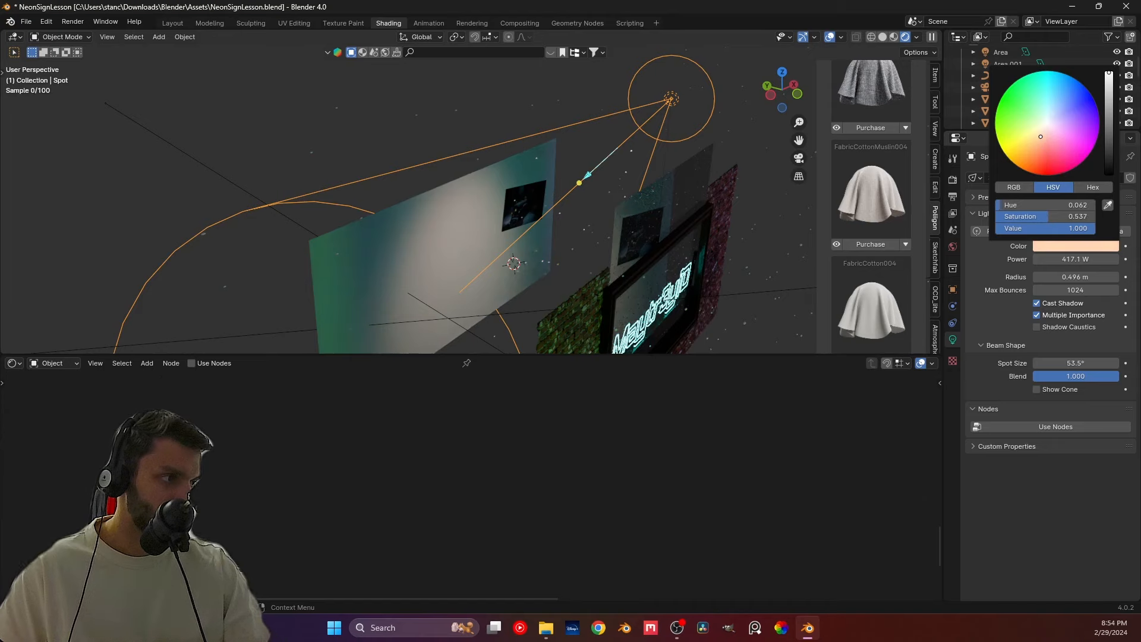
pyautogui.moveTo(1040, 137); pyautogui.dragTo(1047, 135)
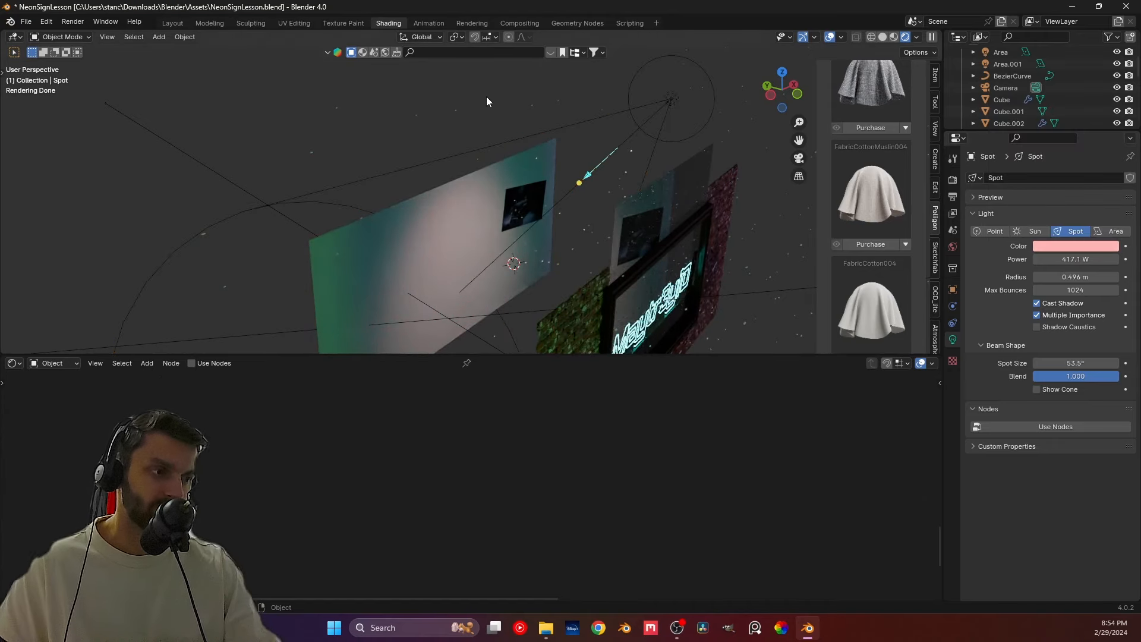
pyautogui.press('KP_0')
pyautogui.hotkey('ctrl', 's')
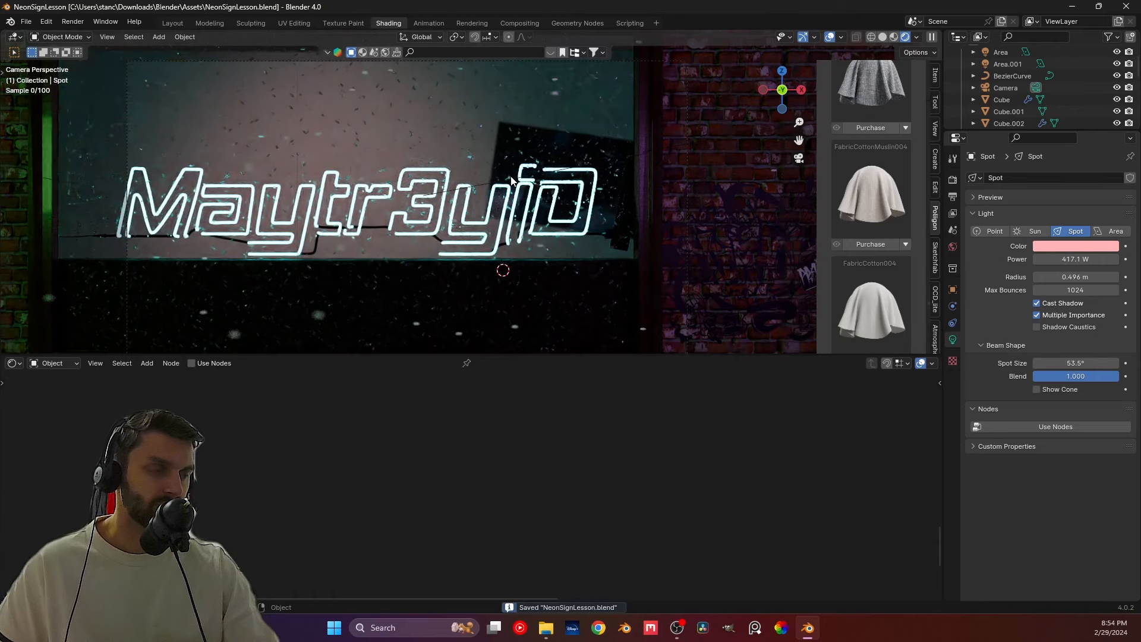
# Step: Raise the tilted train picture along Z on the background wall and save the file from the camera view
pyautogui.scroll(-3, 511, 176)
pyautogui.click(576, 195)
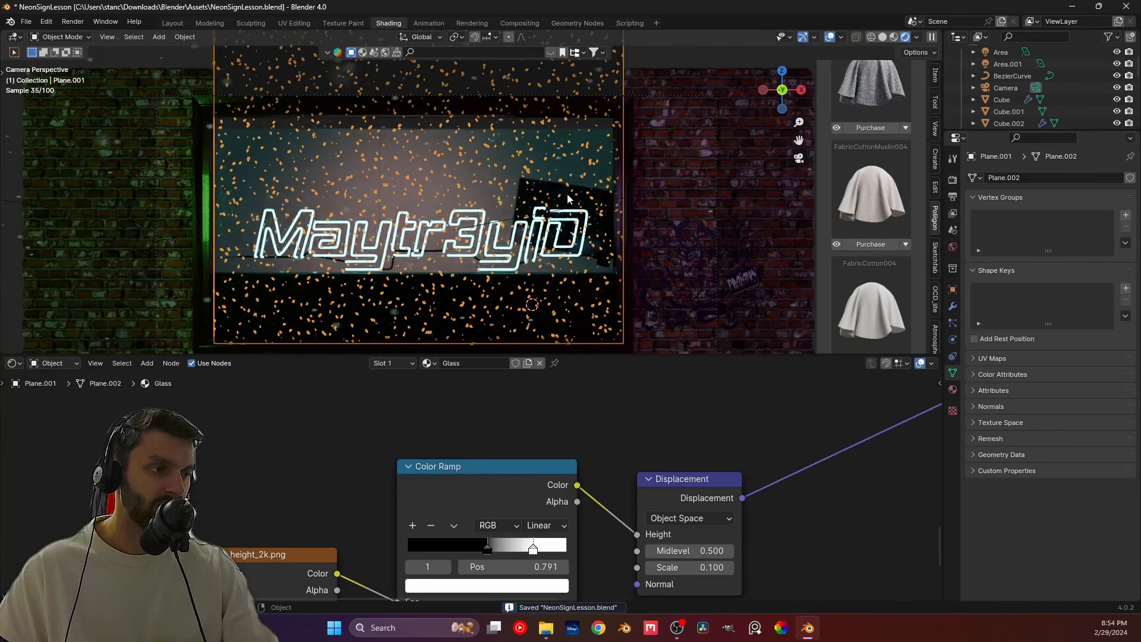
pyautogui.moveTo(602, 216); pyautogui.dragTo(448, 221, button='middle')
pyautogui.press('g')
pyautogui.press('z')
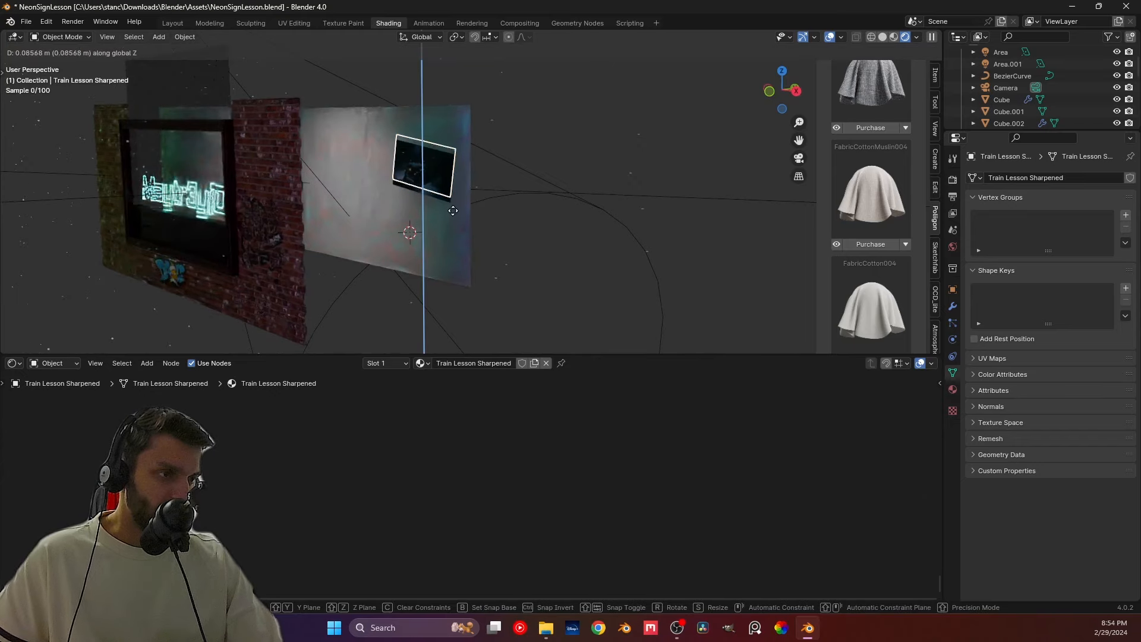
pyautogui.click(455, 191)
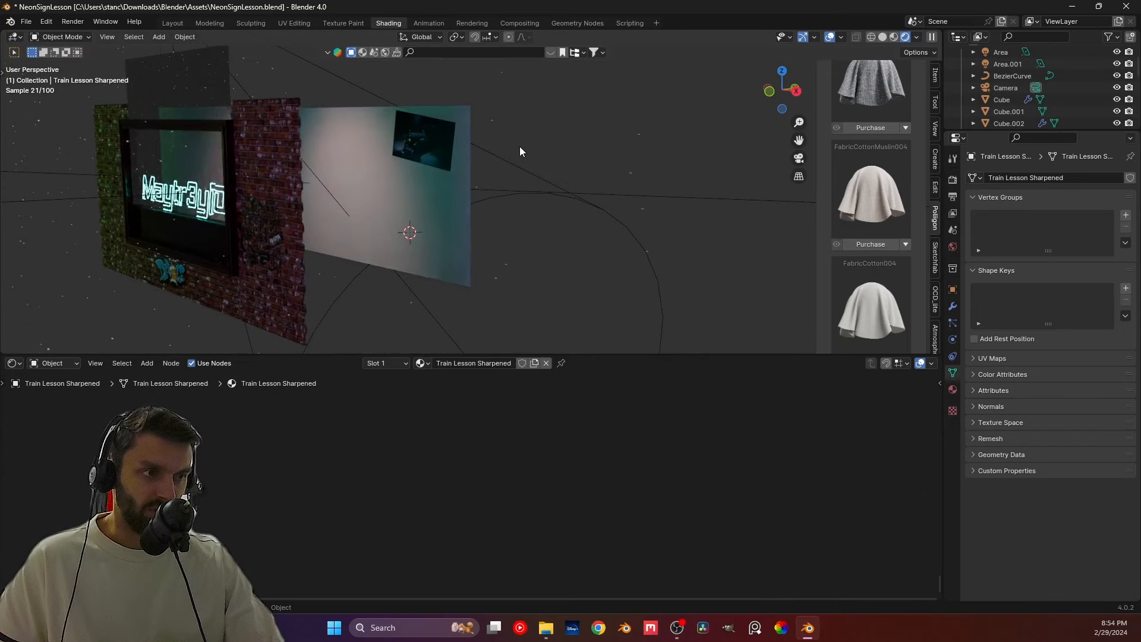
pyautogui.press('KP_0')
pyautogui.hotkey('ctrl', 's')
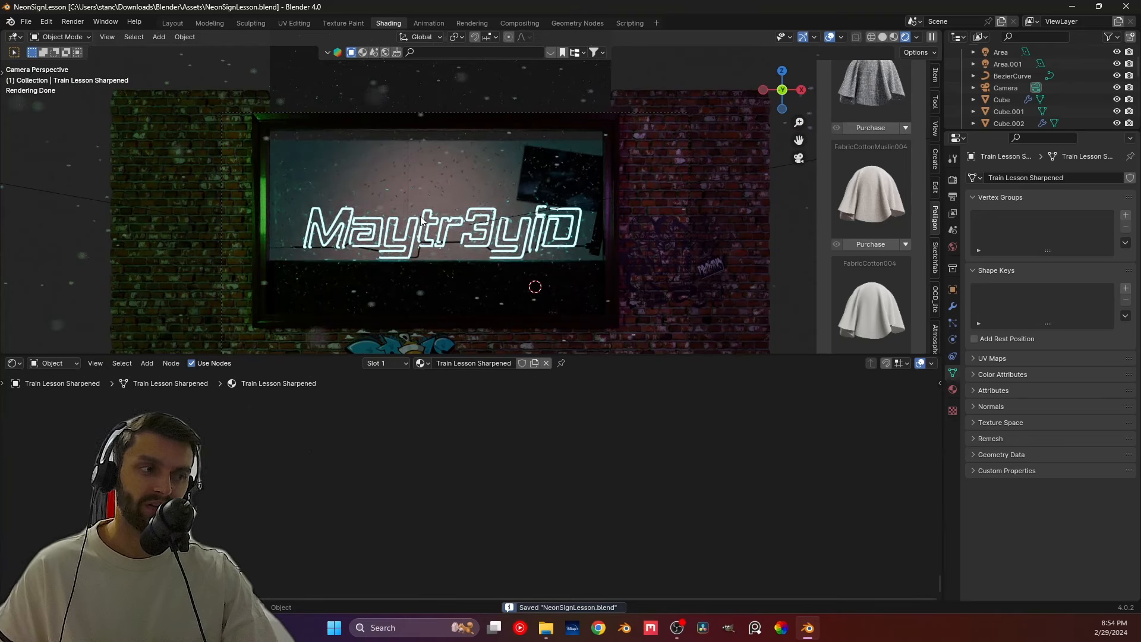
# Step: Set the power of the spot light above the window to 420 W
pyautogui.scroll(3, 479, 188)
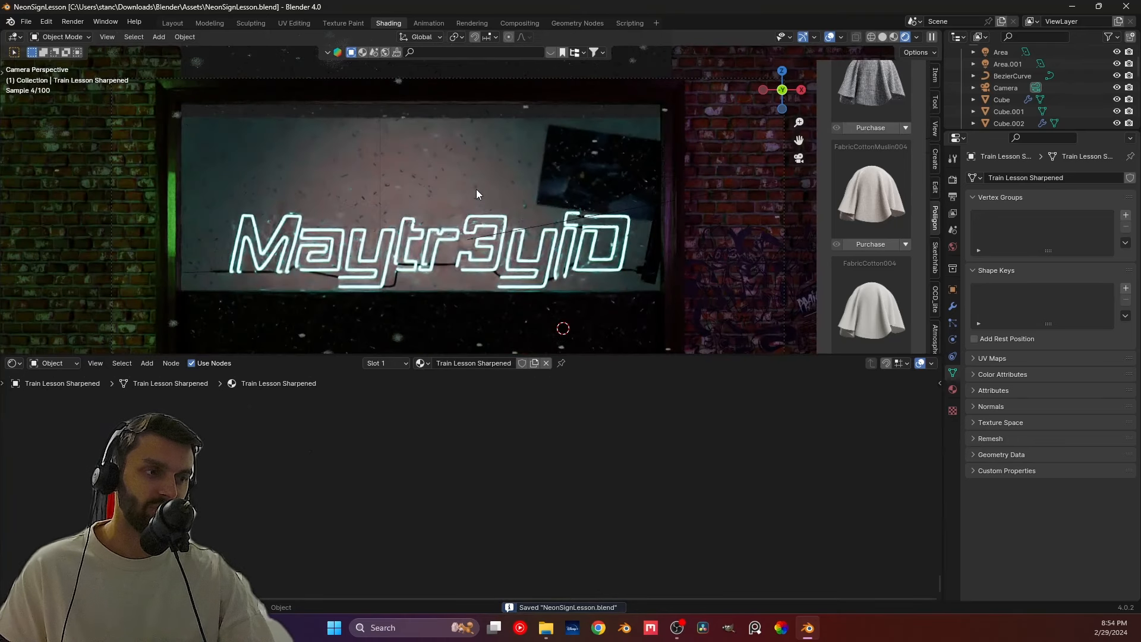
pyautogui.scroll(-3, 573, 315)
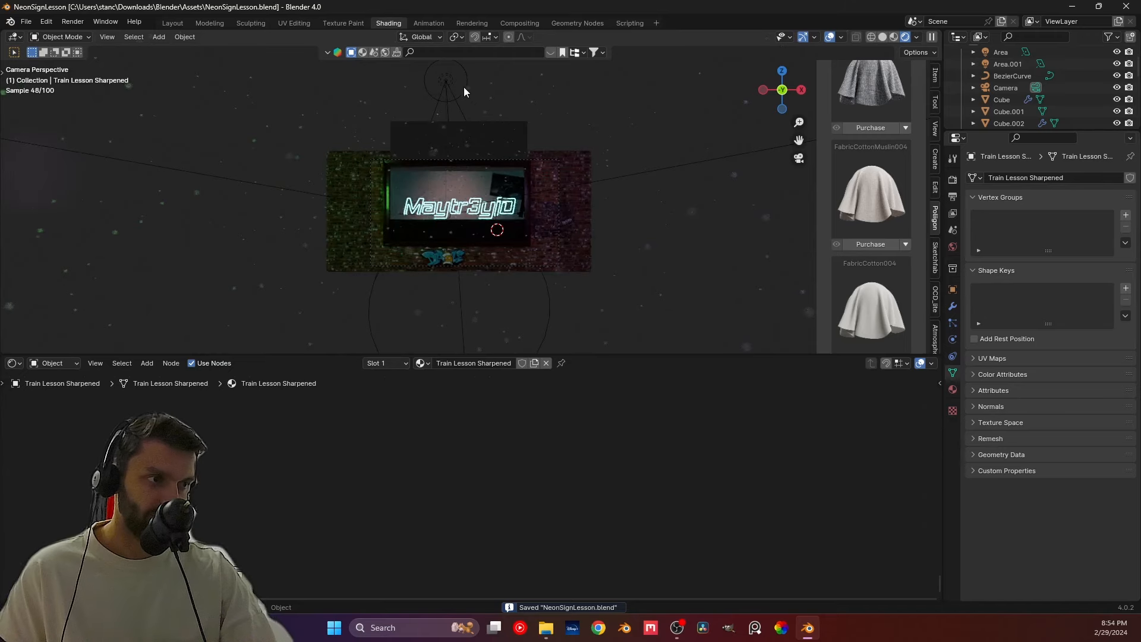
pyautogui.click(463, 88)
pyautogui.scroll(2, 475, 183)
pyautogui.click(1073, 259)
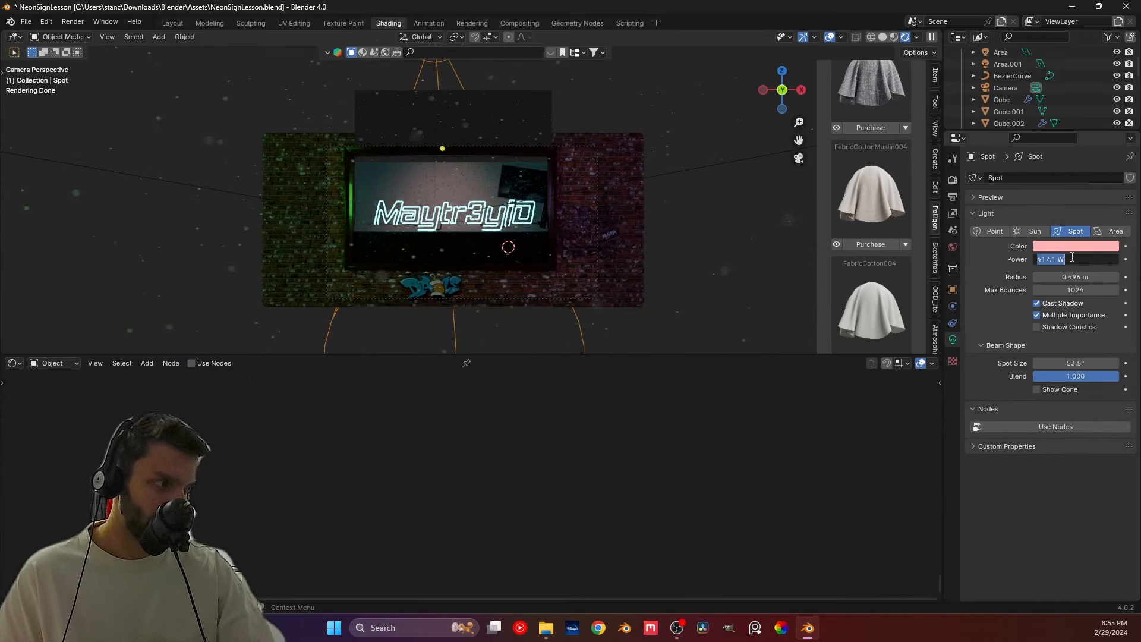
pyautogui.write('420')
pyautogui.press('Return')
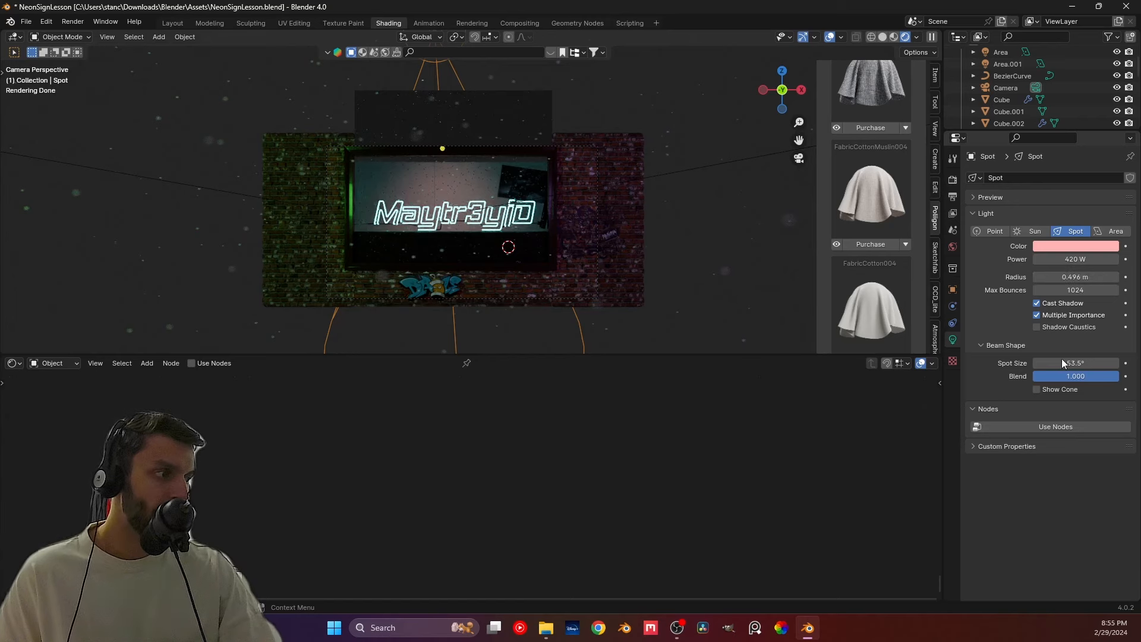
# Step: Set the spot light's radius to 0.5 m and keep its spot size at 53.5°
pyautogui.click(1070, 277)
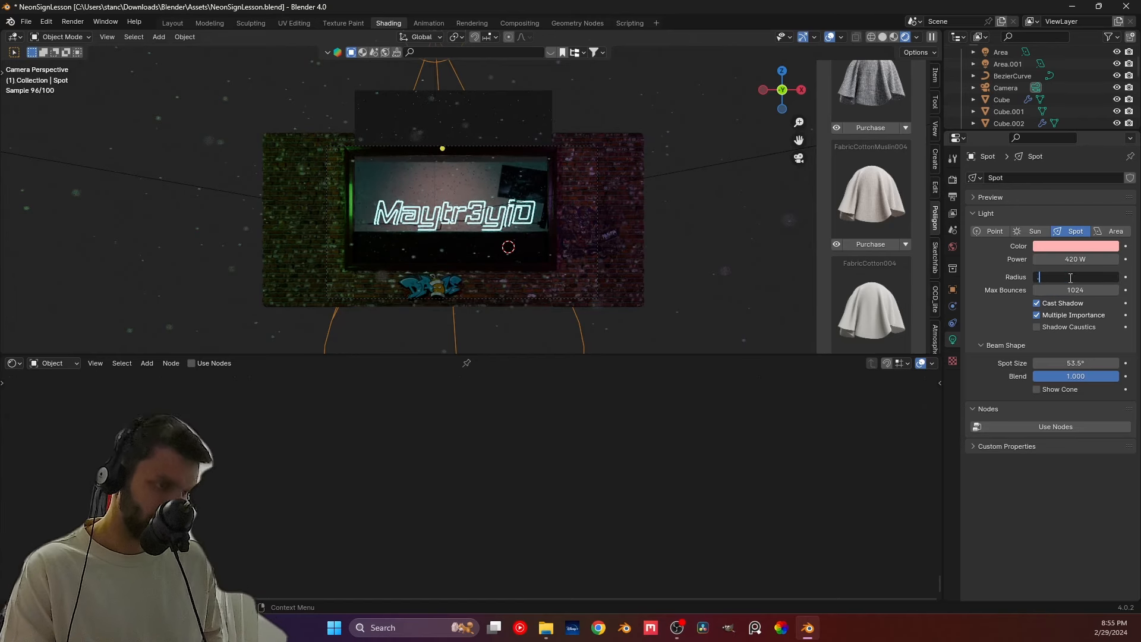
pyautogui.write('0')
pyautogui.press('Return')
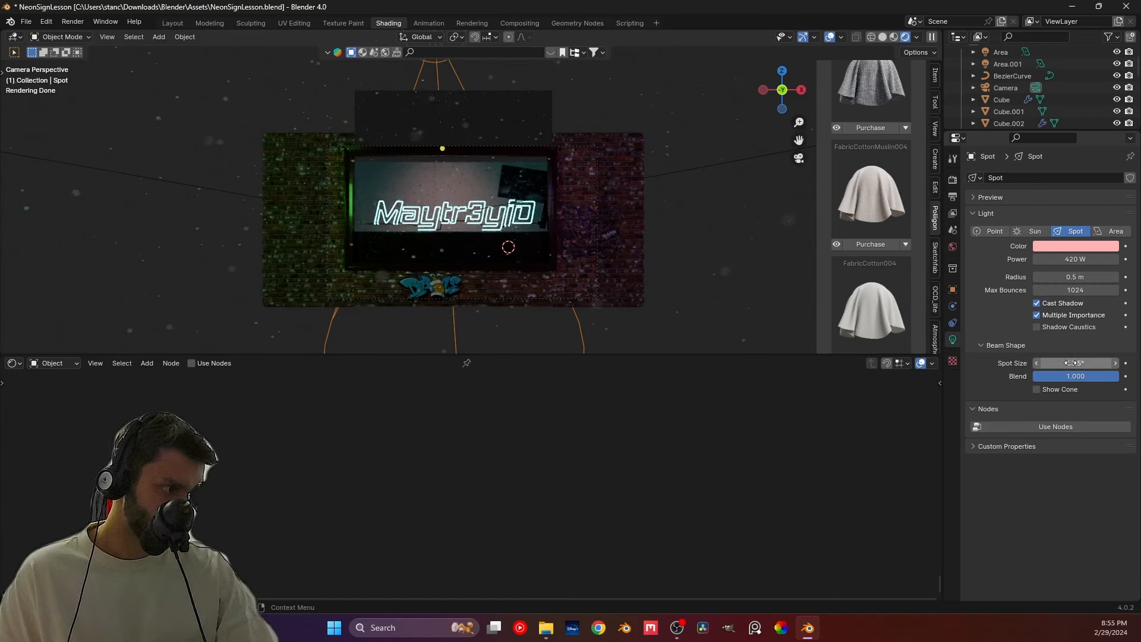
pyautogui.click(1069, 364)
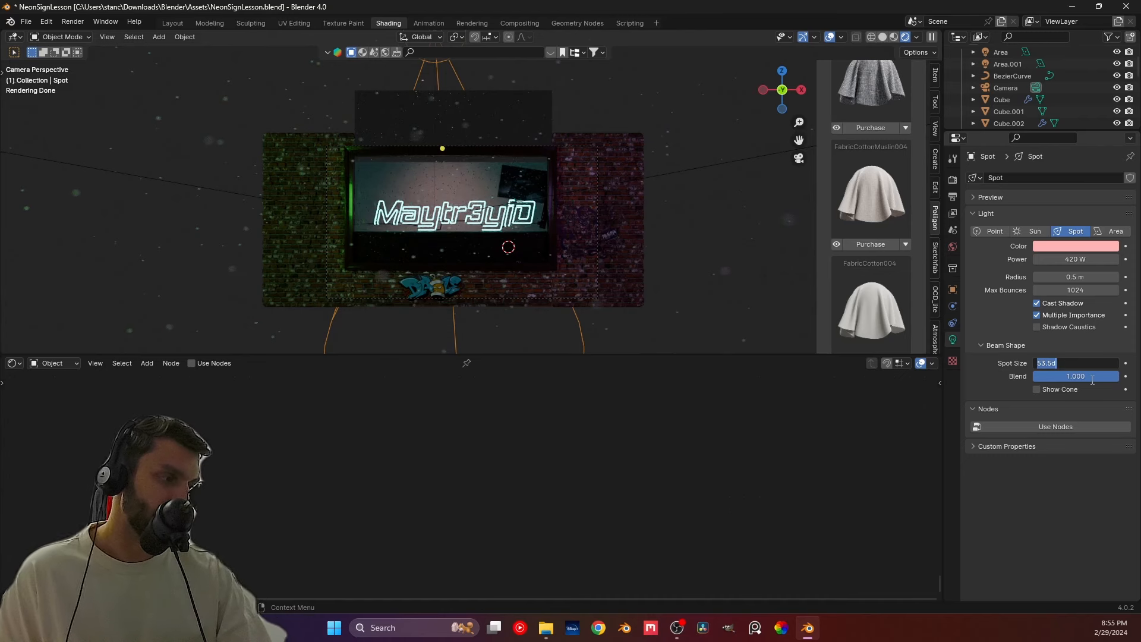
pyautogui.press('Return')
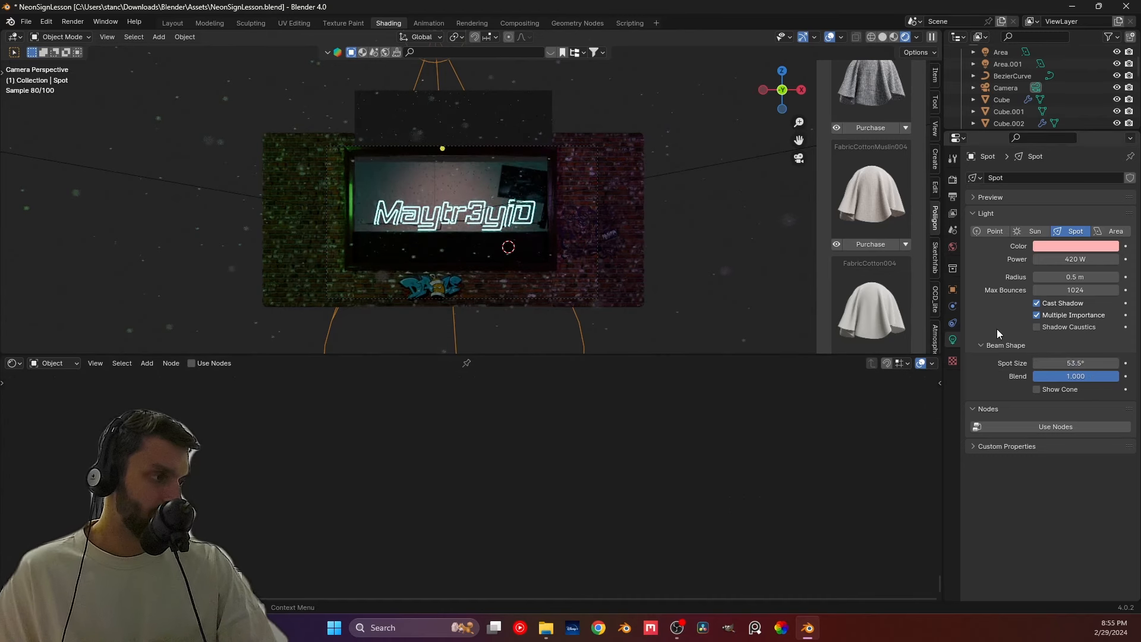
# Step: Make the spot light's color a more saturated pink and save the file
pyautogui.click(1072, 246)
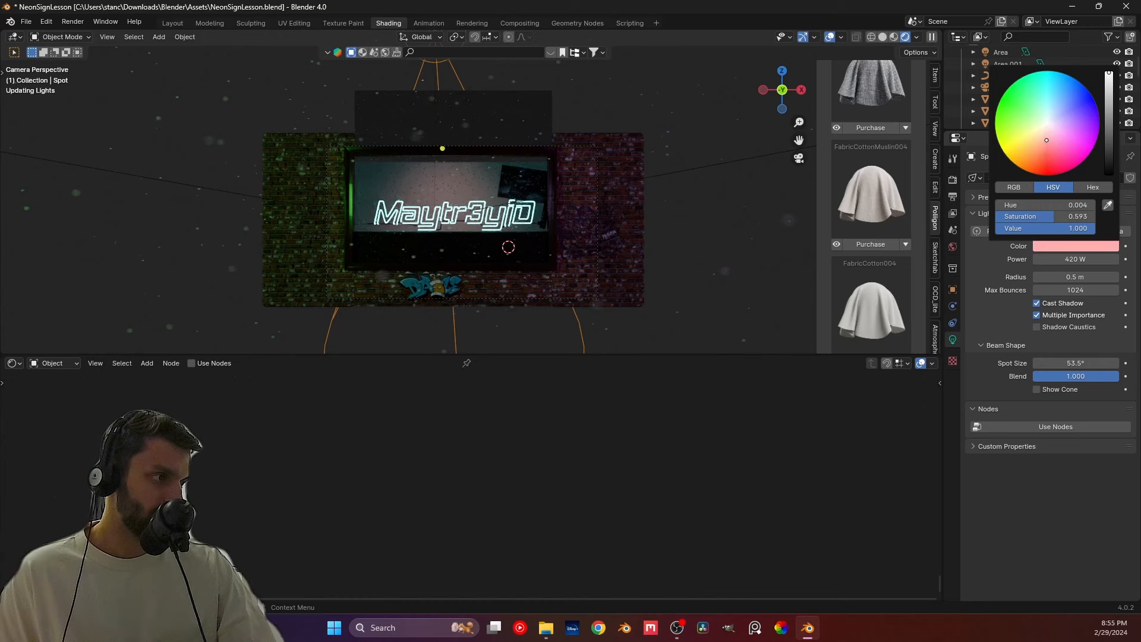
pyautogui.moveTo(1046, 140); pyautogui.dragTo(1049, 149)
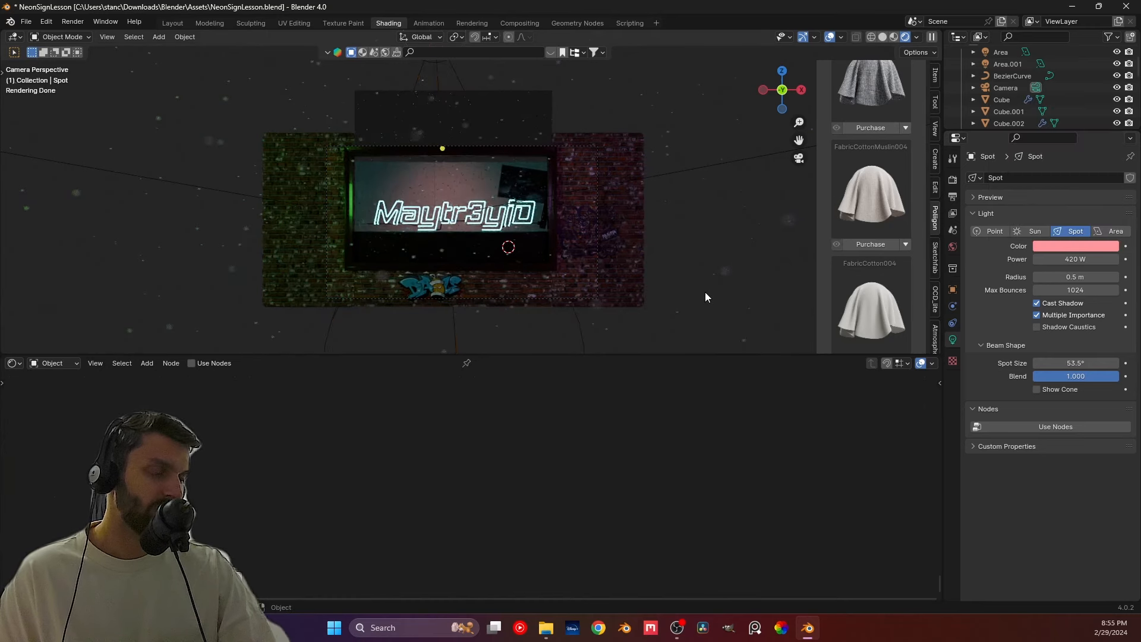
pyautogui.scroll(2, 383, 208)
pyautogui.scroll(-3, 375, 96)
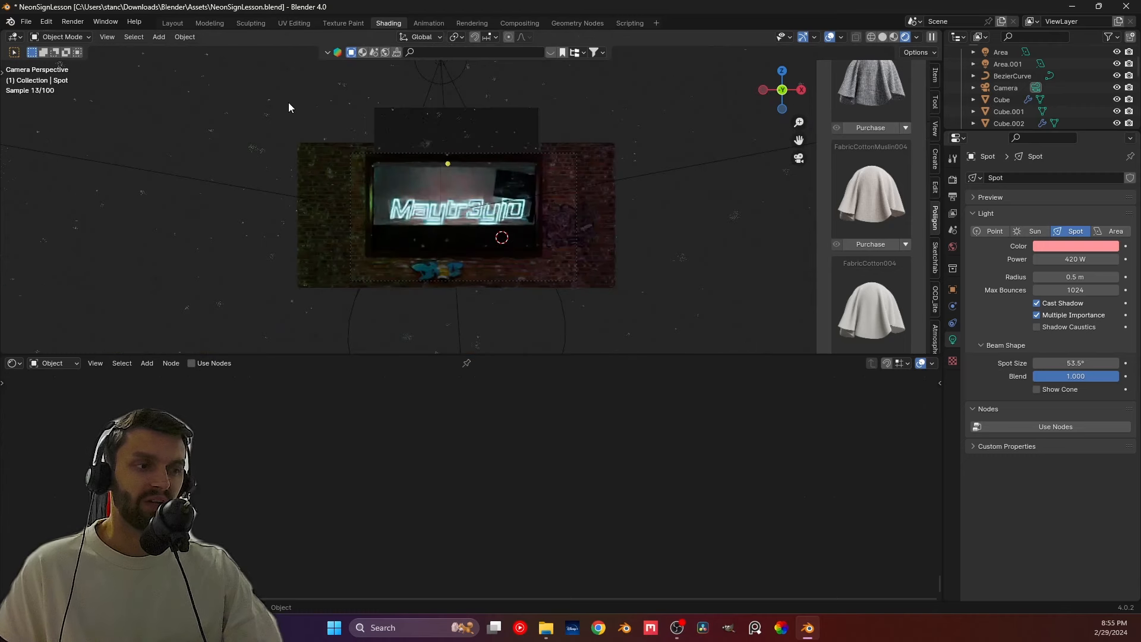
pyautogui.scroll(3, 311, 134)
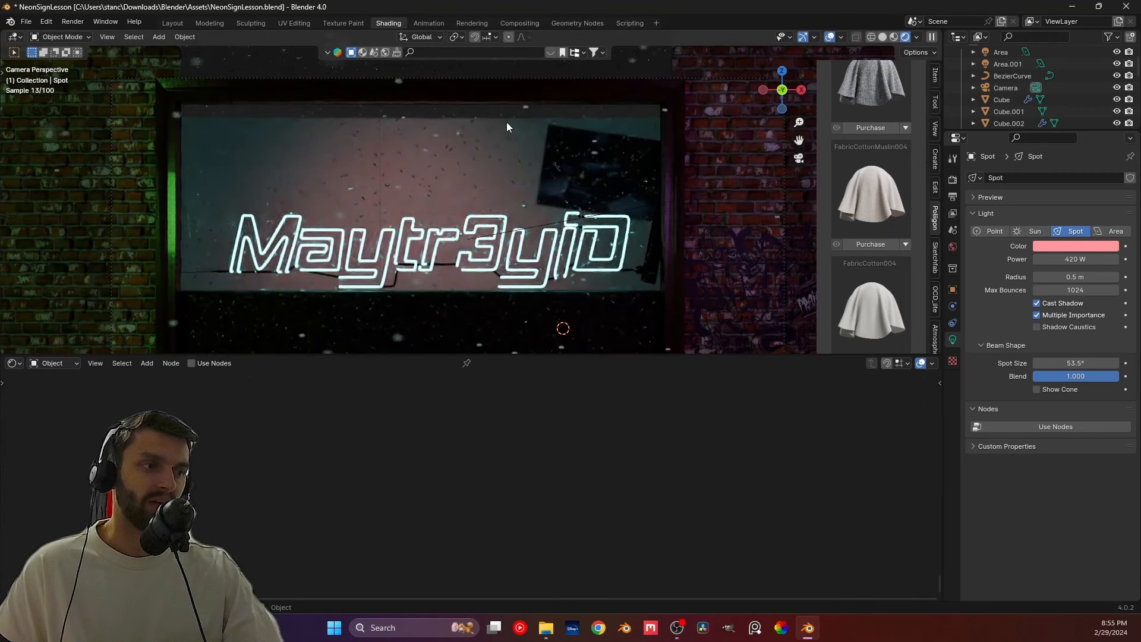
pyautogui.scroll(-2, 506, 122)
pyautogui.hotkey('ctrl', 's')
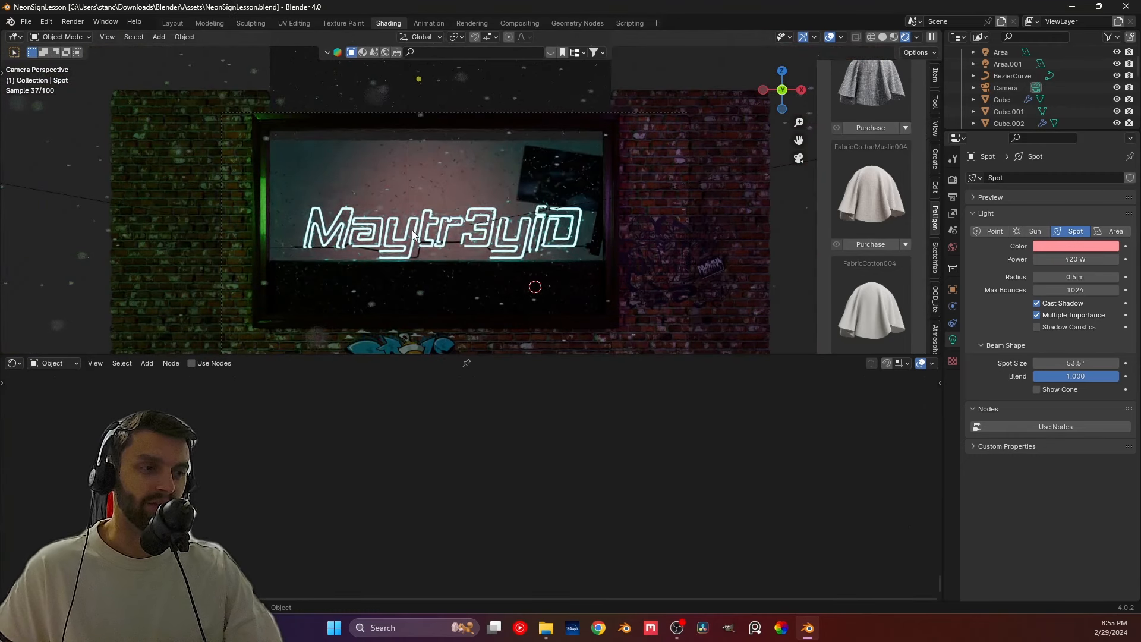
# Step: Switch the viewport to solid shading in a free perspective view and save the file
pyautogui.moveTo(403, 196); pyautogui.dragTo(475, 159, button='middle')
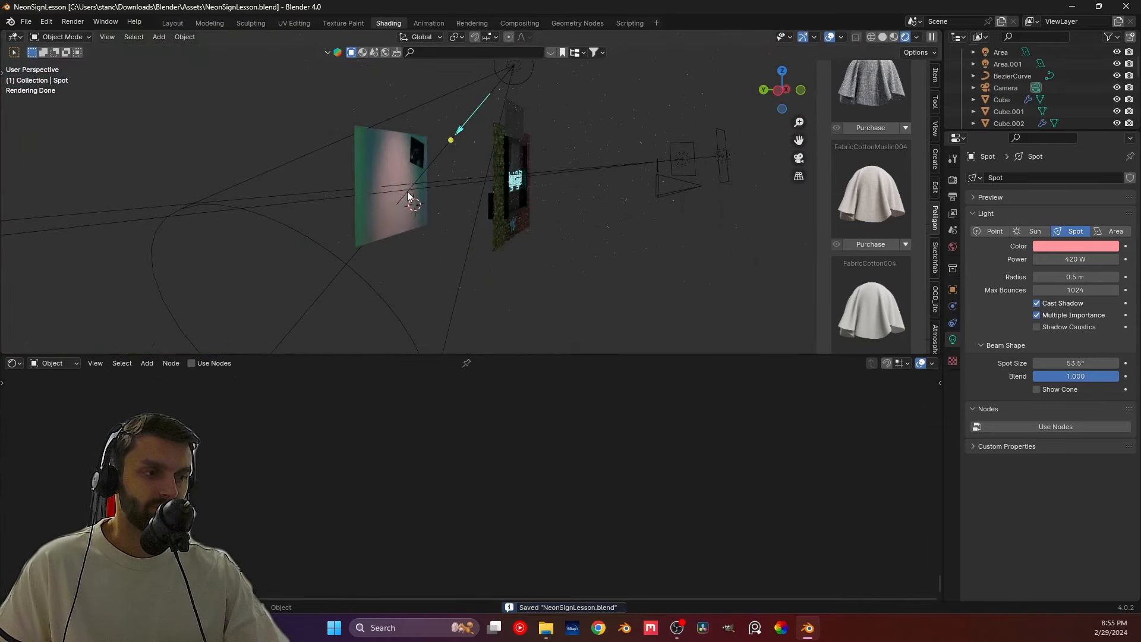
pyautogui.click(298, 181)
pyautogui.scroll(1, 295, 179)
pyautogui.click(297, 167)
pyautogui.moveTo(313, 172); pyautogui.dragTo(835, 62, button='middle')
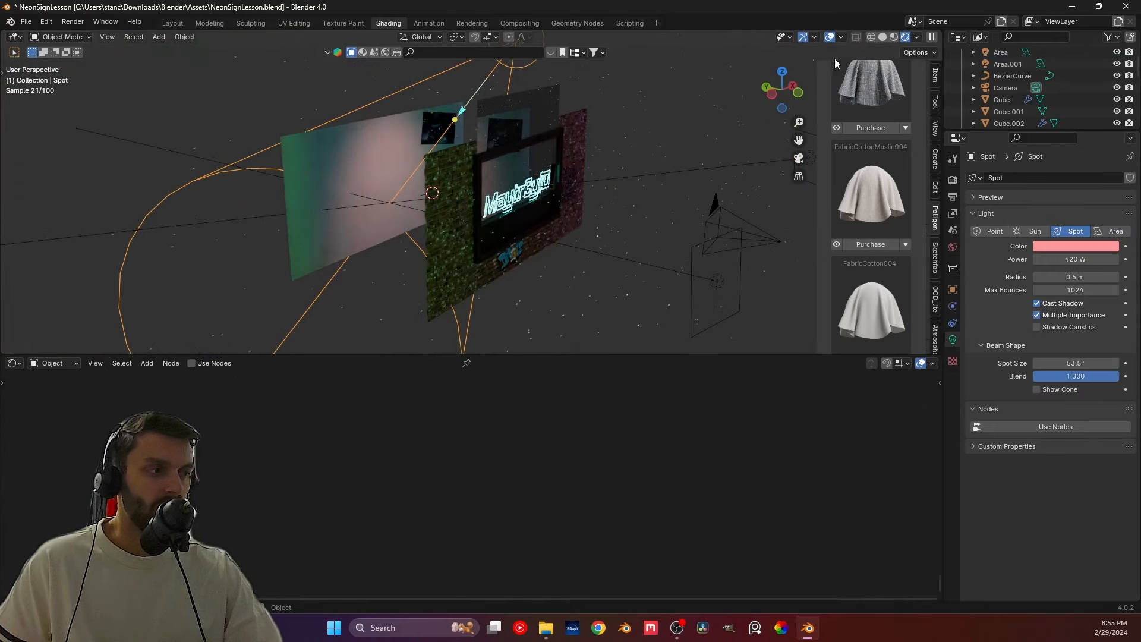
pyautogui.click(883, 37)
pyautogui.hotkey('ctrl', 's')
pyautogui.moveTo(474, 127)
pyautogui.mouseDown(button='middle')
pyautogui.moveTo(539, 141)
pyautogui.moveTo(352, 136)
pyautogui.moveTo(481, 195)
pyautogui.mouseUp(button='middle')
pyautogui.hotkey('shift', 'a')
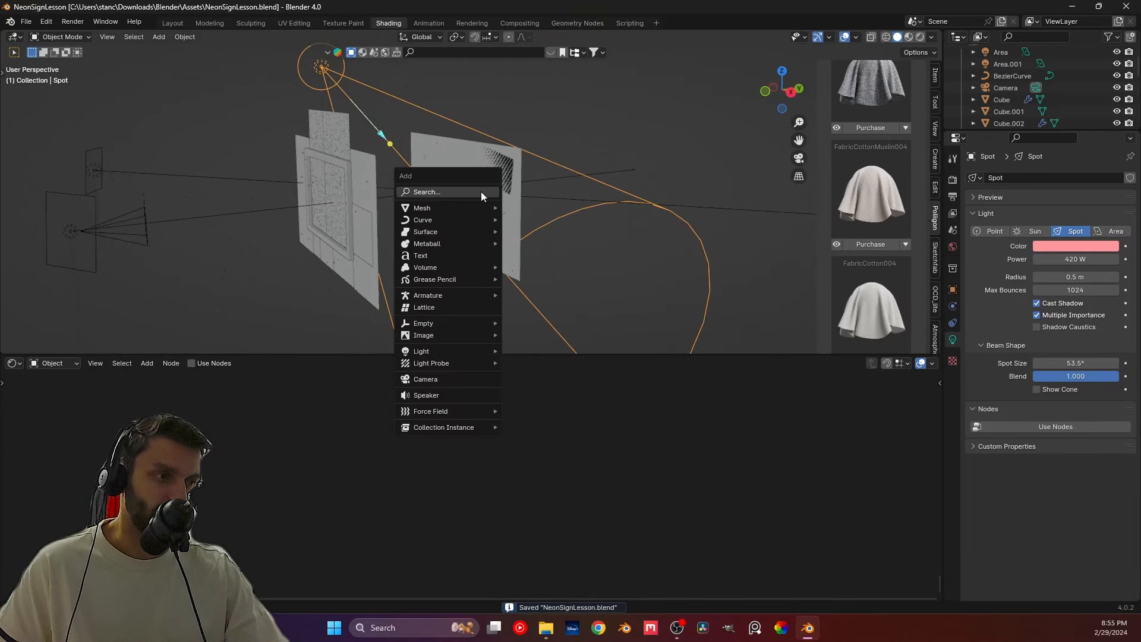
pyautogui.moveTo(425, 220)
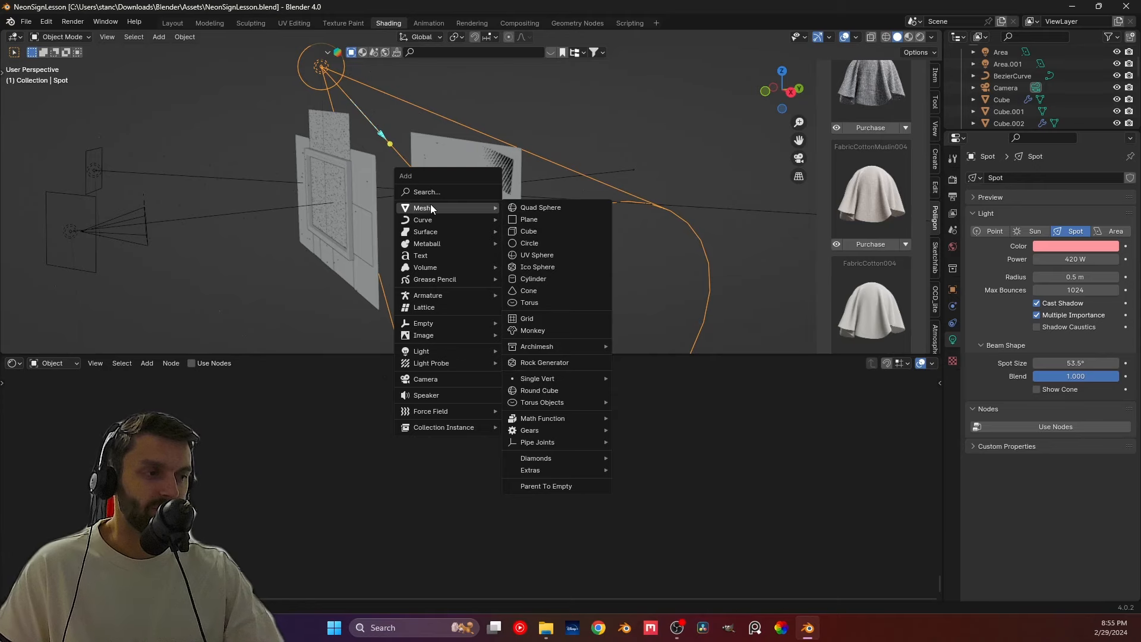
pyautogui.moveTo(531, 209); pyautogui.dragTo(494, 210, button='middle')
pyautogui.scroll(3, 451, 183)
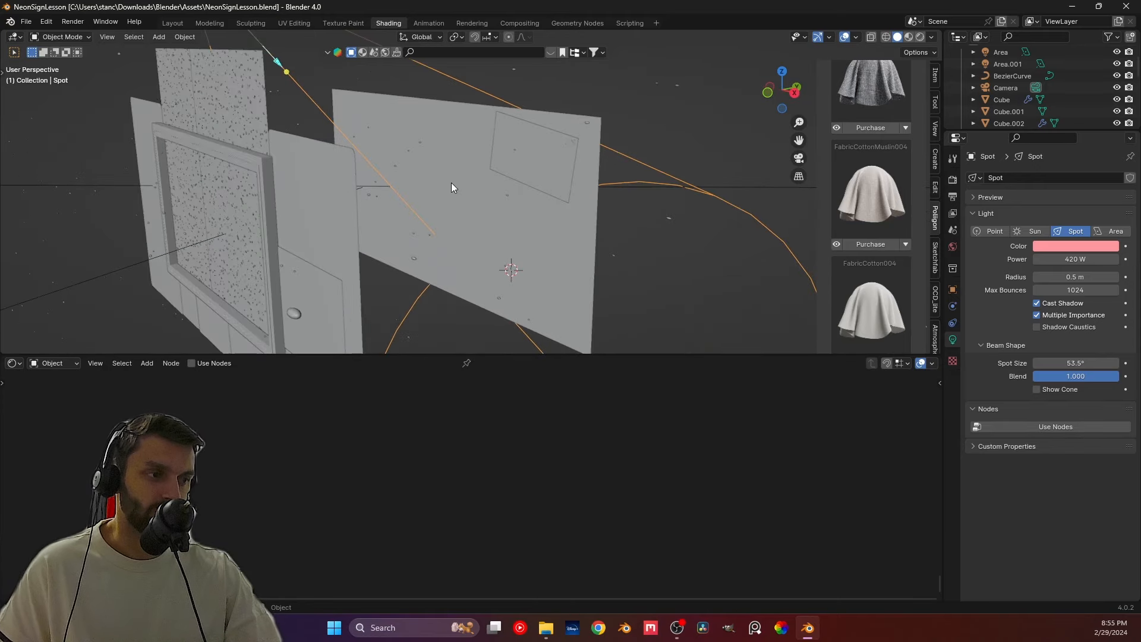
pyautogui.click(451, 183)
pyautogui.press('Tab')
pyautogui.press('Tab')
# Step: Add a 2 m cube in front of the background wall and flatten it to a Z scale of 0.076
pyautogui.moveTo(516, 264); pyautogui.dragTo(435, 216, button='middle')
pyautogui.hotkey('shift', 'a')
pyautogui.moveTo(511, 225)
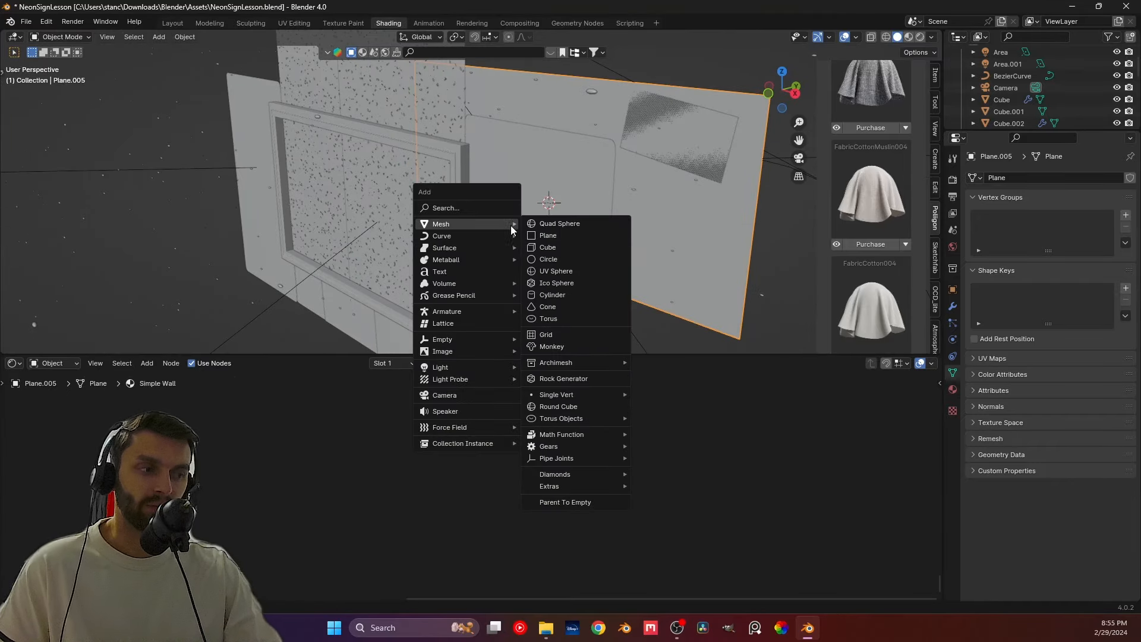
pyautogui.click(547, 248)
pyautogui.press('KP_Decimal')
pyautogui.press('s')
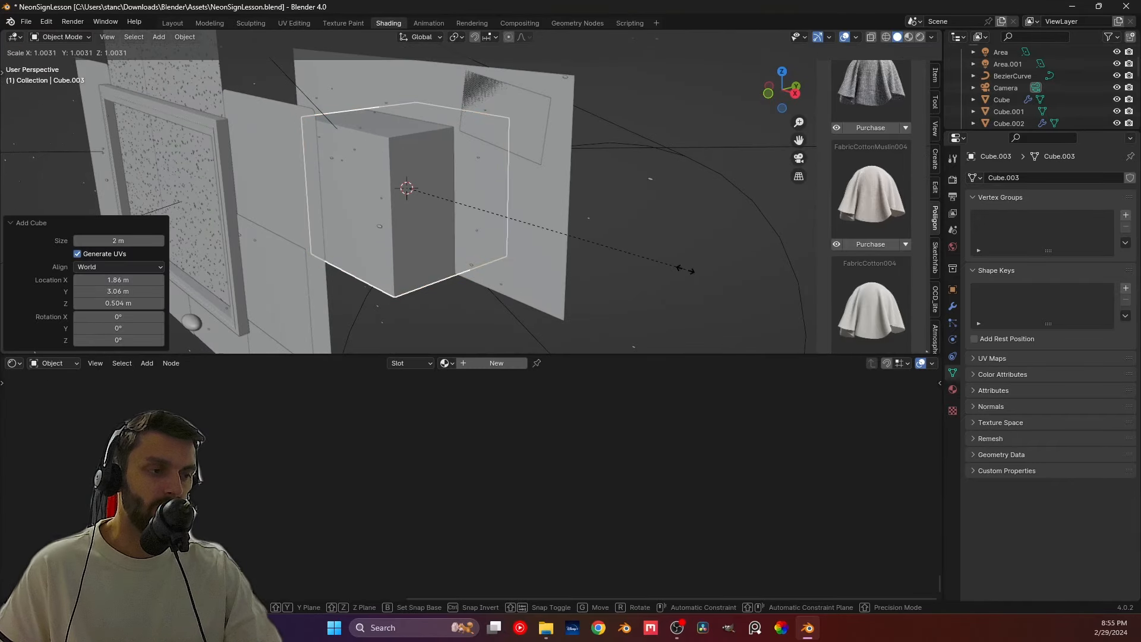
pyautogui.press('z')
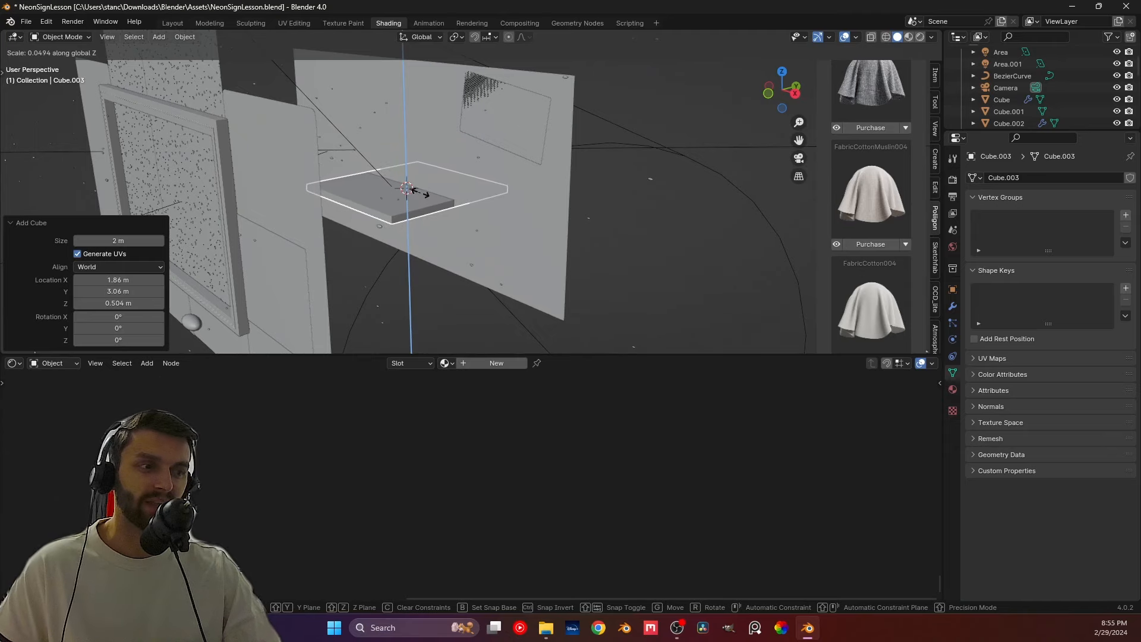
pyautogui.click(427, 200)
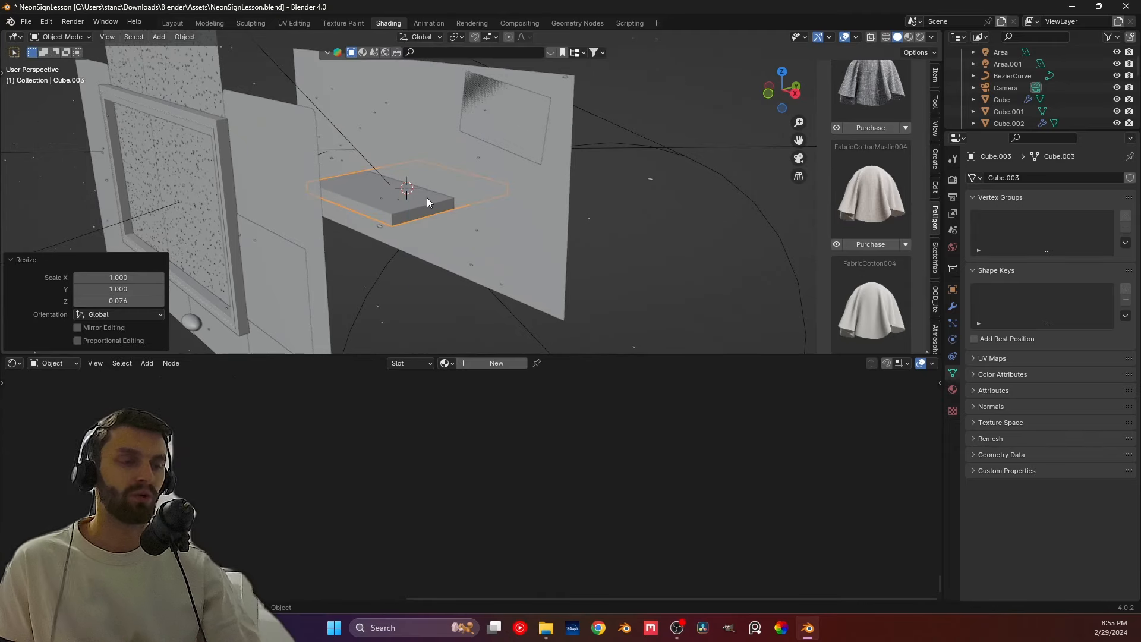
# Step: Narrow the slab to a Y scale of 0.265 and thin it by a Z scale of 0.595
pyautogui.moveTo(485, 307); pyautogui.dragTo(538, 266, button='middle')
pyautogui.press('s')
pyautogui.press('x')
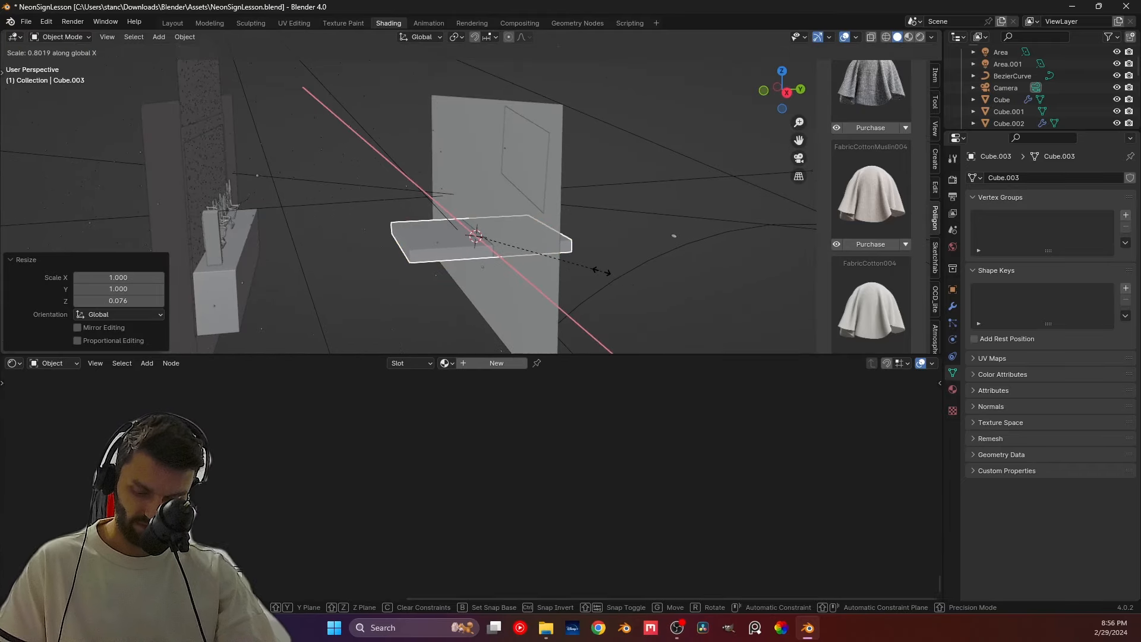
pyautogui.press('y')
pyautogui.click(515, 252)
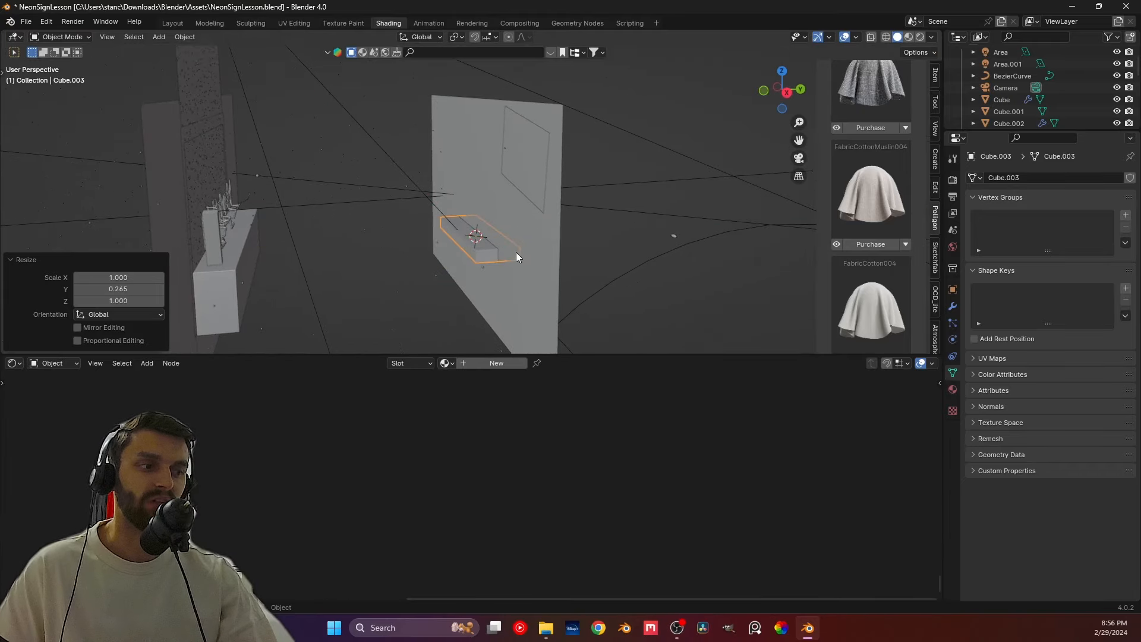
pyautogui.press('s')
pyautogui.press('z')
pyautogui.click(515, 236)
# Step: Shift the slab about -0.256 m along Y and narrow it by a Y scale of 0.867
pyautogui.moveTo(515, 237)
pyautogui.mouseDown(button='middle')
pyautogui.moveTo(621, 237)
pyautogui.moveTo(580, 248)
pyautogui.moveTo(513, 219)
pyautogui.mouseUp(button='middle')
pyautogui.scroll(1, 514, 220)
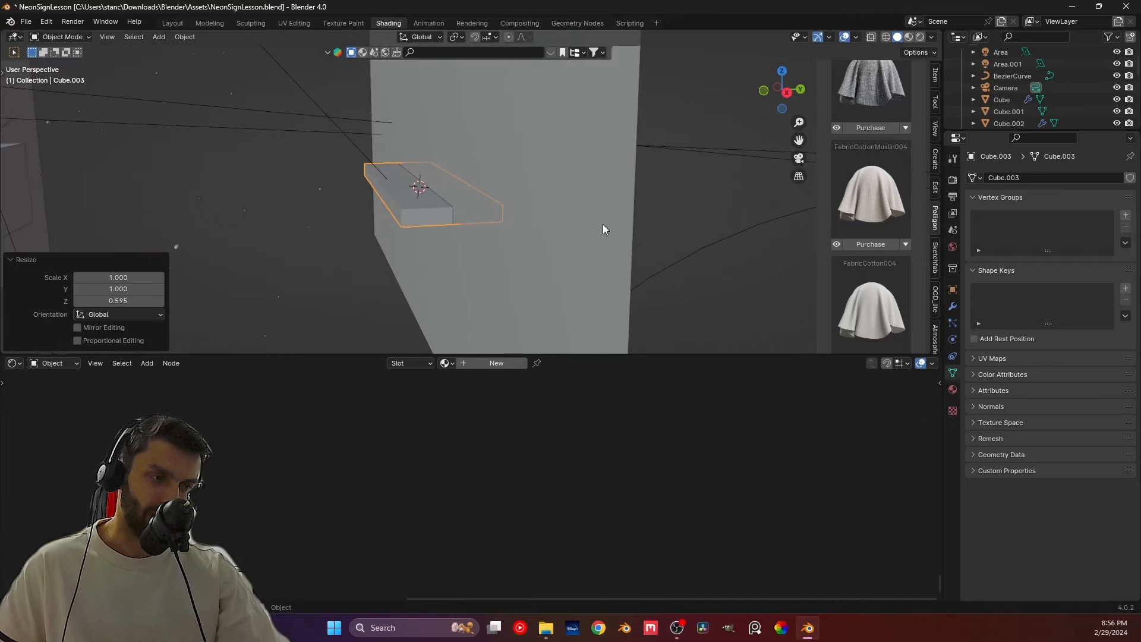
pyautogui.press('g')
pyautogui.press('y')
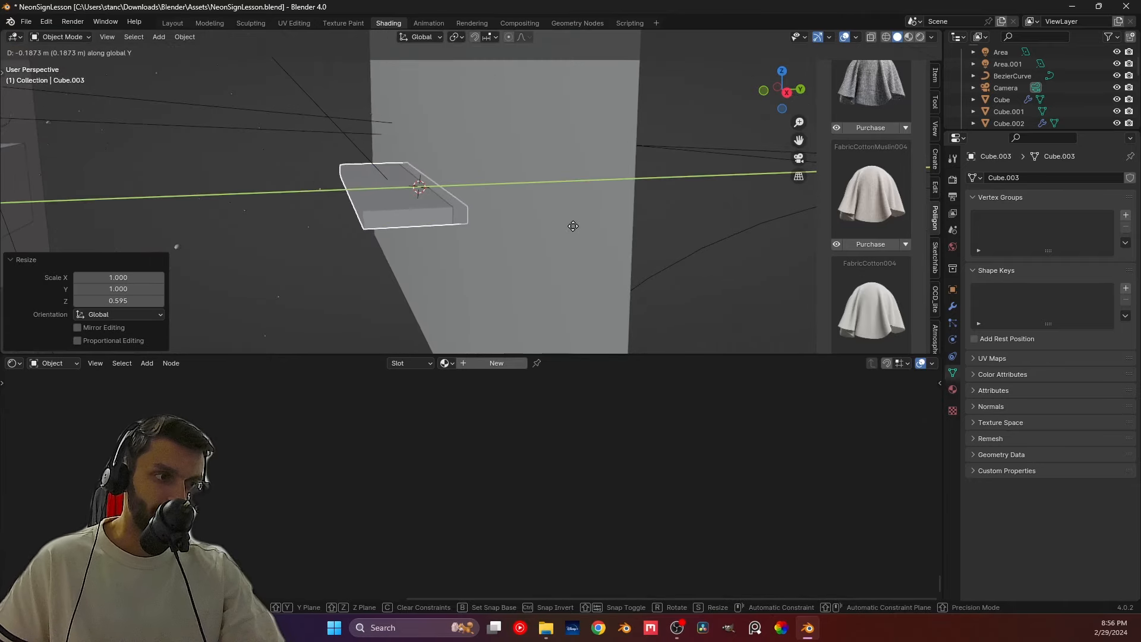
pyautogui.click(562, 227)
pyautogui.press('s')
pyautogui.press('x')
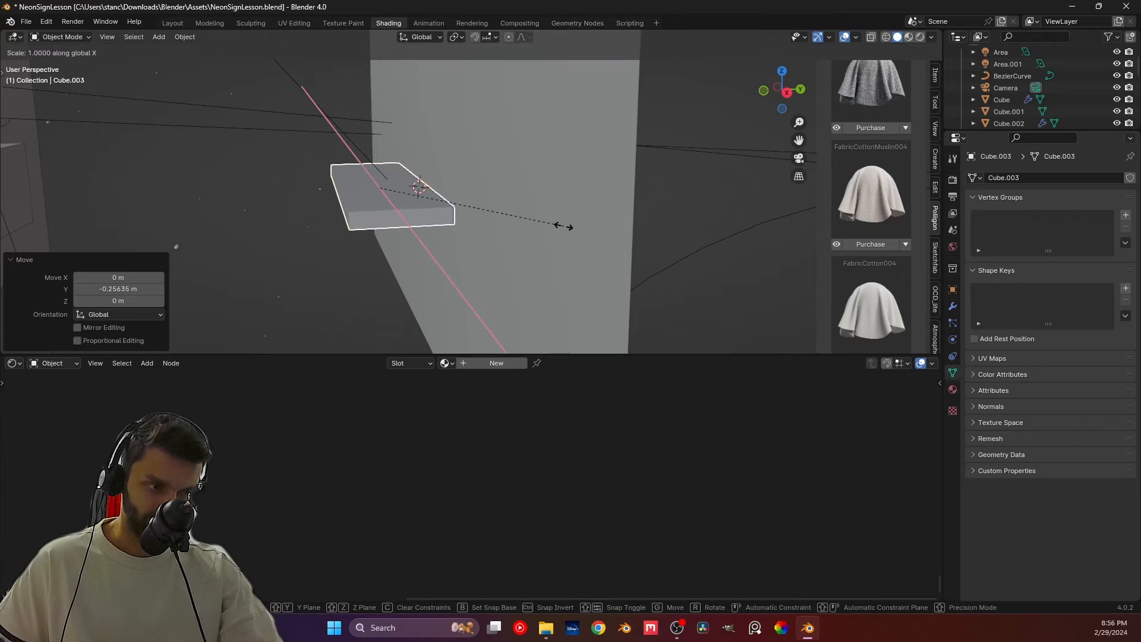
pyautogui.press('y')
pyautogui.click(539, 221)
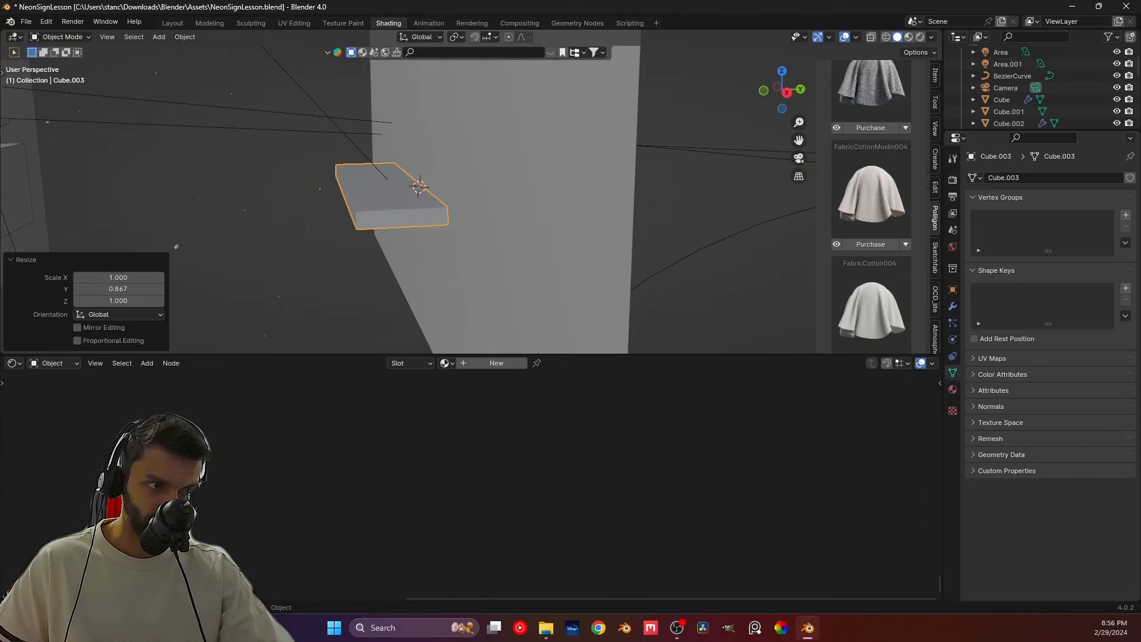
# Step: Thin the slab by a Z scale of 0.744 and move it along Y against the background wall
pyautogui.press('s')
pyautogui.press('z')
pyautogui.click(497, 214)
pyautogui.press('g')
pyautogui.press('x')
pyautogui.press('y')
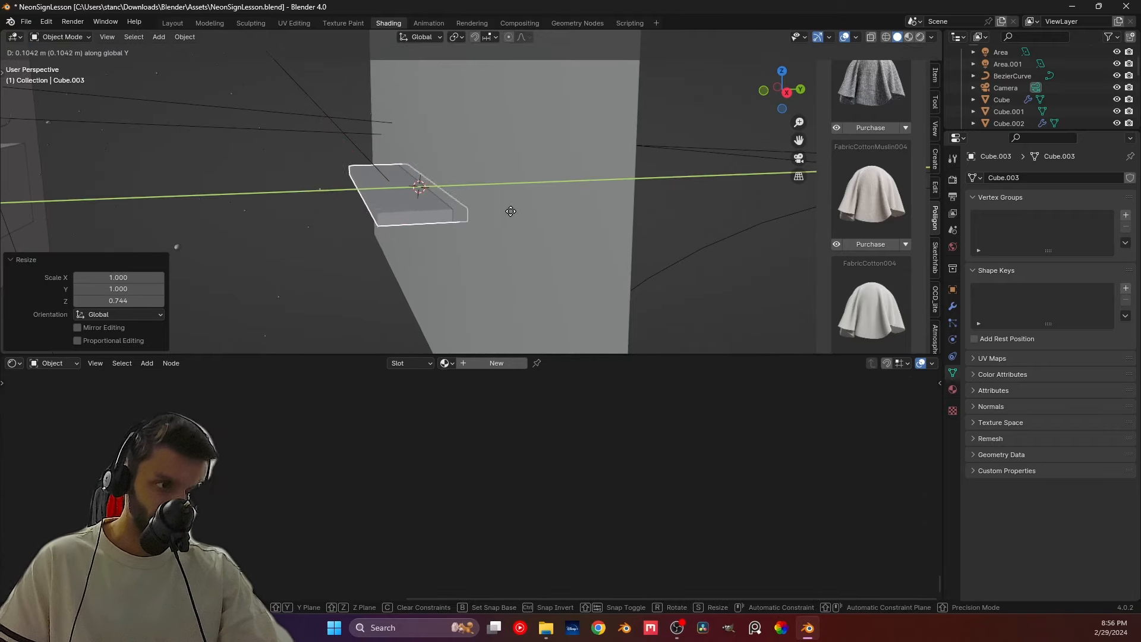
pyautogui.click(577, 218)
# Step: Raise the slab about 0.945 m along Z, check its placement from the camera, and save the file
pyautogui.moveTo(396, 229); pyautogui.dragTo(397, 227, button='middle')
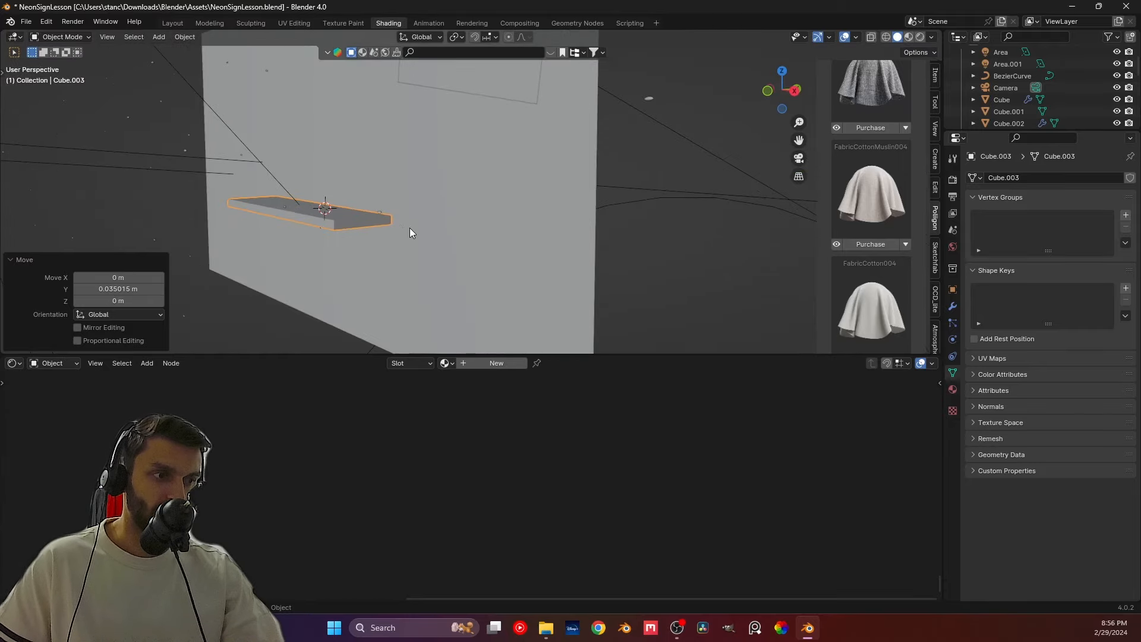
pyautogui.press('g')
pyautogui.press('z')
pyautogui.click(425, 110)
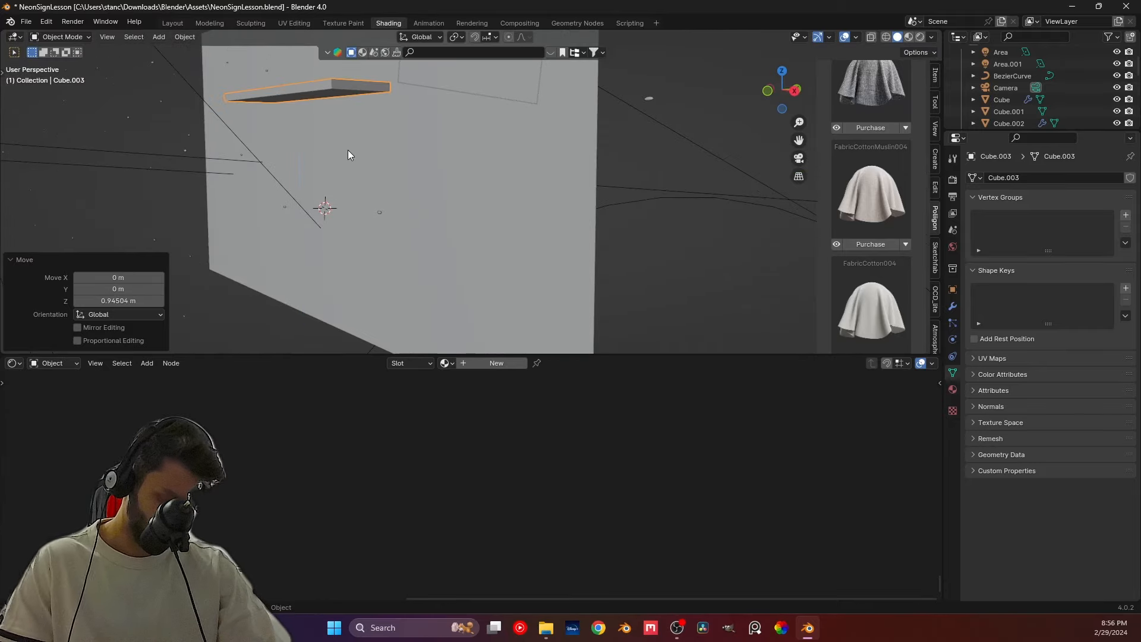
pyautogui.press('KP_0')
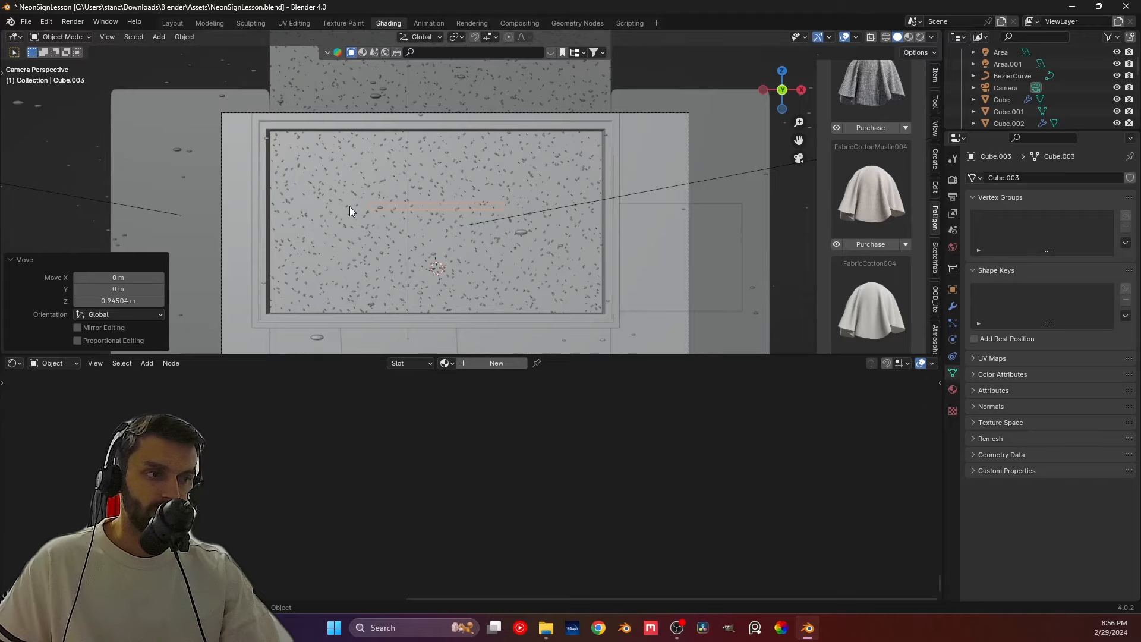
pyautogui.moveTo(350, 205); pyautogui.dragTo(492, 245, button='middle')
pyautogui.click(605, 233)
pyautogui.hotkey('ctrl', 'a')
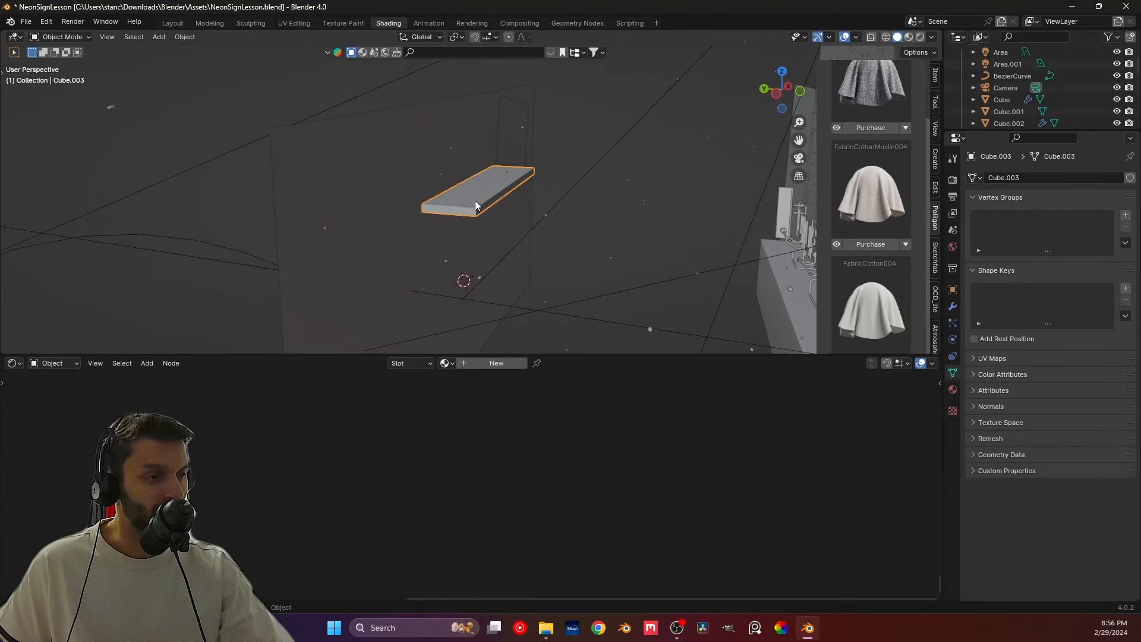
pyautogui.hotkey('ctrl', 's')
# Step: Add a Bevel modifier to the slab
pyautogui.scroll(3, 457, 212)
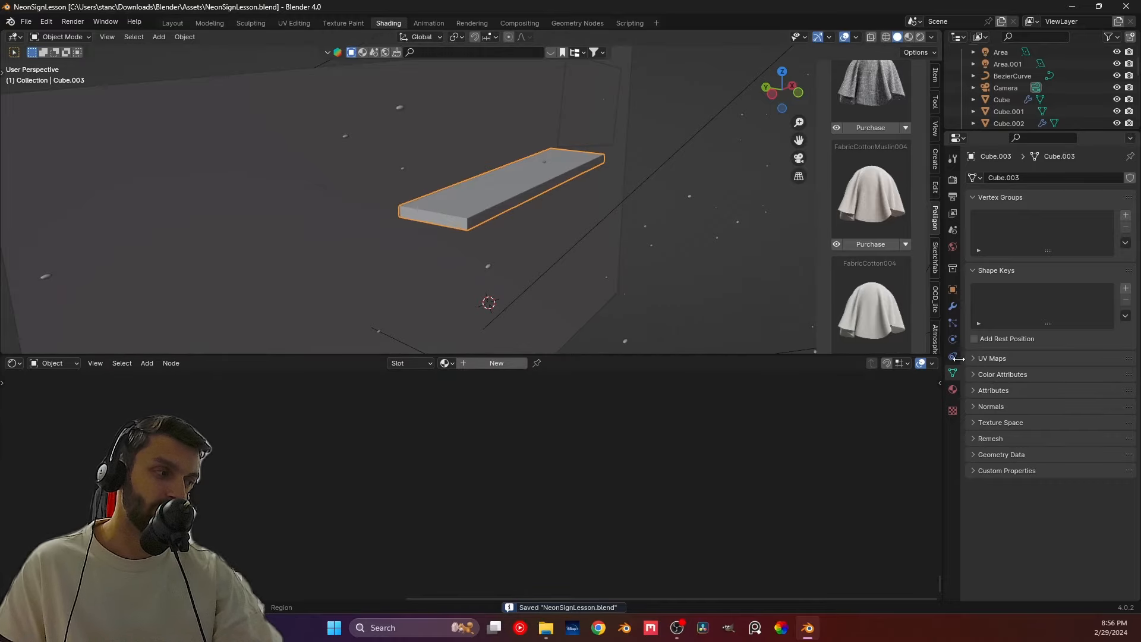
pyautogui.click(953, 306)
pyautogui.click(993, 177)
pyautogui.click(992, 181)
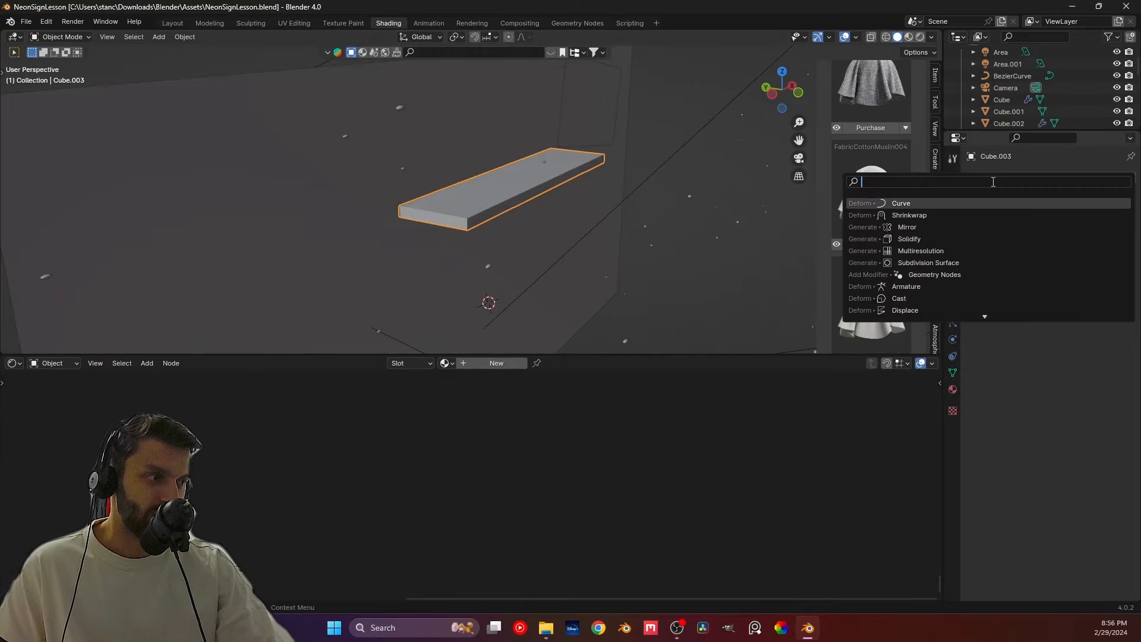
pyautogui.click(839, 460)
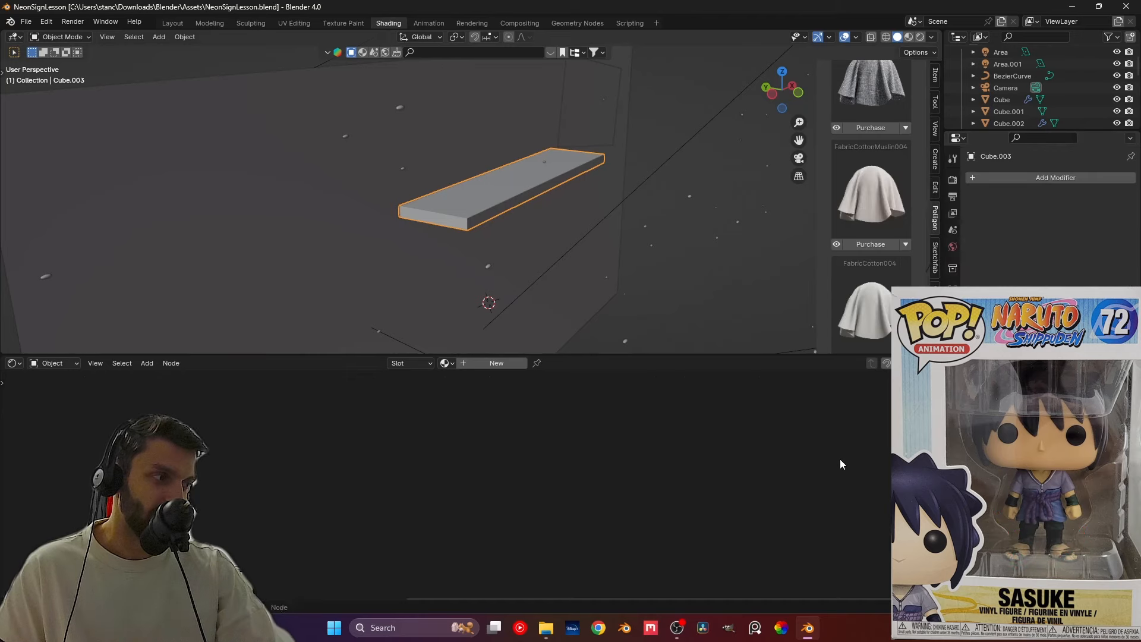
pyautogui.click(988, 180)
pyautogui.moveTo(969, 224)
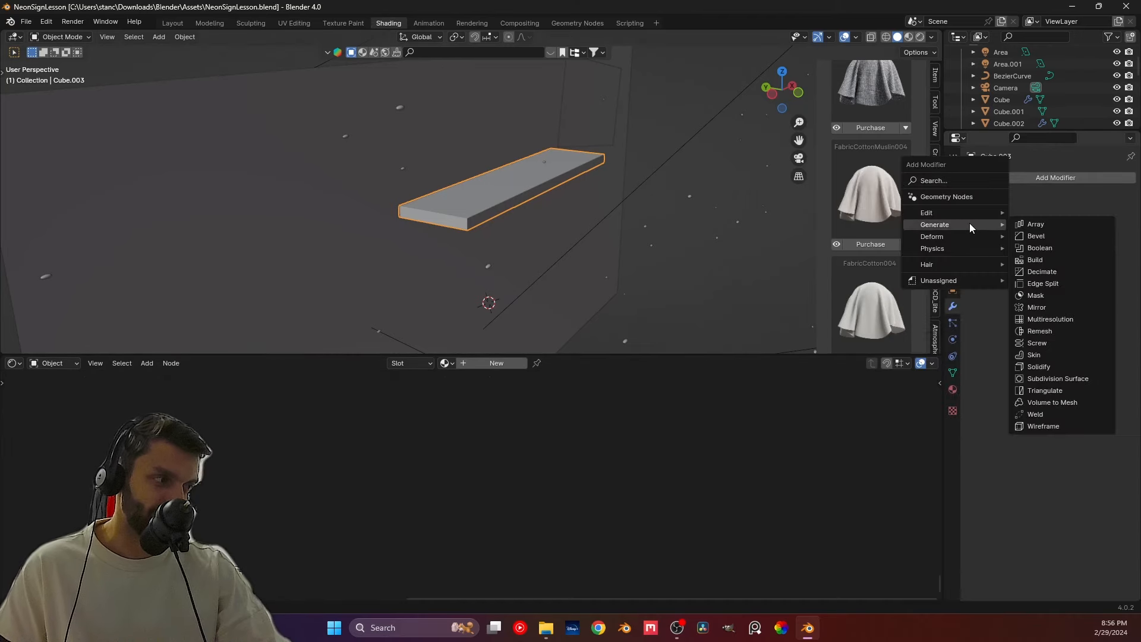
pyautogui.click(1034, 235)
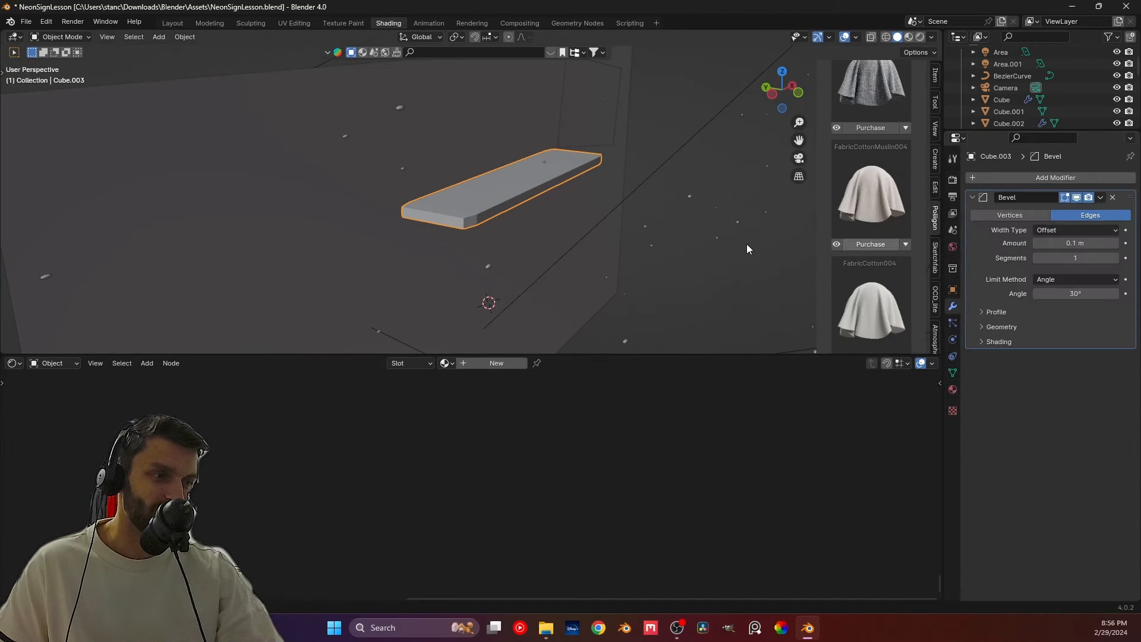
# Step: Apply the slab's scale and set its bevel to an amount of 0.012 m with 5 segments
pyautogui.hotkey('ctrl', 'a')
pyautogui.click(476, 194)
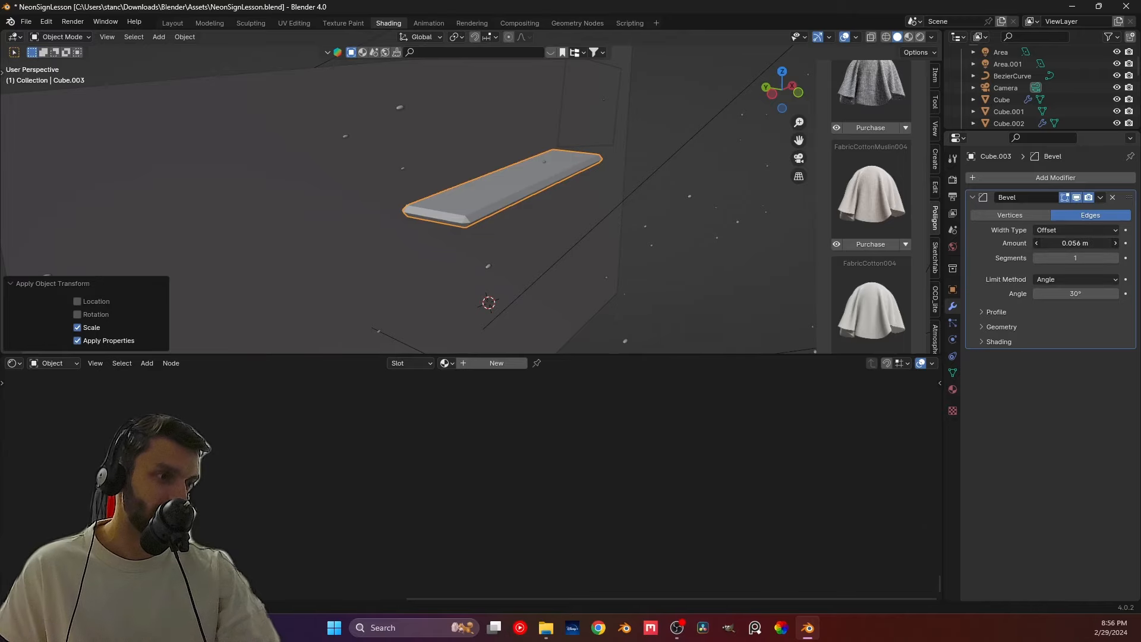
pyautogui.moveTo(1075, 243); pyautogui.dragTo(1132, 259)
# Step: Apply Shade Smooth to the beveled slab with Auto Smooth off
pyautogui.scroll(4, 604, 259)
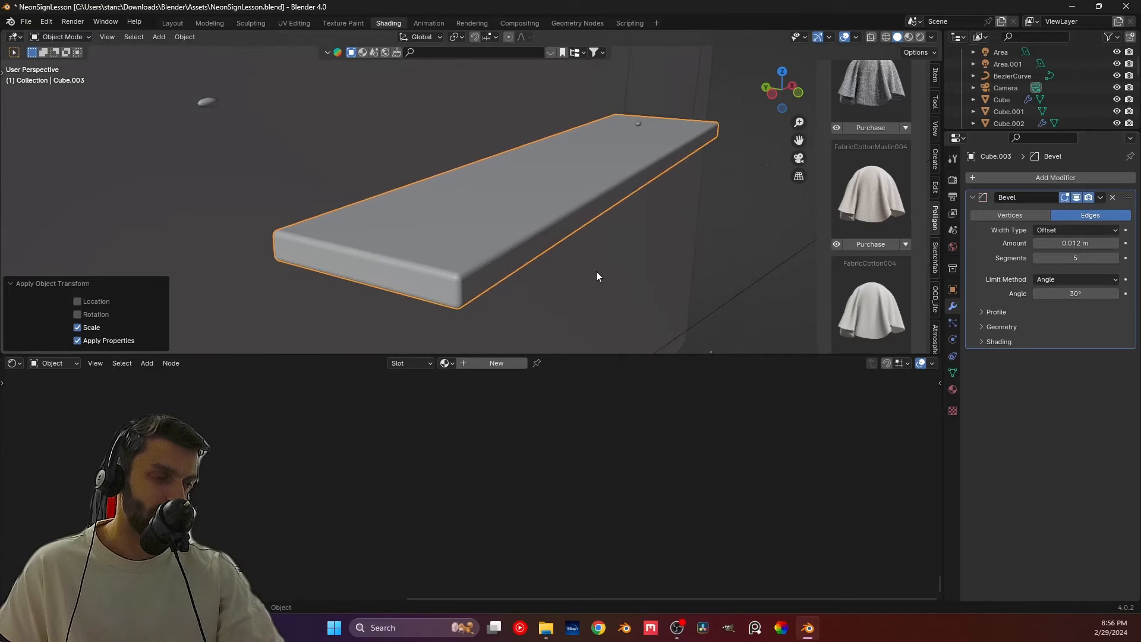
pyautogui.rightClick(485, 252)
pyautogui.click(484, 259)
pyautogui.moveTo(494, 231); pyautogui.dragTo(487, 231, button='middle')
pyautogui.rightClick(488, 230)
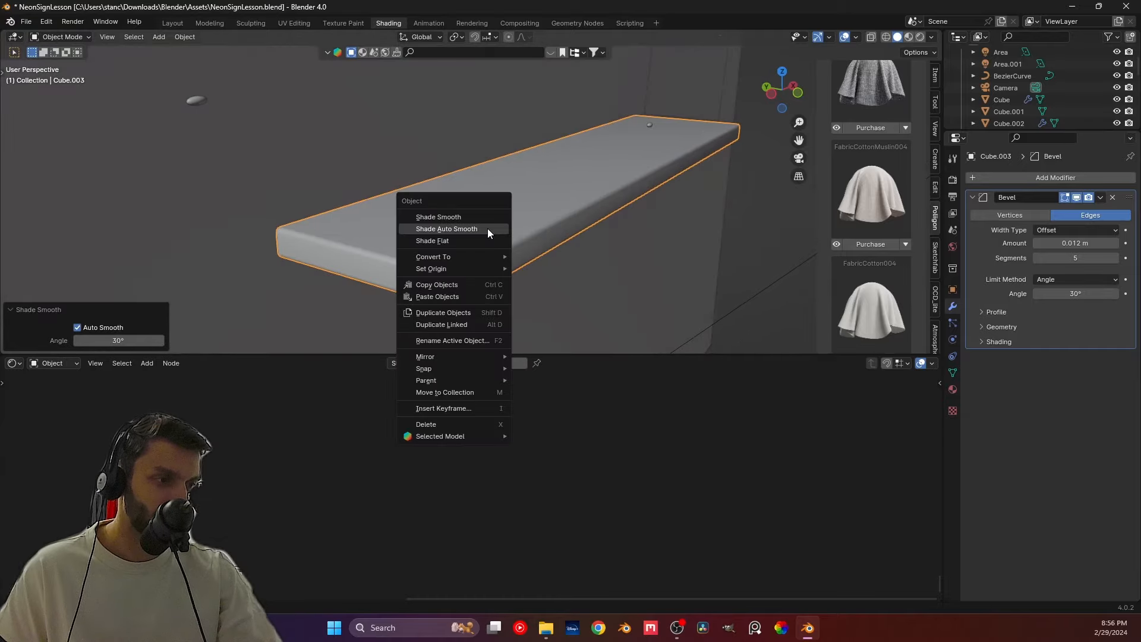
pyautogui.click(476, 216)
pyautogui.scroll(1, 510, 223)
pyautogui.scroll(-3, 521, 223)
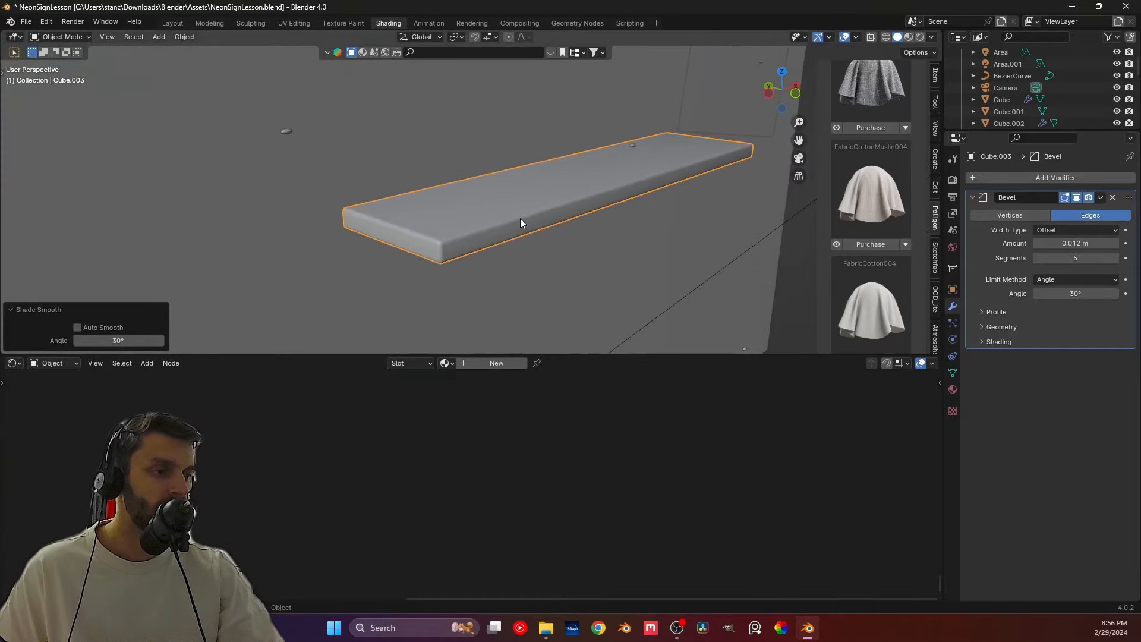
pyautogui.moveTo(590, 207); pyautogui.dragTo(464, 198, button='middle')
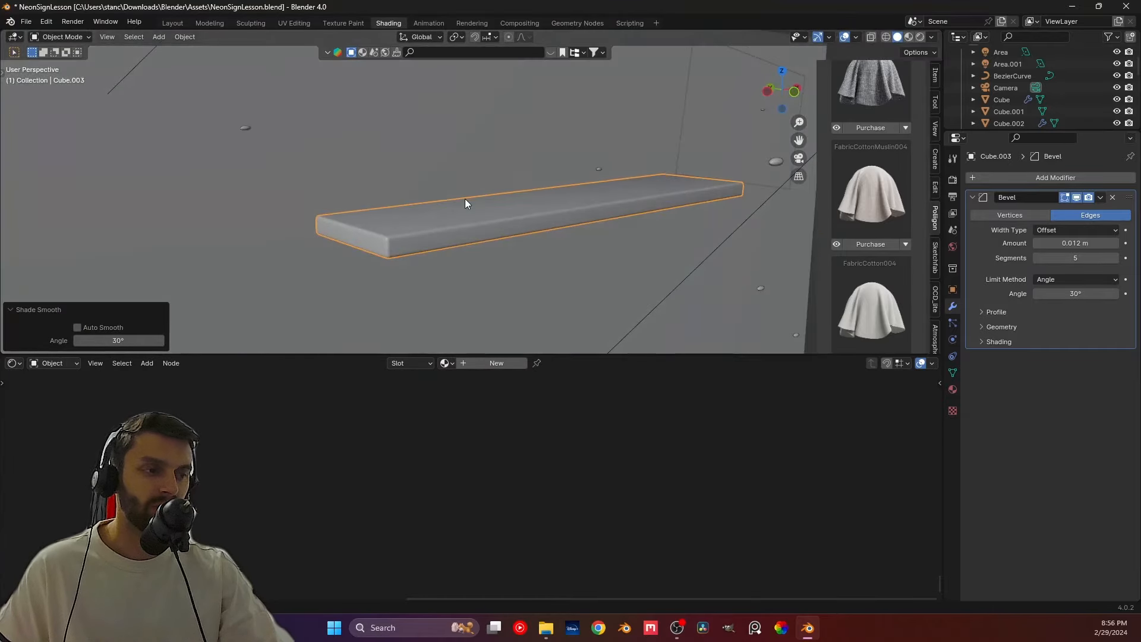
pyautogui.press('KP_1')
pyautogui.scroll(-4, 479, 203)
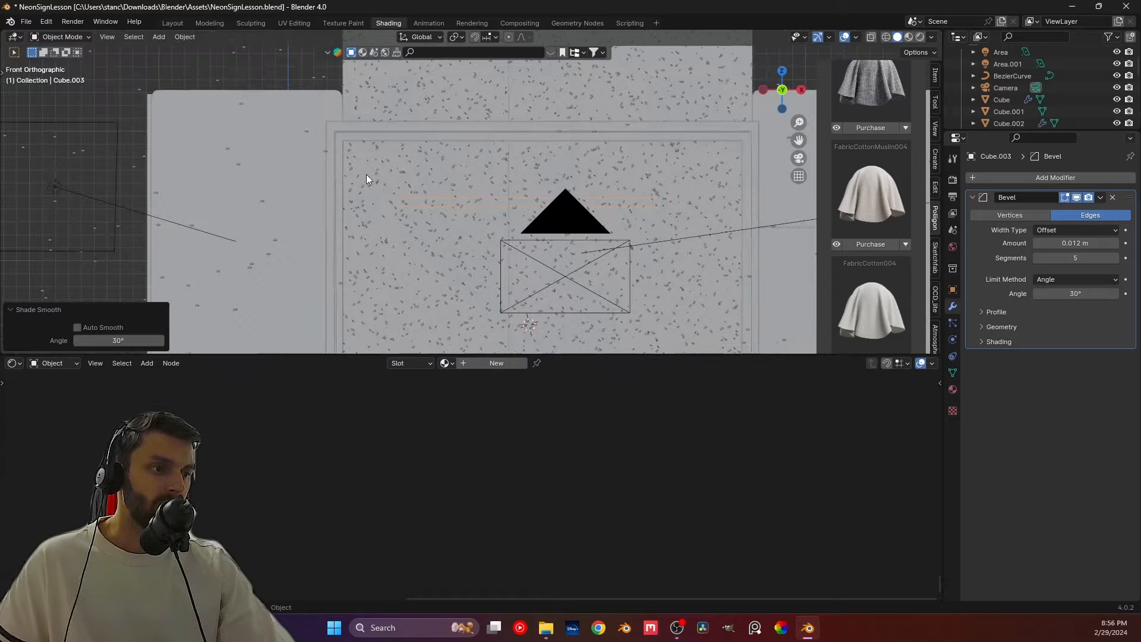
pyautogui.moveTo(267, 186); pyautogui.dragTo(489, 243, button='middle')
pyautogui.scroll(2, 476, 240)
pyautogui.moveTo(539, 246); pyautogui.dragTo(479, 255, button='middle')
pyautogui.hotkey('shift', 'a')
pyautogui.moveTo(479, 255)
pyautogui.click(529, 279)
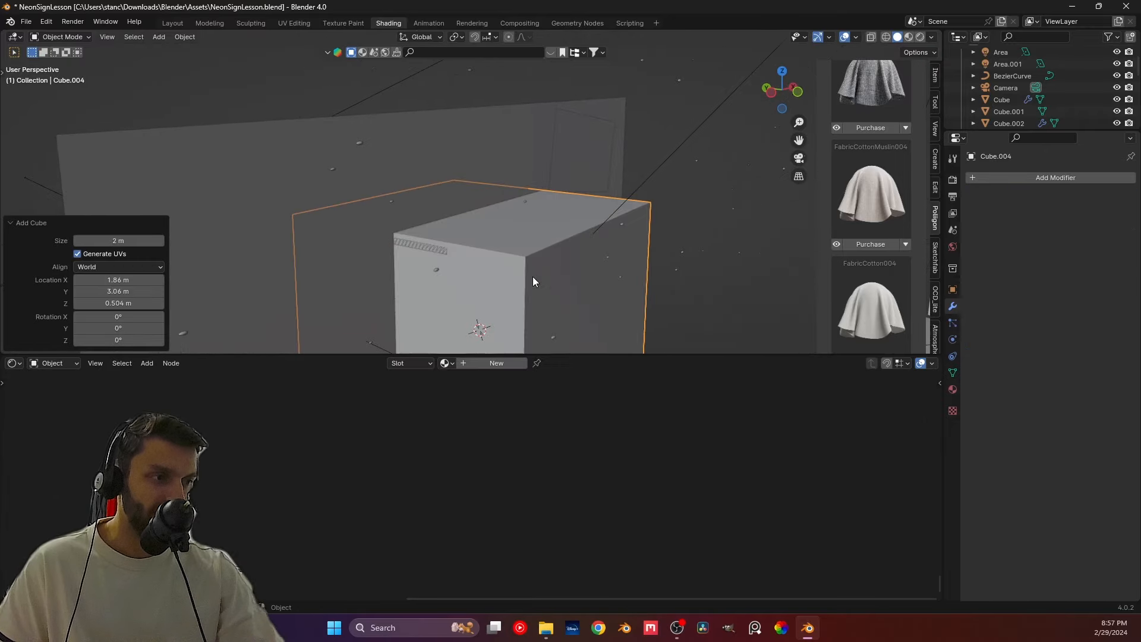
pyautogui.hotkey('ctrl', 'z')
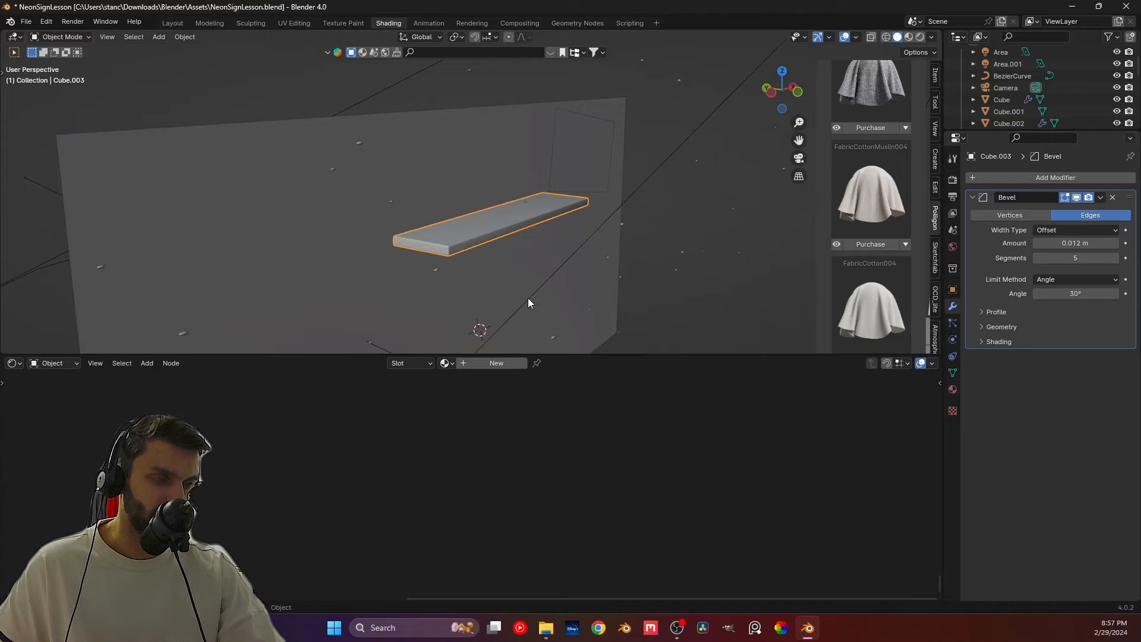
pyautogui.moveTo(530, 301); pyautogui.dragTo(555, 283, button='middle')
pyautogui.scroll(3, 520, 263)
pyautogui.hotkey('shift', 'a')
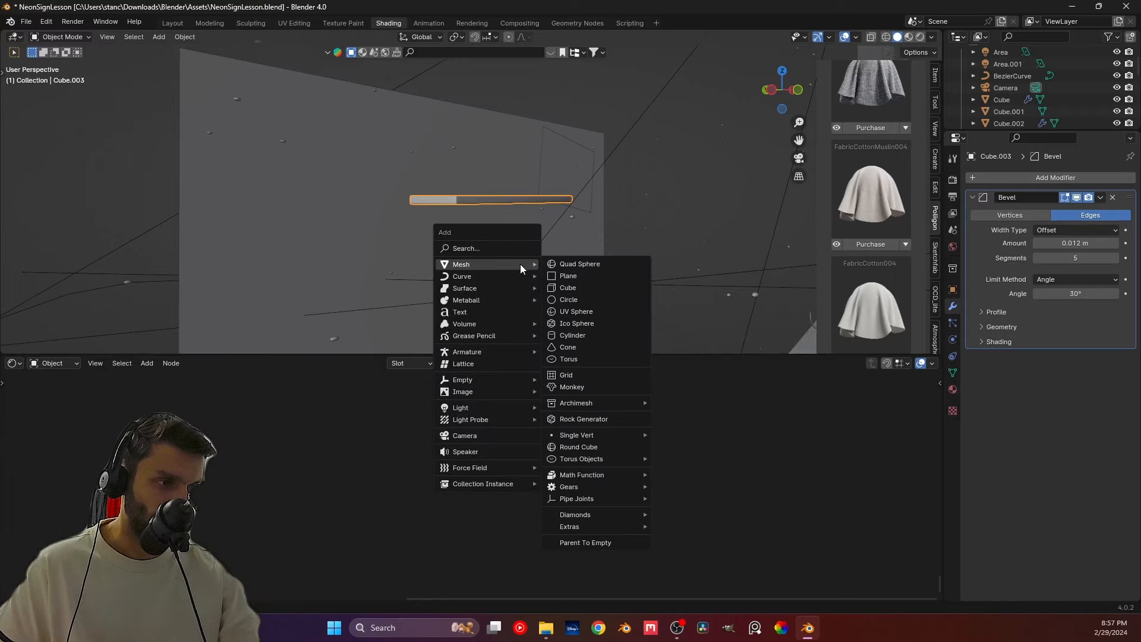
pyautogui.moveTo(516, 265)
pyautogui.click(586, 297)
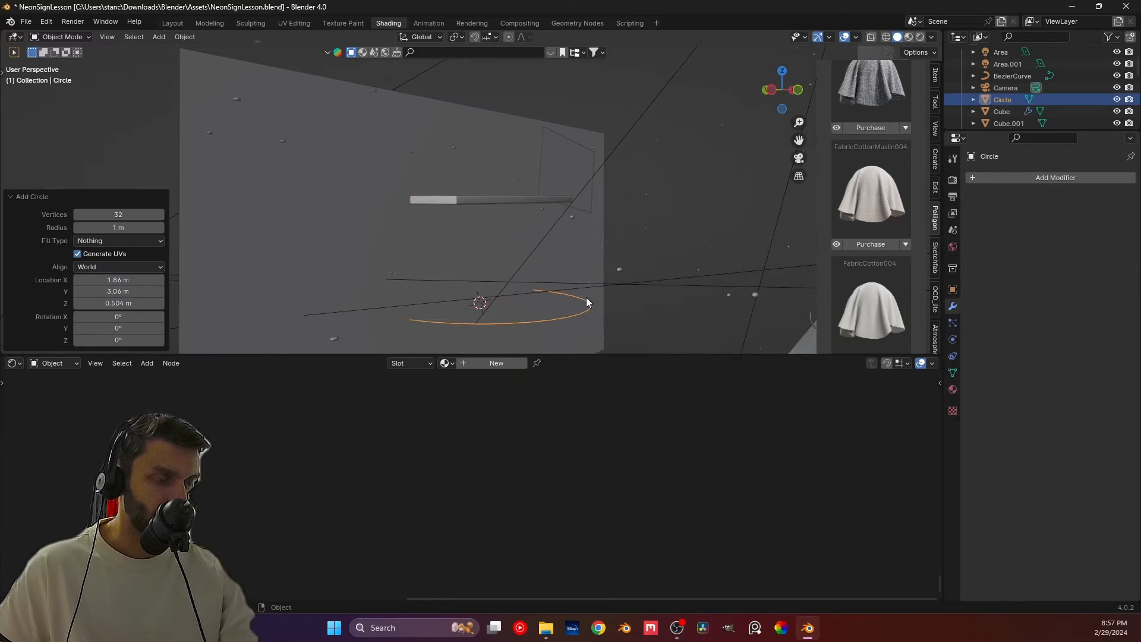
pyautogui.hotkey('ctrl', 'z')
# Step: Add a 2 m cube and raise it about 2.12 m along Z above the shelf slab
pyautogui.hotkey('shift', 'a')
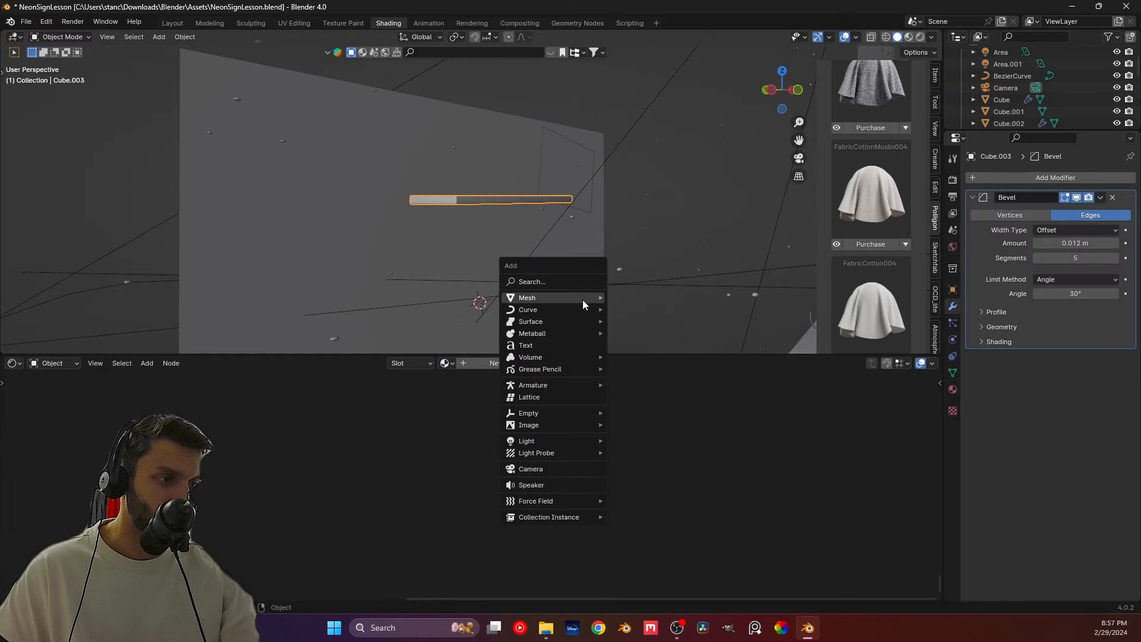
pyautogui.moveTo(582, 299)
pyautogui.click(639, 309)
pyautogui.press('g')
pyautogui.press('z')
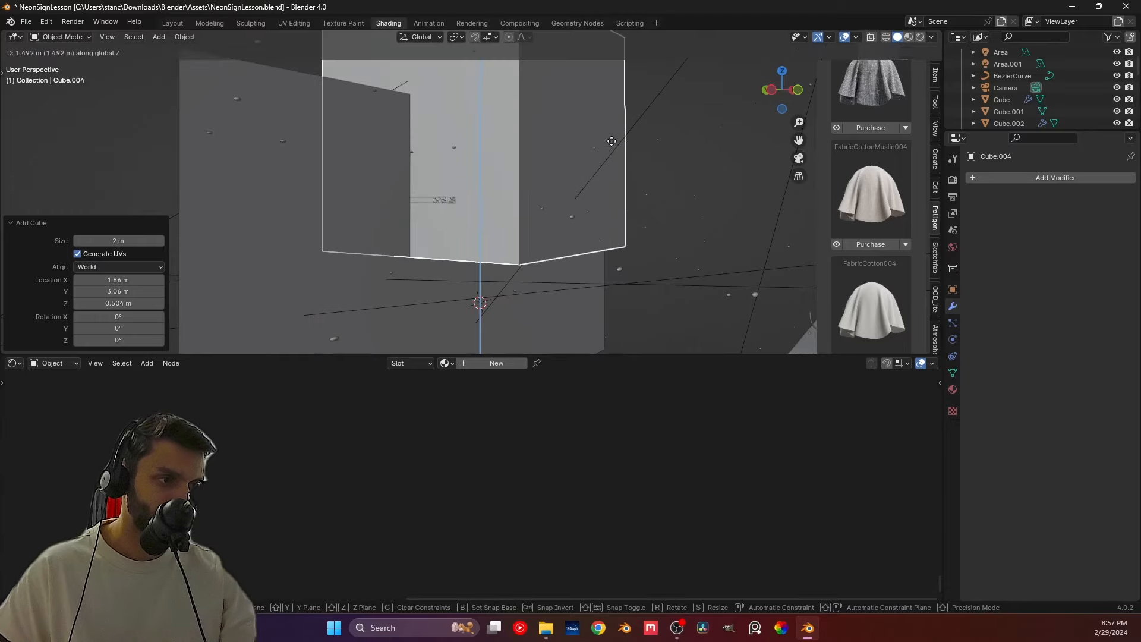
pyautogui.click(537, 143)
# Step: Move the new cube with snapping so its lower front corner sits on the slab's top front corner
pyautogui.scroll(2, 538, 140)
pyautogui.moveTo(526, 156); pyautogui.dragTo(509, 198, button='middle')
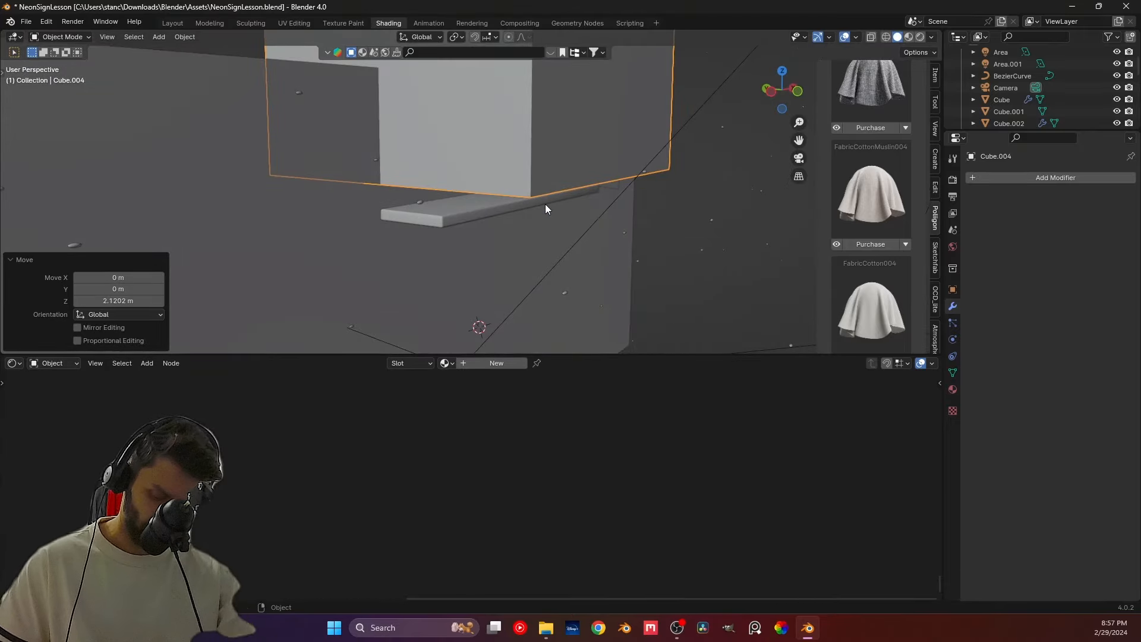
pyautogui.press('g')
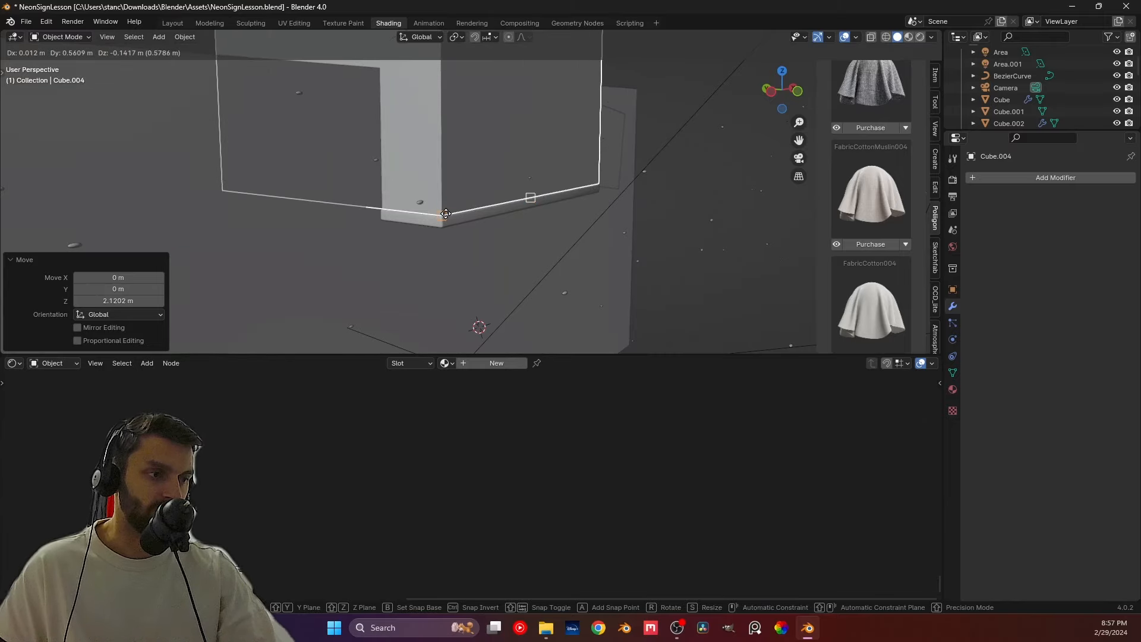
pyautogui.click(446, 213)
pyautogui.press('s')
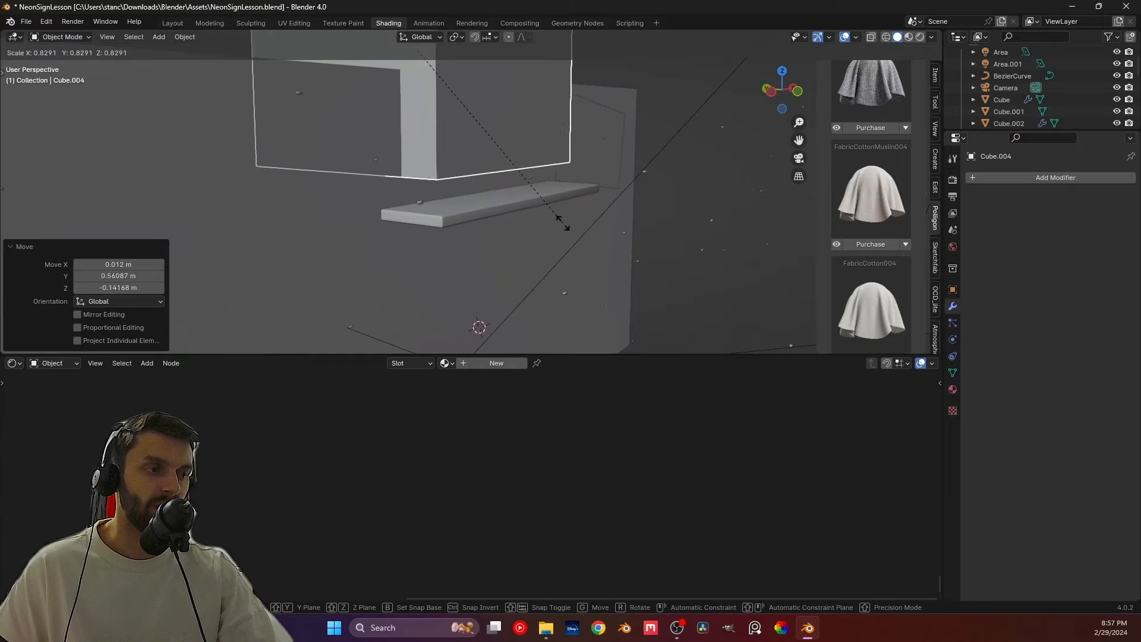
pyautogui.press('Escape')
# Step: Snap the 3D cursor to the cube's lower front corner vertex and return to Object Mode
pyautogui.press('Tab')
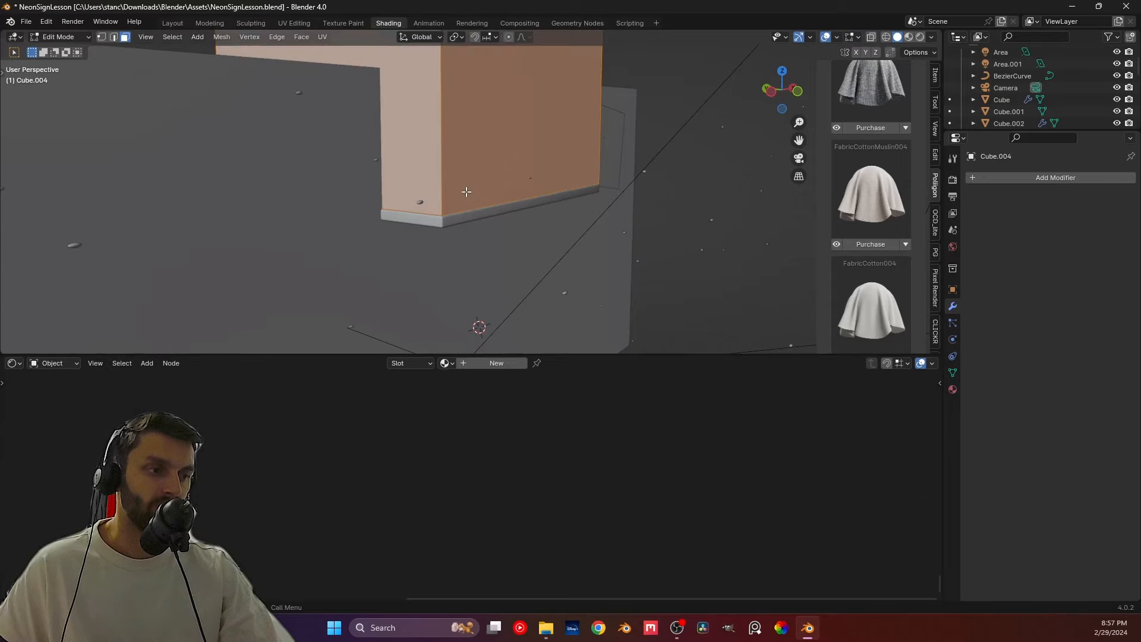
pyautogui.press('1')
pyautogui.click(466, 231)
pyautogui.hotkey('shift', 's')
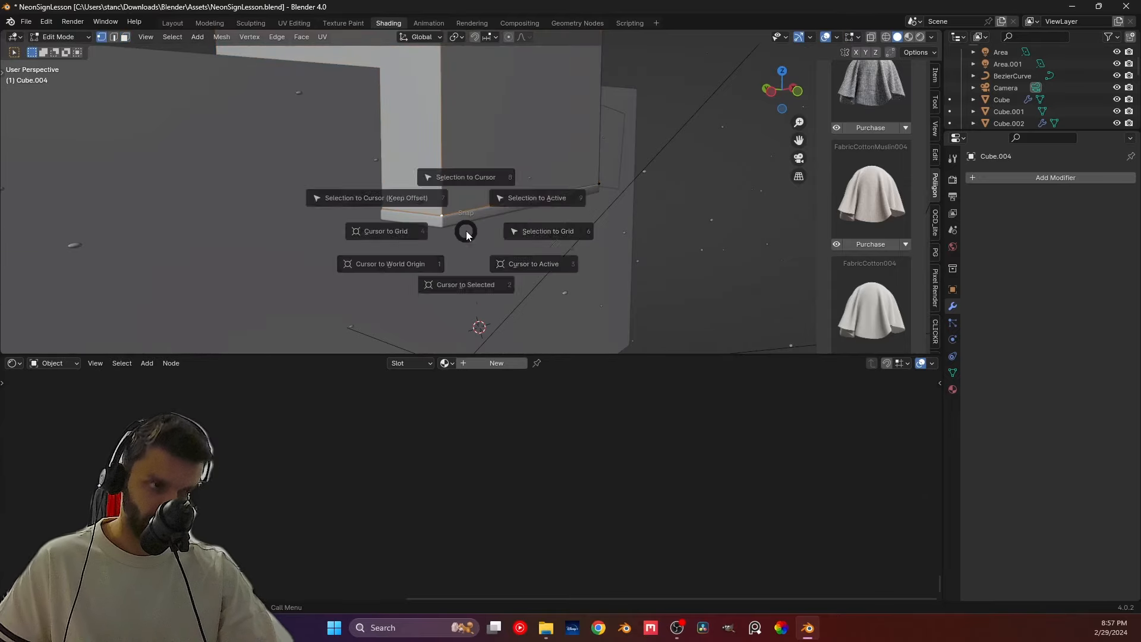
pyautogui.click(466, 297)
pyautogui.press('Tab')
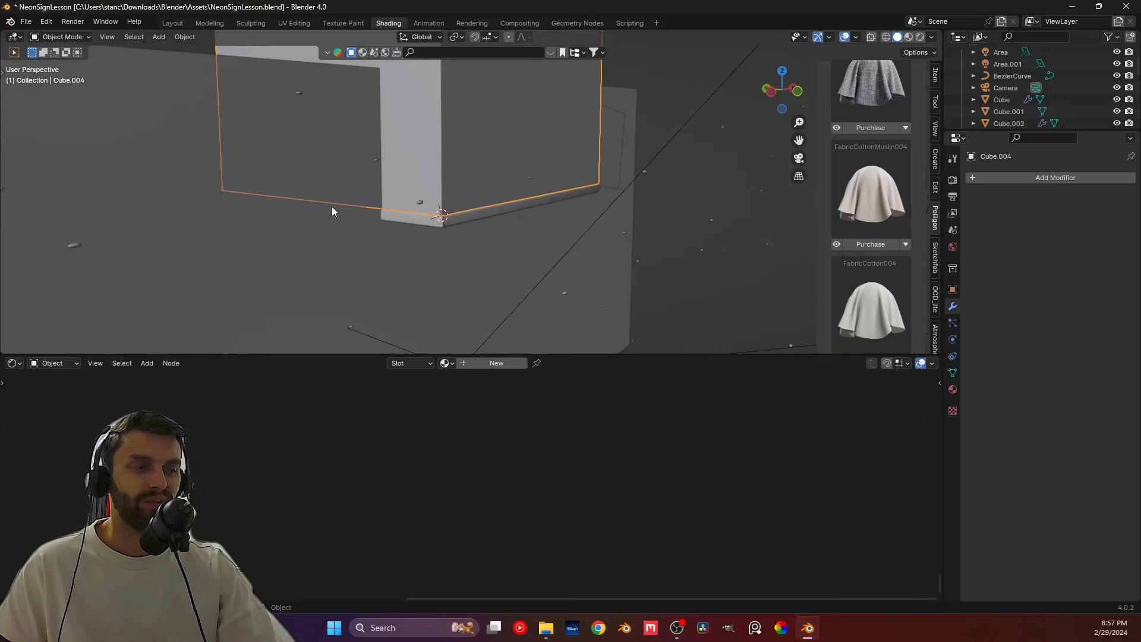
# Step: Set the cube's origin to the 3D cursor at its lower front corner
pyautogui.rightClick(472, 219)
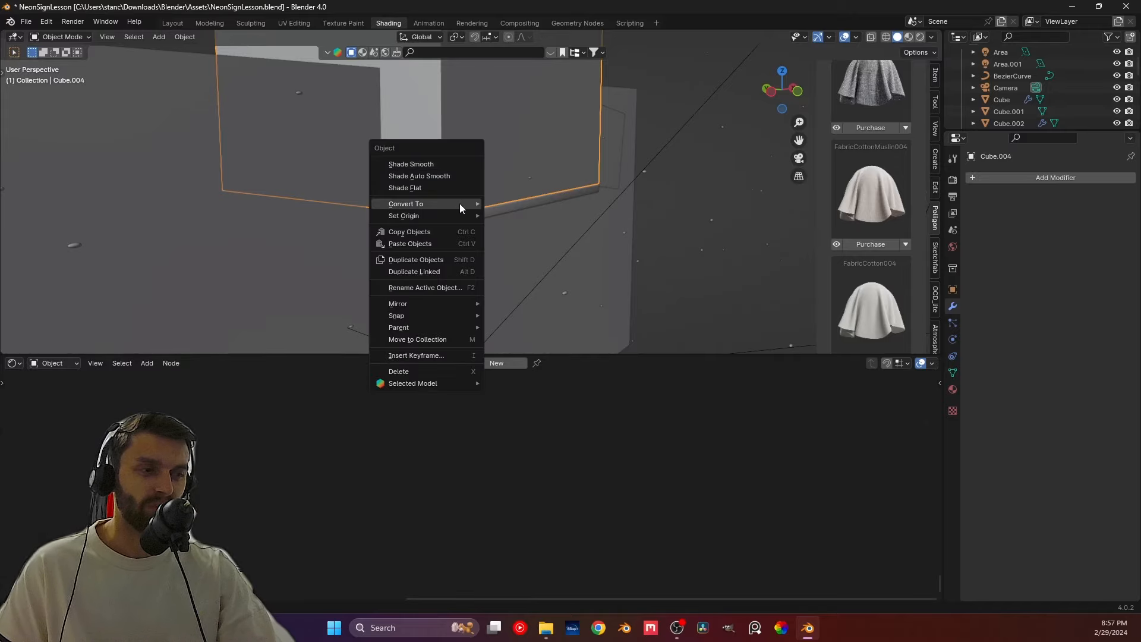
pyautogui.moveTo(454, 216)
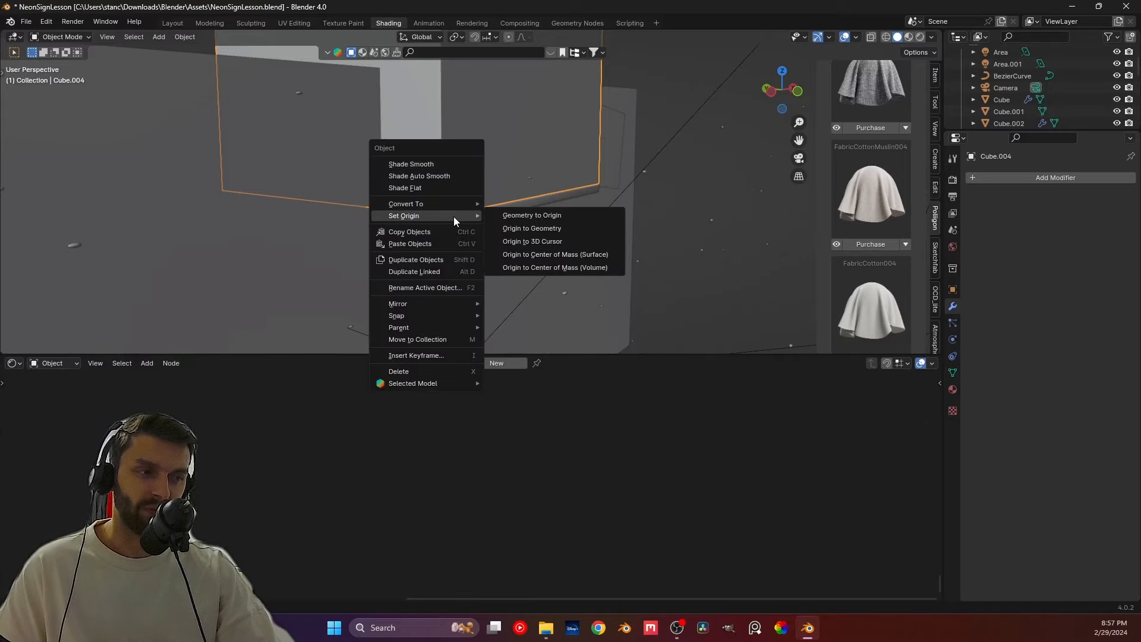
pyautogui.click(542, 240)
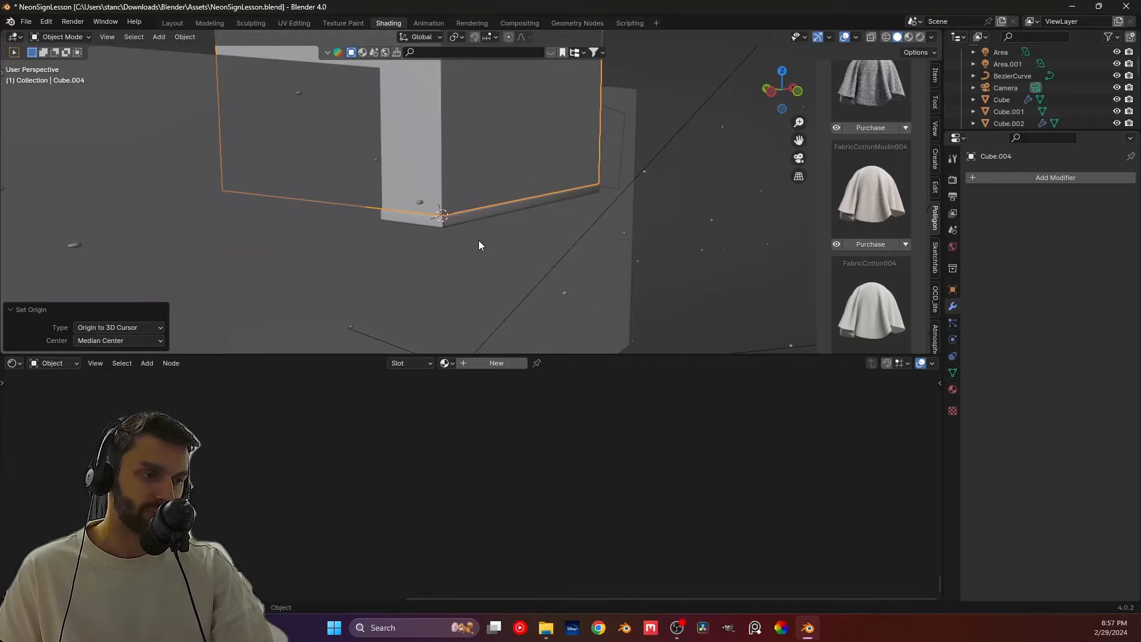
# Step: Scale the cube uniformly to 0.118, and stretch it along Z by a factor of 1.711
pyautogui.press('s')
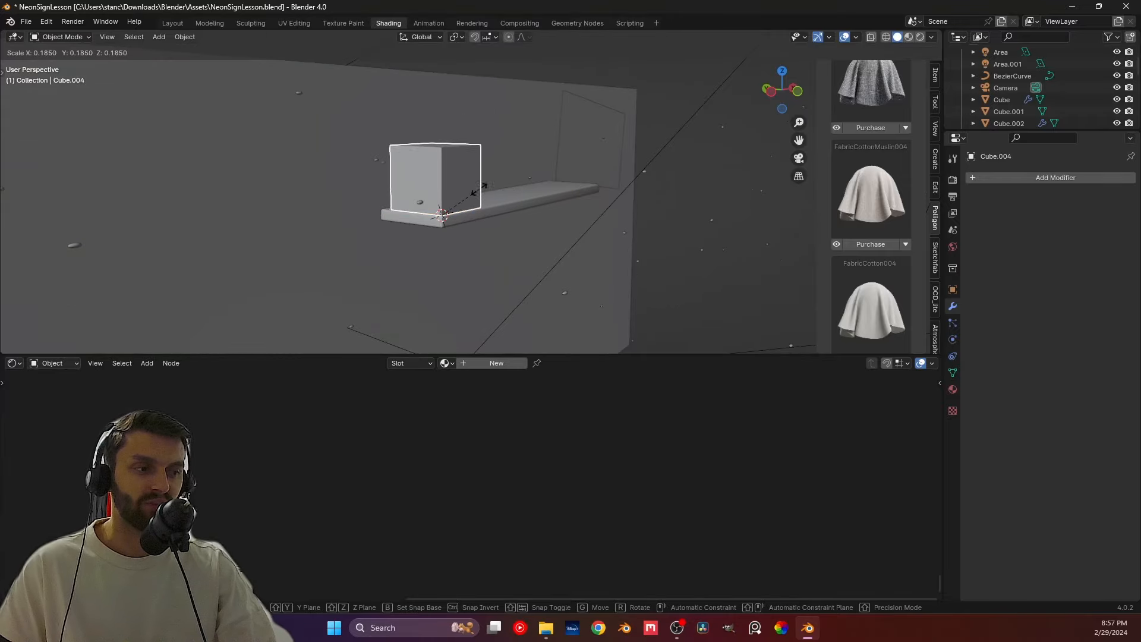
pyautogui.click(457, 195)
pyautogui.moveTo(378, 213); pyautogui.dragTo(440, 272, button='middle')
pyautogui.moveTo(569, 285); pyautogui.dragTo(535, 255, button='middle')
pyautogui.press('s')
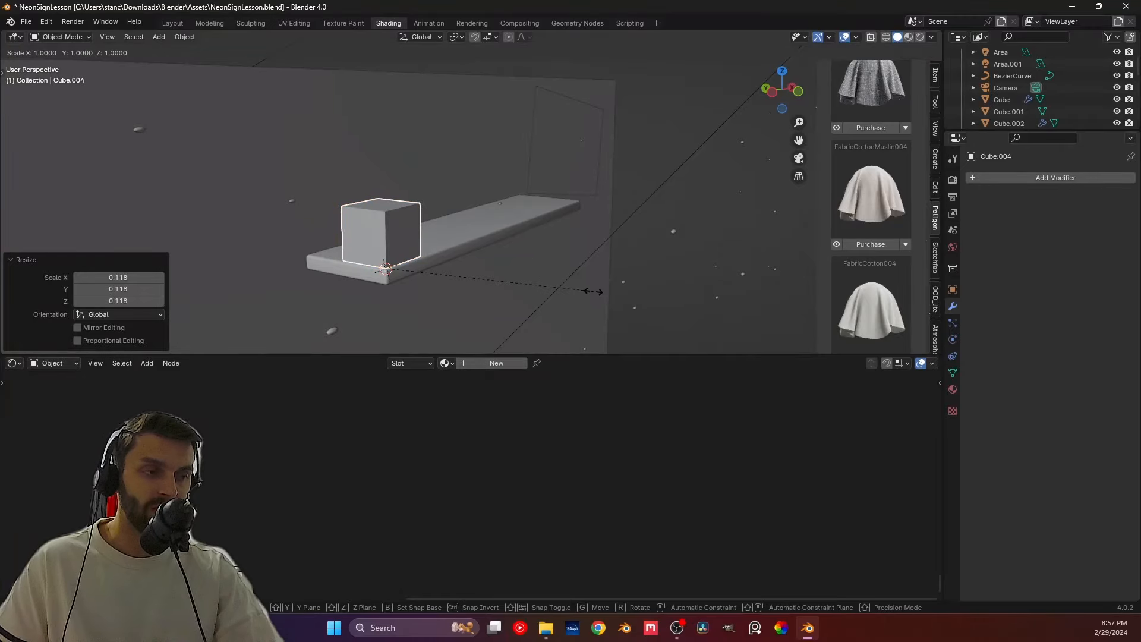
pyautogui.press('z')
pyautogui.click(670, 320)
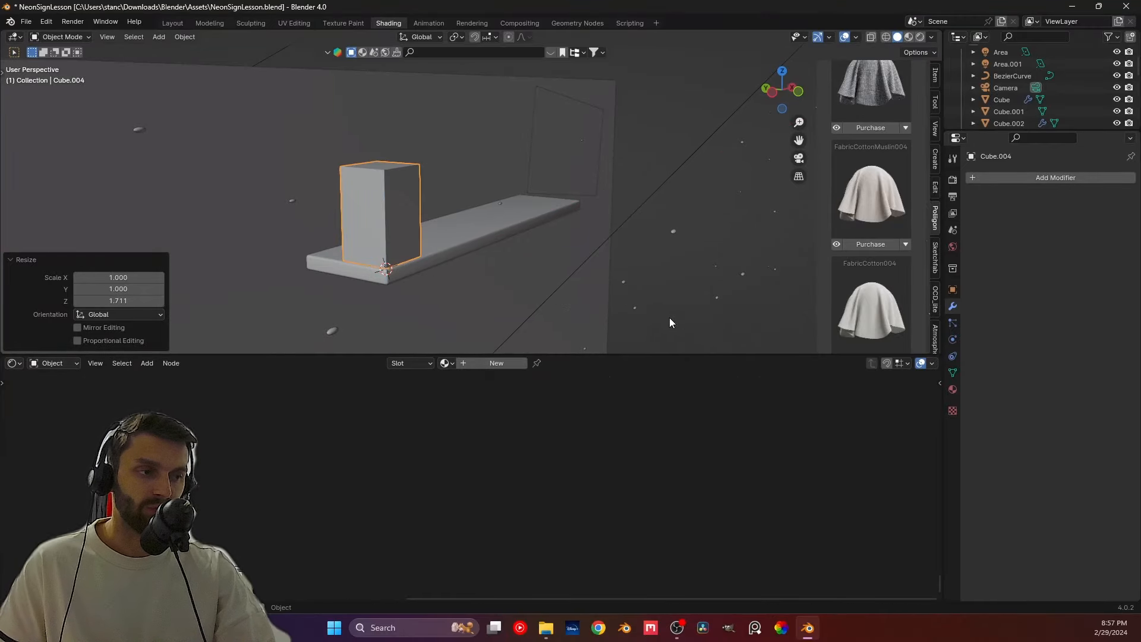
# Step: Apply the scale transform to the tall box on the shelf
pyautogui.moveTo(670, 320); pyautogui.dragTo(604, 267, button='middle')
pyautogui.moveTo(315, 251); pyautogui.dragTo(516, 205, button='middle')
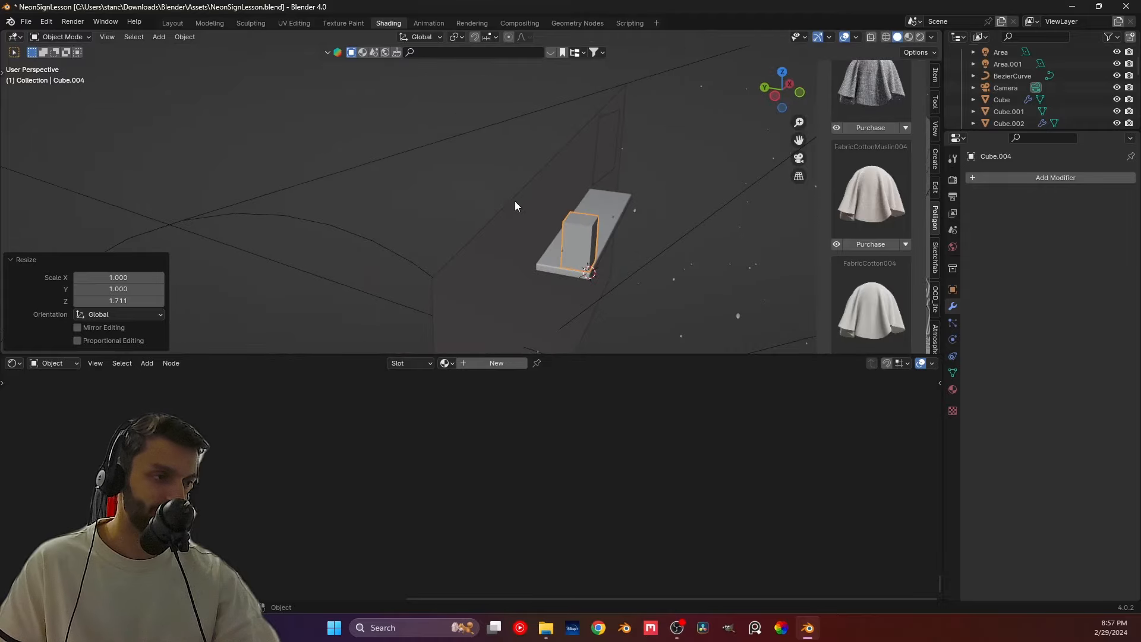
pyautogui.scroll(-1, 512, 208)
pyautogui.scroll(2, 535, 220)
pyautogui.moveTo(569, 236); pyautogui.dragTo(495, 198, button='middle')
pyautogui.hotkey('ctrl', 'a')
pyautogui.click(578, 200)
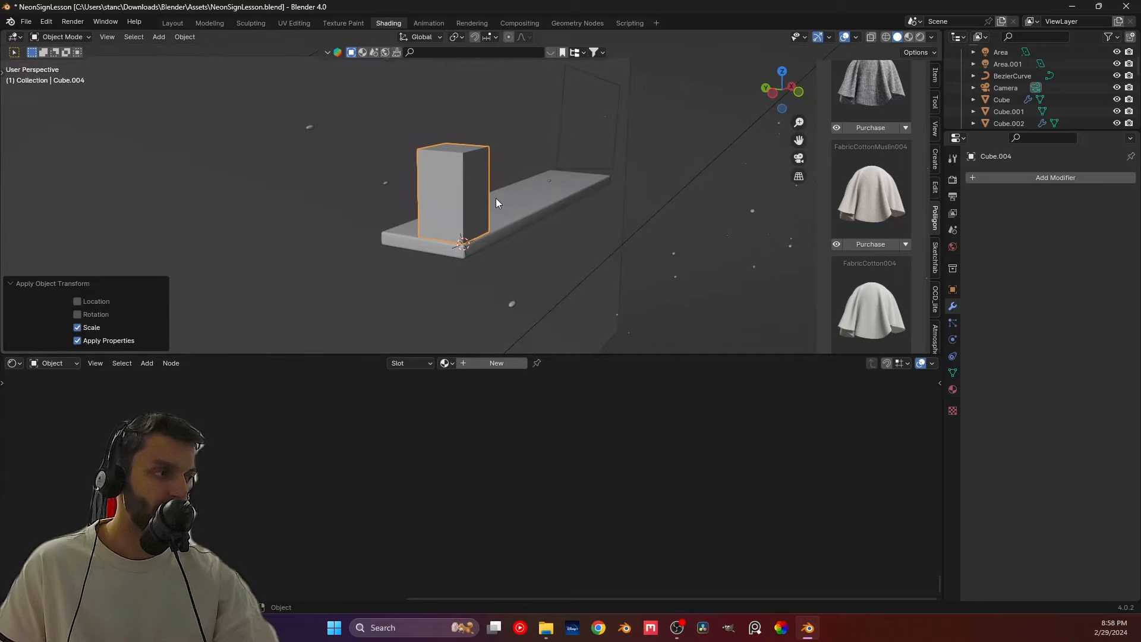
# Step: Add a Bevel modifier to the box with an amount of 0.008 m
pyautogui.click(985, 178)
pyautogui.moveTo(985, 181)
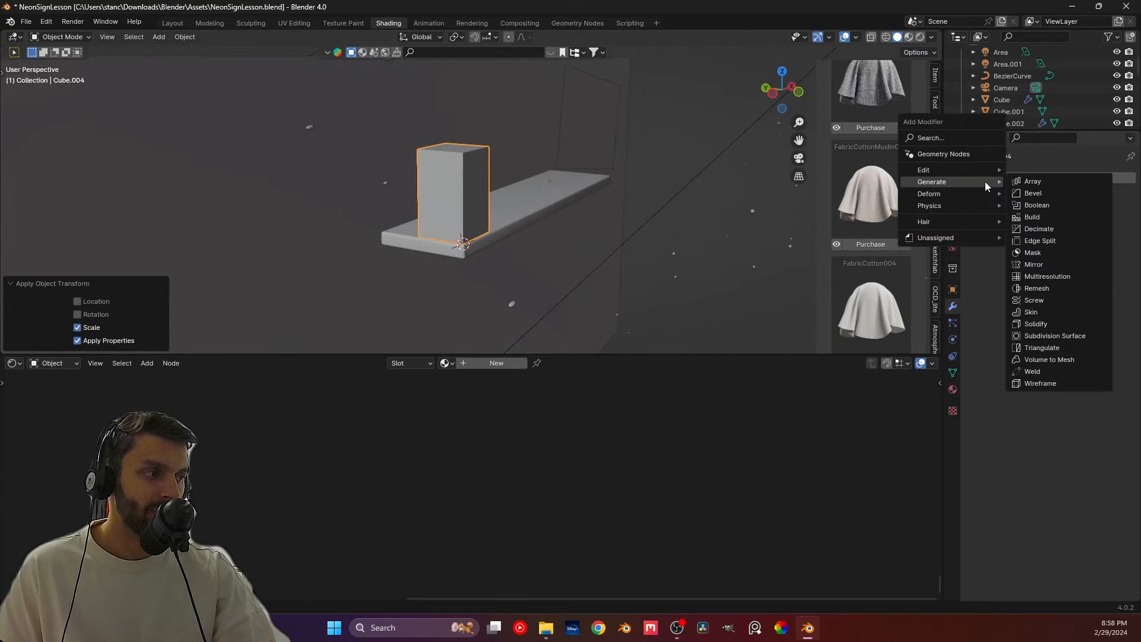
pyautogui.click(1023, 189)
pyautogui.scroll(2, 620, 180)
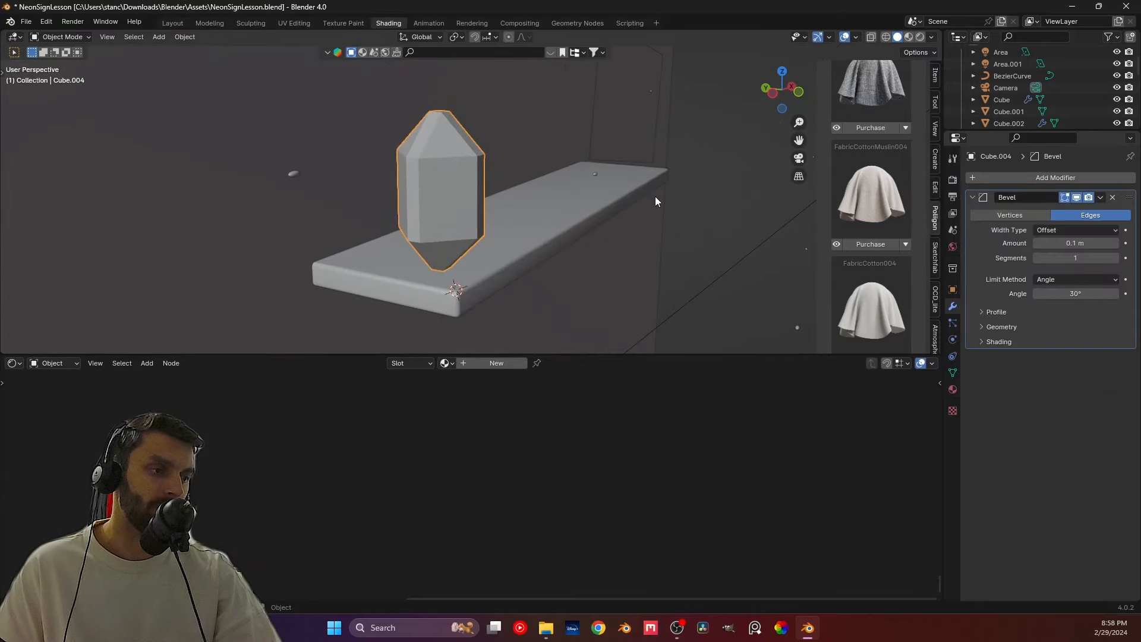
pyautogui.moveTo(1093, 244); pyautogui.dragTo(1040, 243)
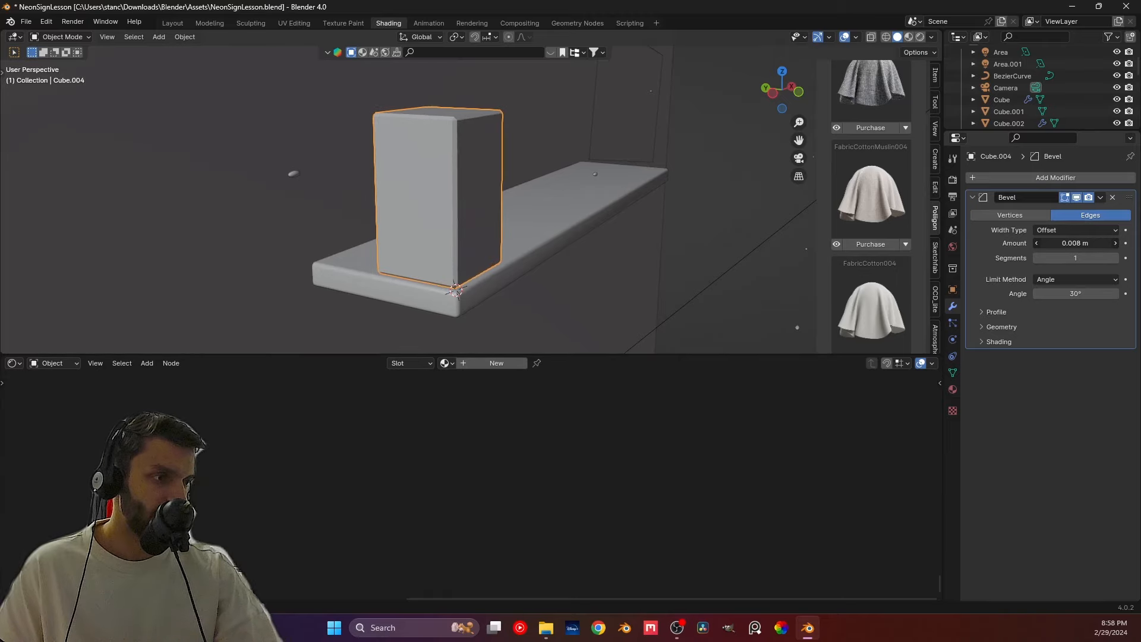
pyautogui.click(1117, 243)
pyautogui.click(1117, 243)
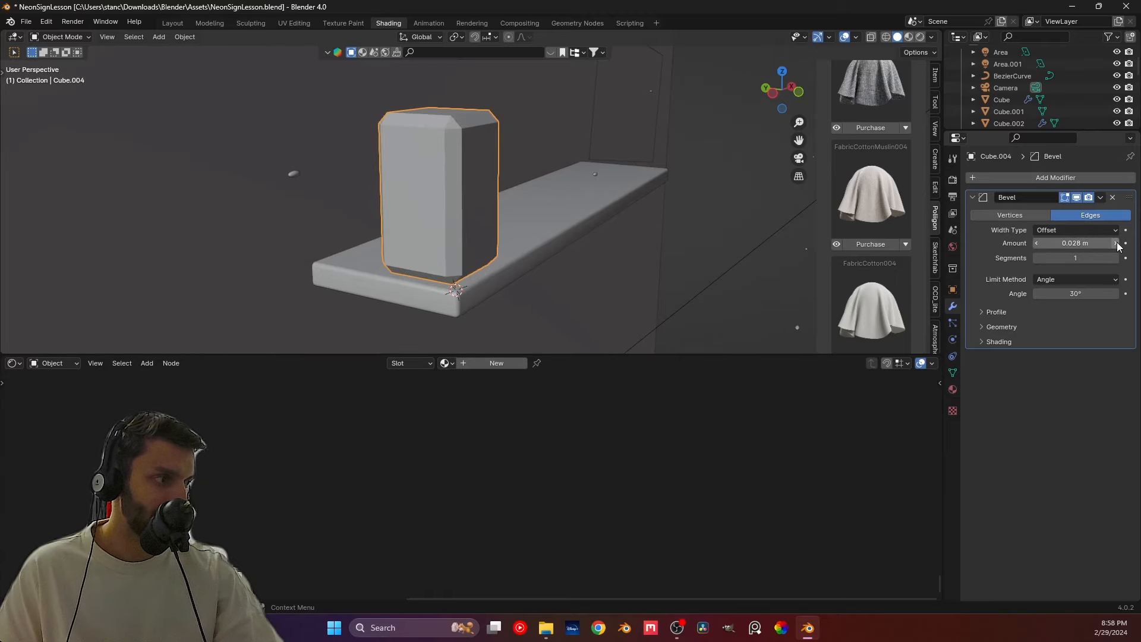
pyautogui.hotkey('ctrl', 'z')
pyautogui.hotkey('ctrl', 'z')
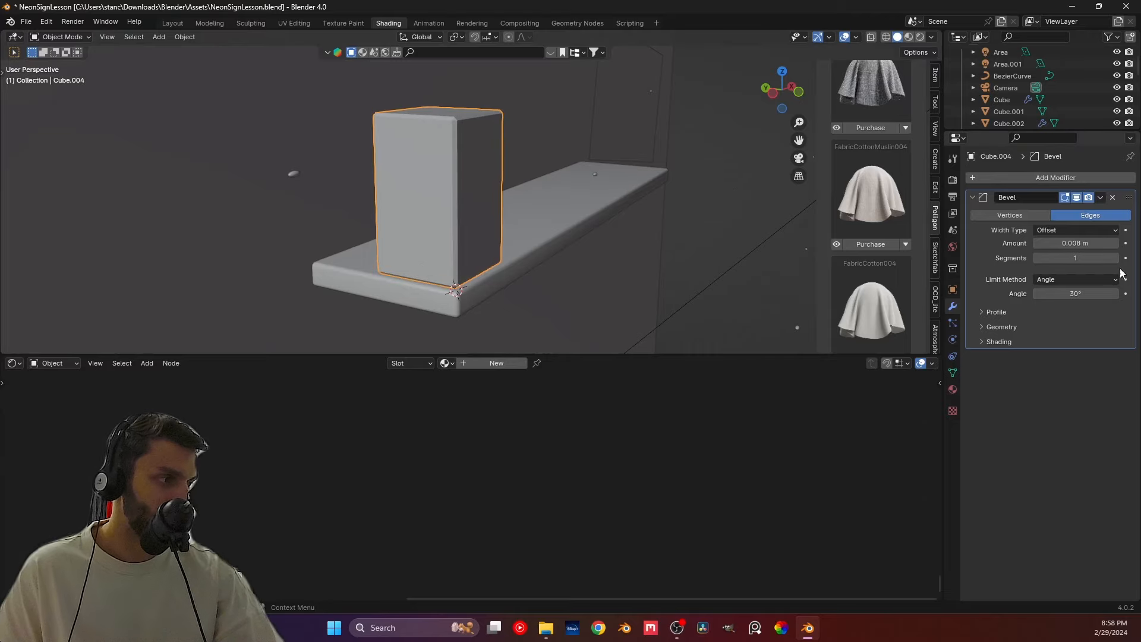
# Step: Set the box's bevel to 4 segments and apply Shade Smooth to the box
pyautogui.click(1116, 258)
pyautogui.click(1115, 258)
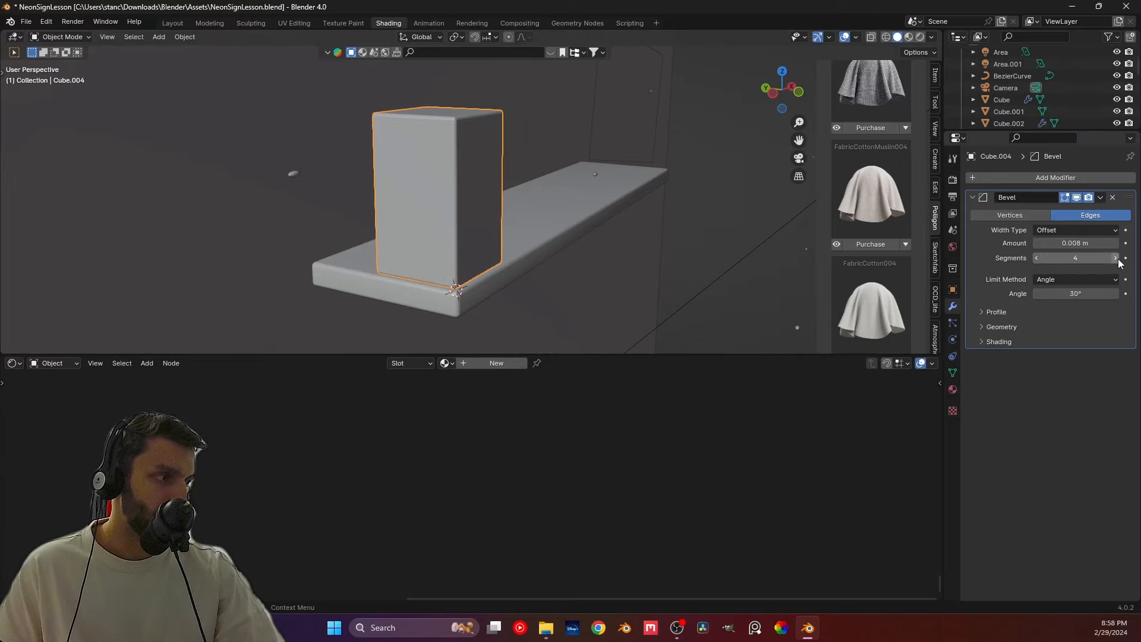
pyautogui.rightClick(423, 103)
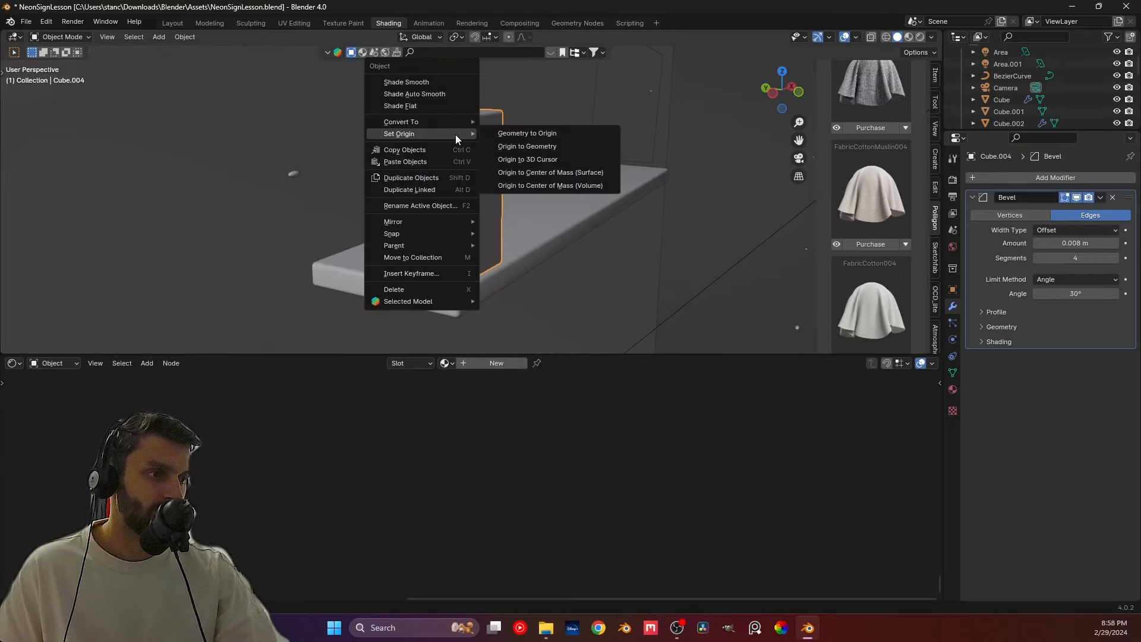
pyautogui.click(427, 89)
# Step: Refine the box's bevel to an amount of 0.003 m with 5 segments
pyautogui.scroll(5, 448, 183)
pyautogui.keyDown('shift'); pyautogui.moveTo(480, 130); pyautogui.dragTo(412, 179, button='middle'); pyautogui.keyUp('shift')
pyautogui.moveTo(1076, 243); pyautogui.dragTo(1048, 244)
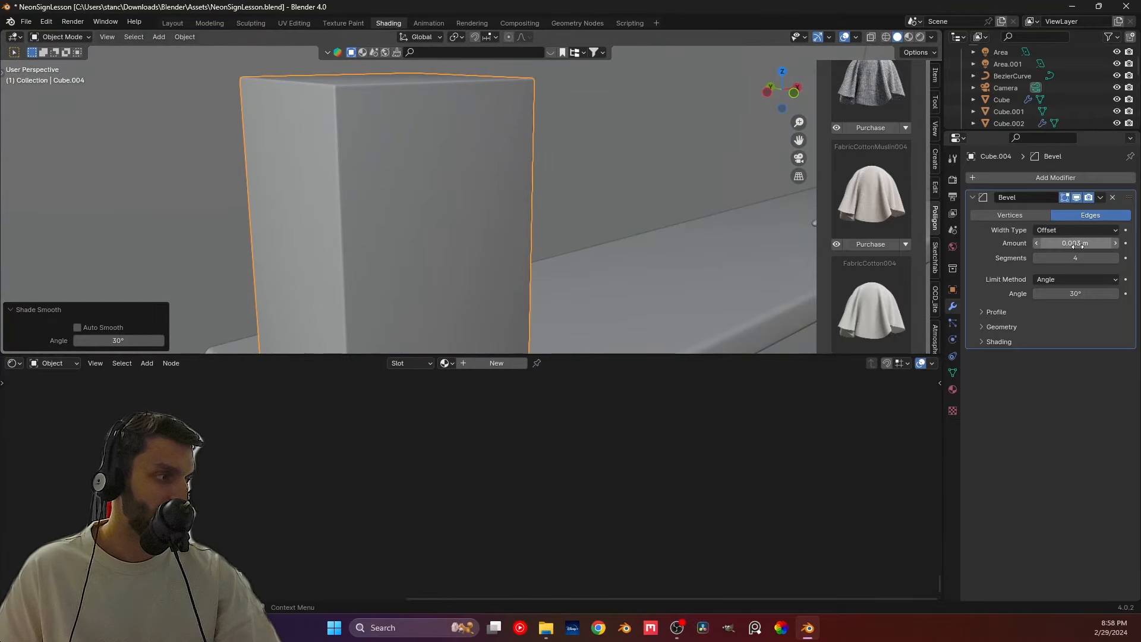
pyautogui.click(1114, 258)
# Step: Unwrap all of the box's faces in Edit Mode with Smart UV Project at a 66° angle limit, and return to Object Mode
pyautogui.moveTo(415, 141); pyautogui.dragTo(438, 137, button='middle')
pyautogui.click(437, 137)
pyautogui.press('Tab')
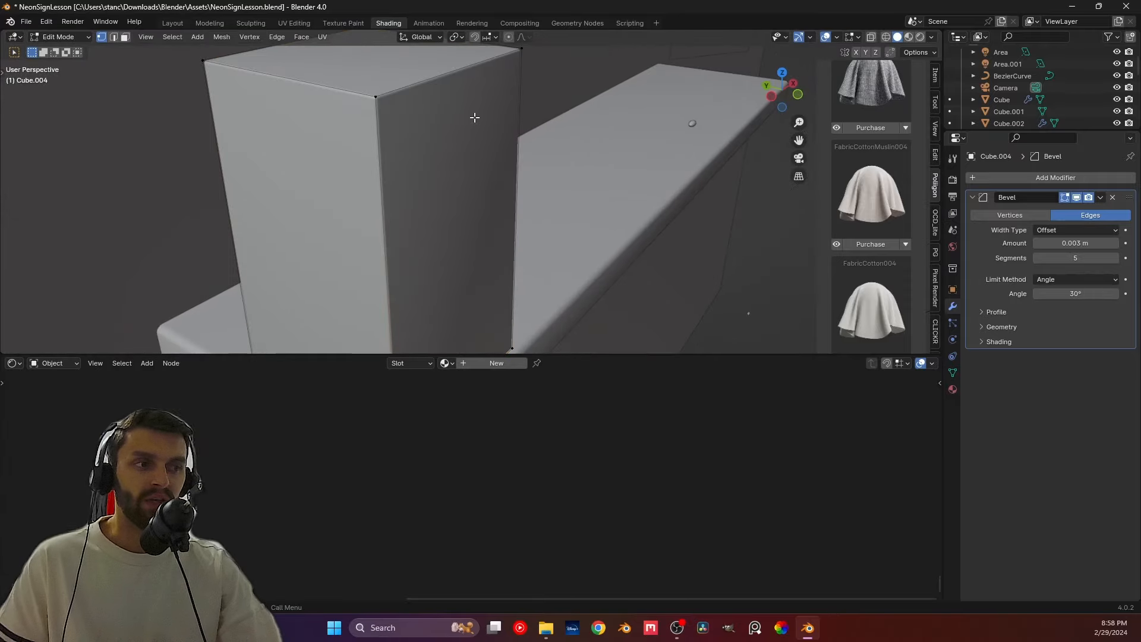
pyautogui.scroll(-3, 473, 117)
pyautogui.press('a')
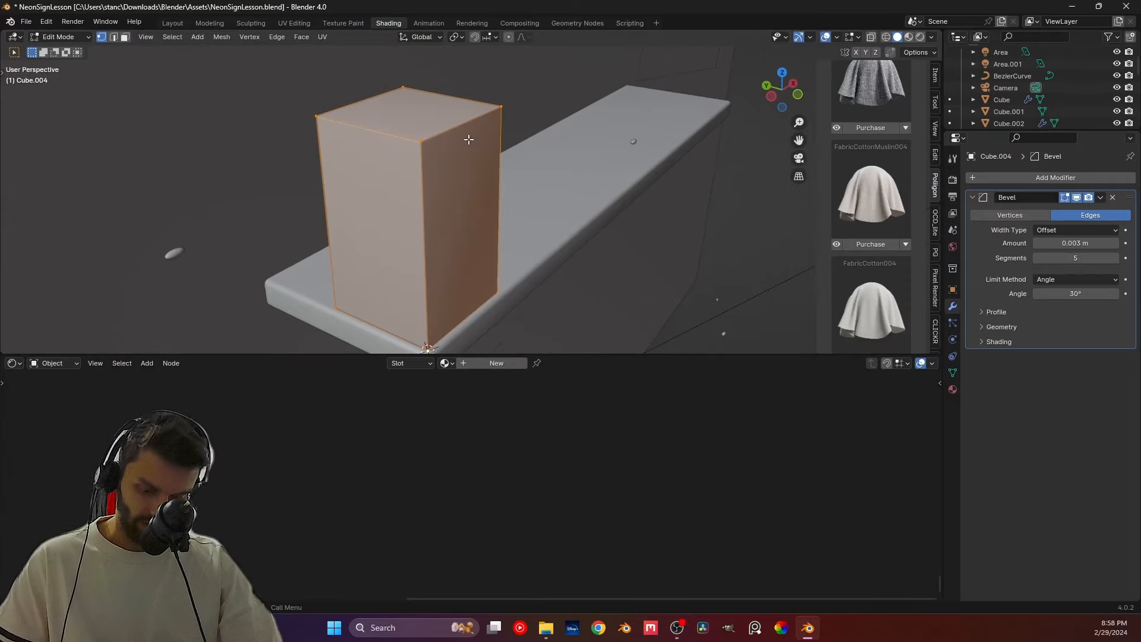
pyautogui.press('u')
pyautogui.click(429, 154)
pyautogui.click(431, 261)
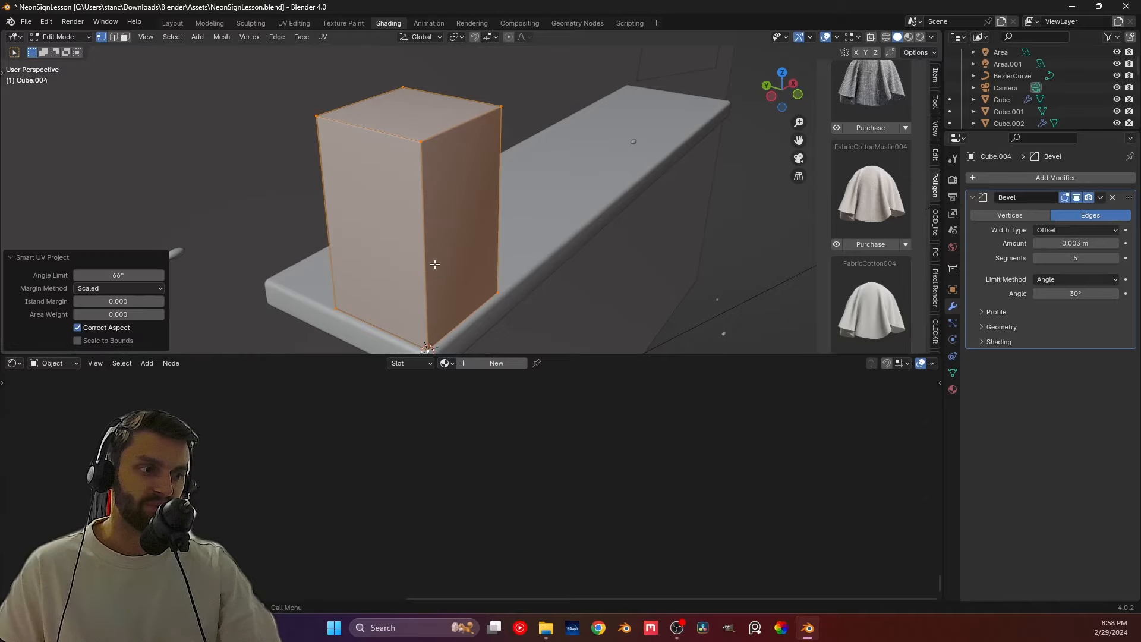
pyautogui.scroll(-3, 416, 205)
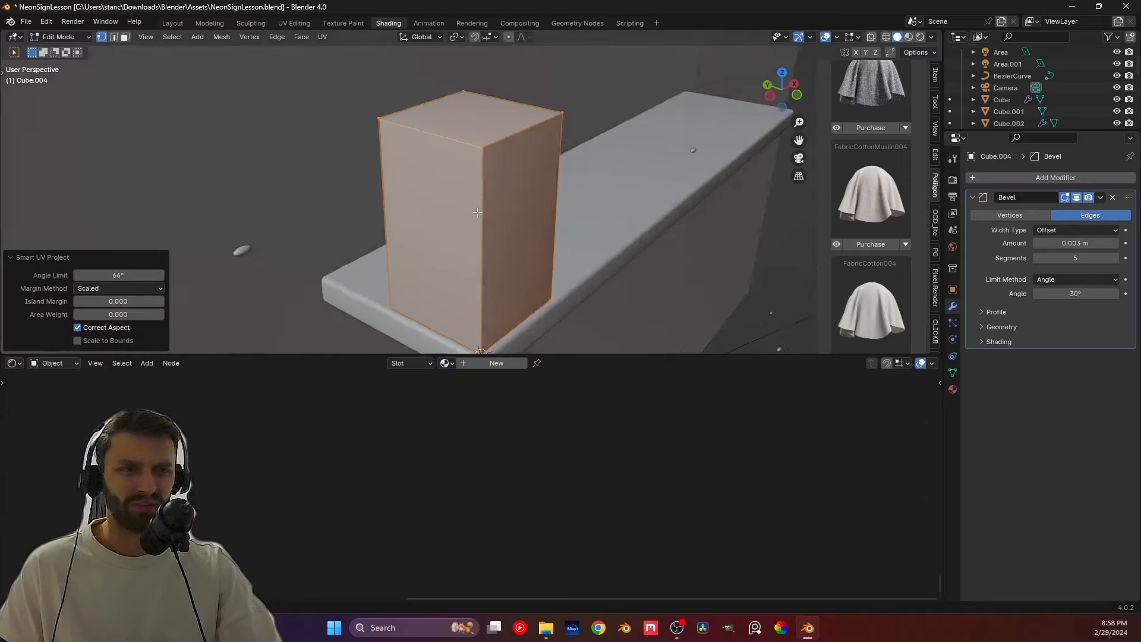
pyautogui.press('Tab')
# Step: Switch the viewport to Material Preview shading and save the file
pyautogui.scroll(-2, 476, 202)
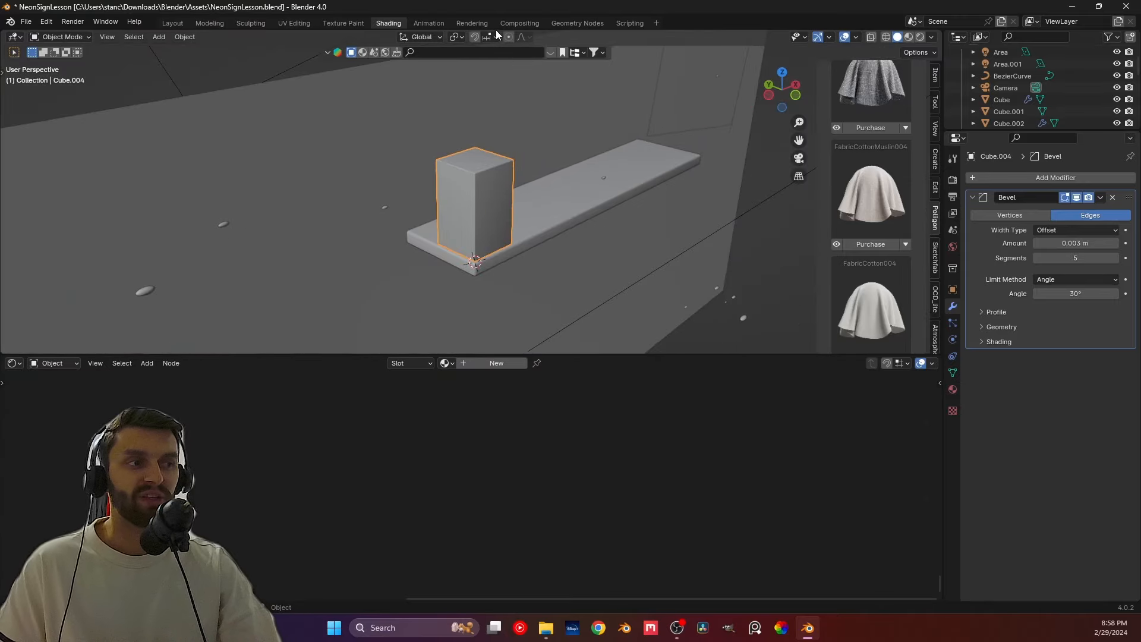
pyautogui.click(908, 37)
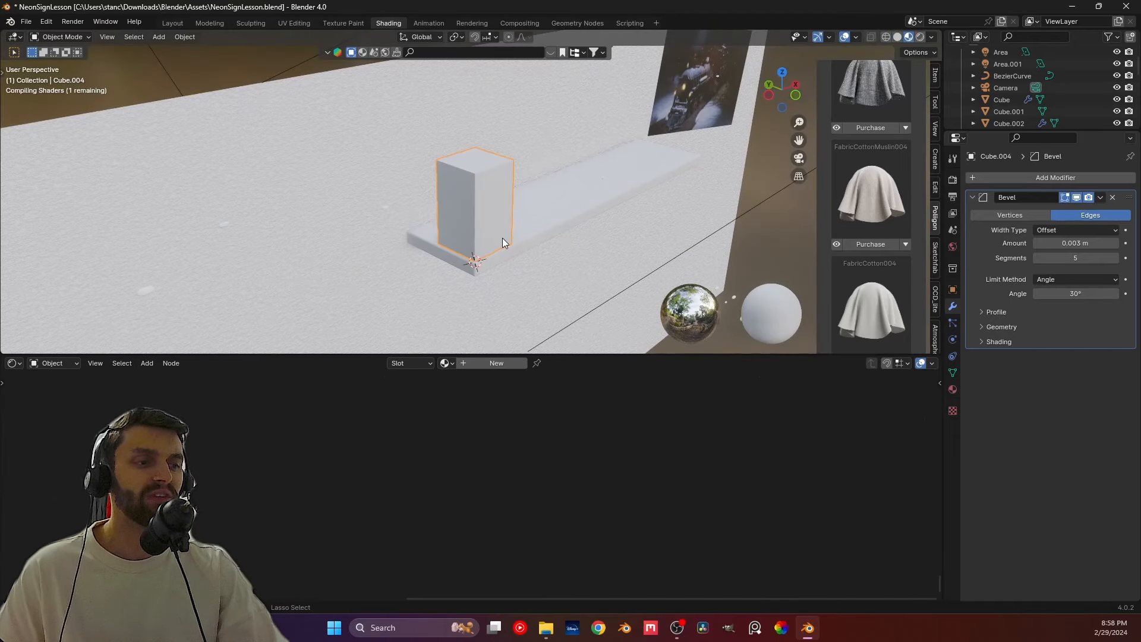
pyautogui.hotkey('ctrl', 's')
pyautogui.scroll(-4, 502, 239)
pyautogui.moveTo(502, 241); pyautogui.dragTo(430, 224, button='middle')
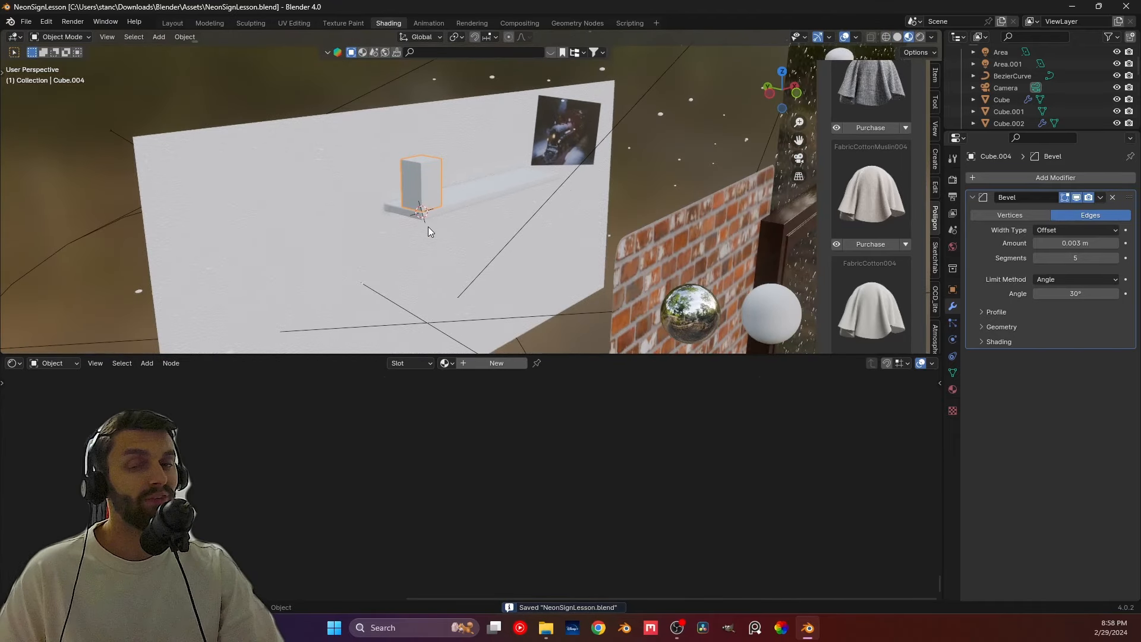
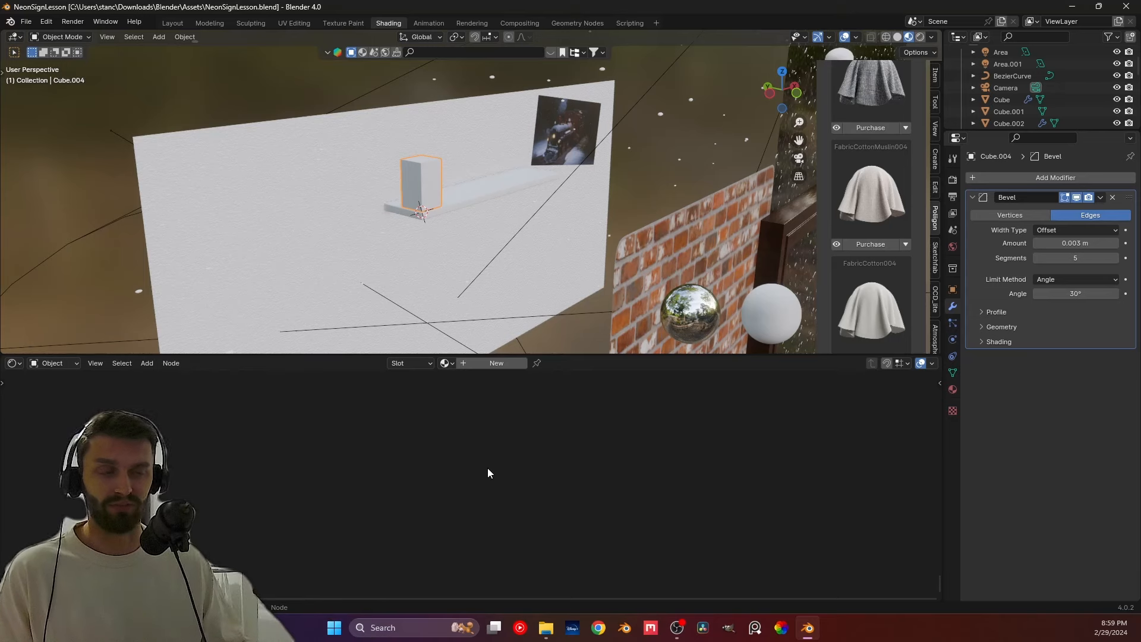
# Step: Create a new material for the box and name it Funko POP1
pyautogui.click(476, 365)
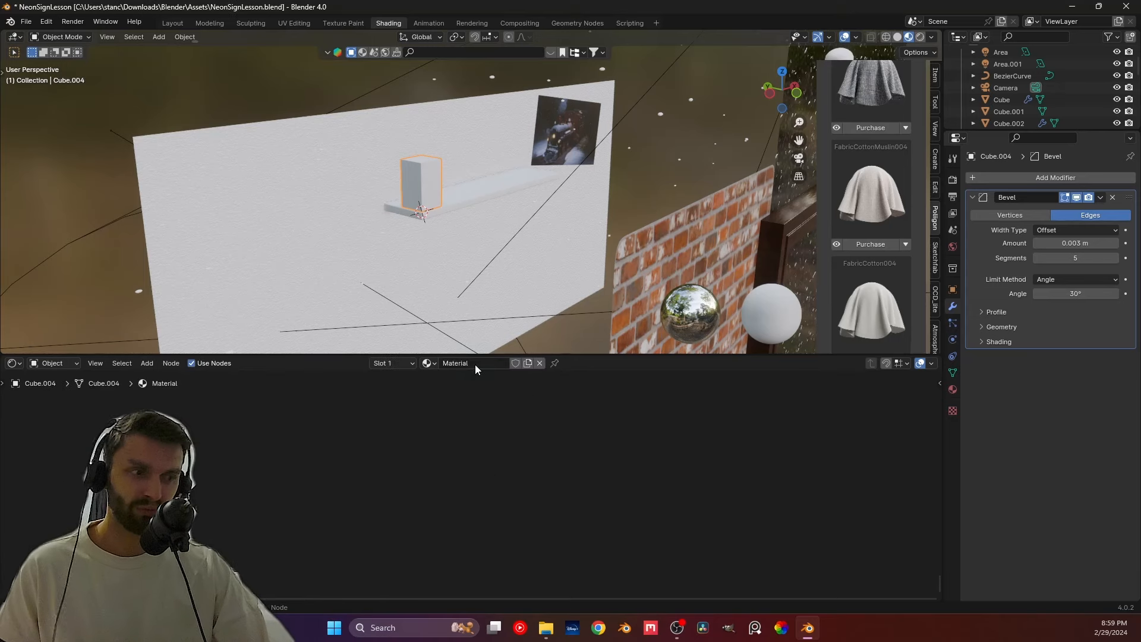
pyautogui.write('Funko')
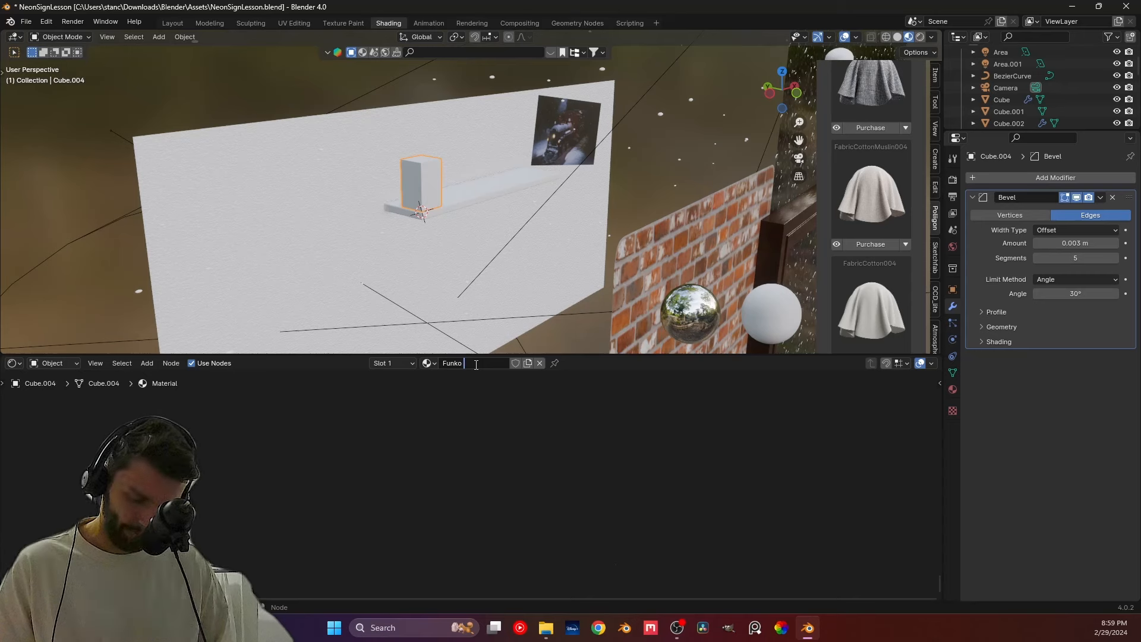
pyautogui.write(' POP1')
pyautogui.press('Return')
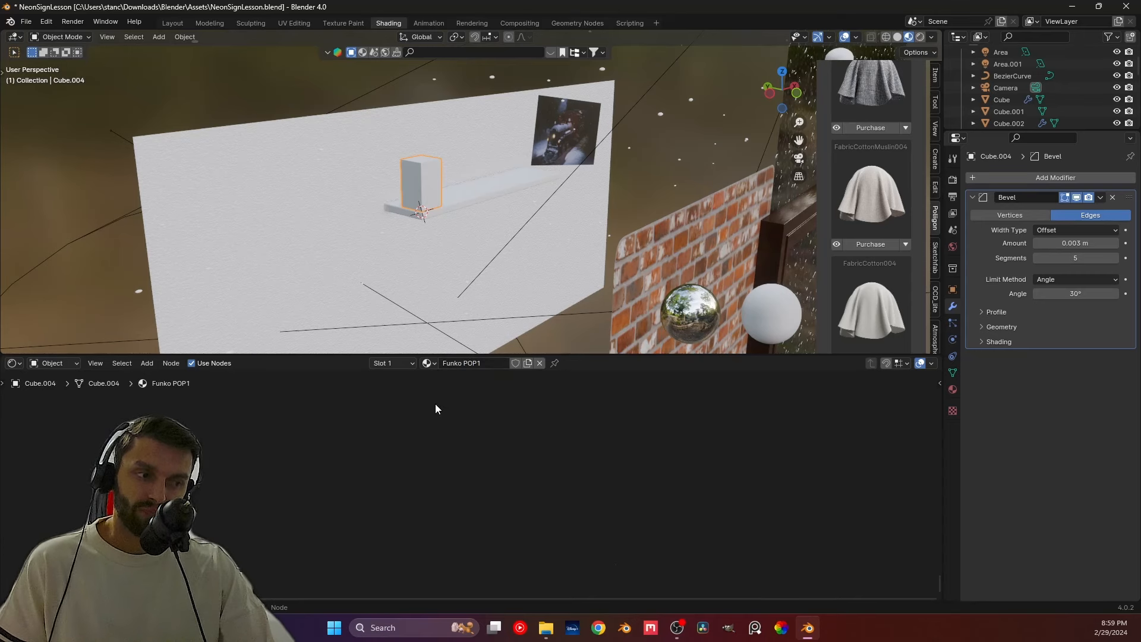
# Step: Add an Image Texture node beside the Principled BSDF in the Funko POP1 material
pyautogui.scroll(-4, 435, 404)
pyautogui.moveTo(435, 404); pyautogui.dragTo(422, 483, button='middle')
pyautogui.scroll(2, 422, 476)
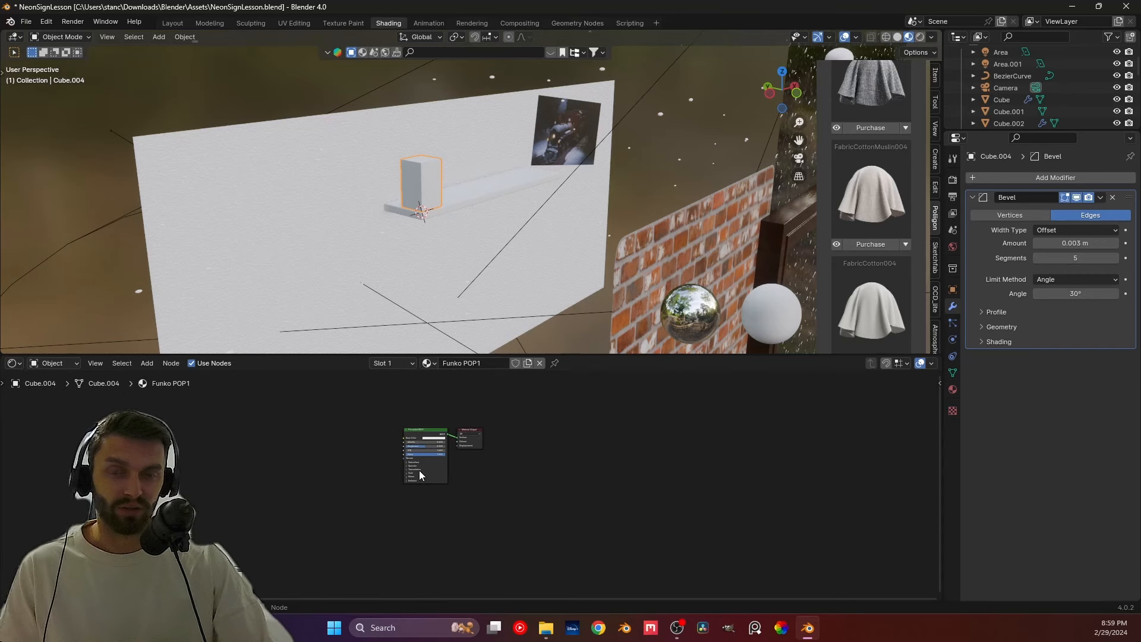
pyautogui.scroll(4, 341, 420)
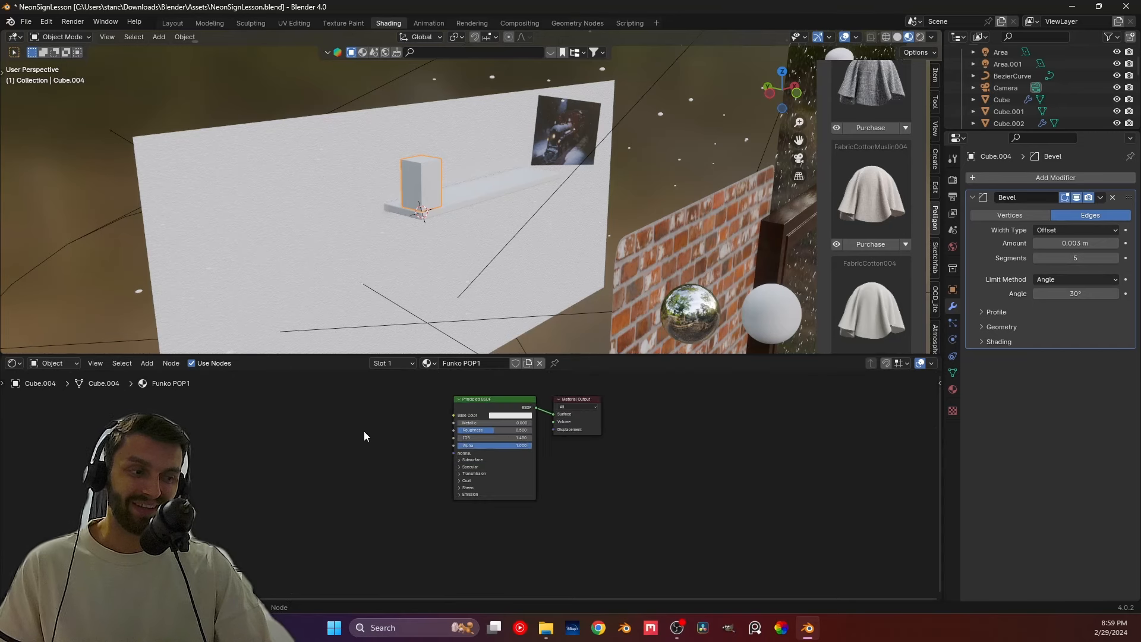
pyautogui.scroll(3, 363, 436)
pyautogui.hotkey('shift', 'a')
pyautogui.click(403, 453)
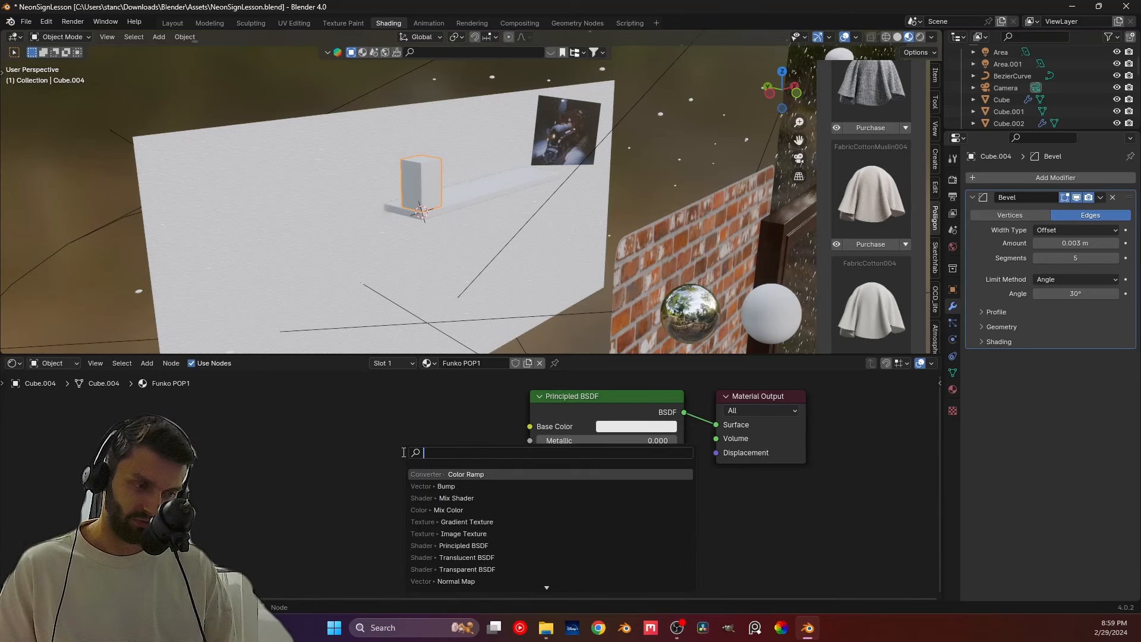
pyautogui.write('image')
pyautogui.press('Return')
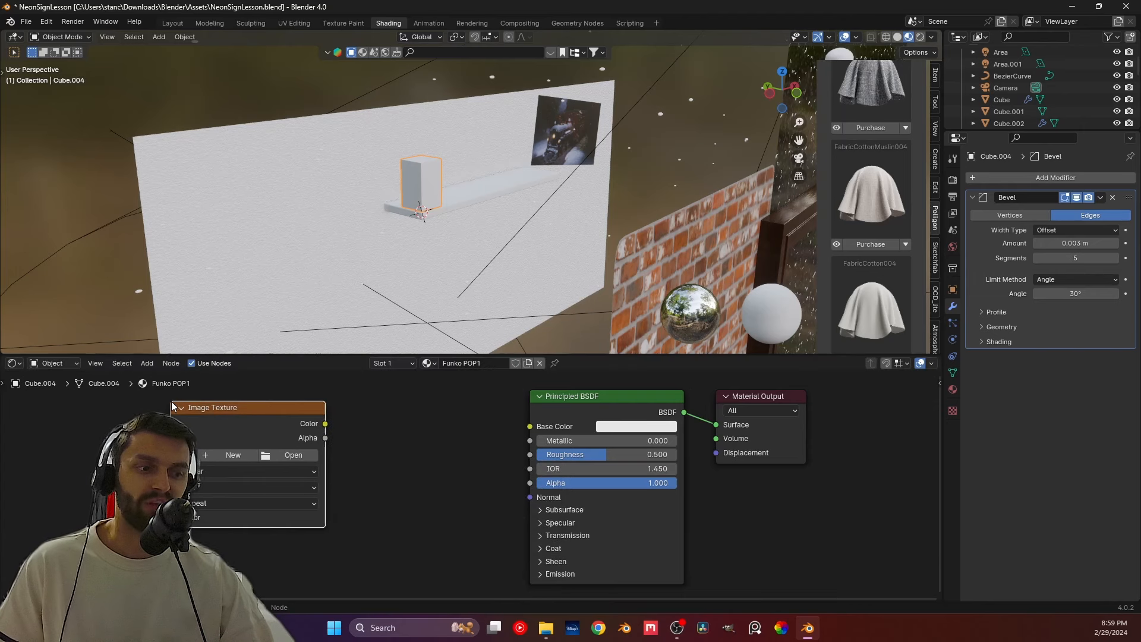
# Step: Open an image for the Image Texture node and look through the Images, Projects and Blender folders for the Funko POP photos
pyautogui.click(290, 455)
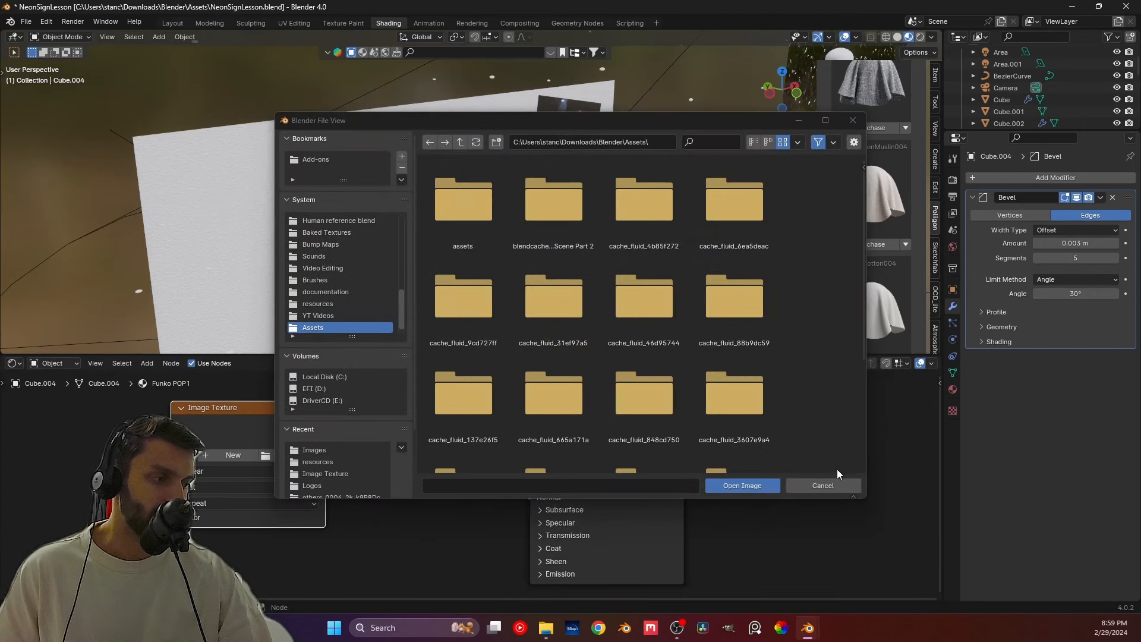
pyautogui.click(839, 485)
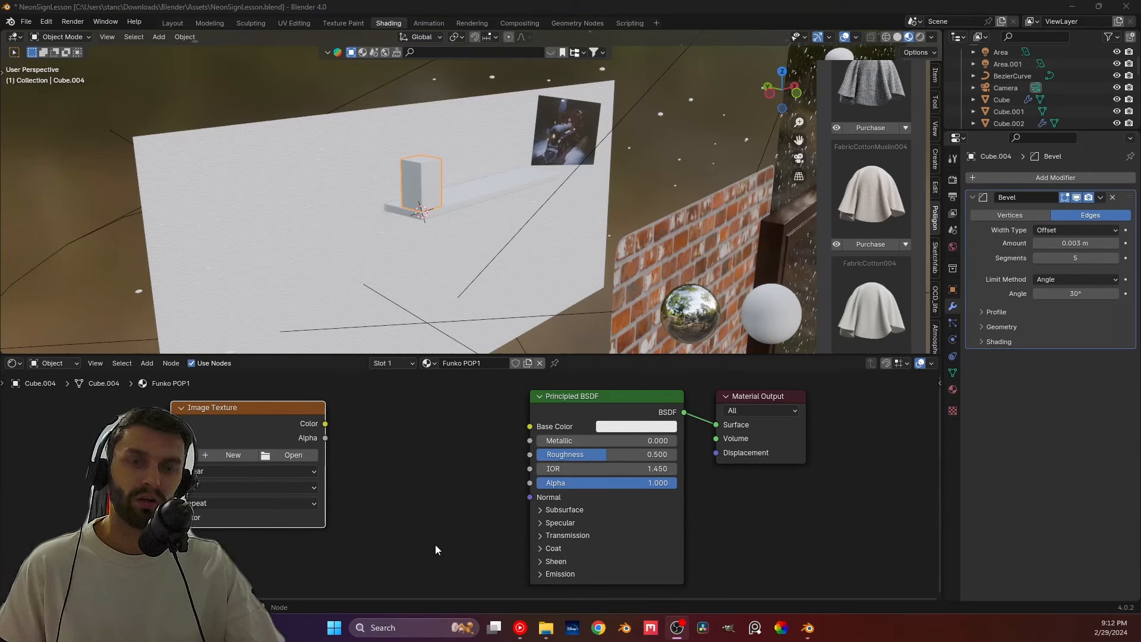
pyautogui.click(291, 454)
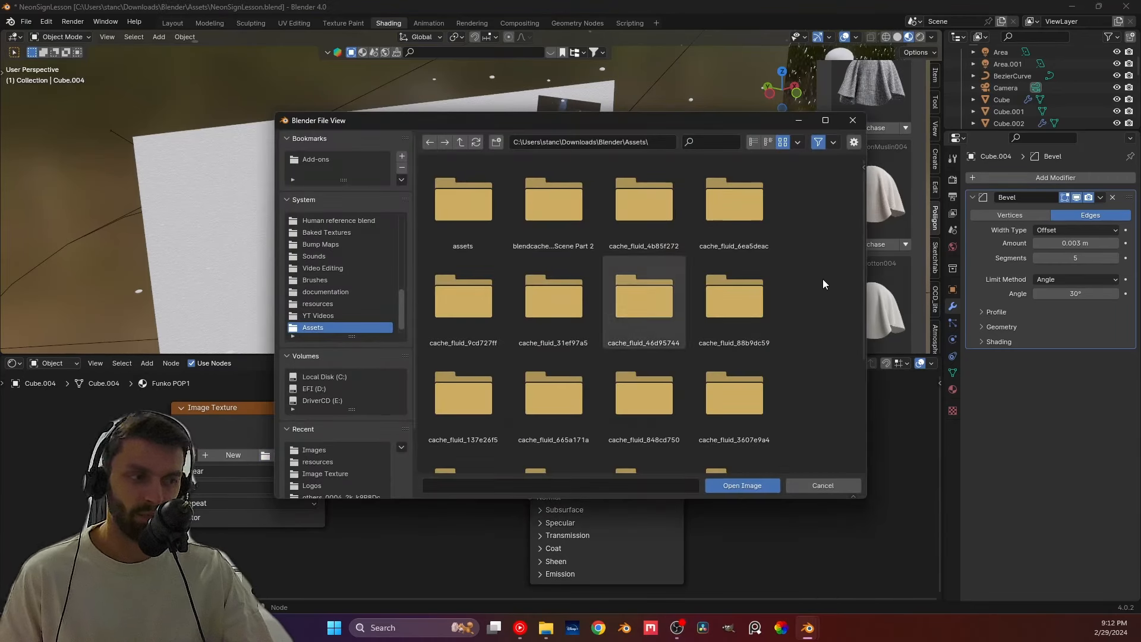
pyautogui.click(331, 452)
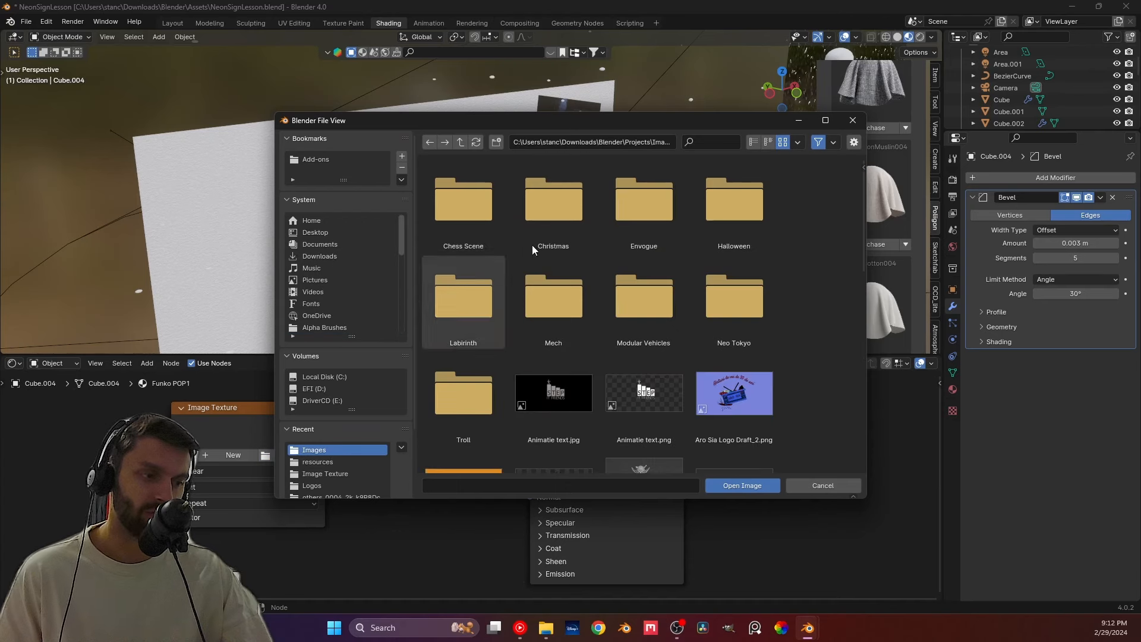
pyautogui.scroll(-1, 484, 248)
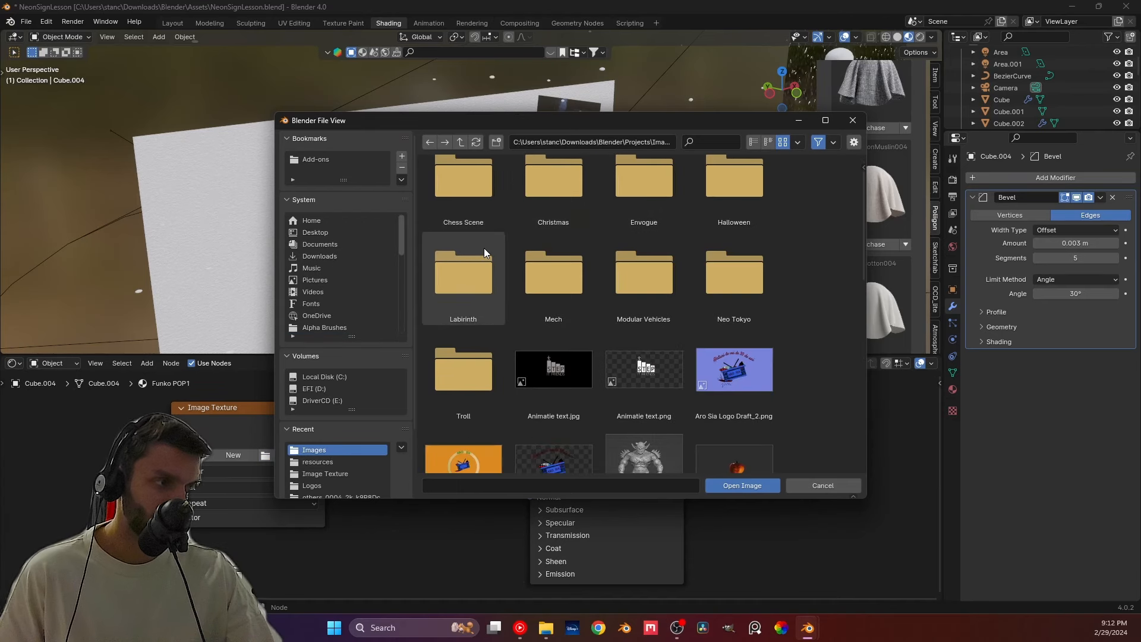
pyautogui.click(624, 277)
pyautogui.scroll(-3, 624, 278)
pyautogui.scroll(2, 623, 282)
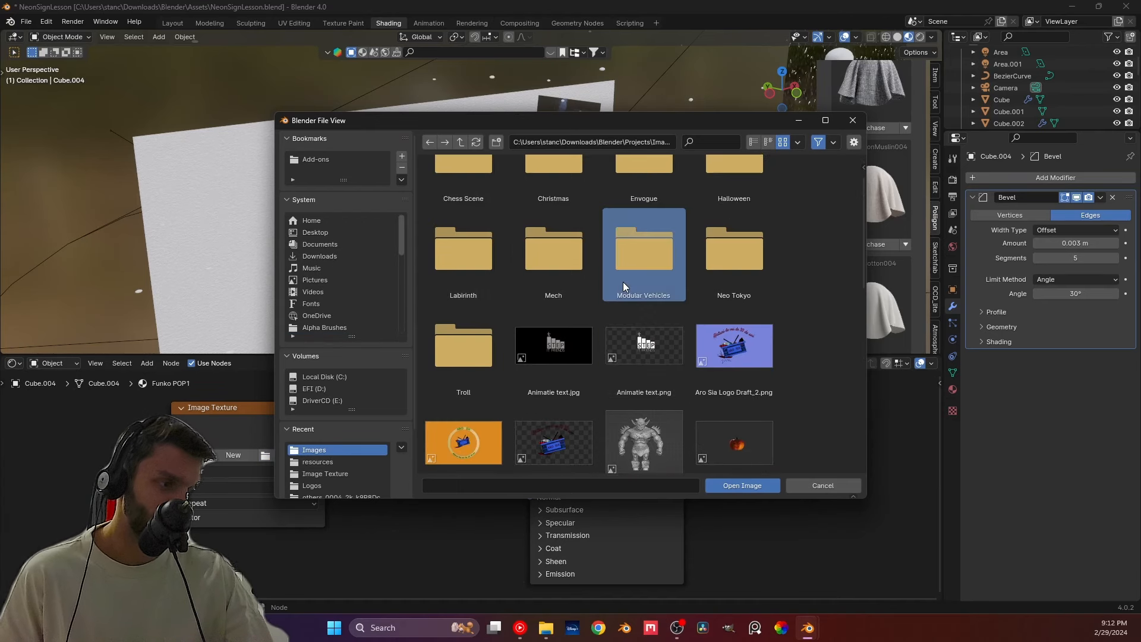
pyautogui.scroll(2, 557, 202)
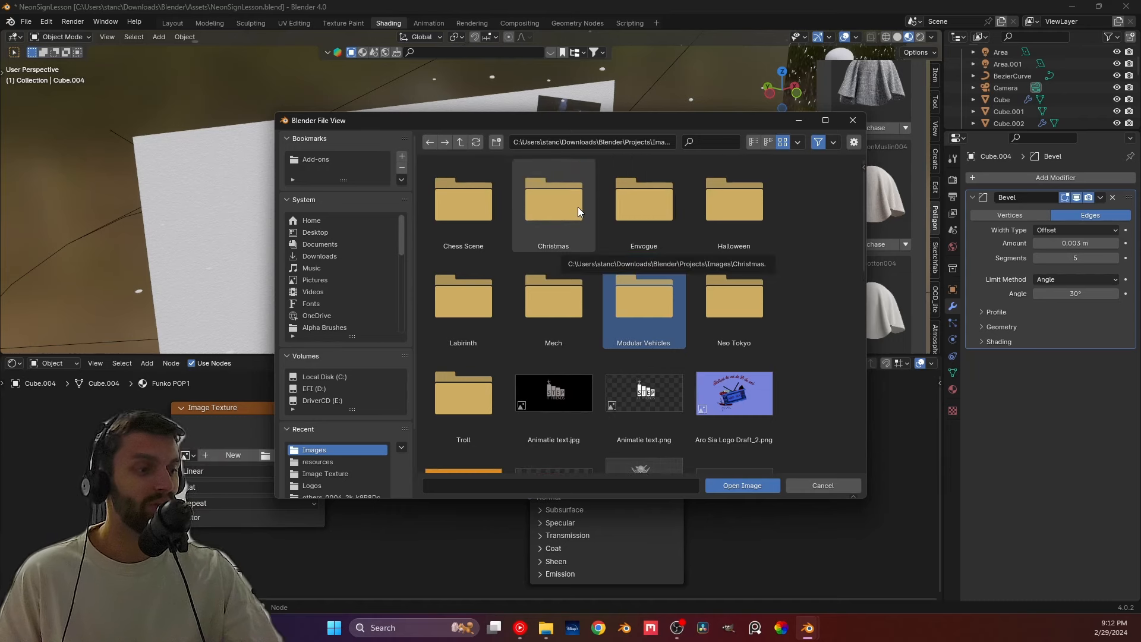
pyautogui.click(460, 142)
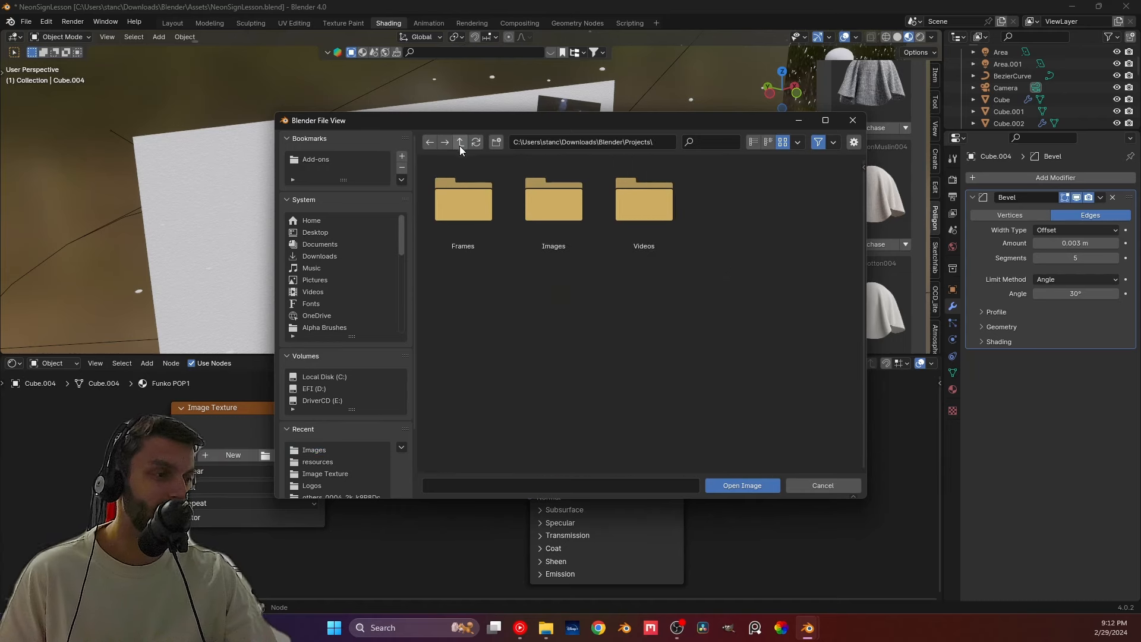
pyautogui.click(460, 143)
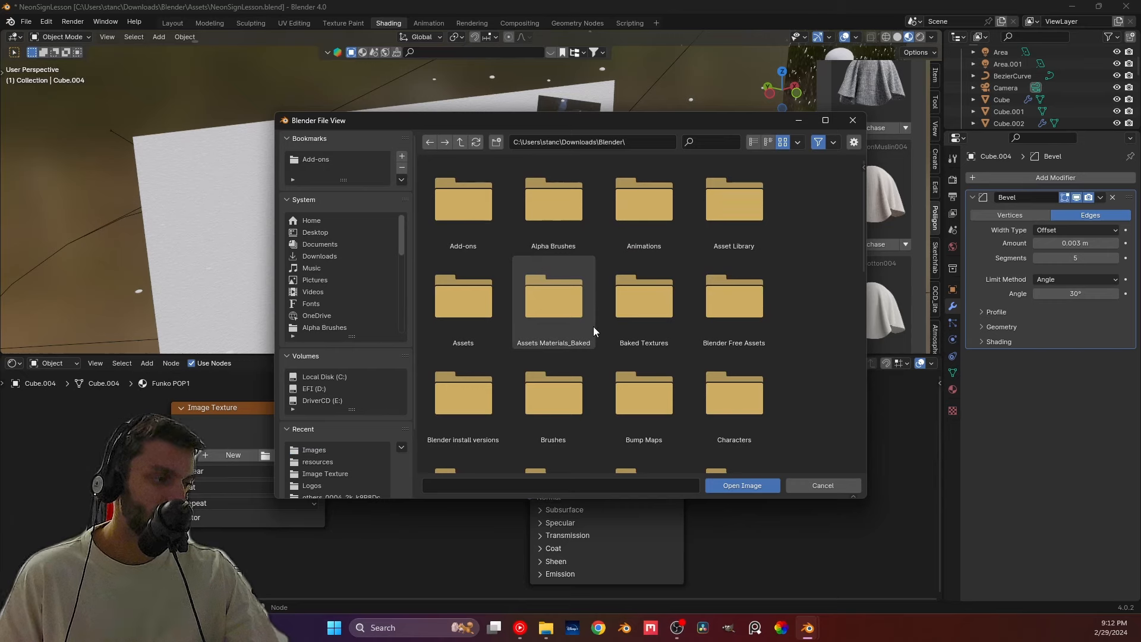
pyautogui.scroll(-4, 591, 333)
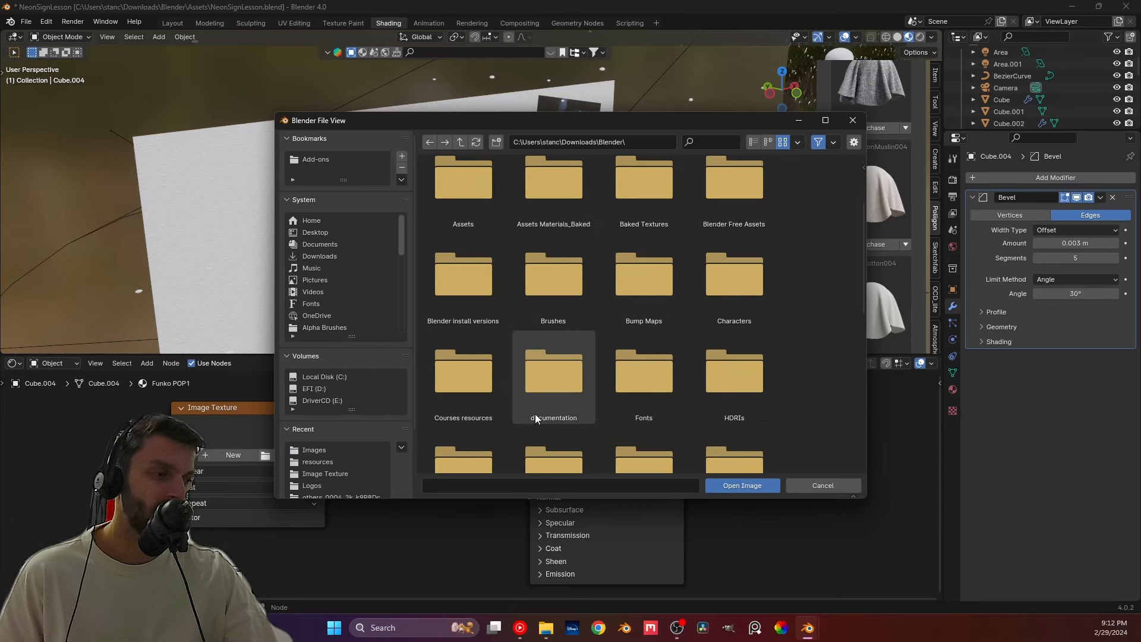
pyautogui.scroll(-3, 535, 413)
pyautogui.scroll(-1, 537, 413)
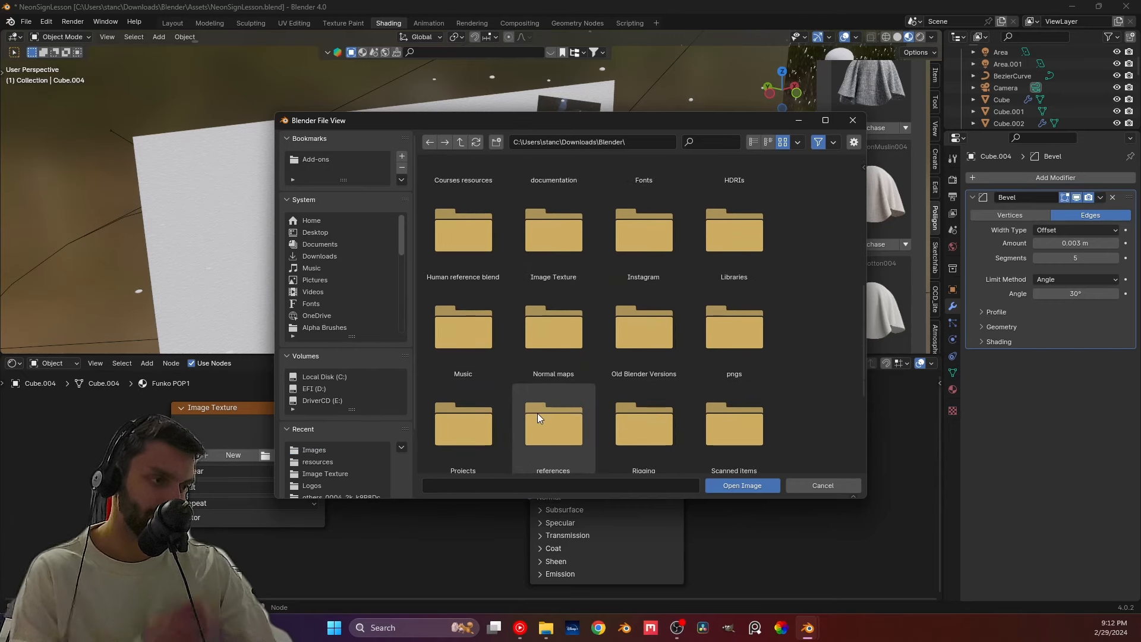
# Step: Load 1.jpg from the FunkoPop PICS folder inside Image Texture into the Image Texture node
pyautogui.moveTo(578, 255); pyautogui.dragTo(572, 268)
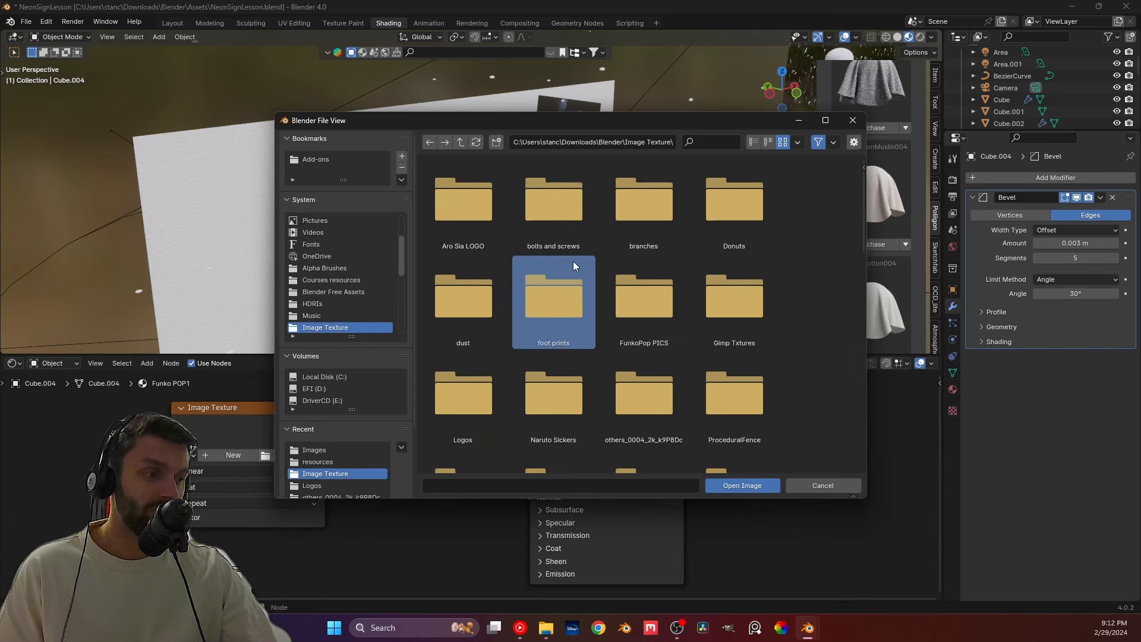
pyautogui.scroll(-1, 577, 268)
pyautogui.doubleClick(619, 265)
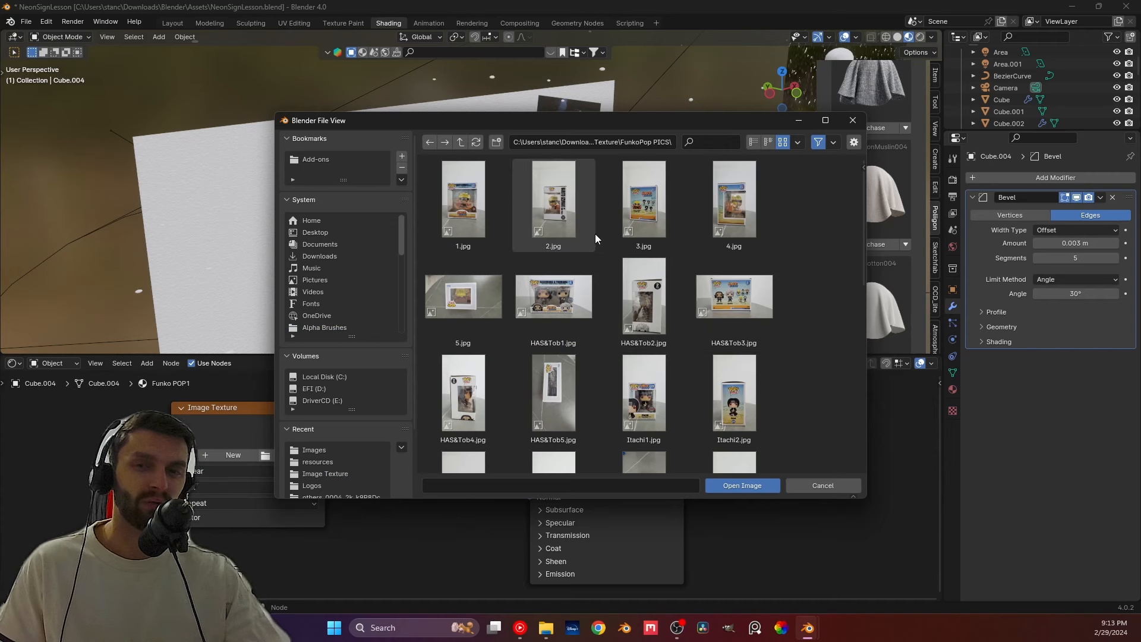
pyautogui.doubleClick(440, 205)
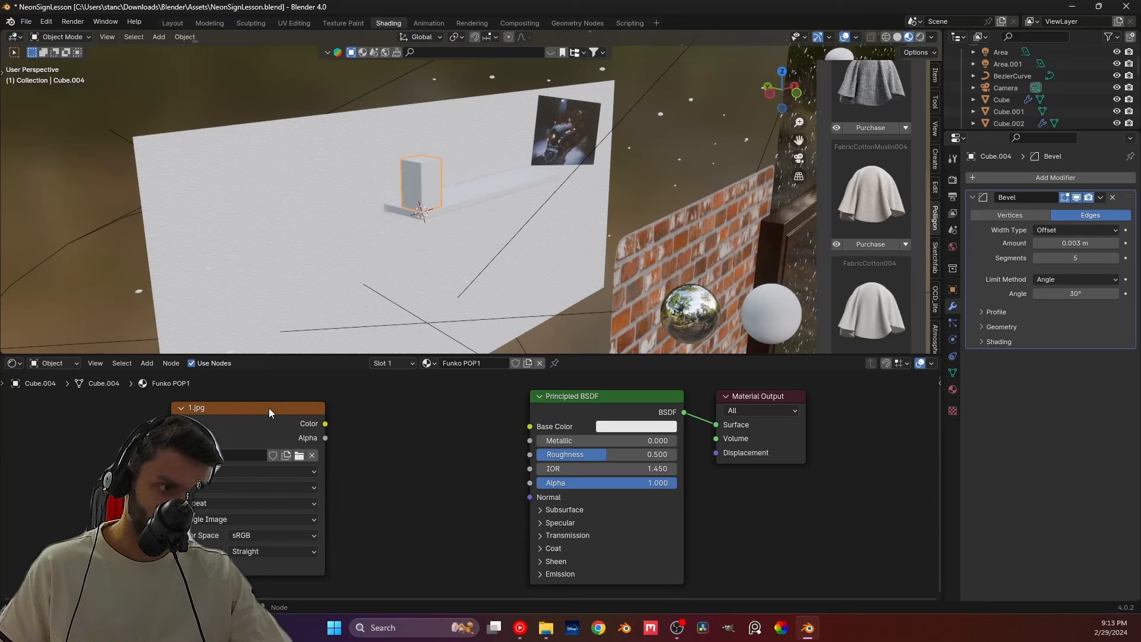
# Step: Connect the image's Color output to the Principled BSDF Base Color and add Texture Coordinate and Mapping nodes to the image node
pyautogui.moveTo(325, 424); pyautogui.dragTo(528, 427)
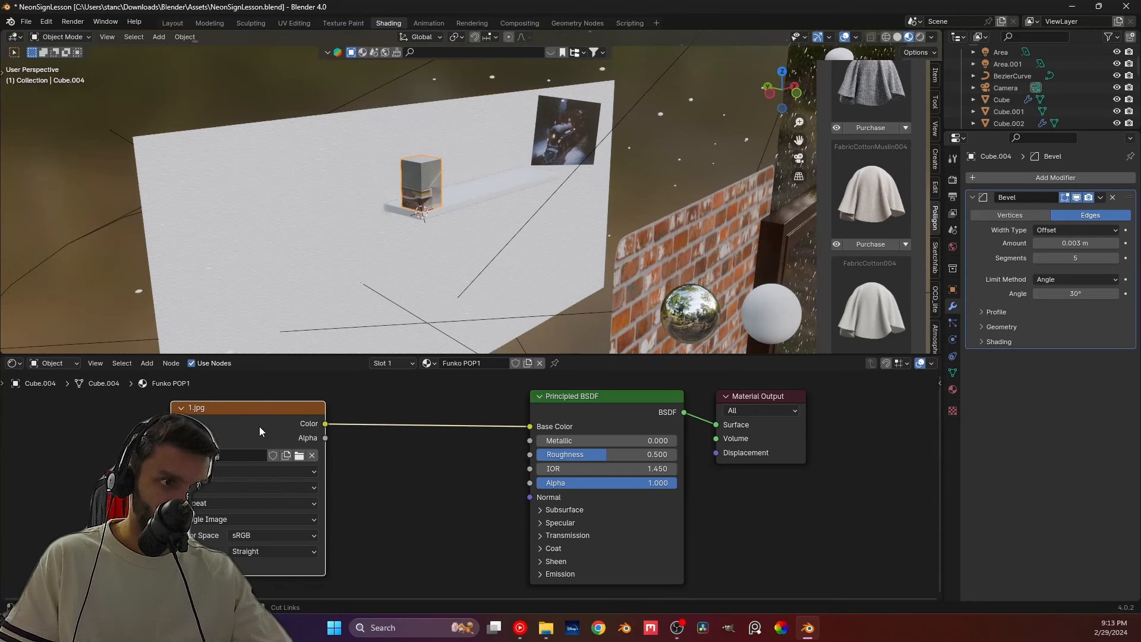
pyautogui.hotkey('ctrl', 't')
# Step: Examine from up close how the image maps onto the sides of the box on the shelf
pyautogui.moveTo(432, 233); pyautogui.dragTo(443, 261, button='middle')
pyautogui.scroll(-2, 375, 233)
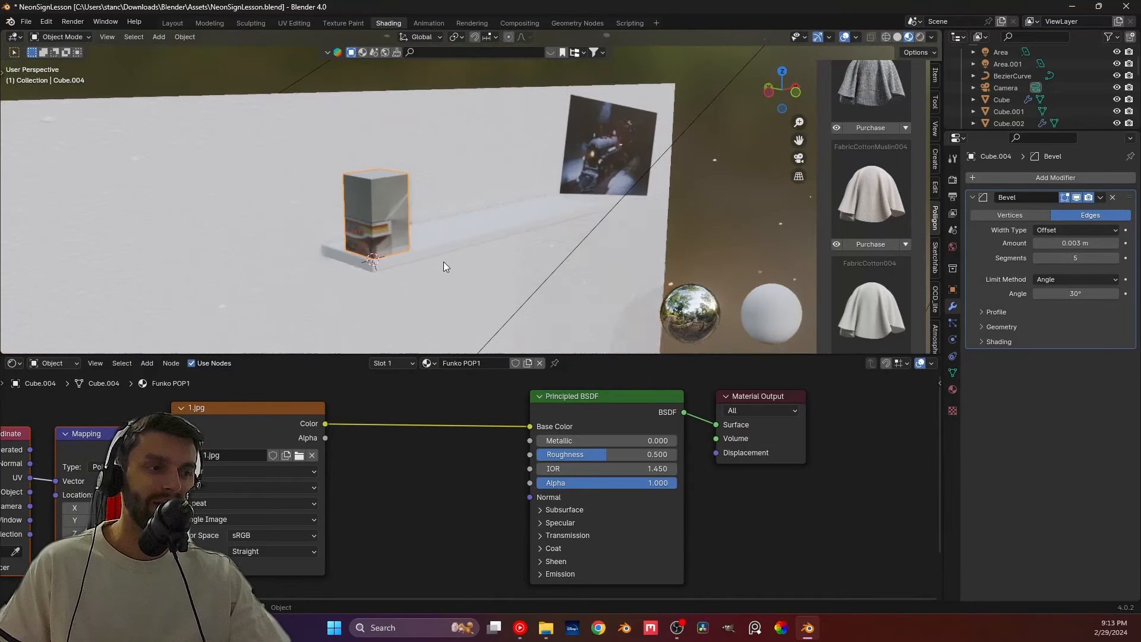
pyautogui.scroll(2, 493, 256)
pyautogui.scroll(1, 512, 248)
pyautogui.moveTo(512, 249); pyautogui.dragTo(420, 258, button='middle')
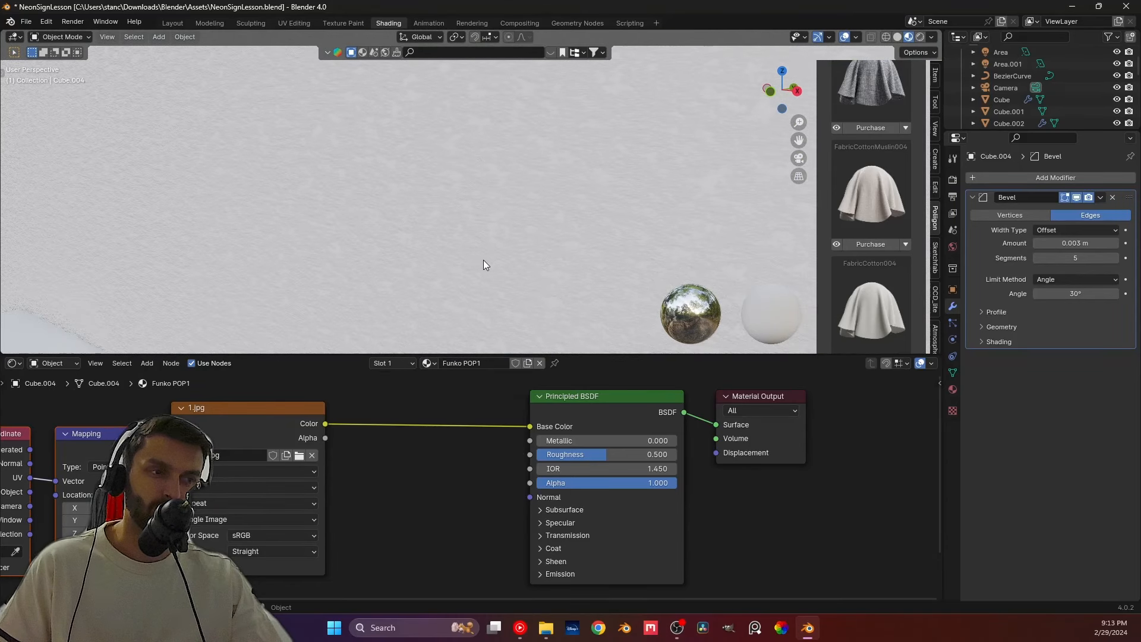
pyautogui.scroll(-5, 463, 262)
pyautogui.keyDown('shift'); pyautogui.moveTo(214, 252); pyautogui.dragTo(428, 251, button='middle'); pyautogui.keyUp('shift')
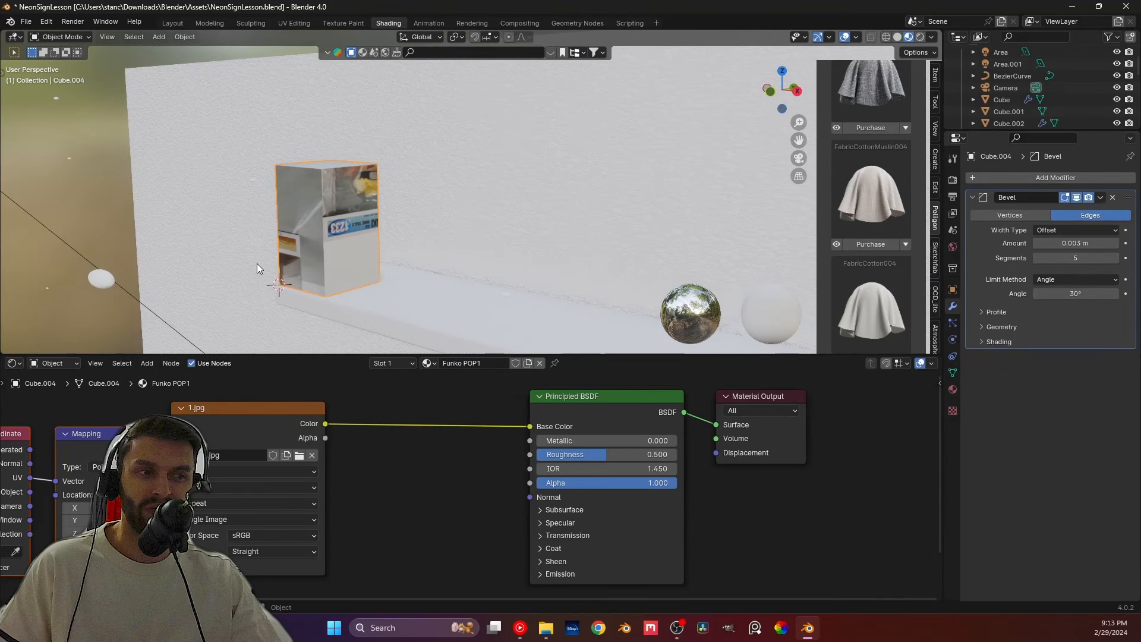
pyautogui.keyDown('shift'); pyautogui.moveTo(257, 263); pyautogui.dragTo(447, 247, button='middle'); pyautogui.keyUp('shift')
pyautogui.scroll(3, 512, 222)
pyautogui.keyDown('shift'); pyautogui.moveTo(512, 222); pyautogui.dragTo(369, 219, button='middle'); pyautogui.keyUp('shift')
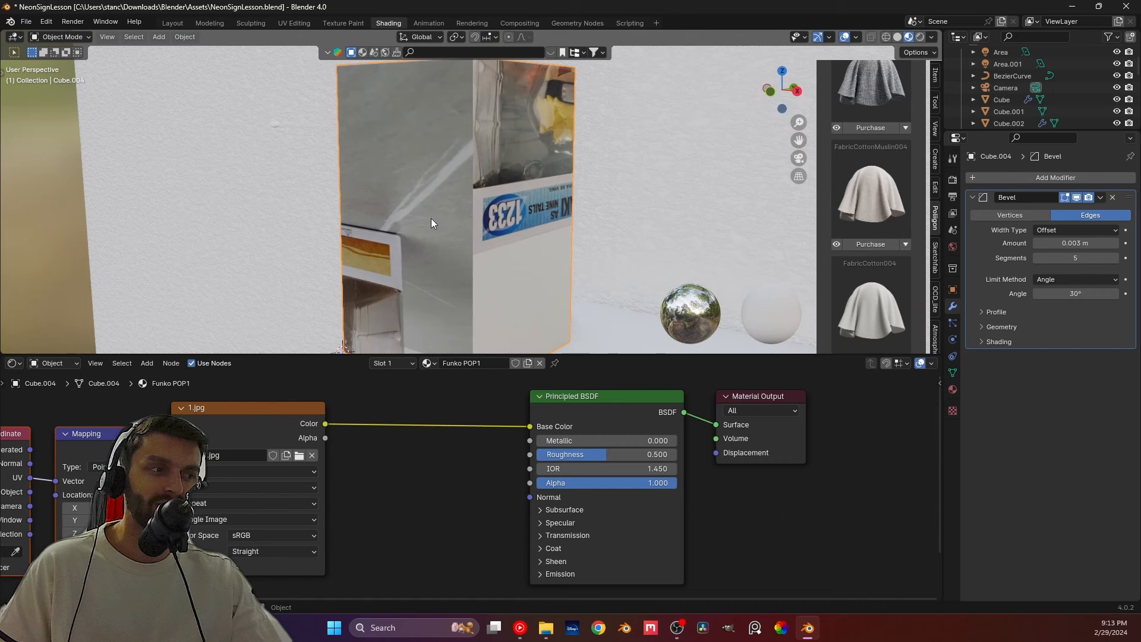
# Step: Split the 3D viewport into two side-by-side areas and change the new one to the Image Editor
pyautogui.moveTo(5, 29); pyautogui.dragTo(484, 59)
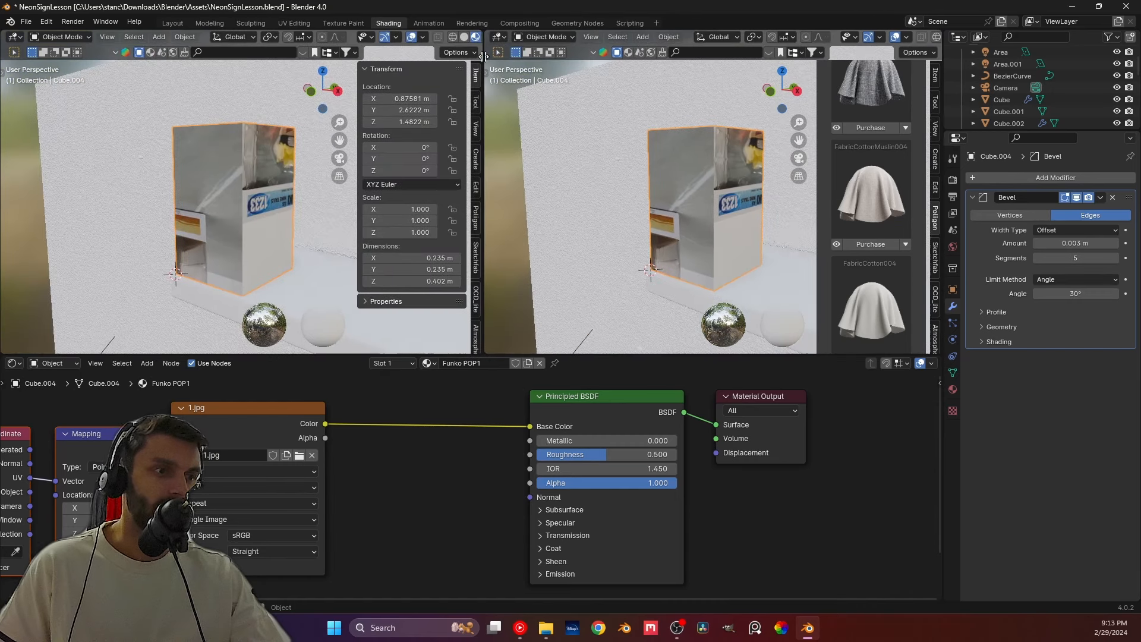
pyautogui.click(13, 37)
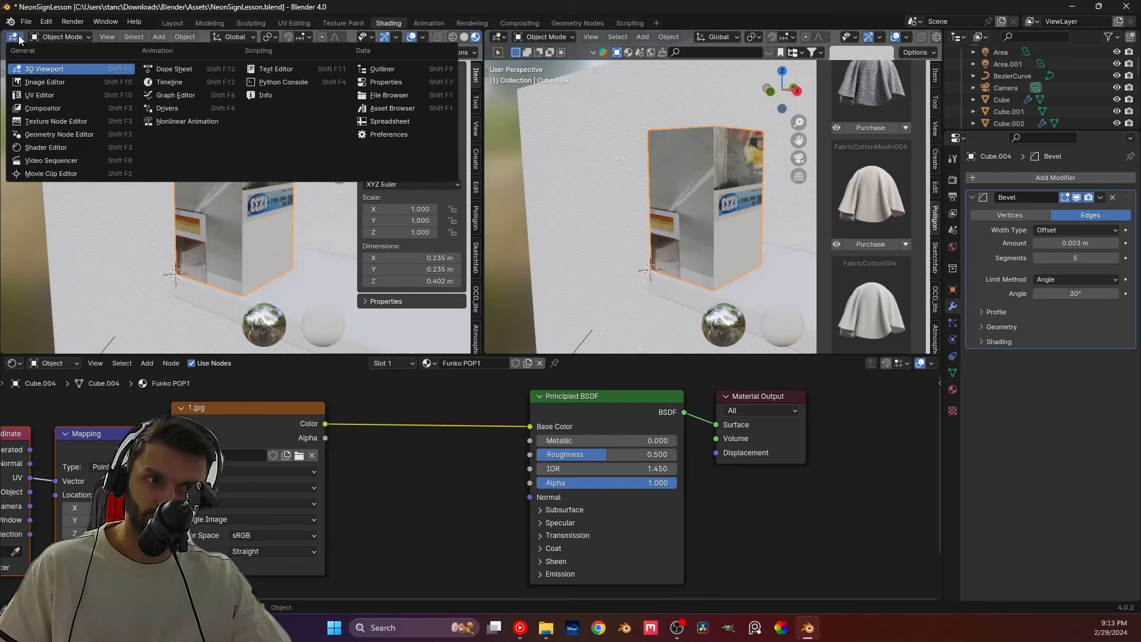
pyautogui.click(45, 83)
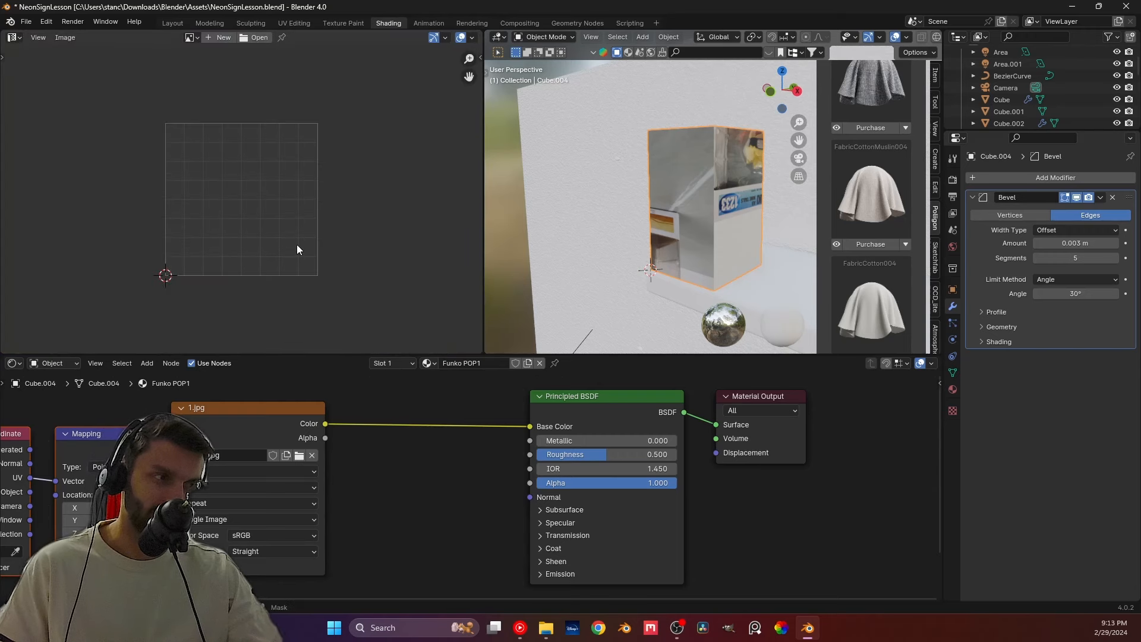
# Step: Examine the box's UV layout over 1.jpg in Edit Mode with all UVs selected, and return to Object Mode
pyautogui.press('Tab')
pyautogui.scroll(-5, 155, 263)
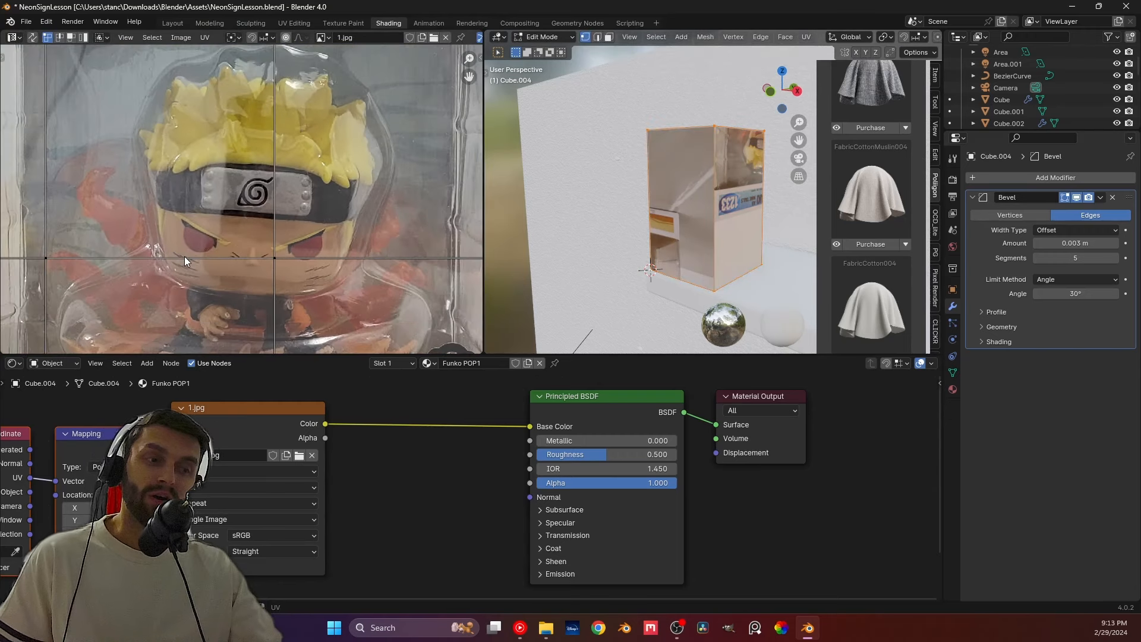
pyautogui.scroll(-5, 184, 255)
pyautogui.scroll(2, 184, 255)
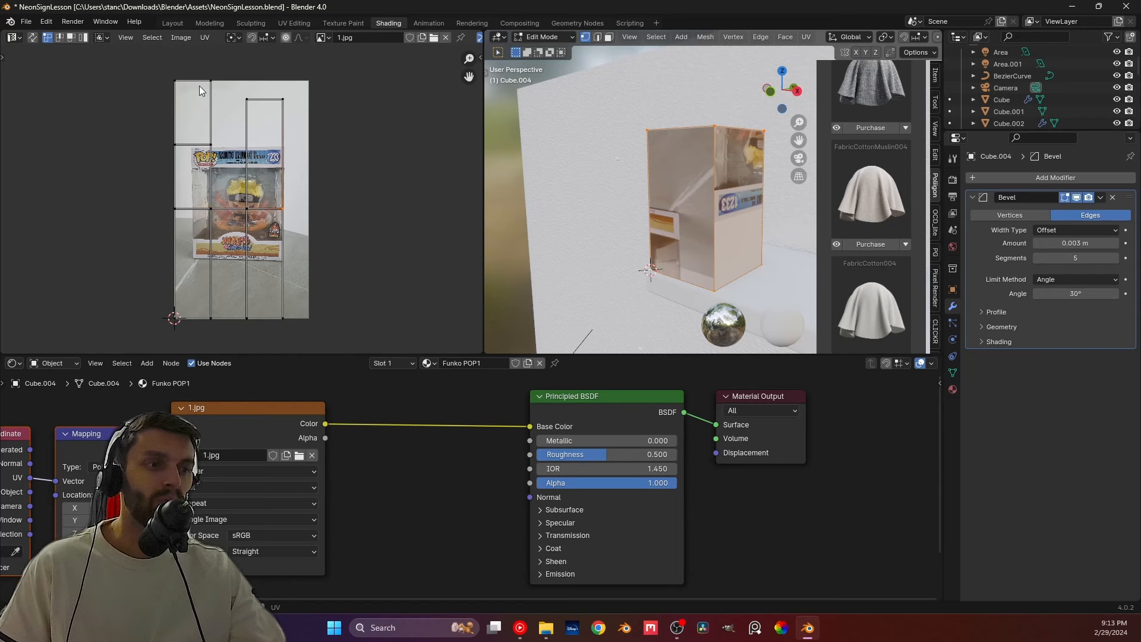
pyautogui.press('a')
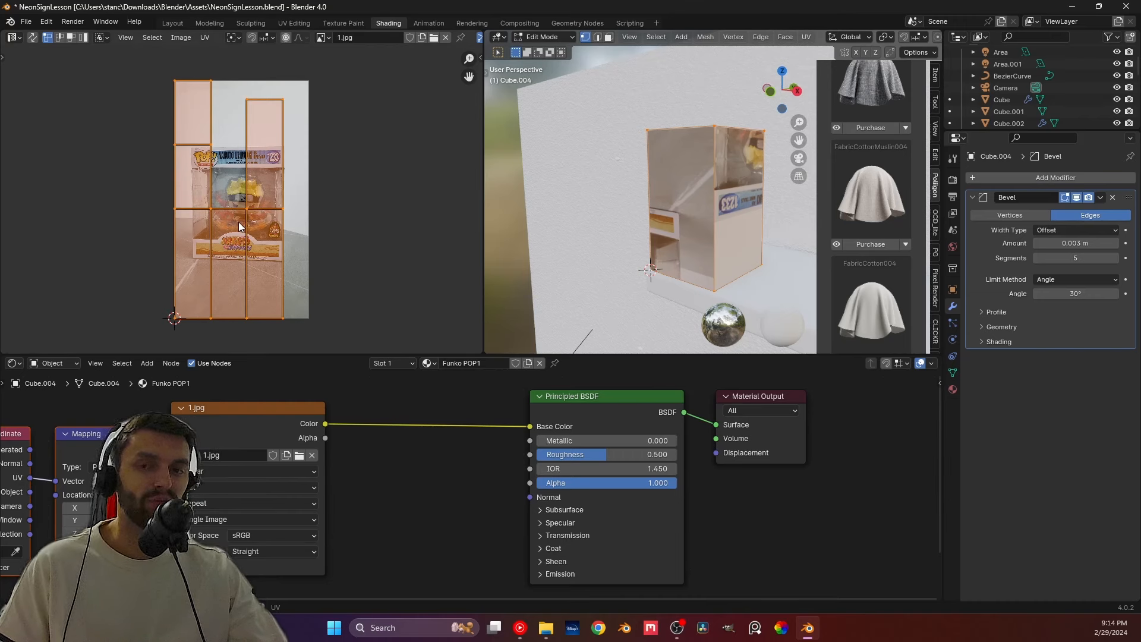
pyautogui.press('Tab')
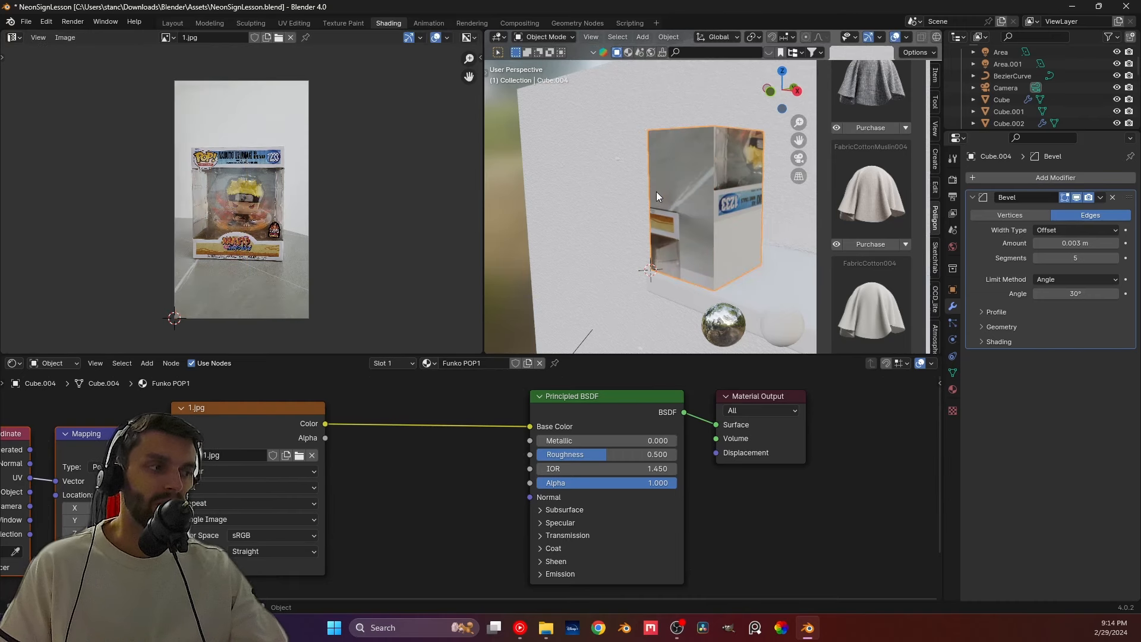
# Step: Scale the box about 1.686 times along X and slightly taller along Z, and apply its scale
pyautogui.moveTo(683, 195); pyautogui.dragTo(620, 199, button='middle')
pyautogui.press('s')
pyautogui.press('x')
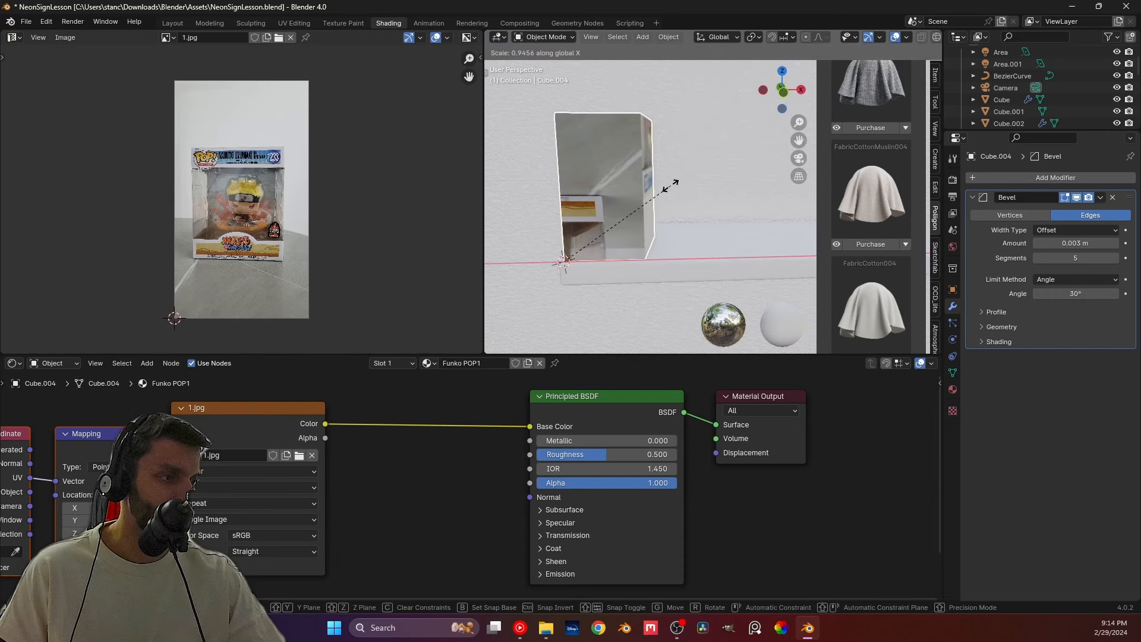
pyautogui.press('z')
pyautogui.click(795, 232)
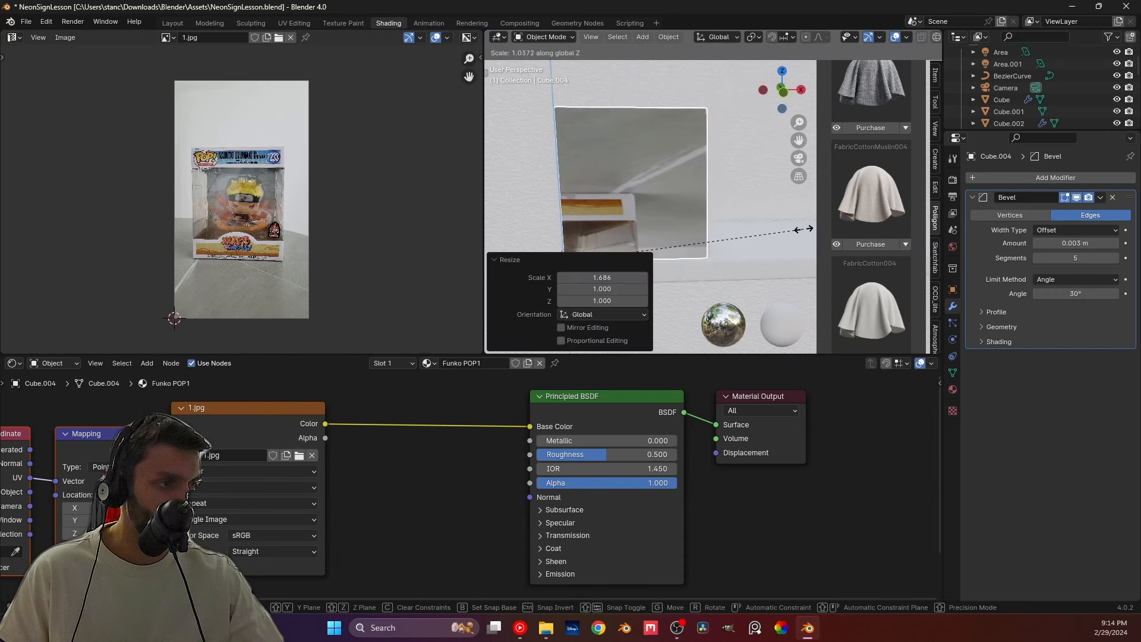
pyautogui.hotkey('ctrl', 'a')
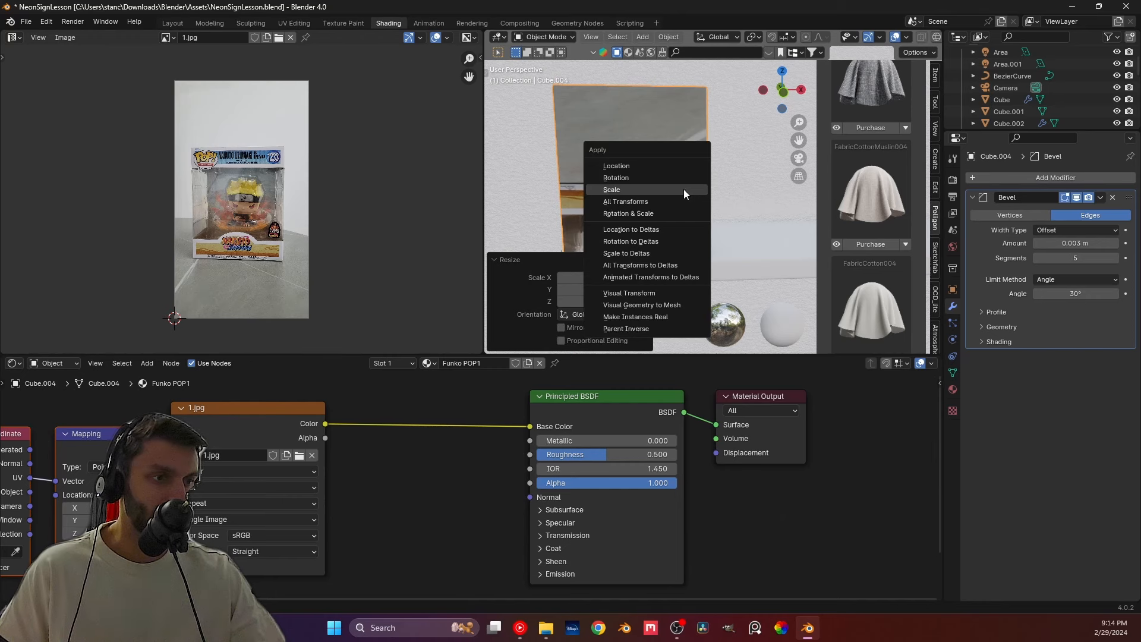
pyautogui.click(684, 189)
# Step: Unwrap the resized box again in Edit Mode using Smart UV Project with a 66° angle limit
pyautogui.press('Tab')
pyautogui.press('u')
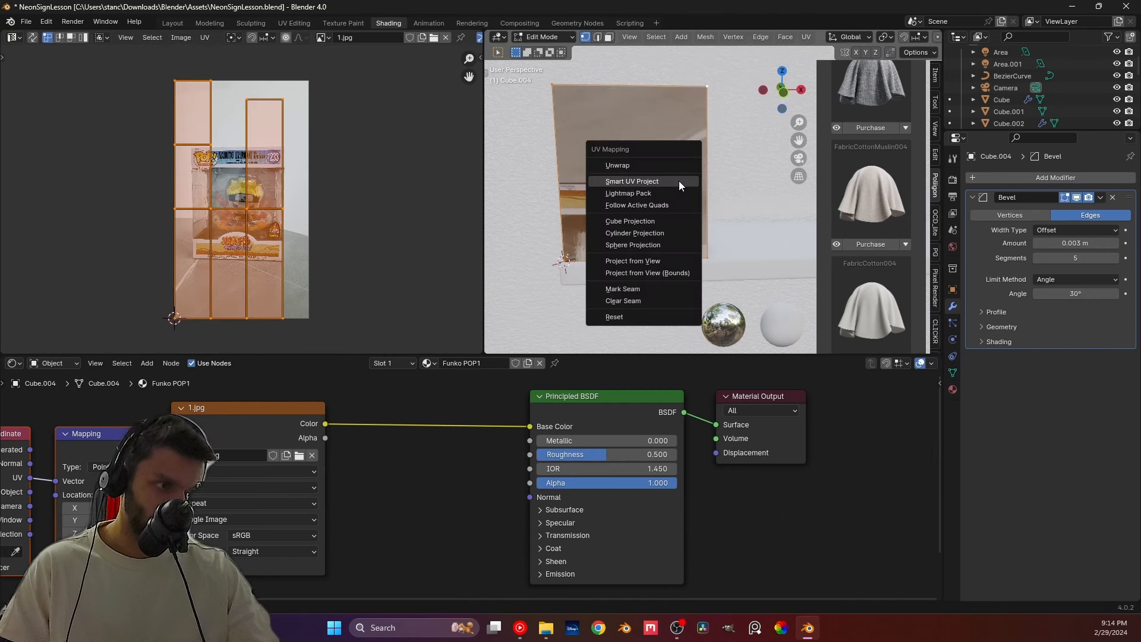
pyautogui.click(679, 180)
pyautogui.click(684, 296)
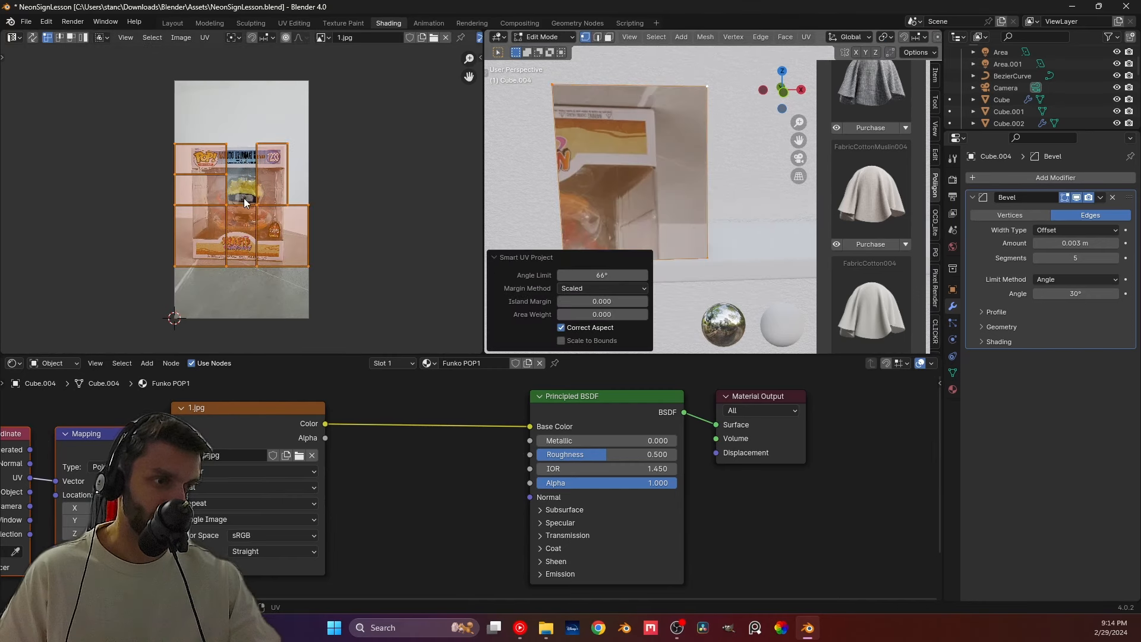
# Step: Move and enlarge the whole UV layout over 1.jpg until the front-face island is roughly as large as the photographed box
pyautogui.scroll(3, 244, 199)
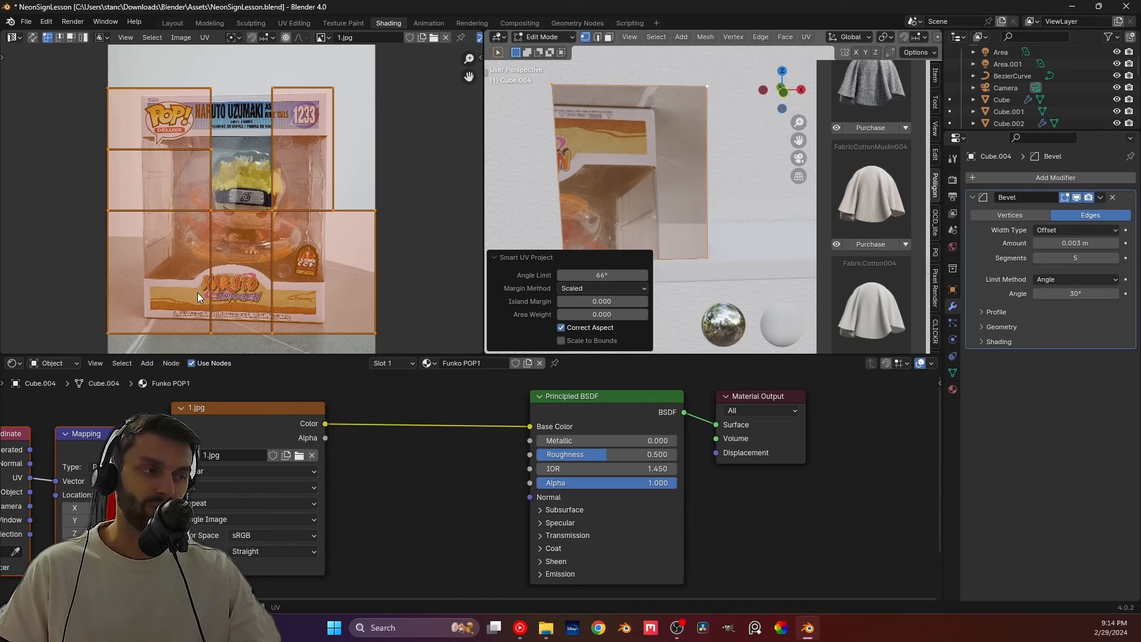
pyautogui.press('g')
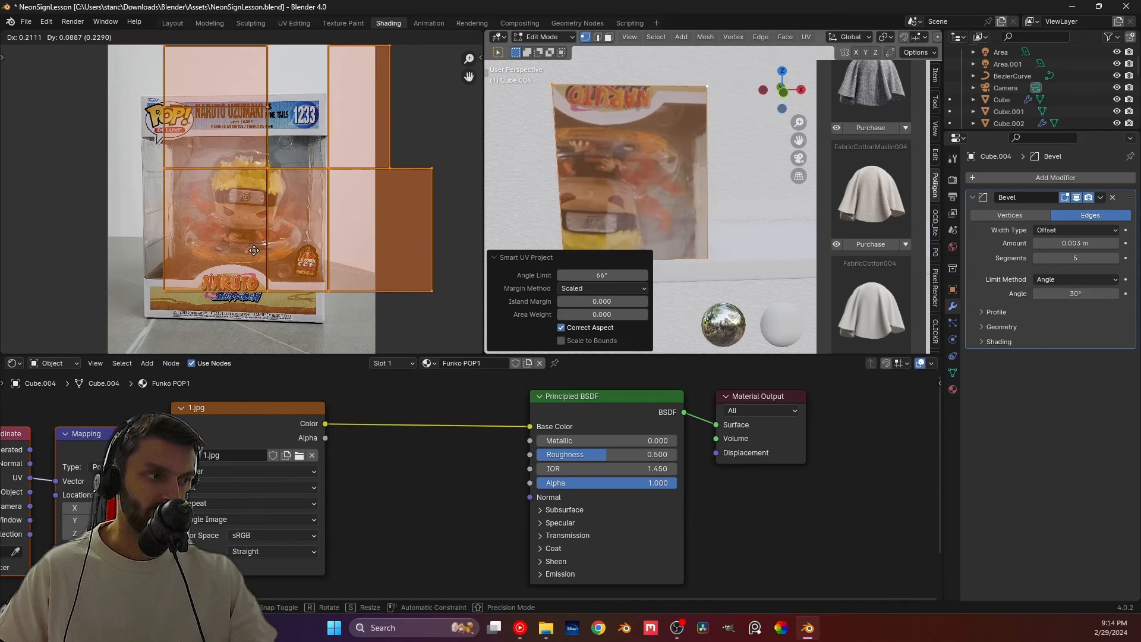
pyautogui.click(265, 250)
pyautogui.press('s')
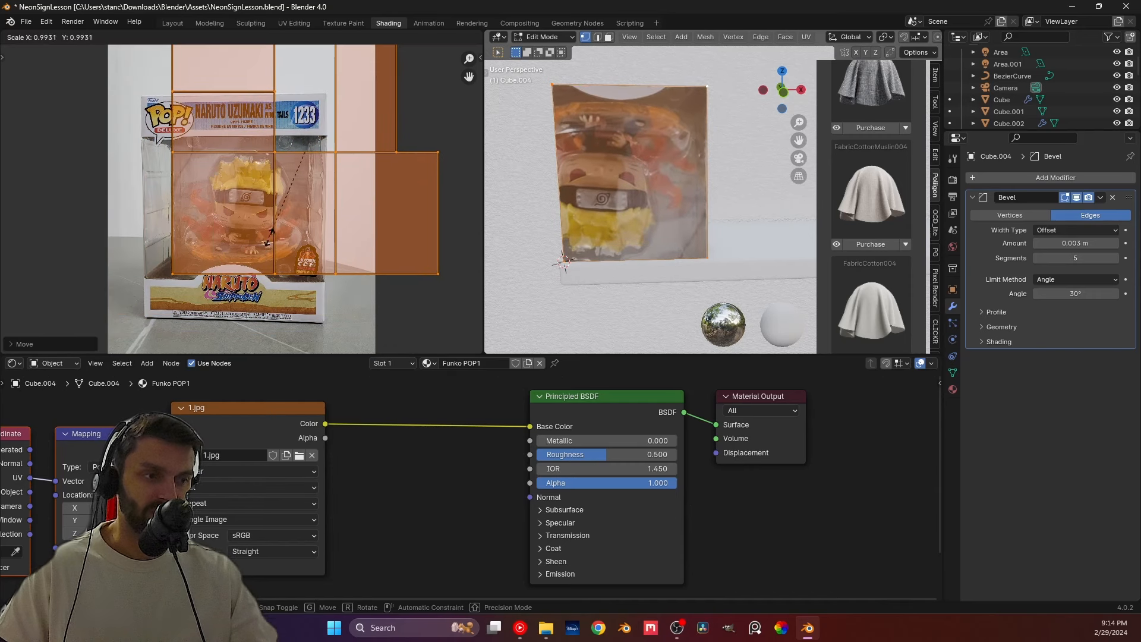
pyautogui.click(291, 256)
pyautogui.press('g')
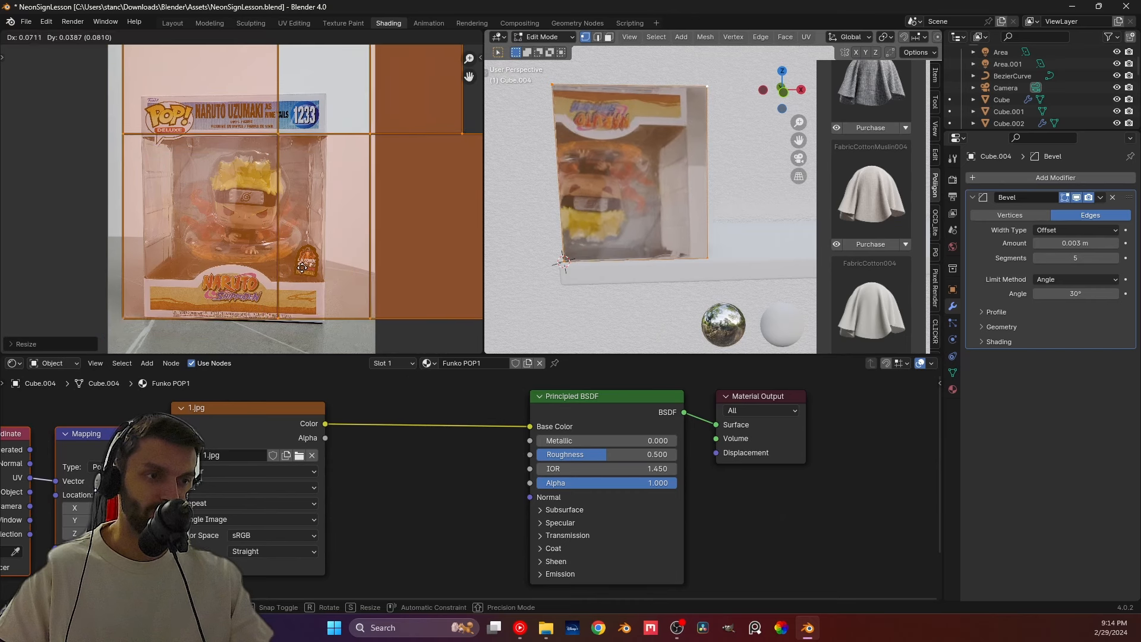
pyautogui.click(315, 265)
pyautogui.press('s')
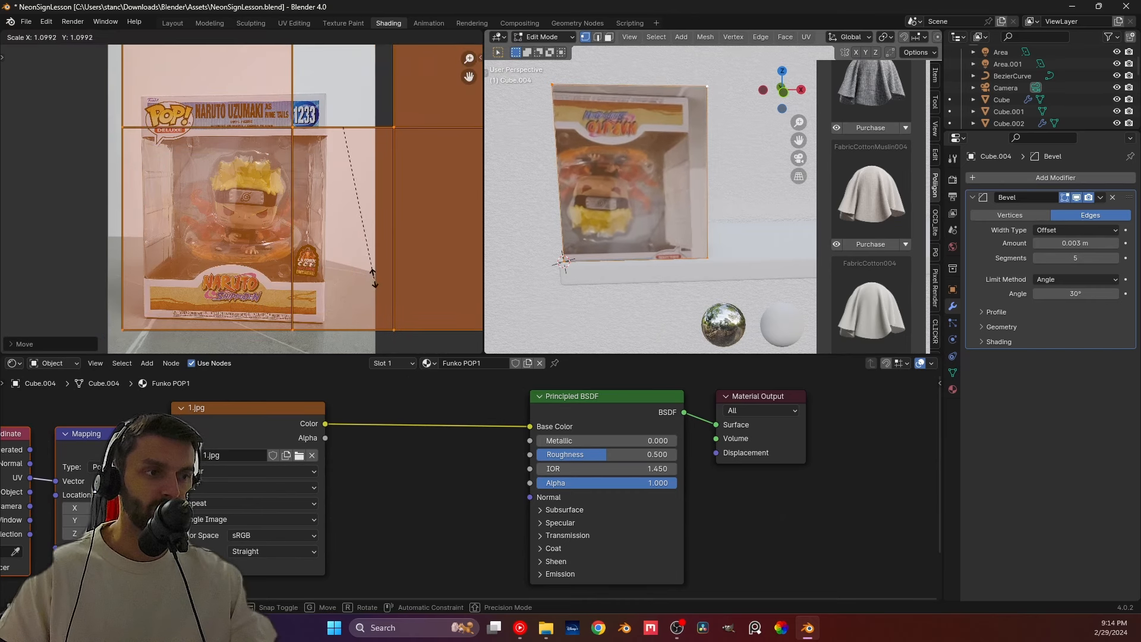
pyautogui.click(405, 312)
# Step: Reposition the UV layout and shrink it slightly so the front-face island lines up with the box's outline in 1.jpg
pyautogui.press('g')
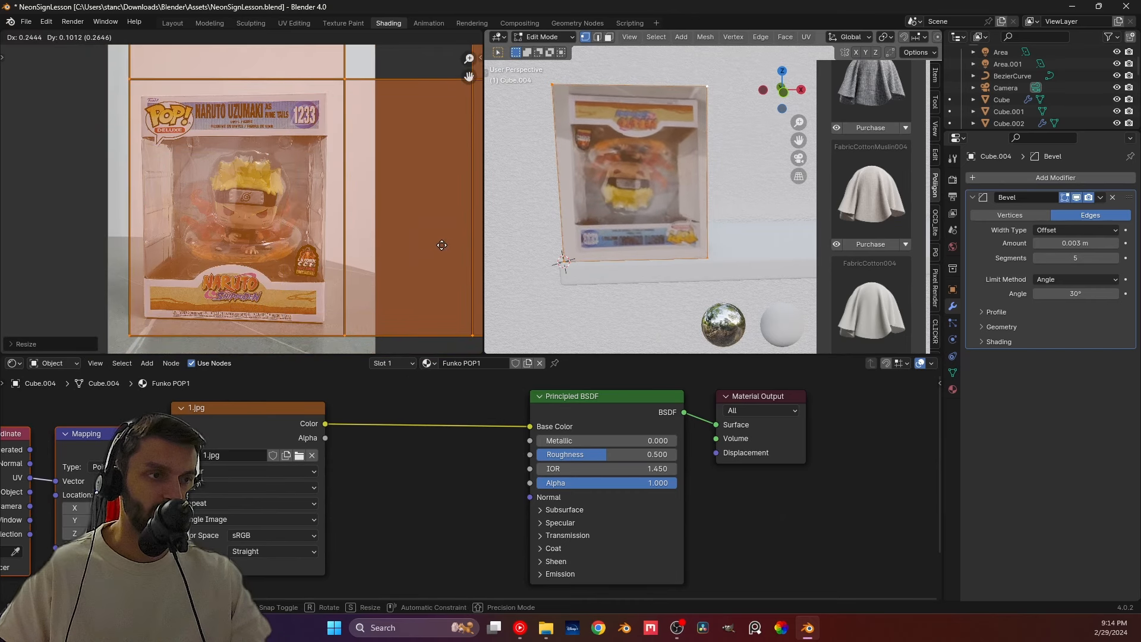
pyautogui.click(437, 246)
pyautogui.press('s')
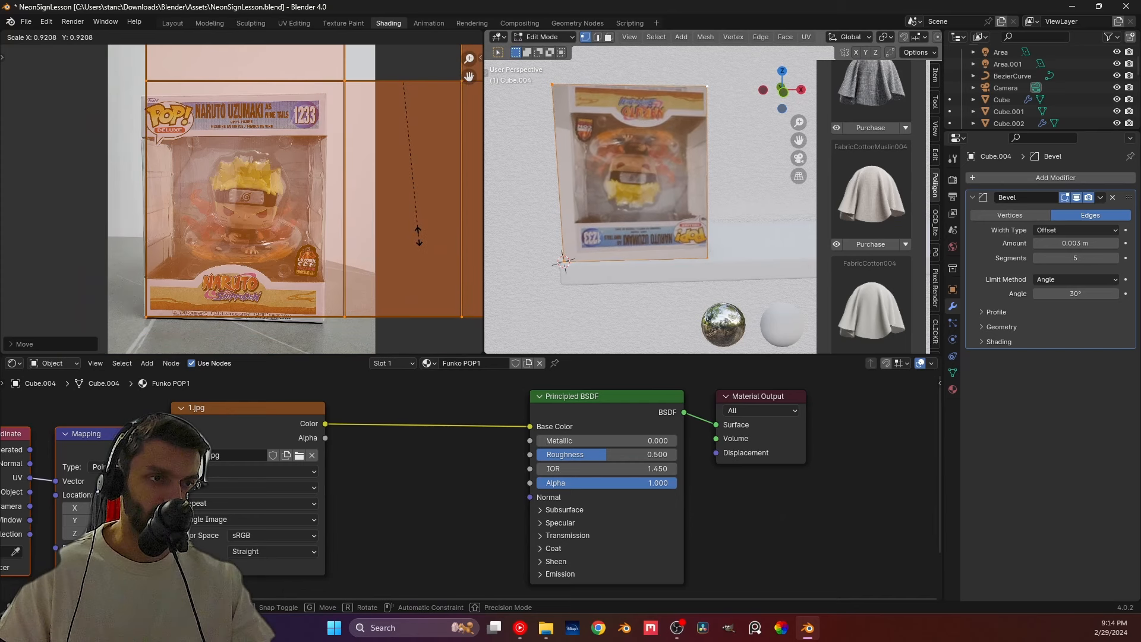
pyautogui.click(416, 226)
pyautogui.press('g')
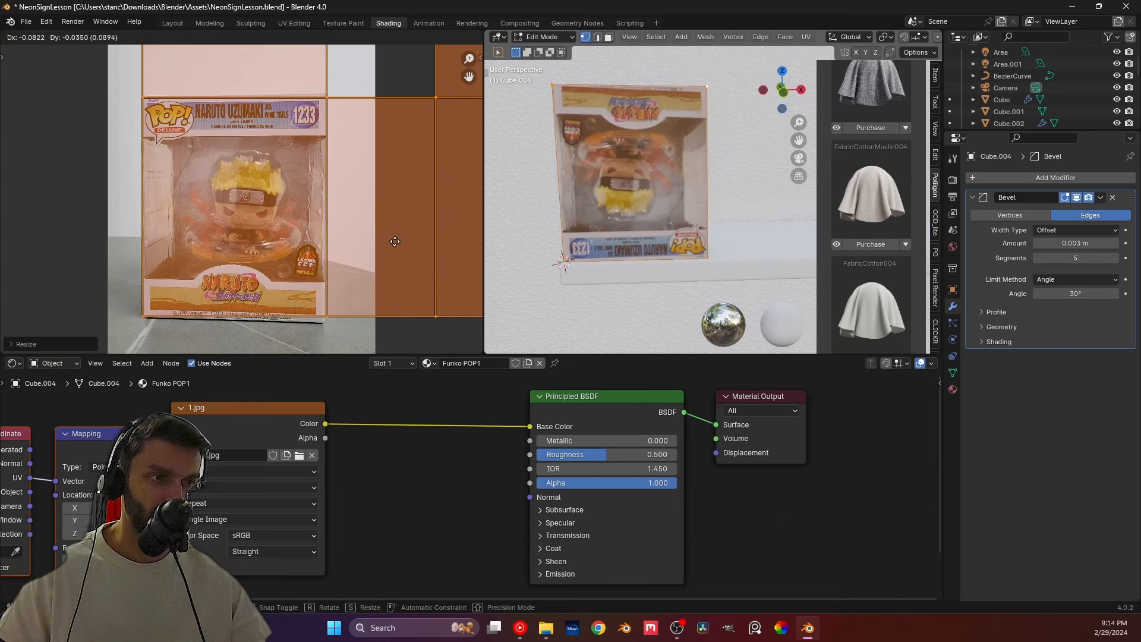
pyautogui.click(392, 244)
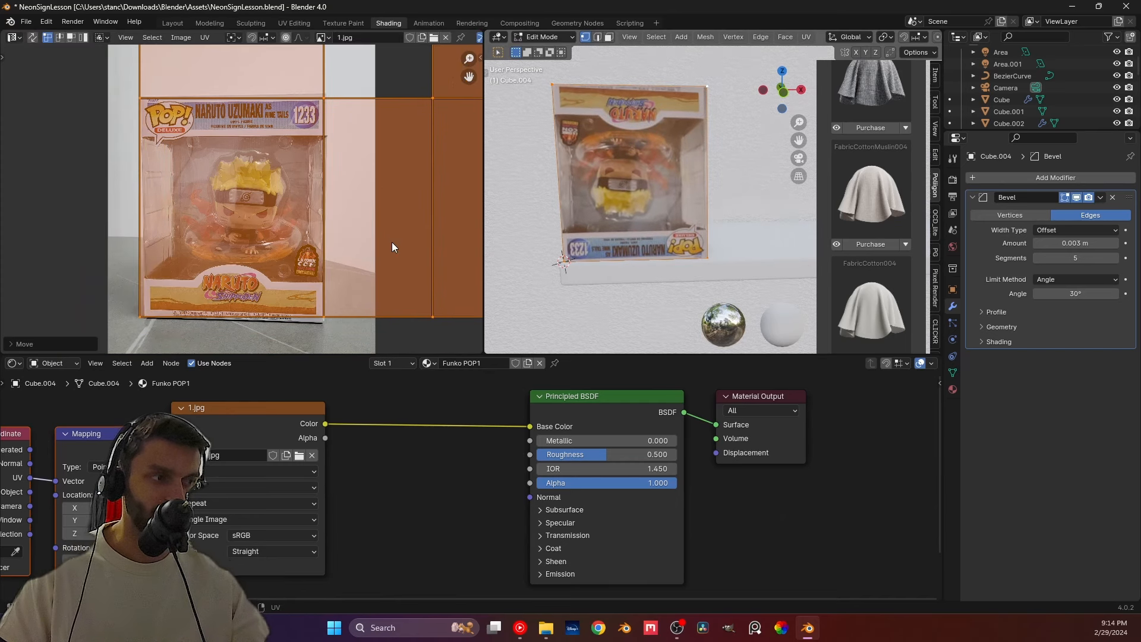
pyautogui.click(330, 334)
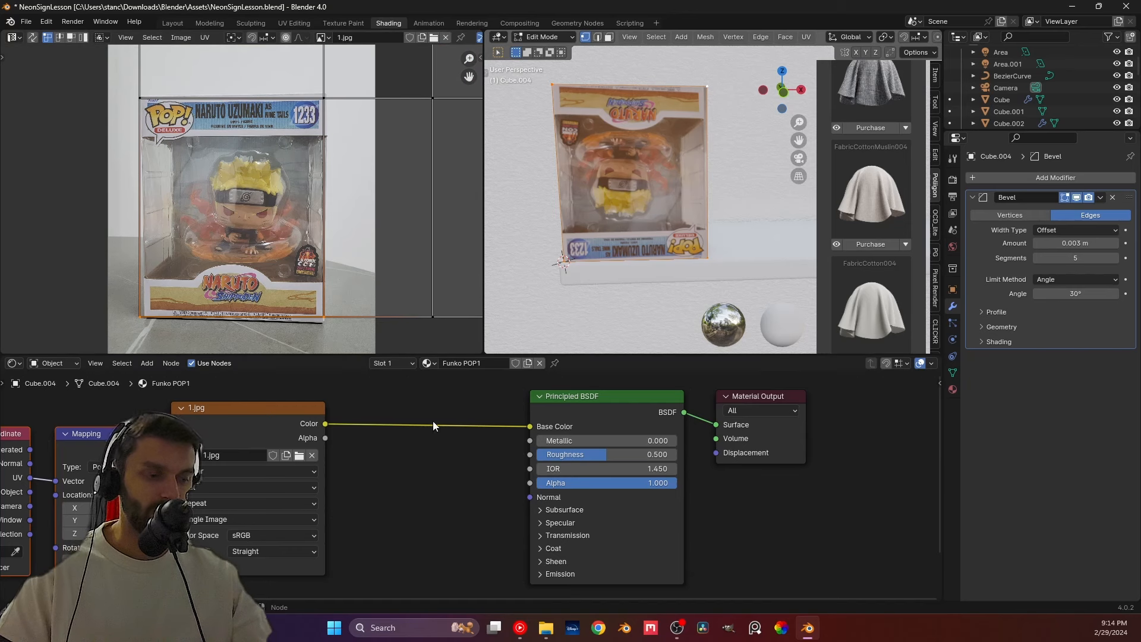
pyautogui.moveTo(410, 511); pyautogui.dragTo(465, 434, button='middle')
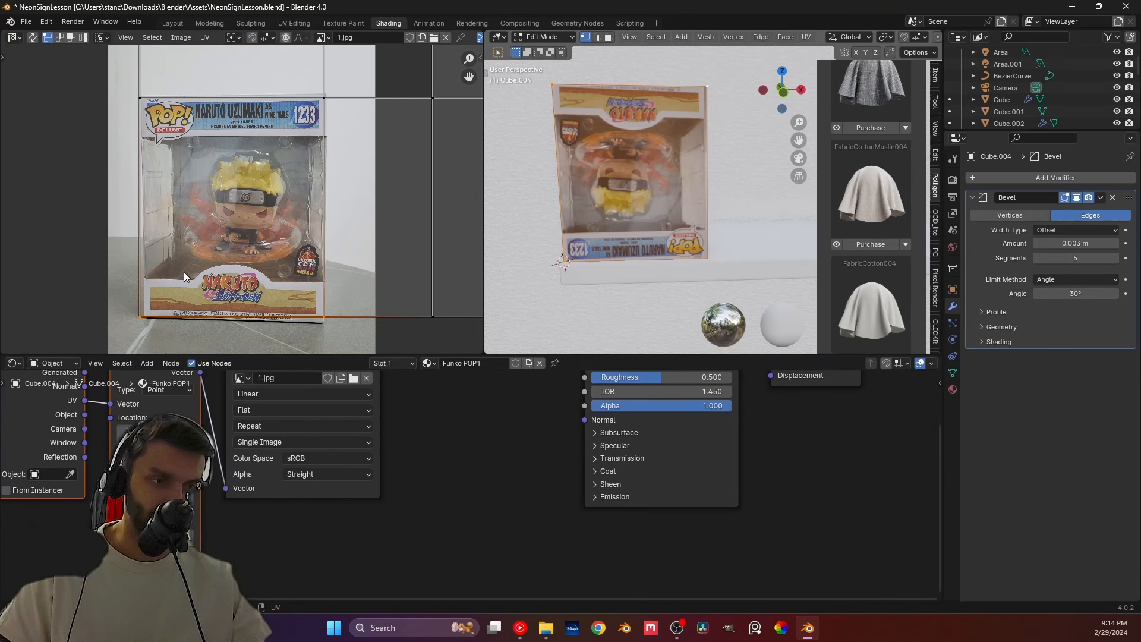
# Step: Move the front face's lower-left UV corner horizontally to match the toy box's lower-left corner in the photo
pyautogui.scroll(1, 167, 274)
pyautogui.scroll(-2, 147, 280)
pyautogui.moveTo(197, 319); pyautogui.dragTo(197, 316)
pyautogui.scroll(2, 195, 315)
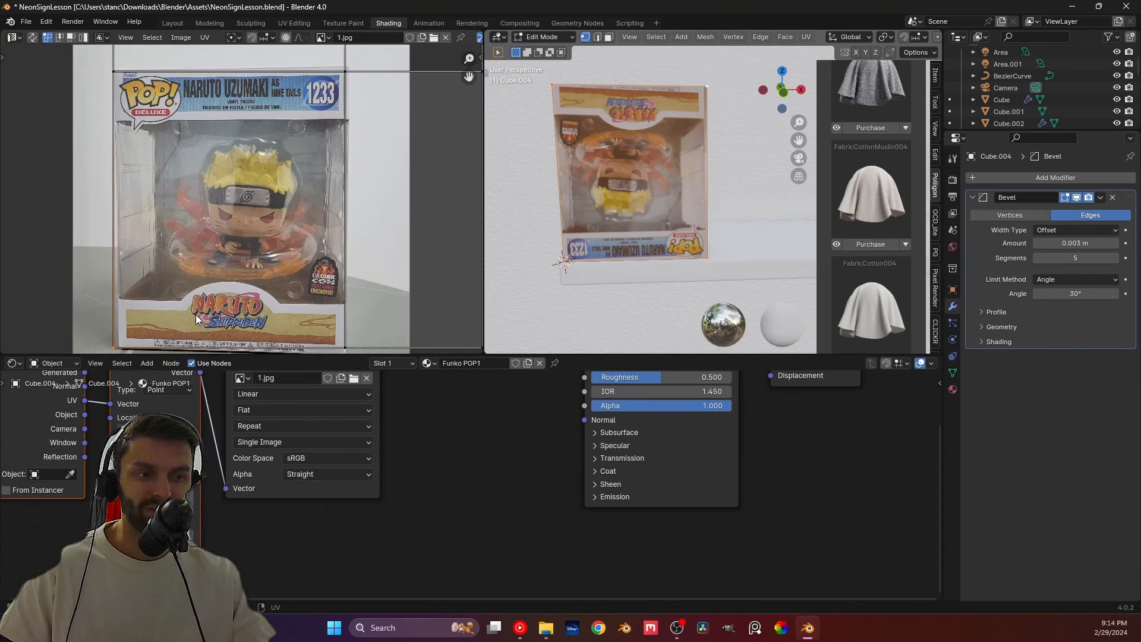
pyautogui.press('g')
pyautogui.press('x')
pyautogui.click(201, 315)
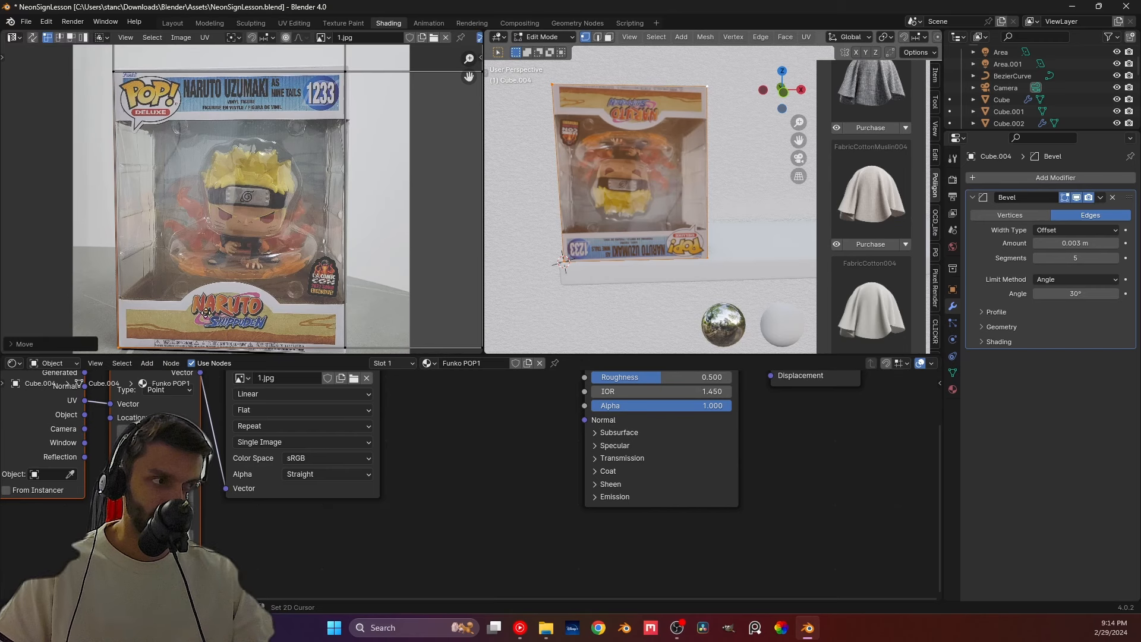
# Step: Move the front face's lower-right UV corner slightly down onto the toy box's lower-right corner in the photo
pyautogui.moveTo(205, 315); pyautogui.dragTo(220, 251, button='middle')
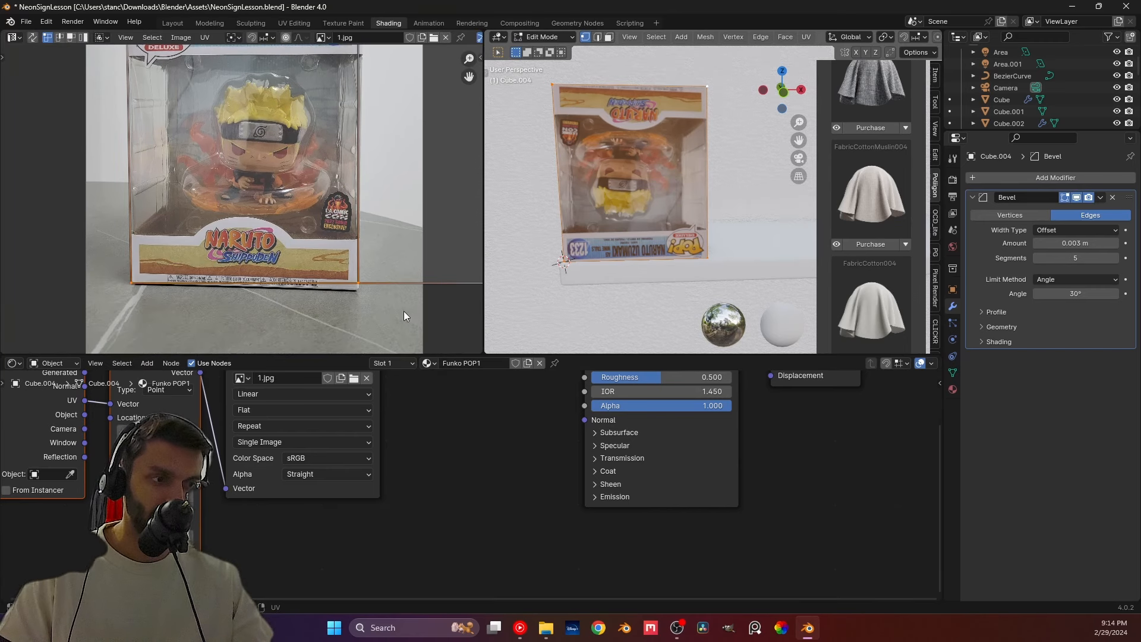
pyautogui.press('g')
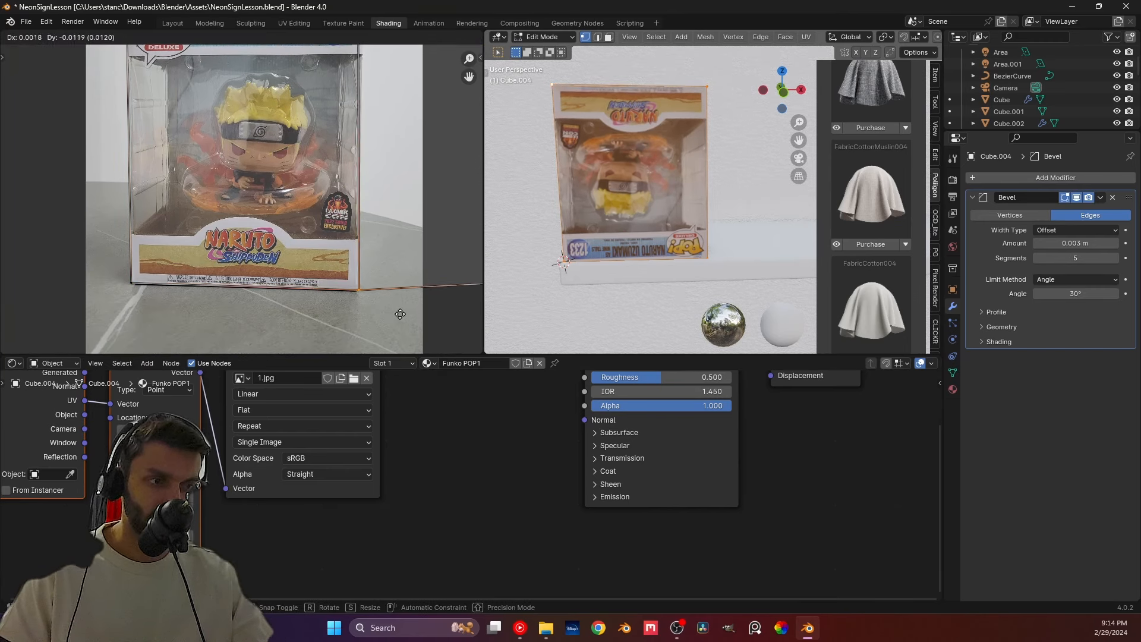
pyautogui.click(401, 314)
pyautogui.scroll(-1, 349, 186)
pyautogui.scroll(1, 231, 73)
# Step: Move the front face's upper-right UV point slightly up to the toy box's top corner and return to Object Mode
pyautogui.moveTo(231, 73); pyautogui.dragTo(272, 202, button='middle')
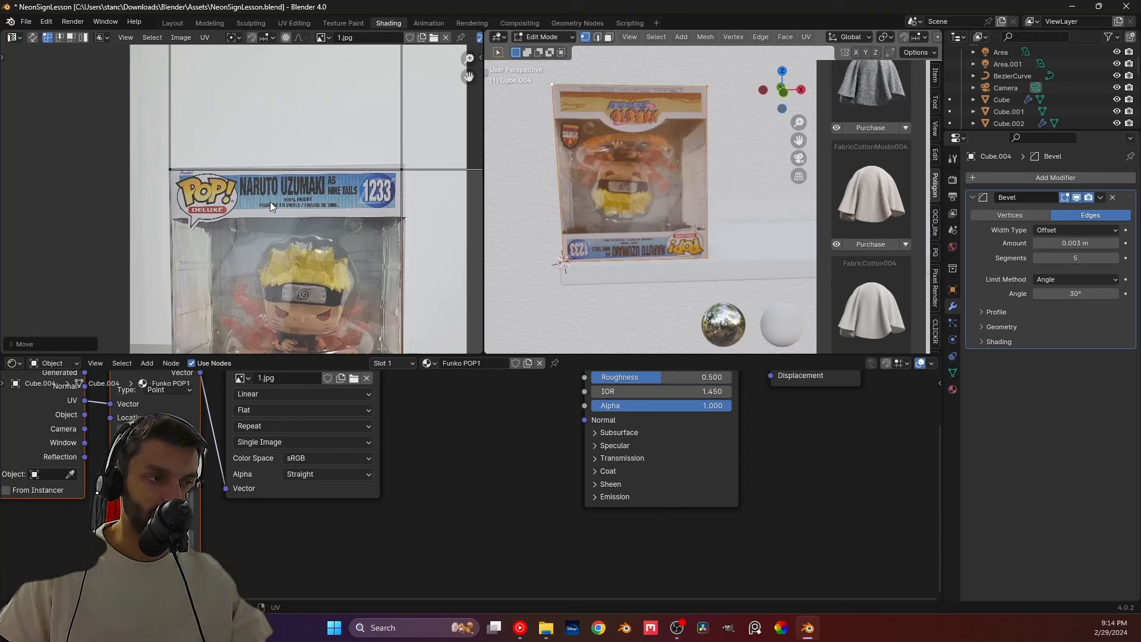
pyautogui.moveTo(417, 176); pyautogui.dragTo(418, 177)
pyautogui.press('g')
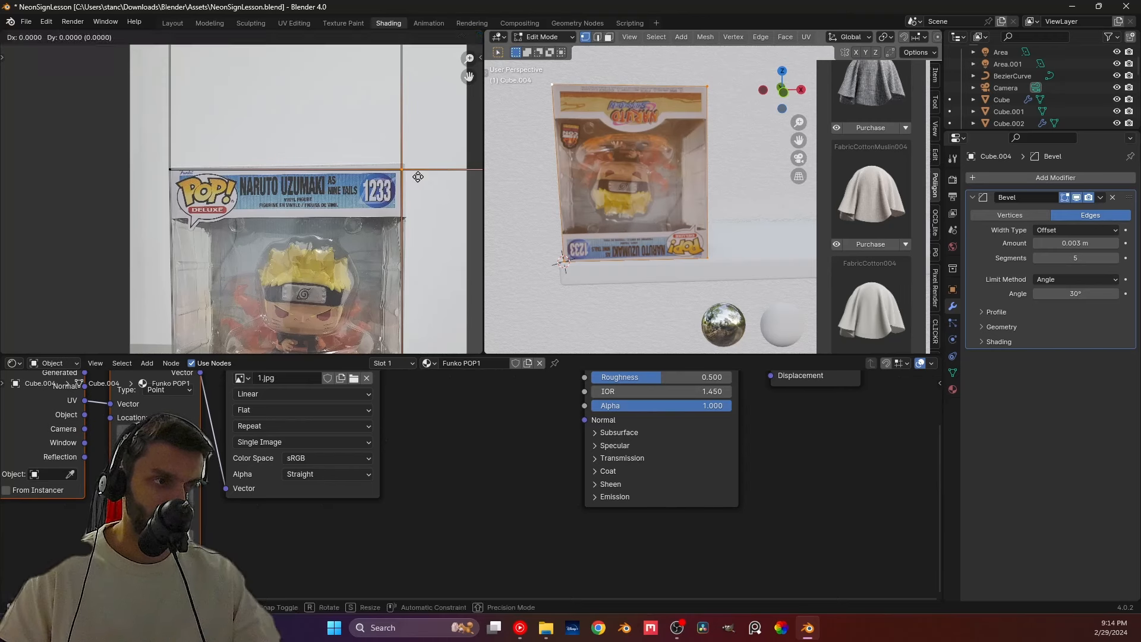
pyautogui.click(419, 172)
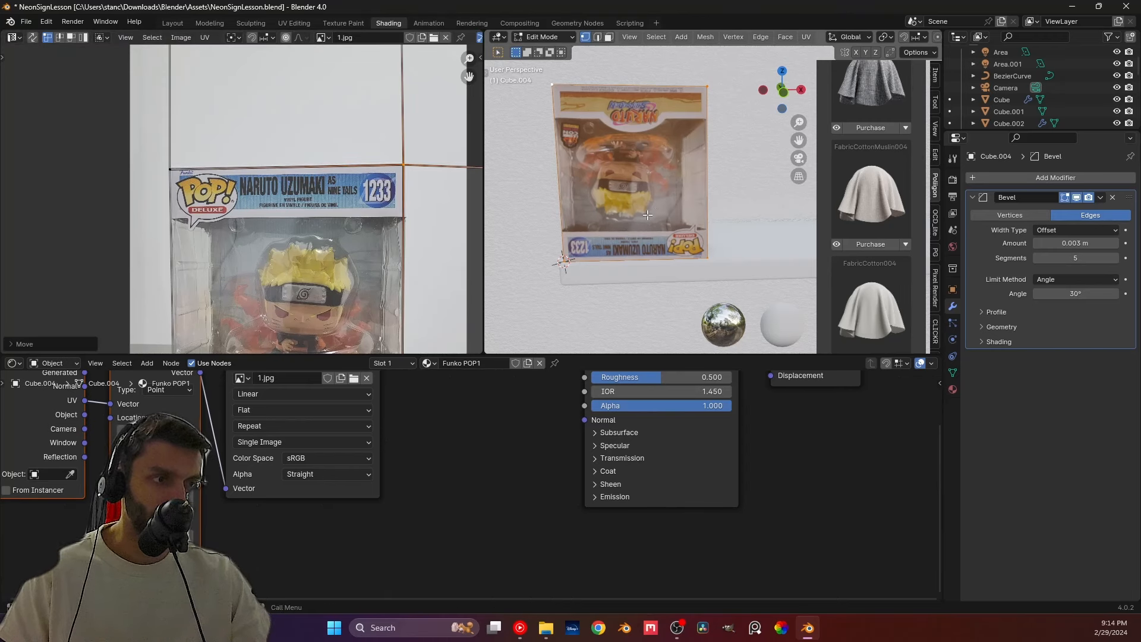
pyautogui.scroll(-3, 427, 206)
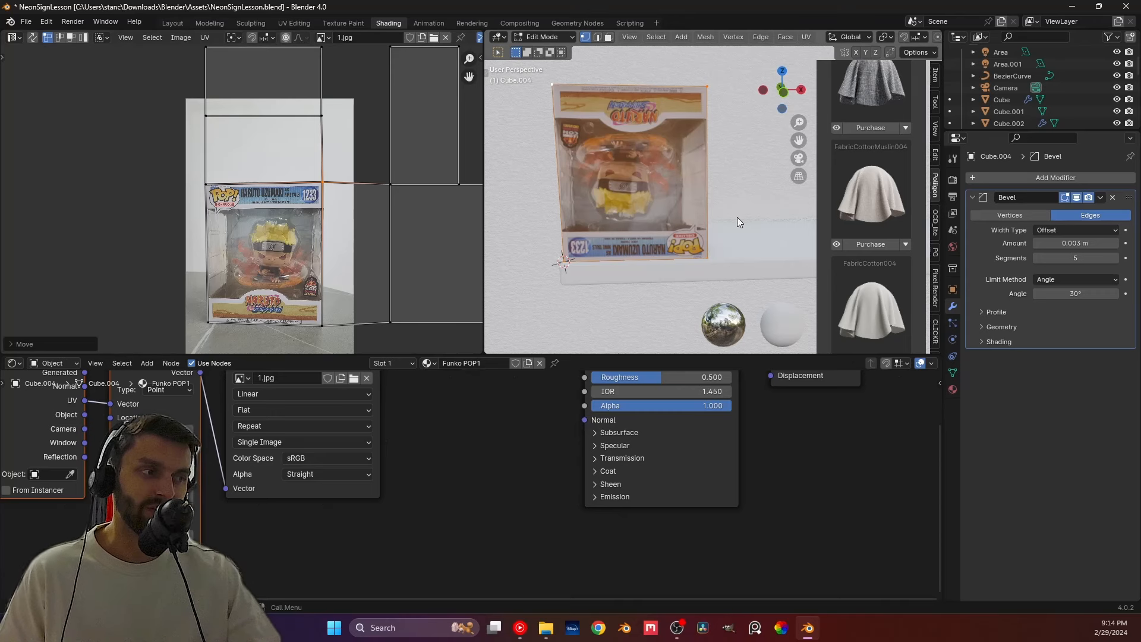
pyautogui.press('Tab')
pyautogui.moveTo(665, 220)
pyautogui.mouseDown(button='middle')
pyautogui.moveTo(754, 230)
pyautogui.moveTo(677, 217)
pyautogui.mouseUp(button='middle')
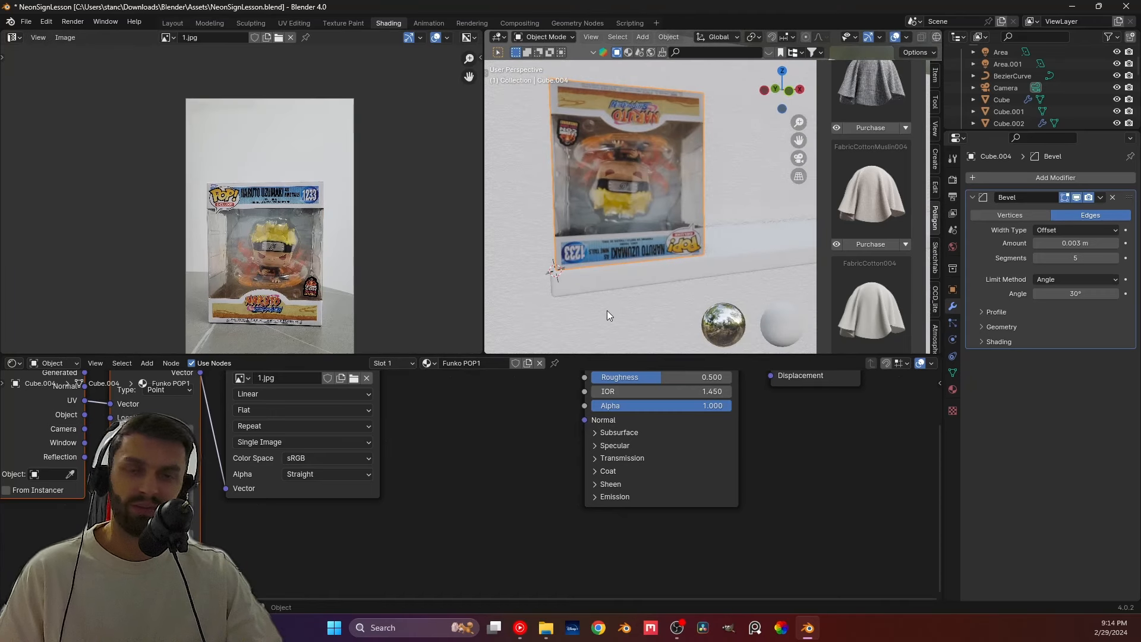
# Step: Try turning the upside-down texture by setting the Mapping node's X rotation to 180°, and undo that value
pyautogui.scroll(-2, 459, 492)
pyautogui.moveTo(338, 441); pyautogui.dragTo(495, 456, button='middle')
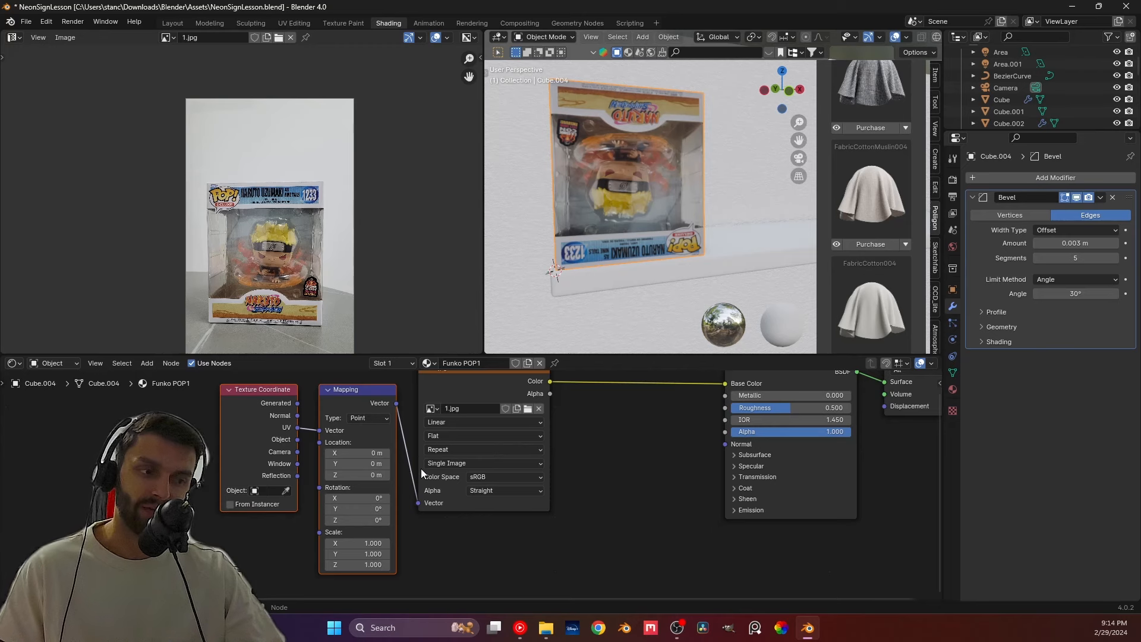
pyautogui.moveTo(421, 468); pyautogui.dragTo(473, 468, button='middle')
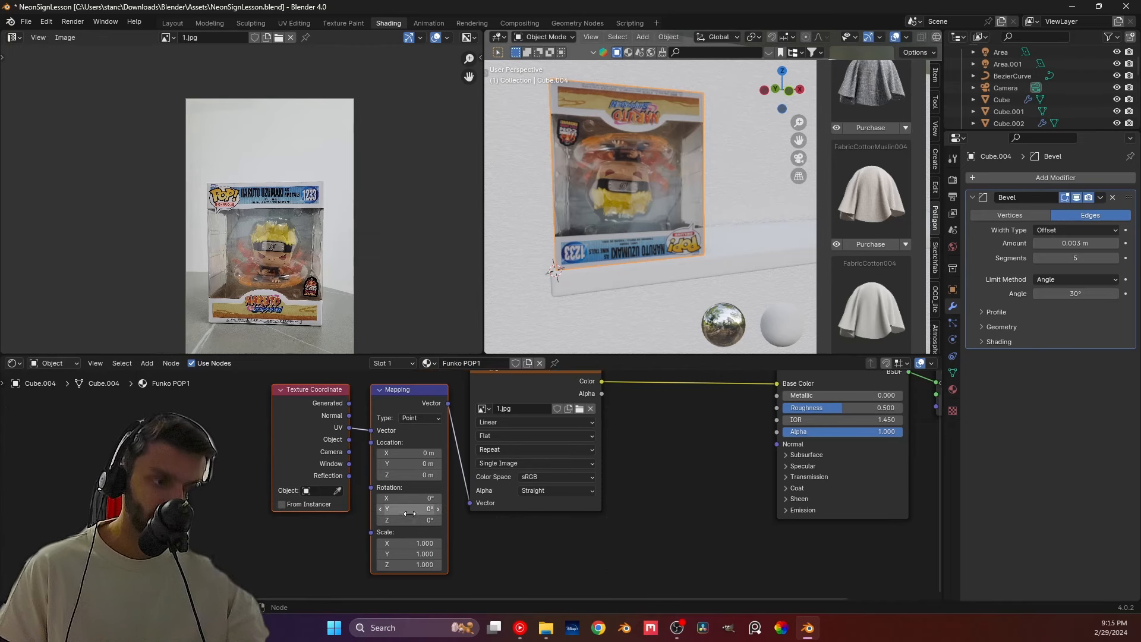
pyautogui.moveTo(409, 508); pyautogui.dragTo(501, 495)
pyautogui.hotkey('ctrl', 'z')
pyautogui.click(403, 495)
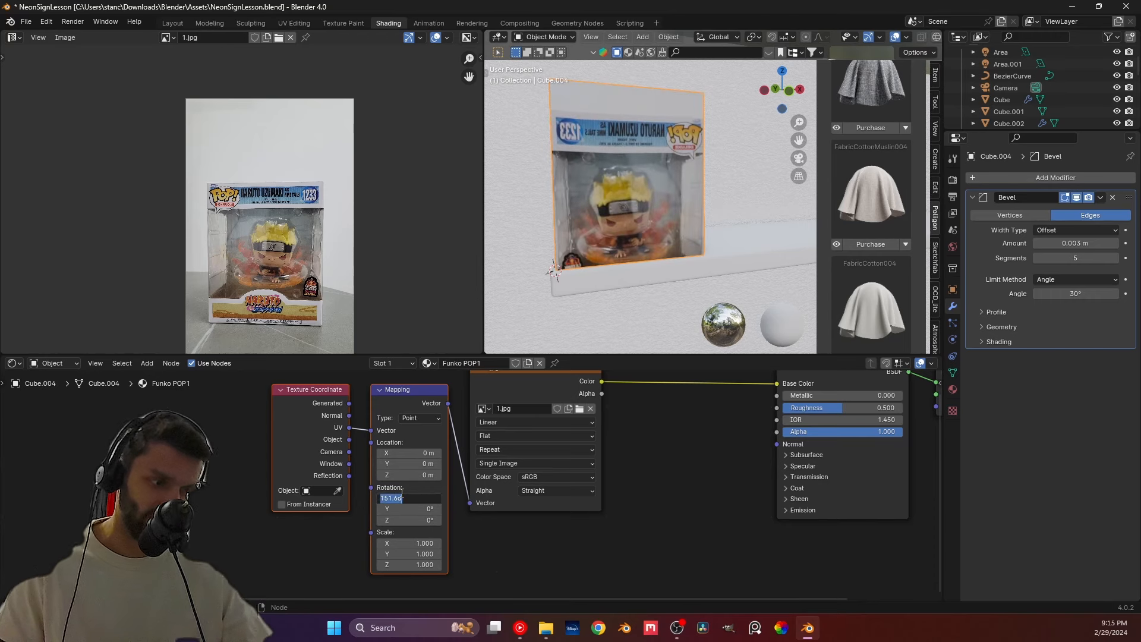
pyautogui.write('180')
pyautogui.press('Return')
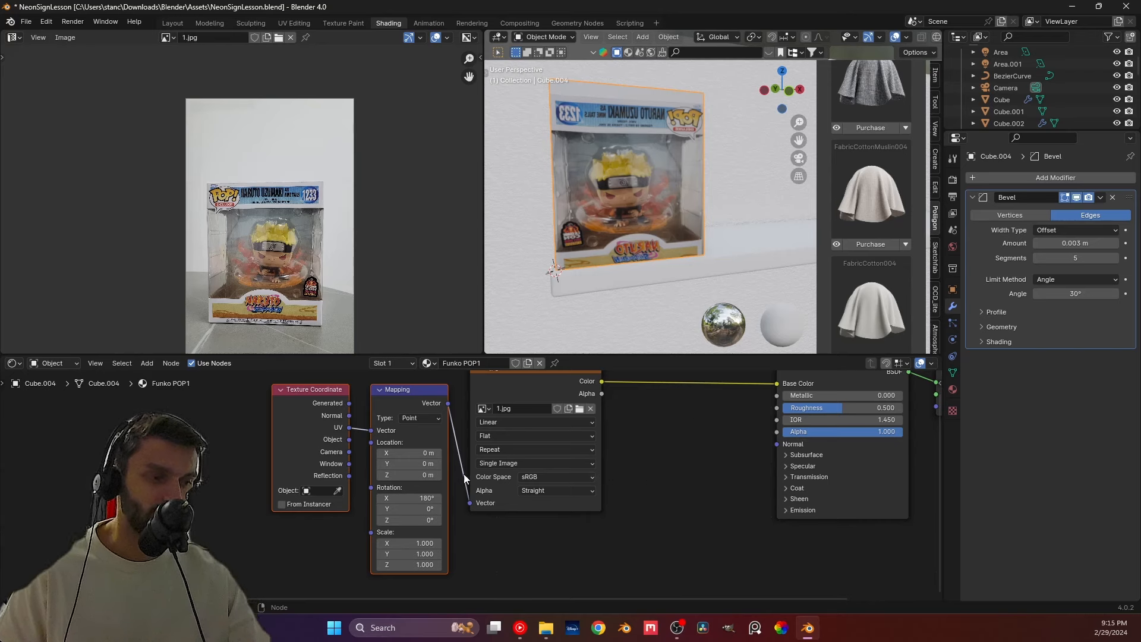
pyautogui.hotkey('ctrl', 'z')
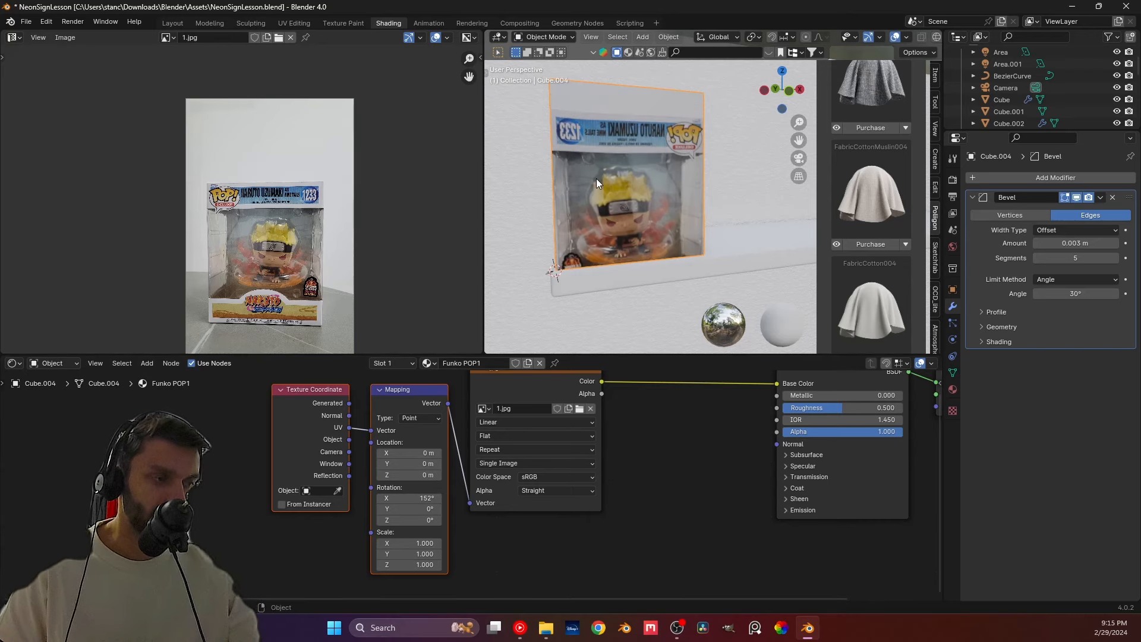
# Step: Apply the rotation of the toy box object
pyautogui.rightClick(596, 178)
pyautogui.hotkey('shift', 'a')
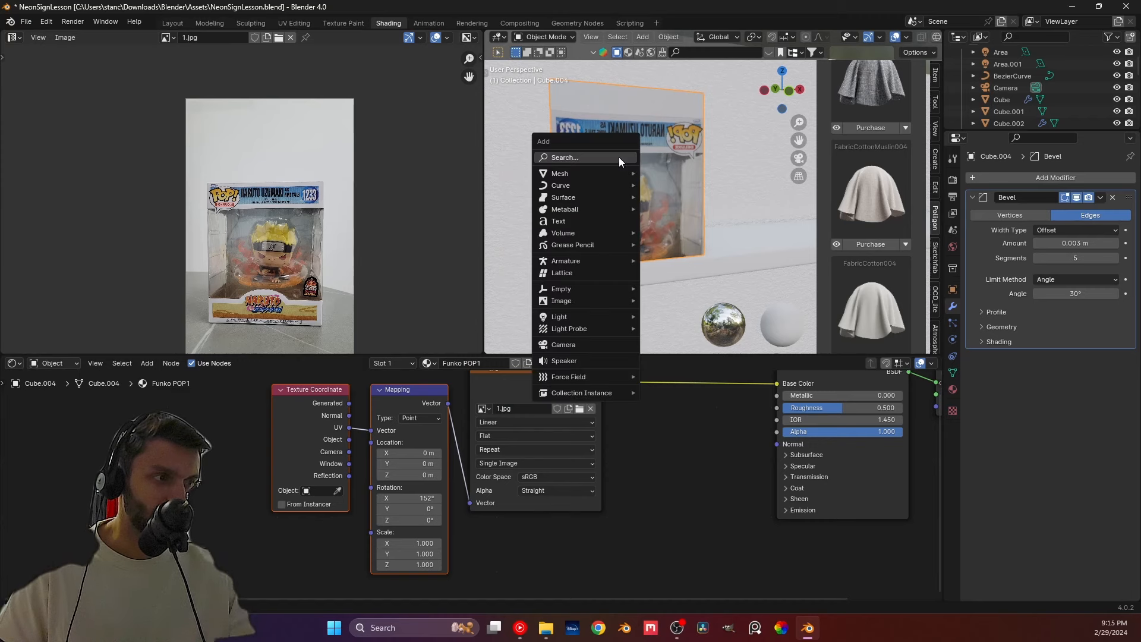
pyautogui.rightClick(626, 163)
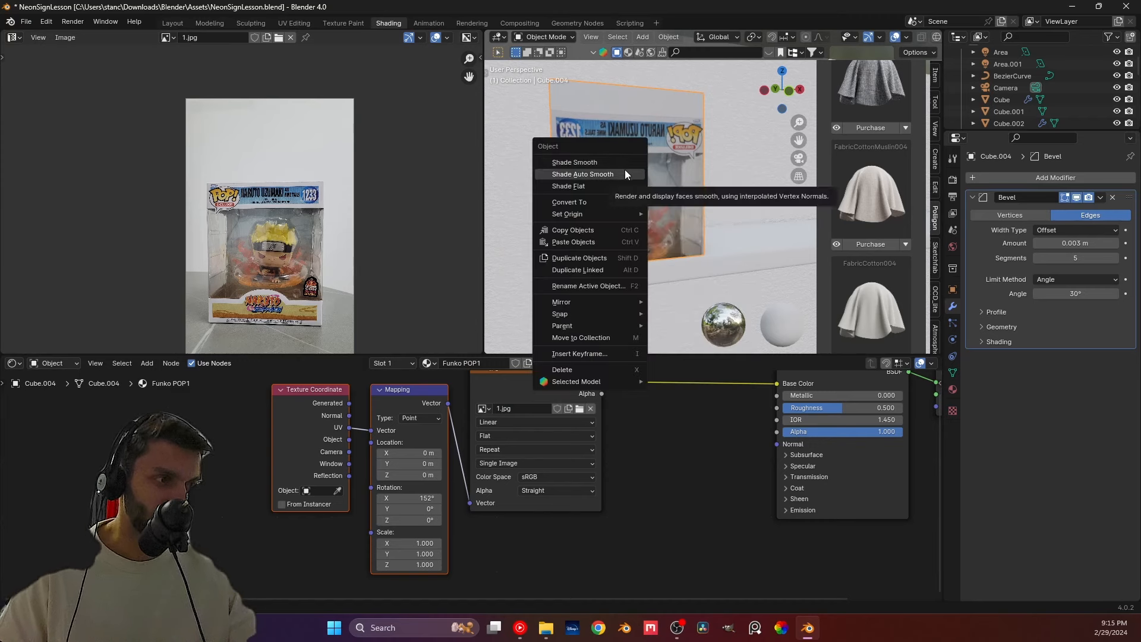
pyautogui.press('Escape')
pyautogui.hotkey('ctrl', 'a')
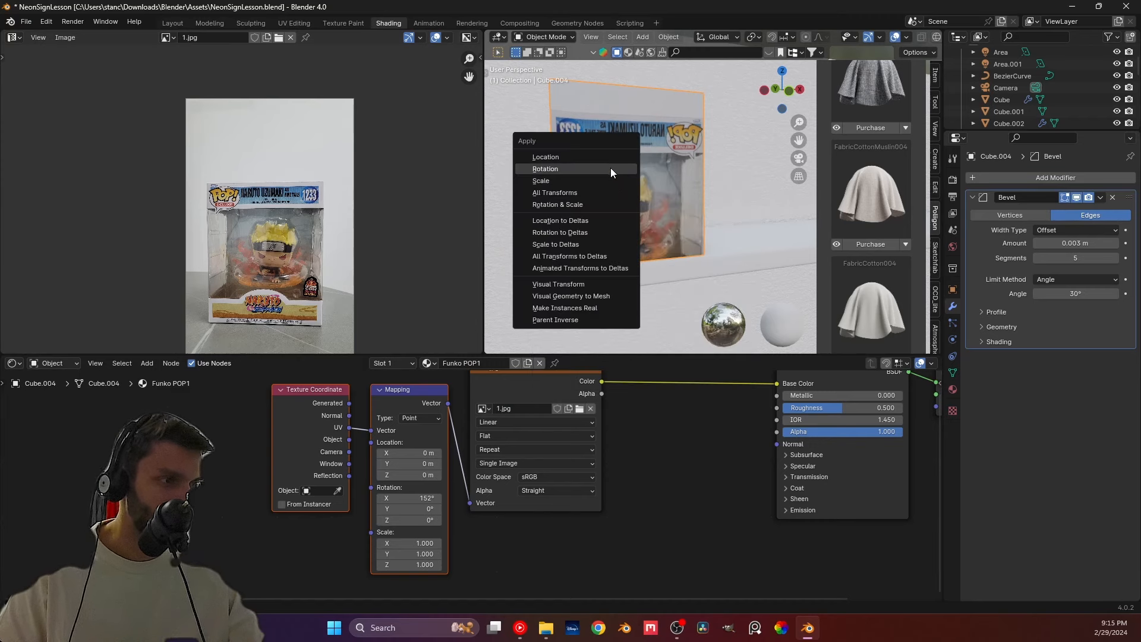
pyautogui.click(611, 168)
pyautogui.click(546, 590)
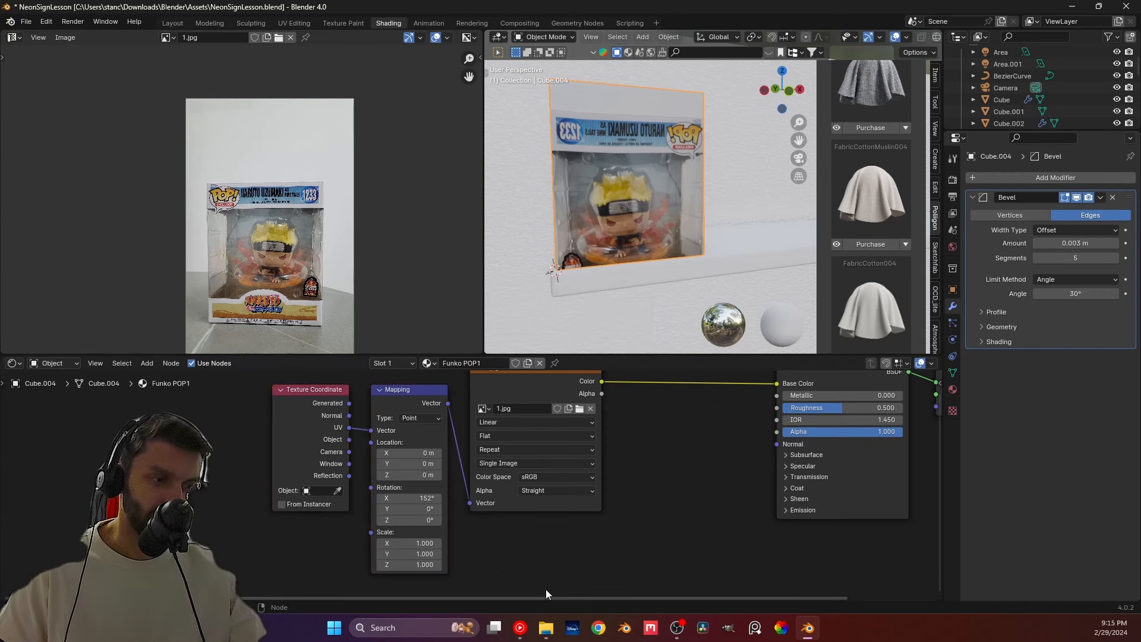
# Step: Put the toy box in Edit Mode and reset the Mapping node's X rotation to 0°
pyautogui.press('Tab')
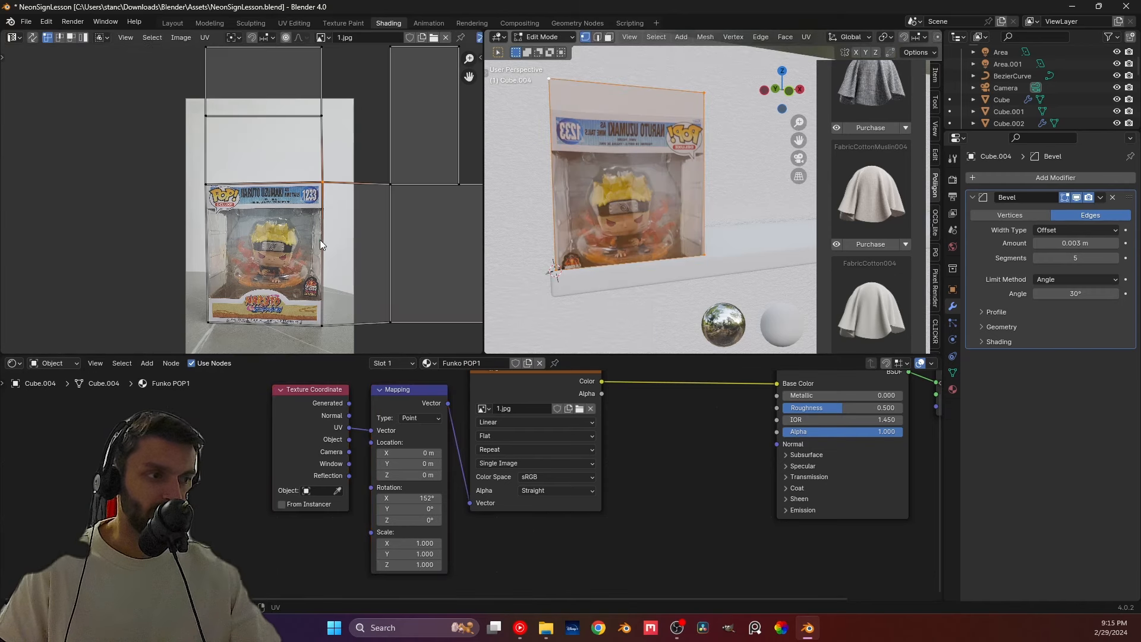
pyautogui.click(414, 498)
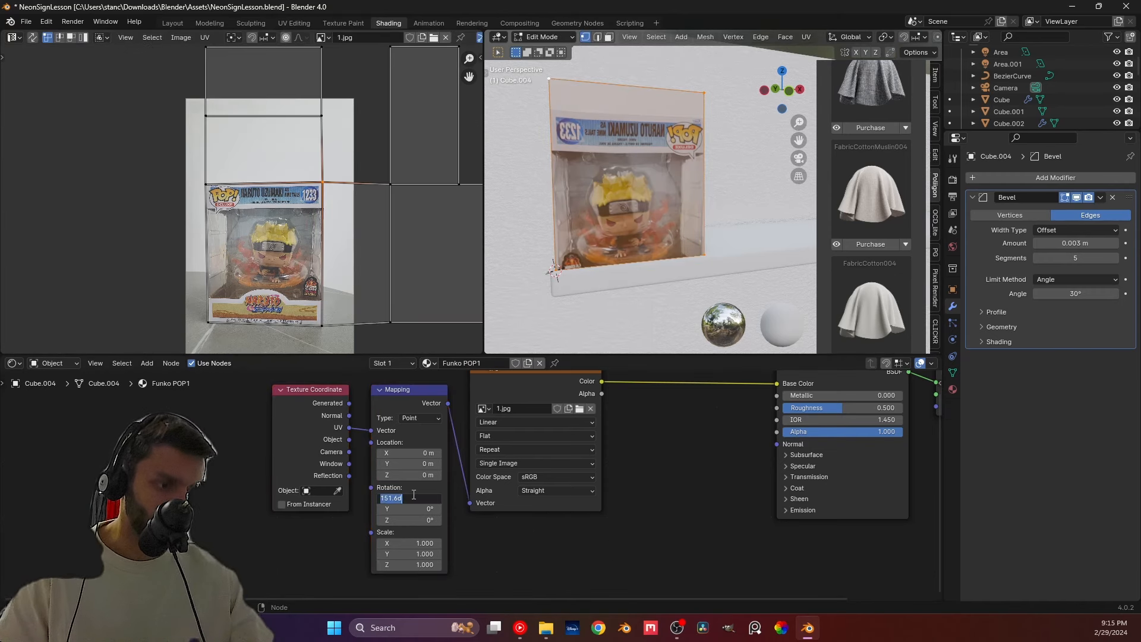
pyautogui.write('0')
pyautogui.press('Return')
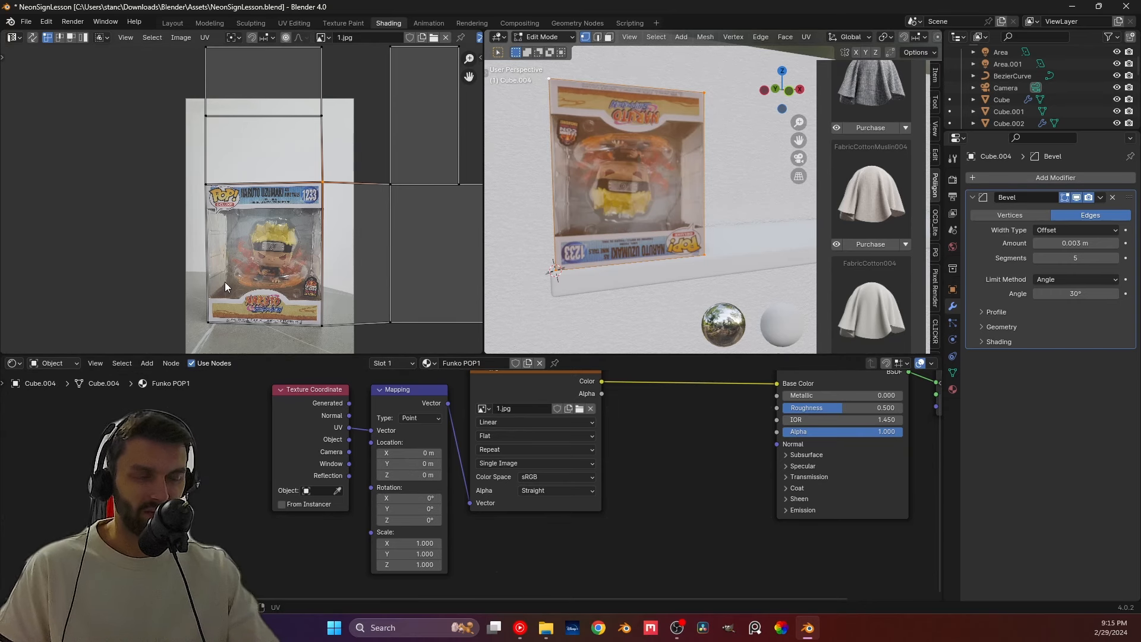
# Step: Rotate the entire UV layout by 180° and move it so the front face covers the toy box in the photo
pyautogui.write('a')
pyautogui.write('r')
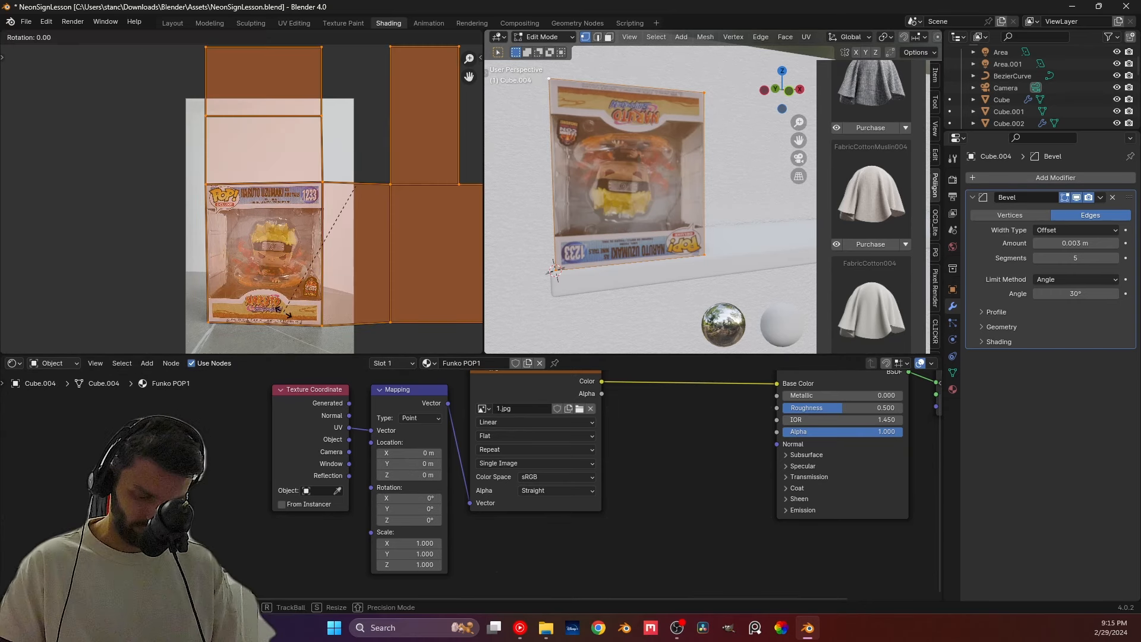
pyautogui.write('180')
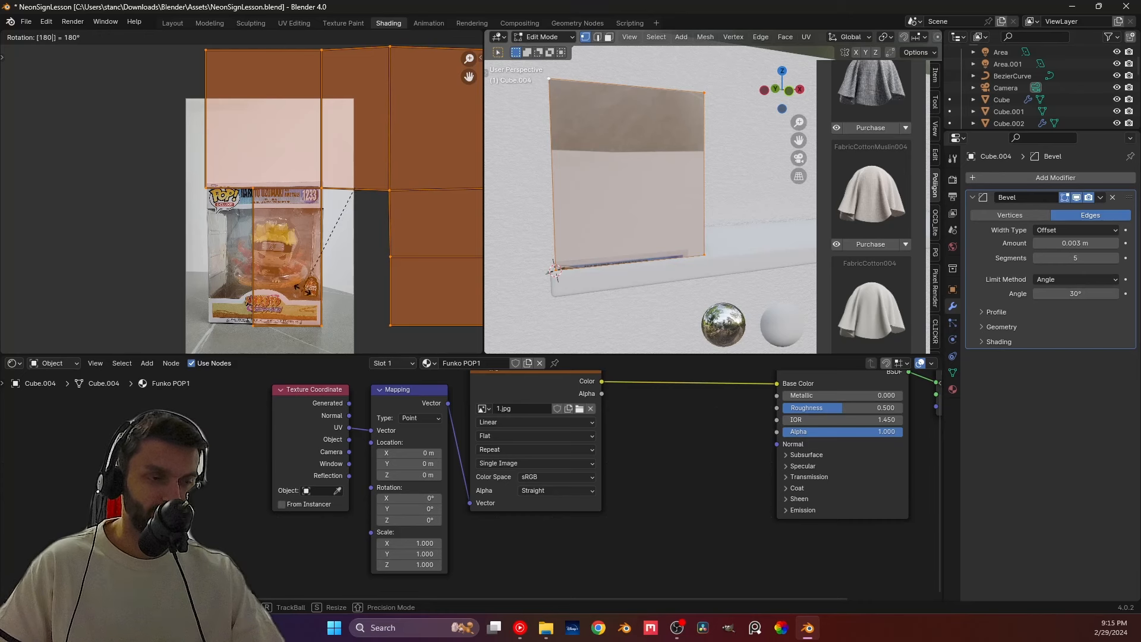
pyautogui.press('Return')
pyautogui.press('g')
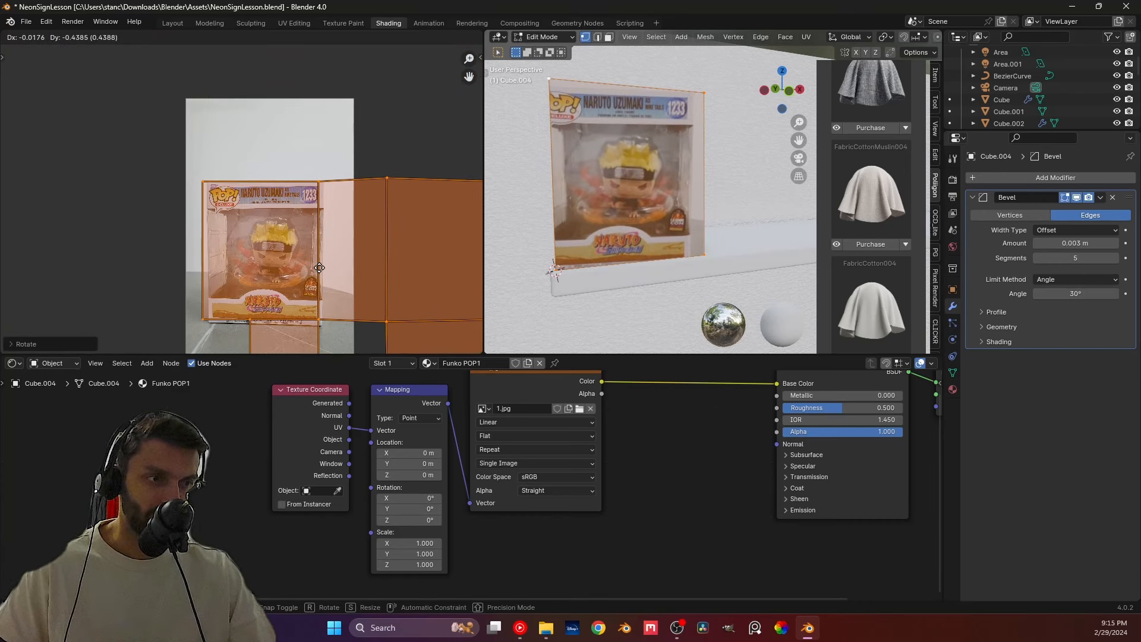
pyautogui.click(321, 268)
# Step: Move the front face's lower UV points down along Y by about 0.029 to the toy box's bottom edge
pyautogui.scroll(2, 243, 238)
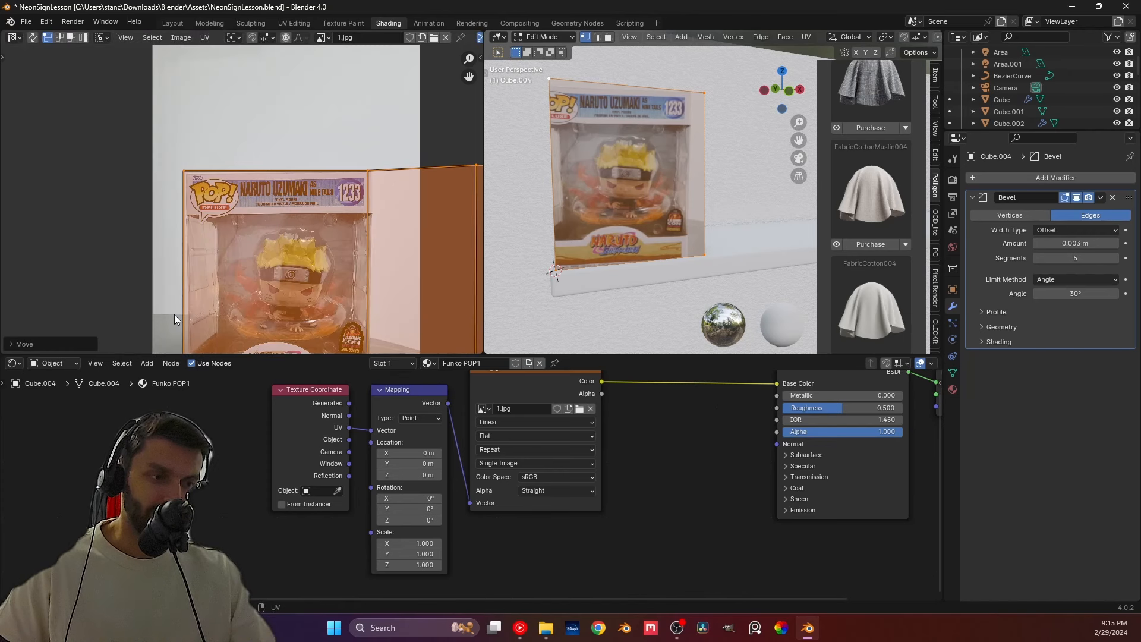
pyautogui.moveTo(176, 315); pyautogui.dragTo(183, 125, button='middle')
pyautogui.moveTo(158, 202); pyautogui.dragTo(442, 257)
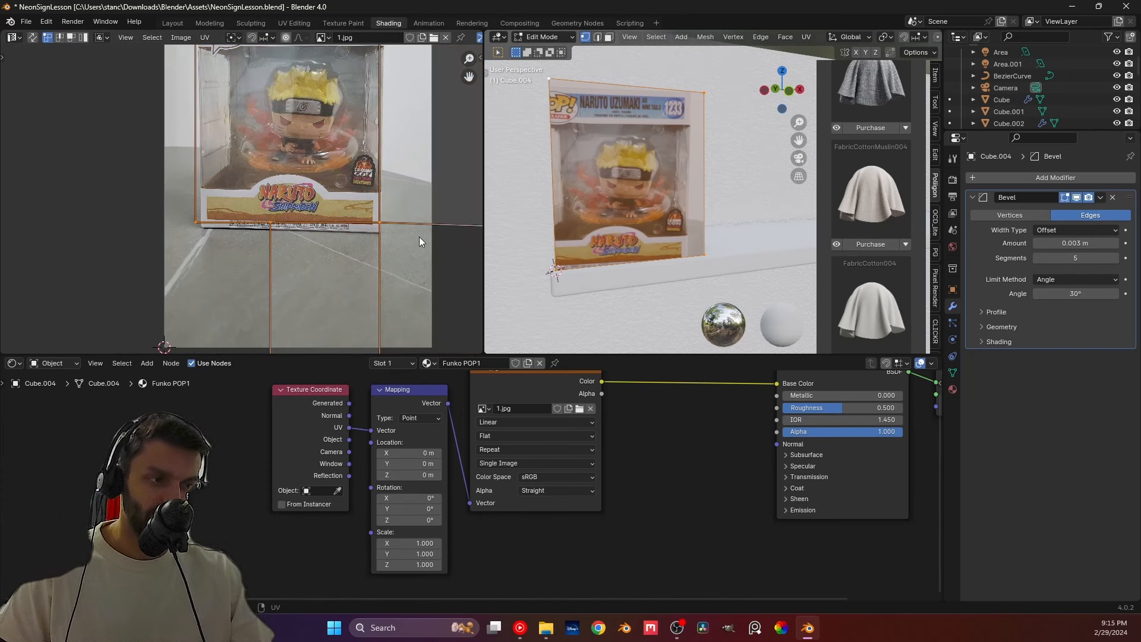
pyautogui.press('g')
pyautogui.press('y')
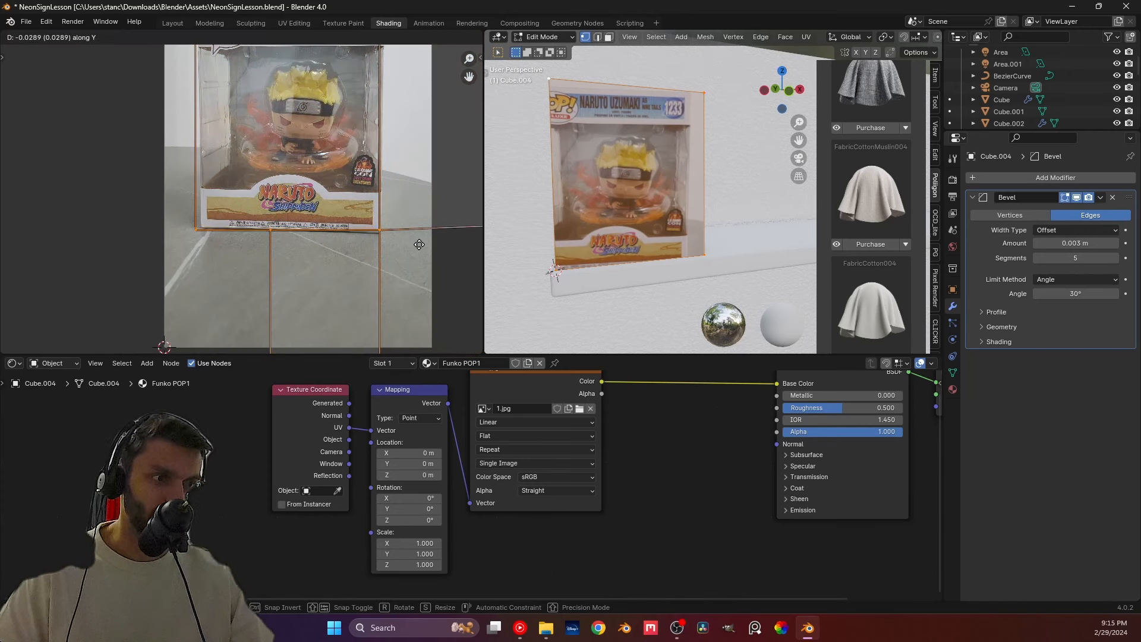
pyautogui.click(249, 223)
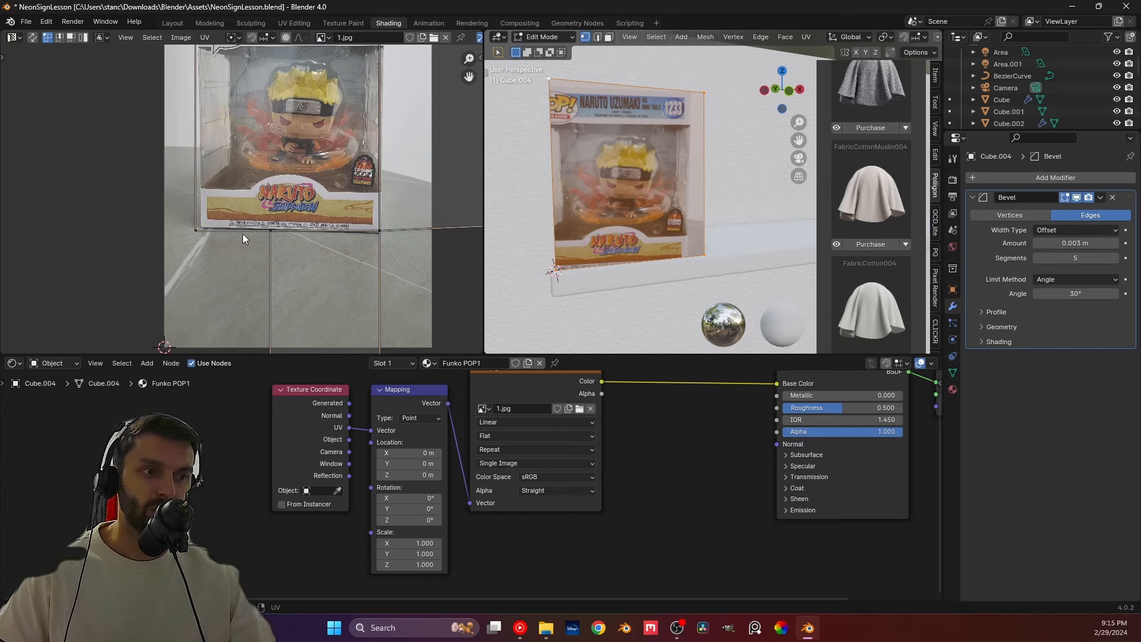
# Step: Shift the rotated front face's lower-left UV corner along X onto the toy box's lower-left corner
pyautogui.scroll(1, 215, 240)
pyautogui.press('g')
pyautogui.press('x')
pyautogui.click(224, 236)
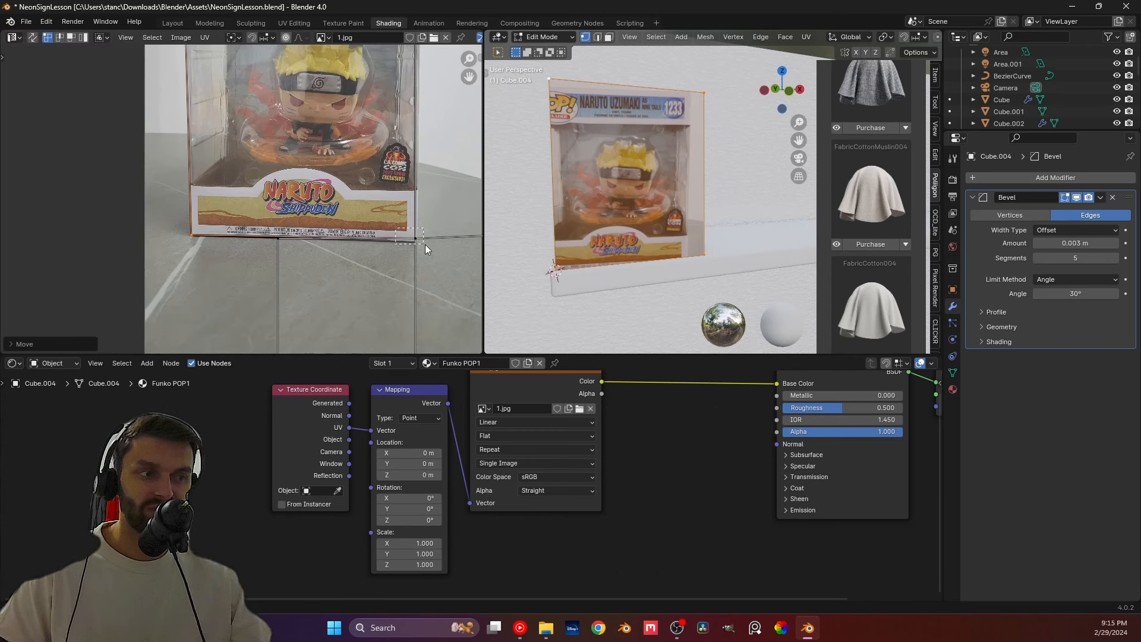
# Step: Fit the front face's upper-right UV corner to the toy box's corner in the photo and leave Edit Mode
pyautogui.moveTo(425, 248); pyautogui.dragTo(425, 246)
pyautogui.moveTo(391, 174); pyautogui.dragTo(391, 257, button='middle')
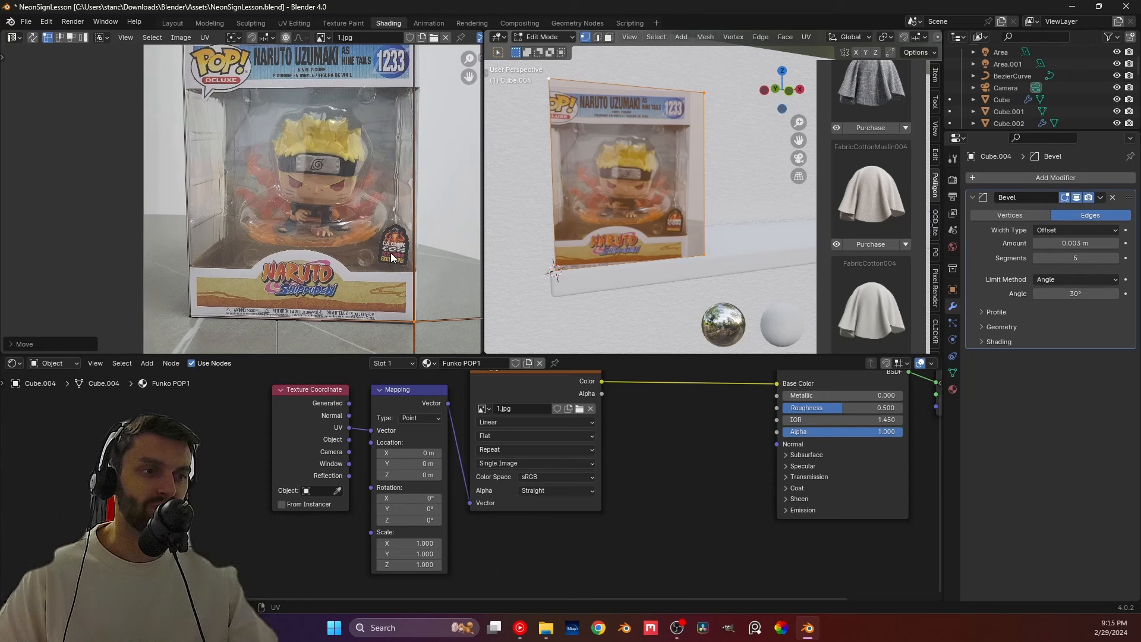
pyautogui.scroll(-3, 391, 252)
pyautogui.moveTo(372, 164); pyautogui.dragTo(373, 165)
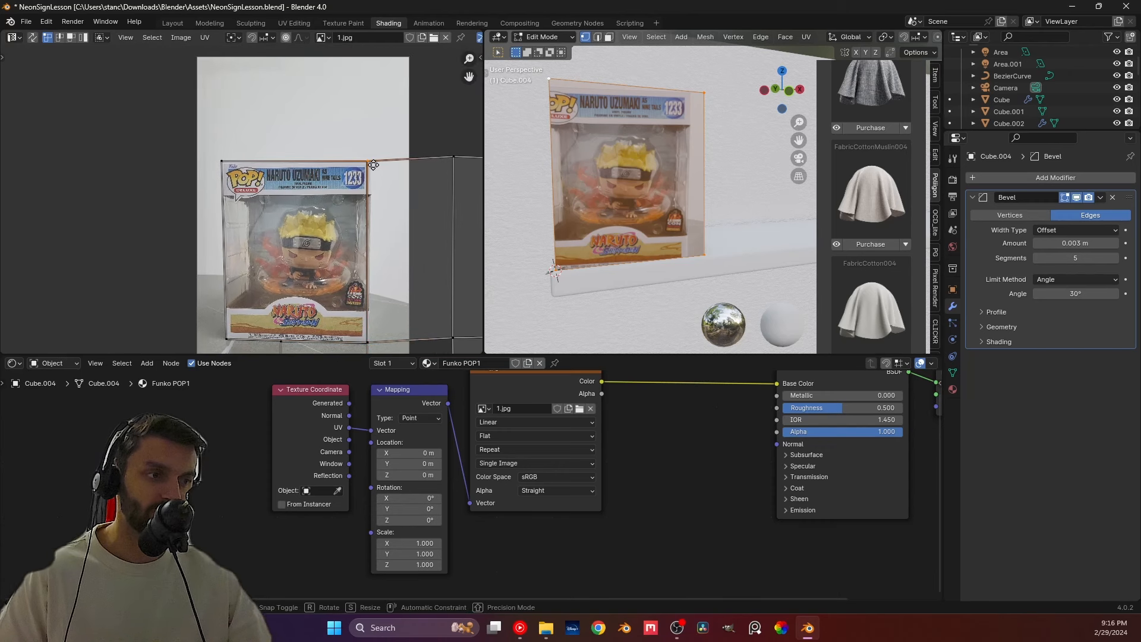
pyautogui.press('g')
pyautogui.press('x')
pyautogui.click(376, 171)
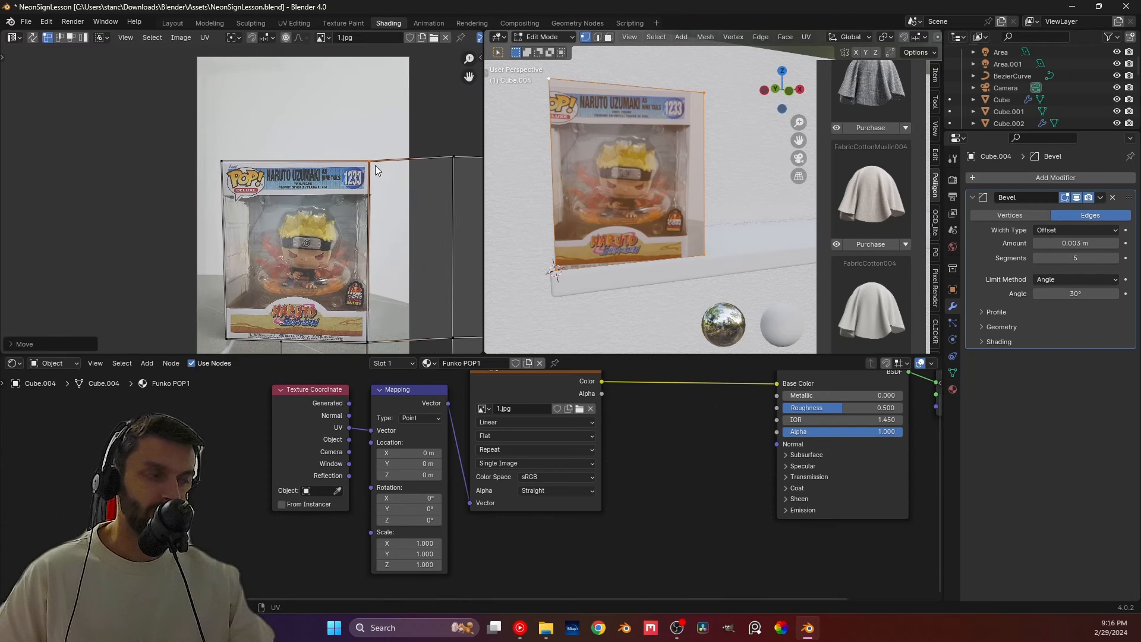
pyautogui.press('Tab')
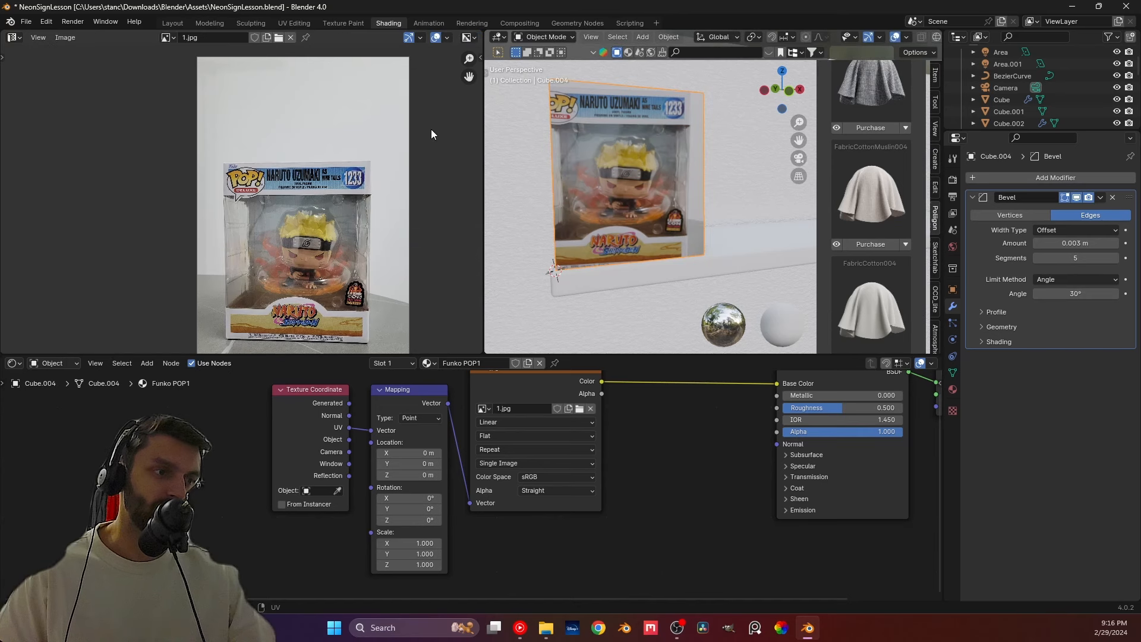
pyautogui.moveTo(650, 223); pyautogui.dragTo(687, 190, button='middle')
pyautogui.click(687, 190)
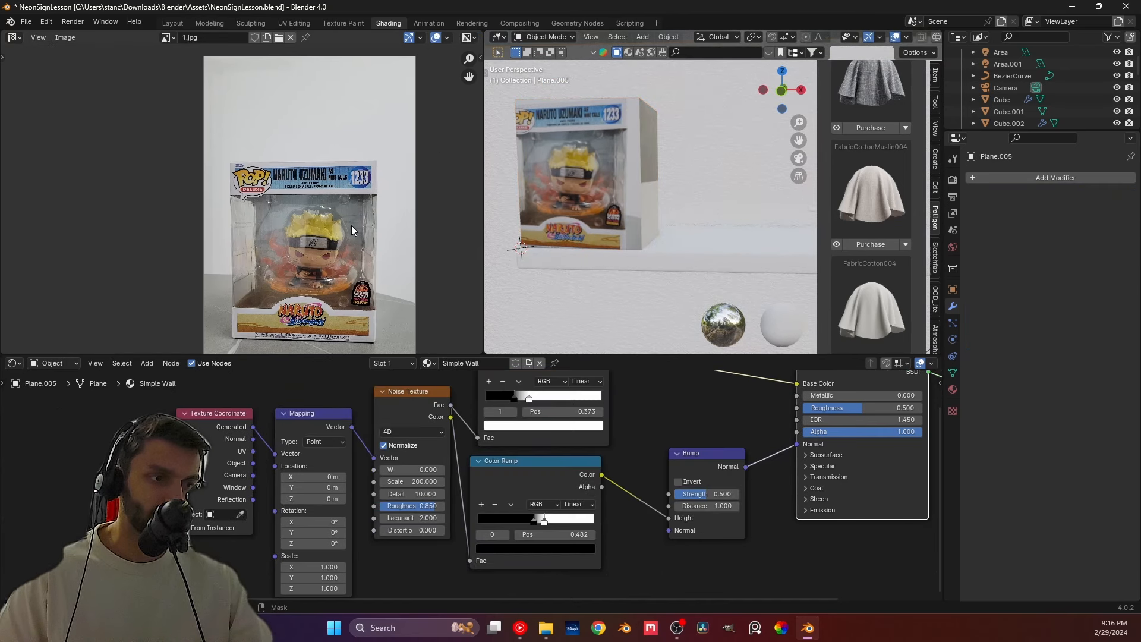
pyautogui.press('Tab')
pyautogui.press('Tab')
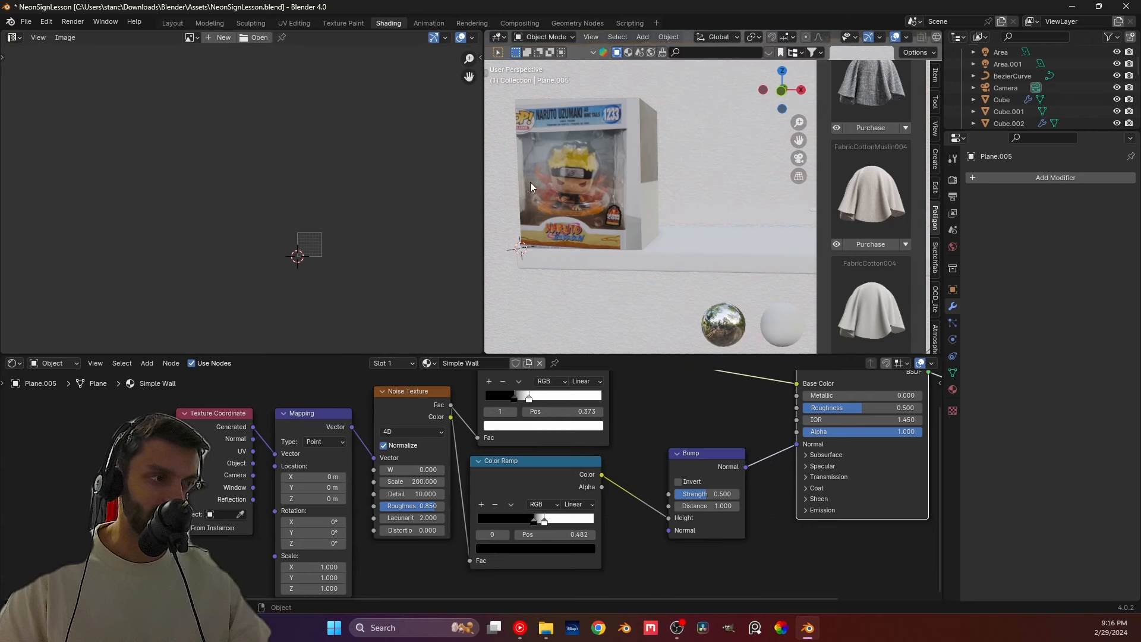
# Step: Re-unwrap the whole Funko Pop box in Edit Mode with Smart UV Project, using a 66° angle limit and an island margin of 0.000
pyautogui.click(530, 181)
pyautogui.press('Tab')
pyautogui.moveTo(335, 249); pyautogui.dragTo(330, 191, button='middle')
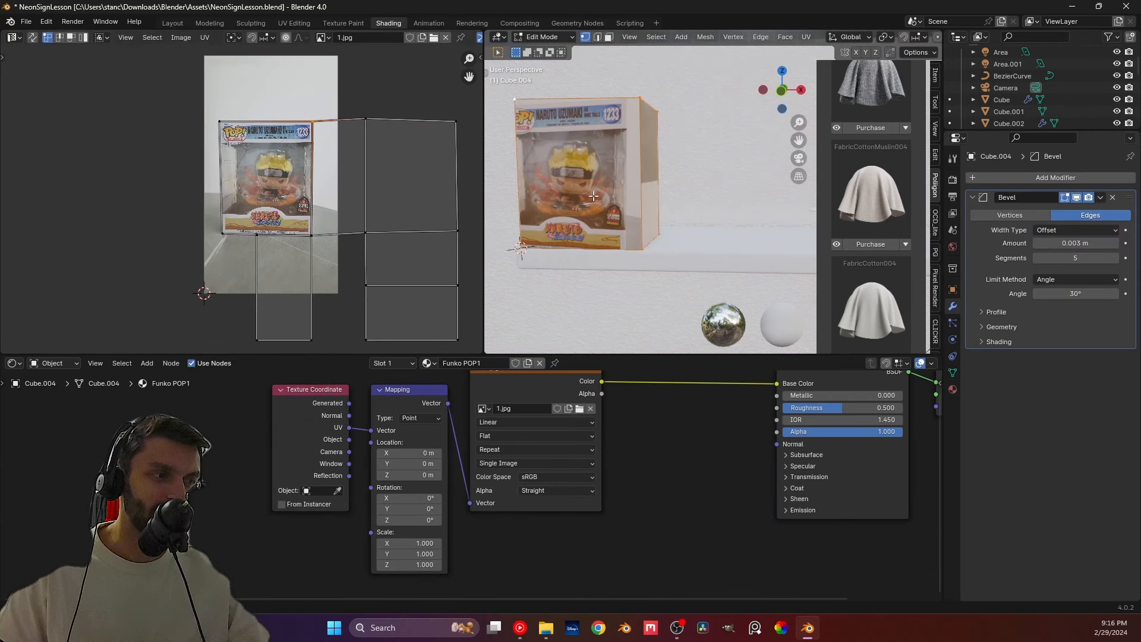
pyautogui.moveTo(593, 196); pyautogui.dragTo(722, 201, button='middle')
pyautogui.scroll(-1, 278, 199)
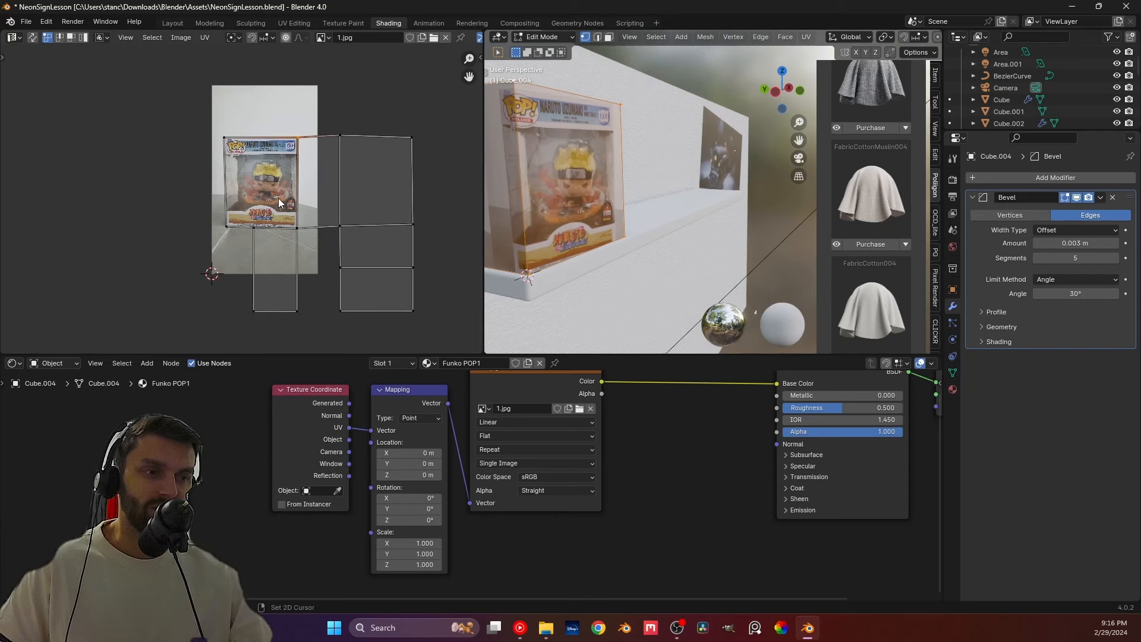
pyautogui.scroll(2, 411, 199)
pyautogui.moveTo(279, 199)
pyautogui.mouseDown(button='middle')
pyautogui.moveTo(411, 199)
pyautogui.moveTo(295, 196)
pyautogui.mouseUp(button='middle')
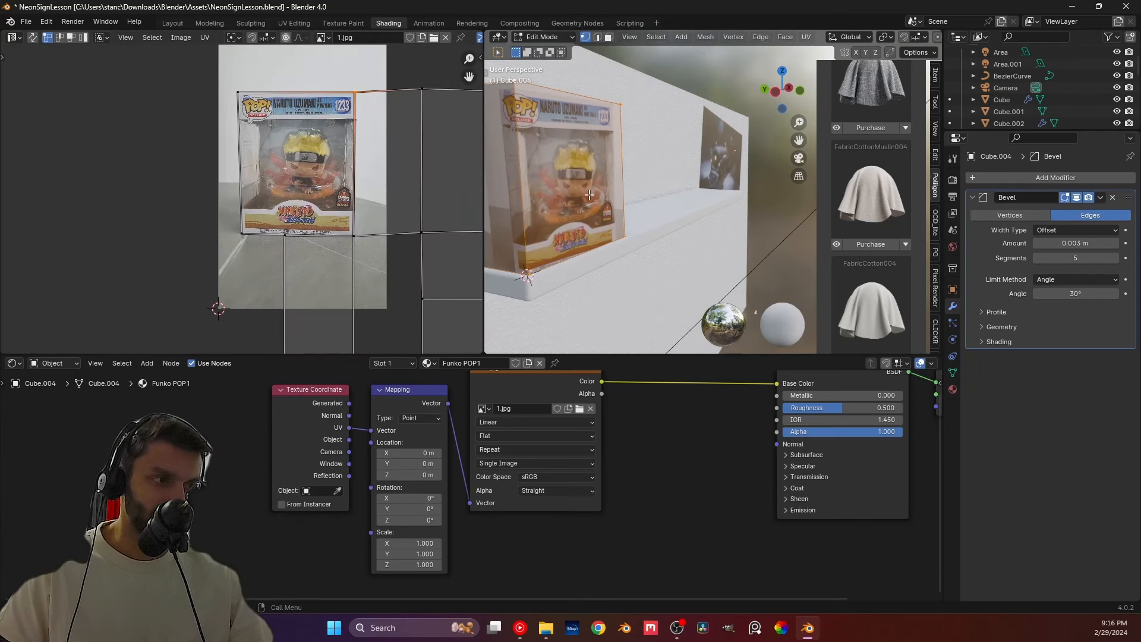
pyautogui.press('u')
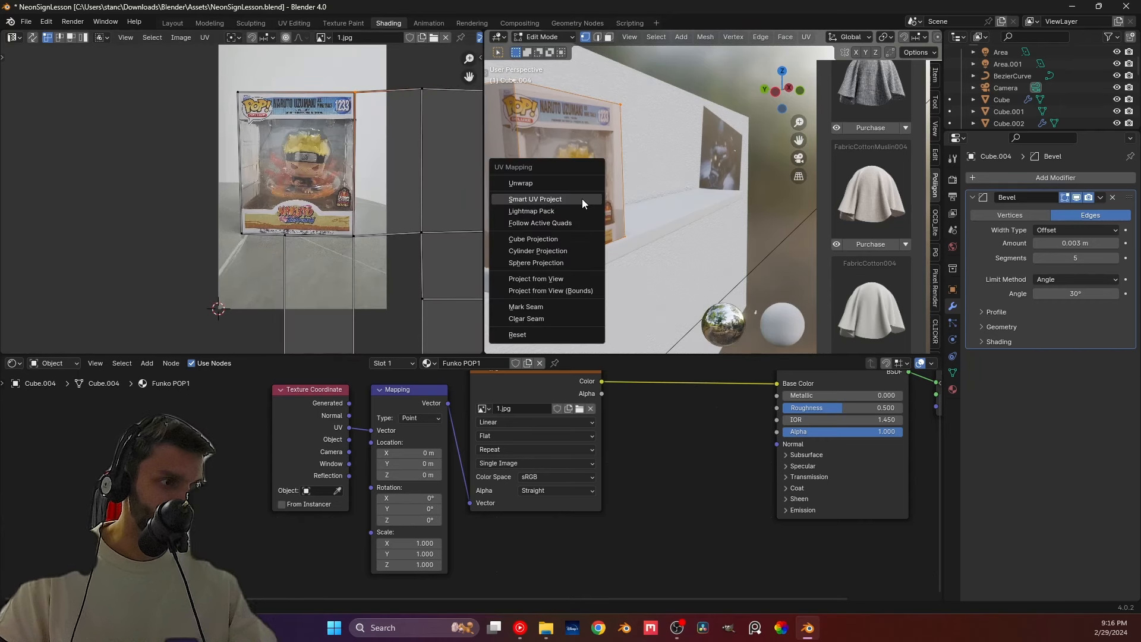
pyautogui.click(583, 199)
pyautogui.click(593, 307)
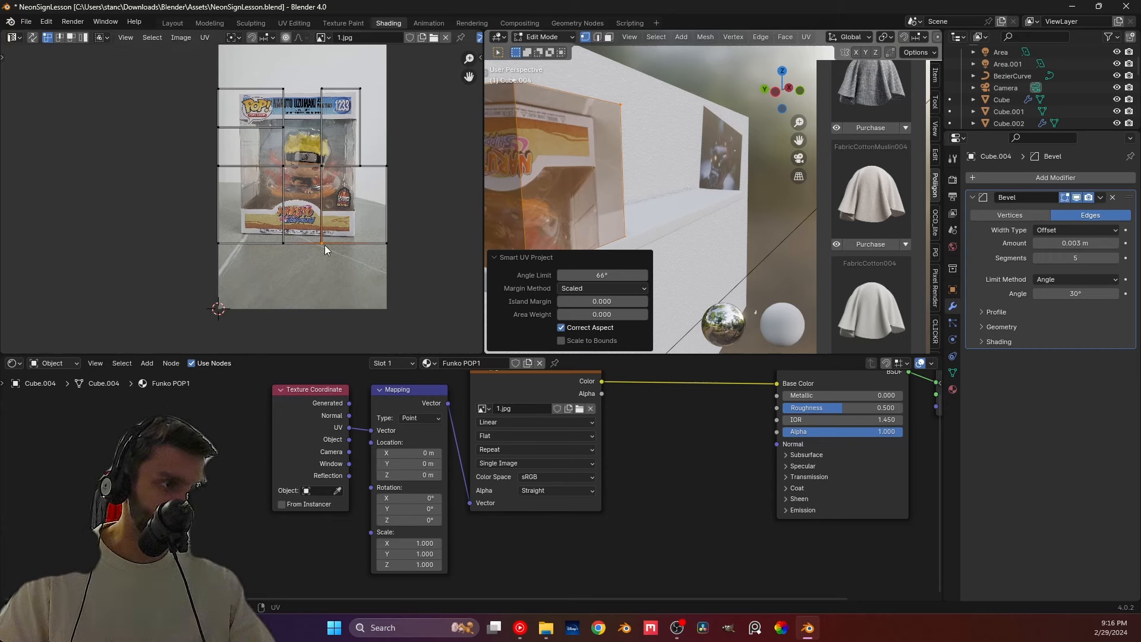
# Step: Rotate the box's entire new UV layout by 180° and move it so the front face overlies the figure in the photo
pyautogui.press('g')
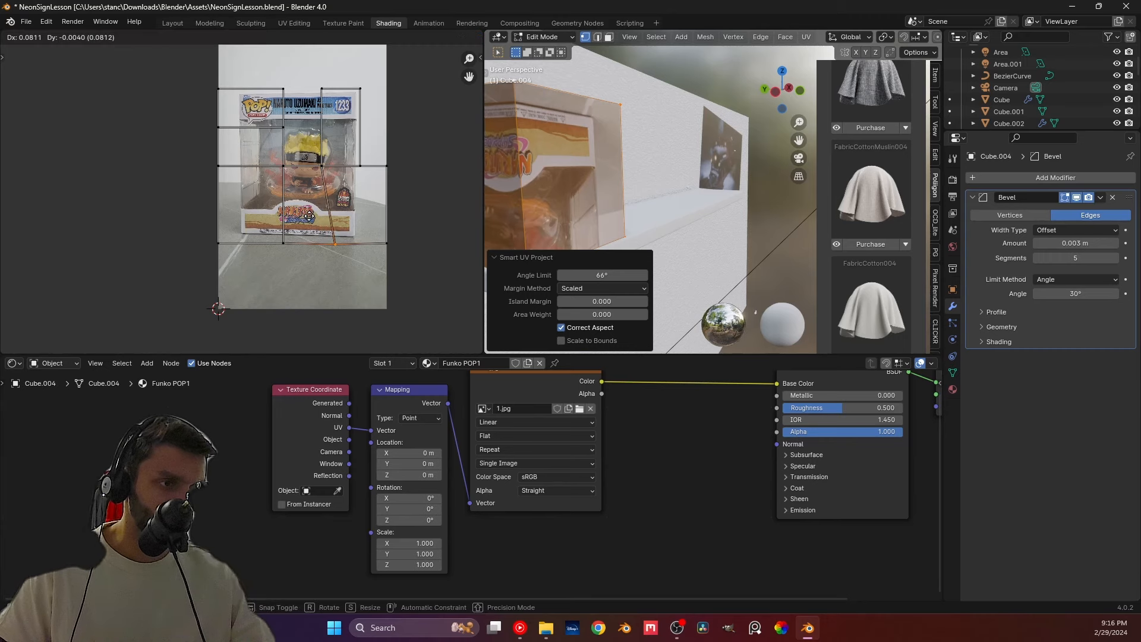
pyautogui.press('Escape')
pyautogui.write('ar')
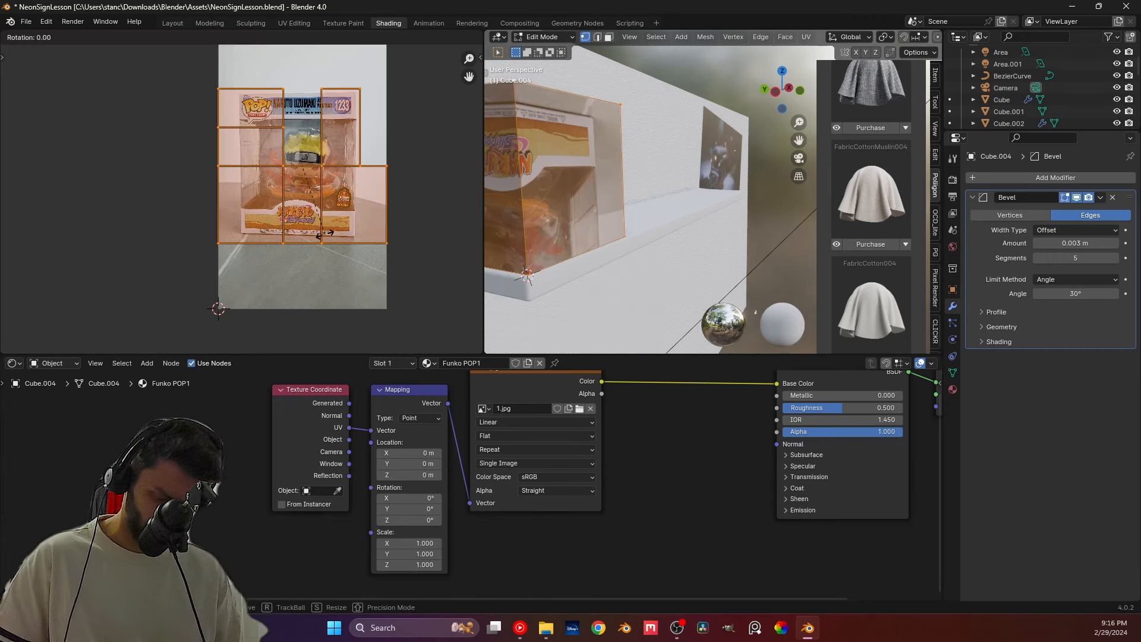
pyautogui.write('80')
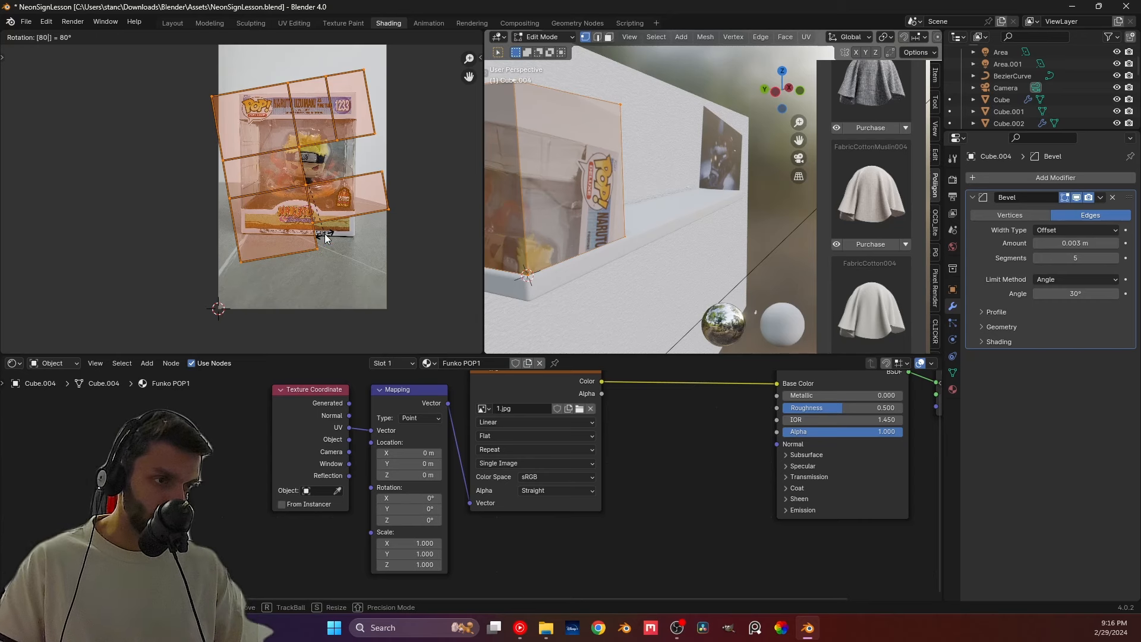
pyautogui.press('Escape')
pyautogui.write('r180')
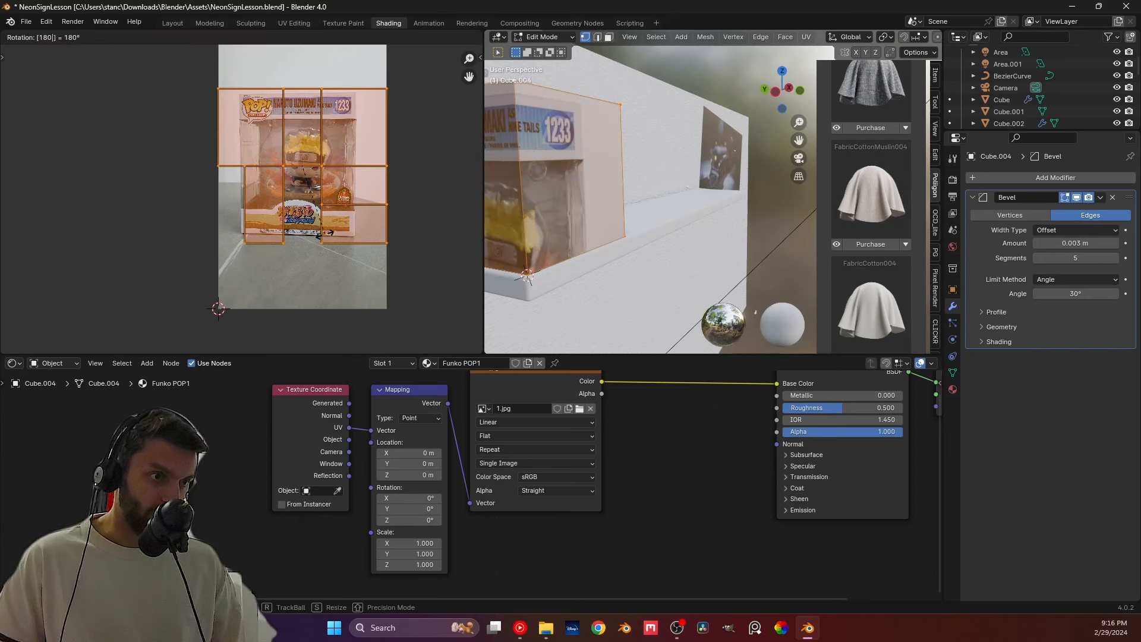
pyautogui.press('Return')
pyautogui.press('g')
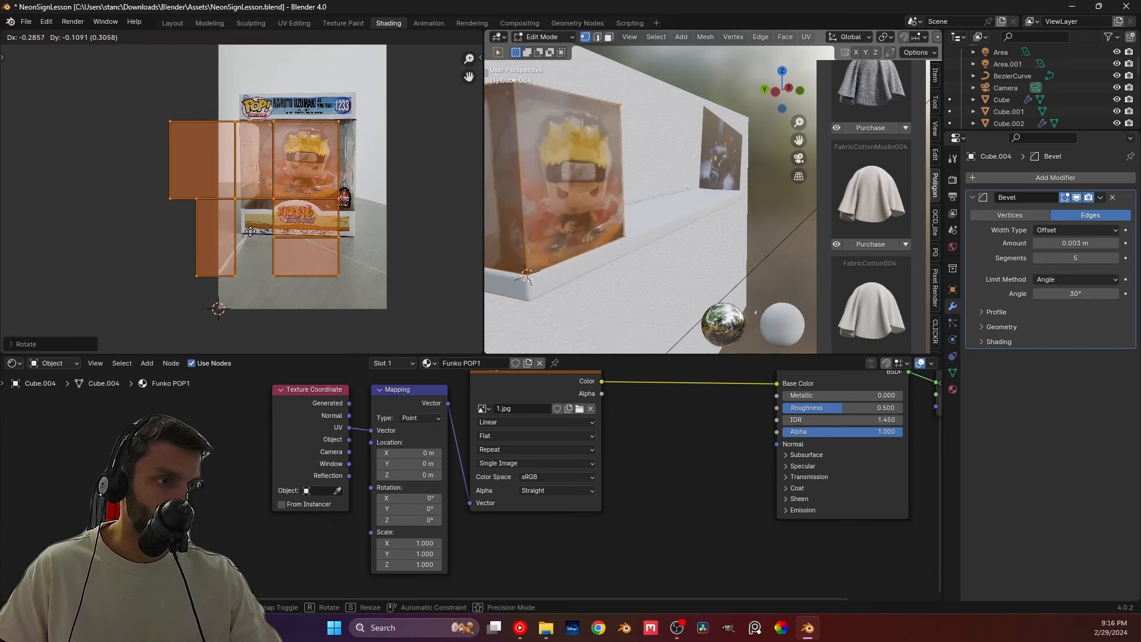
pyautogui.click(247, 234)
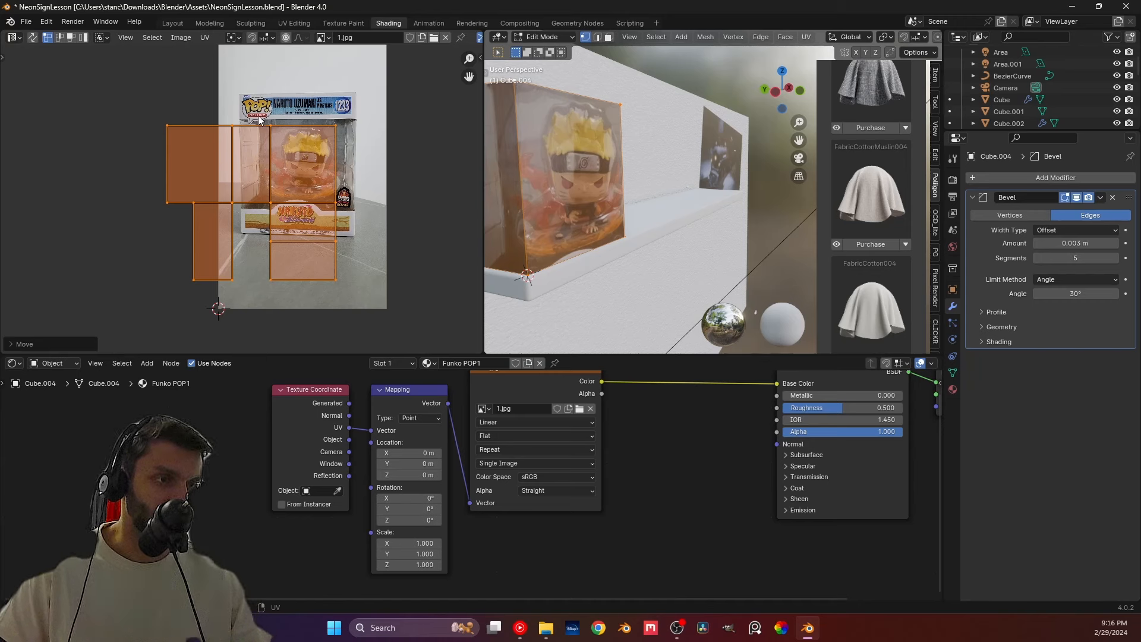
pyautogui.hotkey('alt', 'a')
pyautogui.moveTo(247, 108); pyautogui.dragTo(357, 220)
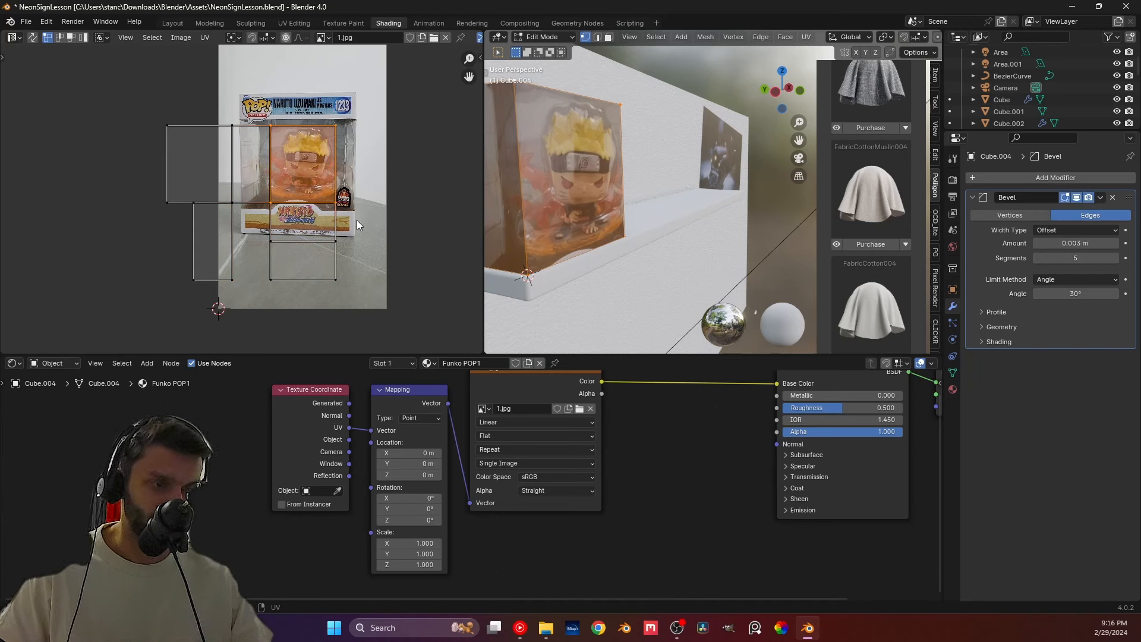
pyautogui.press('g')
pyautogui.press('Escape')
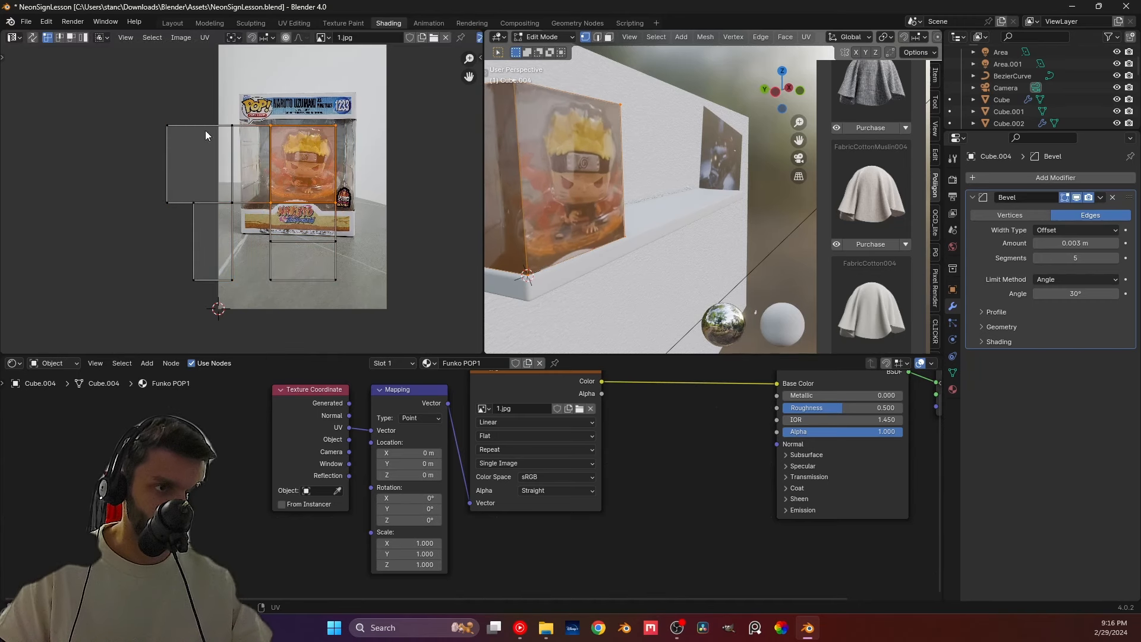
# Step: Scale up the entire UV layout until the front face roughly matches the toy box's size, and move that face onto the toy box
pyautogui.press('a')
pyautogui.press('s')
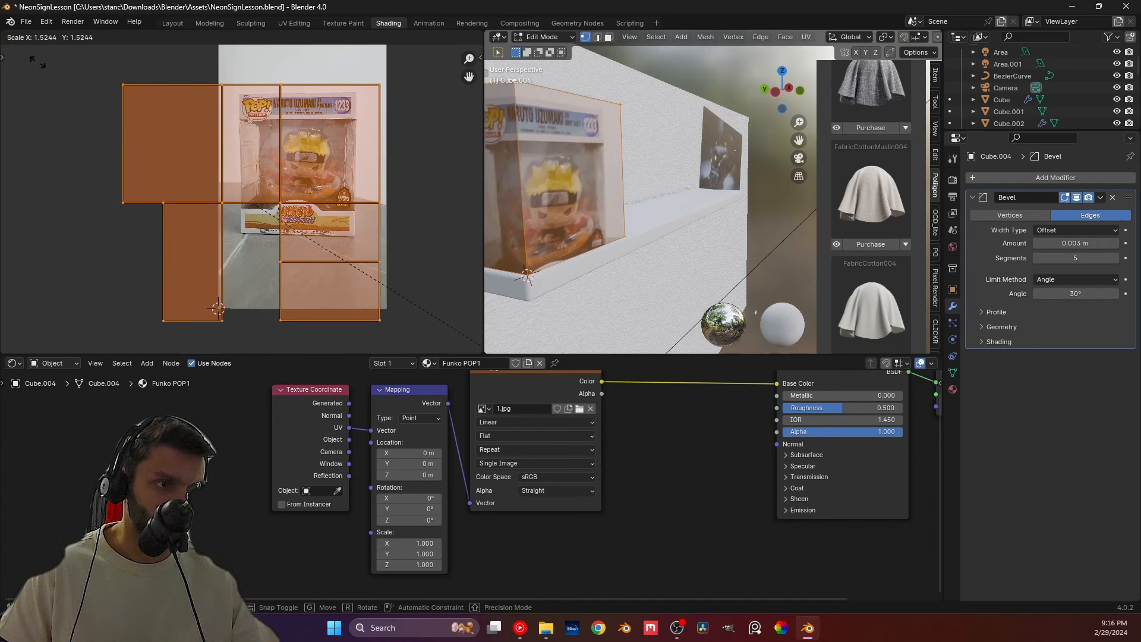
pyautogui.click(51, 74)
pyautogui.press('g')
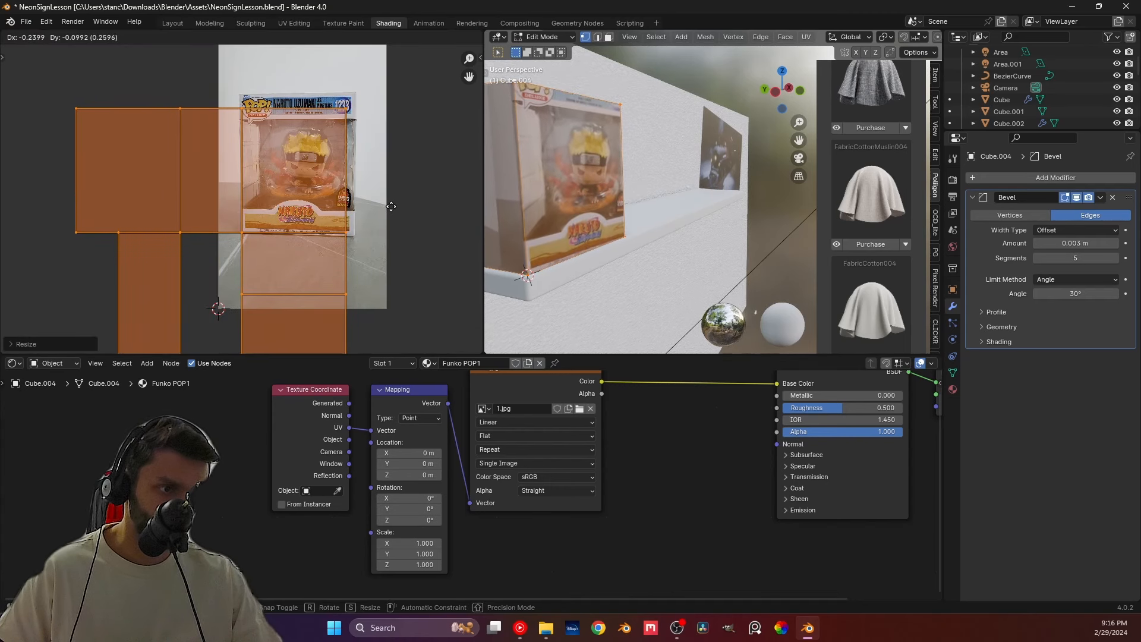
pyautogui.click(389, 212)
# Step: Fit the front face's lower-right and upper-right UV corners to the matching corners of the toy box in the photo
pyautogui.moveTo(330, 220); pyautogui.dragTo(368, 246)
pyautogui.press('g')
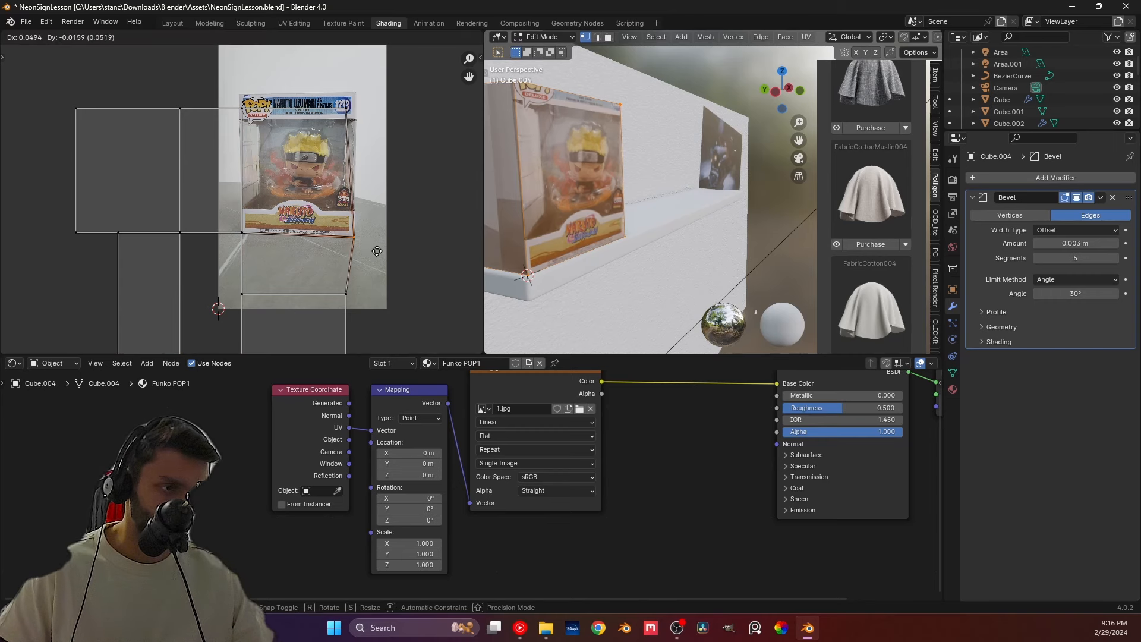
pyautogui.click(378, 251)
pyautogui.click(376, 124)
pyautogui.press('g')
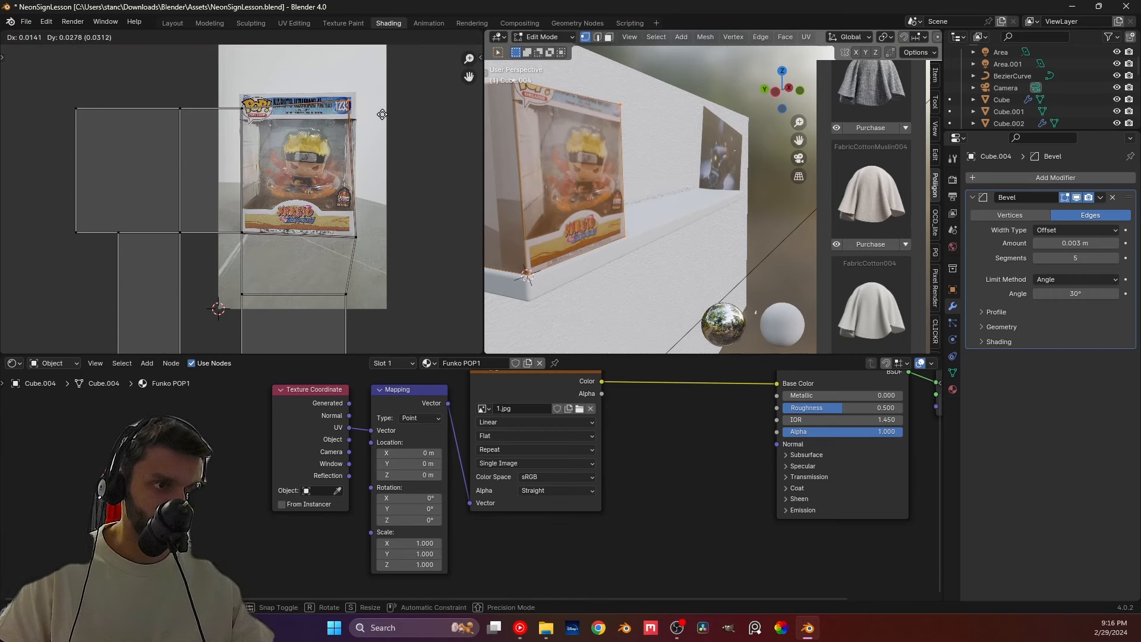
pyautogui.click(387, 109)
# Step: Fit the front face's upper-left UV corner to the toy box's upper-left corner in the photo and leave Edit Mode
pyautogui.click(265, 126)
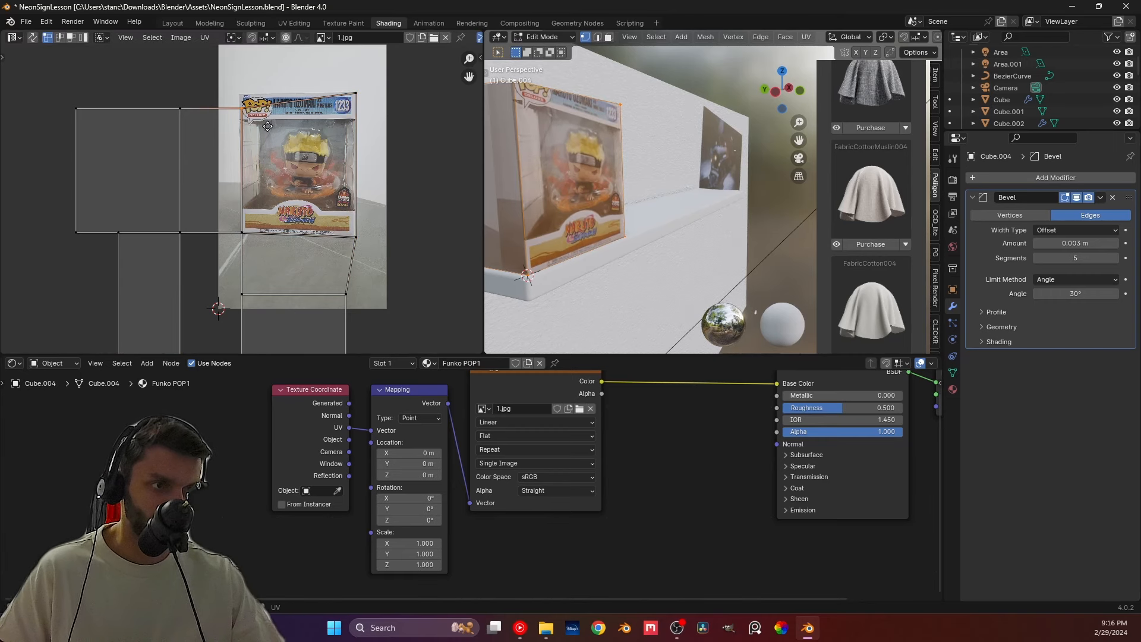
pyautogui.press('g')
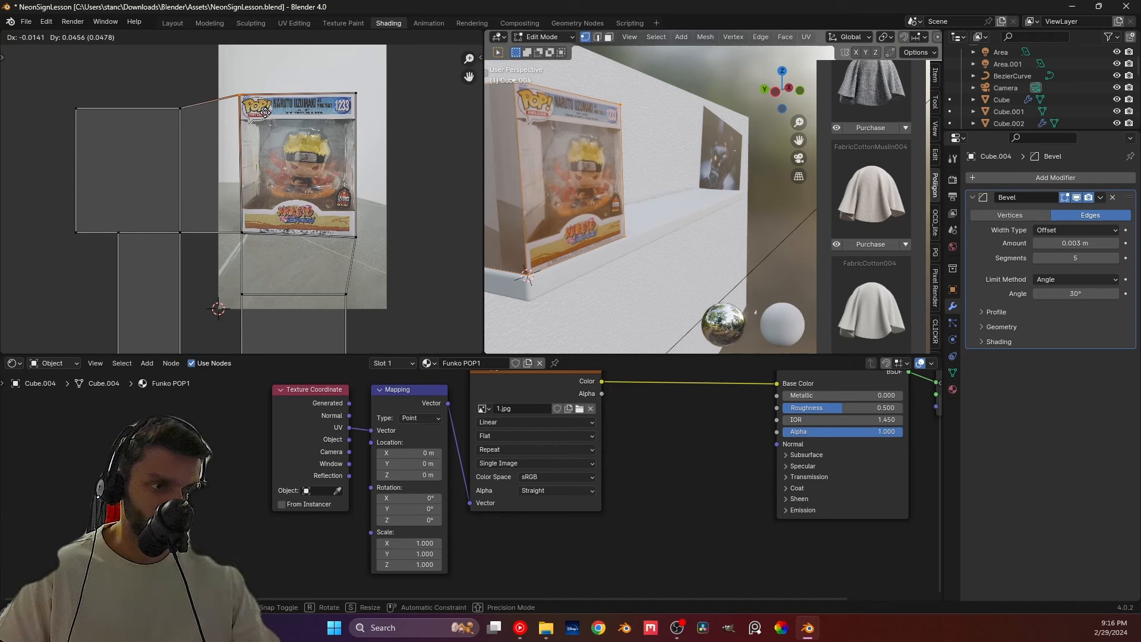
pyautogui.click(266, 113)
pyautogui.press('Tab')
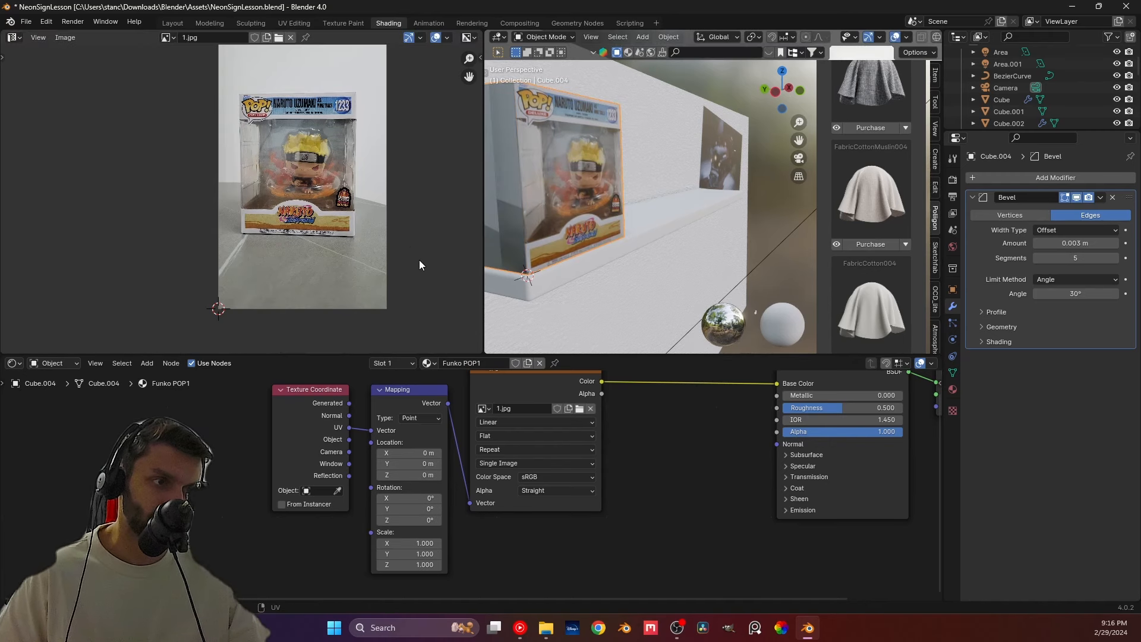
# Step: Return the 3D viewport to the camera view and save the Blender file
pyautogui.moveTo(547, 258); pyautogui.dragTo(604, 230, button='middle')
pyautogui.scroll(-5, 606, 227)
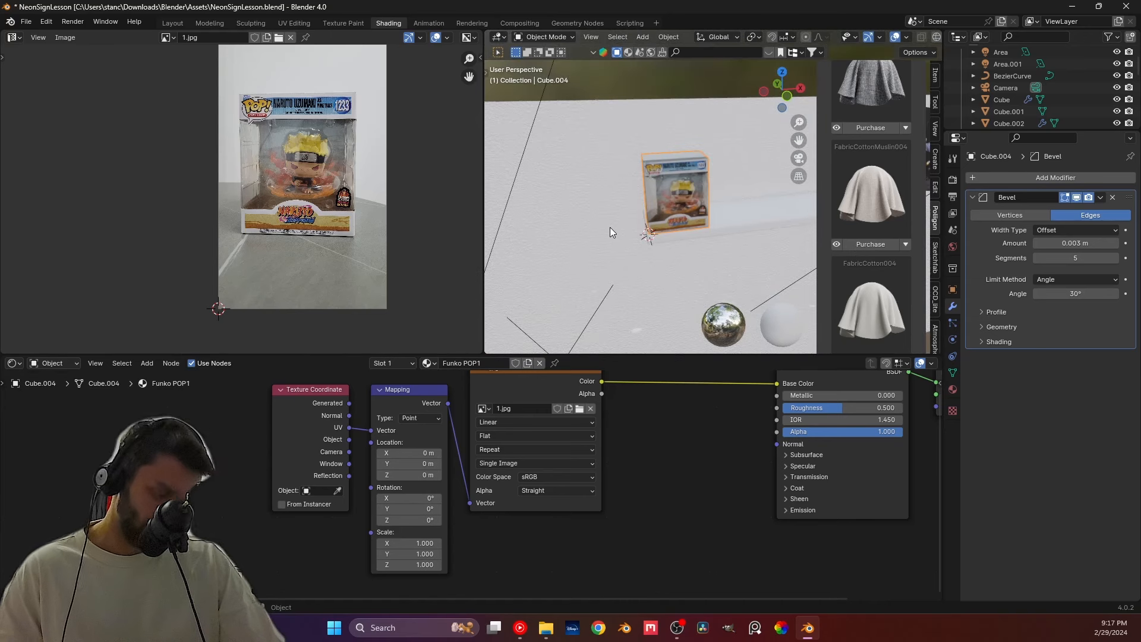
pyautogui.press('KP_0')
pyautogui.hotkey('ctrl', 's')
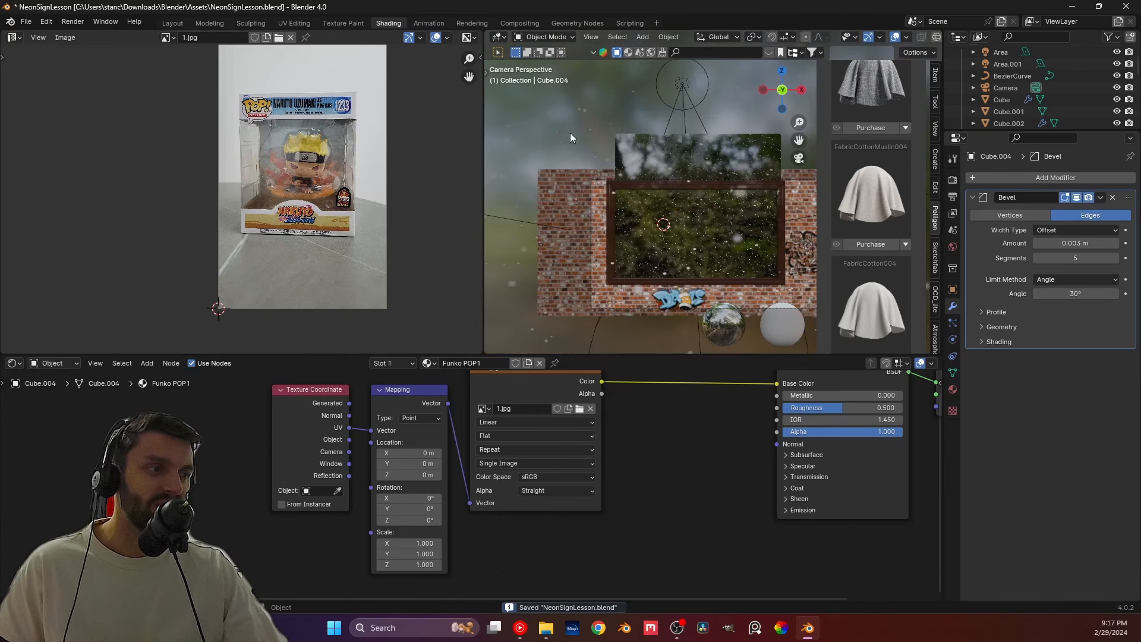
# Step: Switch the viewport to rendered shading and examine the Funko Pop box on the shelf behind the neon sign
pyautogui.moveTo(933, 35); pyautogui.dragTo(882, 34, button='middle')
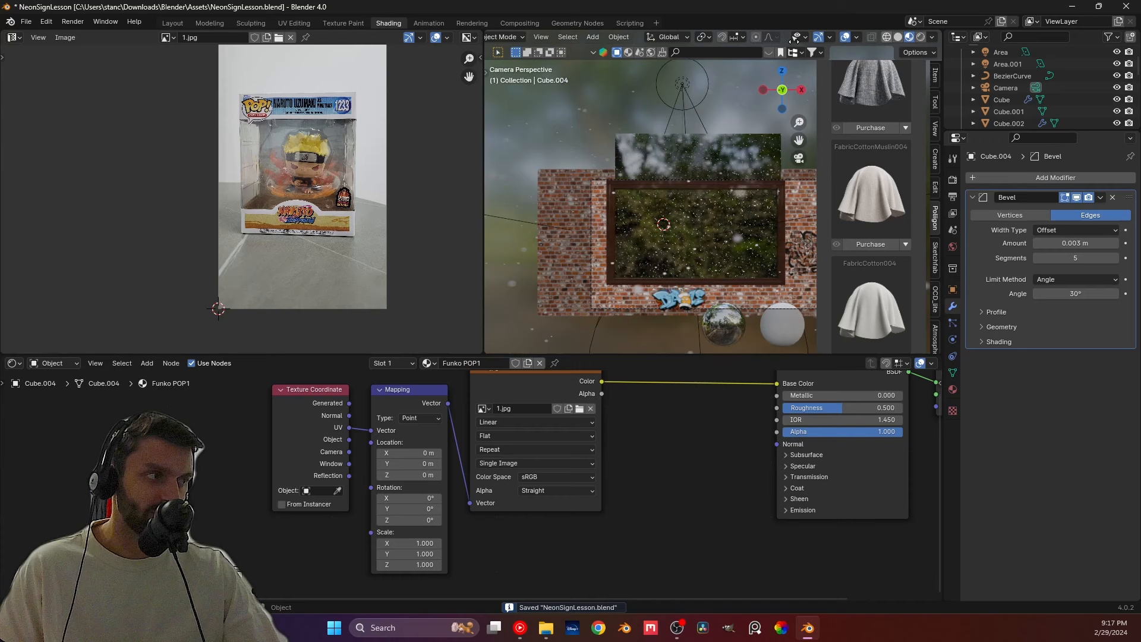
pyautogui.click(920, 38)
pyautogui.scroll(3, 701, 291)
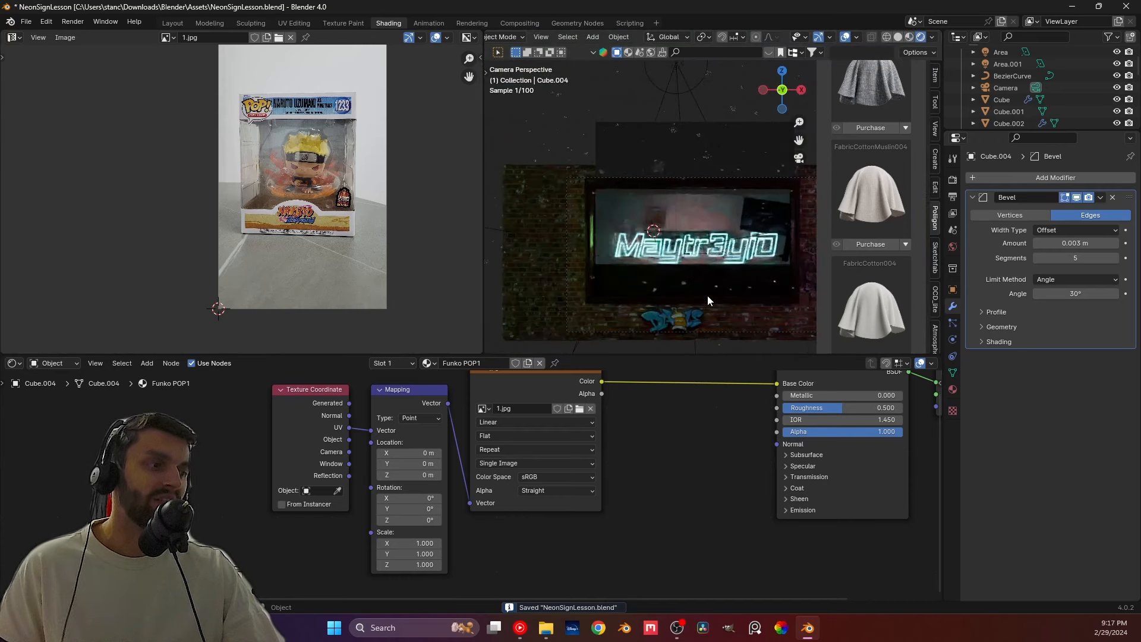
pyautogui.keyDown('shift'); pyautogui.moveTo(703, 302); pyautogui.dragTo(683, 243, button='middle'); pyautogui.keyUp('shift')
pyautogui.scroll(3, 682, 243)
pyautogui.keyDown('shift'); pyautogui.moveTo(594, 138); pyautogui.dragTo(696, 126, button='middle'); pyautogui.keyUp('shift')
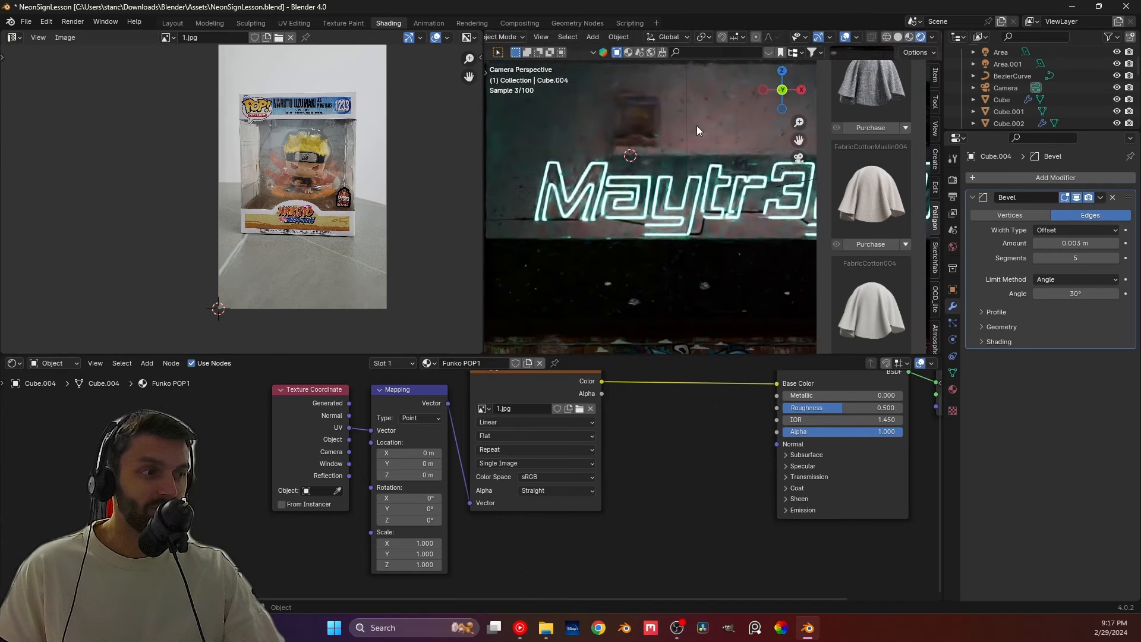
pyautogui.scroll(-3, 659, 144)
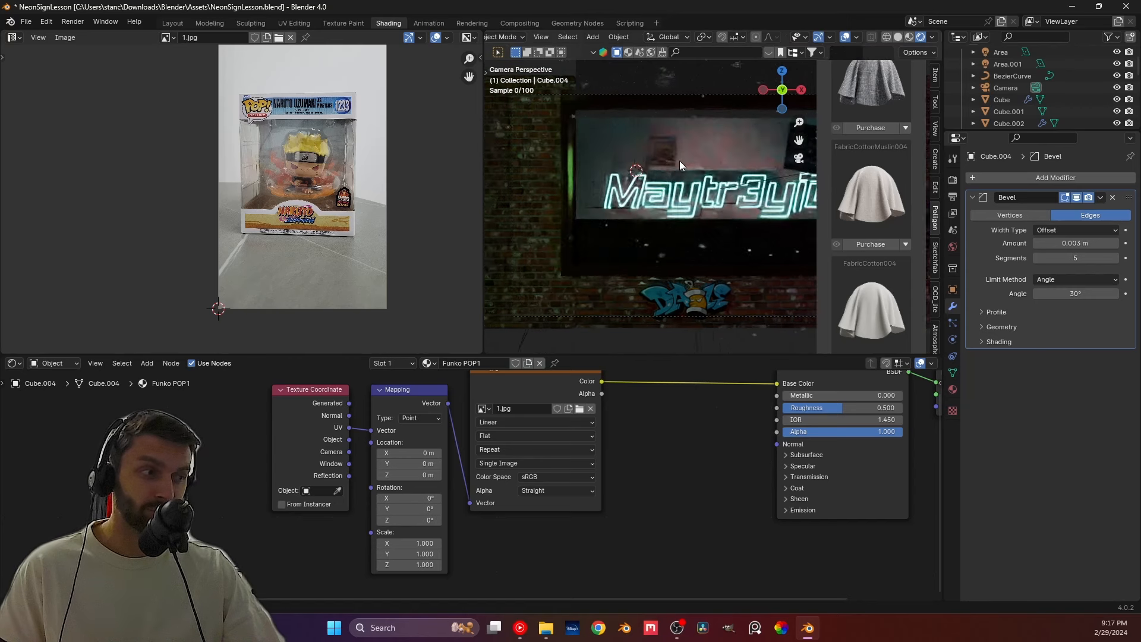
pyautogui.keyDown('shift'); pyautogui.moveTo(679, 160); pyautogui.dragTo(648, 169, button='middle'); pyautogui.keyUp('shift')
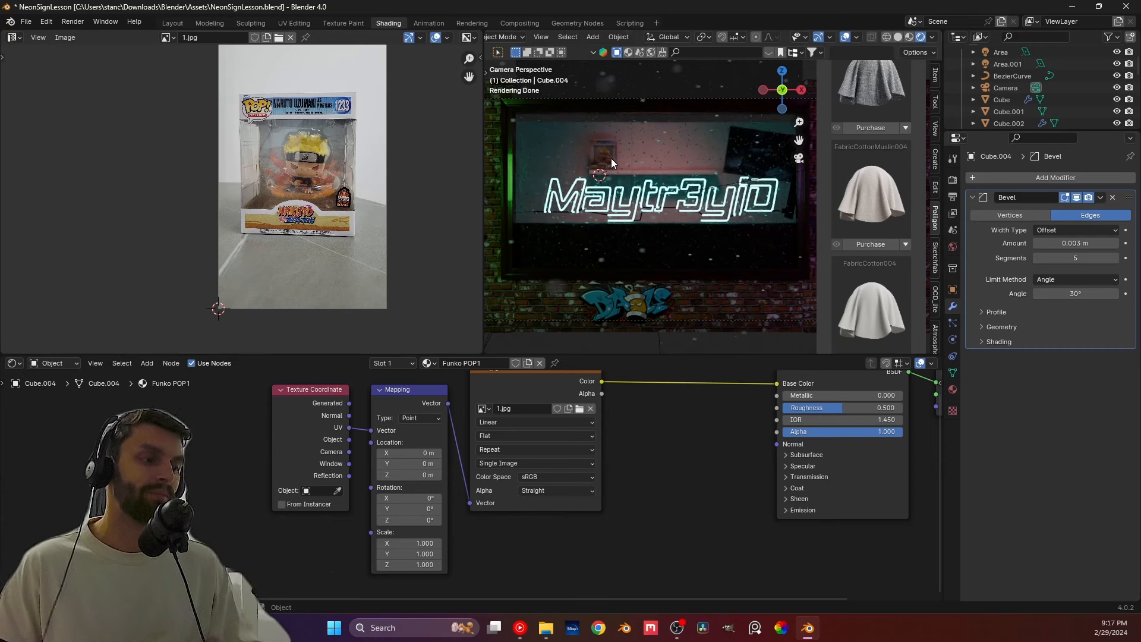
# Step: Try Roughness values of 0.095 and 0.000 on the Funko POP1 material and compare the neon reflections on the box up close
pyautogui.moveTo(841, 408); pyautogui.dragTo(795, 408)
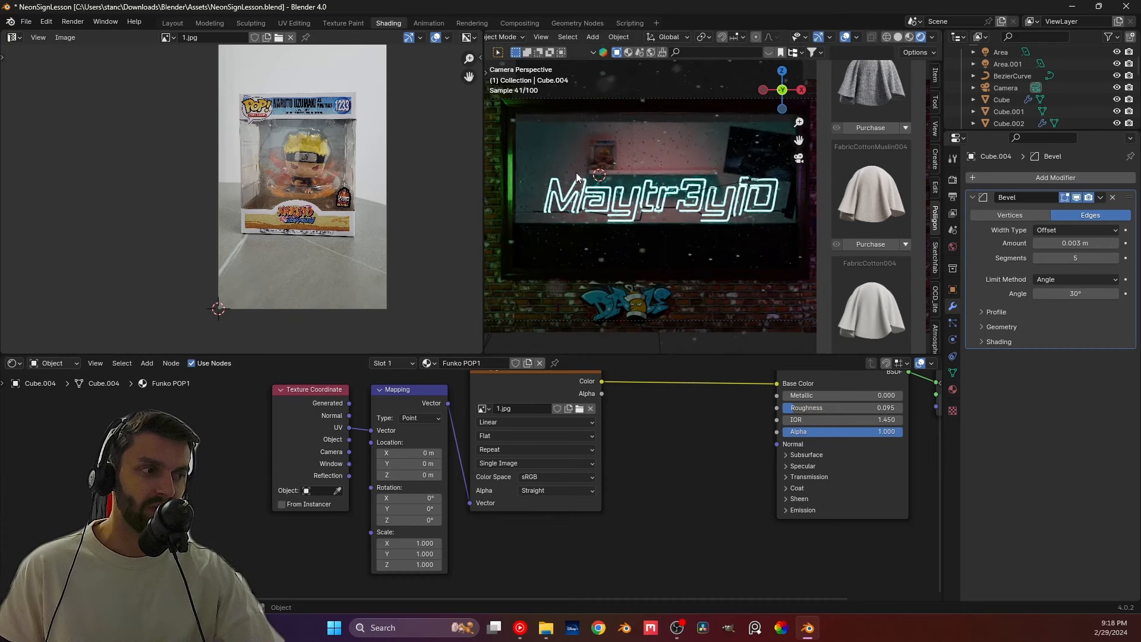
pyautogui.scroll(5, 576, 172)
pyautogui.keyDown('shift'); pyautogui.moveTo(527, 141); pyautogui.dragTo(681, 213, button='middle'); pyautogui.keyUp('shift')
pyautogui.scroll(2, 751, 217)
pyautogui.scroll(5, 737, 222)
pyautogui.scroll(3, 727, 205)
pyautogui.scroll(4, 722, 227)
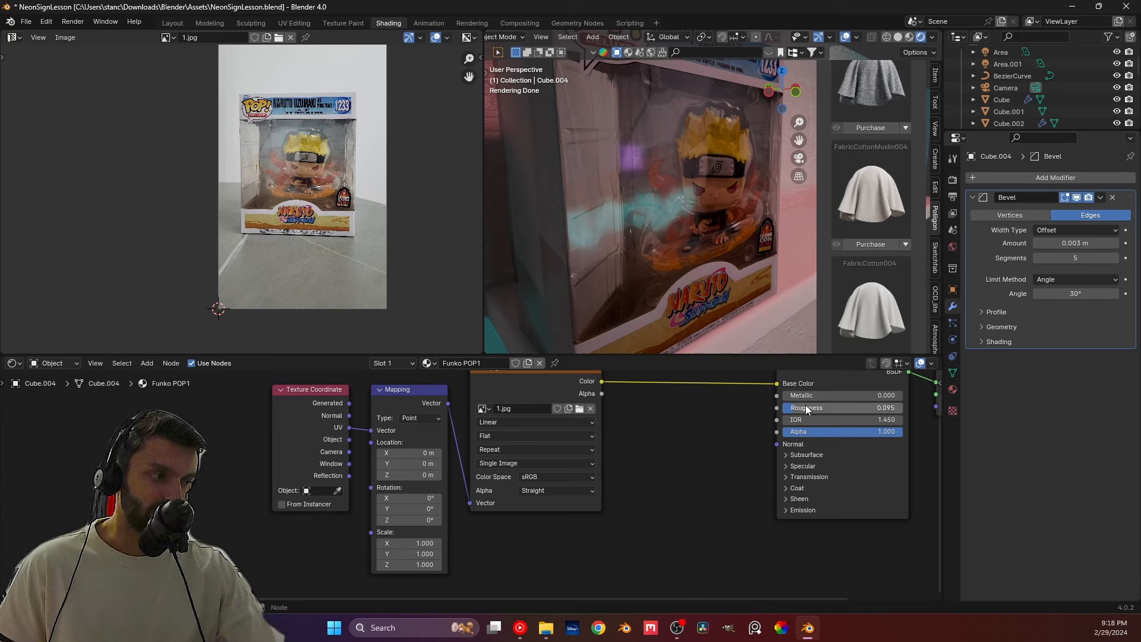
pyautogui.moveTo(805, 407); pyautogui.dragTo(779, 407)
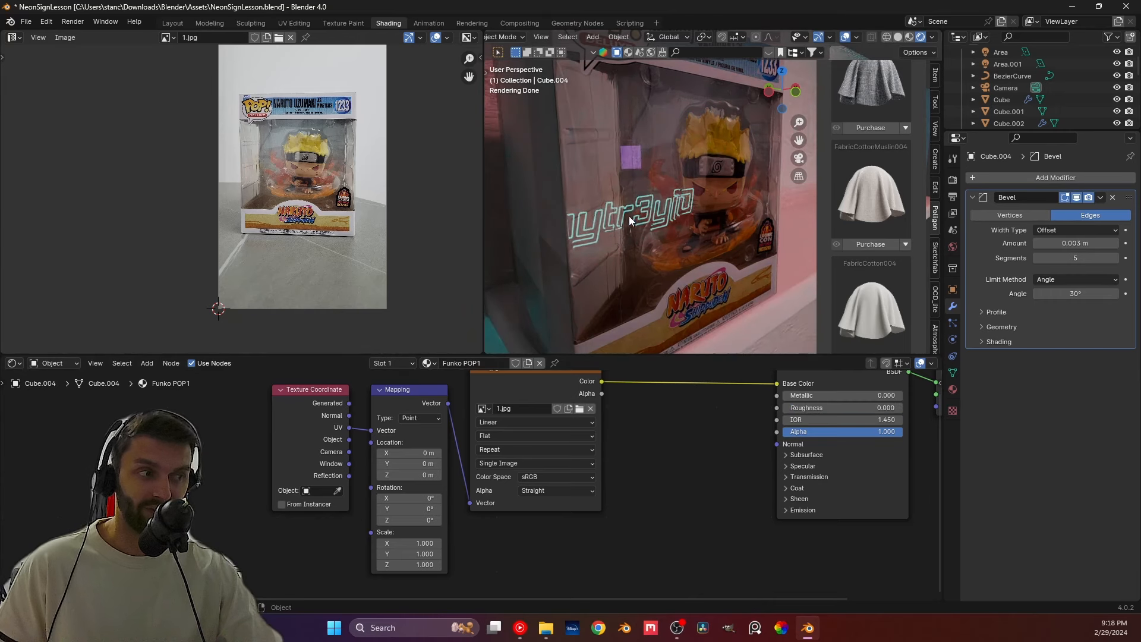
pyautogui.moveTo(674, 264); pyautogui.dragTo(665, 263, button='middle')
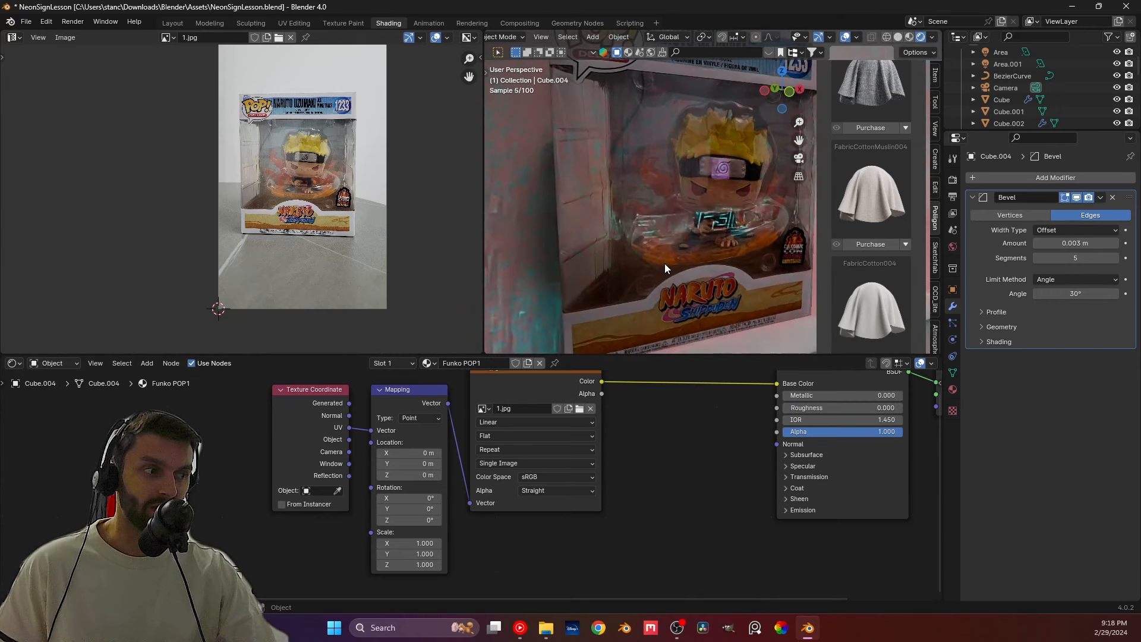
# Step: Set the Funko POP1 material's Roughness to 0.1 and check the box in the rendered camera view
pyautogui.click(795, 407)
pyautogui.write('.1')
pyautogui.press('Return')
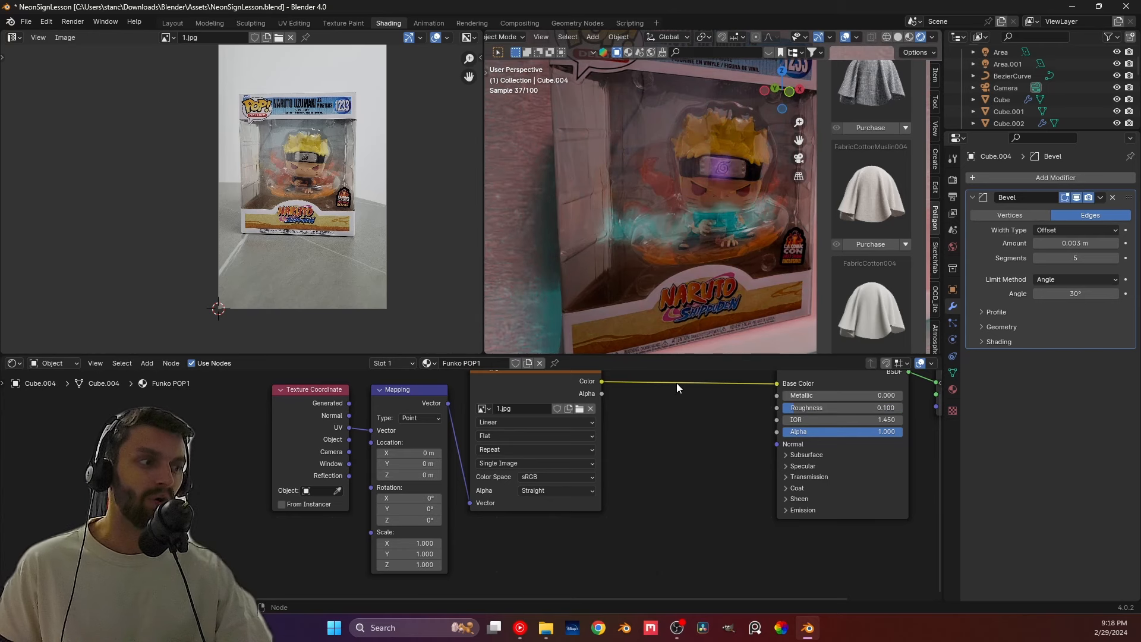
pyautogui.moveTo(680, 279); pyautogui.dragTo(695, 259, button='middle')
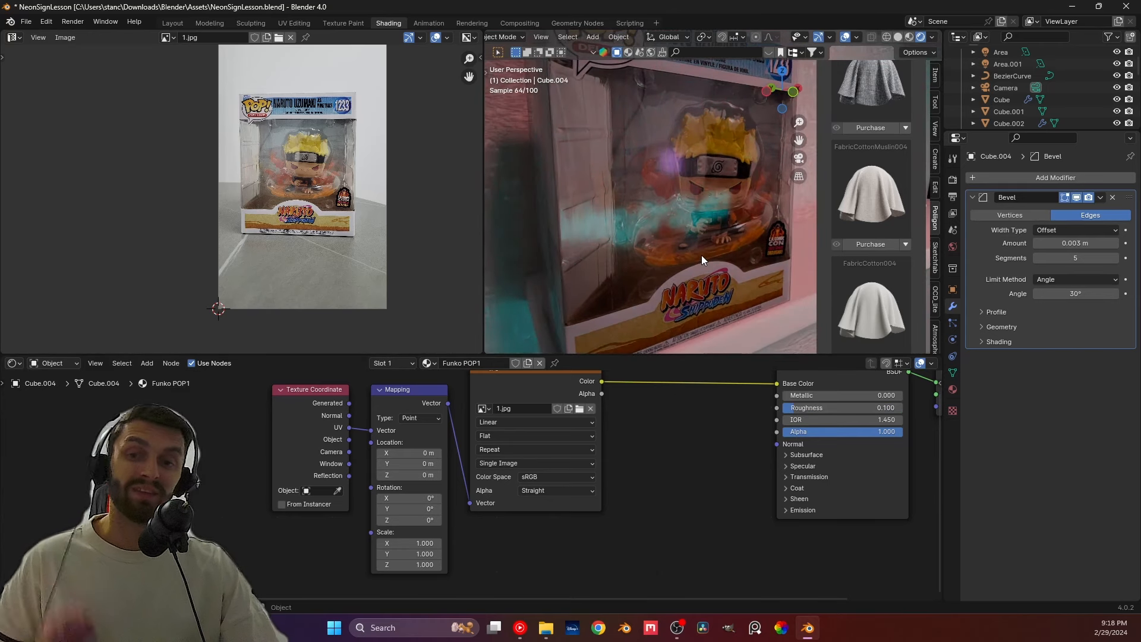
pyautogui.press('KP_0')
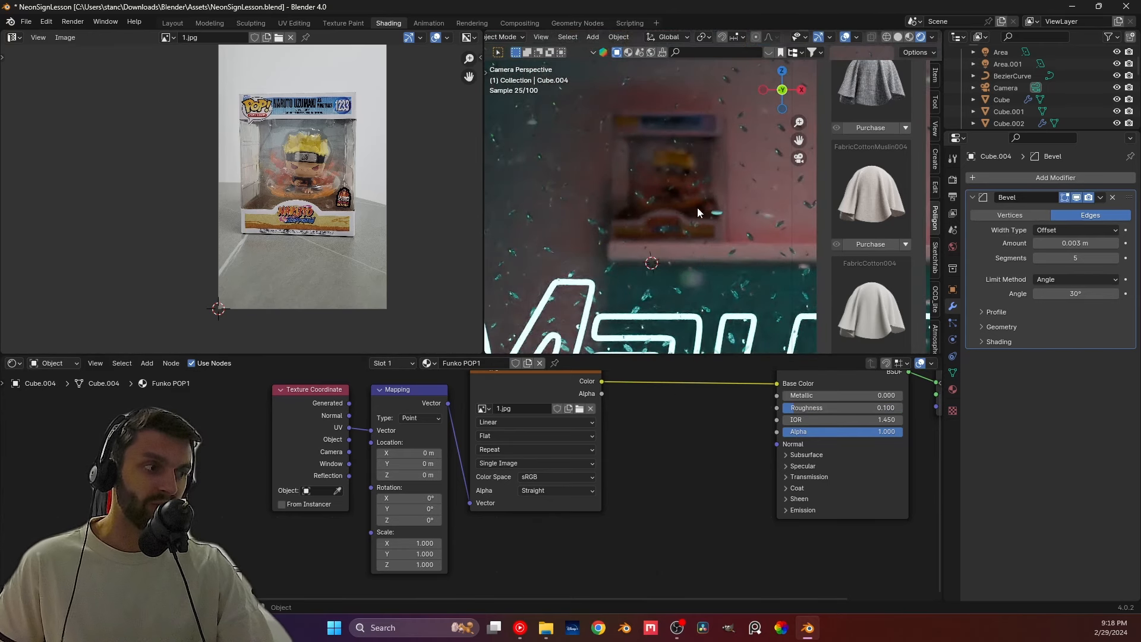
pyautogui.scroll(-2, 664, 215)
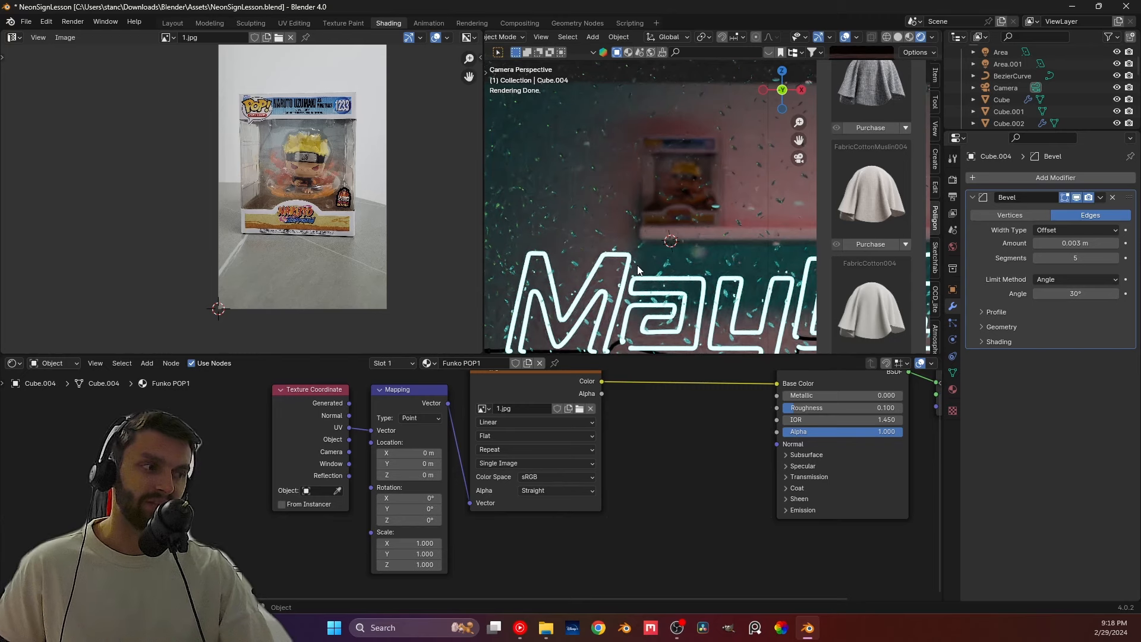
# Step: Examine the side and front of the Funko Pop box on the shelf up close in the rendered view
pyautogui.moveTo(637, 270); pyautogui.dragTo(646, 202, button='middle')
pyautogui.scroll(1, 663, 205)
pyautogui.scroll(2, 648, 202)
pyautogui.keyDown('shift'); pyautogui.moveTo(737, 217); pyautogui.dragTo(804, 198, button='middle'); pyautogui.keyUp('shift')
pyautogui.scroll(1, 593, 198)
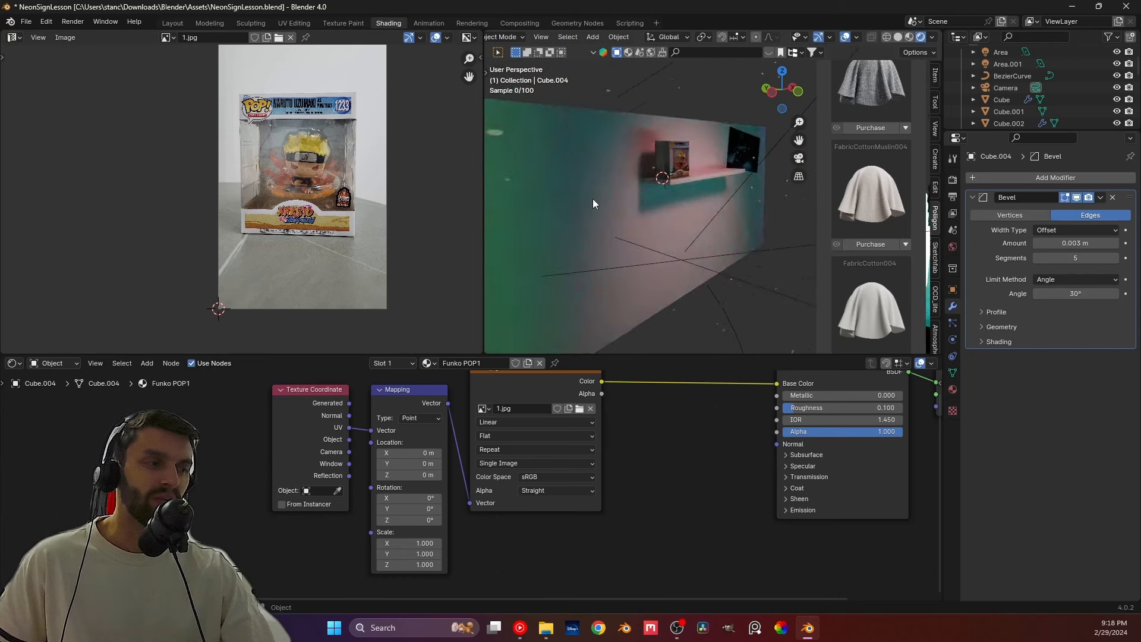
pyautogui.scroll(2, 618, 205)
pyautogui.scroll(1, 633, 209)
pyautogui.keyDown('shift'); pyautogui.moveTo(630, 193); pyautogui.dragTo(638, 221, button='middle'); pyautogui.keyUp('shift')
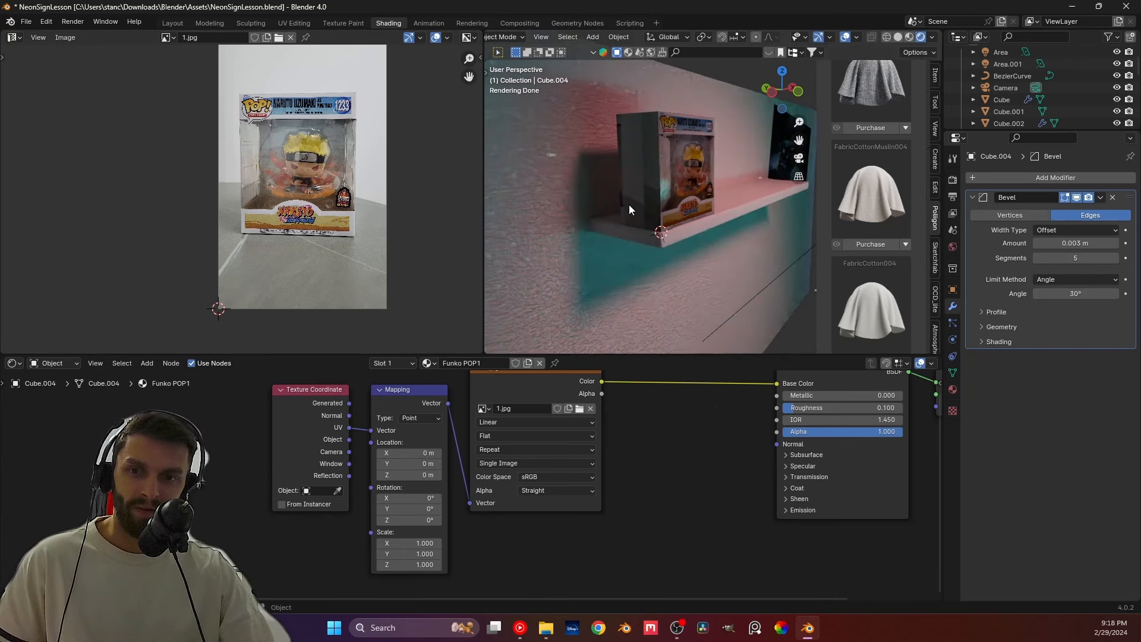
pyautogui.moveTo(637, 201); pyautogui.dragTo(704, 86, button='middle')
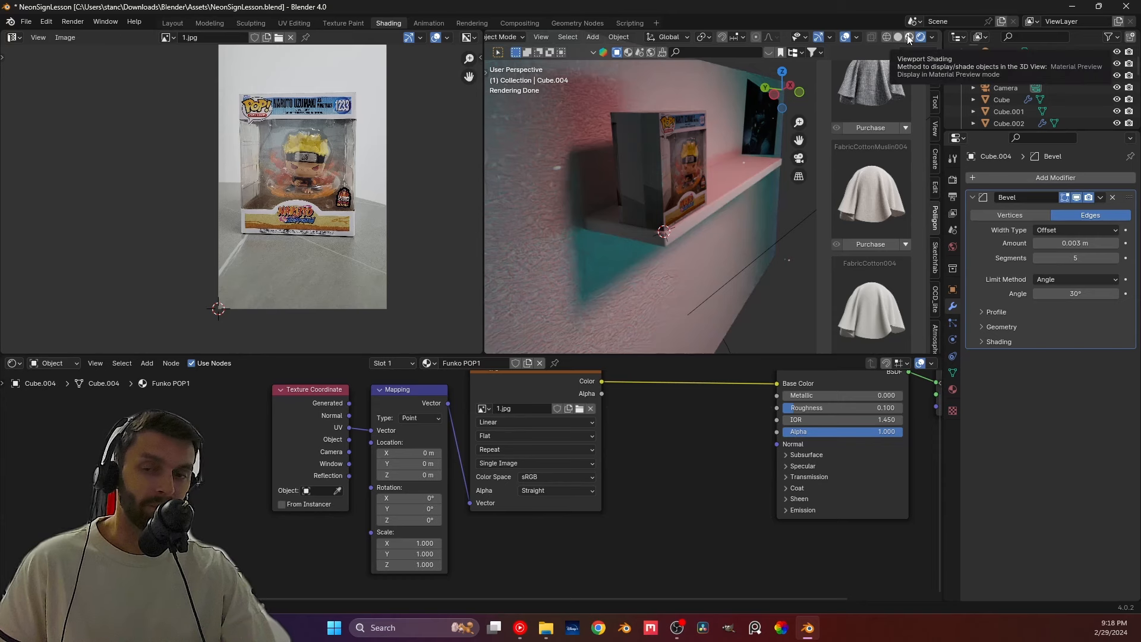
# Step: Switch the viewport to material preview shading and save the Blender file
pyautogui.click(908, 36)
pyautogui.hotkey('ctrl', 's')
pyautogui.moveTo(636, 199); pyautogui.dragTo(687, 158, button='middle')
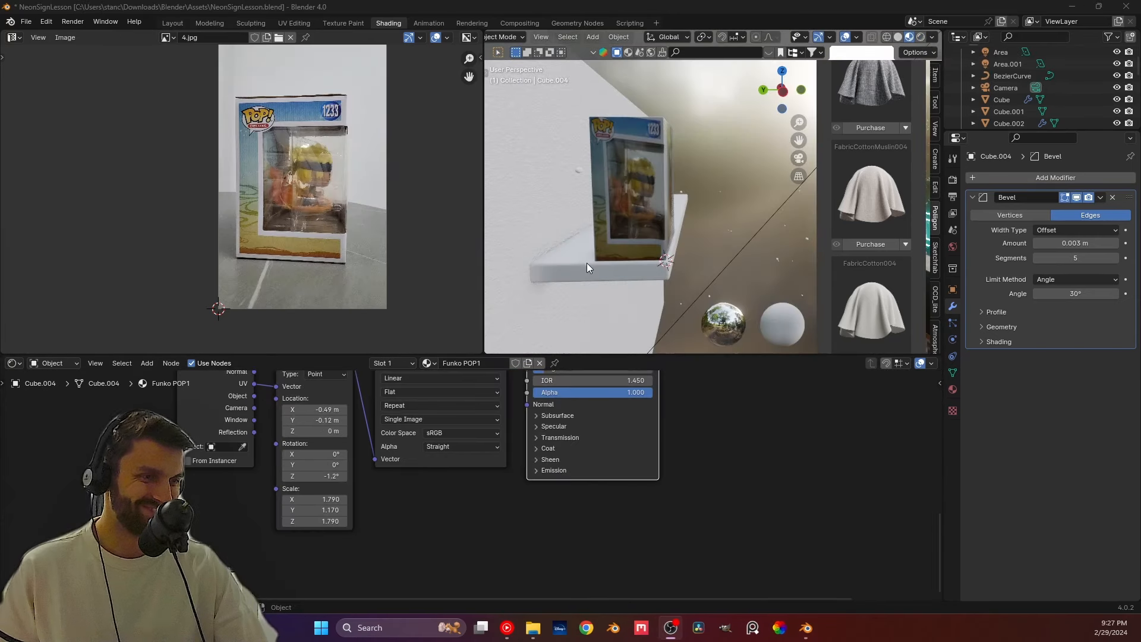
# Step: Add a second, empty material slot to the Funko Pop box and assign it to the box's side face
pyautogui.click(282, 136)
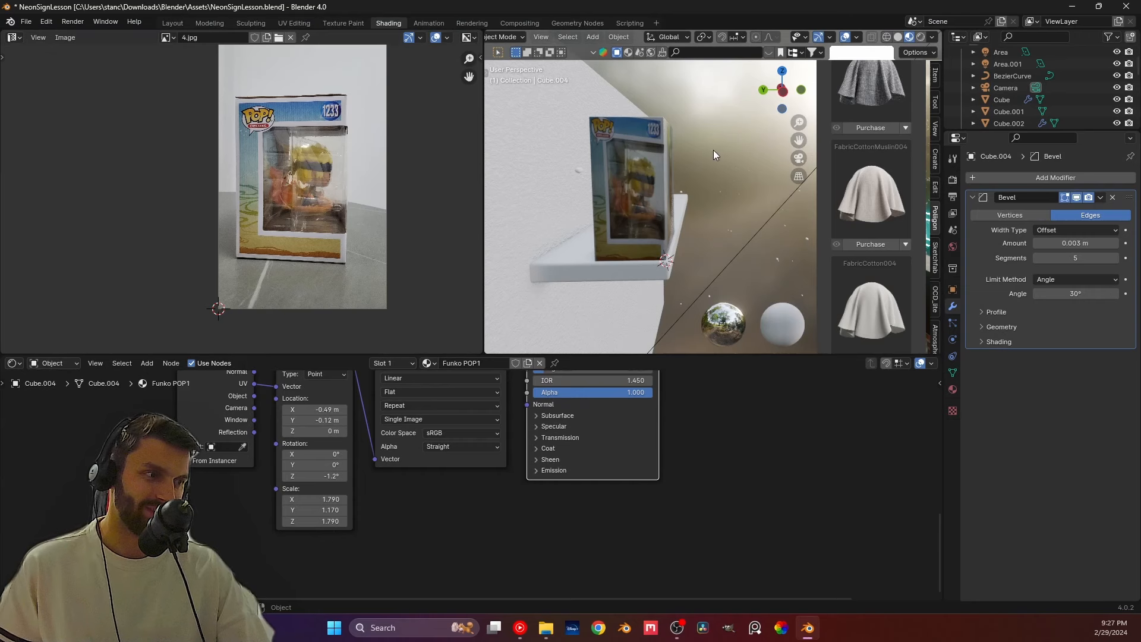
pyautogui.moveTo(664, 180); pyautogui.dragTo(673, 200, button='middle')
pyautogui.press('Tab')
pyautogui.click(663, 202)
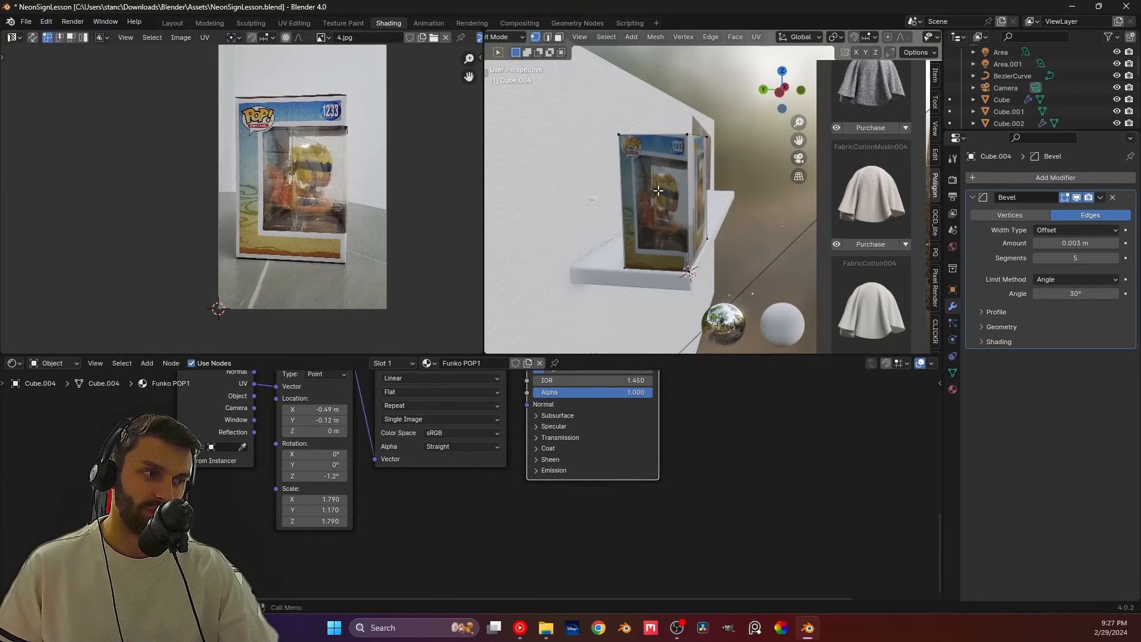
pyautogui.press('3')
pyautogui.click(658, 190)
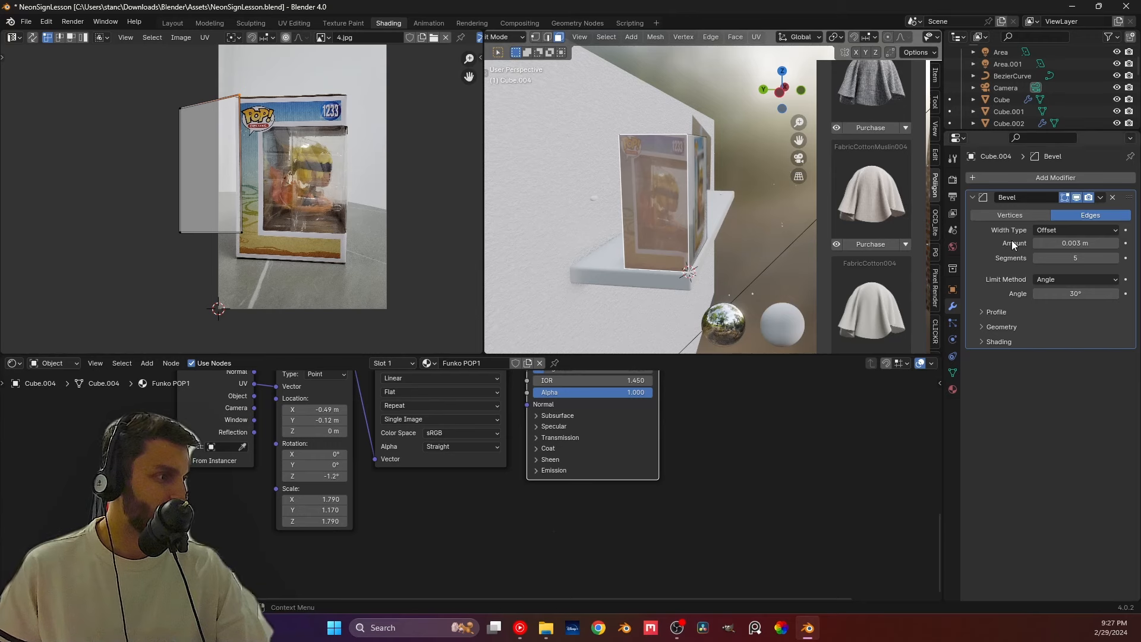
pyautogui.click(952, 389)
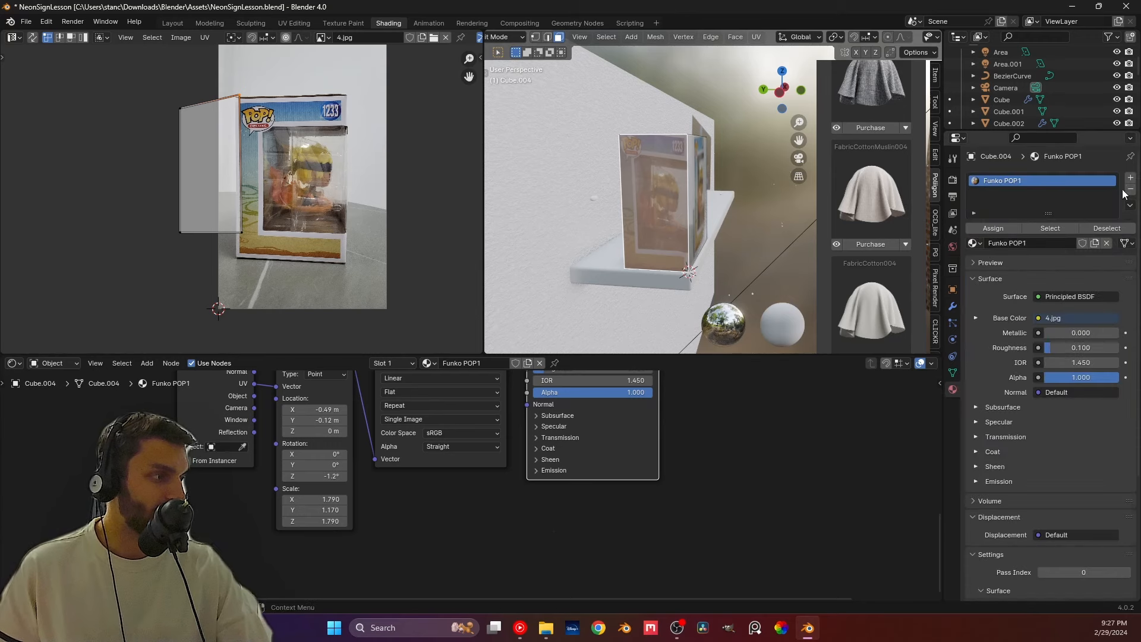
pyautogui.click(1131, 177)
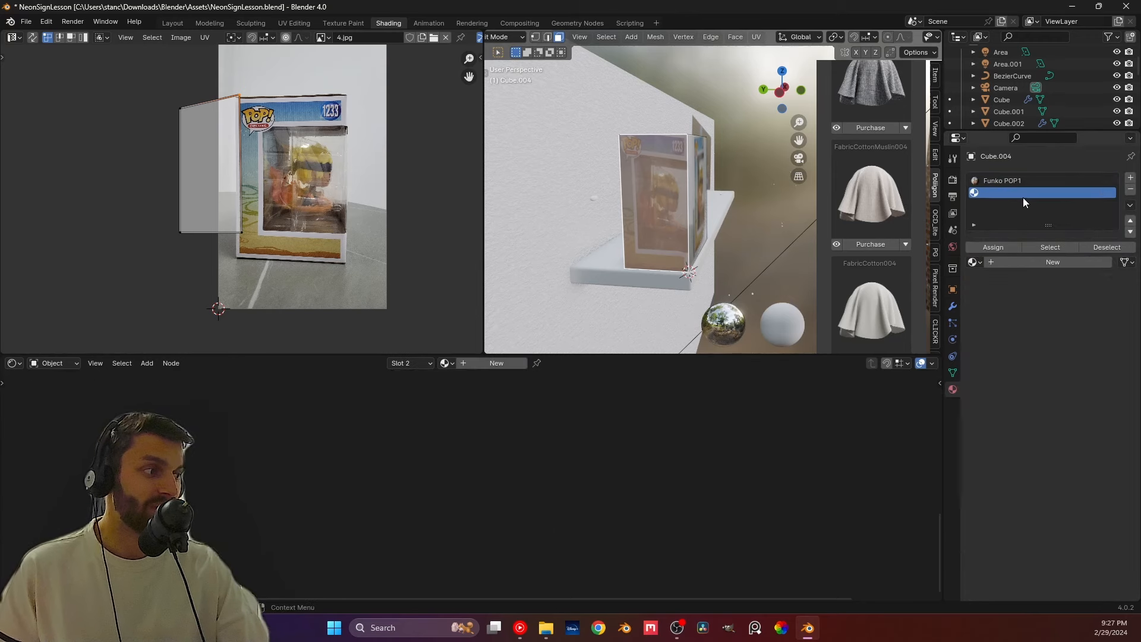
pyautogui.click(989, 248)
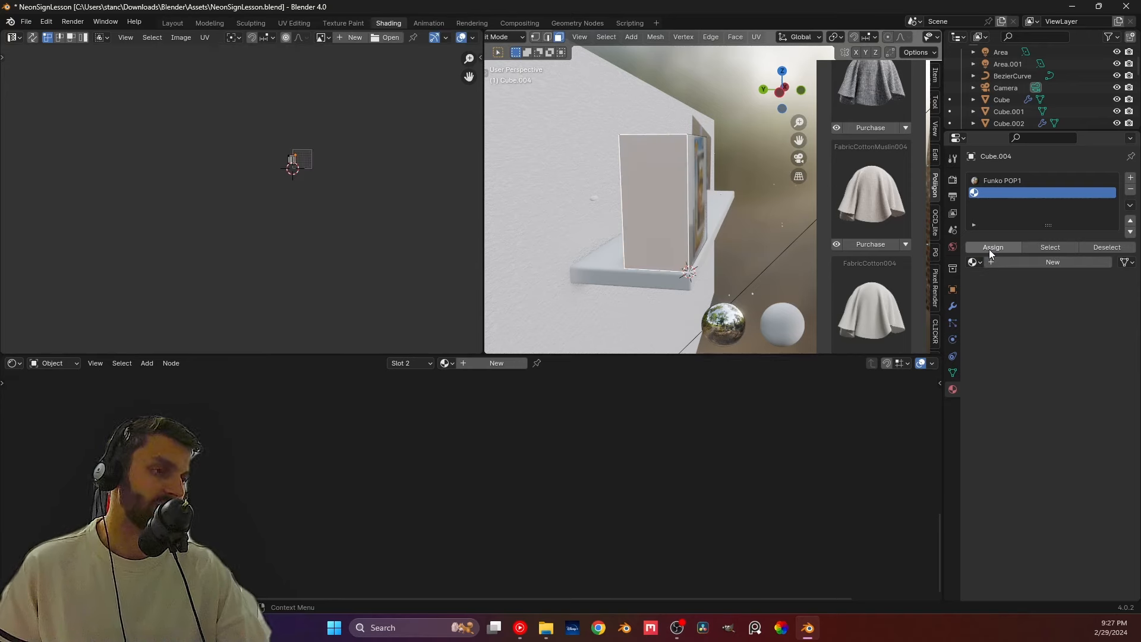
# Step: Create a new material in the second slot and feed its Base Color from an Image Texture node loading 4.jpg
pyautogui.scroll(4, 244, 176)
pyautogui.moveTo(403, 150); pyautogui.dragTo(313, 216, button='middle')
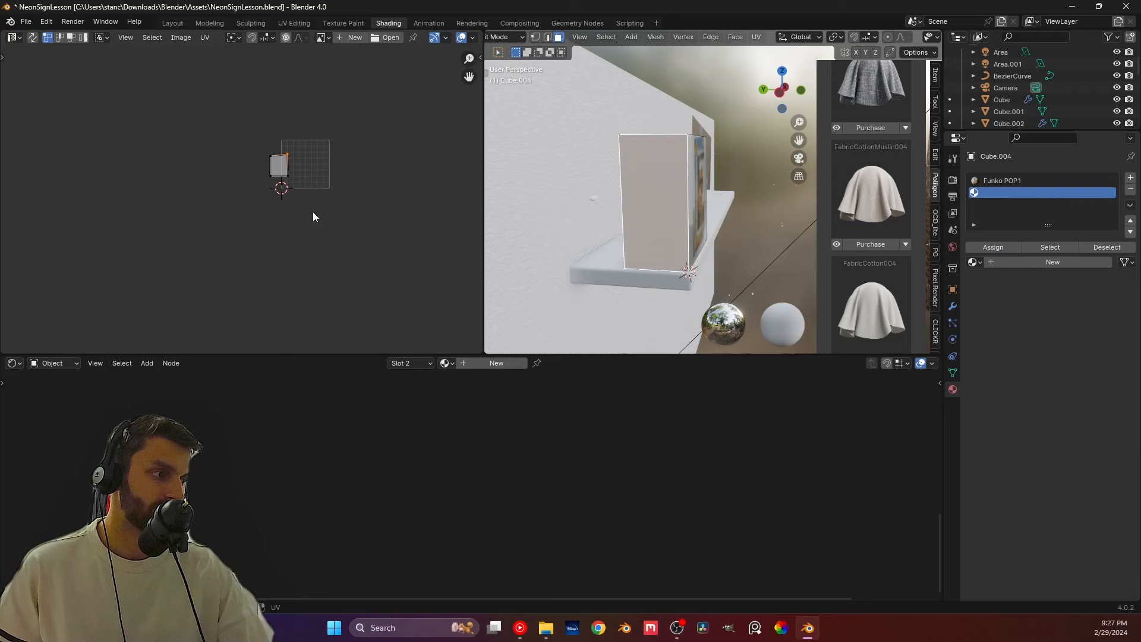
pyautogui.click(1014, 263)
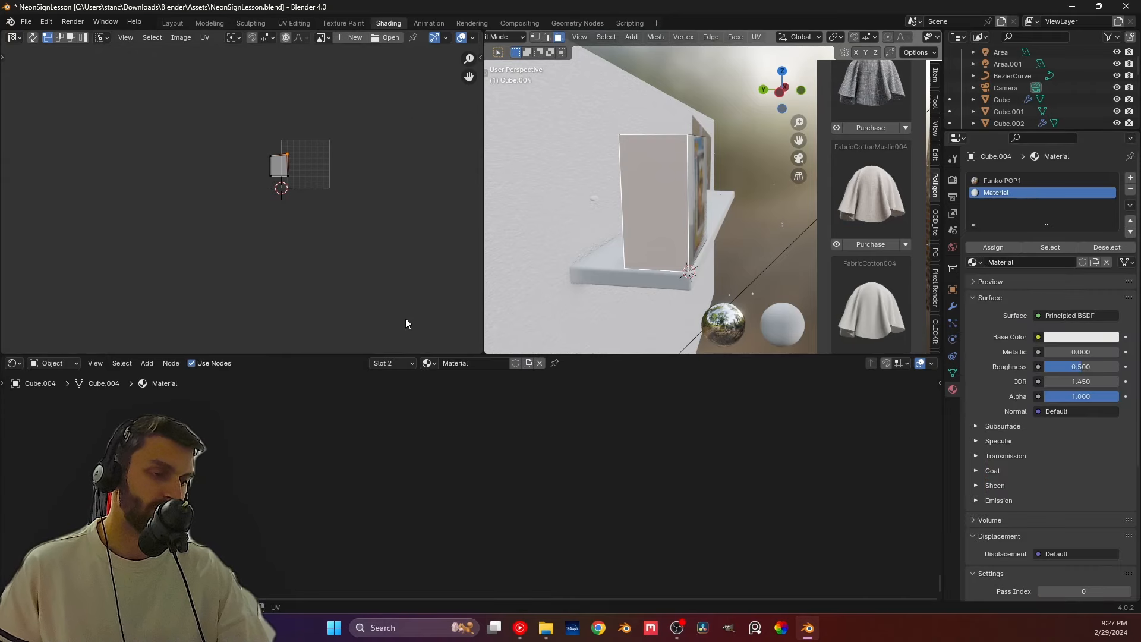
pyautogui.press('Home')
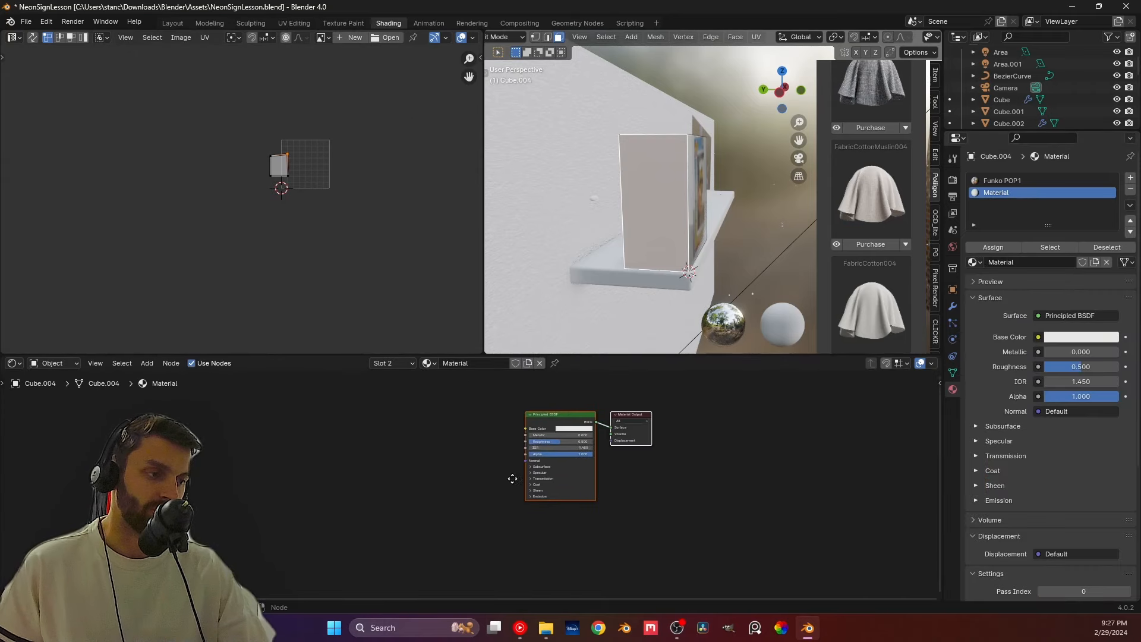
pyautogui.moveTo(497, 448); pyautogui.dragTo(354, 448)
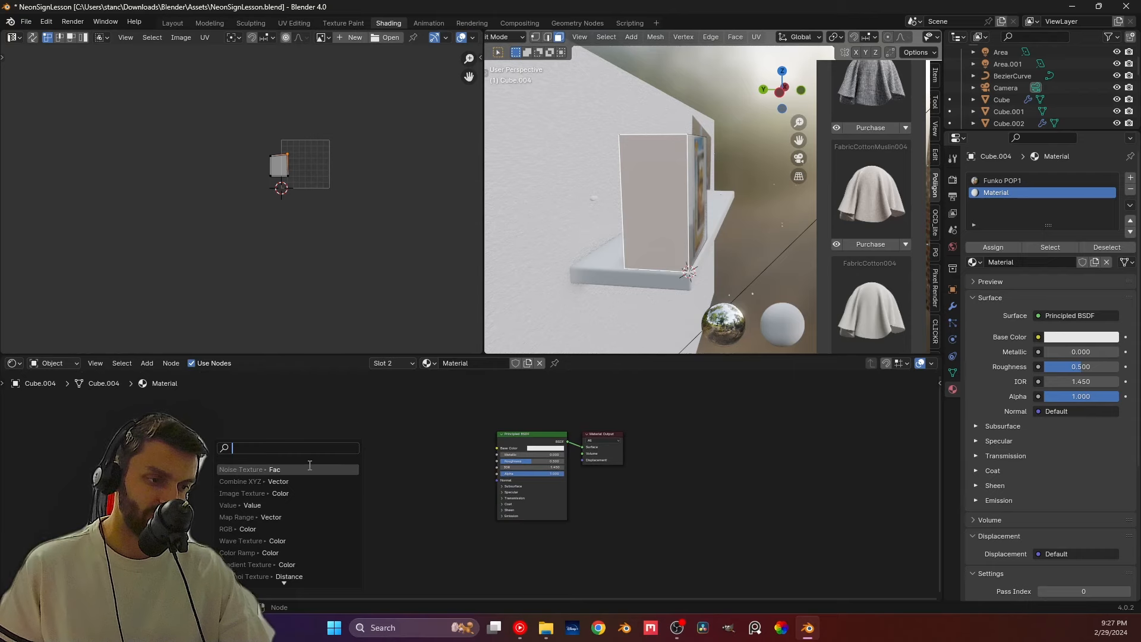
pyautogui.click(300, 493)
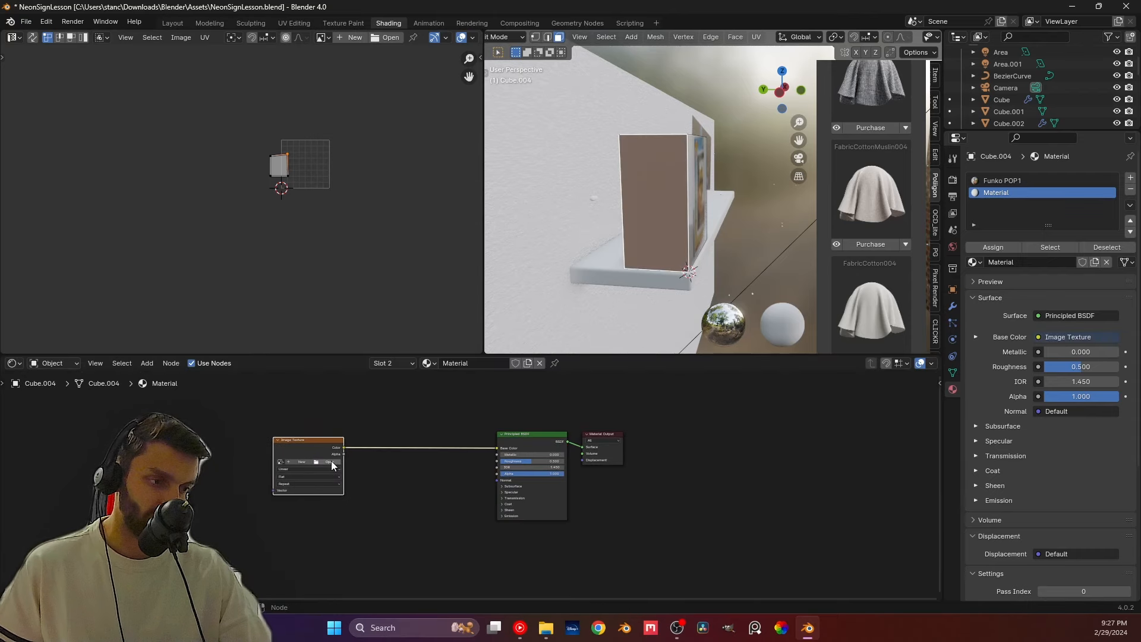
pyautogui.click(331, 462)
pyautogui.click(336, 450)
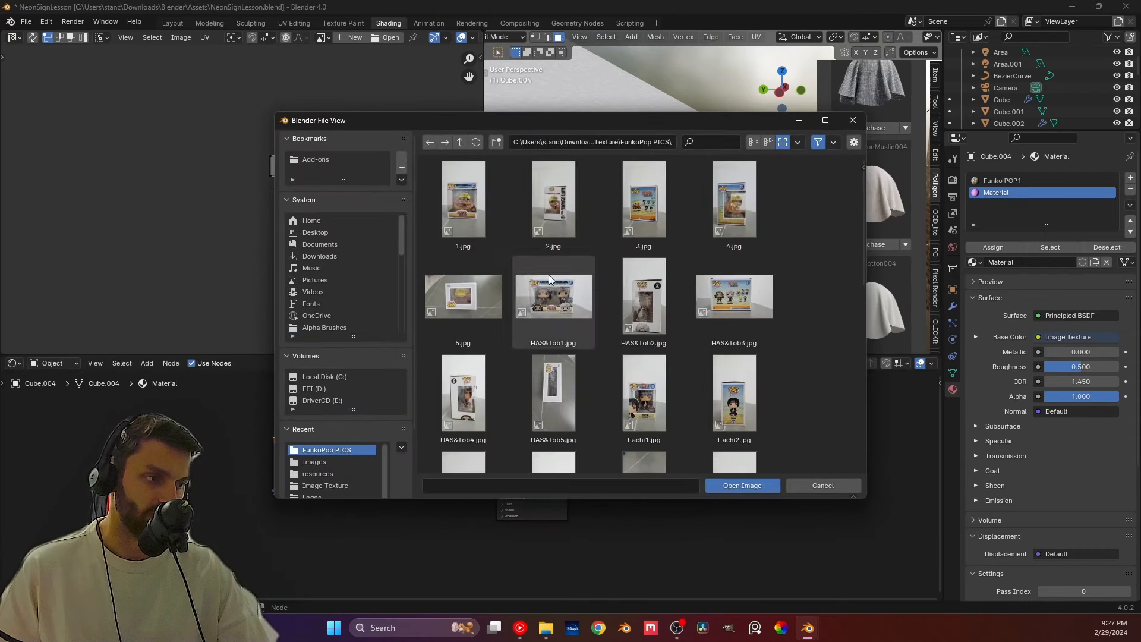
pyautogui.doubleClick(705, 211)
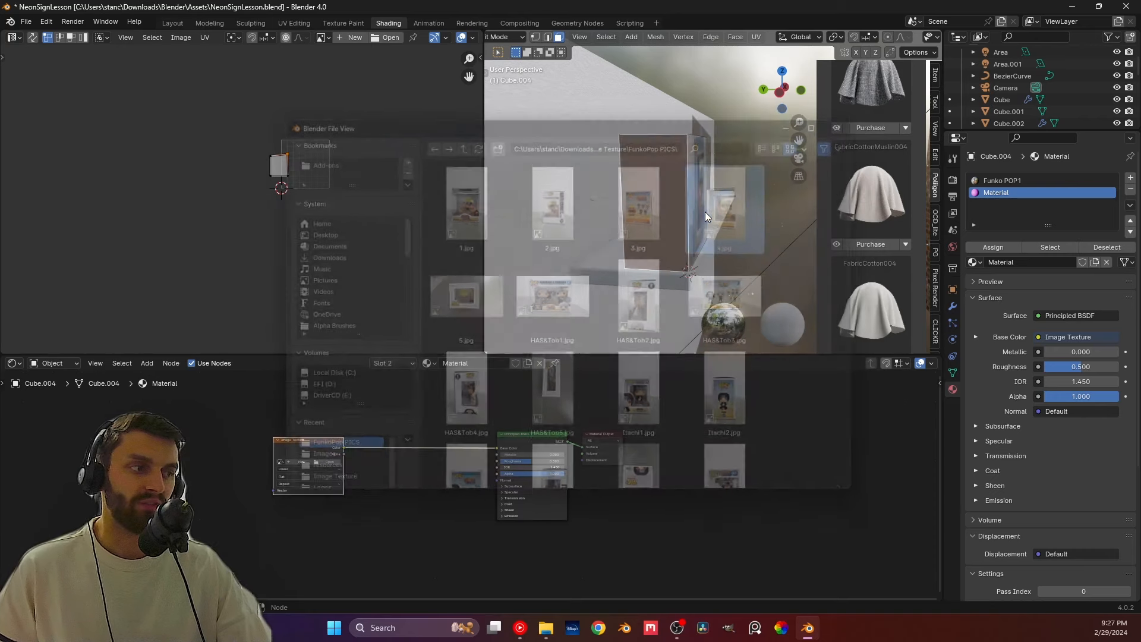
# Step: Move the side face's two upper UV corners onto the upper corners of the box in the 4.jpg photo
pyautogui.scroll(-4, 343, 268)
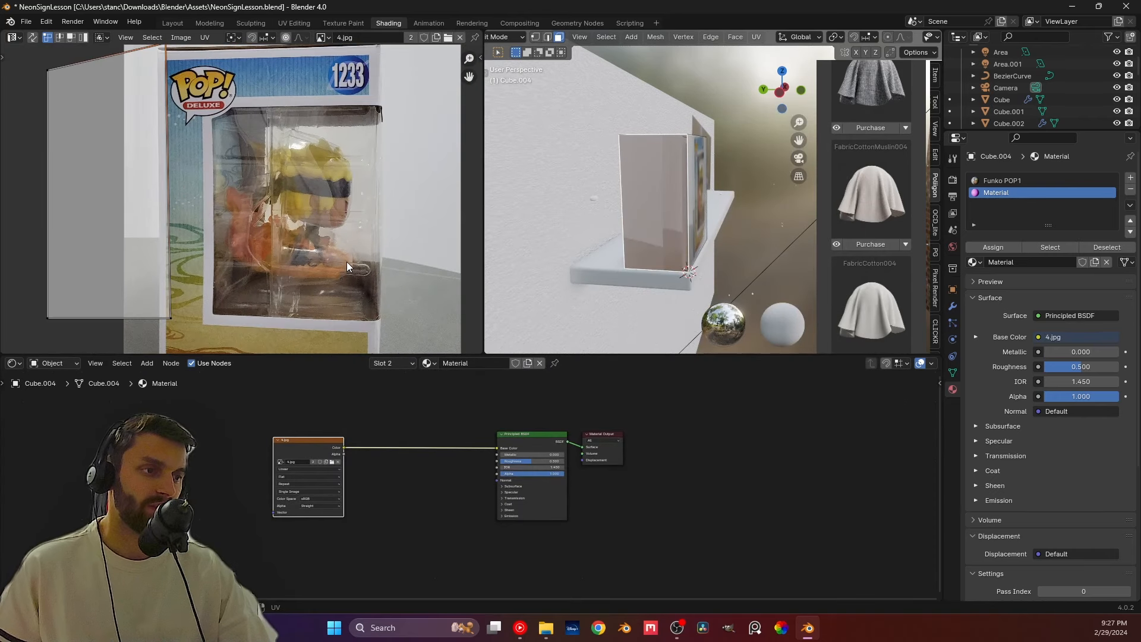
pyautogui.press('g')
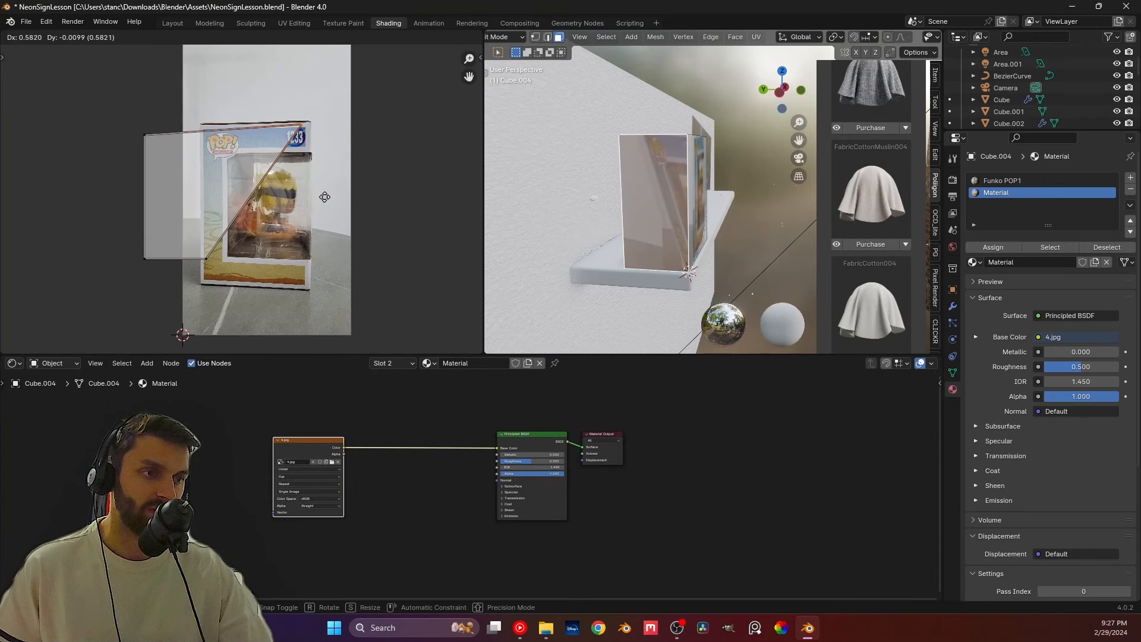
pyautogui.click(332, 198)
pyautogui.click(145, 136)
pyautogui.press('g')
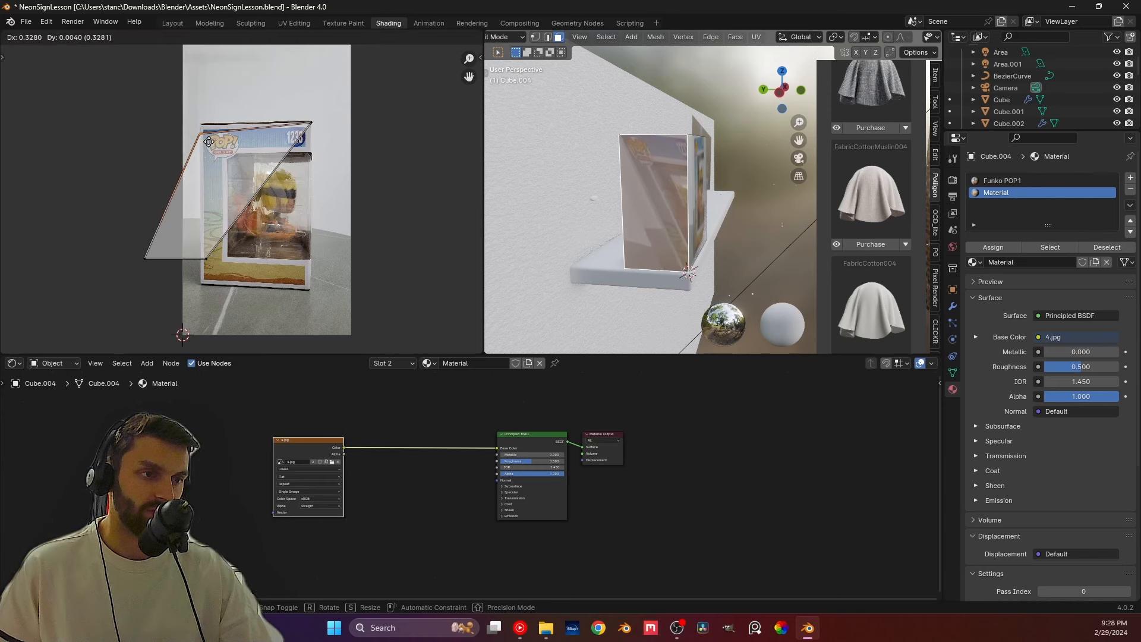
pyautogui.click(209, 136)
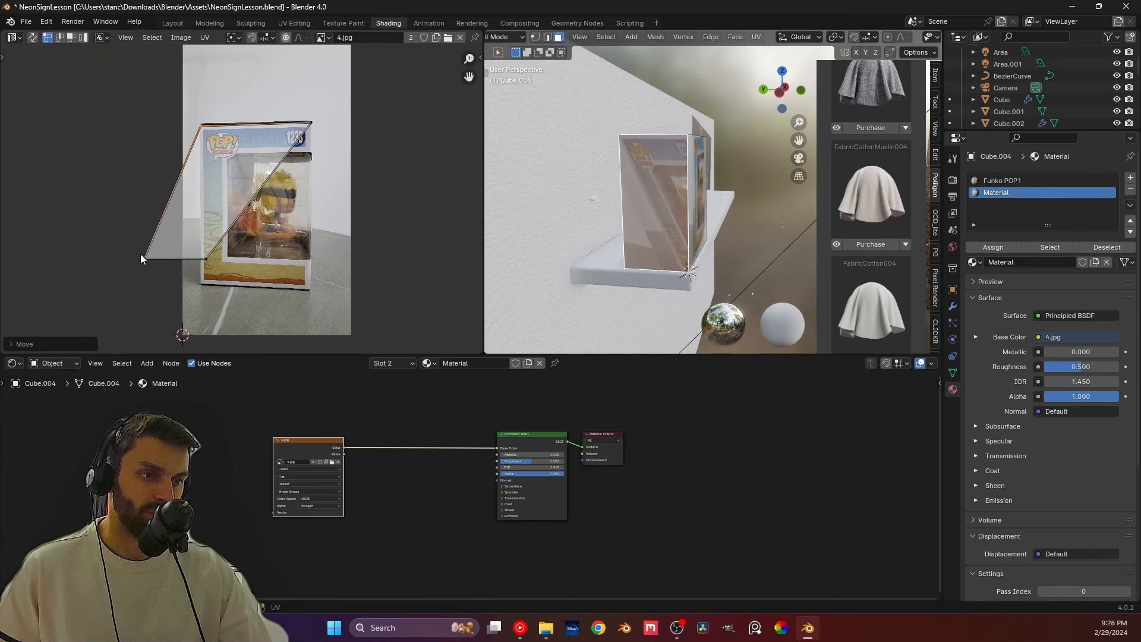
# Step: Move the side face's two lower UV corners onto the lower corners of the photographed box and return to Object Mode
pyautogui.moveTo(132, 254); pyautogui.dragTo(280, 298)
pyautogui.press('g')
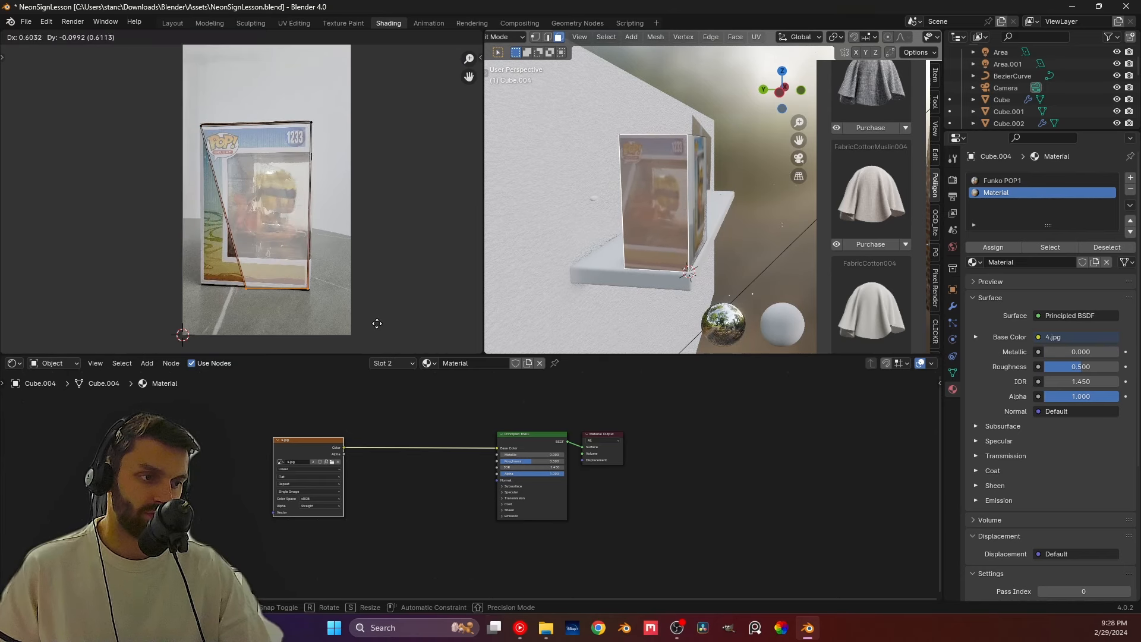
pyautogui.click(379, 329)
pyautogui.click(236, 289)
pyautogui.press('g')
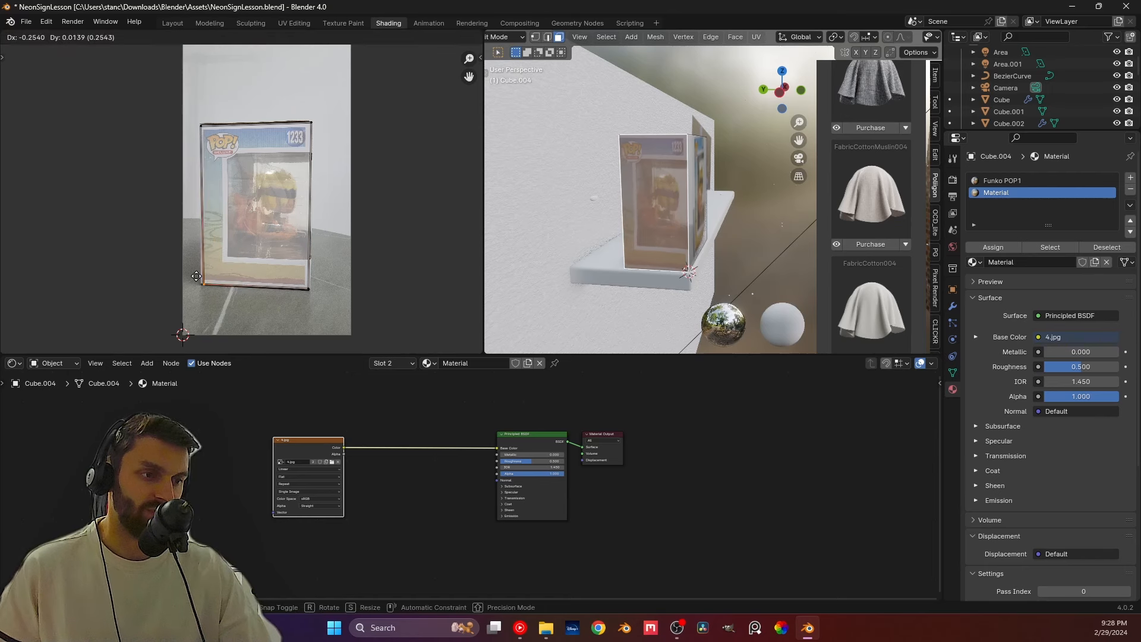
pyautogui.click(199, 277)
pyautogui.press('Tab')
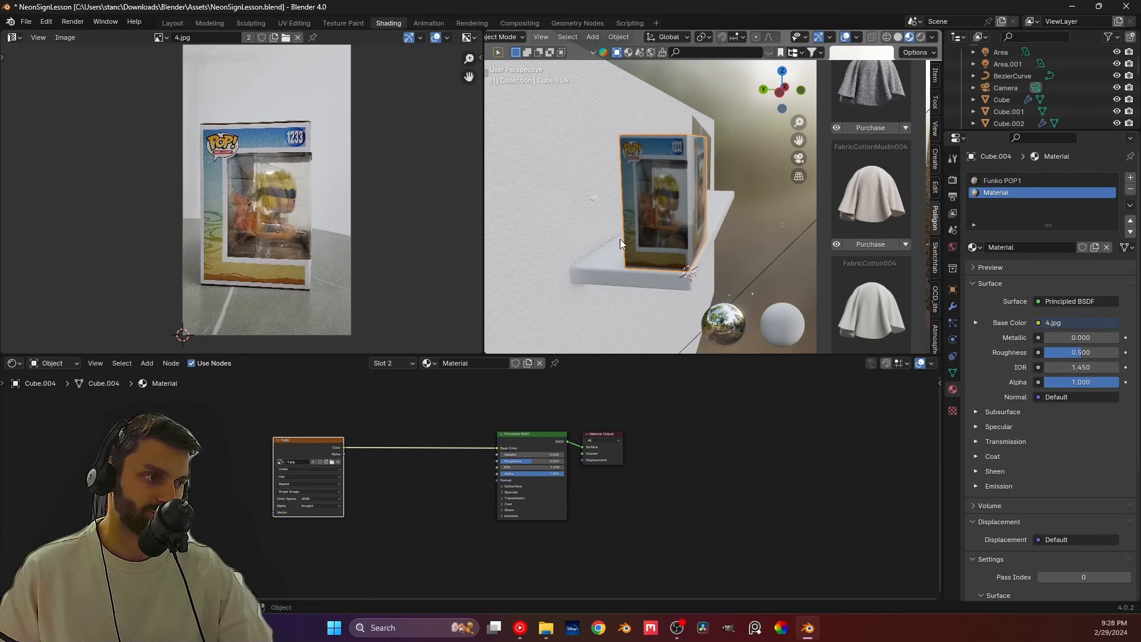
# Step: Try using Funko POP1 in the second material slot with its 1.jpg Principled BSDF connected to the Material Output
pyautogui.moveTo(715, 189); pyautogui.dragTo(612, 228, button='middle')
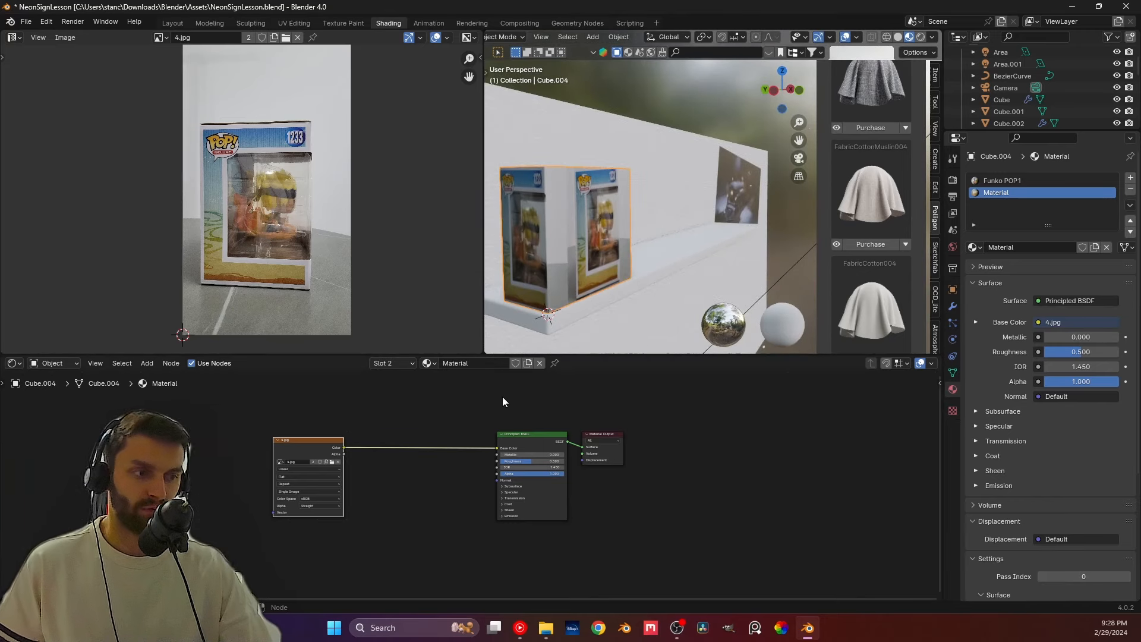
pyautogui.click(427, 363)
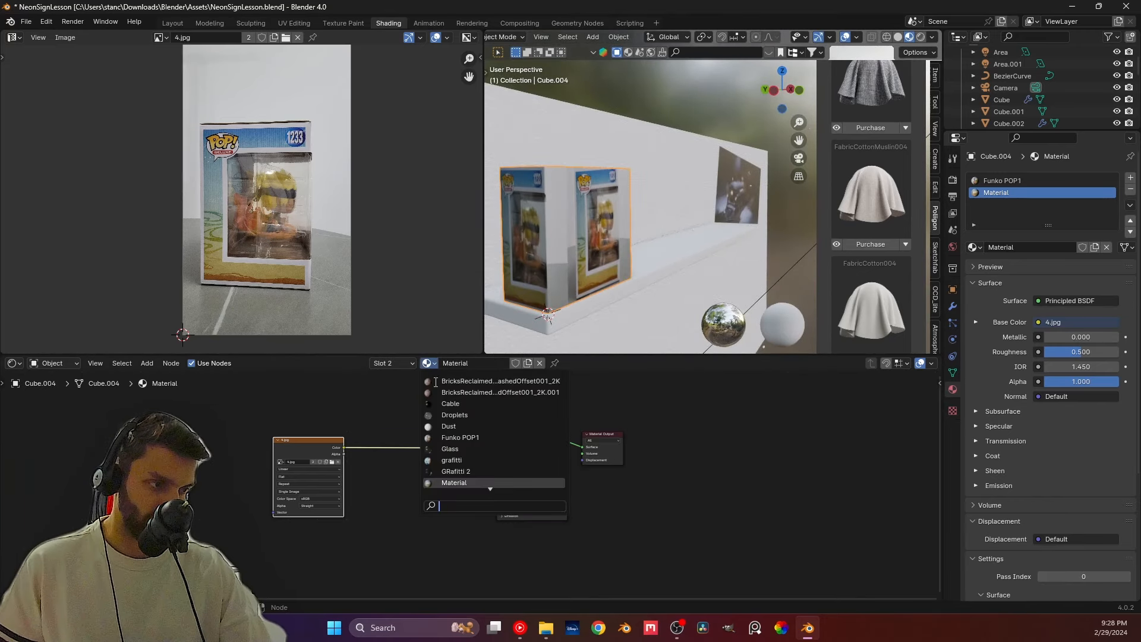
pyautogui.click(469, 438)
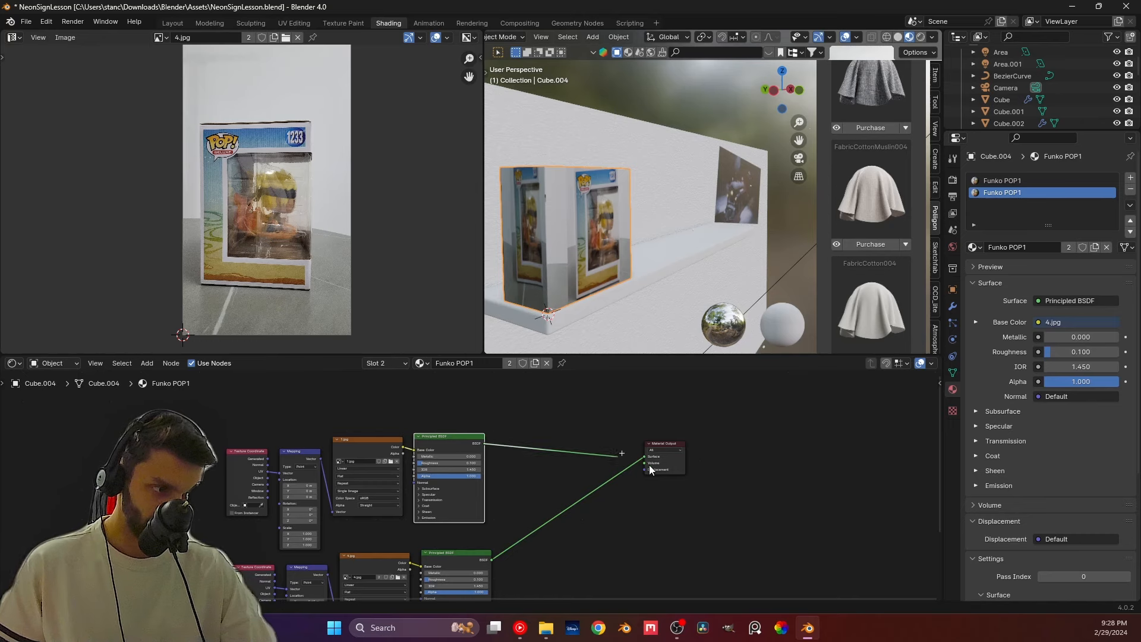
pyautogui.moveTo(648, 458); pyautogui.dragTo(647, 457)
pyautogui.click(610, 389)
pyautogui.moveTo(603, 268); pyautogui.dragTo(636, 247, button='middle')
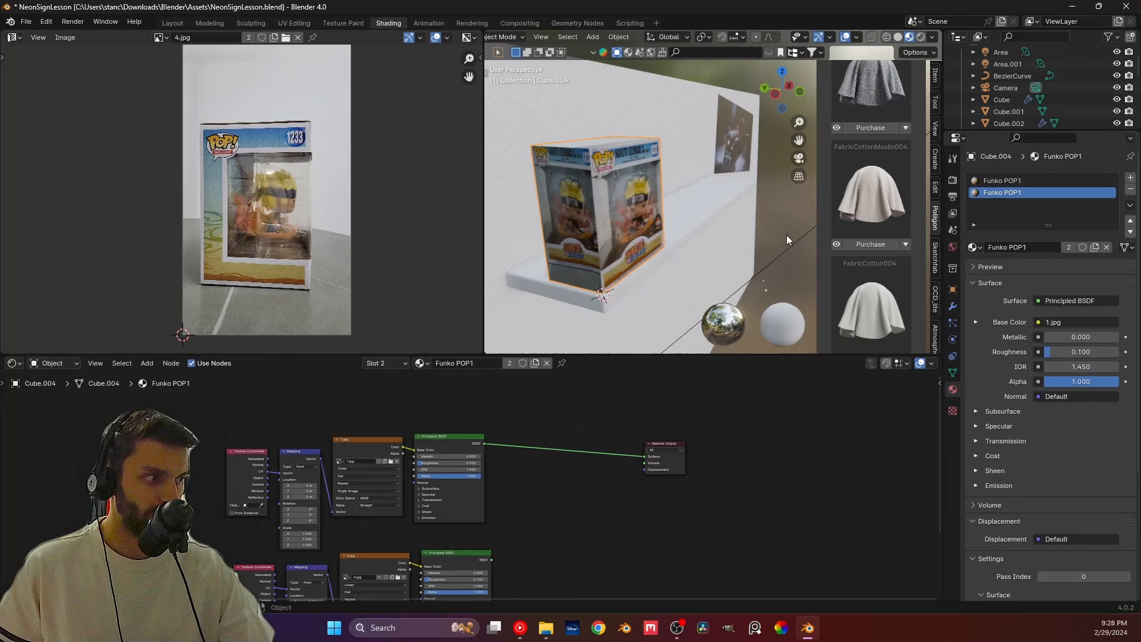
pyautogui.click(1000, 184)
# Step: Undo the shader link and the material swap in the second slot
pyautogui.hotkey('ctrl', 'z')
pyautogui.hotkey('ctrl', 'z')
pyautogui.hotkey('ctrl', 'z')
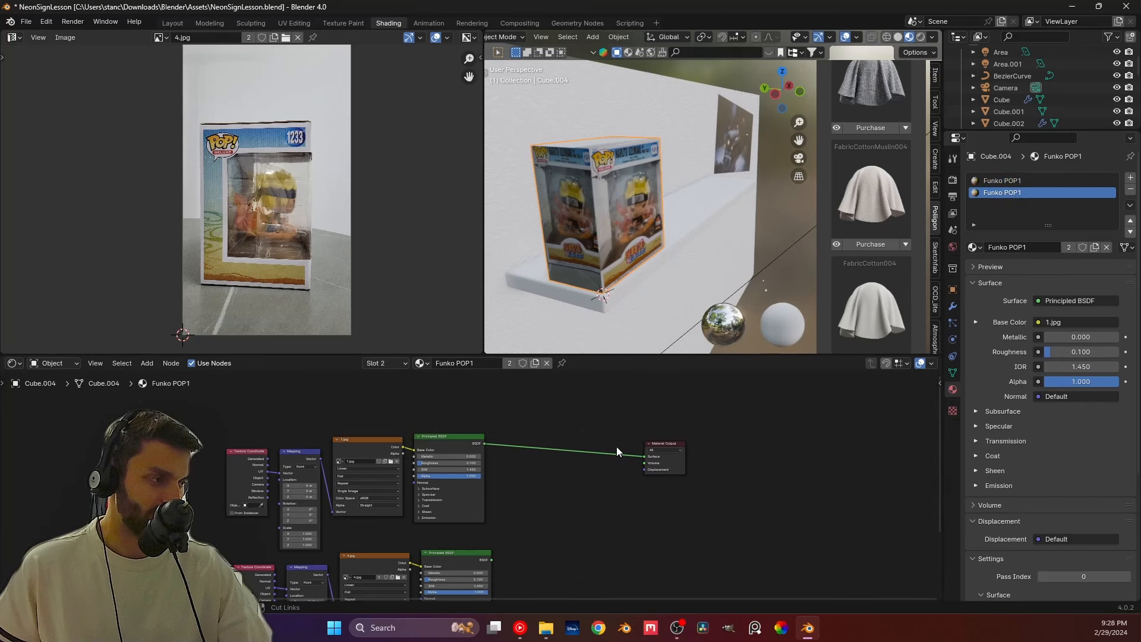
pyautogui.hotkey('ctrl', 'z')
pyautogui.hotkey('ctrl', 'z')
pyautogui.hotkey('ctrl', 'z')
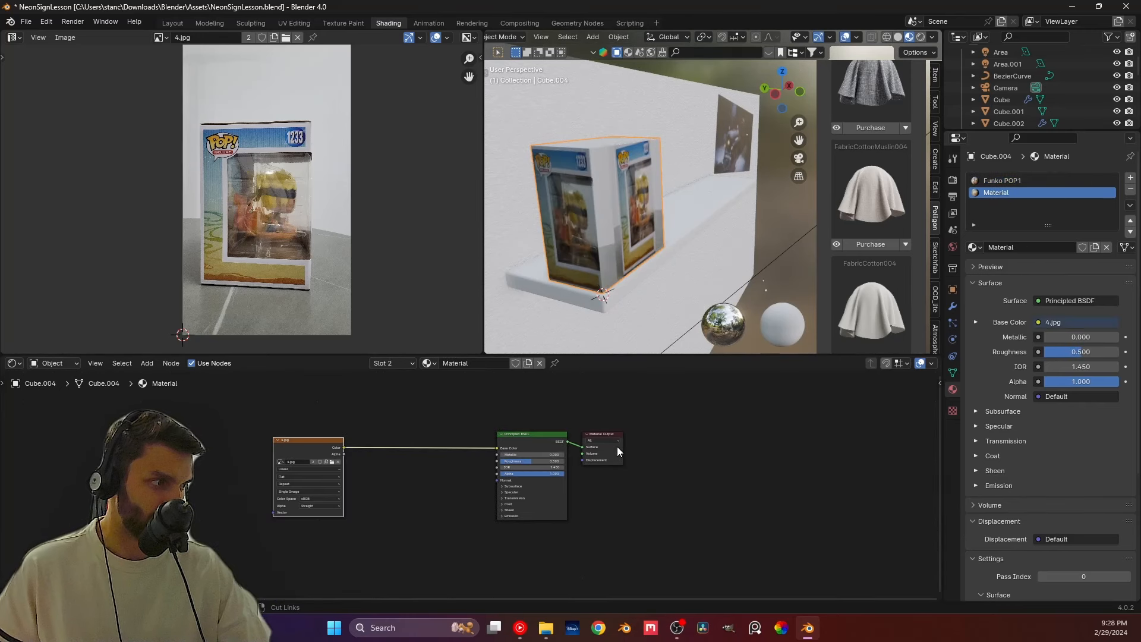
# Step: Connect the 1.jpg Principled BSDF to the Material Output's Surface in the first slot's Funko POP1 material
pyautogui.click(1000, 180)
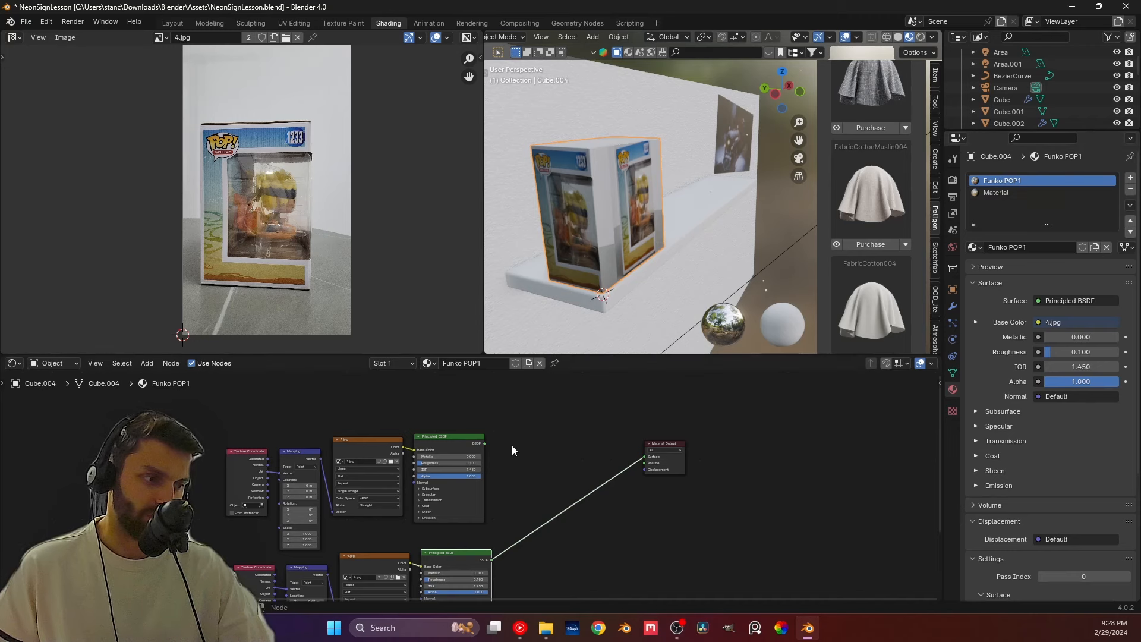
pyautogui.moveTo(485, 443); pyautogui.dragTo(645, 456)
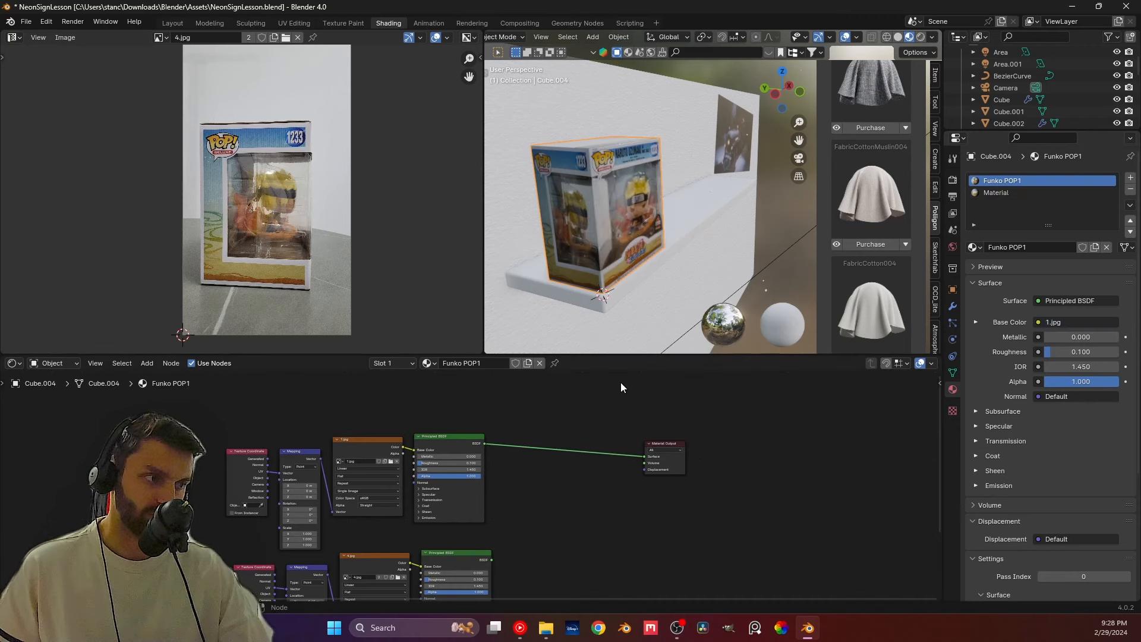
pyautogui.moveTo(639, 292); pyautogui.dragTo(622, 261, button='middle')
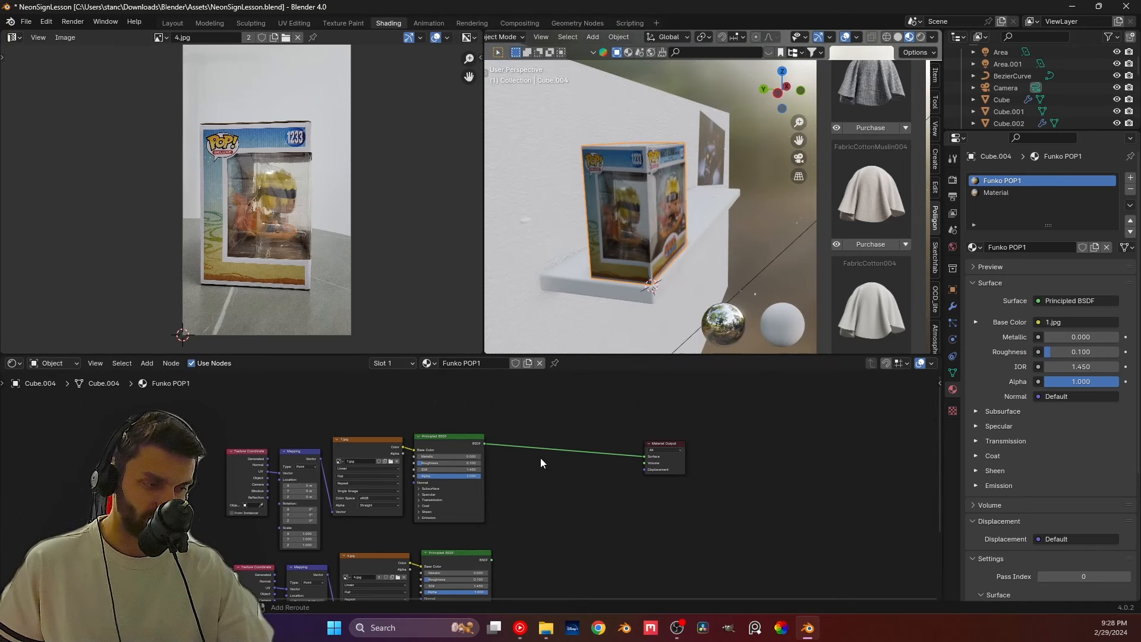
# Step: Insert a Mix Shader between the 1.jpg Principled BSDF and the Material Output, and connect the 4.jpg Principled BSDF to its second Shader input
pyautogui.hotkey('shift', 'a')
pyautogui.write('mix sh')
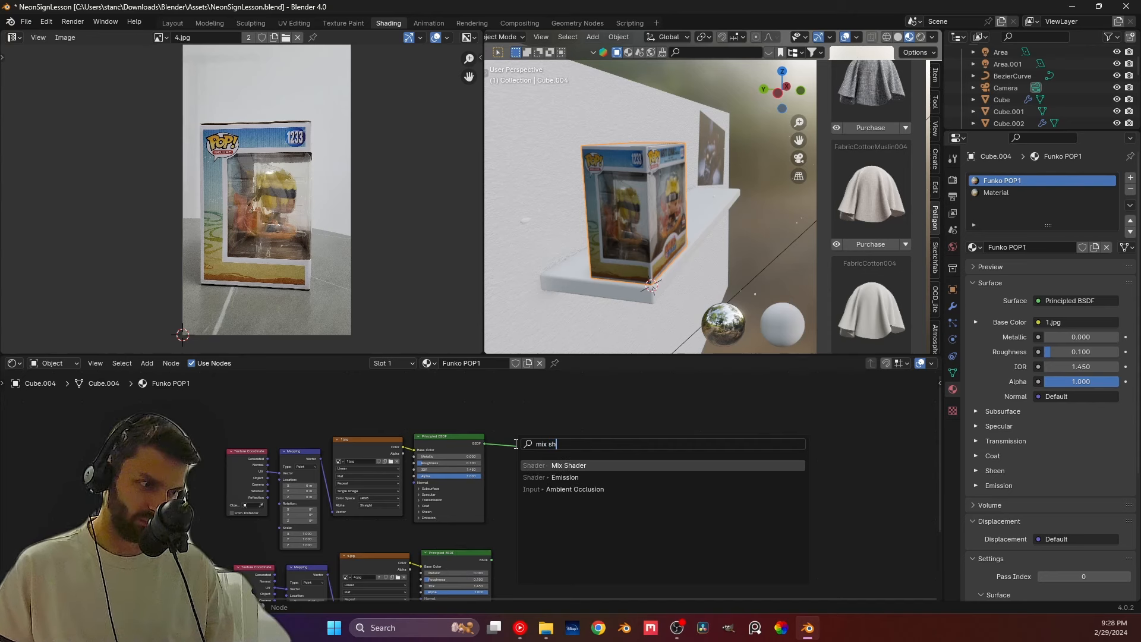
pyautogui.press('Return')
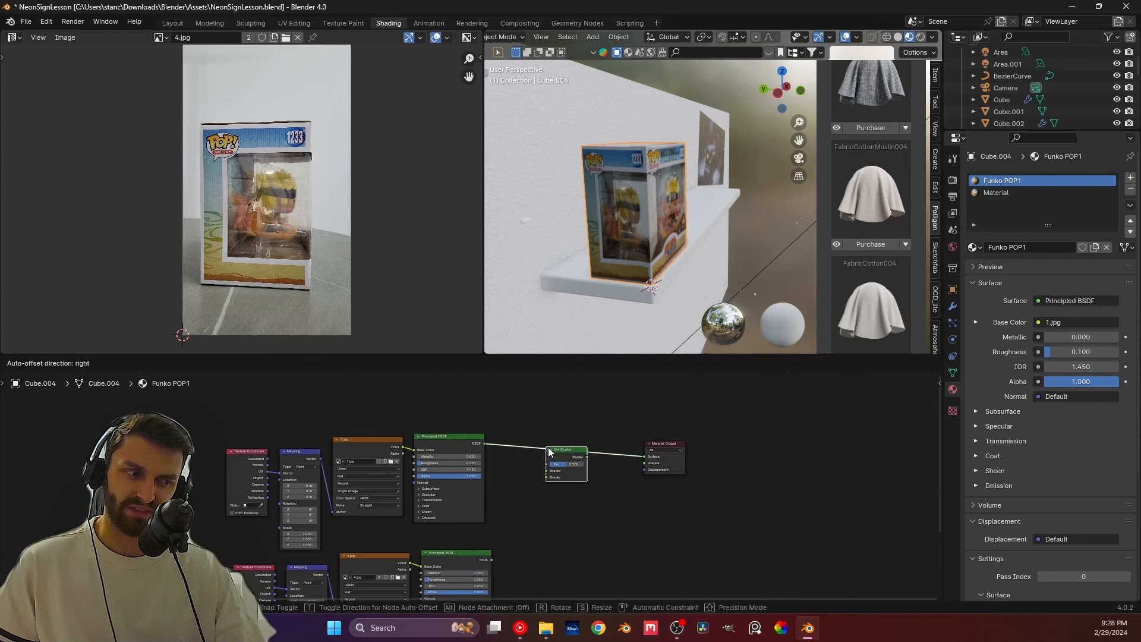
pyautogui.click(560, 453)
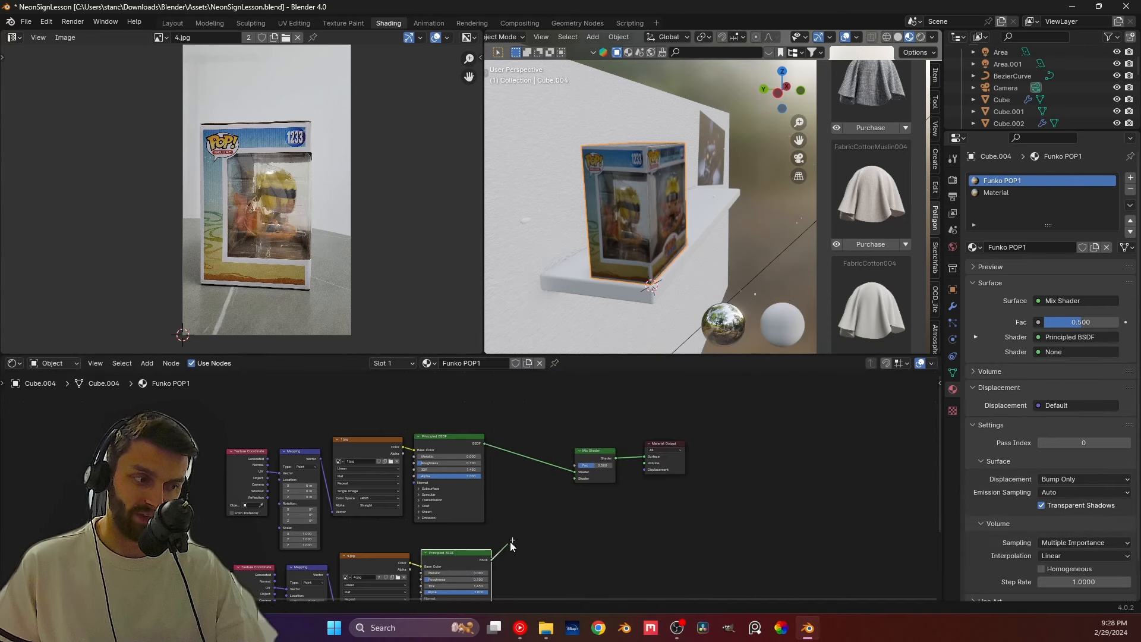
pyautogui.moveTo(582, 480); pyautogui.dragTo(583, 481)
pyautogui.click(597, 521)
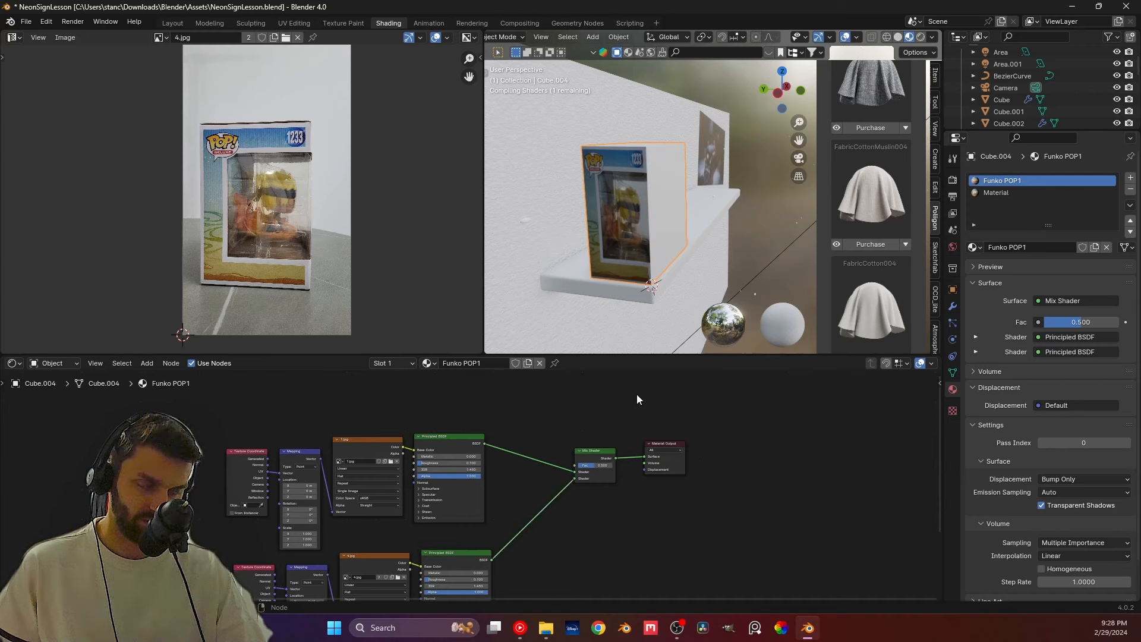
pyautogui.moveTo(678, 235); pyautogui.dragTo(606, 297, button='middle')
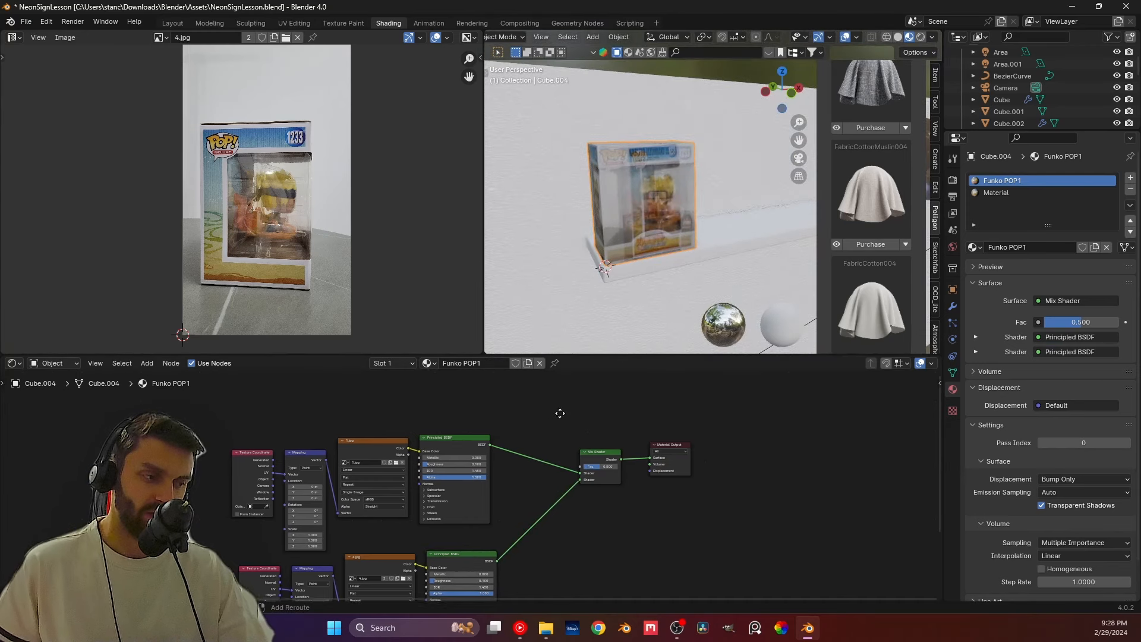
pyautogui.moveTo(556, 416); pyautogui.dragTo(629, 453, button='middle')
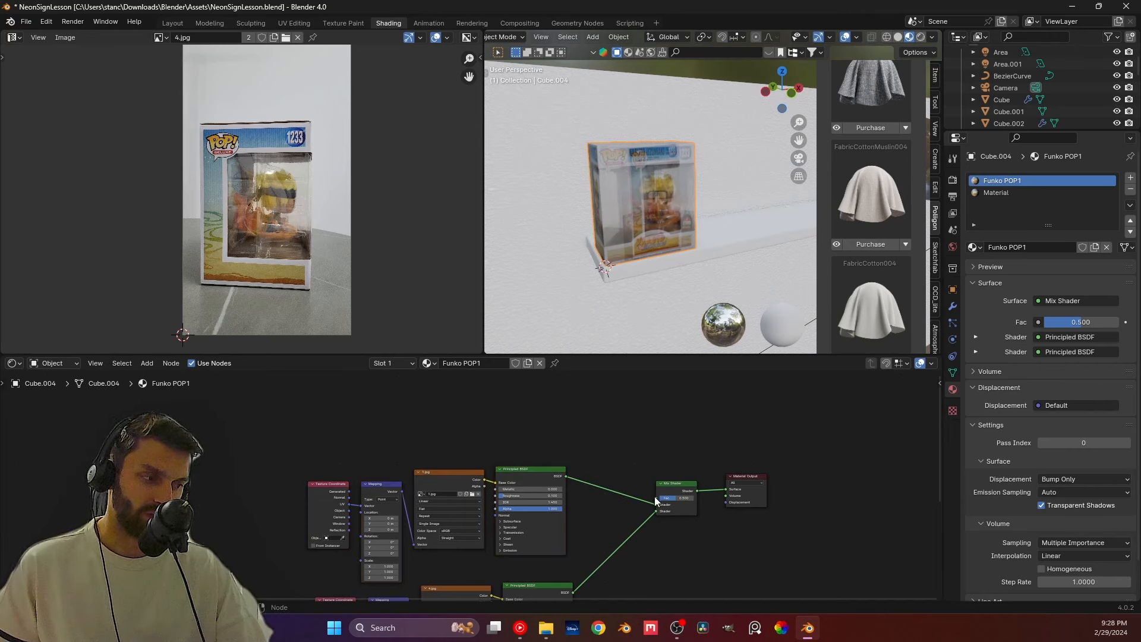
pyautogui.moveTo(656, 501); pyautogui.dragTo(504, 393)
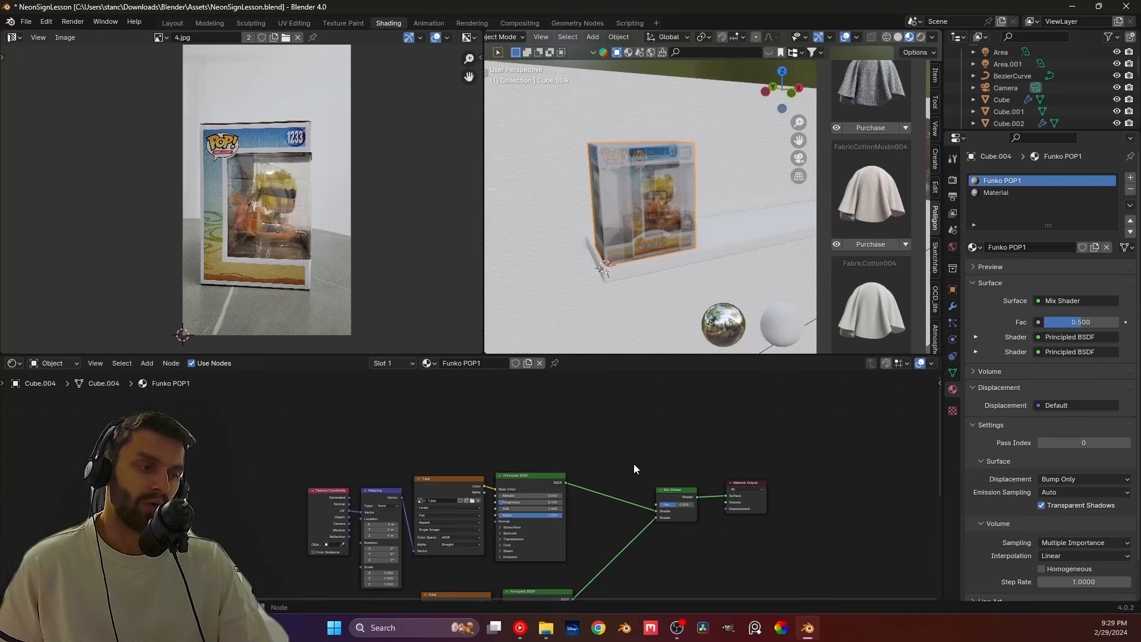
# Step: Delete the 4.jpg node chain from Funko POP1, including its Texture Coordinate, Mapping, image texture and Principled BSDF nodes
pyautogui.moveTo(633, 463); pyautogui.dragTo(603, 430, button='middle')
pyautogui.moveTo(637, 538); pyautogui.dragTo(634, 443, button='middle')
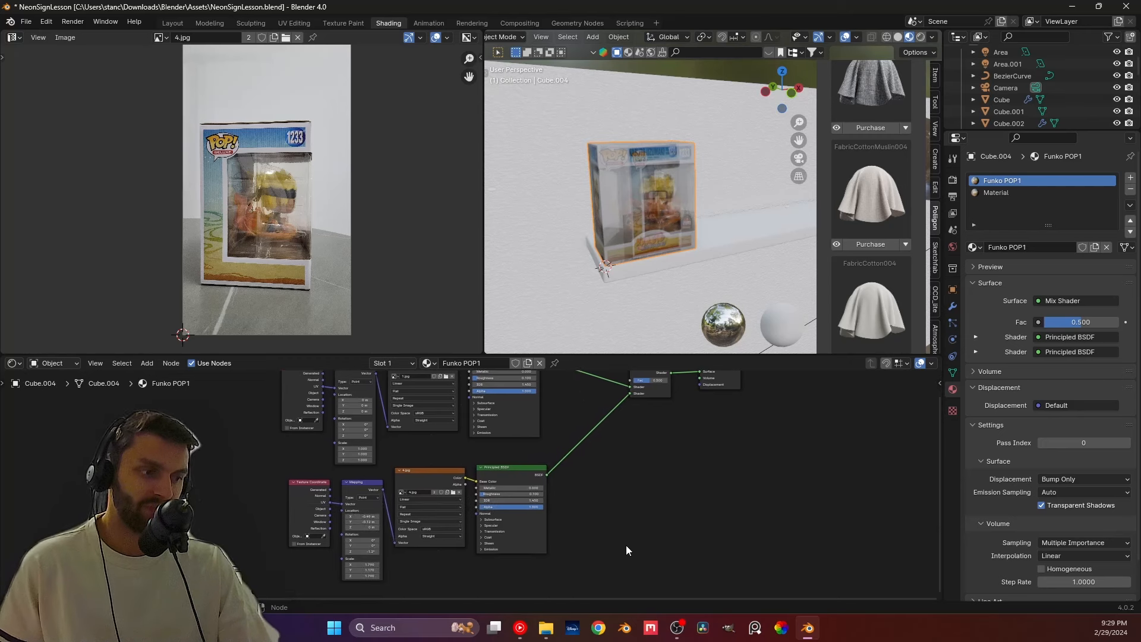
pyautogui.moveTo(589, 555); pyautogui.dragTo(260, 512)
pyautogui.press('x')
# Step: Enter Edit Mode on the box with the untextured side face selected and add a third material slot
pyautogui.moveTo(630, 257); pyautogui.dragTo(650, 273, button='middle')
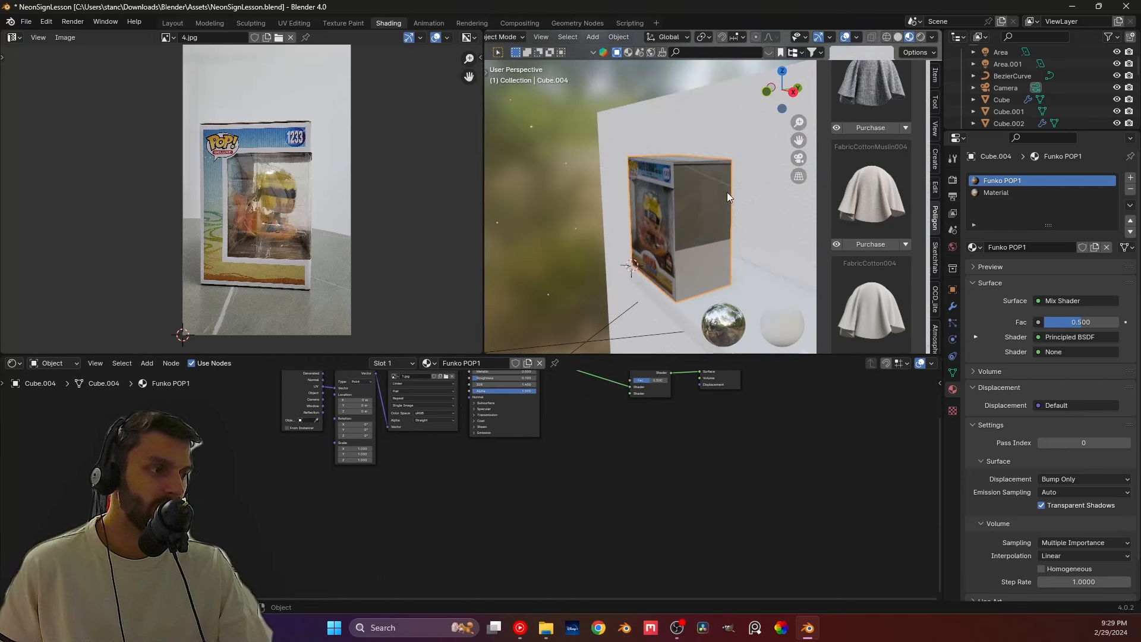
pyautogui.press('Tab')
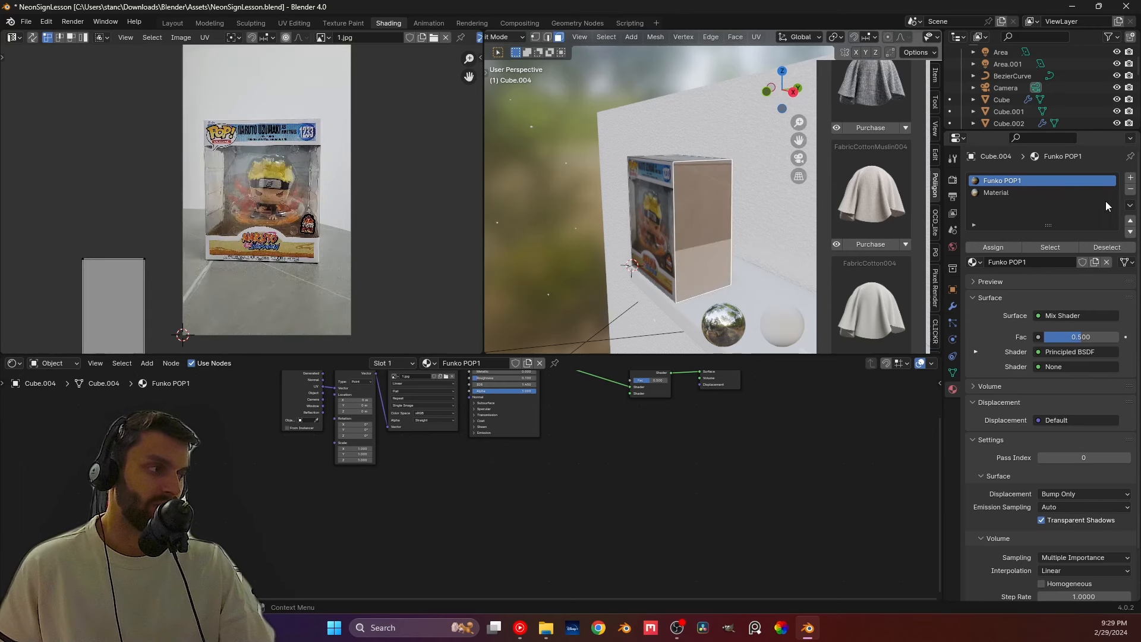
pyautogui.click(1130, 177)
# Step: Rename the second slot's material to FunkoPOP2
pyautogui.doubleClick(986, 193)
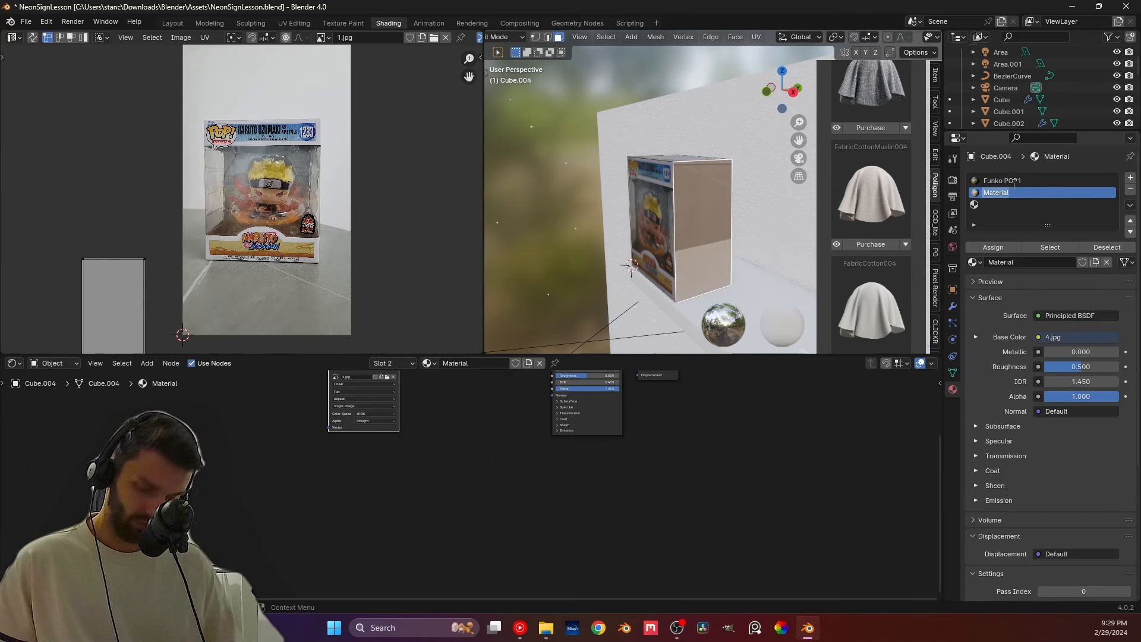
pyautogui.write('Funko')
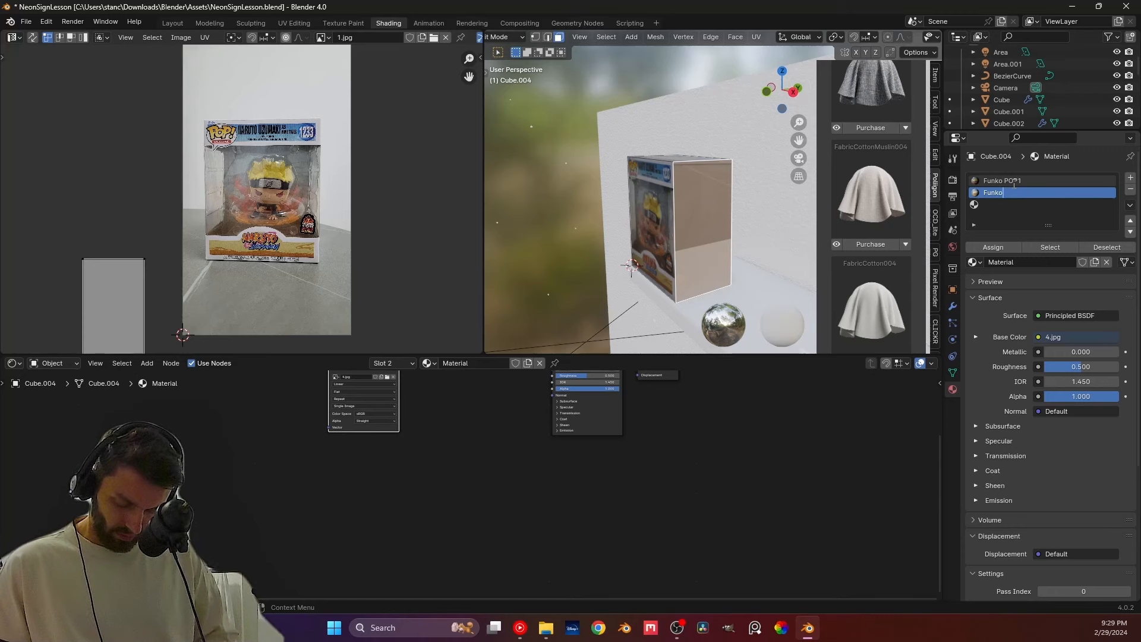
pyautogui.write('POP')
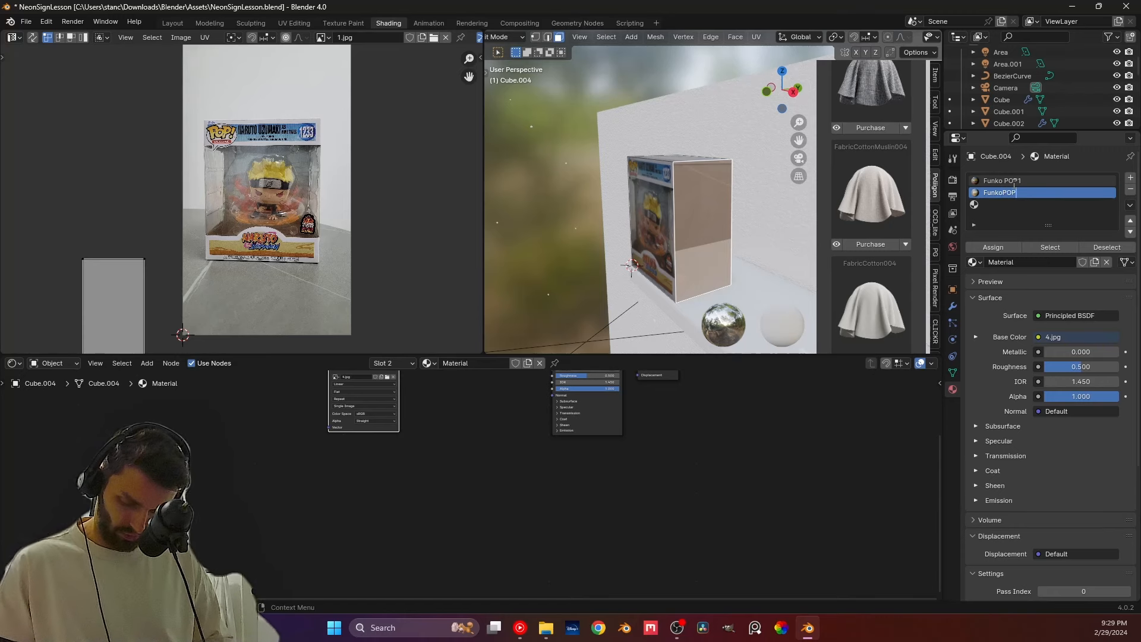
pyautogui.write('2')
pyautogui.press('Return')
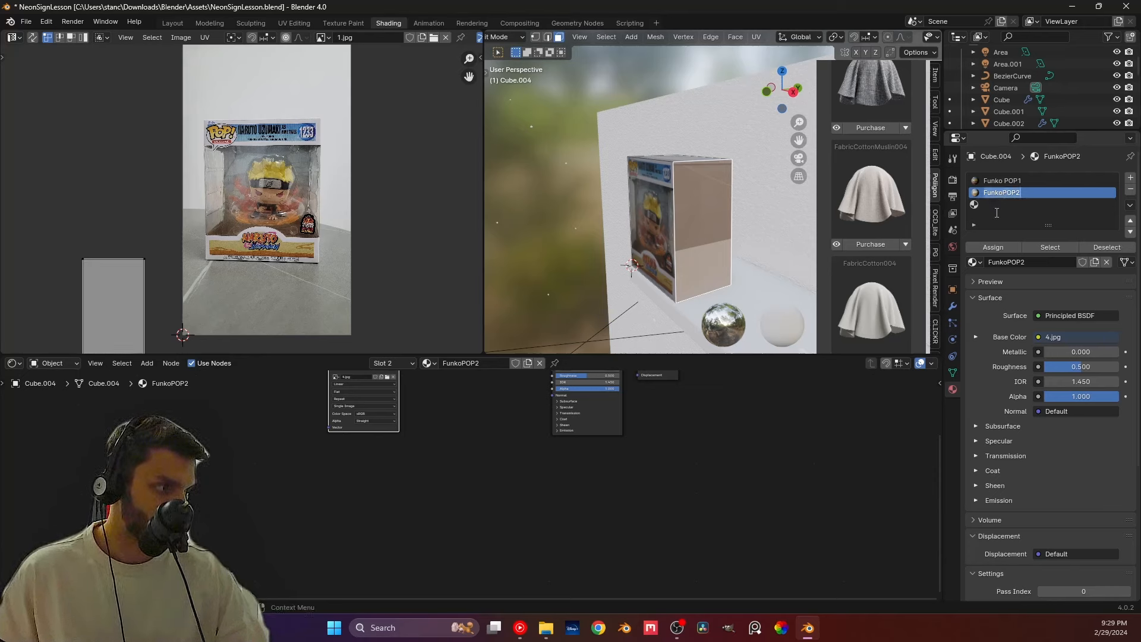
# Step: Create a new material named FunkoPOP3 in the third slot and restore the second slot's material name to FunkoPOP2
pyautogui.click(993, 205)
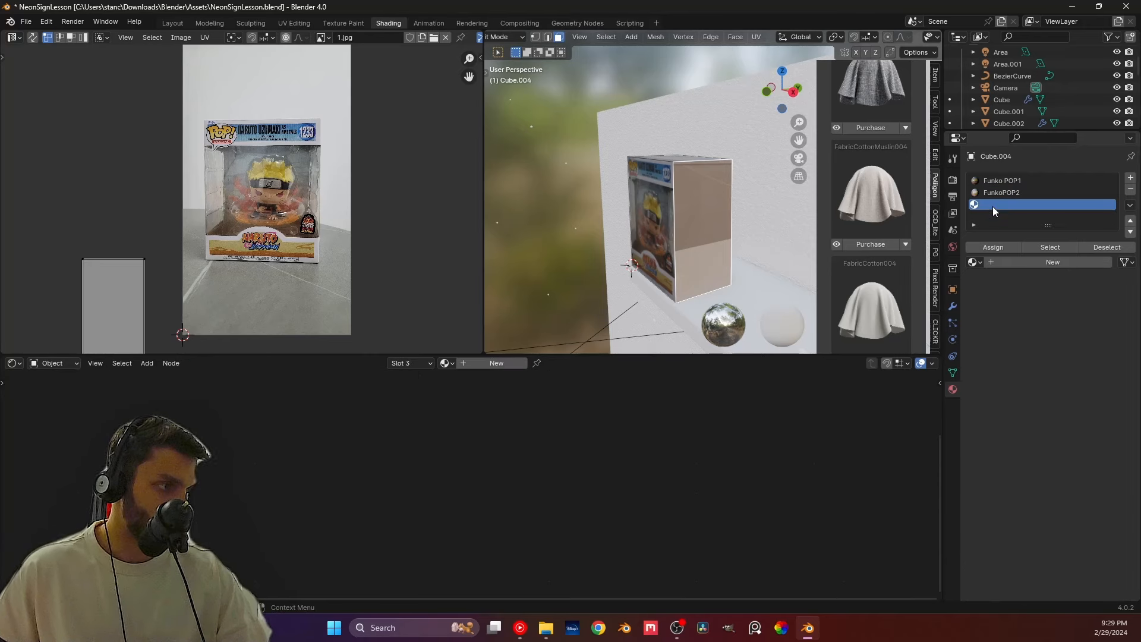
pyautogui.click(1035, 261)
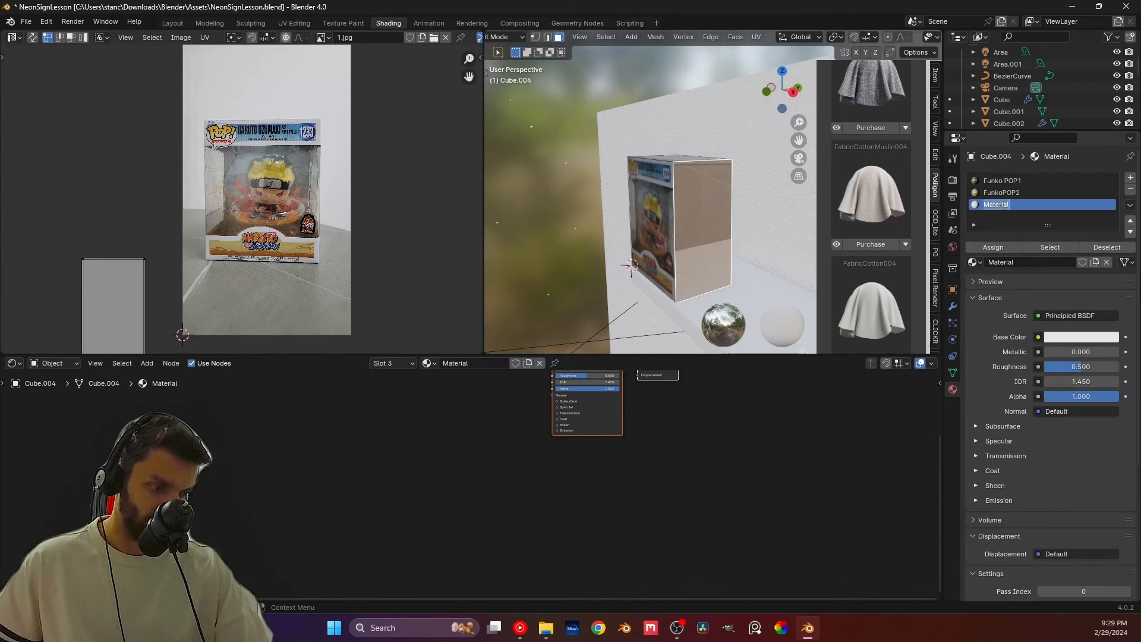
pyautogui.write('FunkoPOP2')
pyautogui.press('Return')
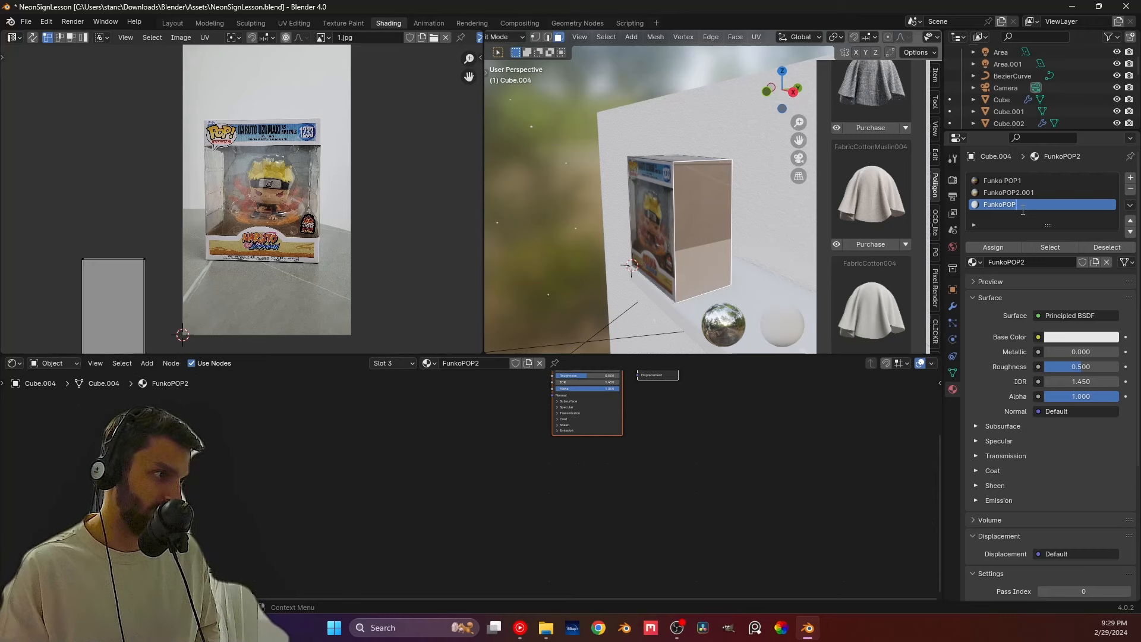
pyautogui.click(1037, 196)
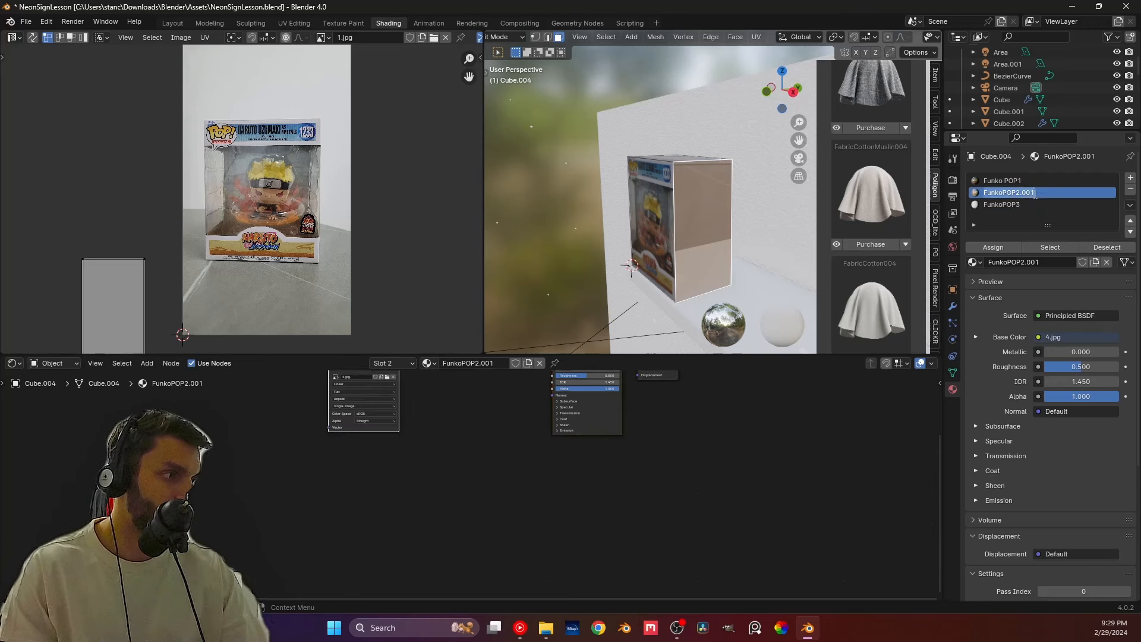
pyautogui.press('BackSpace')
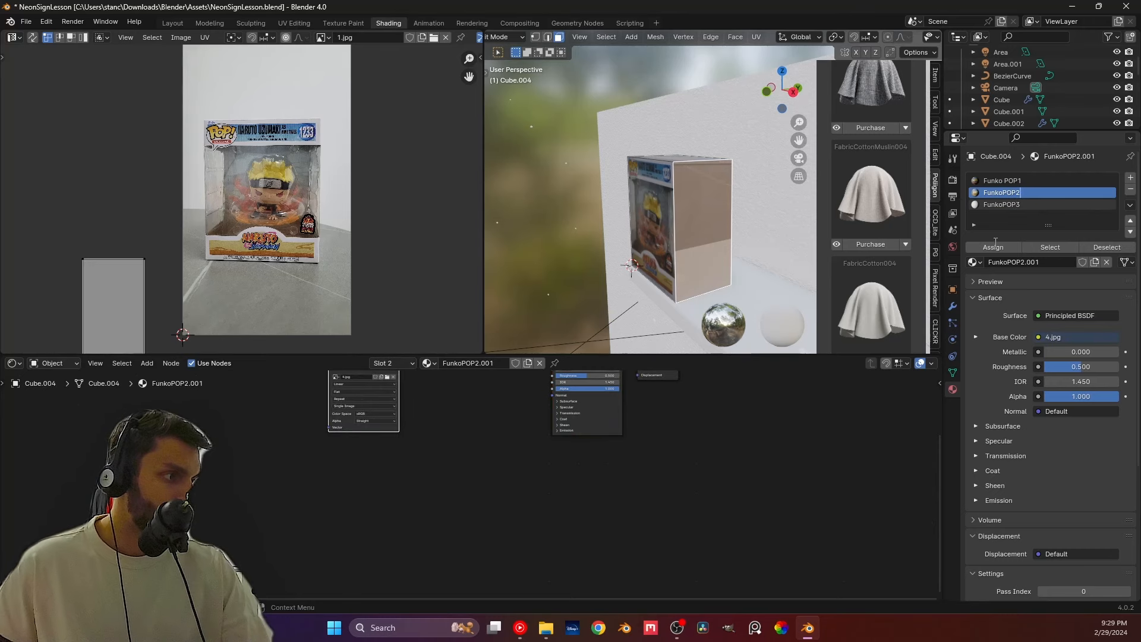
# Step: Add an Image Texture to FunkoPOP3's Base Color and load 2.jpg from the FunkoPop PICS folder
pyautogui.click(1001, 206)
pyautogui.moveTo(676, 391); pyautogui.dragTo(668, 471, button='middle')
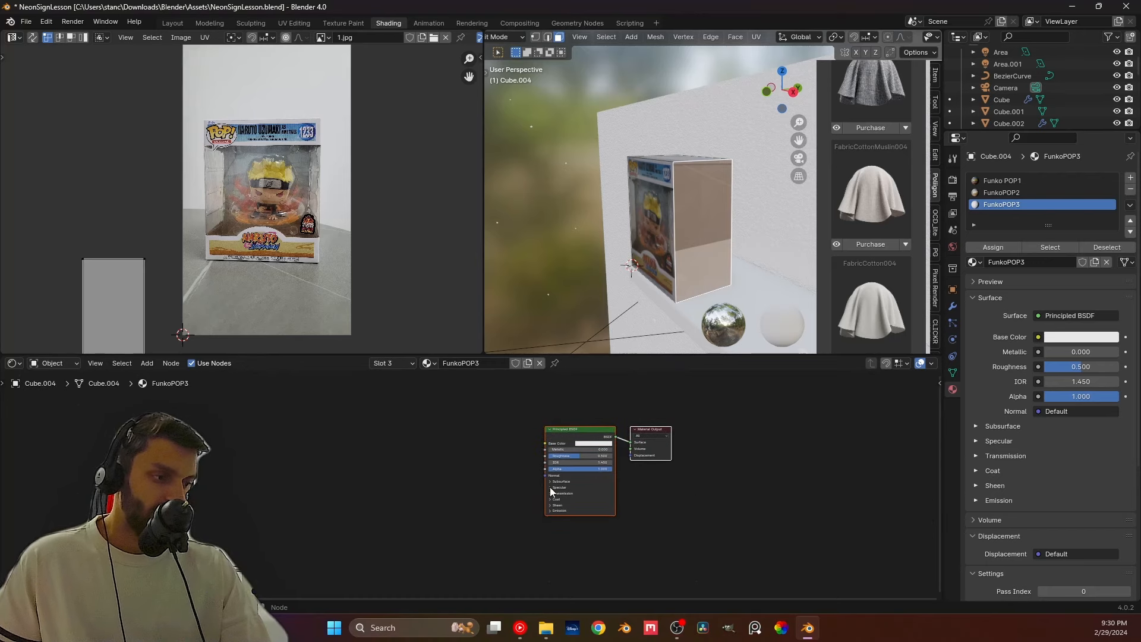
pyautogui.scroll(4, 535, 484)
pyautogui.moveTo(572, 428); pyautogui.dragTo(283, 449)
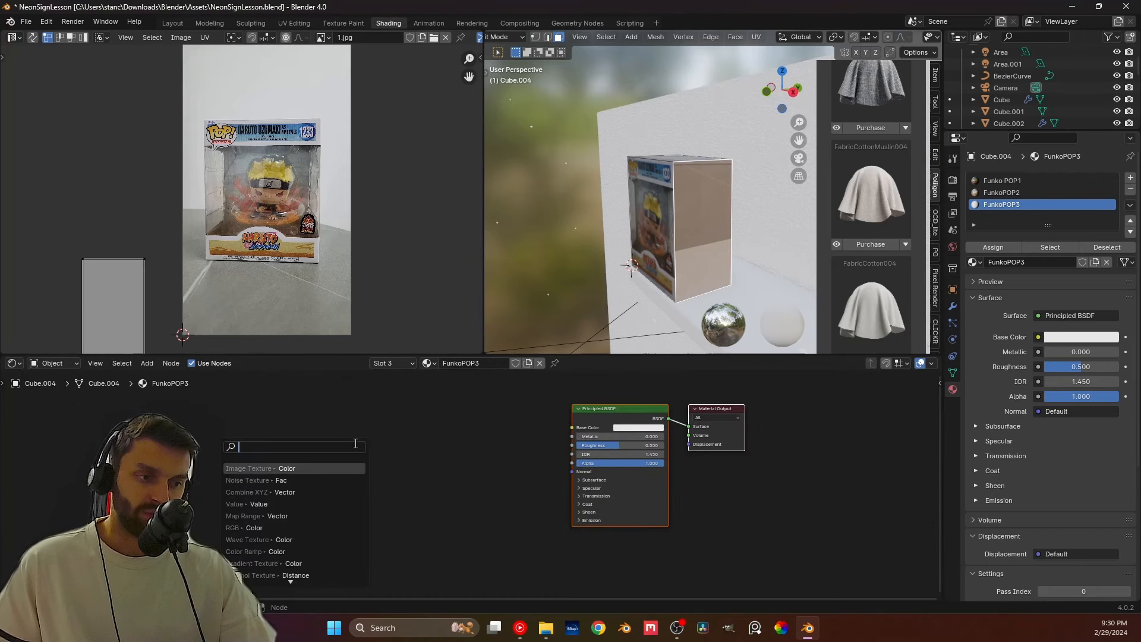
pyautogui.click(283, 467)
pyautogui.click(294, 444)
pyautogui.click(334, 444)
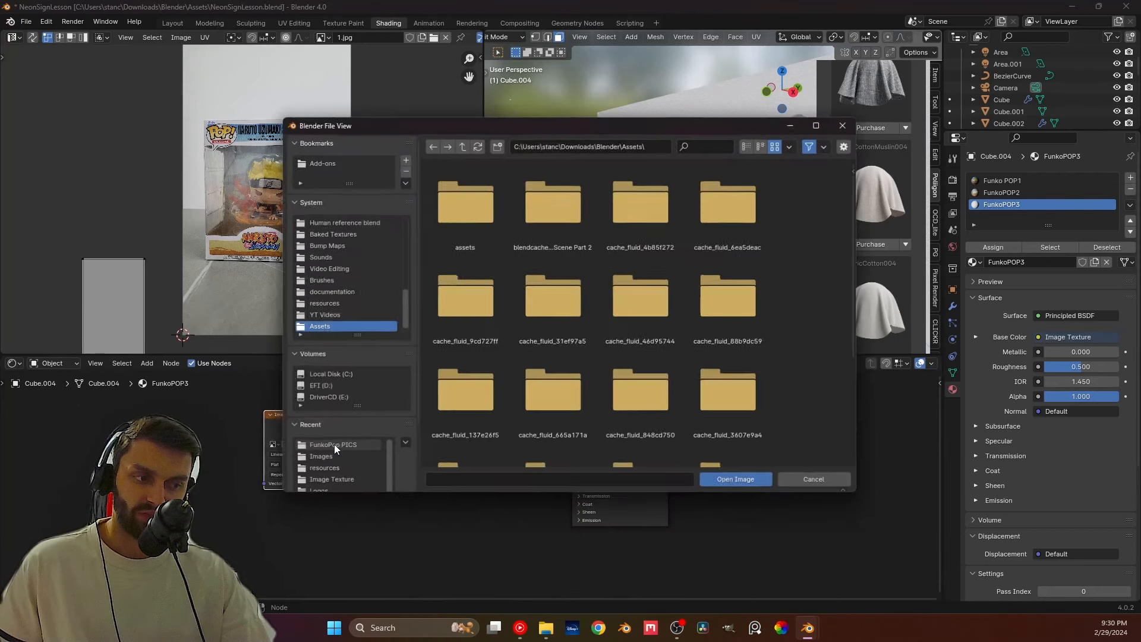
pyautogui.click(320, 452)
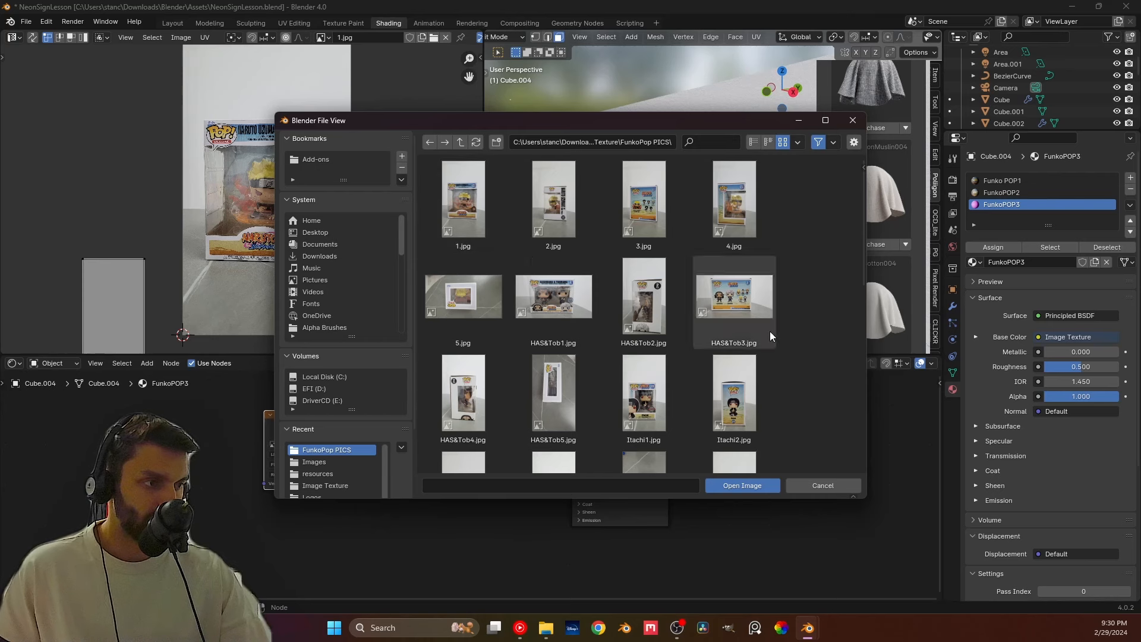
pyautogui.doubleClick(547, 200)
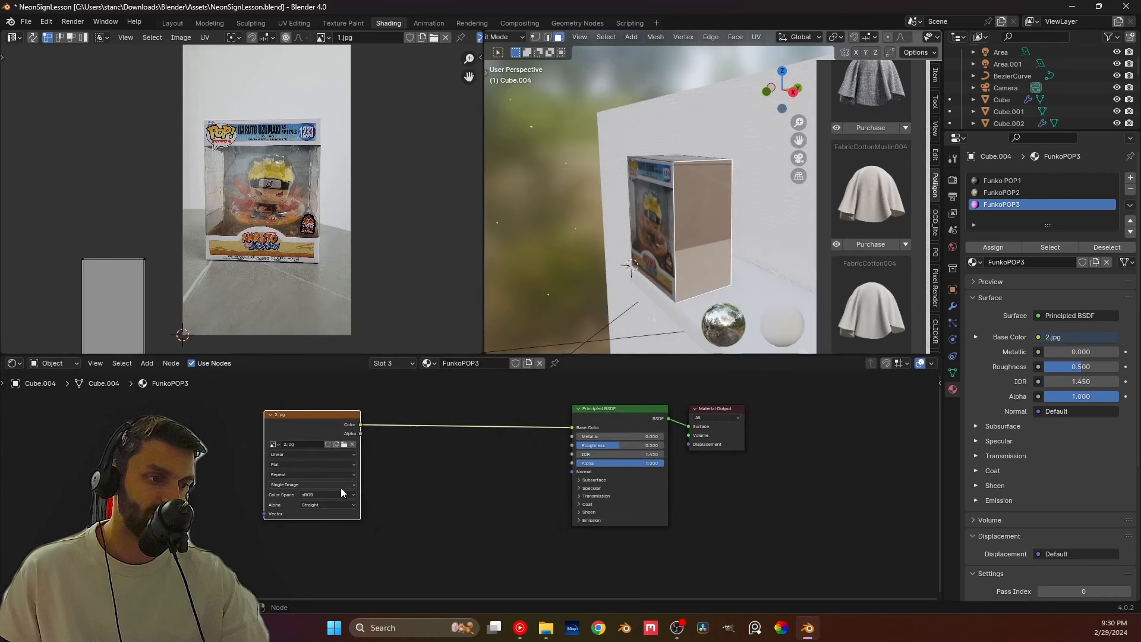
# Step: Display 2.jpg as the background image in the UV editor
pyautogui.scroll(2, 319, 466)
pyautogui.moveTo(303, 476); pyautogui.dragTo(470, 480, button='middle')
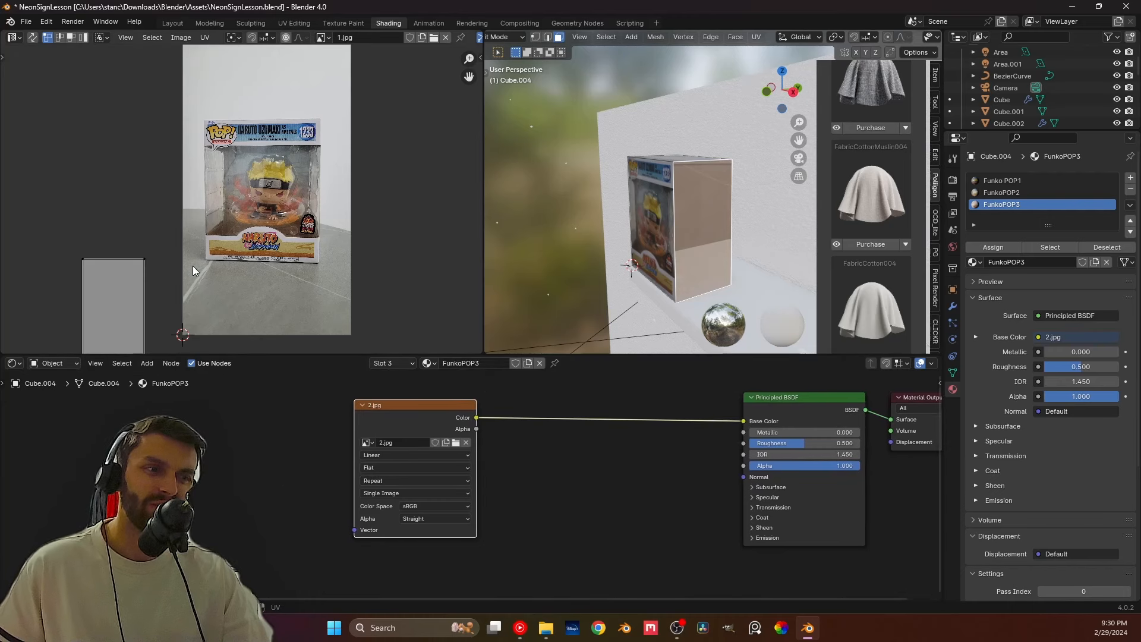
pyautogui.scroll(-2, 226, 250)
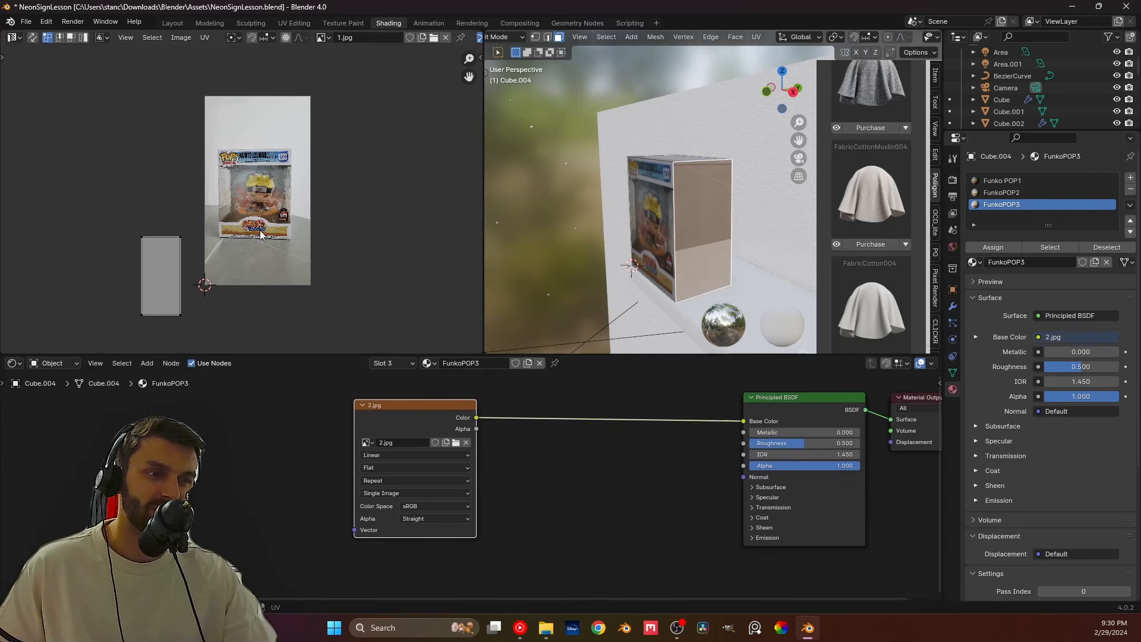
pyautogui.click(324, 37)
pyautogui.click(328, 74)
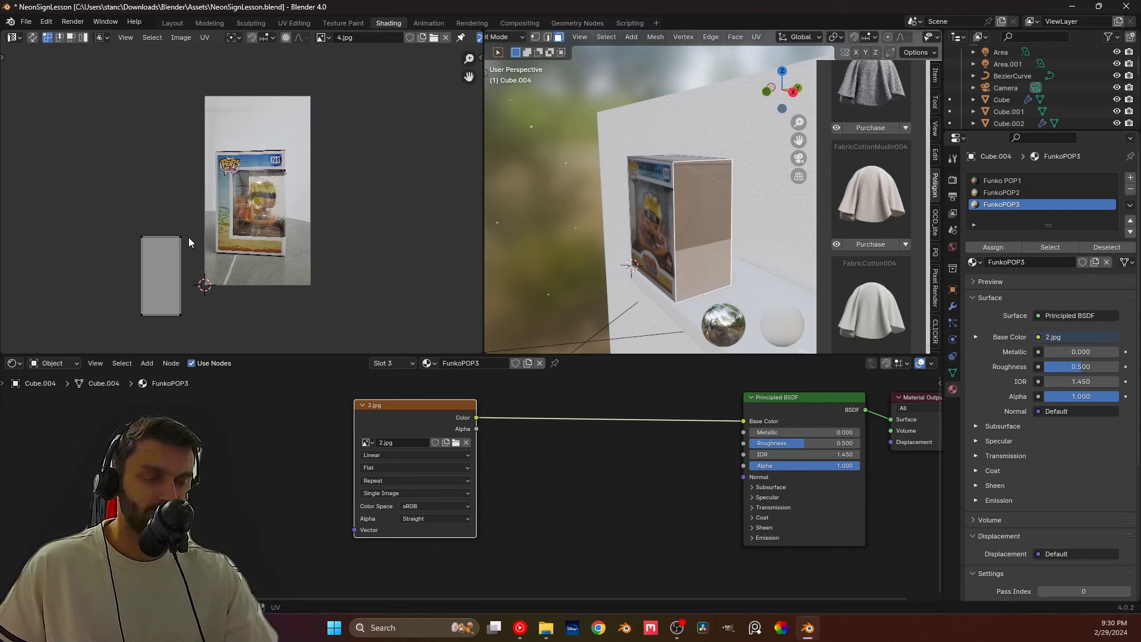
pyautogui.click(324, 37)
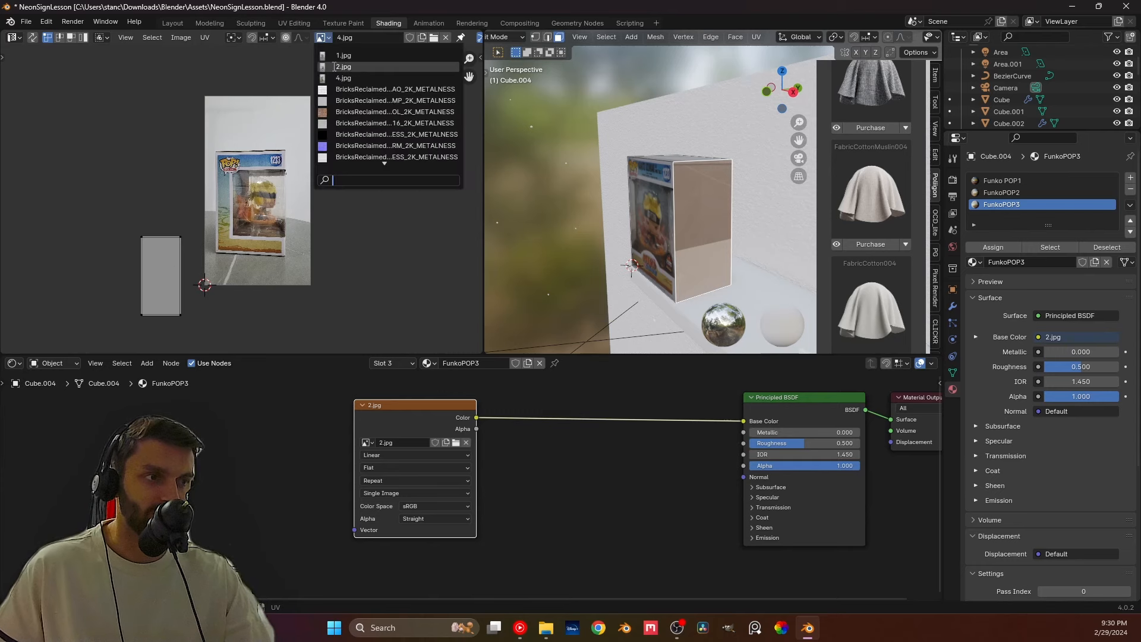
pyautogui.click(330, 67)
# Step: Select the face's entire UV island and move it over the box photographed in 2.jpg
pyautogui.press('a')
pyautogui.press('g')
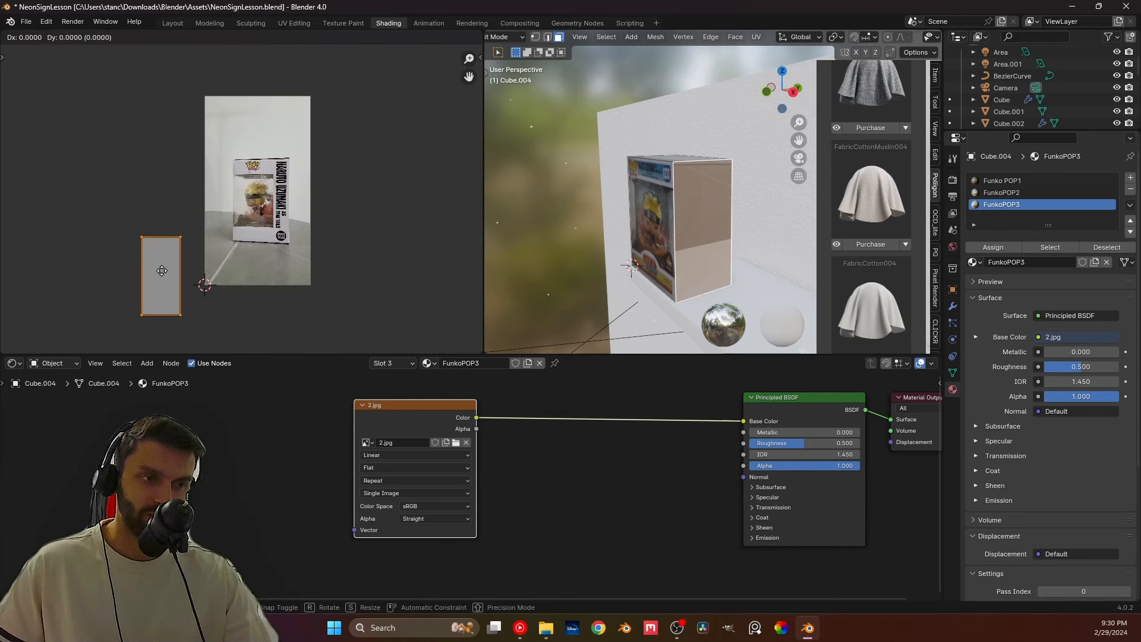
pyautogui.click(262, 180)
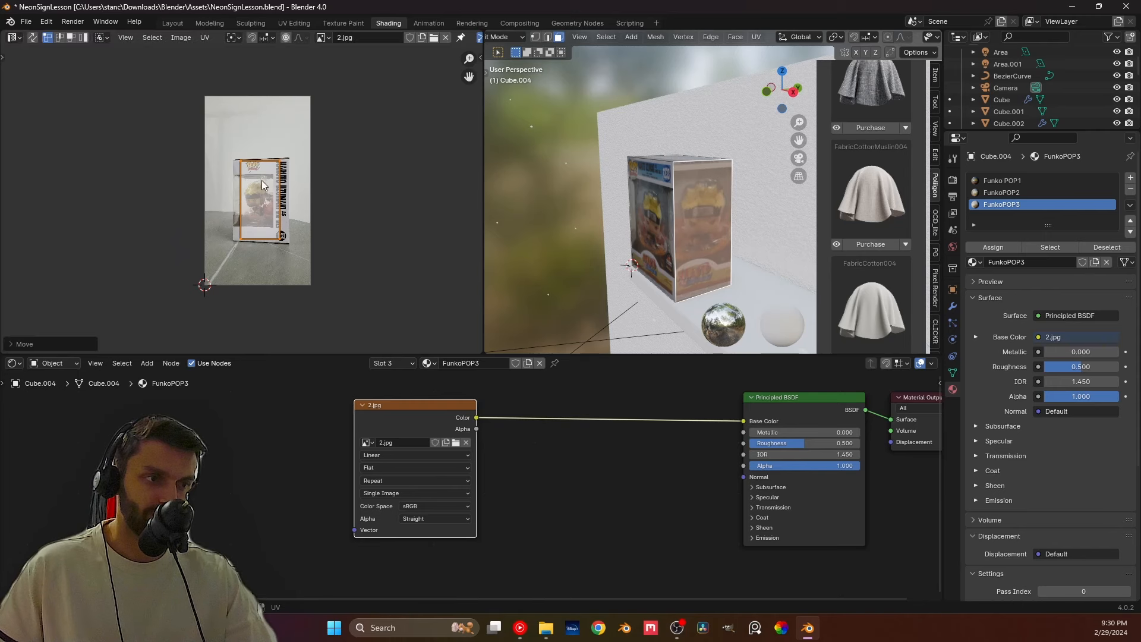
# Step: Move the two upper UV corners onto the upper corners of the photographed box in 2.jpg
pyautogui.scroll(4, 261, 180)
pyautogui.click(329, 93)
pyautogui.press('g')
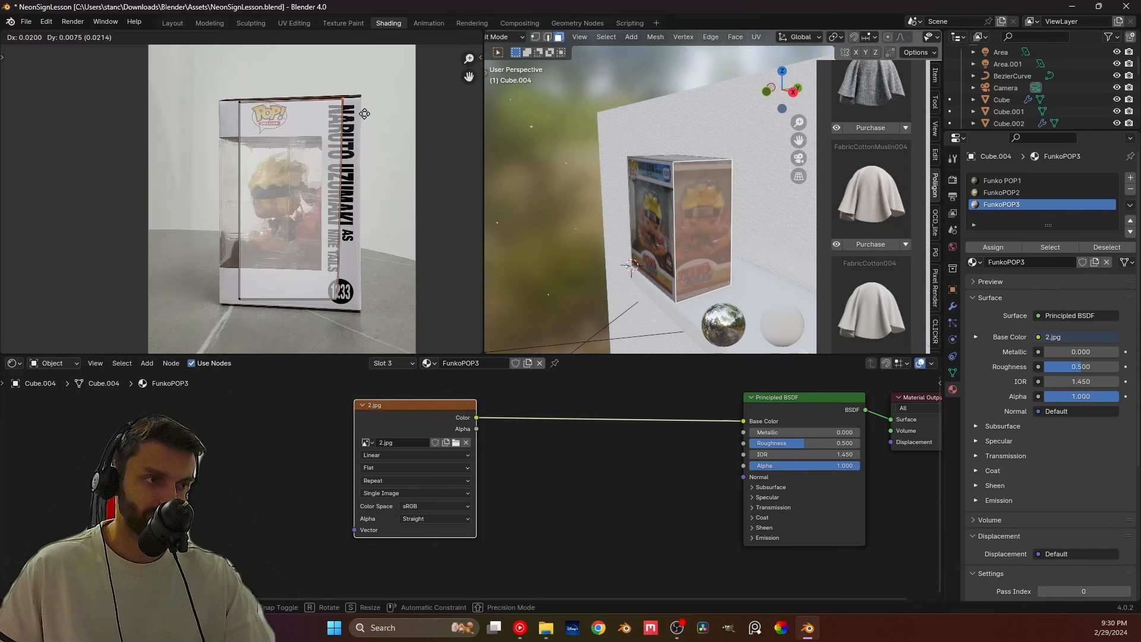
pyautogui.click(380, 115)
pyautogui.click(240, 110)
pyautogui.press('g')
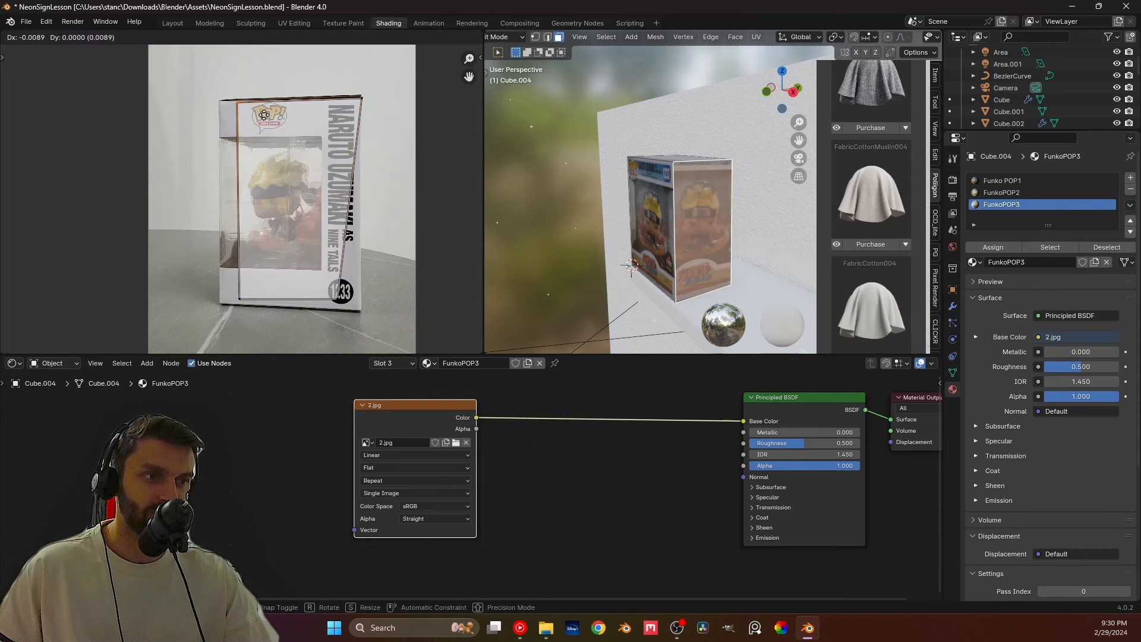
pyautogui.click(252, 116)
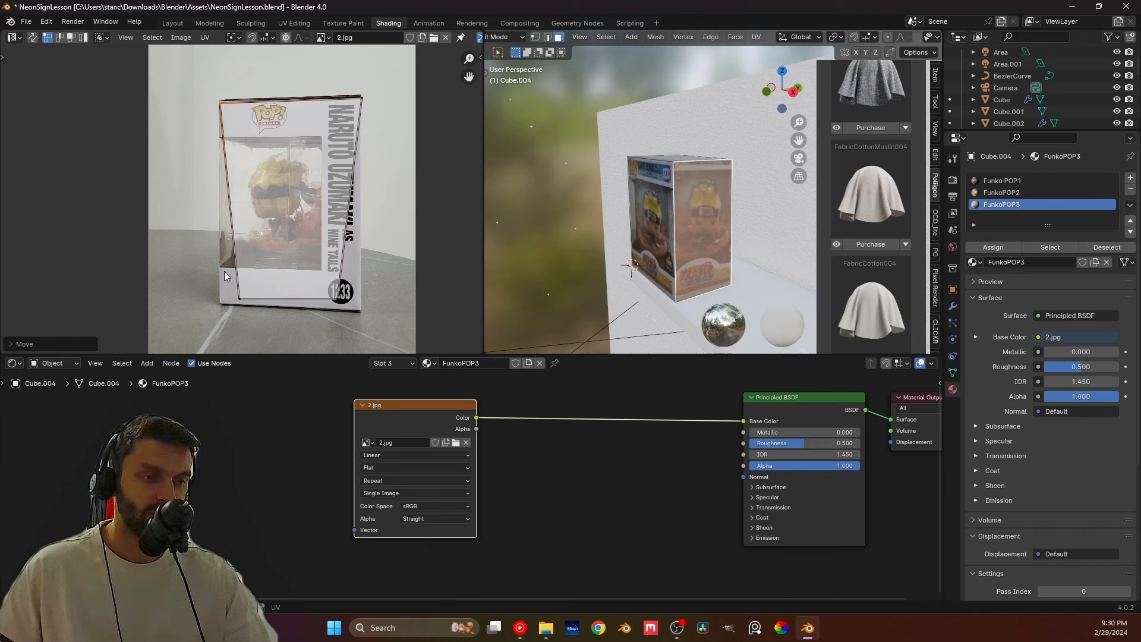
# Step: Move the two lower UV corners onto the lower corners of the photographed box in 2.jpg
pyautogui.click(238, 299)
pyautogui.press('g')
pyautogui.click(255, 325)
pyautogui.click(339, 300)
pyautogui.press('g')
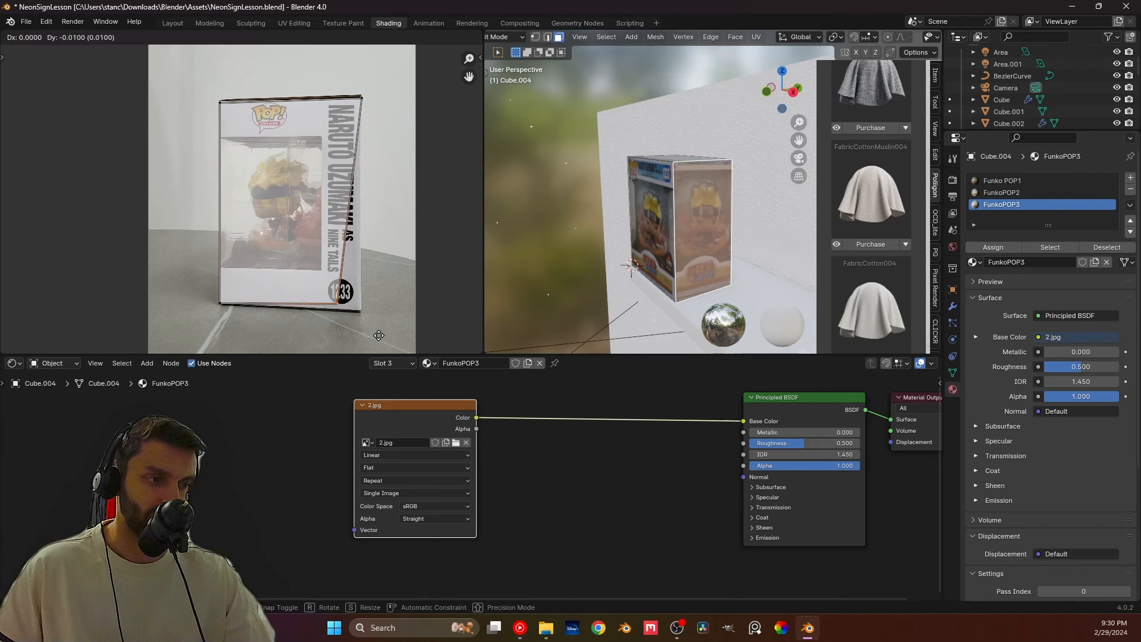
pyautogui.click(402, 338)
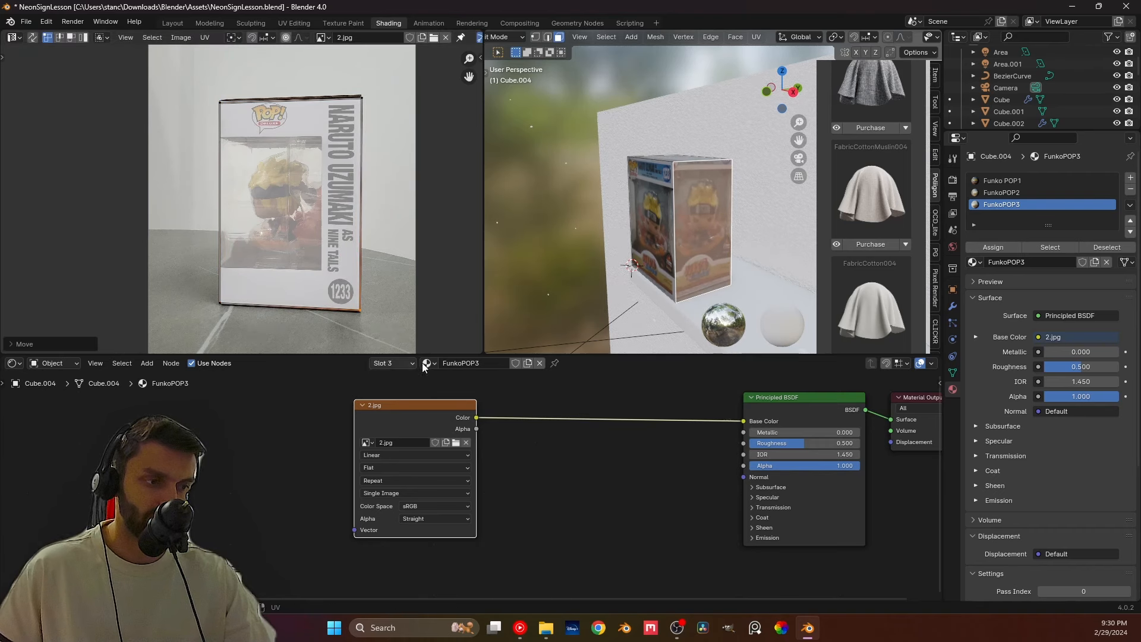
# Step: Leave edit mode and review the image nodes of the box's Funko POP1, FunkoPOP2 and FunkoPOP3 materials
pyautogui.click(537, 479)
pyautogui.press('Tab')
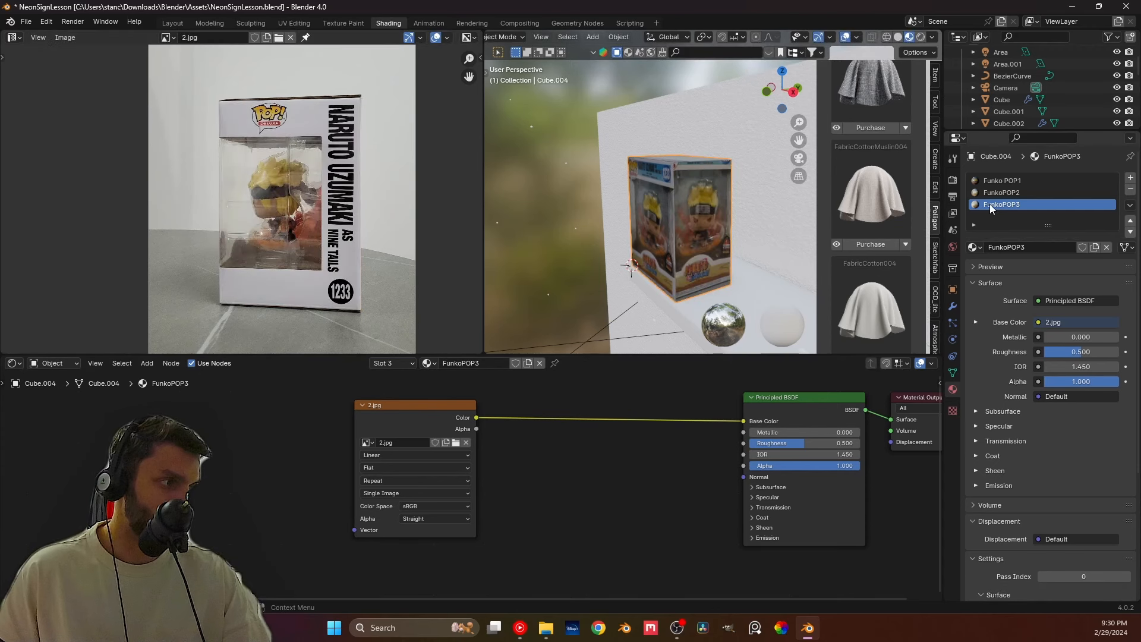
pyautogui.click(1001, 180)
pyautogui.click(1006, 192)
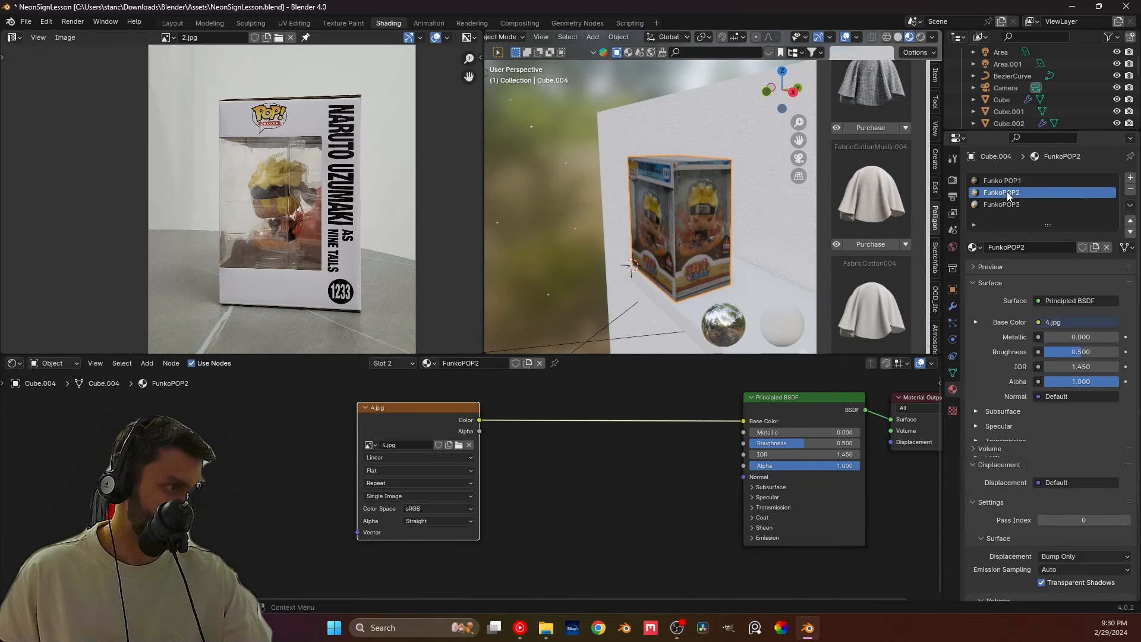
pyautogui.click(1005, 204)
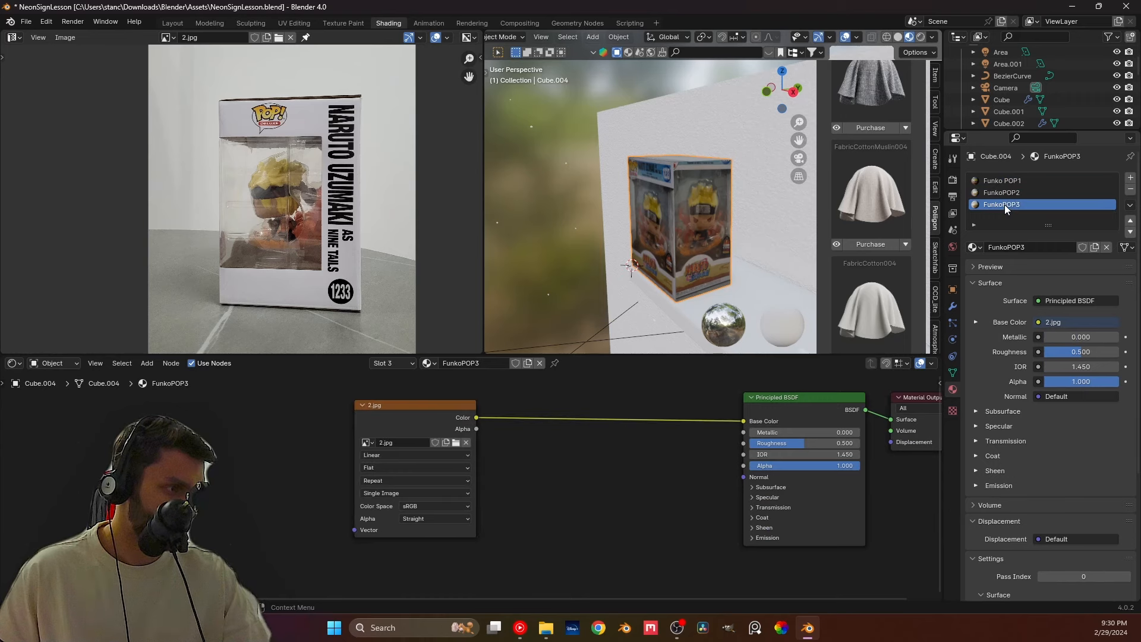
pyautogui.scroll(-2, 518, 421)
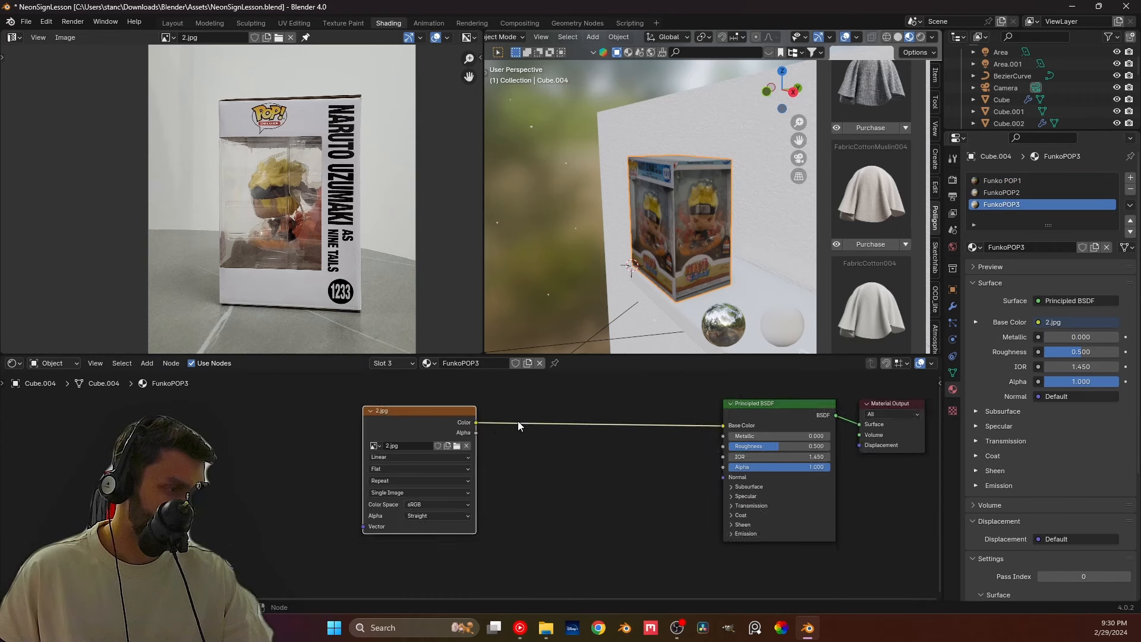
pyautogui.moveTo(522, 423); pyautogui.dragTo(595, 418, button='middle')
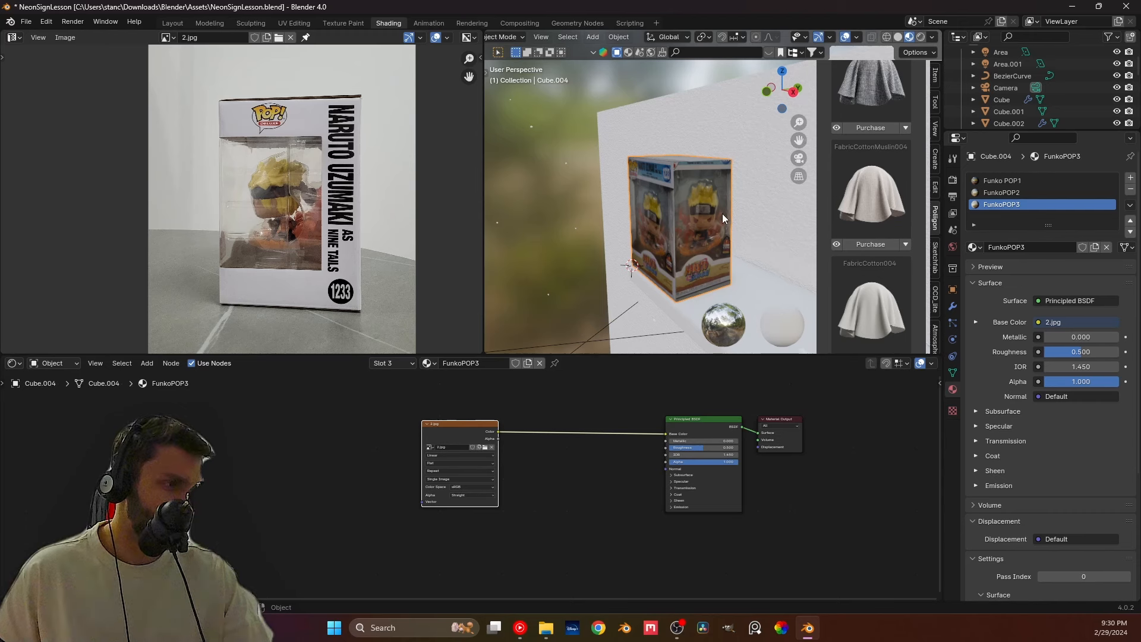
# Step: Assign the FunkoPOP3 material to the box's side face and return to object mode
pyautogui.press('Tab')
pyautogui.click(713, 226)
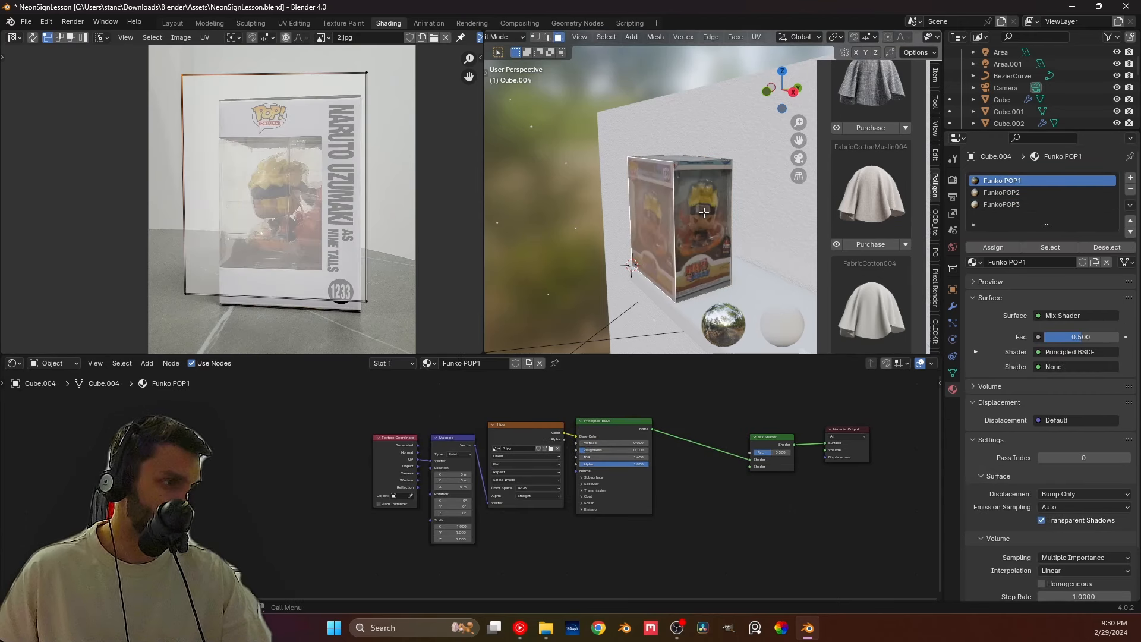
pyautogui.click(1000, 204)
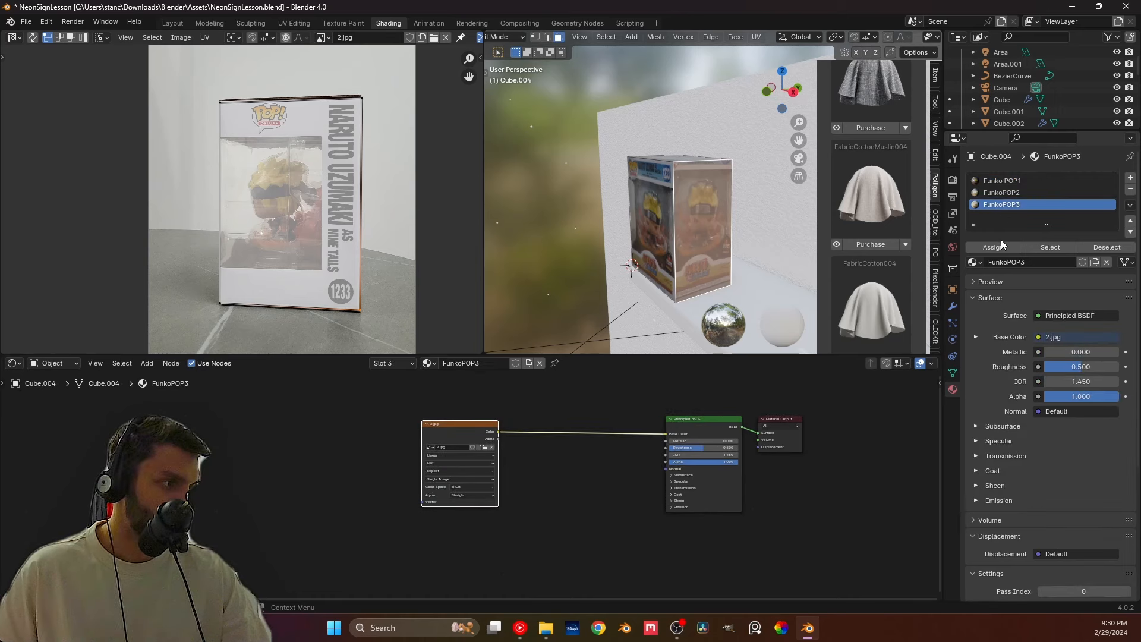
pyautogui.click(994, 247)
pyautogui.press('Tab')
pyautogui.moveTo(696, 233); pyautogui.dragTo(665, 241, button='middle')
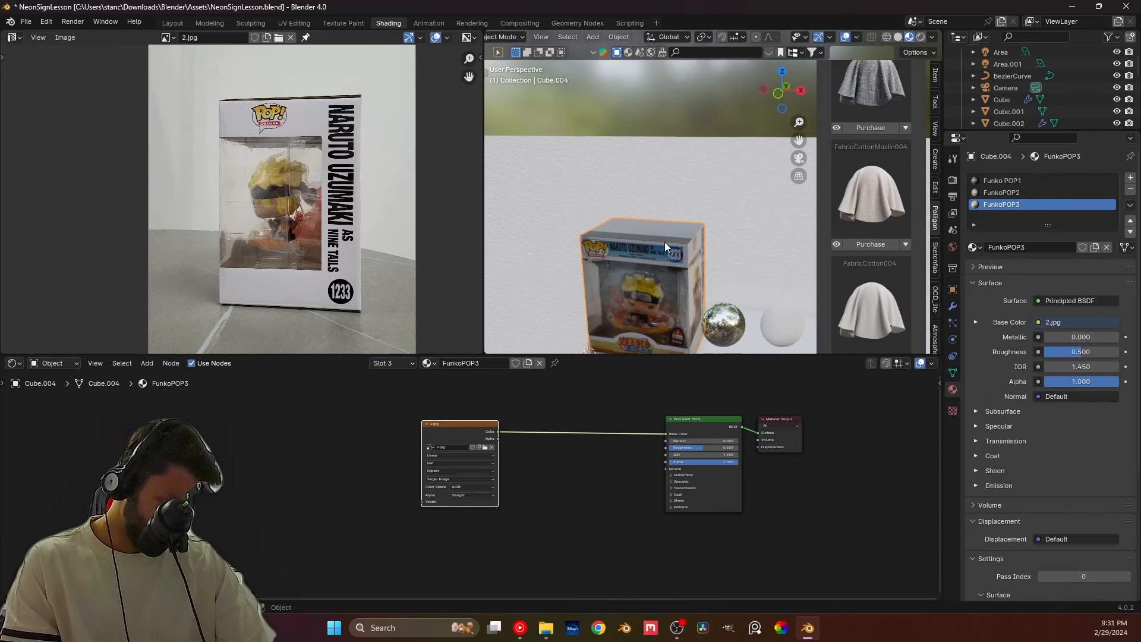
# Step: Save the file and display the shelf and box in rendered shading from the front
pyautogui.press('KP_1')
pyautogui.scroll(-3, 644, 253)
pyautogui.hotkey('ctrl', 's')
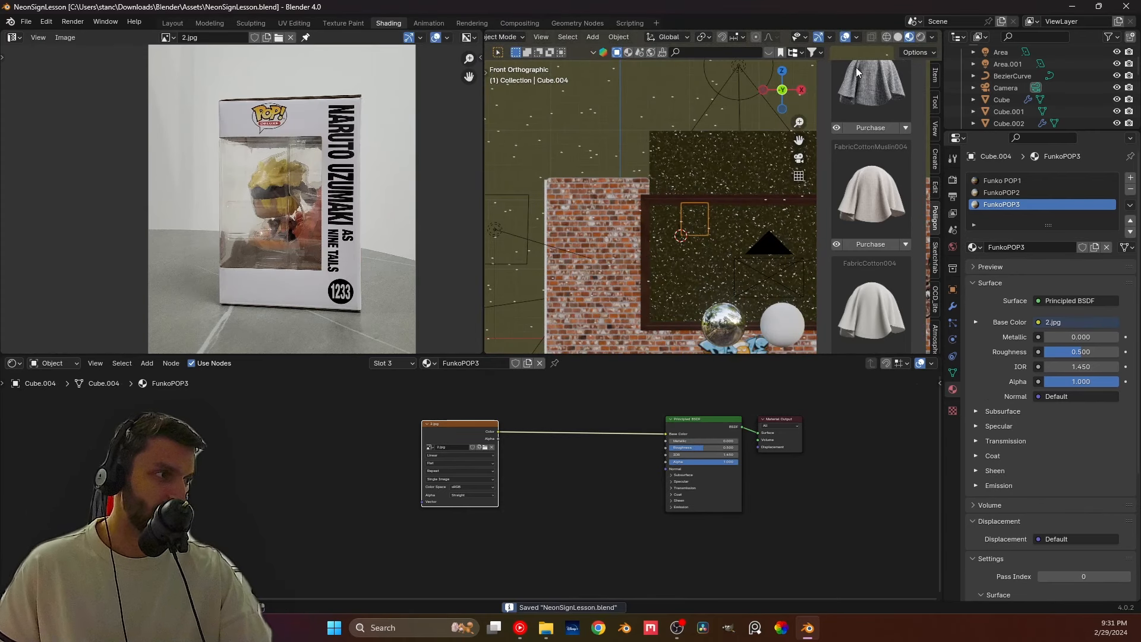
pyautogui.click(922, 39)
pyautogui.keyDown('shift'); pyautogui.moveTo(703, 246); pyautogui.dragTo(597, 217, button='middle'); pyautogui.keyUp('shift')
pyautogui.scroll(2, 597, 218)
pyautogui.scroll(3, 596, 217)
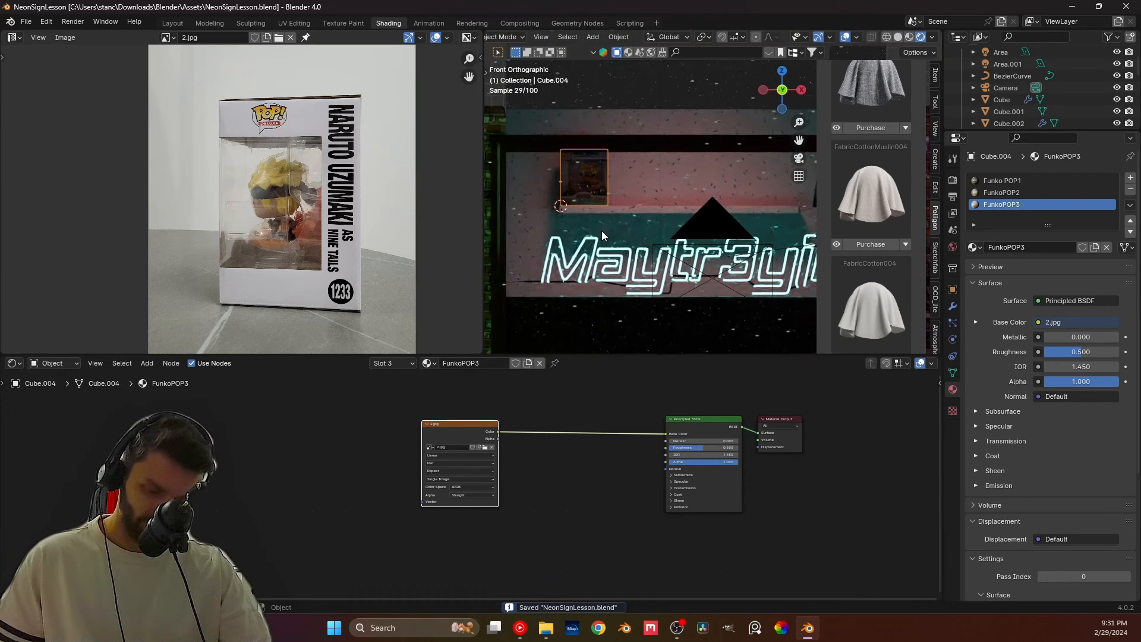
# Step: Rotate the box around the global Z axis on the shelf, finishing with a turn of about -63.9°
pyautogui.press('r')
pyautogui.press('z')
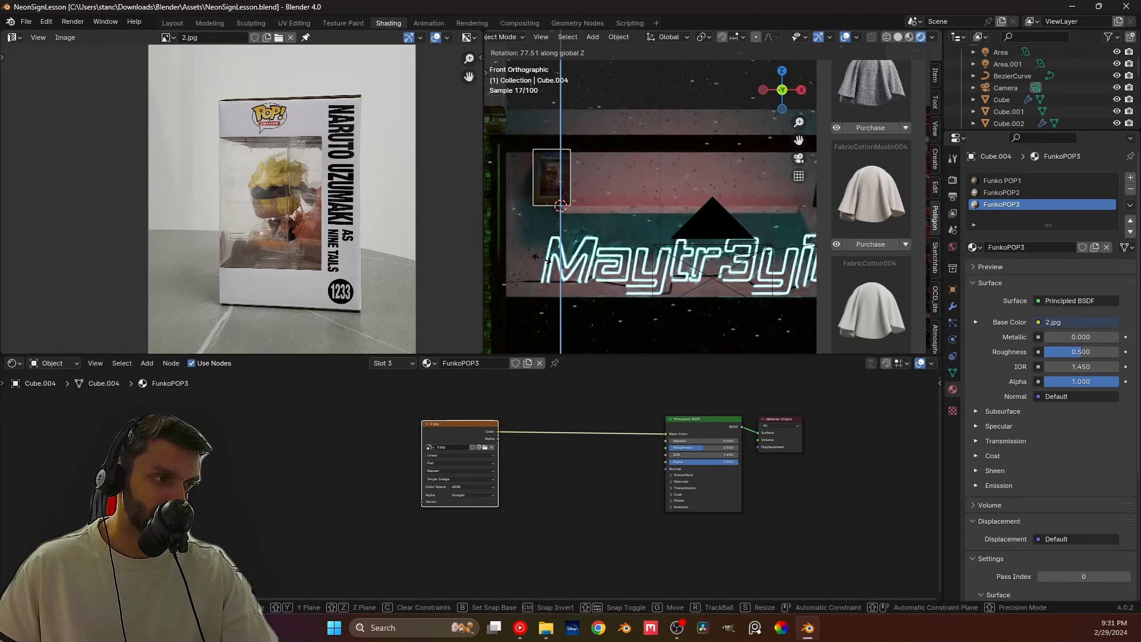
pyautogui.click(566, 253)
pyautogui.moveTo(567, 253); pyautogui.dragTo(616, 266, button='middle')
pyautogui.press('r')
pyautogui.press('z')
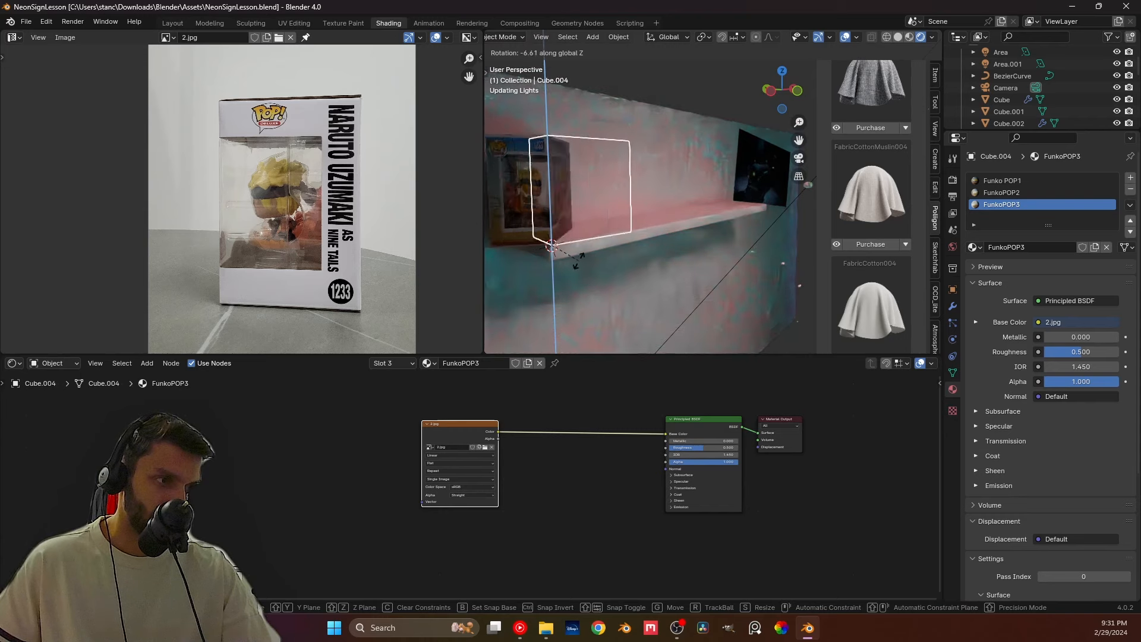
pyautogui.click(554, 280)
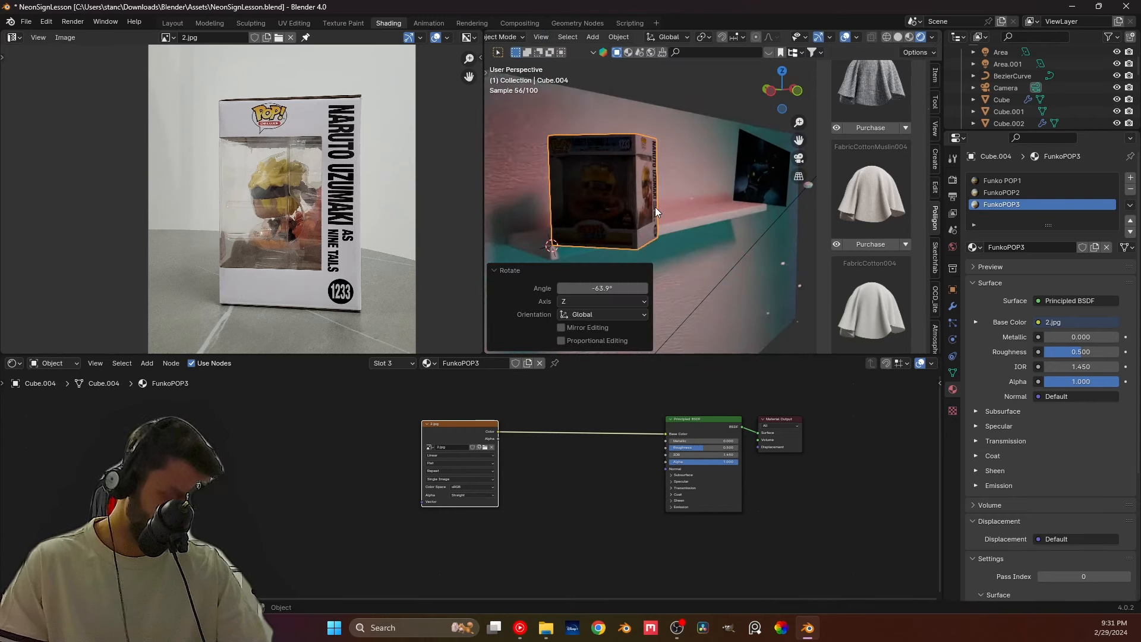
# Step: Check the box through the camera, move it about 0.17 m along the global Y axis, and save the file
pyautogui.press('KP_0')
pyautogui.scroll(-5, 676, 211)
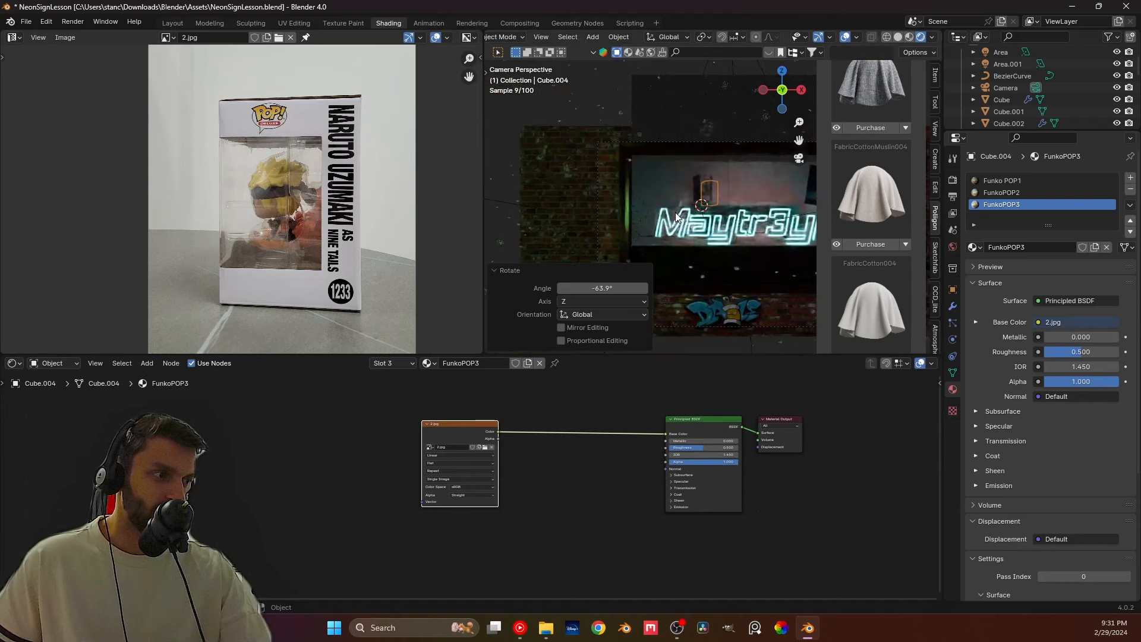
pyautogui.scroll(5, 718, 206)
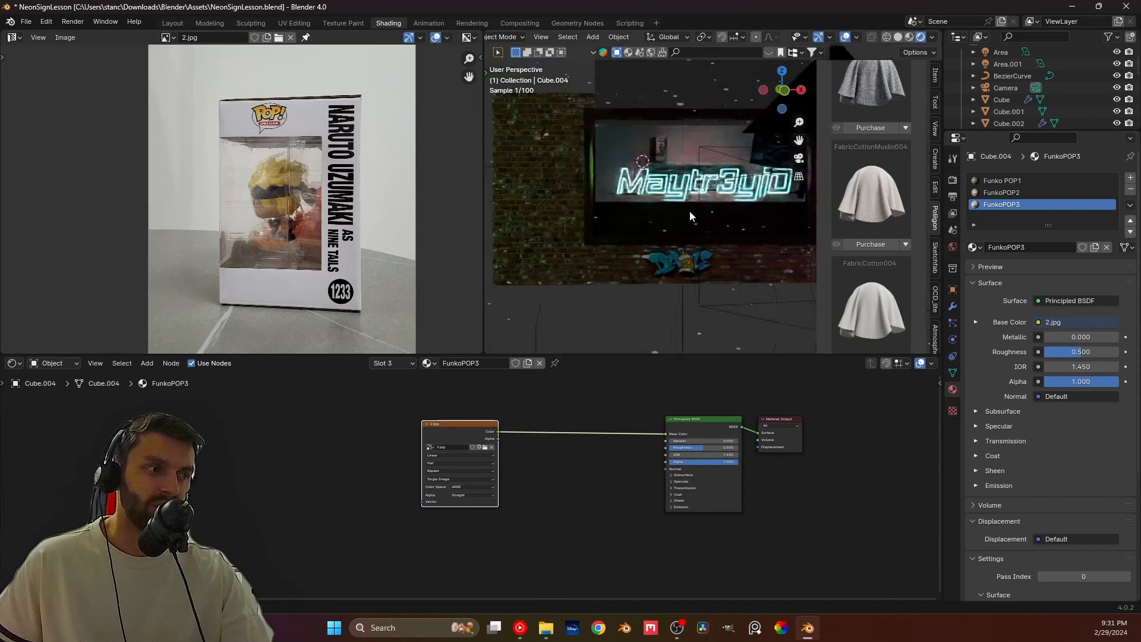
pyautogui.moveTo(690, 212); pyautogui.dragTo(652, 280, button='middle')
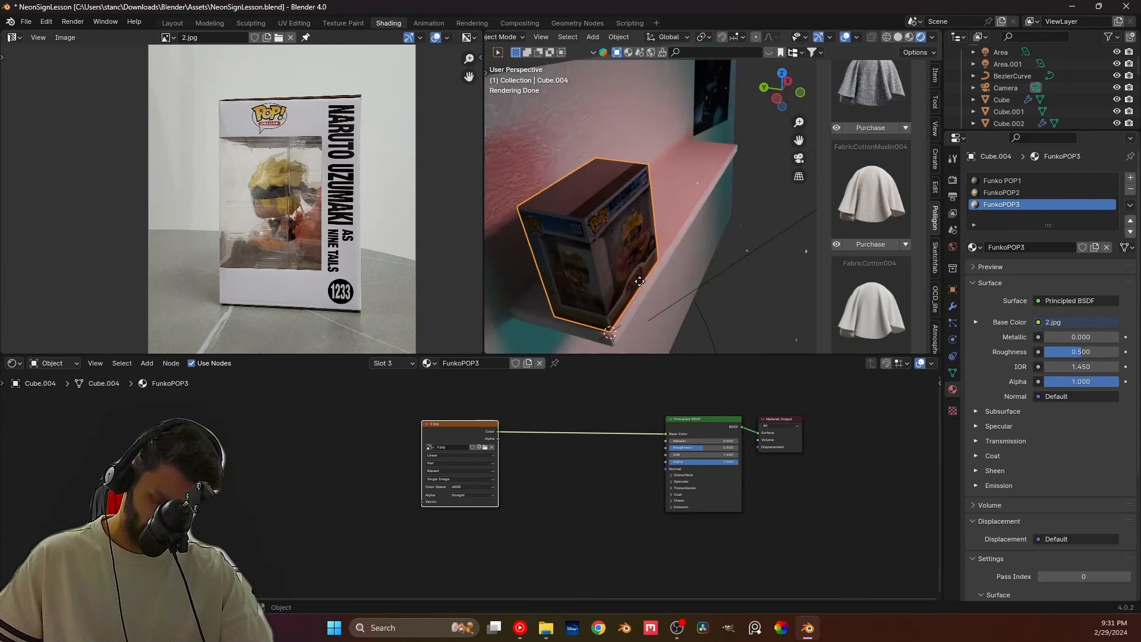
pyautogui.press('g')
pyautogui.press('y')
pyautogui.click(597, 268)
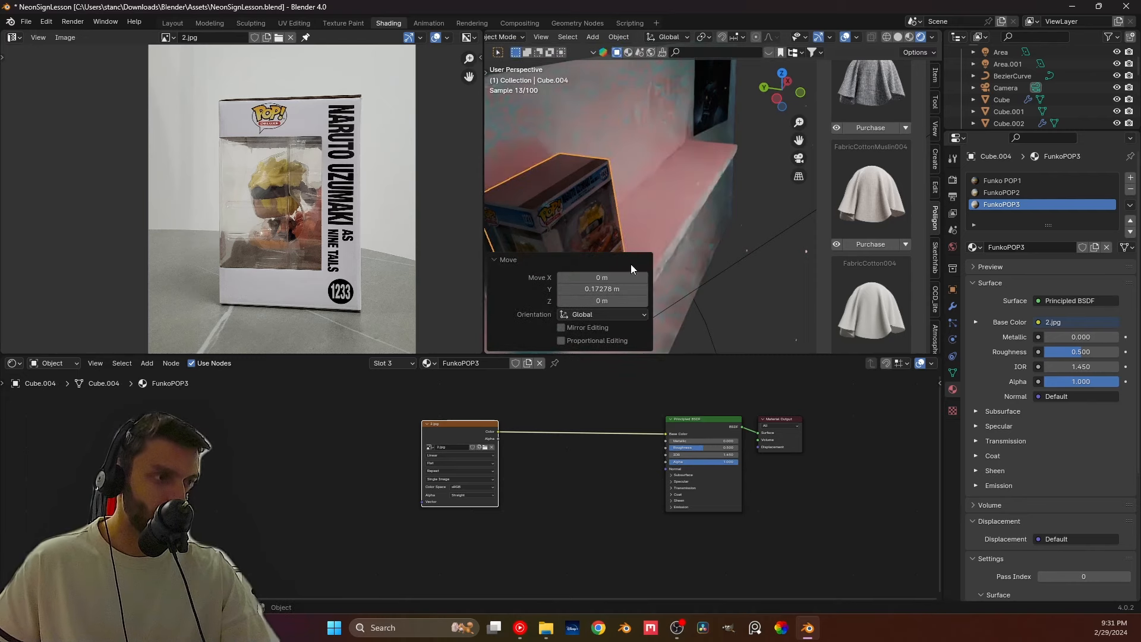
pyautogui.moveTo(651, 234); pyautogui.dragTo(736, 199, button='middle')
pyautogui.hotkey('ctrl', 's')
# Step: Apply the existing WoodFineDark004_2K material to the shelf under the box
pyautogui.moveTo(566, 234); pyautogui.dragTo(685, 186, button='middle')
pyautogui.click(707, 195)
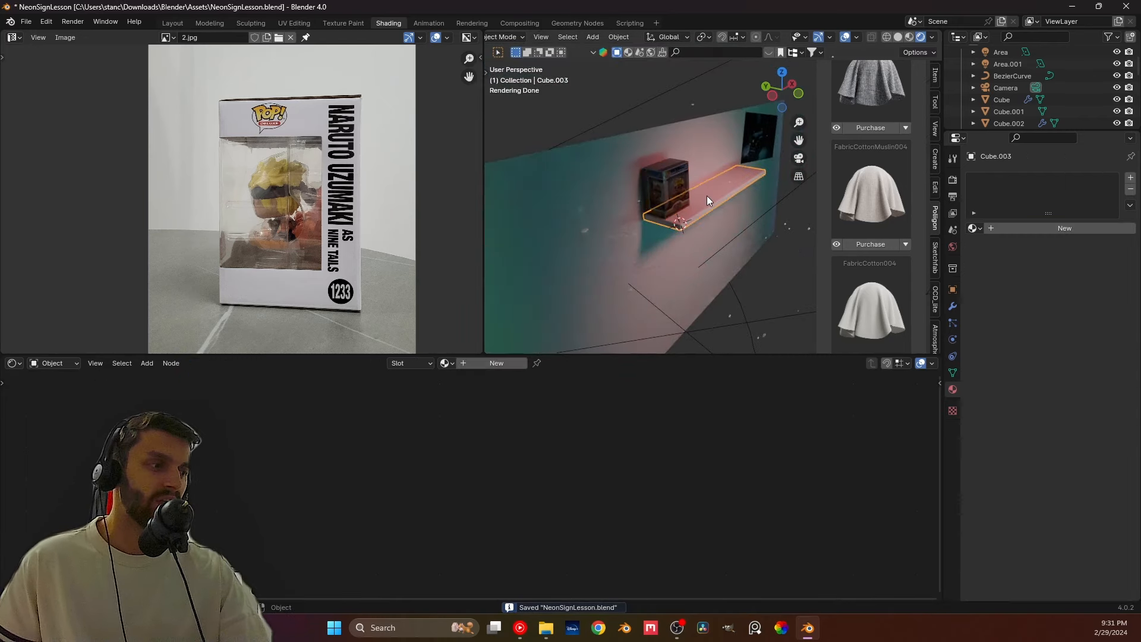
pyautogui.click(973, 228)
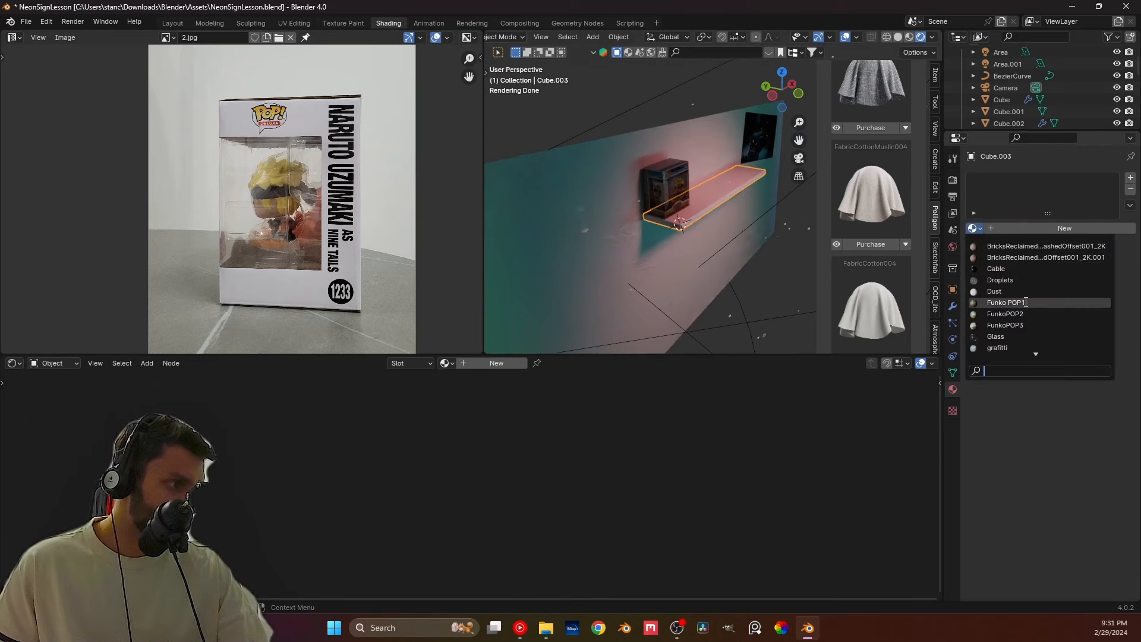
pyautogui.scroll(-3, 1031, 348)
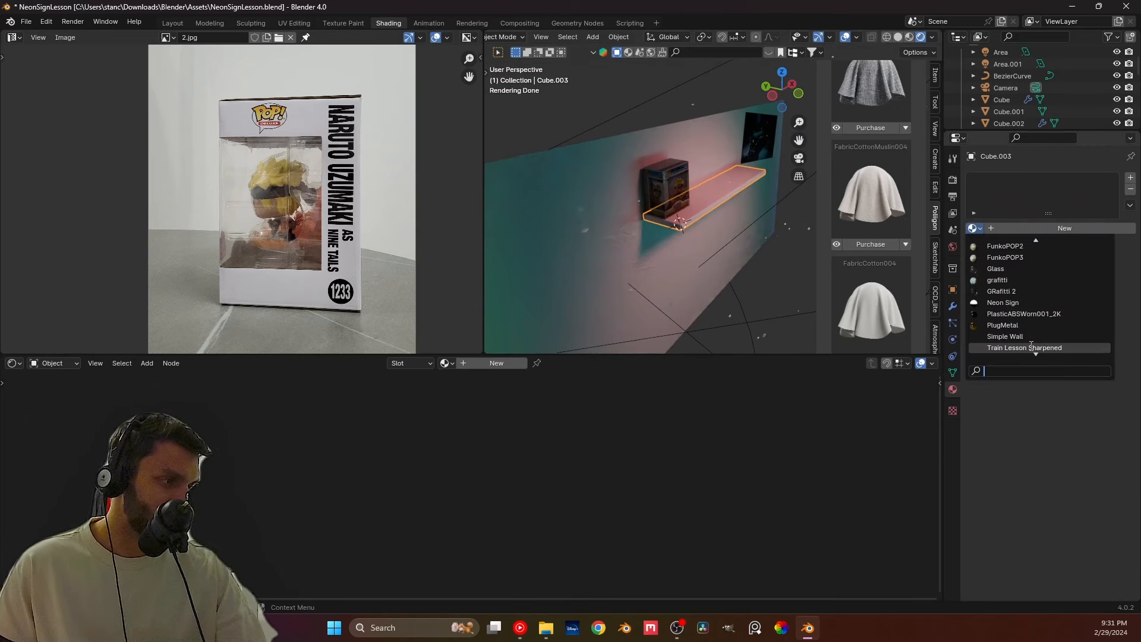
pyautogui.scroll(-3, 1034, 341)
pyautogui.scroll(-2, 1052, 321)
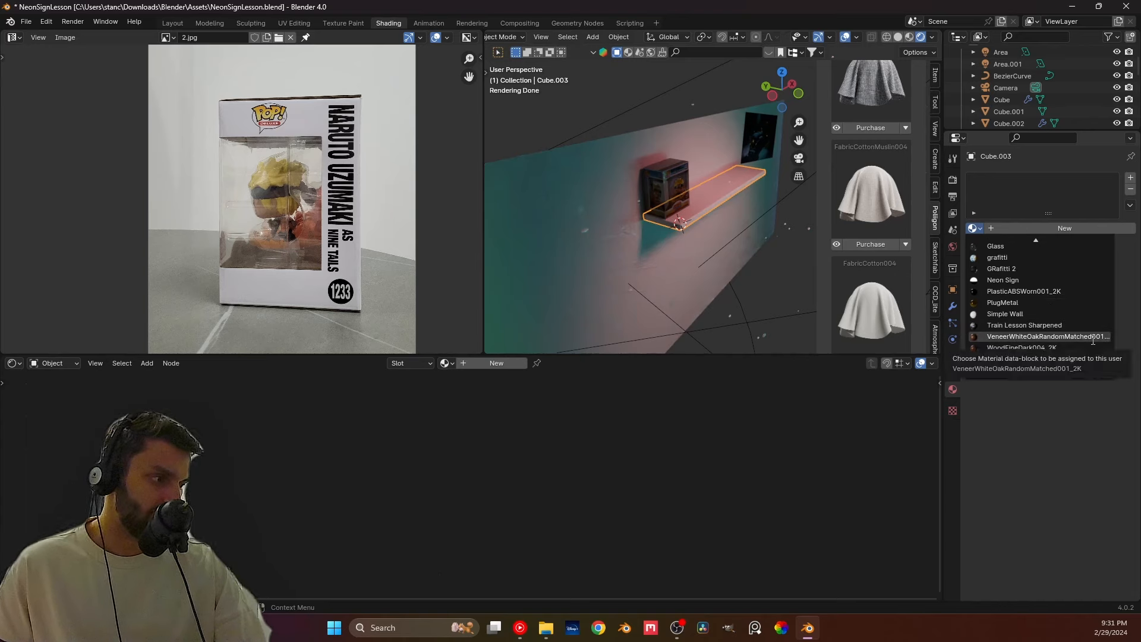
pyautogui.click(1072, 347)
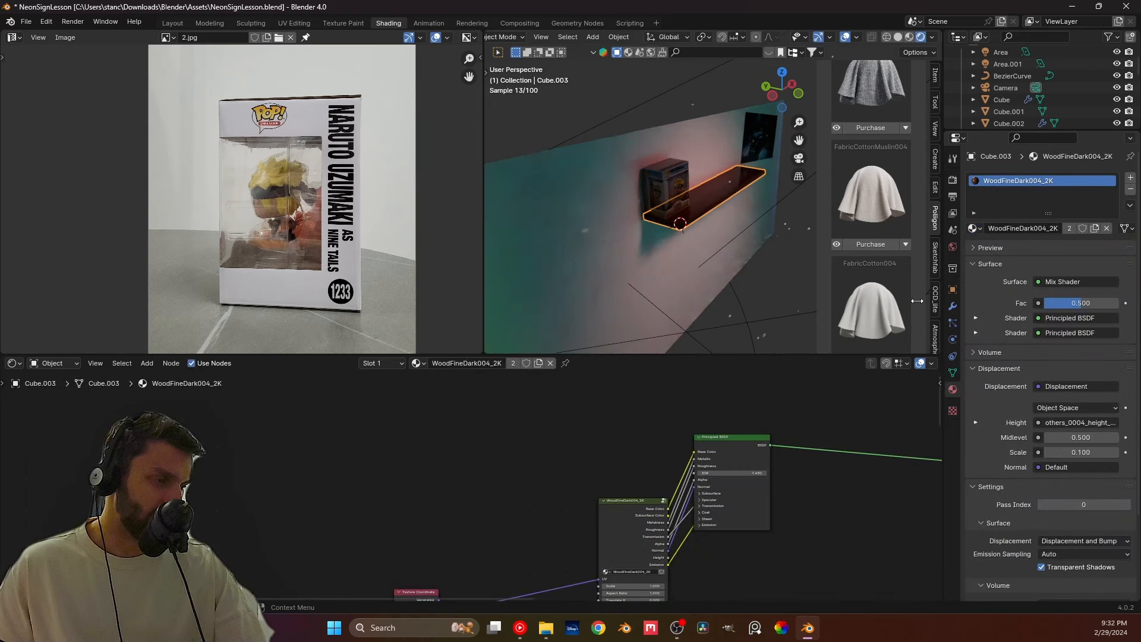
# Step: Examine the wooden shelf and the textured box in the rendered scene from several distances and angles
pyautogui.moveTo(693, 223); pyautogui.dragTo(590, 204, button='middle')
pyautogui.scroll(-5, 687, 201)
pyautogui.hotkey('alt', 'a')
pyautogui.scroll(9, 743, 211)
pyautogui.scroll(-8, 741, 211)
pyautogui.scroll(8, 595, 196)
pyautogui.moveTo(651, 223); pyautogui.dragTo(649, 193, button='middle')
pyautogui.click(649, 192)
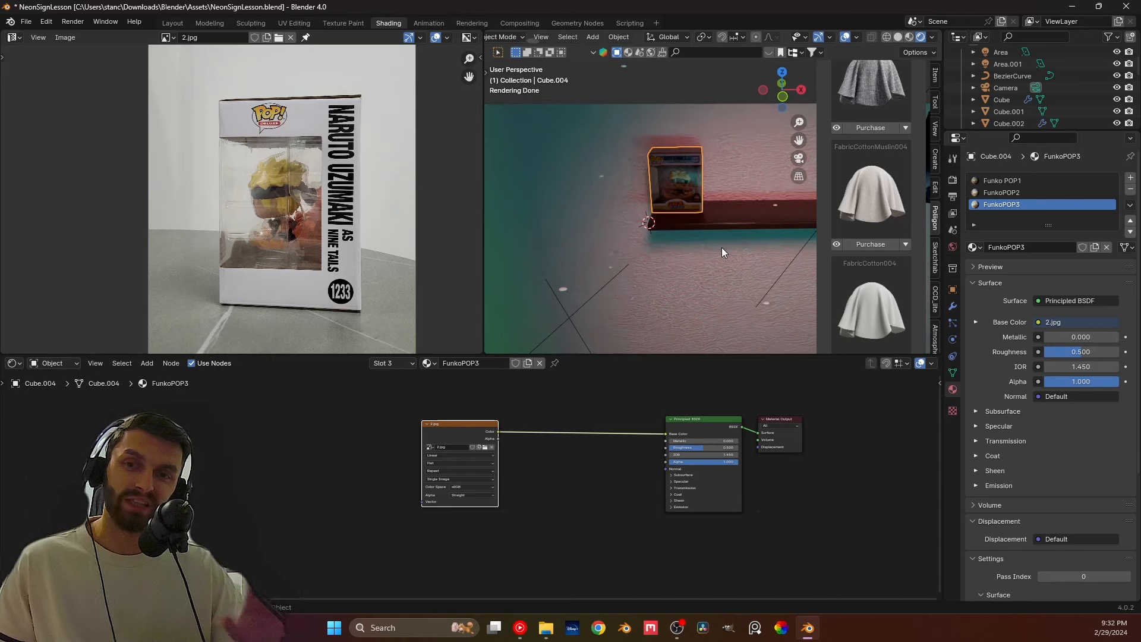
pyautogui.moveTo(723, 247); pyautogui.dragTo(722, 186, button='middle')
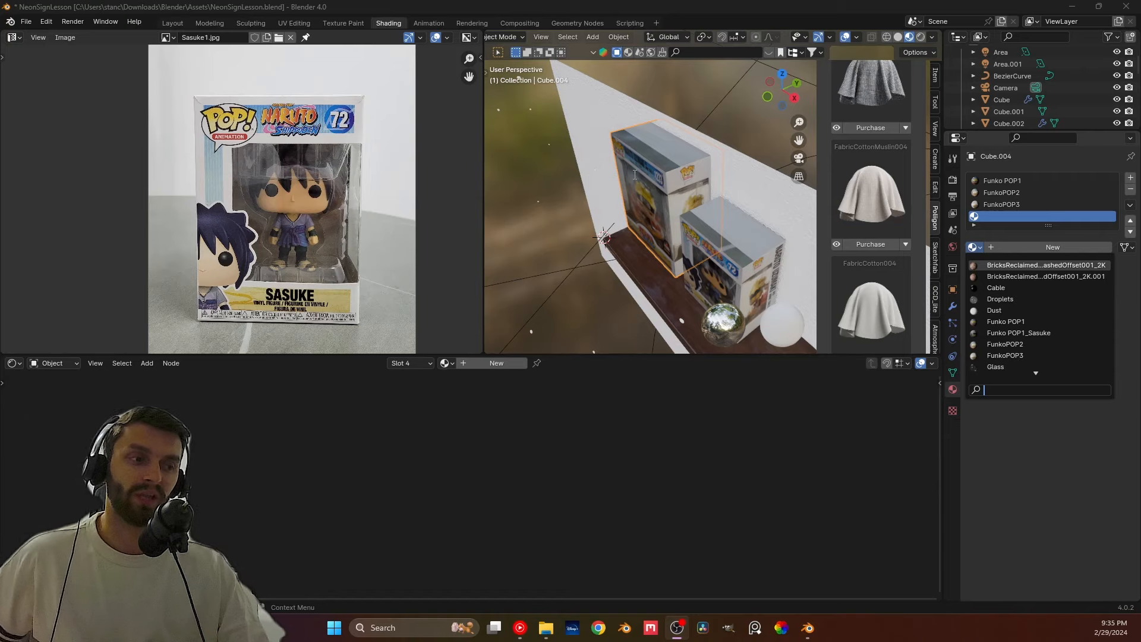
pyautogui.press('Down')
pyautogui.press('Down')
pyautogui.press('Down')
pyautogui.press('Down')
pyautogui.press('Down')
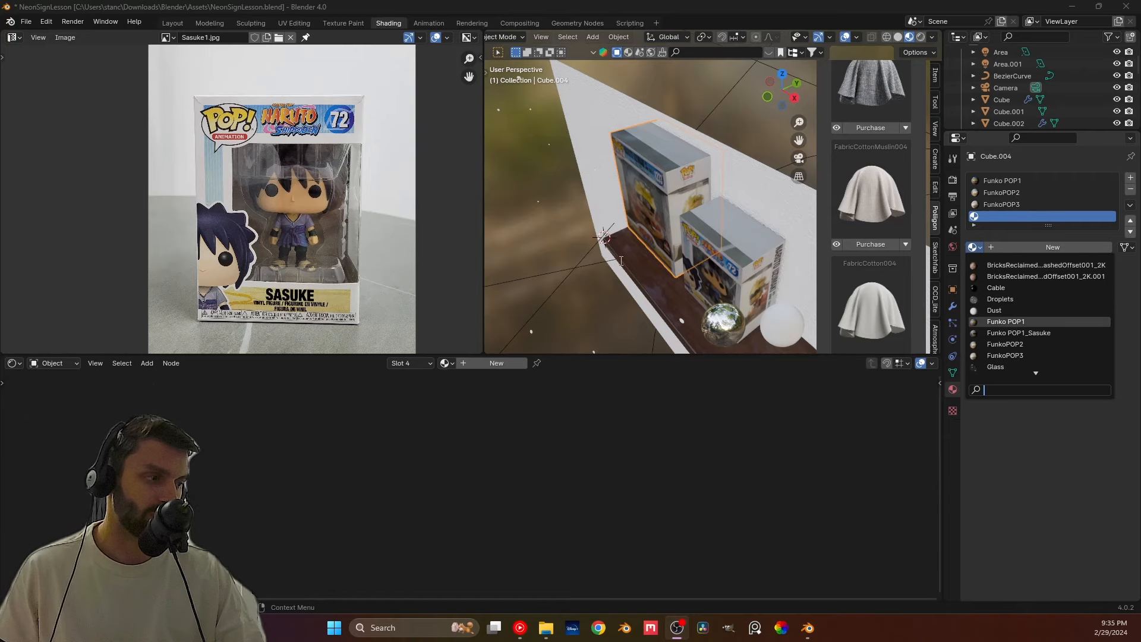
pyautogui.click(581, 315)
pyautogui.scroll(-5, 580, 315)
pyautogui.moveTo(568, 320); pyautogui.dragTo(613, 244, button='middle')
pyautogui.scroll(-8, 616, 242)
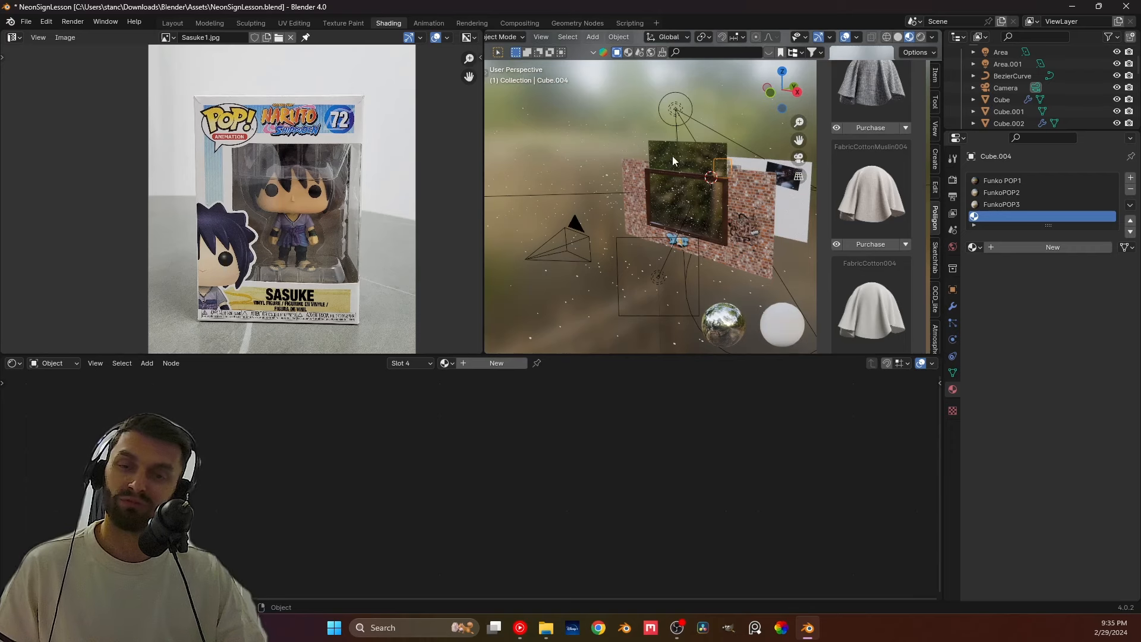
pyautogui.moveTo(655, 194)
pyautogui.mouseDown(button='middle')
pyautogui.moveTo(674, 168)
pyautogui.moveTo(529, 229)
pyautogui.moveTo(669, 177)
pyautogui.mouseUp(button='middle')
pyautogui.scroll(6, 633, 217)
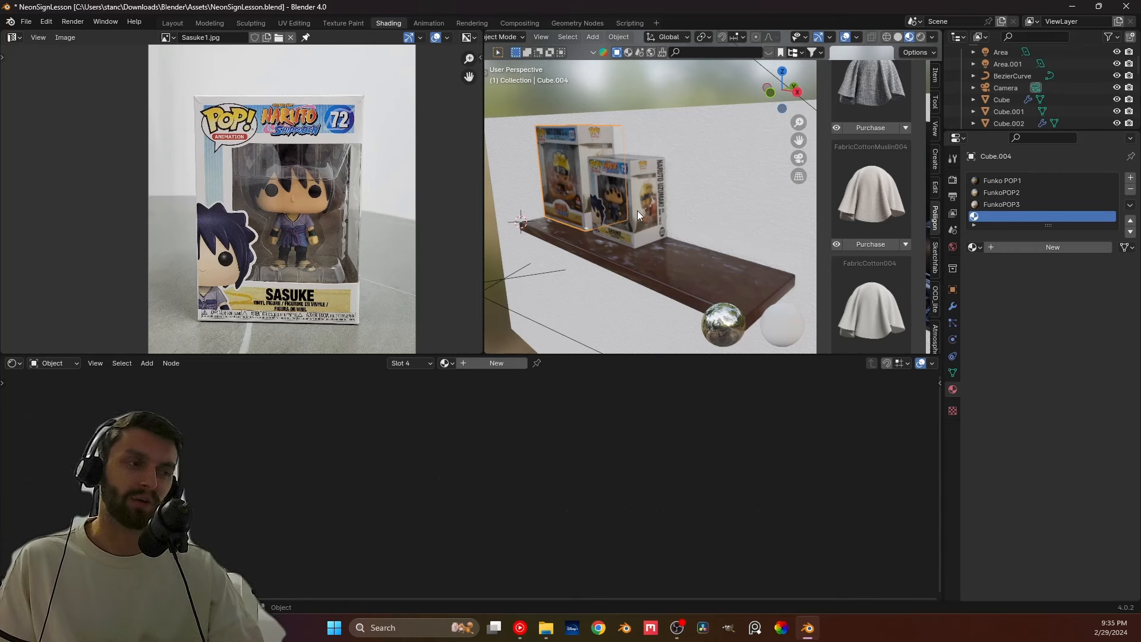
pyautogui.moveTo(637, 211); pyautogui.dragTo(677, 210, button='middle')
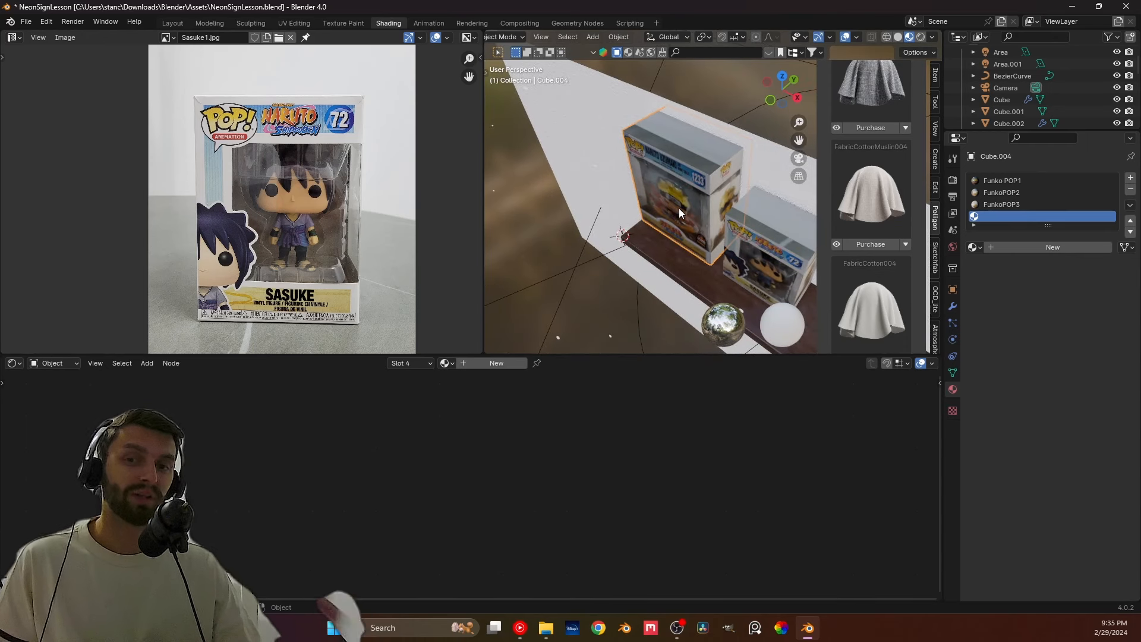
# Step: Select all faces of the Naruto box in edit mode and inspect its full UV layout over Sasuke1.jpg
pyautogui.press('Tab')
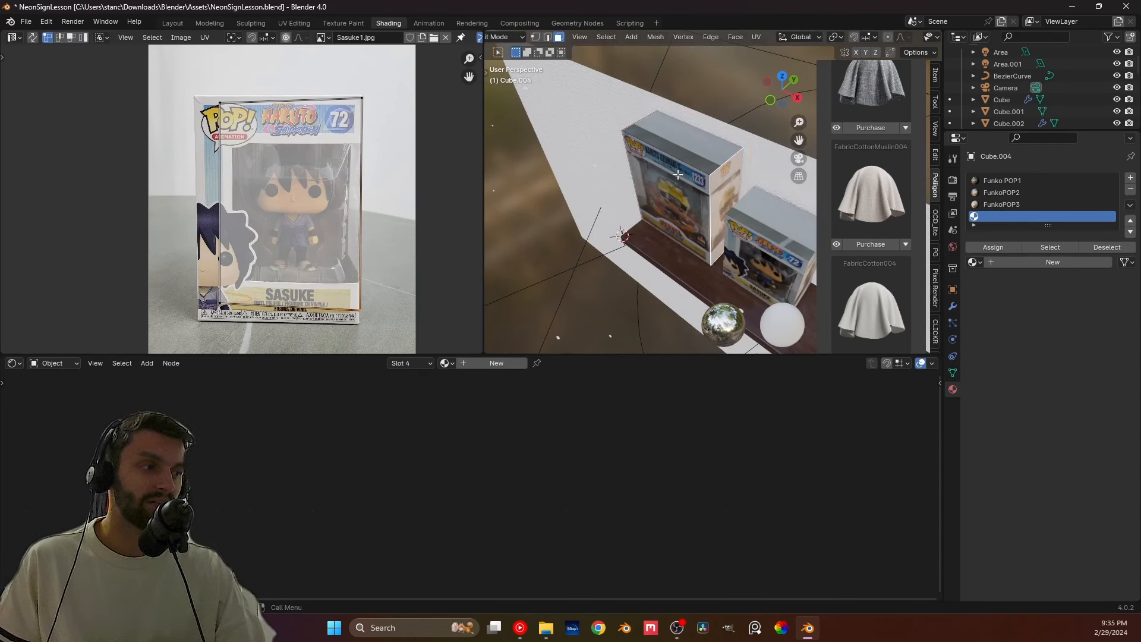
pyautogui.press('a')
pyautogui.scroll(1, 291, 240)
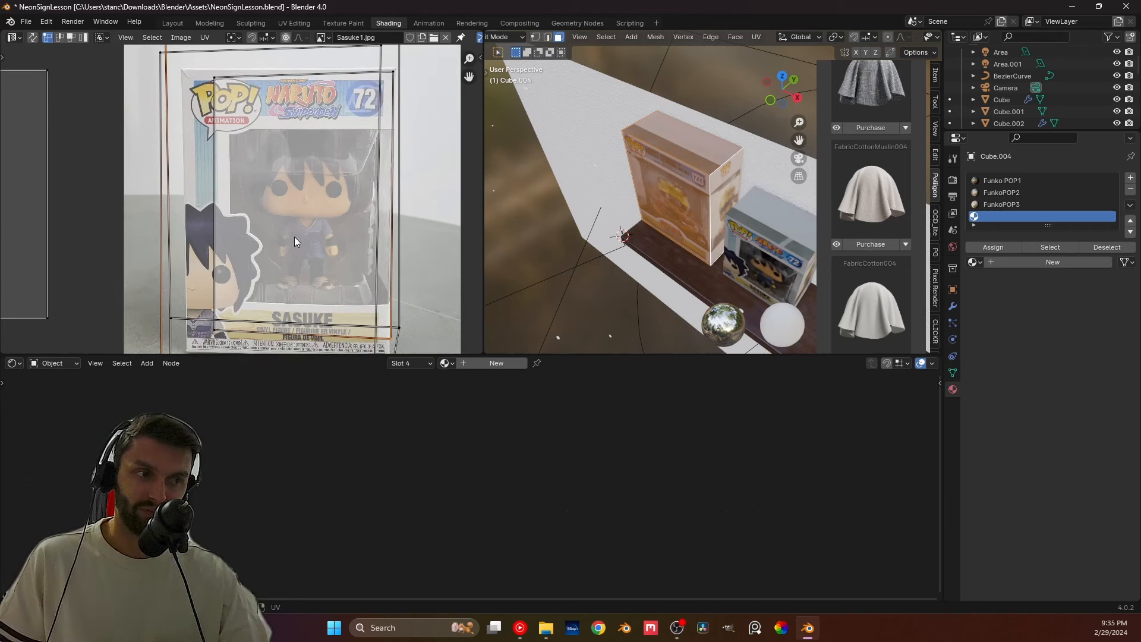
pyautogui.scroll(-4, 295, 237)
pyautogui.moveTo(326, 232); pyautogui.dragTo(310, 228, button='middle')
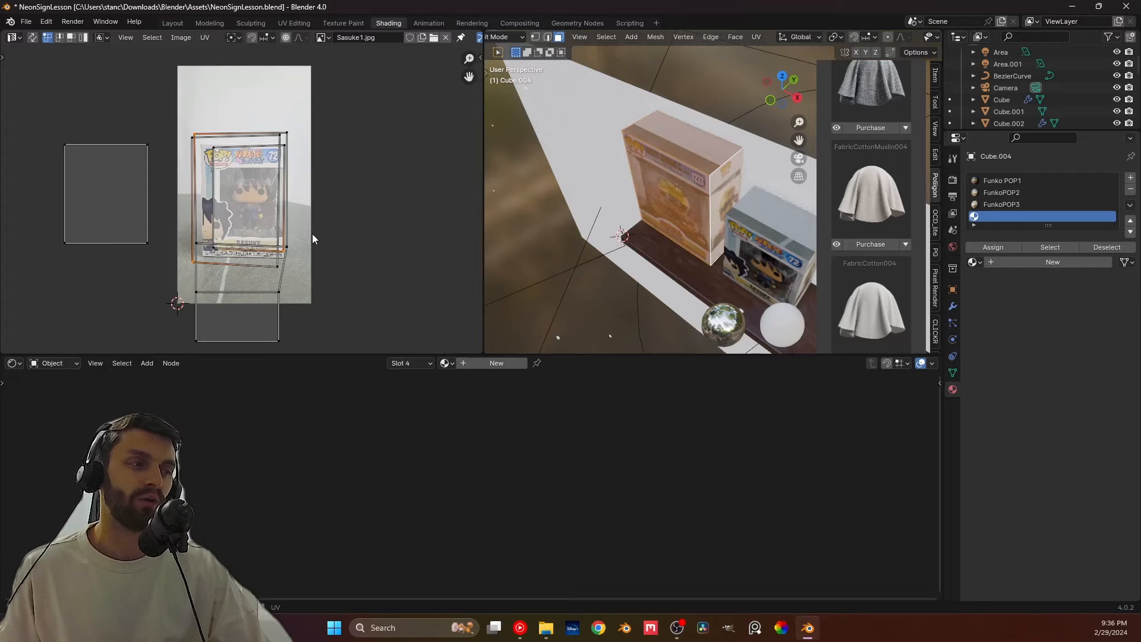
pyautogui.moveTo(602, 248); pyautogui.dragTo(611, 232, button='middle')
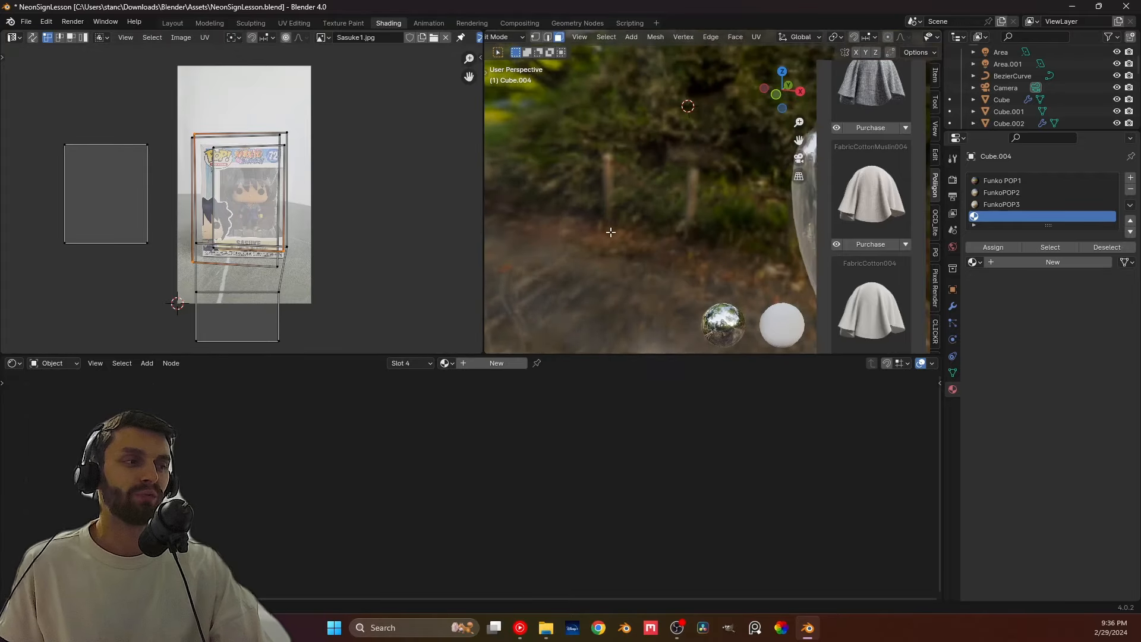
pyautogui.scroll(-8, 578, 185)
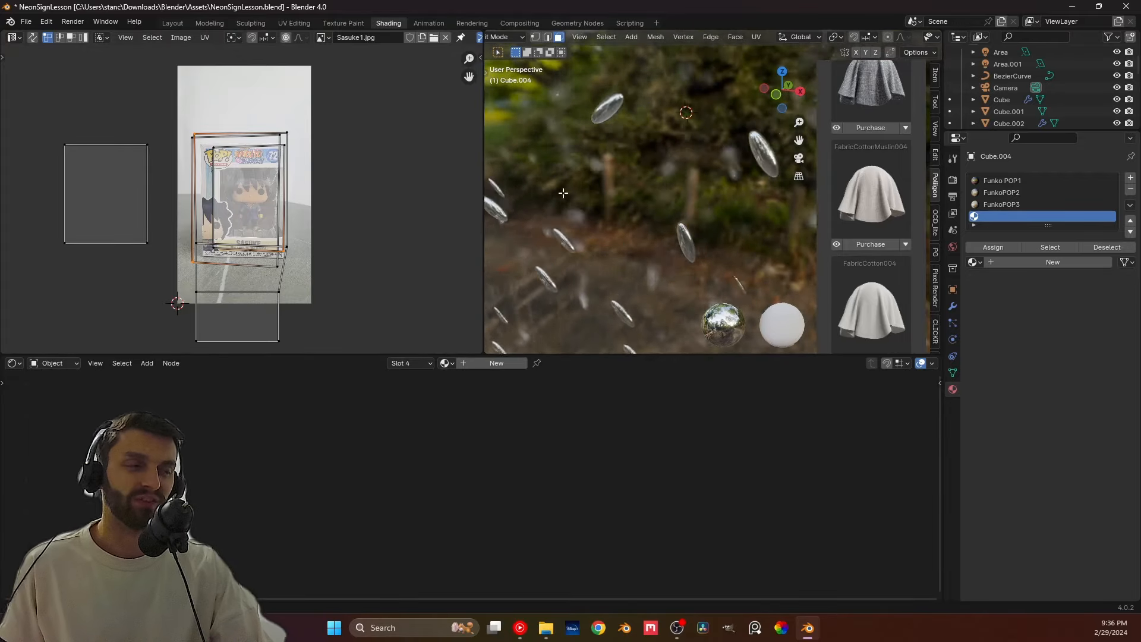
pyautogui.moveTo(563, 193); pyautogui.dragTo(574, 143, button='middle')
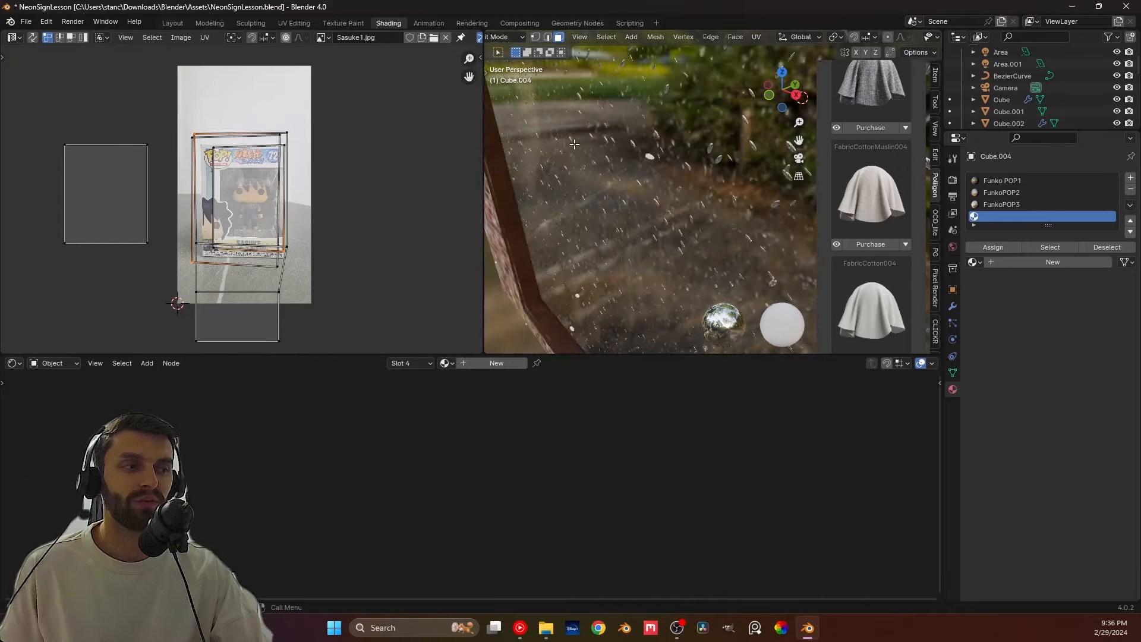
pyautogui.scroll(-10, 574, 143)
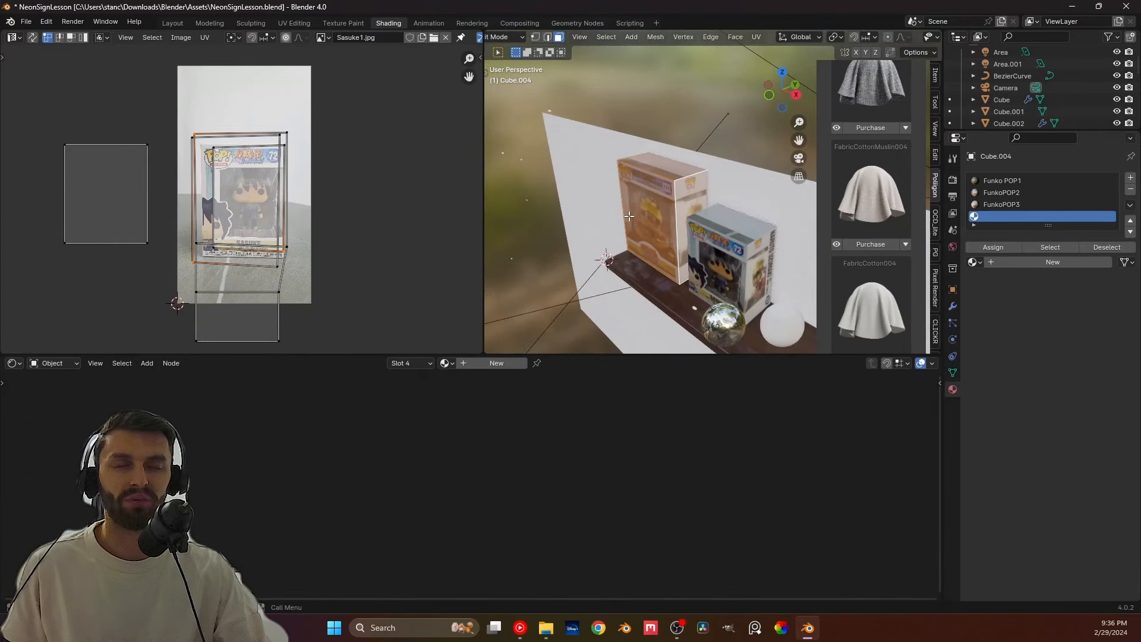
# Step: Leave edit mode and examine the Naruto and Sasuke boxes on the shelf from several angles and distances
pyautogui.moveTo(625, 222); pyautogui.dragTo(785, 188, button='middle')
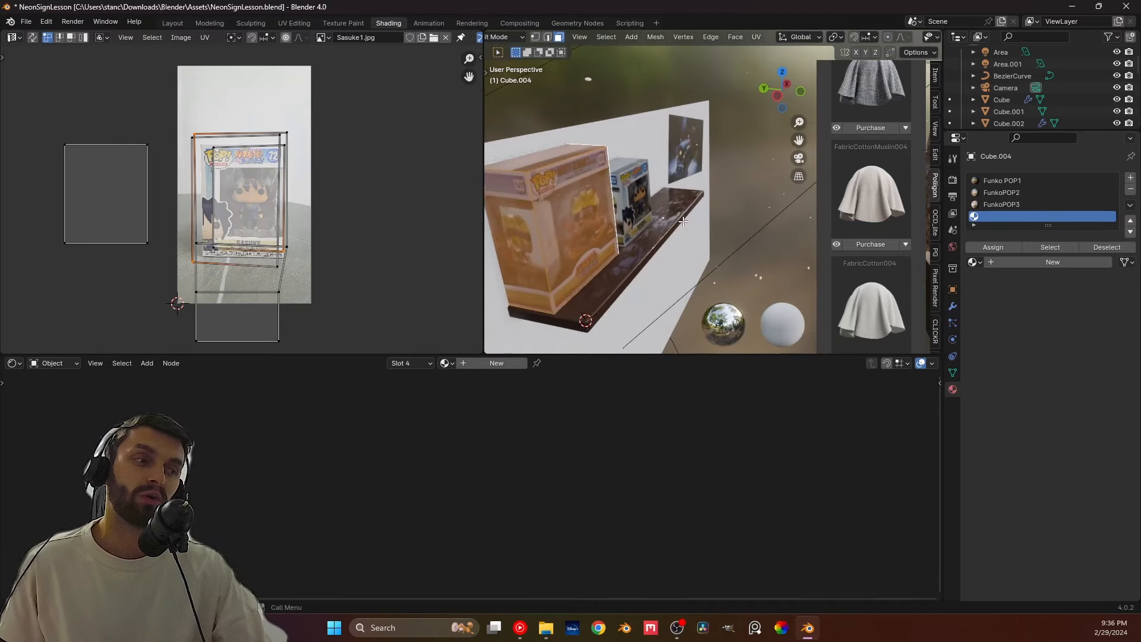
pyautogui.moveTo(683, 221)
pyautogui.mouseDown(button='middle')
pyautogui.moveTo(653, 195)
pyautogui.moveTo(664, 231)
pyautogui.mouseUp(button='middle')
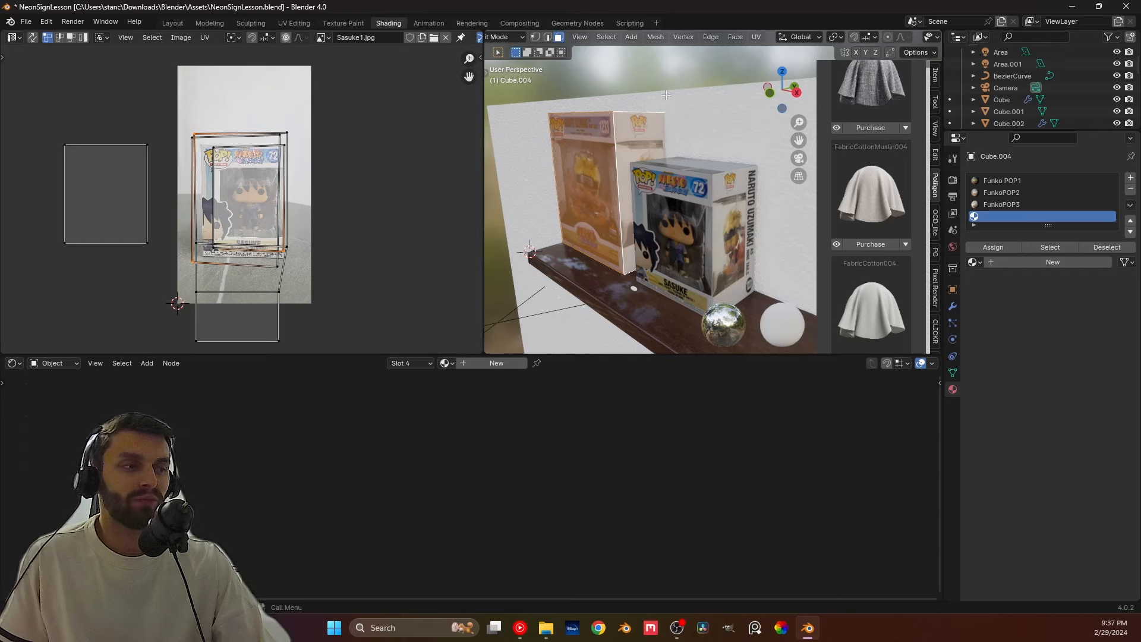
pyautogui.press('Tab')
pyautogui.moveTo(618, 178)
pyautogui.mouseDown(button='middle')
pyautogui.moveTo(629, 195)
pyautogui.moveTo(671, 192)
pyautogui.moveTo(608, 188)
pyautogui.mouseUp(button='middle')
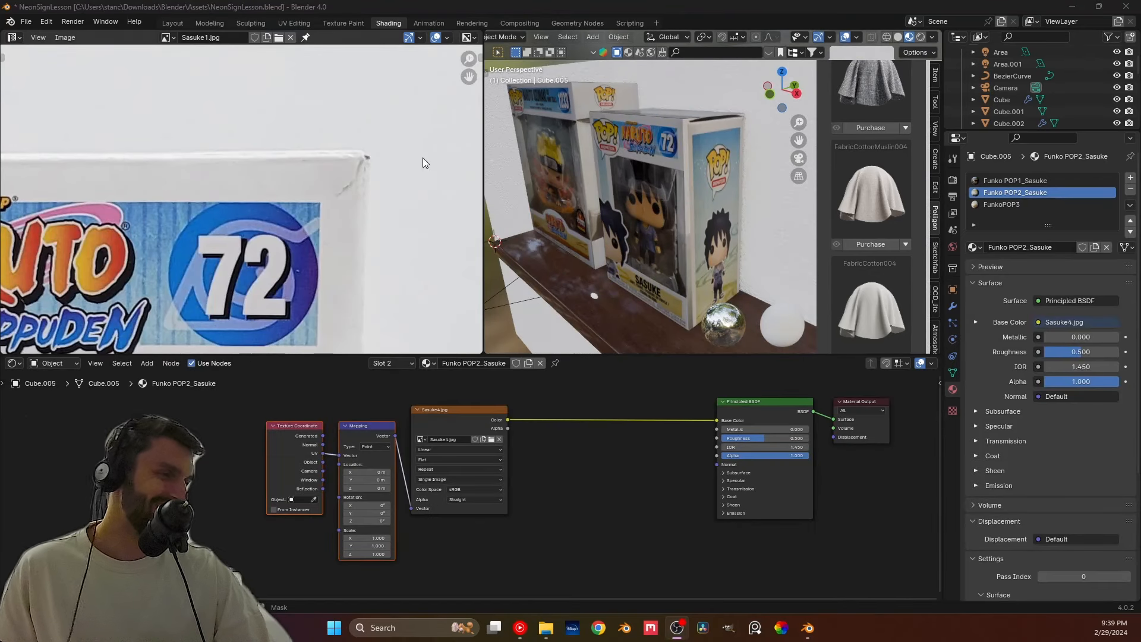
pyautogui.keyDown('shift'); pyautogui.moveTo(711, 137); pyautogui.dragTo(601, 184, button='middle'); pyautogui.keyUp('shift')
pyautogui.scroll(3, 673, 184)
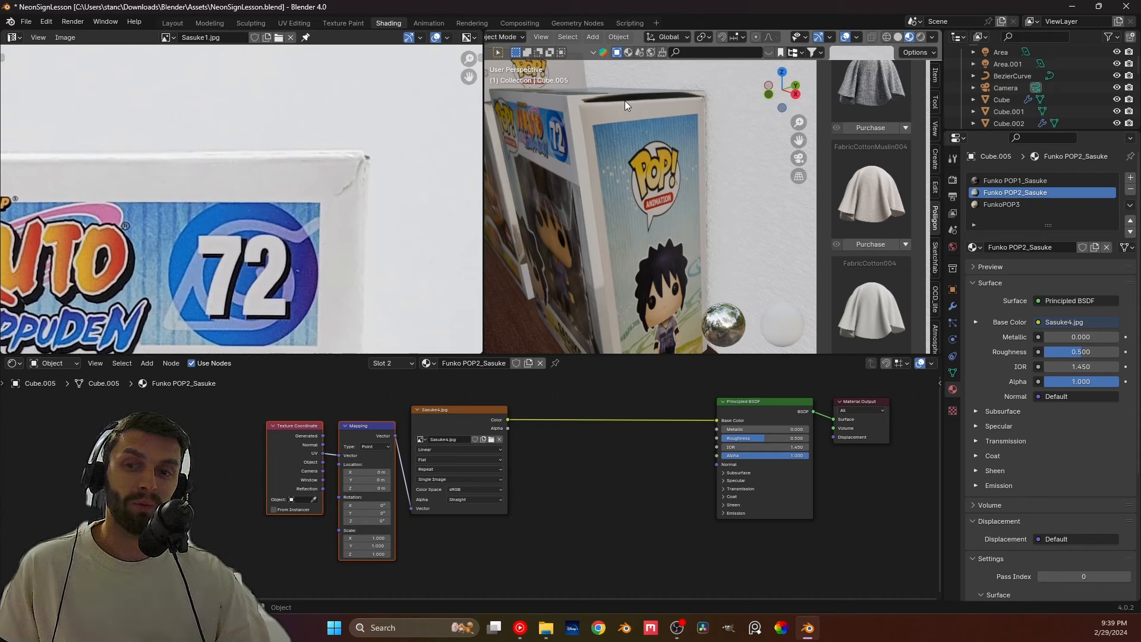
pyautogui.moveTo(636, 145); pyautogui.dragTo(683, 148, button='middle')
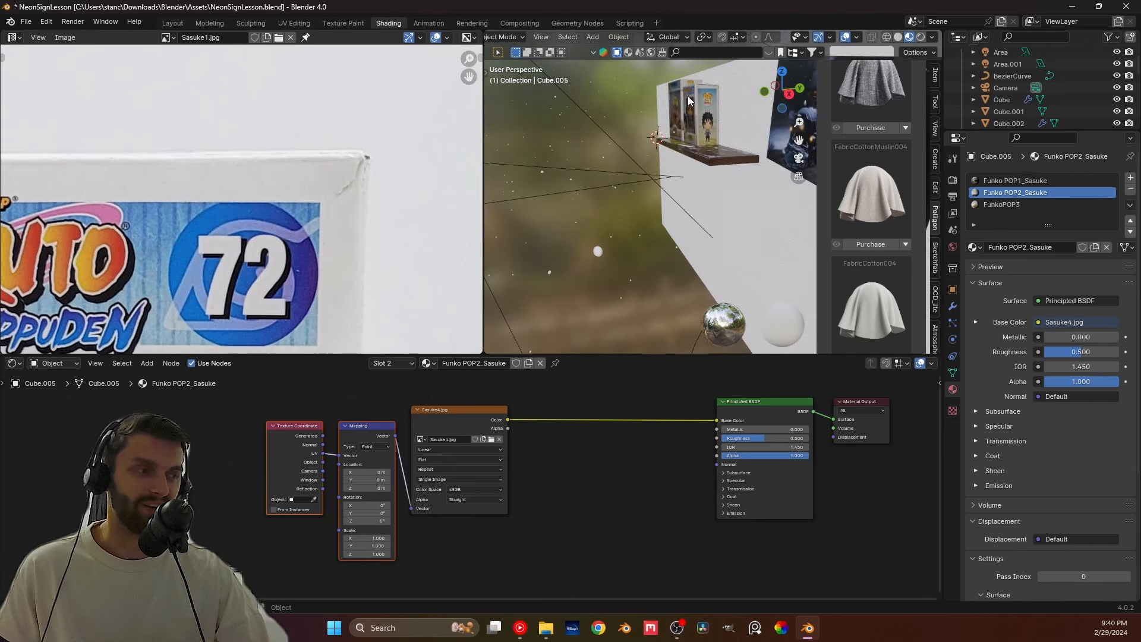
# Step: Clear the object selection, switch the viewport to rendered shading, and save the file
pyautogui.click(693, 132)
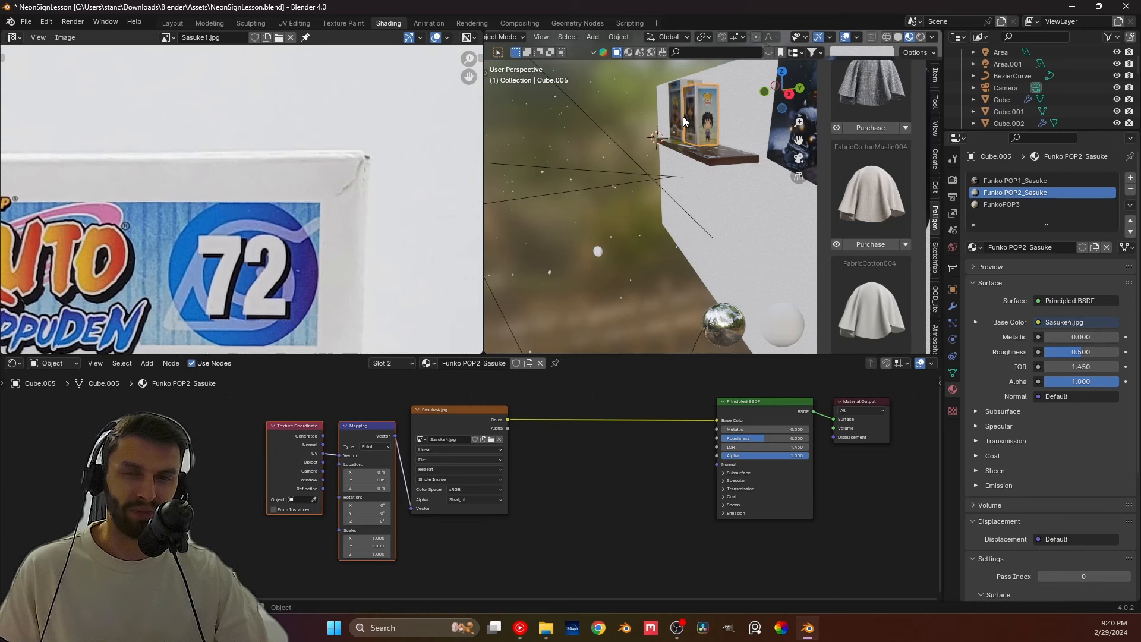
pyautogui.click(641, 113)
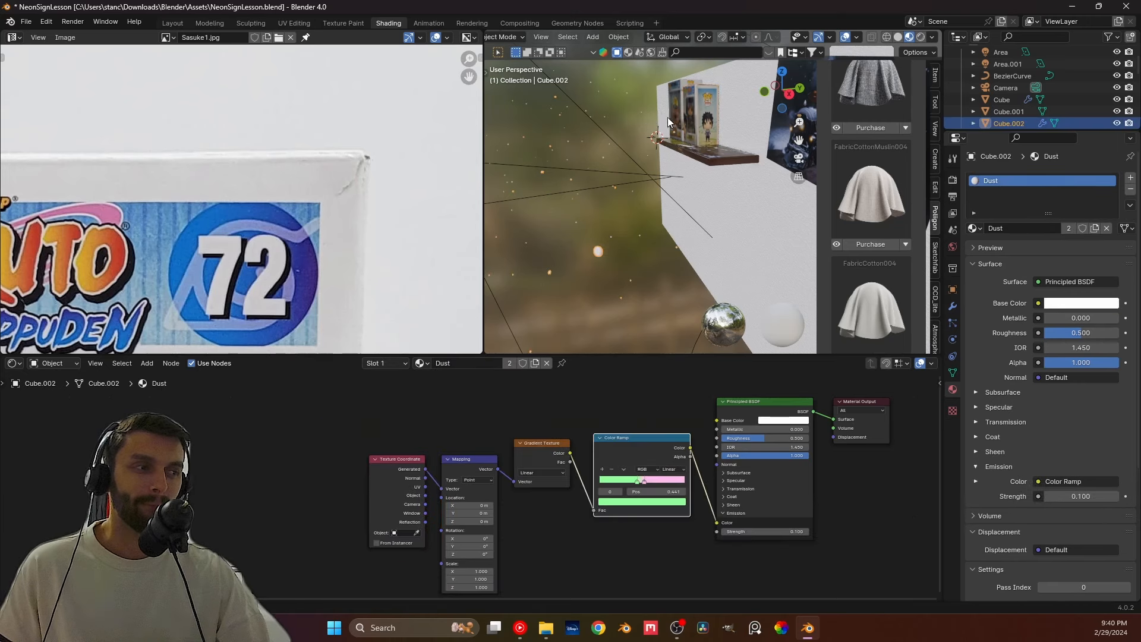
pyautogui.moveTo(668, 116); pyautogui.dragTo(654, 120, button='middle')
pyautogui.click(637, 104)
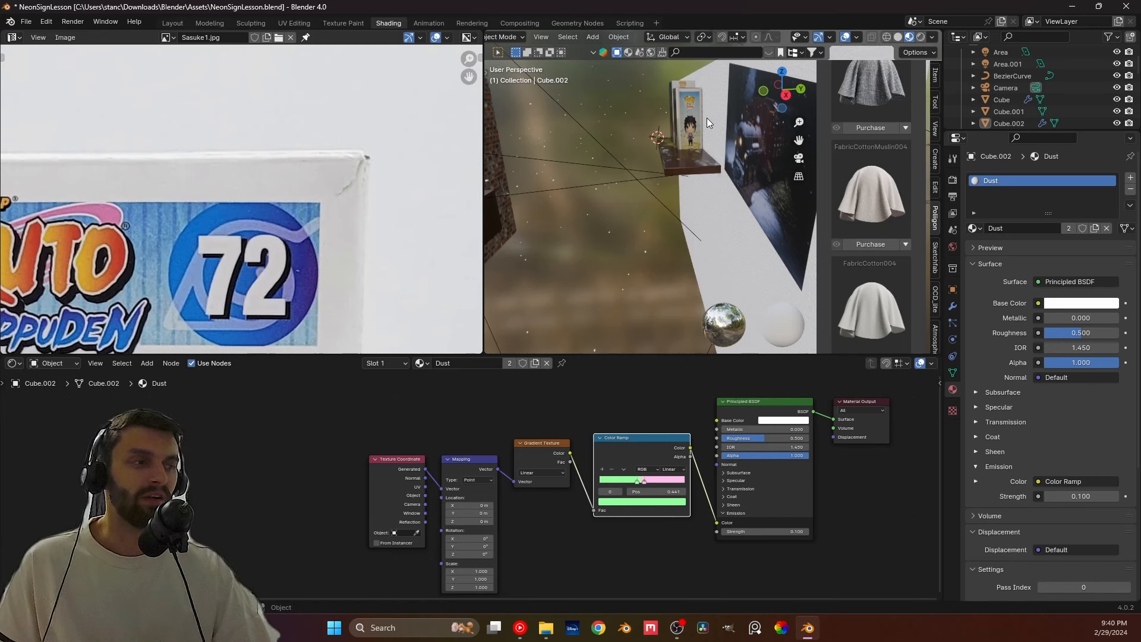
pyautogui.click(920, 36)
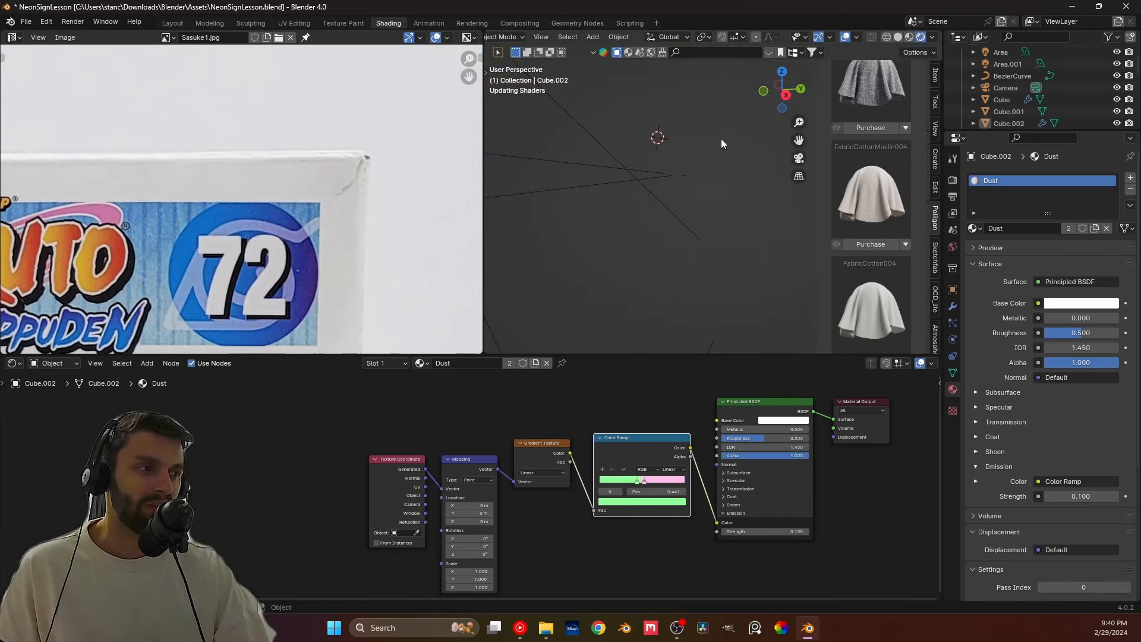
pyautogui.hotkey('ctrl', 's')
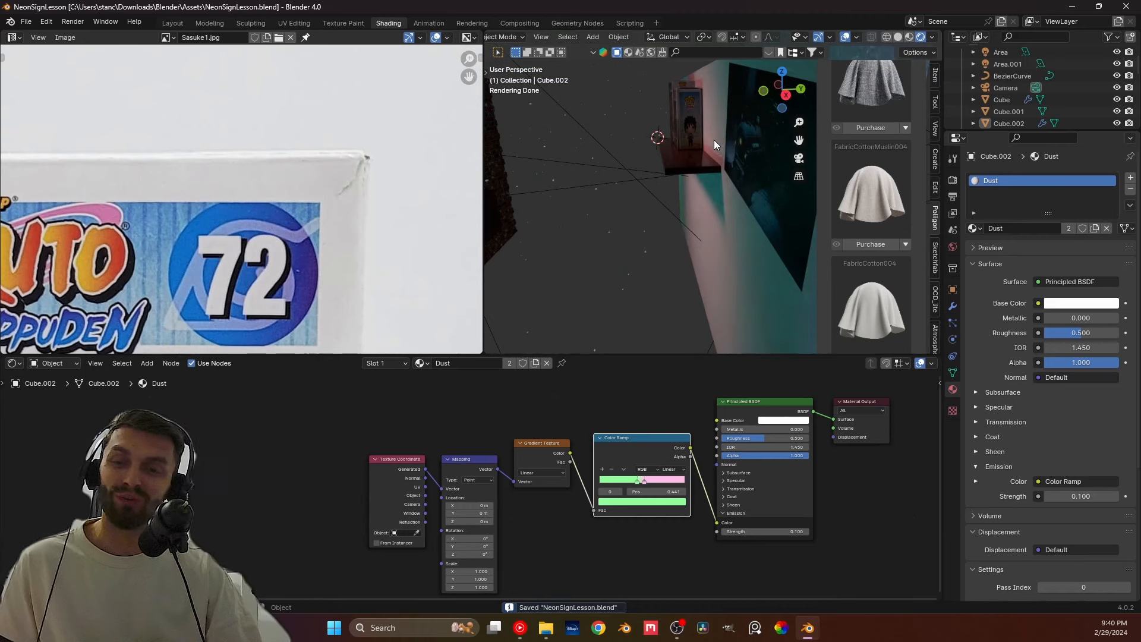
# Step: Check the neon sign and the boxes behind it through the camera, and save the file
pyautogui.moveTo(715, 140); pyautogui.dragTo(523, 148, button='middle')
pyautogui.press('KP_0')
pyautogui.scroll(-2, 629, 167)
pyautogui.scroll(2, 595, 177)
pyautogui.keyDown('shift'); pyautogui.moveTo(595, 177); pyautogui.dragTo(661, 172, button='middle'); pyautogui.keyUp('shift')
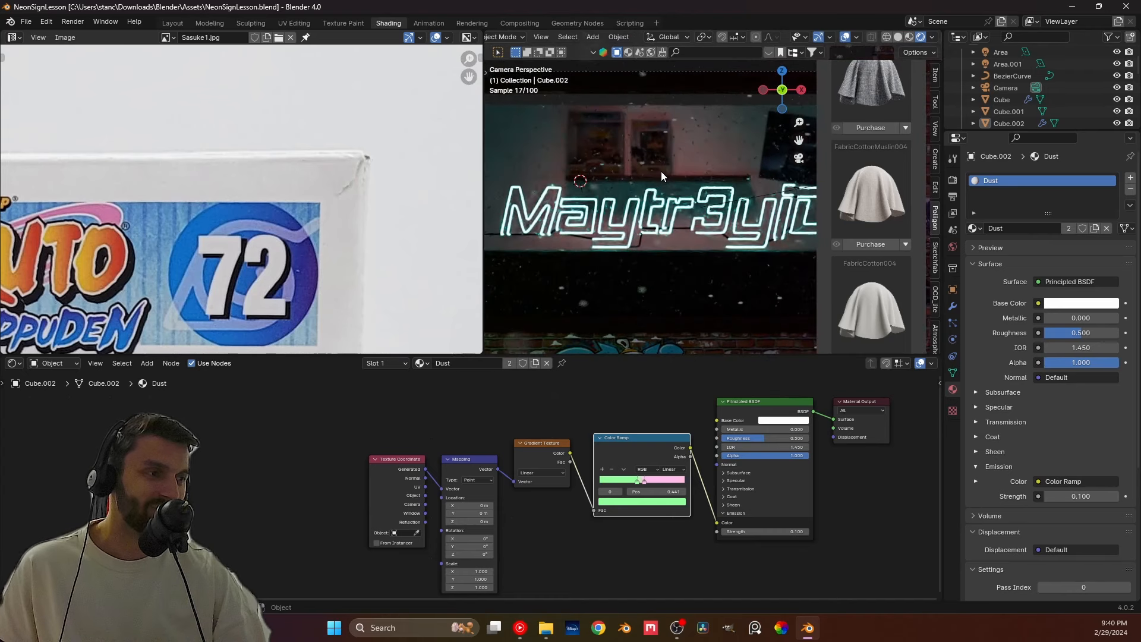
pyautogui.press('Home')
pyautogui.hotkey('ctrl', 's')
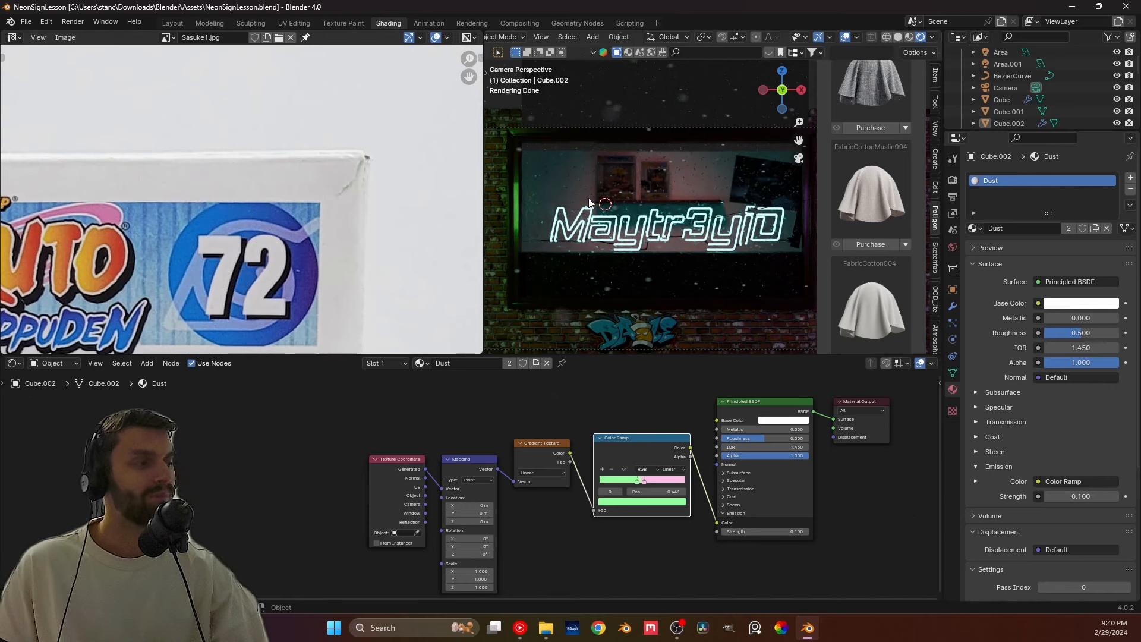
# Step: Switch the viewport to material preview and examine the room behind the window, including the back wall and its shelf
pyautogui.moveTo(589, 203)
pyautogui.mouseDown(button='middle')
pyautogui.moveTo(666, 173)
pyautogui.moveTo(583, 187)
pyautogui.mouseUp(button='middle')
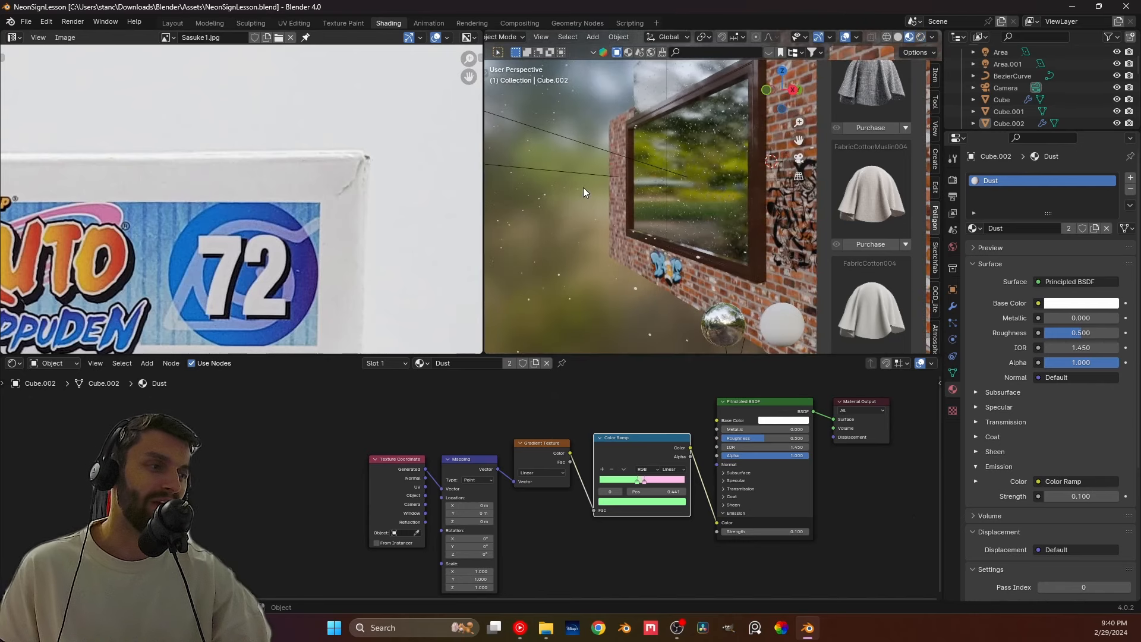
pyautogui.scroll(-6, 604, 187)
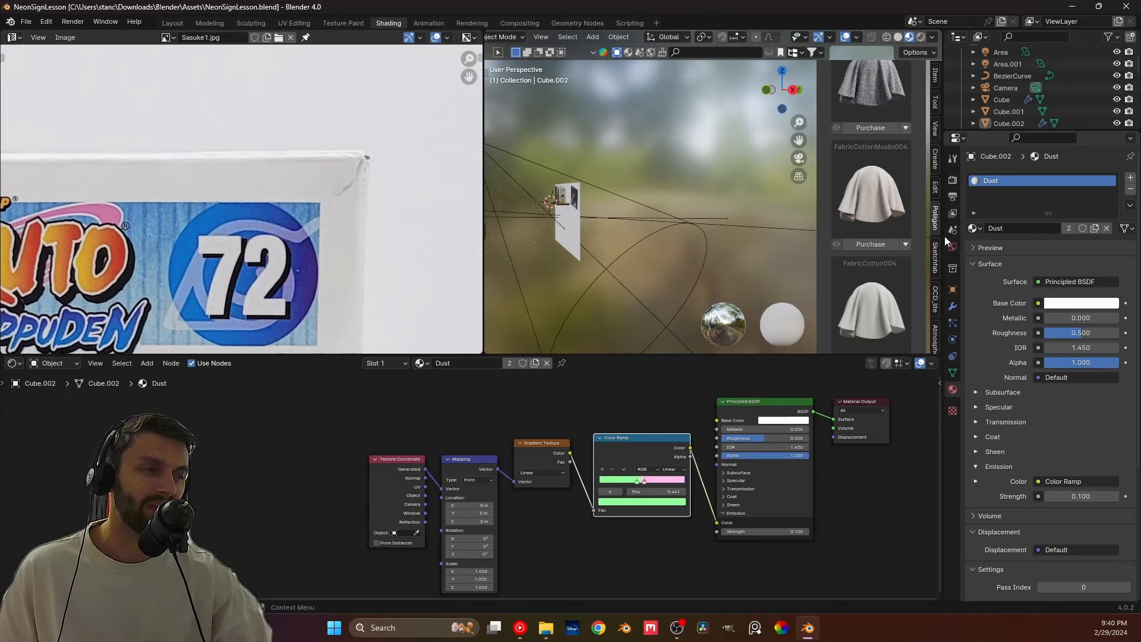
pyautogui.keyDown('shift'); pyautogui.moveTo(651, 229); pyautogui.dragTo(734, 231, button='middle'); pyautogui.keyUp('shift')
pyautogui.scroll(3, 631, 197)
pyautogui.keyDown('shift'); pyautogui.moveTo(637, 194); pyautogui.dragTo(793, 228, button='middle'); pyautogui.keyUp('shift')
pyautogui.scroll(3, 707, 212)
pyautogui.scroll(3, 682, 228)
pyautogui.moveTo(691, 201); pyautogui.dragTo(664, 213, button='middle')
pyautogui.scroll(-4, 586, 199)
pyautogui.scroll(3, 766, 222)
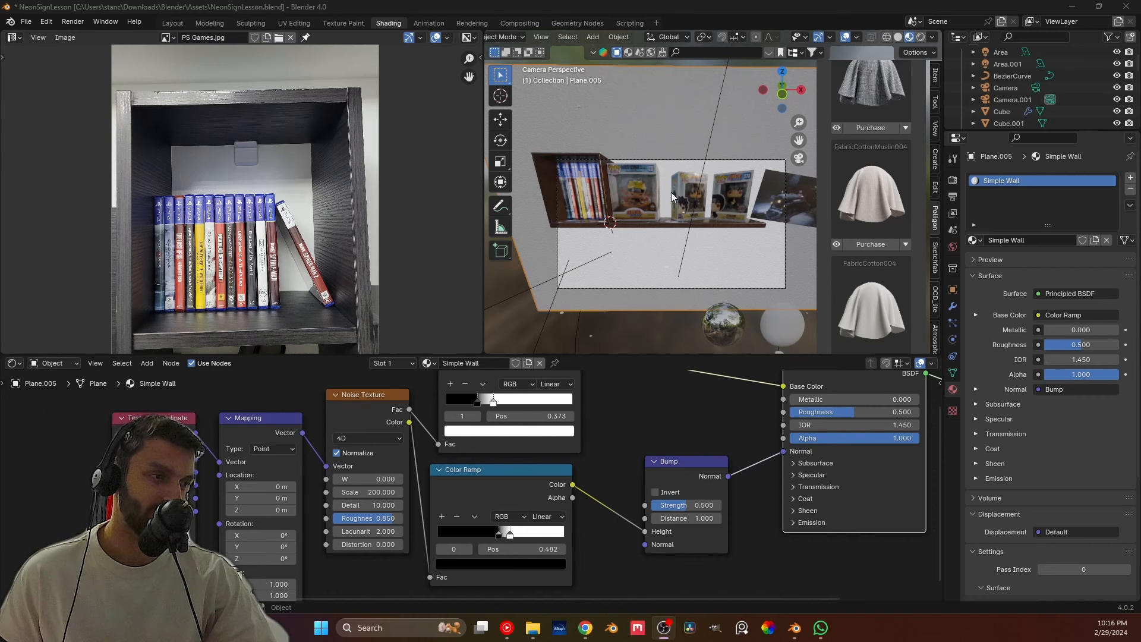
# Step: Examine the long shelf with the PS4 game case and the Funko Pop boxes from several angles
pyautogui.moveTo(672, 191); pyautogui.dragTo(694, 234, button='middle')
pyautogui.scroll(4, 611, 202)
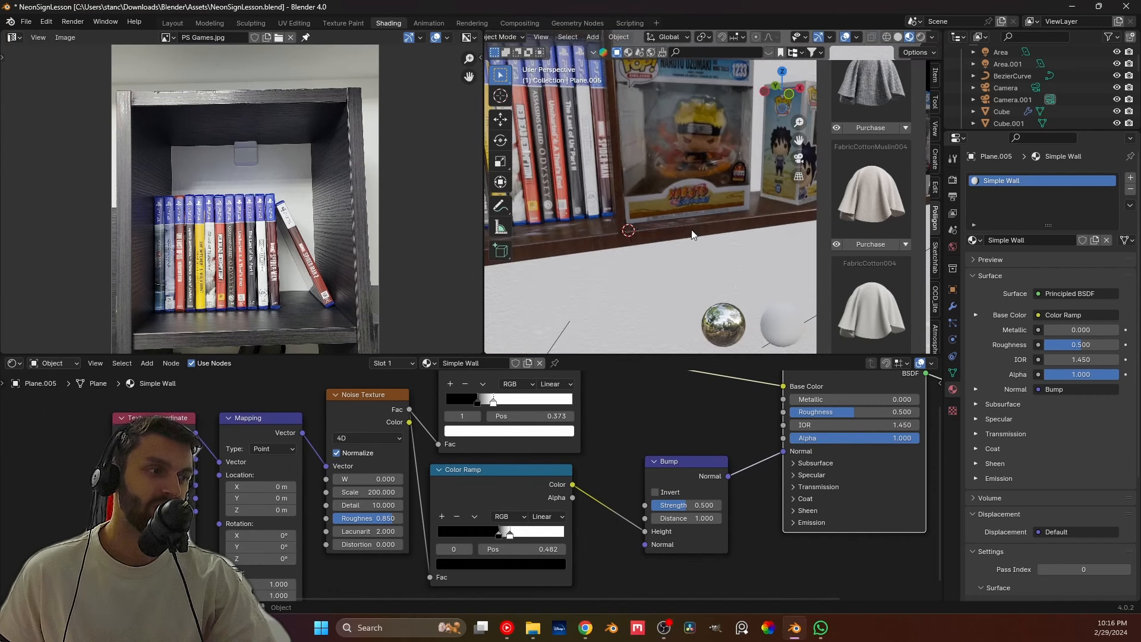
pyautogui.scroll(-5, 716, 197)
pyautogui.moveTo(662, 178); pyautogui.dragTo(714, 196, button='middle')
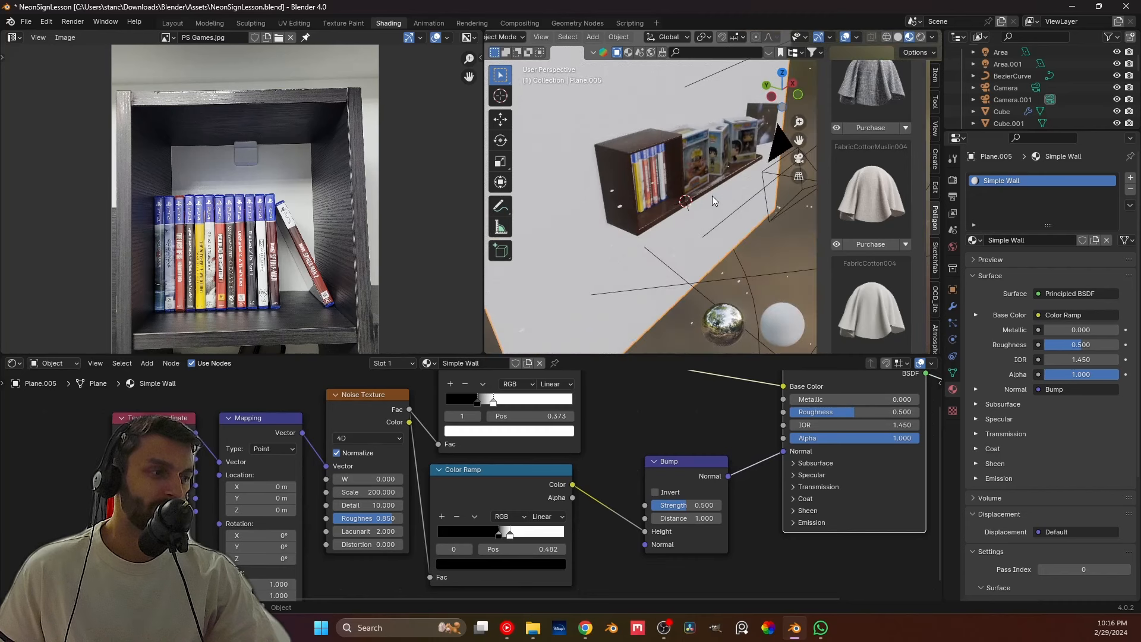
pyautogui.scroll(8, 707, 198)
pyautogui.scroll(2, 691, 176)
pyautogui.scroll(-5, 689, 159)
pyautogui.moveTo(690, 158); pyautogui.dragTo(666, 226, button='middle')
pyautogui.scroll(-3, 668, 235)
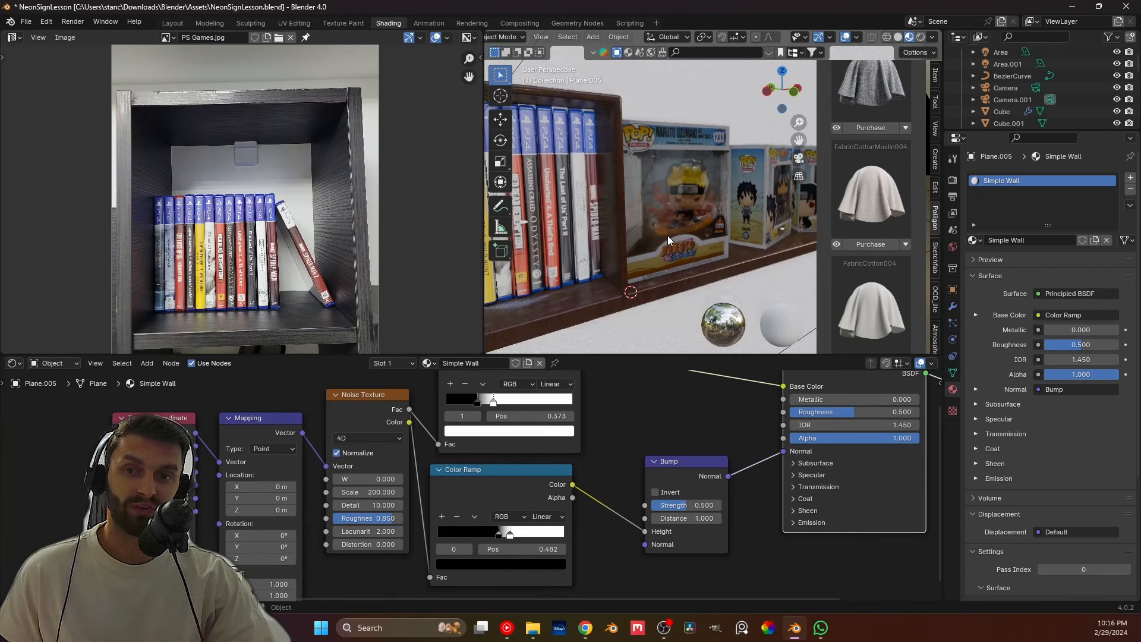
# Step: Inspect the PS4 game spines inside the wooden case up close and from different sides
pyautogui.moveTo(668, 219); pyautogui.dragTo(647, 236, button='middle')
pyautogui.keyDown('shift'); pyautogui.moveTo(566, 244); pyautogui.dragTo(673, 186, button='middle'); pyautogui.keyUp('shift')
pyautogui.scroll(4, 666, 218)
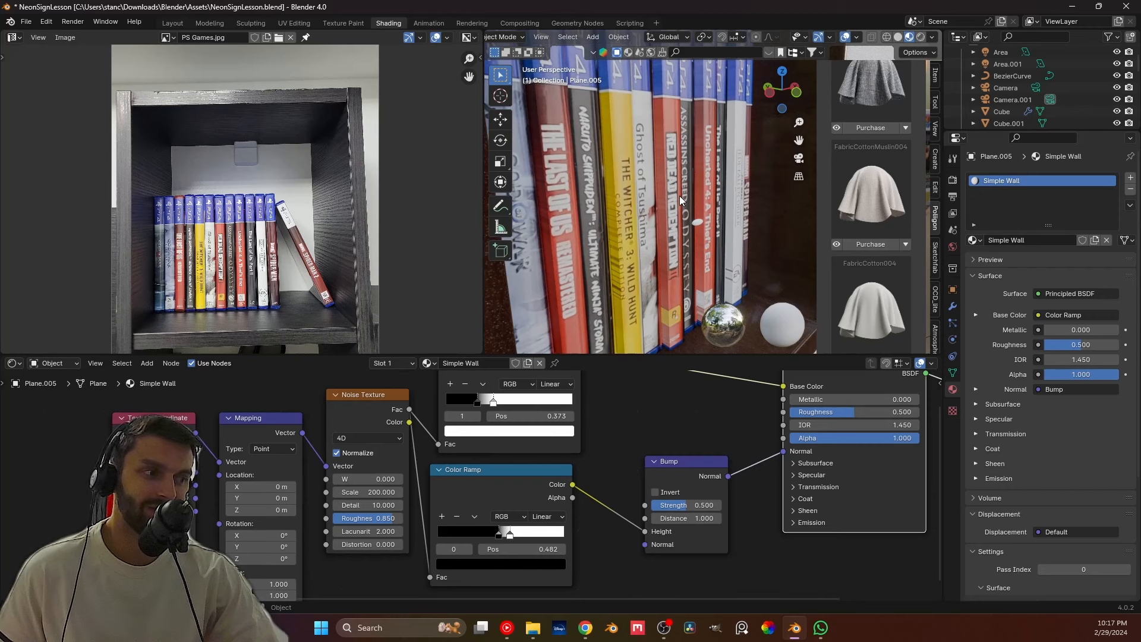
pyautogui.moveTo(679, 202); pyautogui.dragTo(601, 180, button='middle')
pyautogui.scroll(-5, 601, 179)
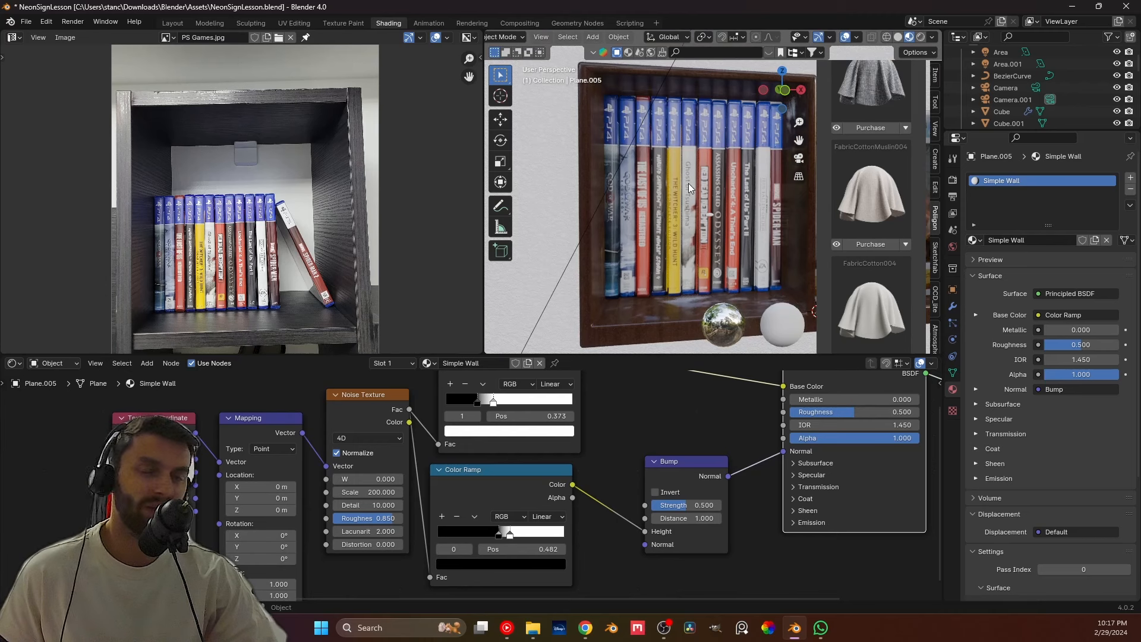
pyautogui.moveTo(690, 188)
pyautogui.mouseDown(button='middle')
pyautogui.moveTo(641, 176)
pyautogui.moveTo(681, 188)
pyautogui.mouseUp(button='middle')
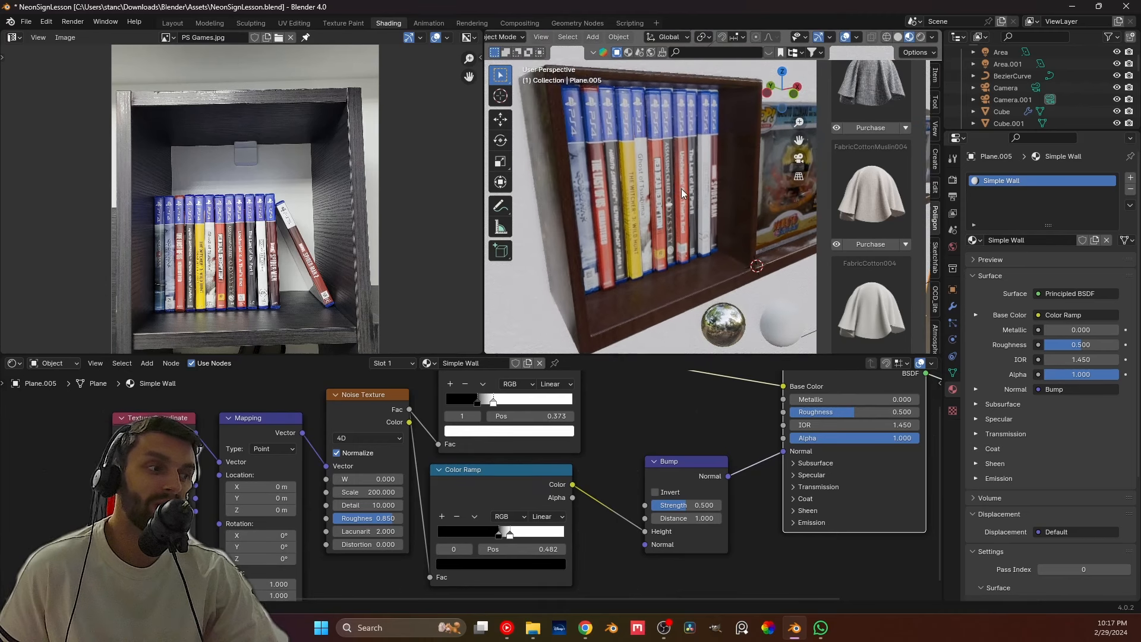
pyautogui.moveTo(677, 126); pyautogui.dragTo(709, 170, button='middle')
pyautogui.scroll(8, 690, 144)
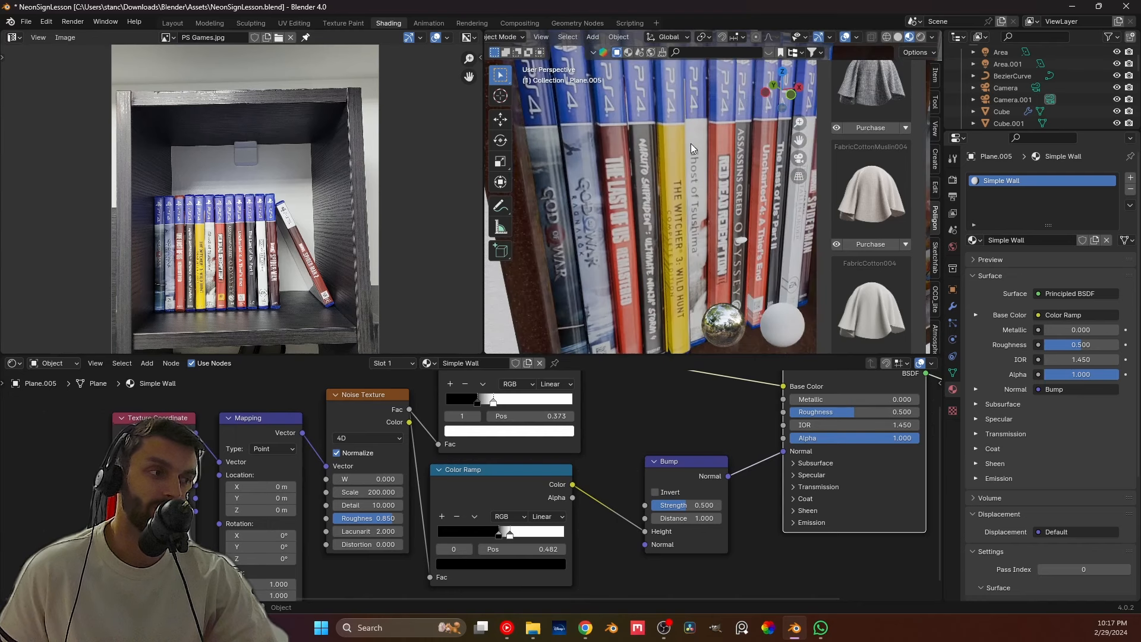
pyautogui.scroll(-8, 681, 178)
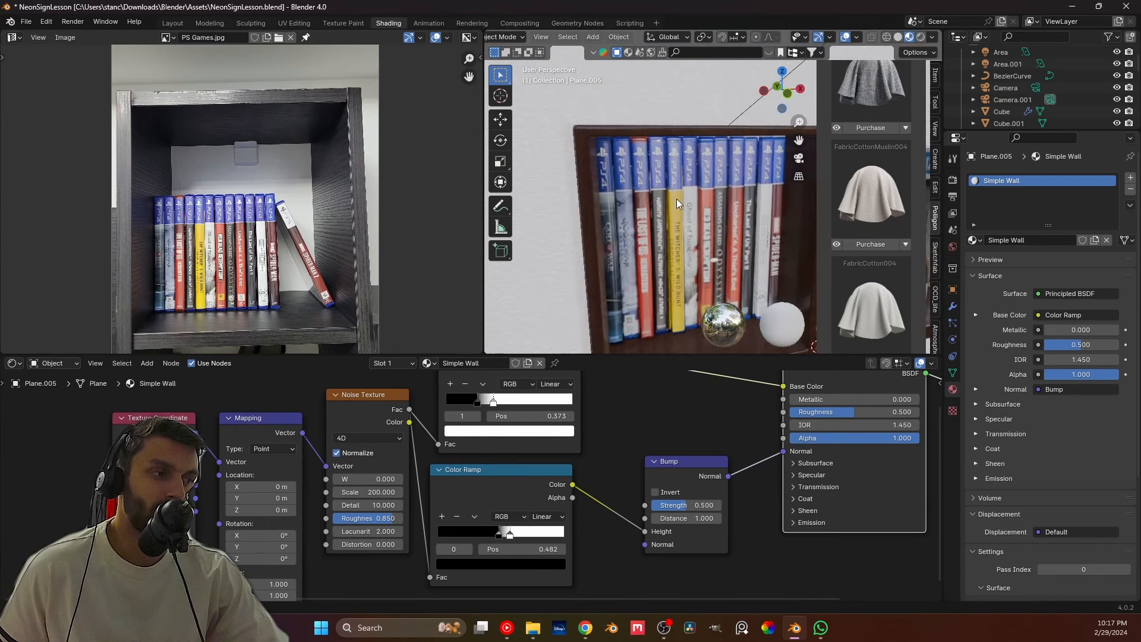
pyautogui.moveTo(682, 205); pyautogui.dragTo(668, 184, button='middle')
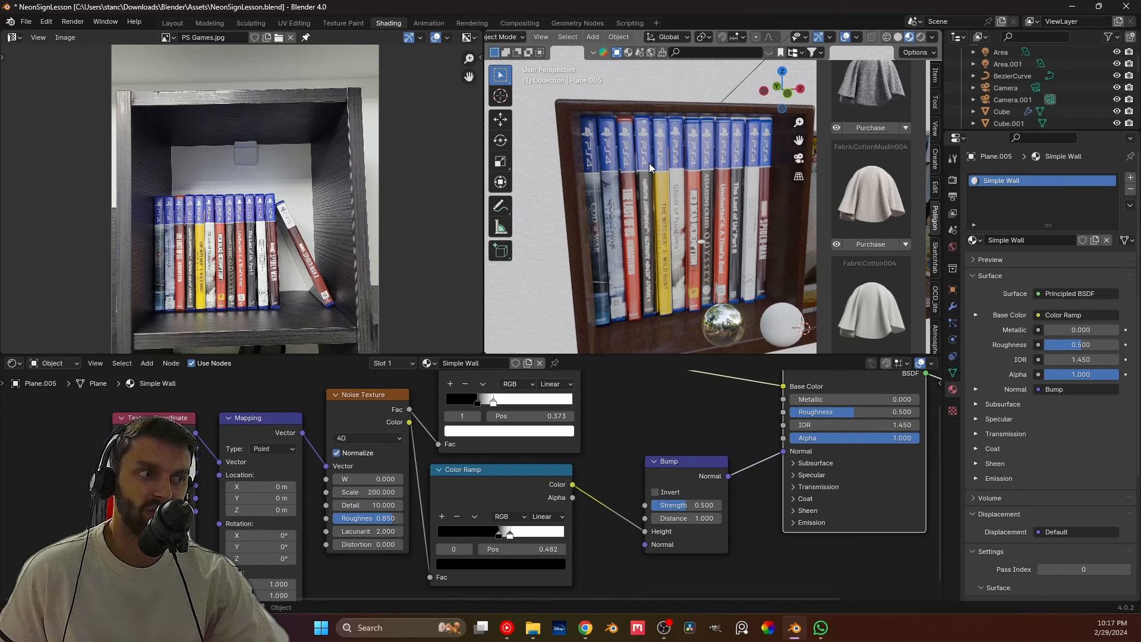
pyautogui.scroll(8, 648, 166)
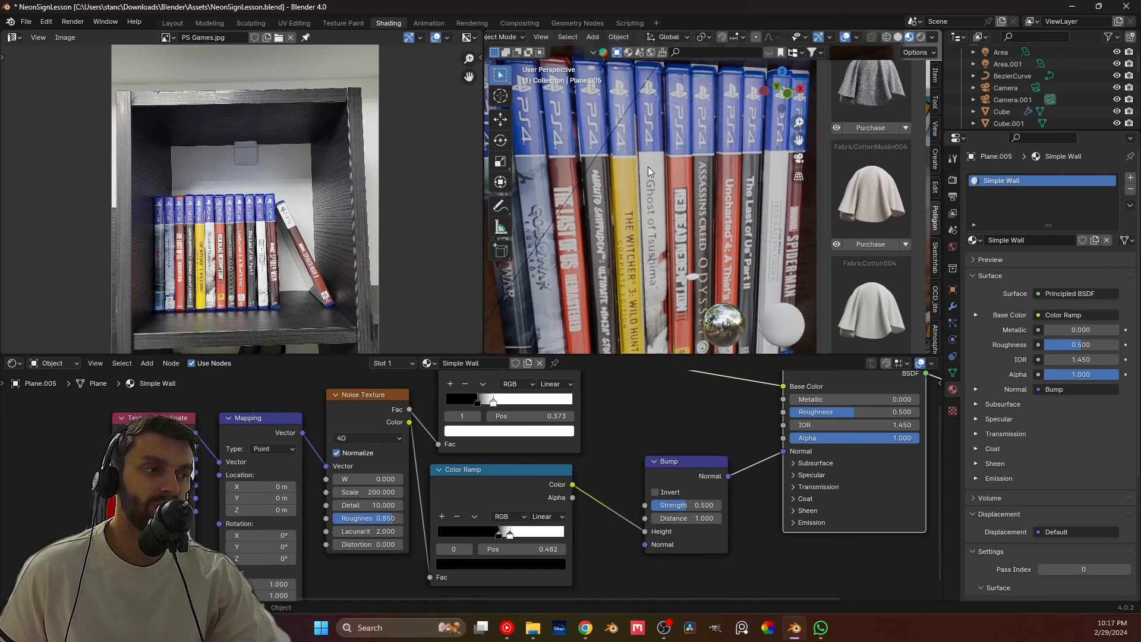
pyautogui.moveTo(649, 218); pyautogui.dragTo(667, 208, button='middle')
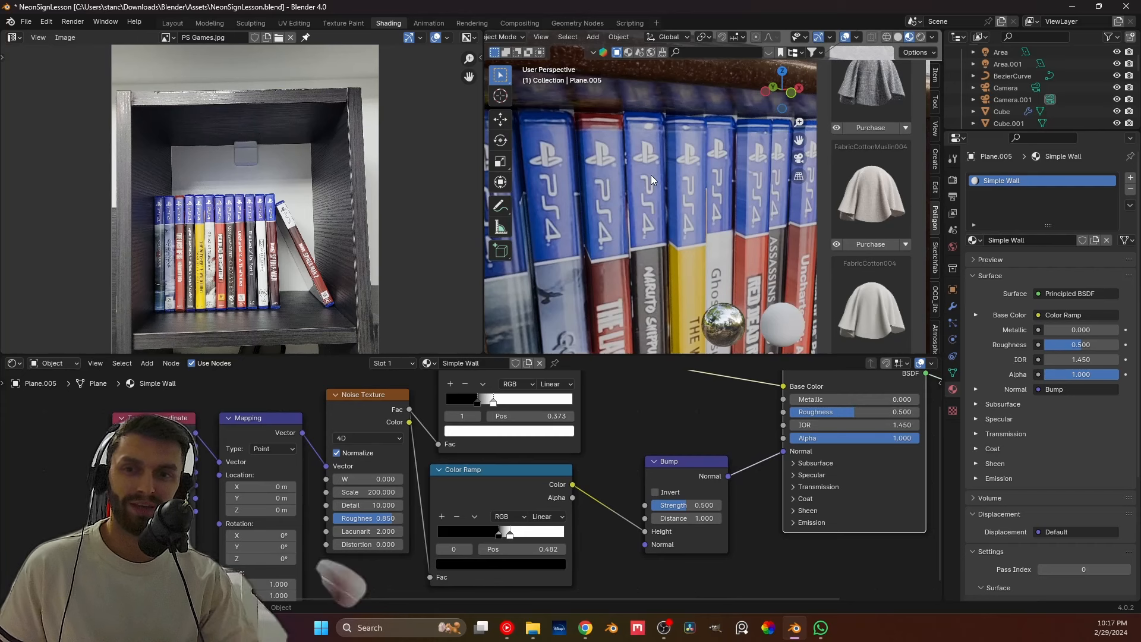
# Step: Select the PS4 games plane and check its mesh and UV mapping over PS Games.jpg in edit mode
pyautogui.scroll(-3, 607, 185)
pyautogui.keyDown('shift'); pyautogui.moveTo(609, 186); pyautogui.dragTo(580, 151, button='middle'); pyautogui.keyUp('shift')
pyautogui.click(619, 154)
pyautogui.press('Tab')
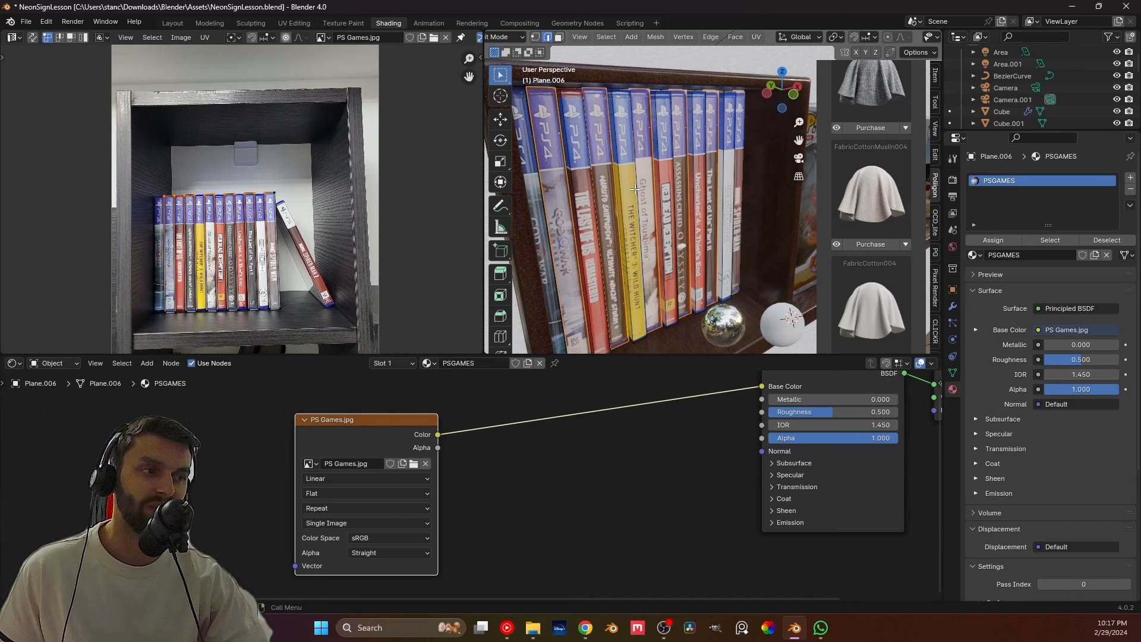
pyautogui.press('Tab')
# Step: View the shelf through the camera in rendered shading and inspect the Funko Pop boxes and PS4 games up close
pyautogui.scroll(-3, 690, 198)
pyautogui.keyDown('shift'); pyautogui.moveTo(689, 197); pyautogui.dragTo(487, 178, button='middle'); pyautogui.keyUp('shift')
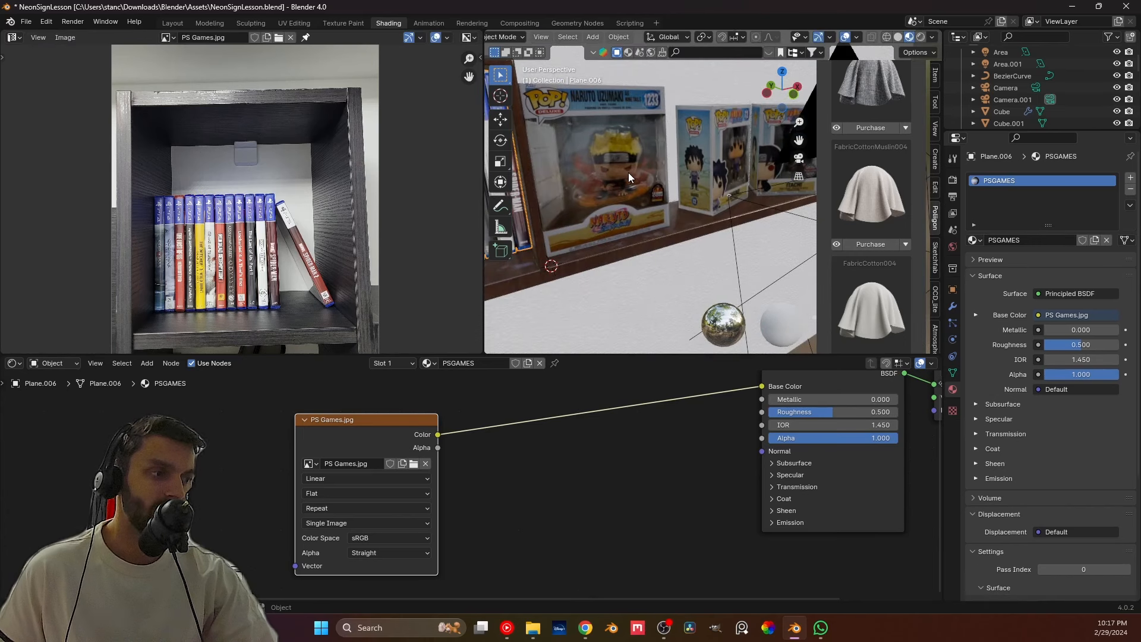
pyautogui.press('KP_0')
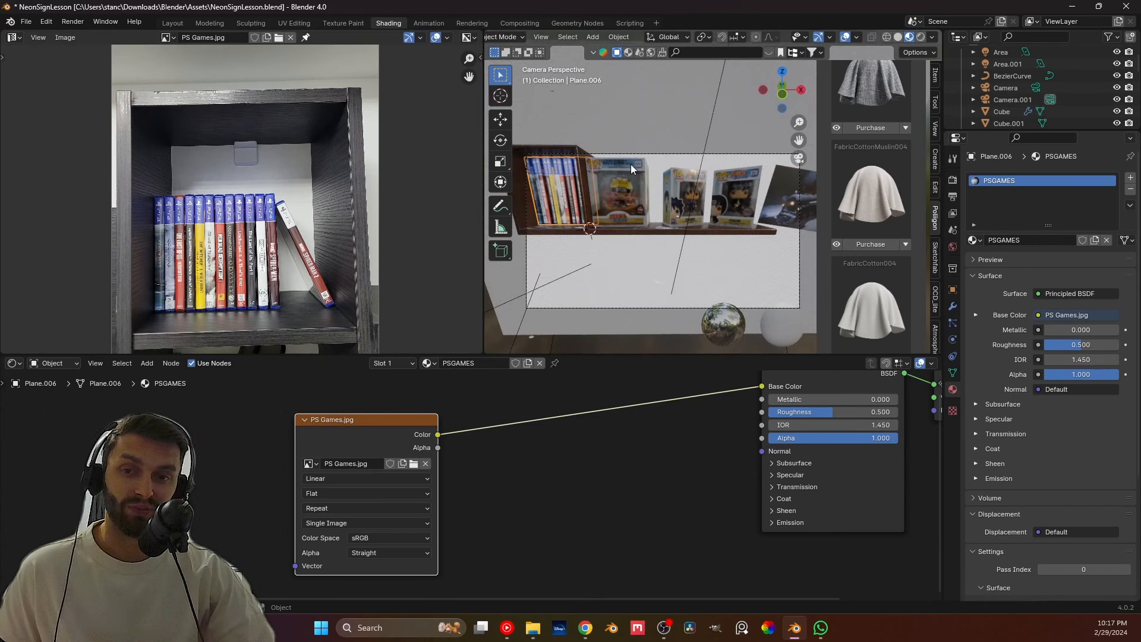
pyautogui.click(921, 37)
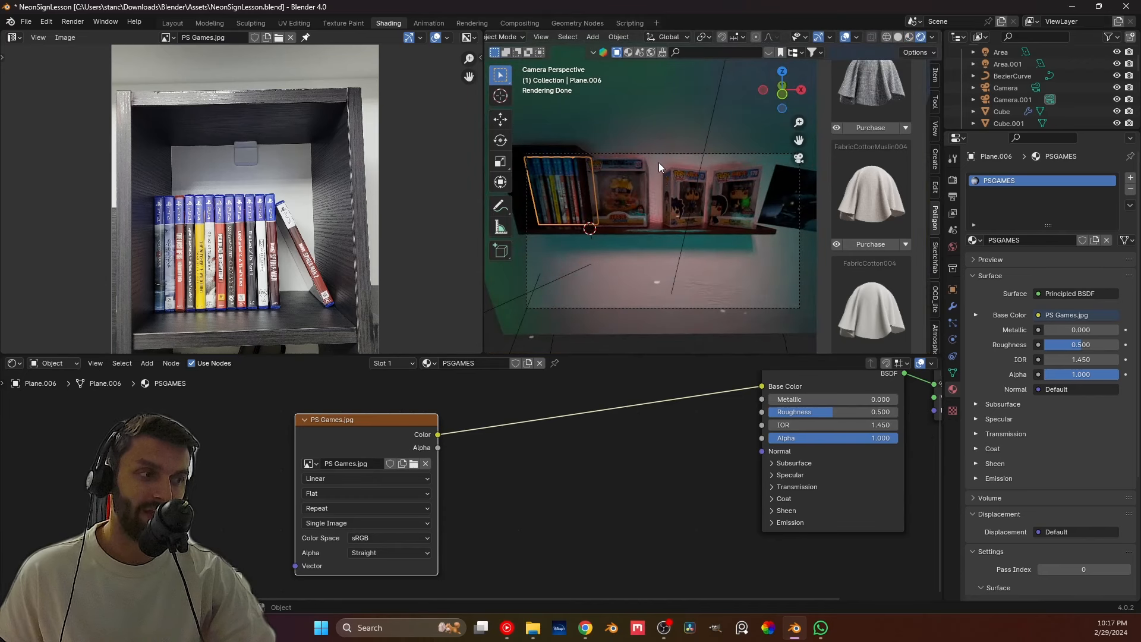
pyautogui.scroll(5, 715, 193)
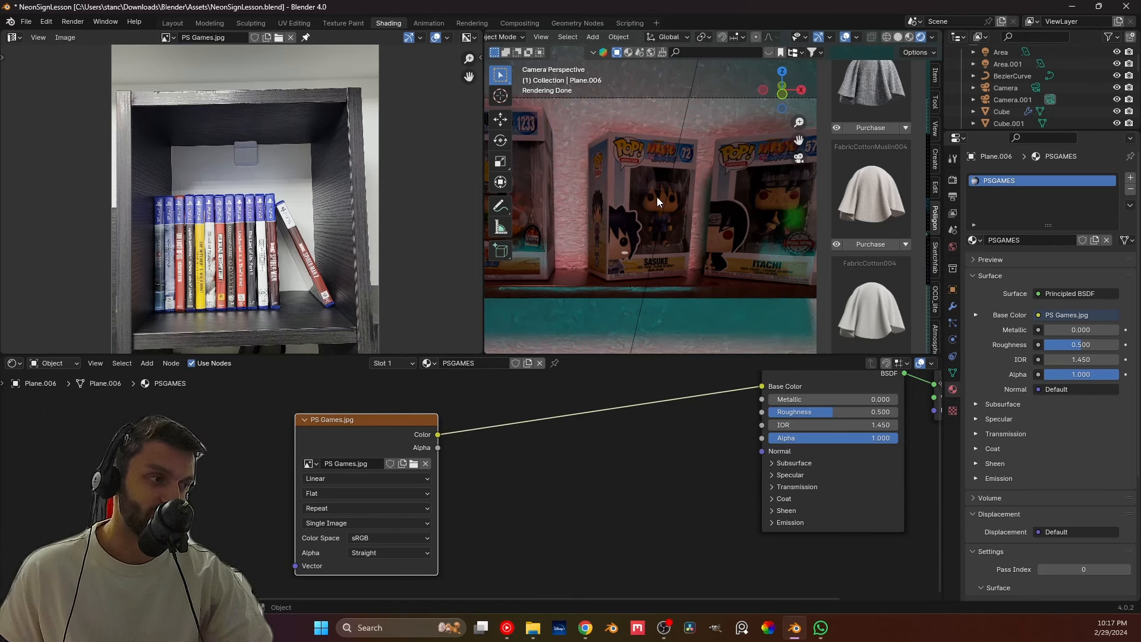
pyautogui.moveTo(657, 197)
pyautogui.keyDown('shift'); pyautogui.mouseDown(button='middle')
pyautogui.moveTo(777, 236)
pyautogui.moveTo(802, 230)
pyautogui.mouseUp(button='middle'); pyautogui.keyUp('shift')
pyautogui.keyDown('shift'); pyautogui.moveTo(611, 219); pyautogui.dragTo(747, 218, button='middle'); pyautogui.keyUp('shift')
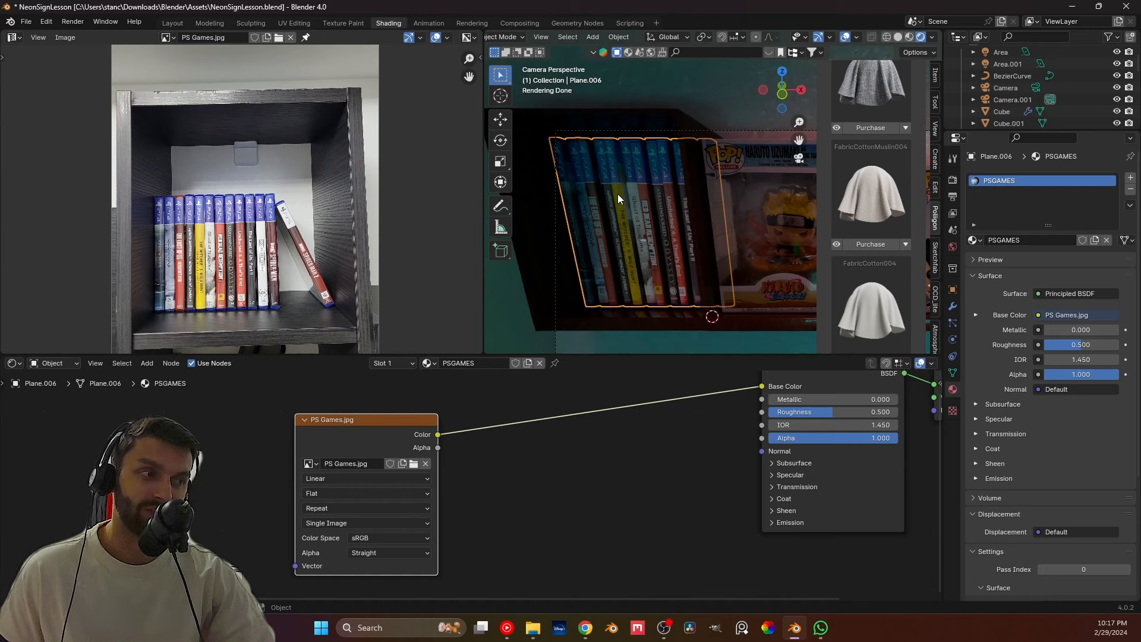
# Step: Select the Naruto box to view its FunkoPOP4 material nodes, and check the whole shelf through the camera
pyautogui.scroll(-3, 470, 436)
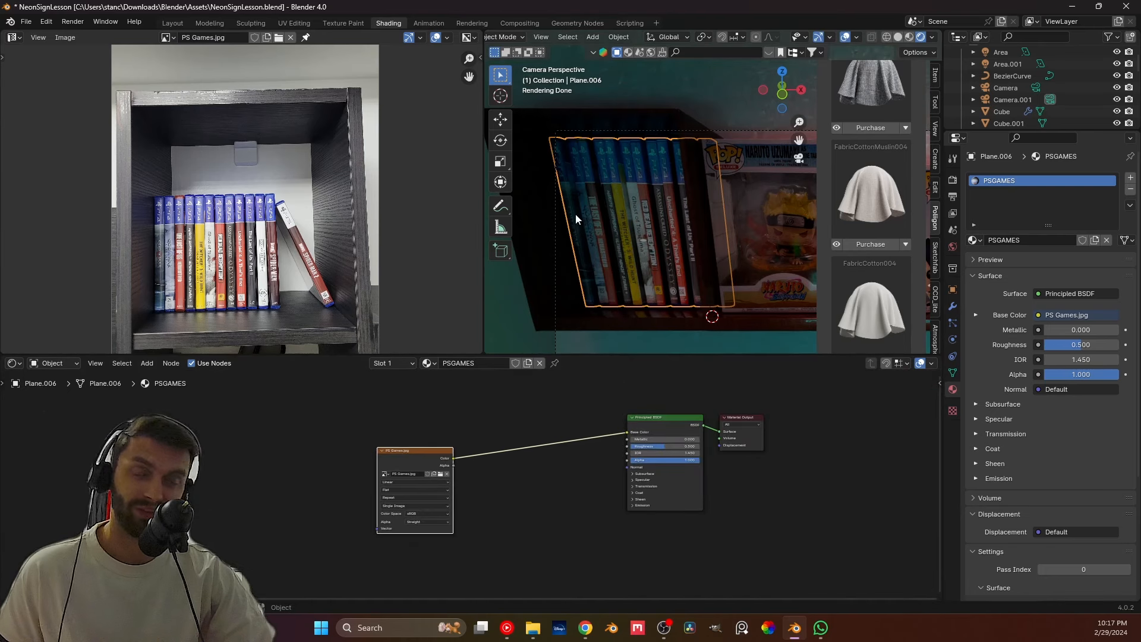
pyautogui.click(751, 235)
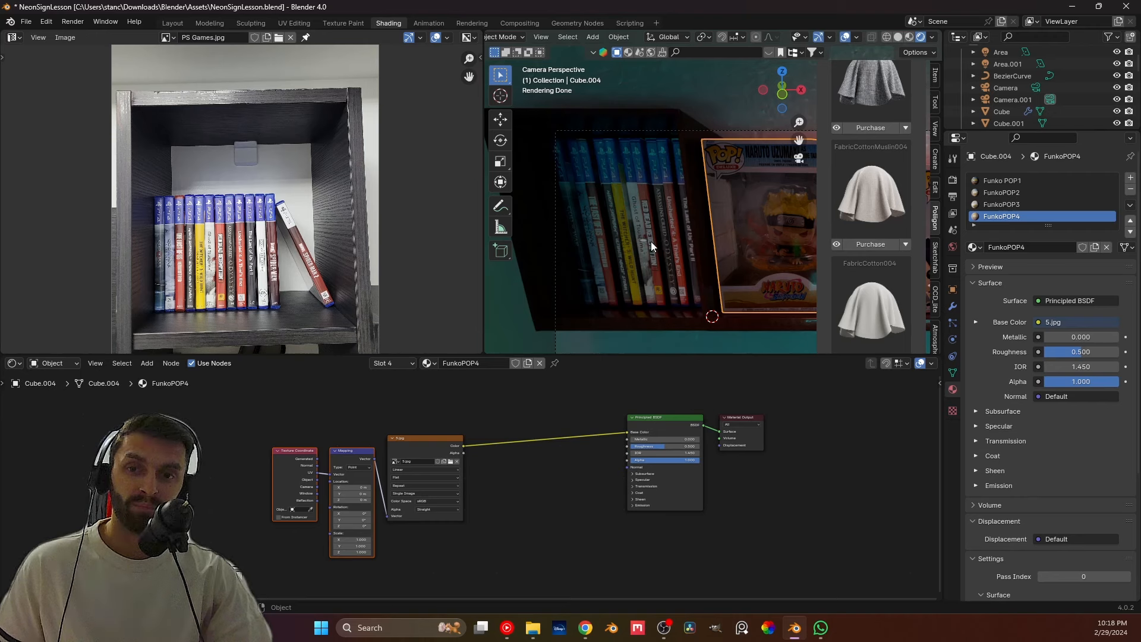
pyautogui.scroll(-3, 634, 246)
pyautogui.keyDown('shift'); pyautogui.moveTo(680, 247); pyautogui.dragTo(516, 238, button='middle'); pyautogui.keyUp('shift')
pyautogui.scroll(-2, 633, 233)
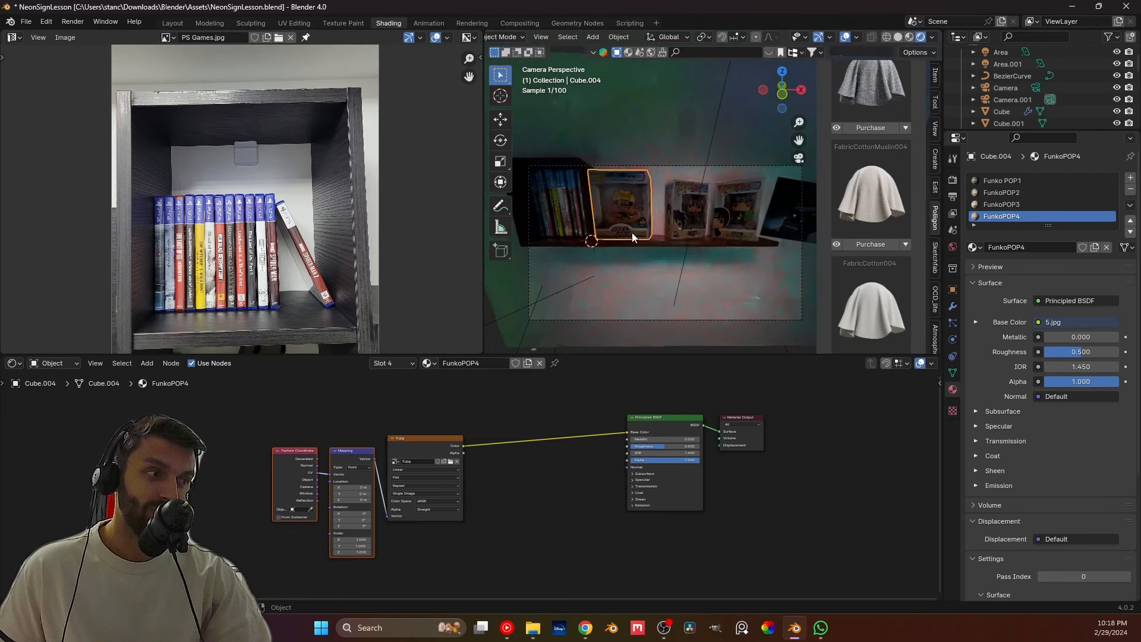
# Step: Check the shelf through the camera, leave the camera view and select the second camera placed close to the shelf
pyautogui.keyDown('shift'); pyautogui.moveTo(633, 233); pyautogui.dragTo(588, 247, button='middle'); pyautogui.keyUp('shift')
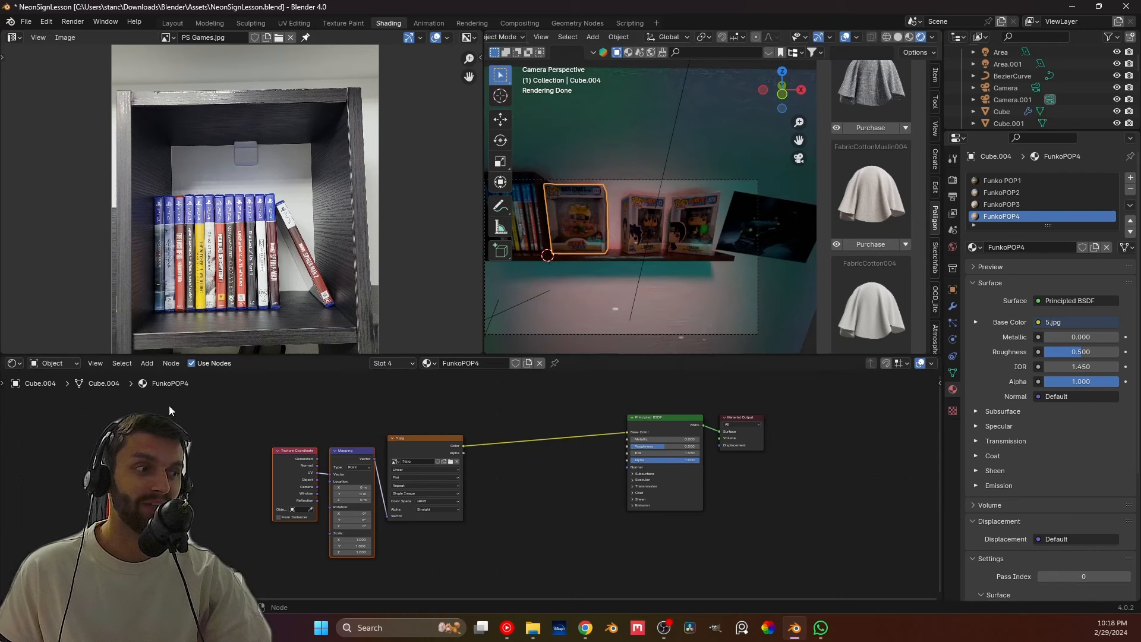
pyautogui.keyDown('shift'); pyautogui.moveTo(661, 231); pyautogui.dragTo(688, 225, button='middle'); pyautogui.keyUp('shift')
pyautogui.scroll(-1, 688, 225)
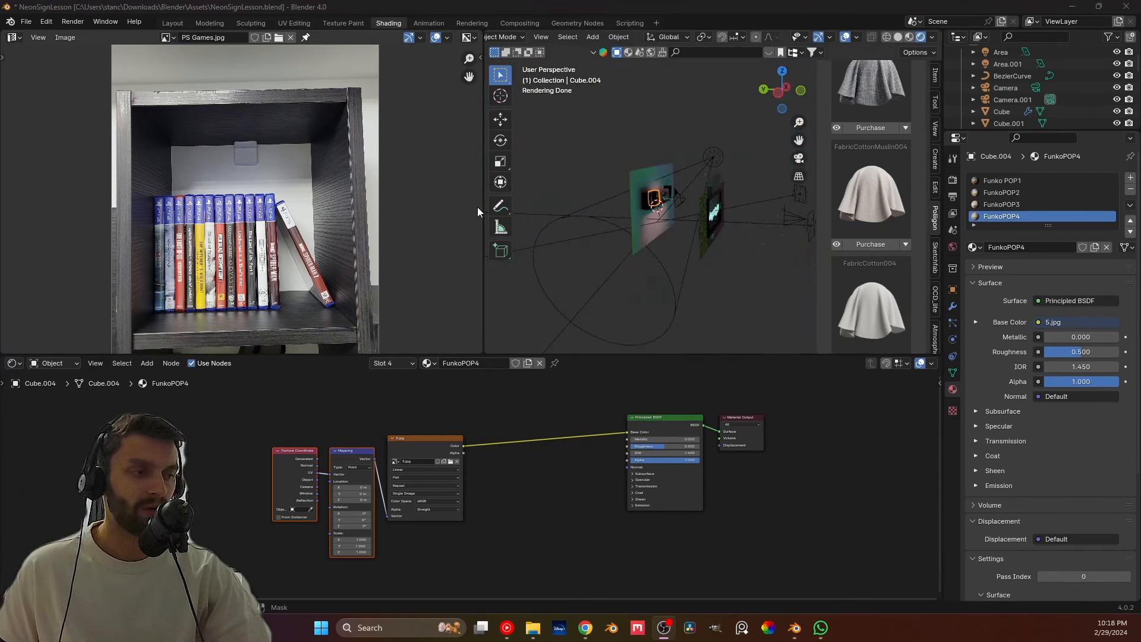
pyautogui.scroll(5, 679, 191)
pyautogui.keyDown('shift'); pyautogui.moveTo(679, 190); pyautogui.dragTo(709, 242, button='middle'); pyautogui.keyUp('shift')
pyautogui.scroll(3, 717, 182)
pyautogui.click(712, 237)
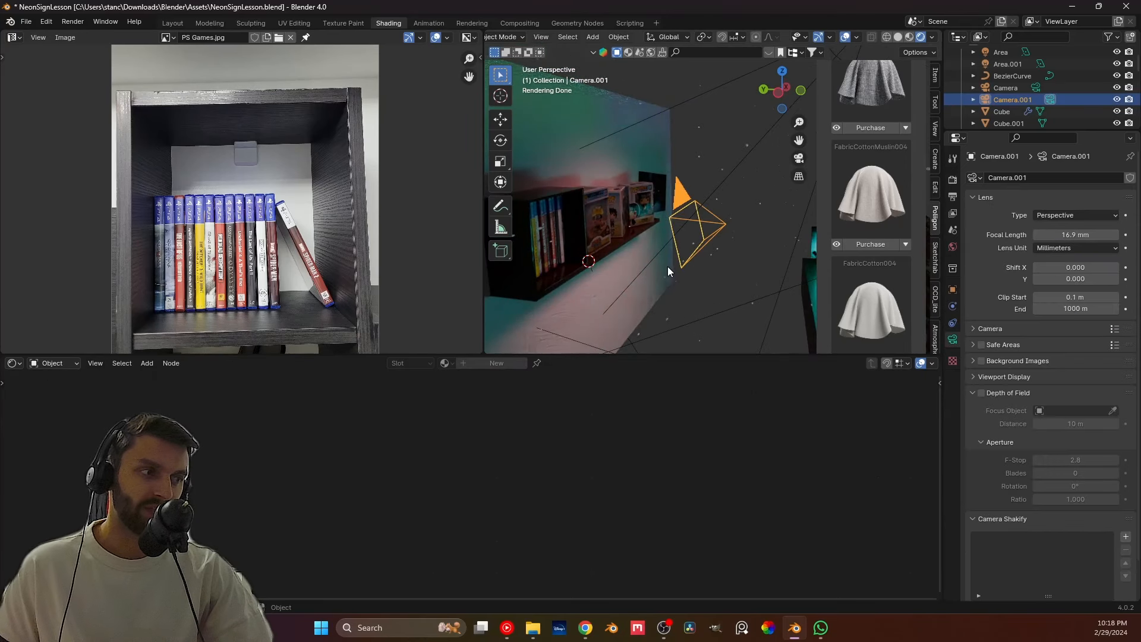
# Step: Select the main camera in front of the neon sign and make it the active scene camera
pyautogui.scroll(-5, 675, 216)
pyautogui.moveTo(604, 234); pyautogui.dragTo(694, 255, button='middle')
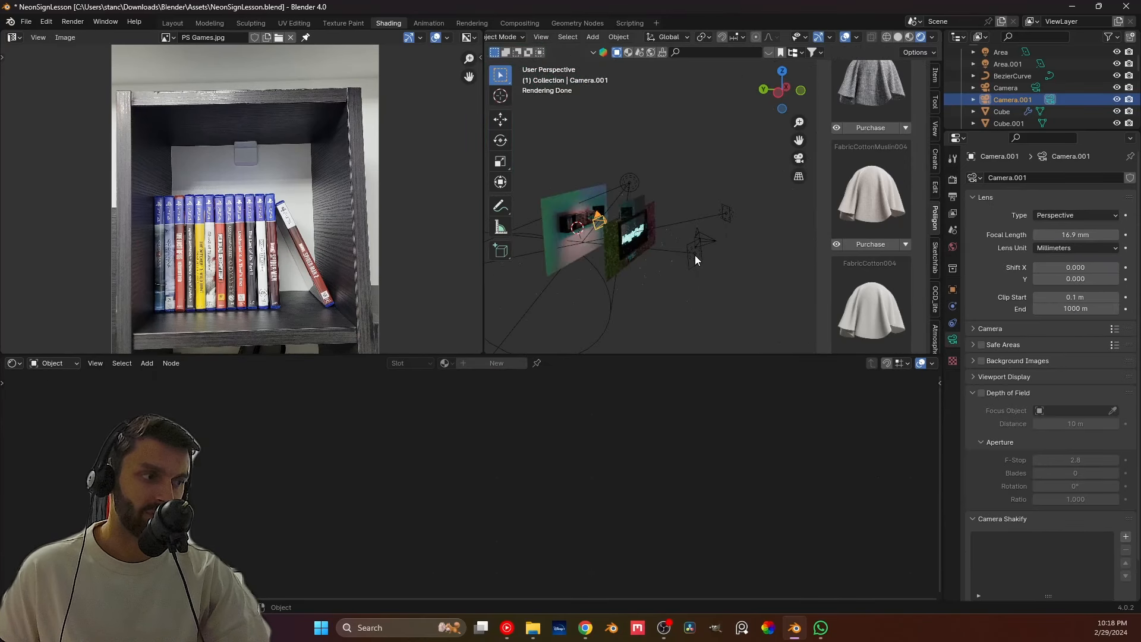
pyautogui.moveTo(606, 235); pyautogui.dragTo(716, 272, button='middle')
pyautogui.scroll(3, 701, 246)
pyautogui.scroll(-4, 640, 184)
pyautogui.scroll(-3, 629, 214)
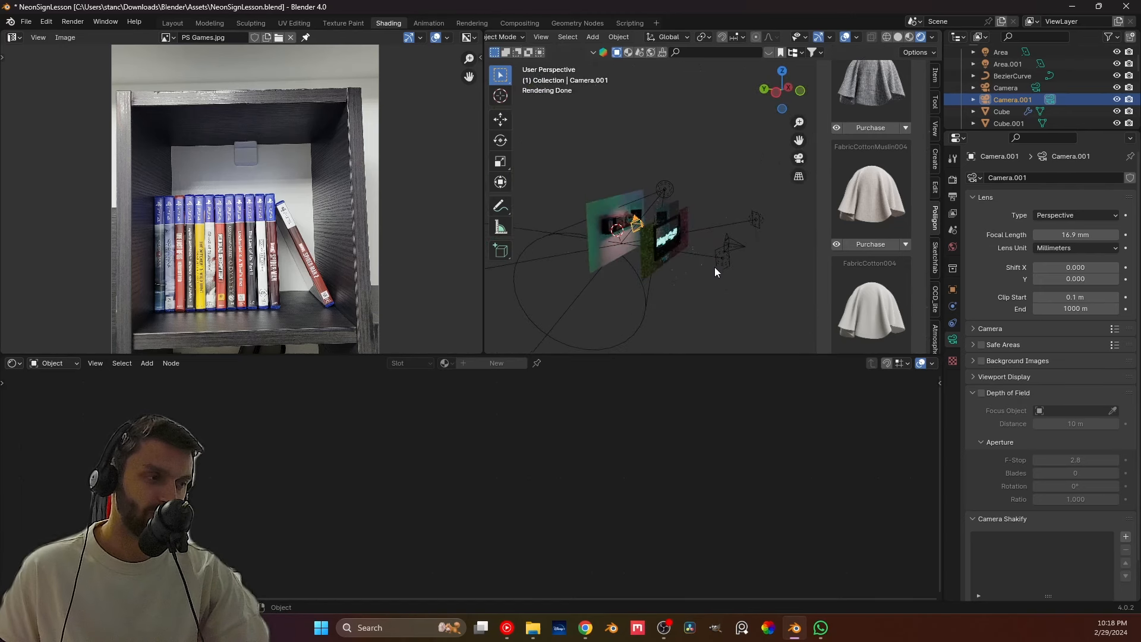
pyautogui.click(740, 246)
pyautogui.click(740, 245)
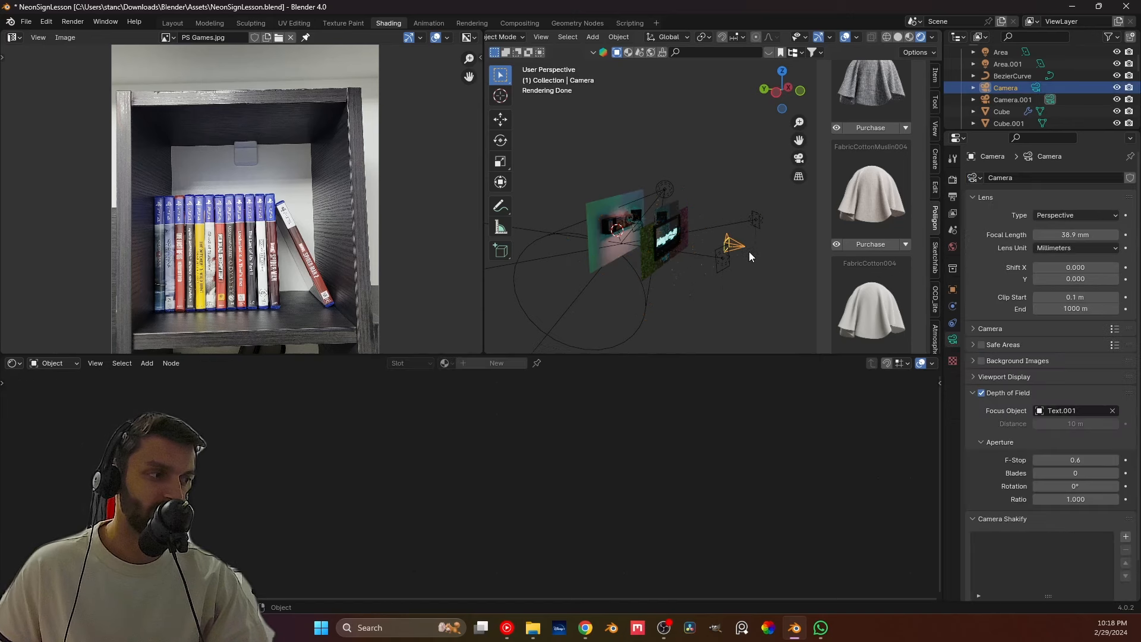
pyautogui.press('KP_0')
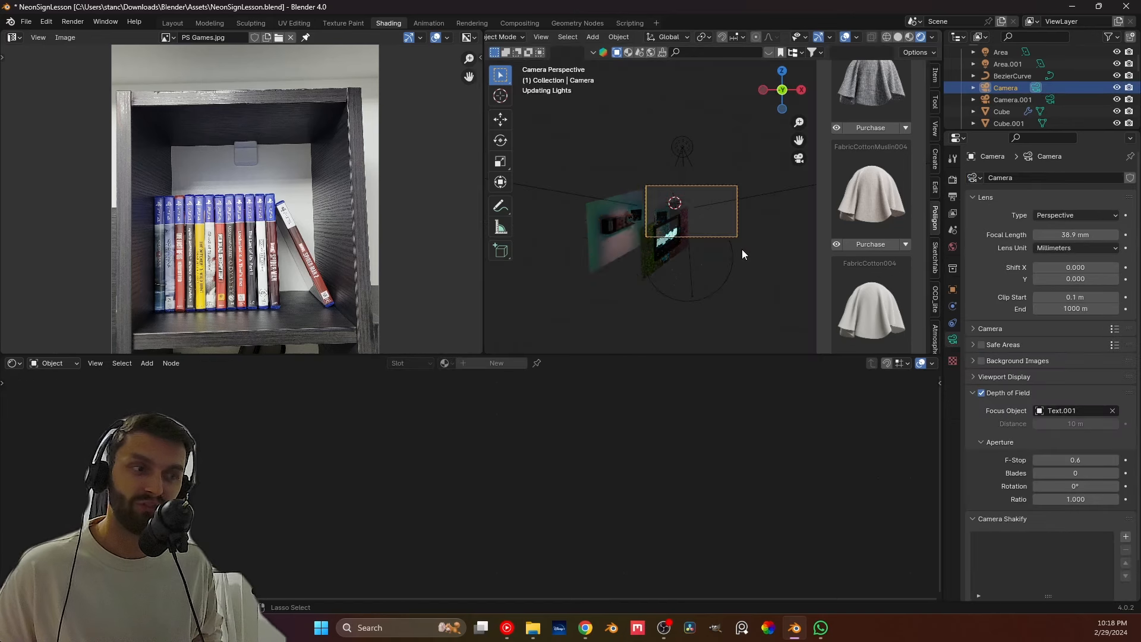
# Step: Inspect the neon sign scene through the active camera and the shelf's render result up close, and minimize the render window
pyautogui.scroll(3, 742, 249)
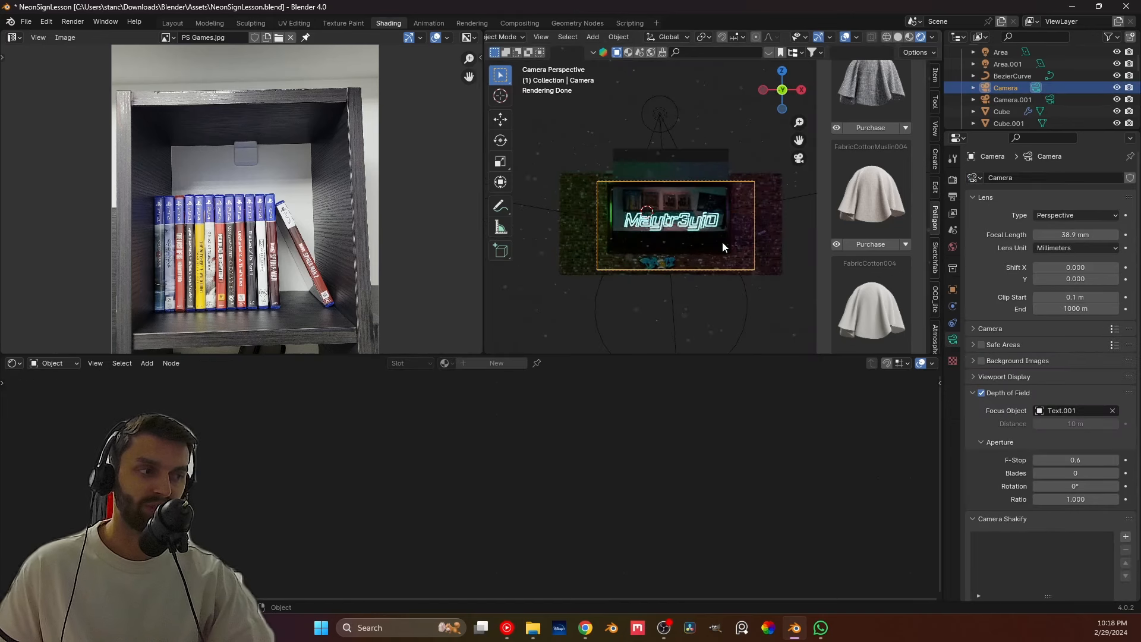
pyautogui.scroll(6, 722, 241)
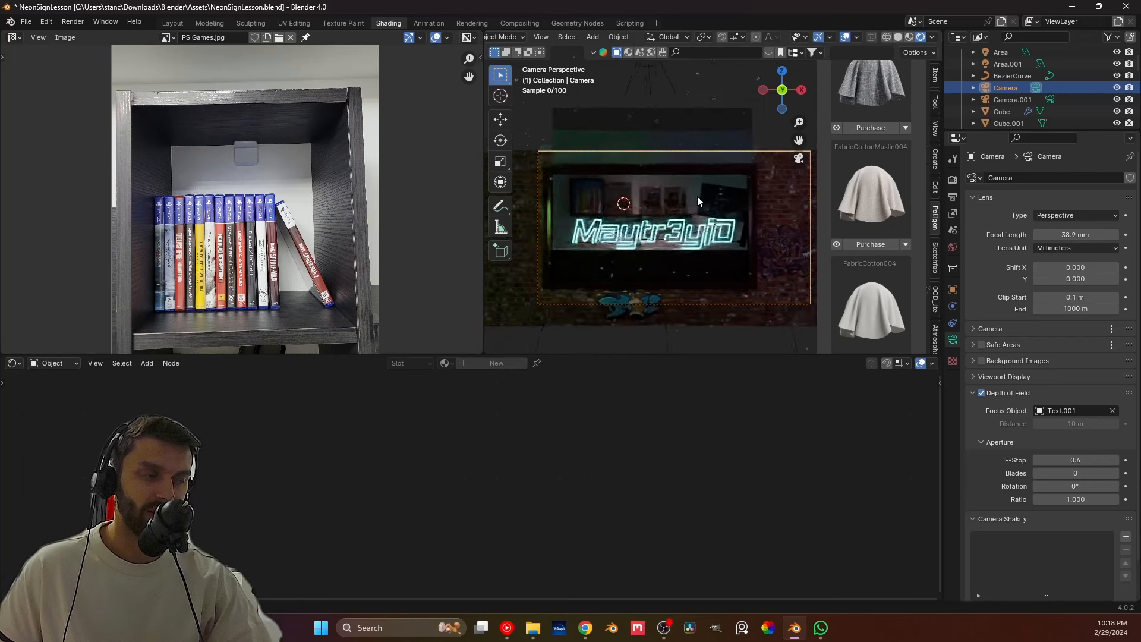
pyautogui.scroll(-3, 672, 203)
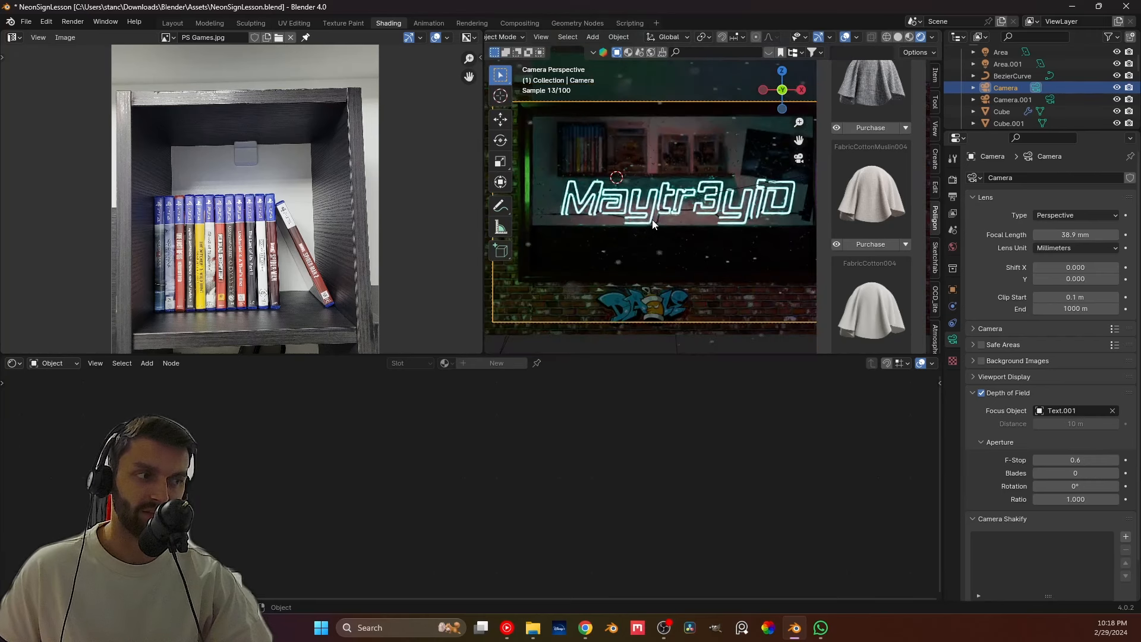
pyautogui.scroll(-2, 689, 206)
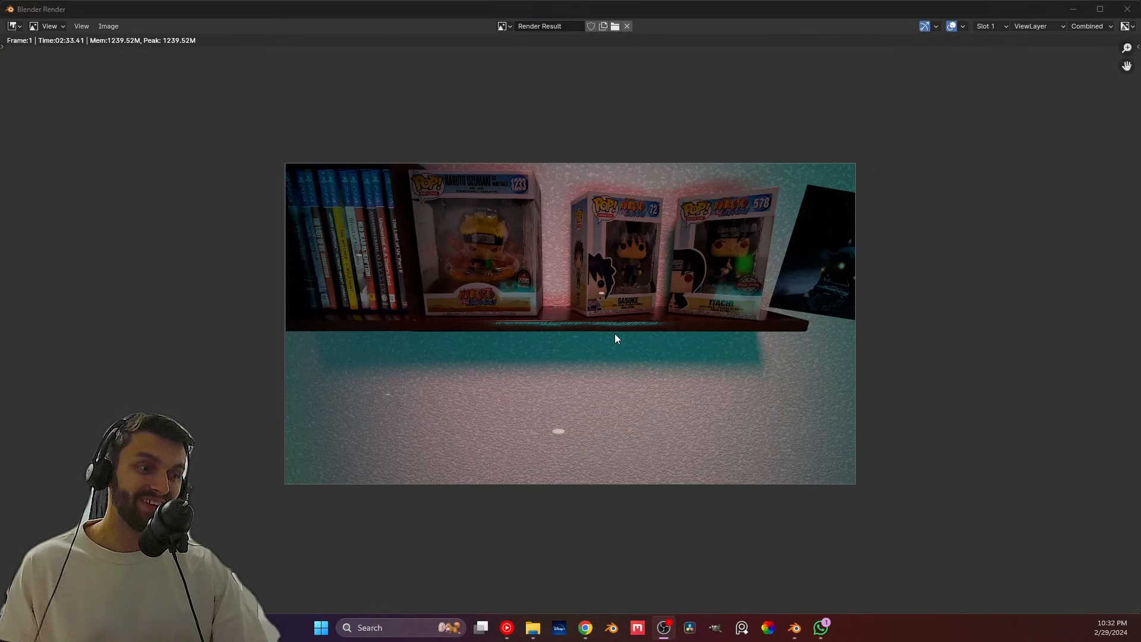
pyautogui.scroll(2, 614, 333)
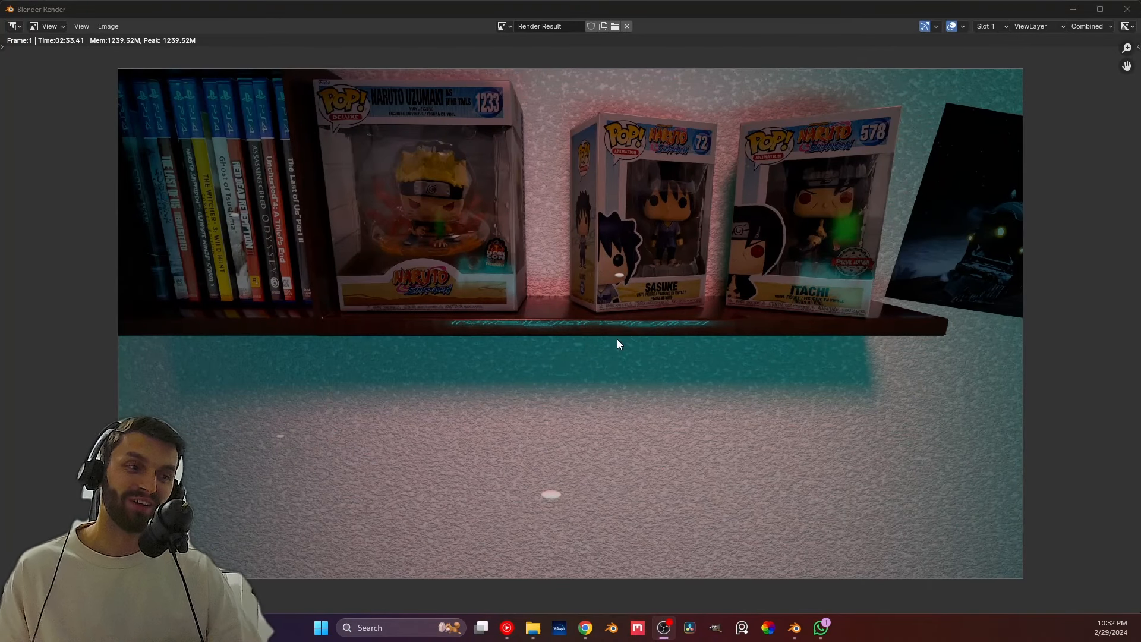
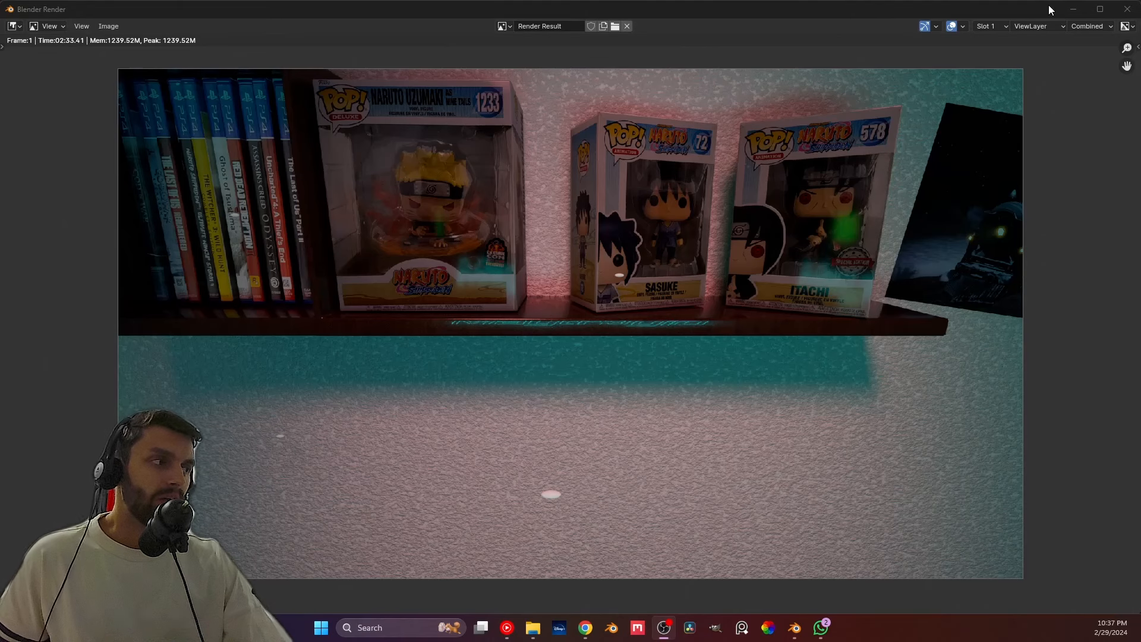
pyautogui.click(1073, 9)
# Step: Try moving the PS4 games plane about -0.53 m along Y out of the case, inspect its mesh in edit mode, and undo the move
pyautogui.moveTo(439, 230); pyautogui.dragTo(368, 170, button='middle')
pyautogui.click(344, 165)
pyautogui.press('g')
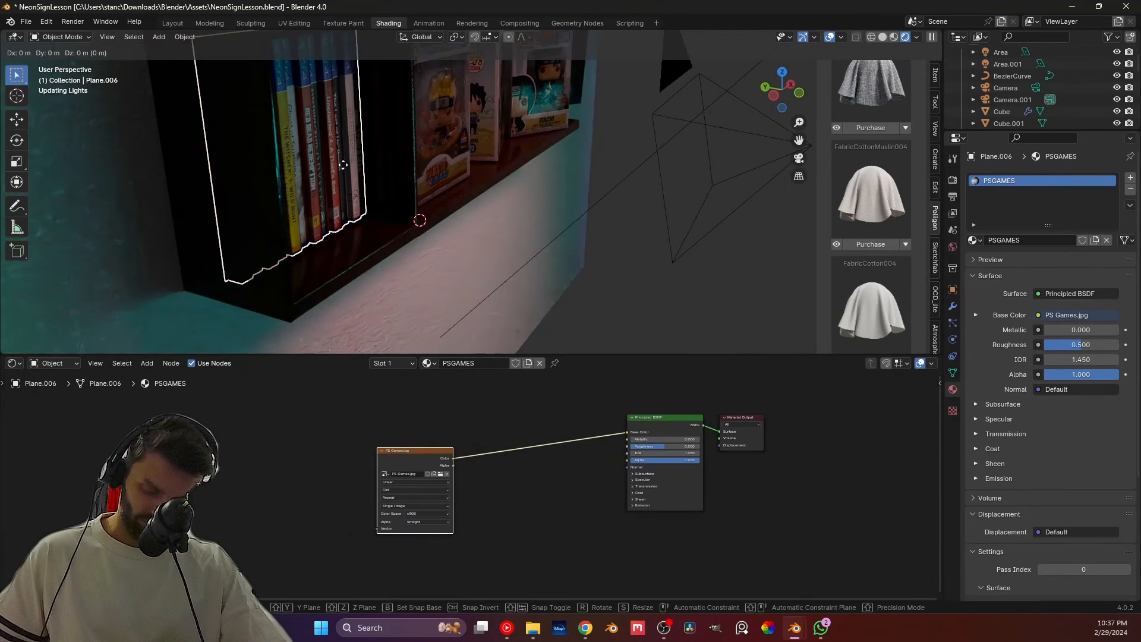
pyautogui.press('y')
pyautogui.click(471, 216)
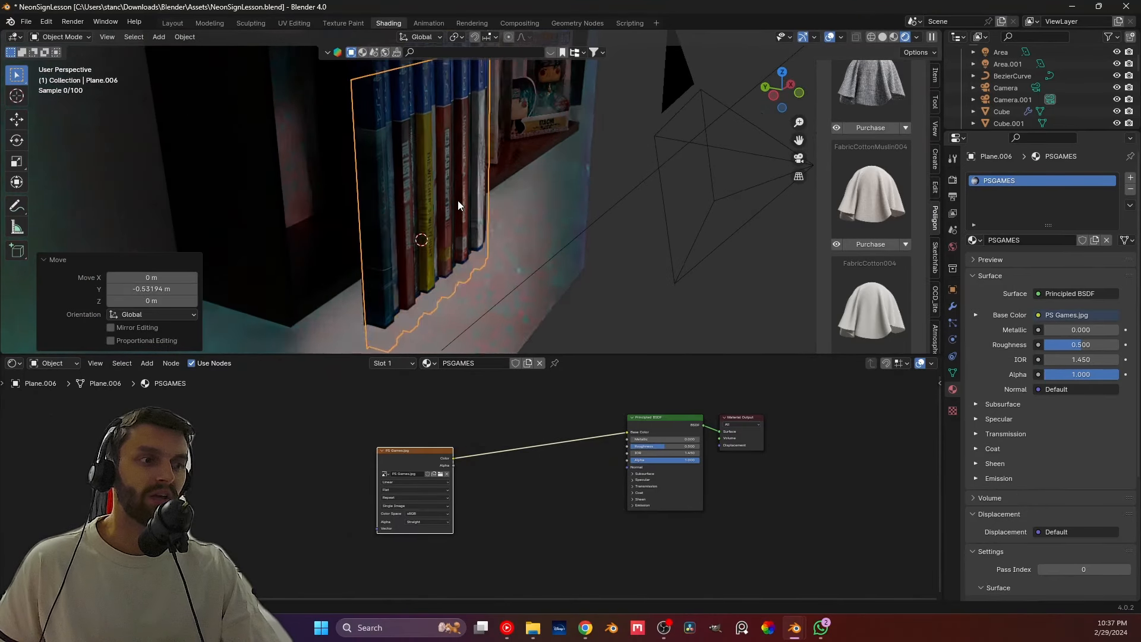
pyautogui.moveTo(456, 194); pyautogui.dragTo(344, 163, button='middle')
pyautogui.press('Tab')
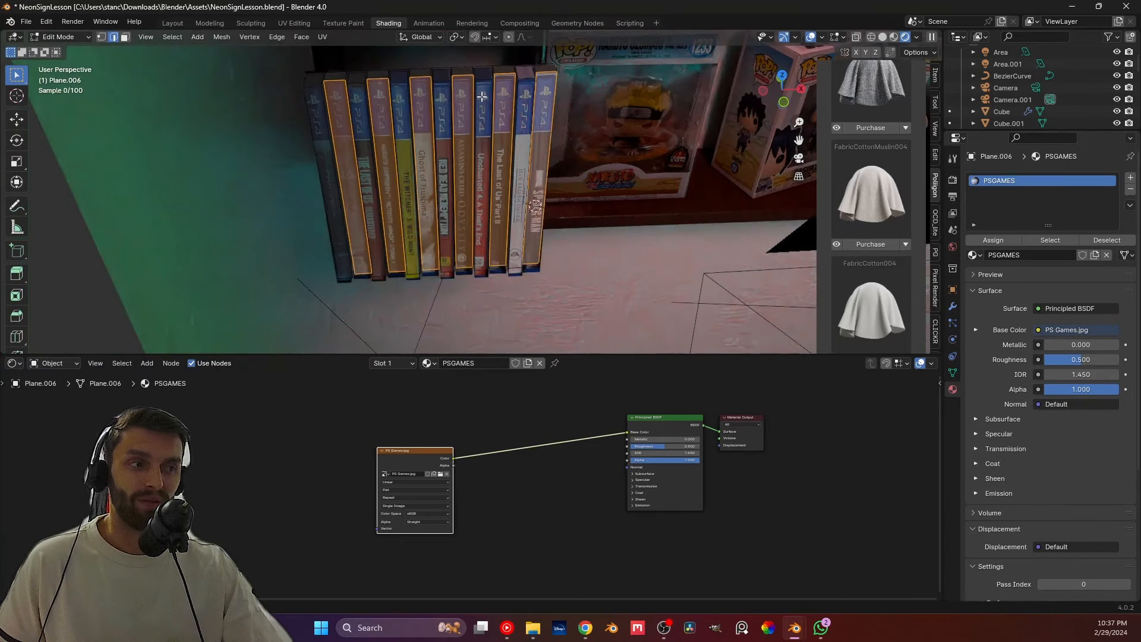
pyautogui.moveTo(481, 95); pyautogui.dragTo(473, 191, button='middle')
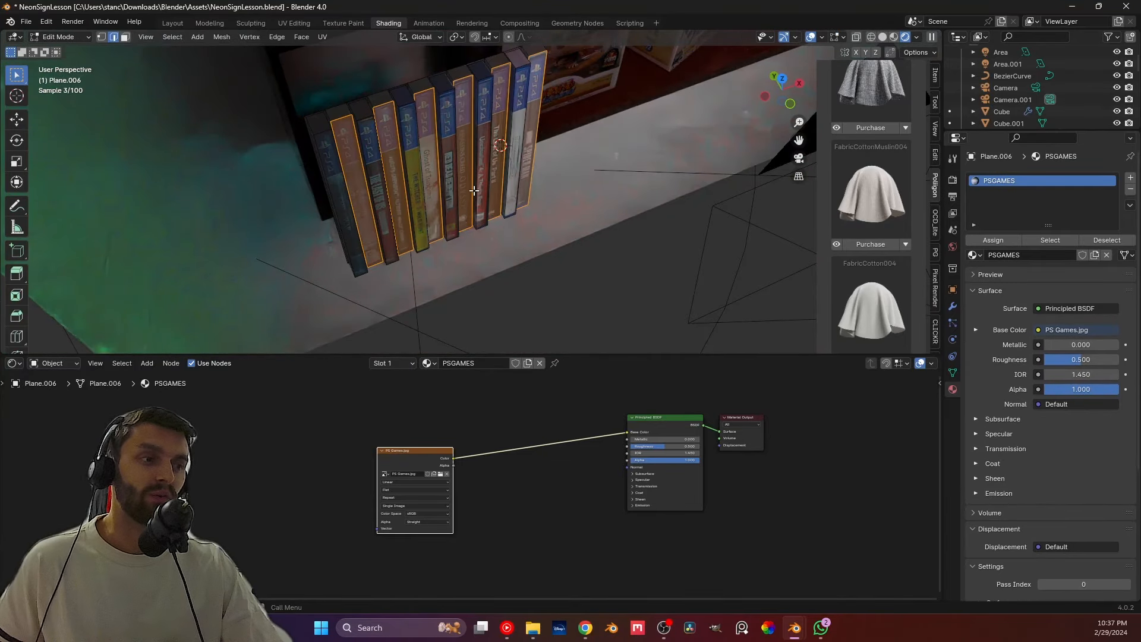
pyautogui.hotkey('ctrl', 'z')
pyautogui.hotkey('ctrl', 'z')
pyautogui.moveTo(484, 279); pyautogui.dragTo(442, 132, button='middle')
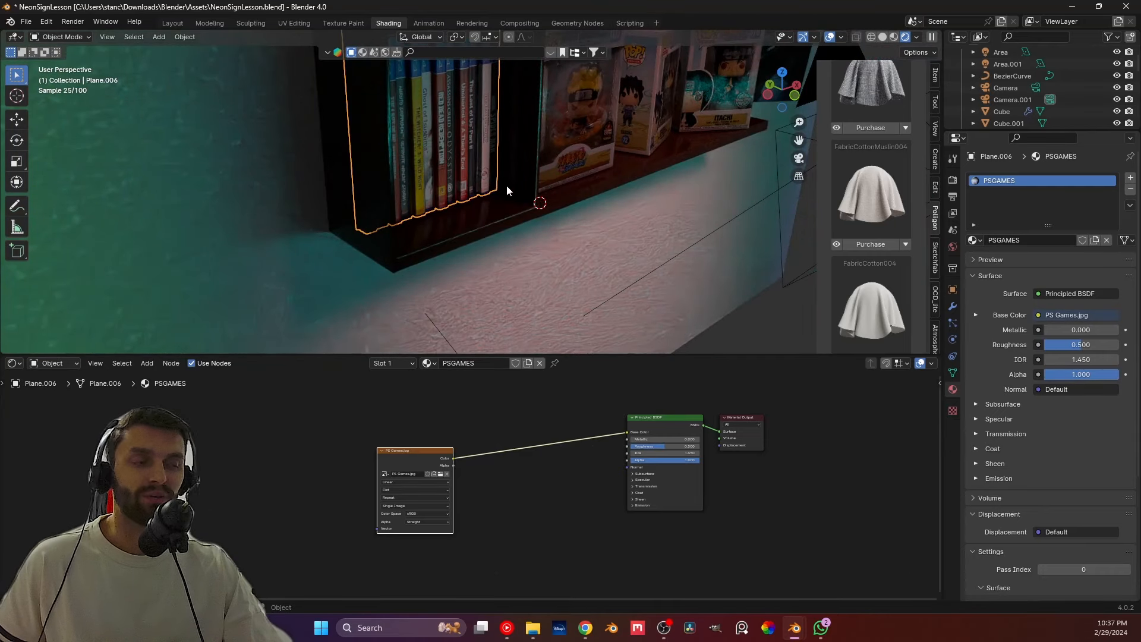
# Step: Select the wooden shelf case and examine the PS4 game spines inside it up close and from different sides
pyautogui.click(507, 213)
pyautogui.scroll(-4, 547, 180)
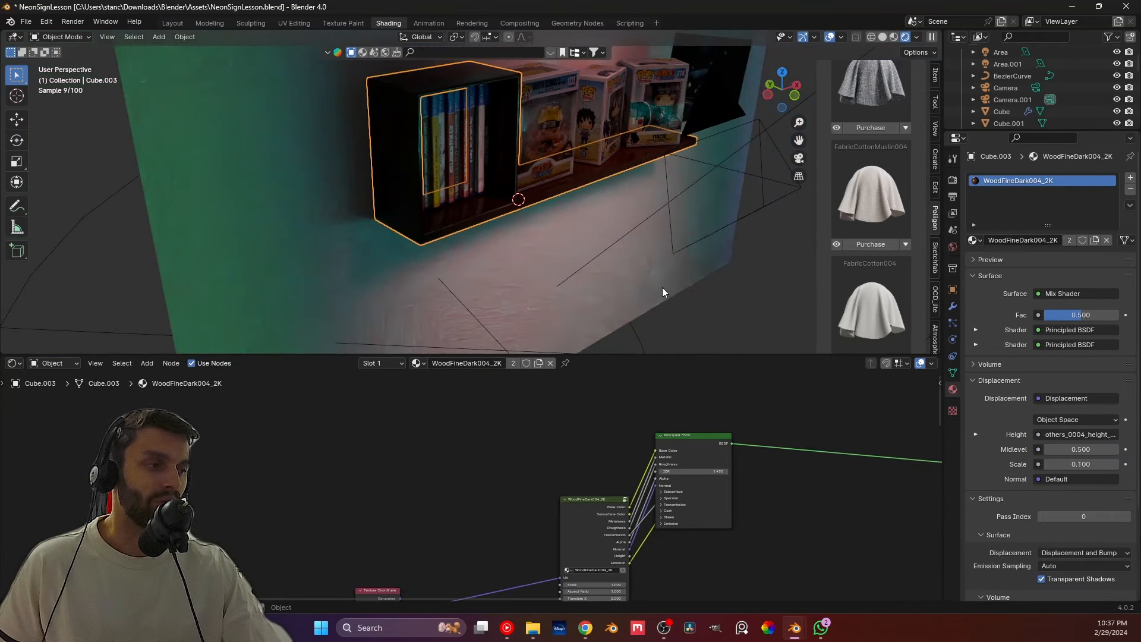
pyautogui.click(662, 287)
pyautogui.scroll(5, 397, 76)
pyautogui.keyDown('shift'); pyautogui.moveTo(444, 99); pyautogui.dragTo(469, 172, button='middle'); pyautogui.keyUp('shift')
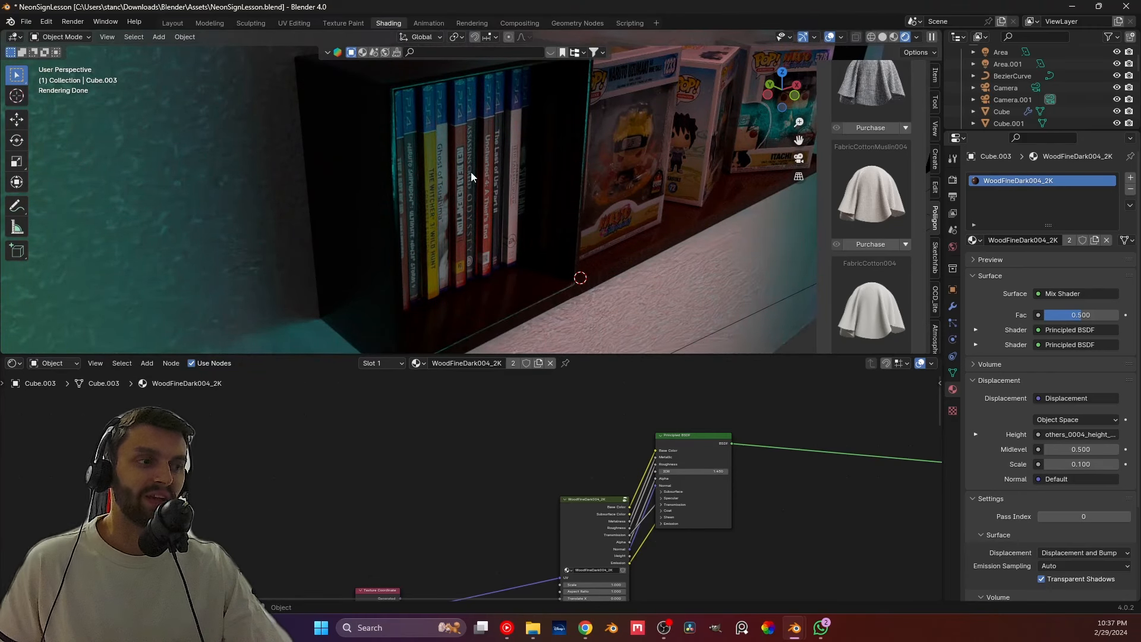
pyautogui.scroll(6, 458, 247)
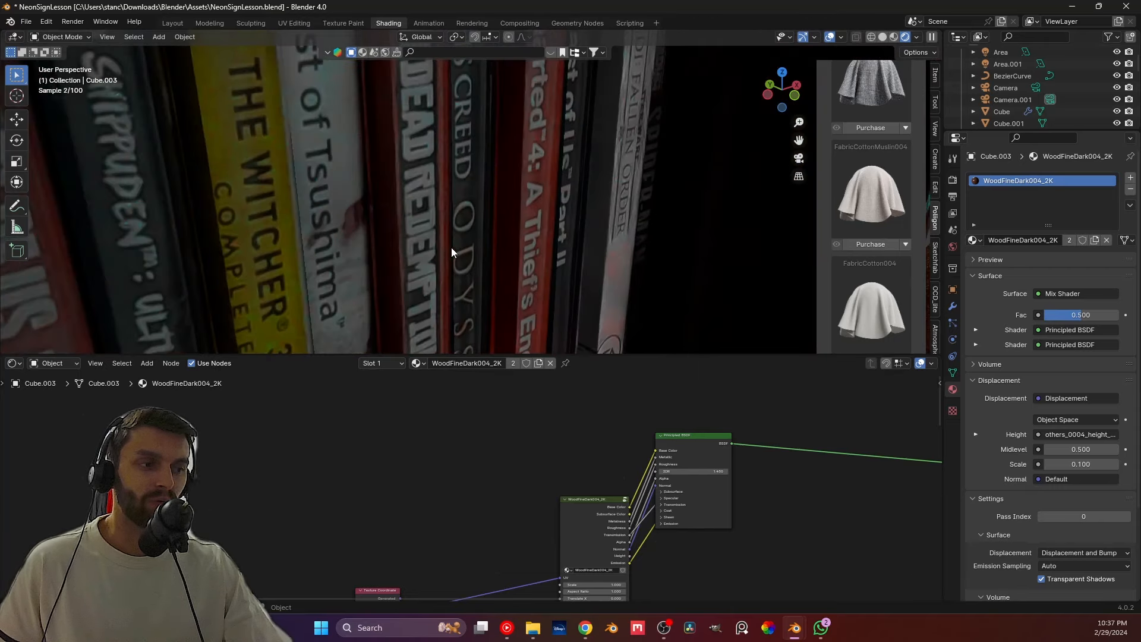
pyautogui.scroll(-1, 411, 227)
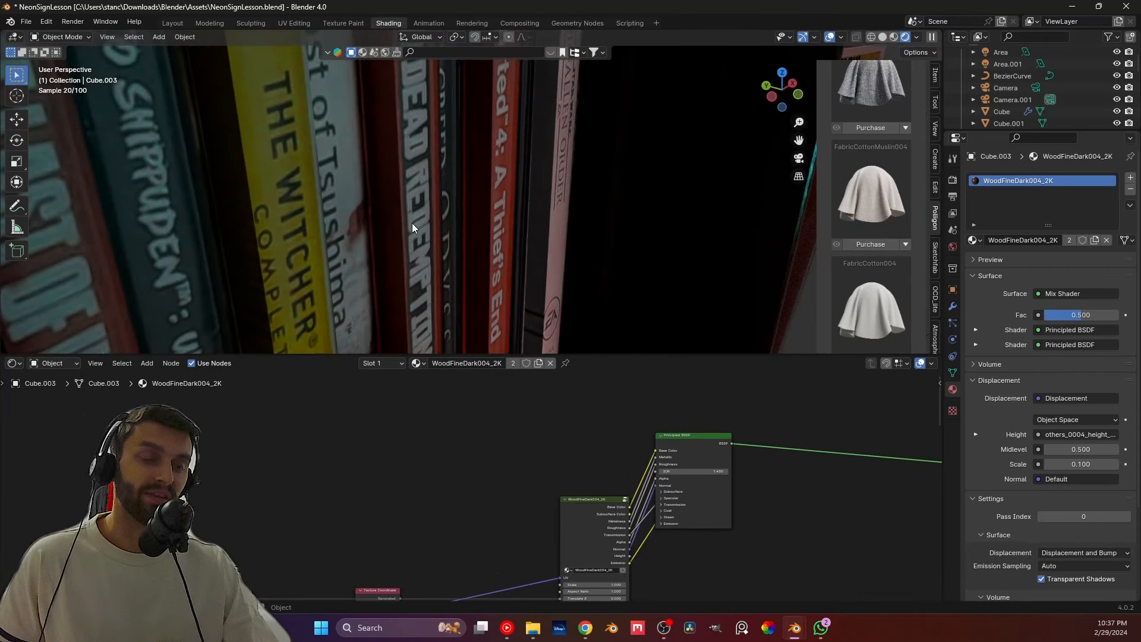
pyautogui.scroll(-8, 434, 221)
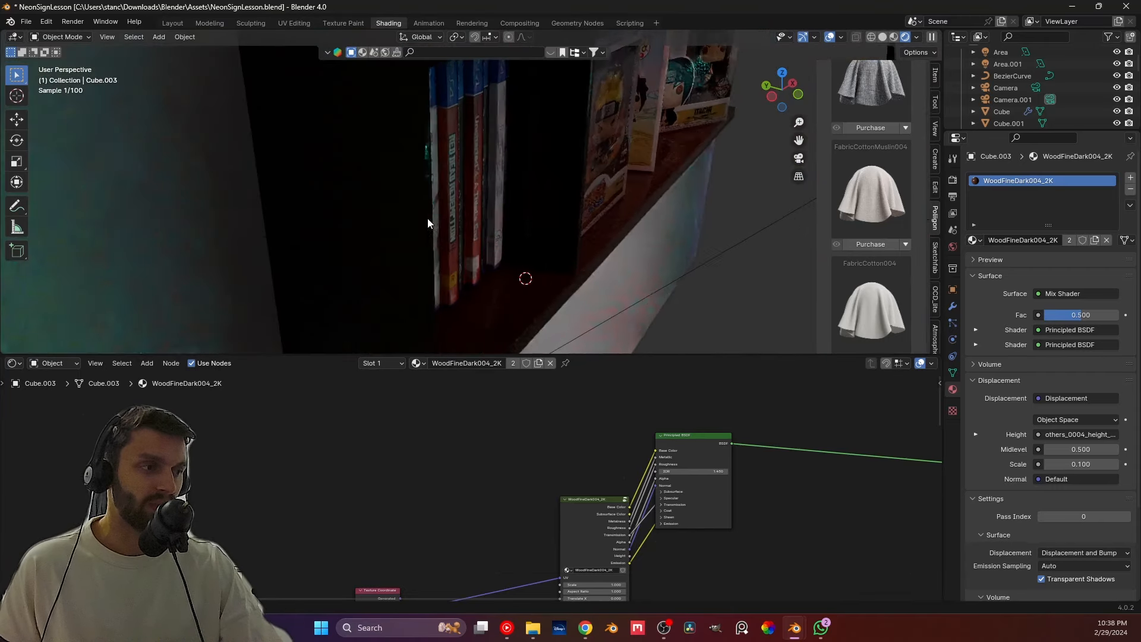
pyautogui.moveTo(474, 197); pyautogui.dragTo(437, 133, button='middle')
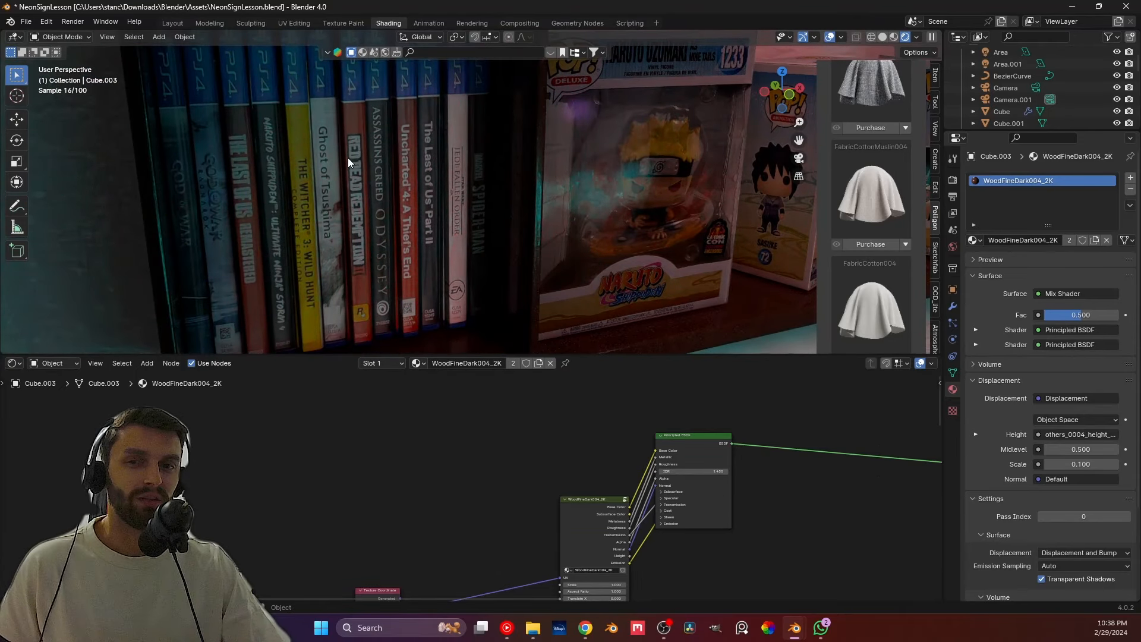
pyautogui.moveTo(366, 128); pyautogui.dragTo(377, 172, button='middle')
pyautogui.scroll(2, 376, 173)
# Step: Apply the scale of the PS4 games plane and add a Bevel modifier to it
pyautogui.moveTo(345, 123); pyautogui.dragTo(755, 299, button='middle')
pyautogui.click(345, 126)
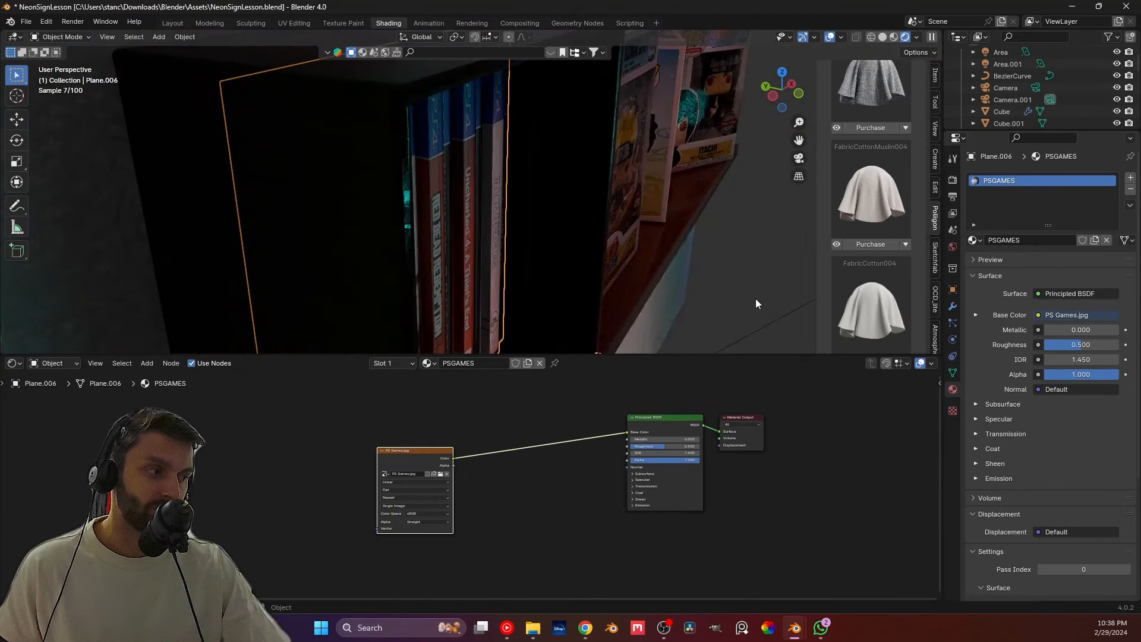
pyautogui.click(953, 306)
pyautogui.hotkey('ctrl', 'a')
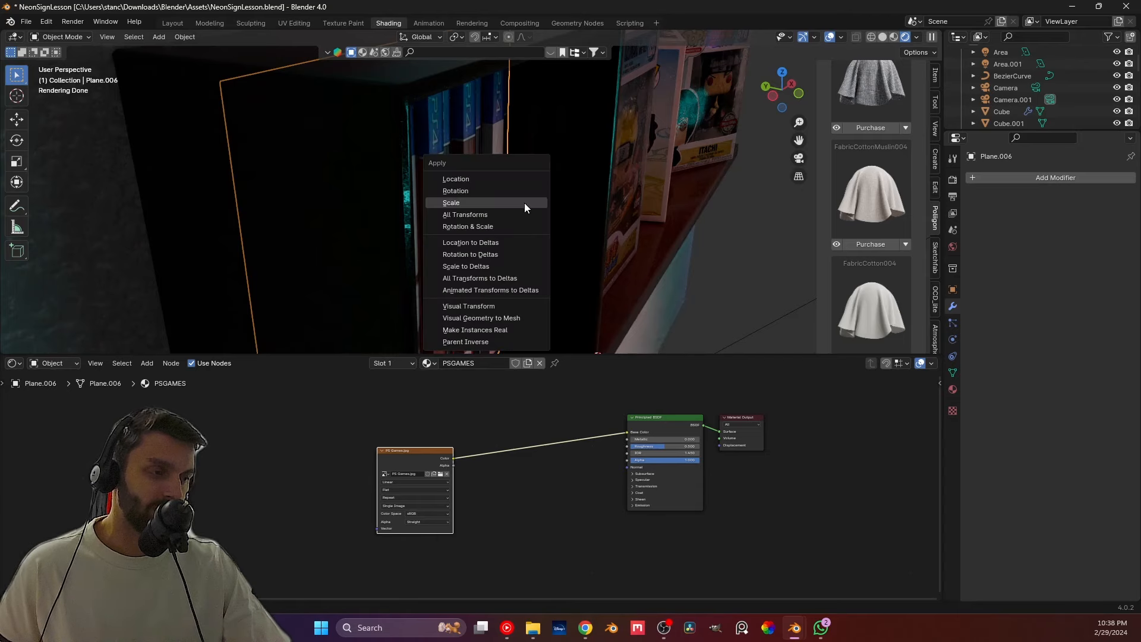
pyautogui.click(525, 202)
pyautogui.click(1003, 178)
pyautogui.moveTo(1004, 180)
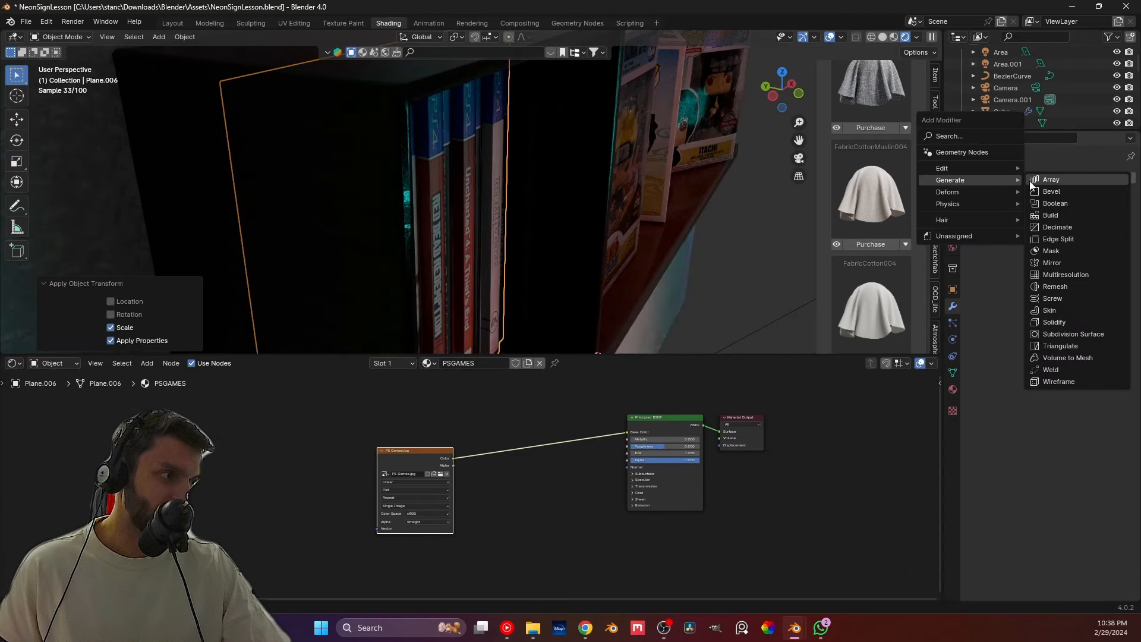
pyautogui.click(1040, 191)
# Step: Set the Bevel modifier's amount to 2 m on the PS4 games plane
pyautogui.moveTo(580, 205); pyautogui.dragTo(493, 195, button='middle')
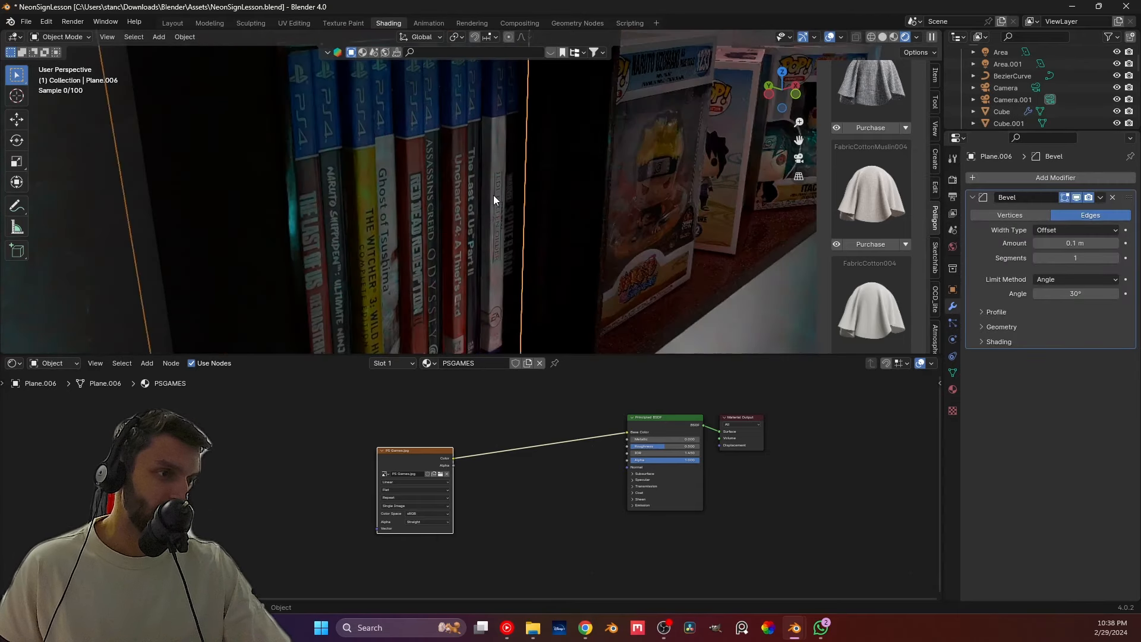
pyautogui.scroll(2, 493, 195)
pyautogui.moveTo(1080, 244); pyautogui.dragTo(1070, 243)
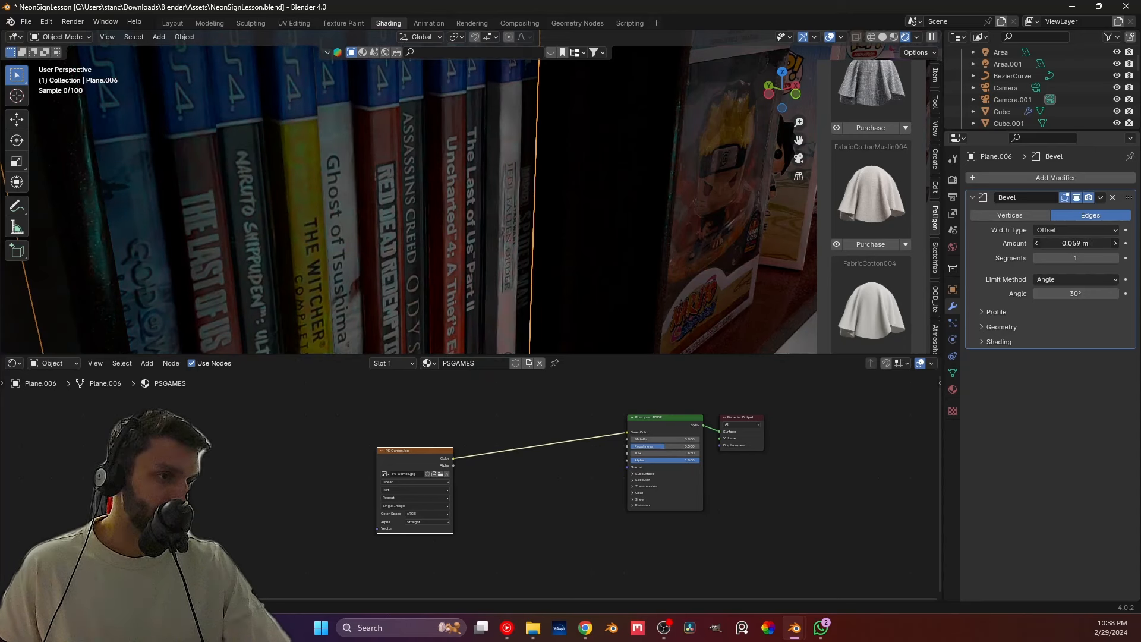
pyautogui.click(1087, 248)
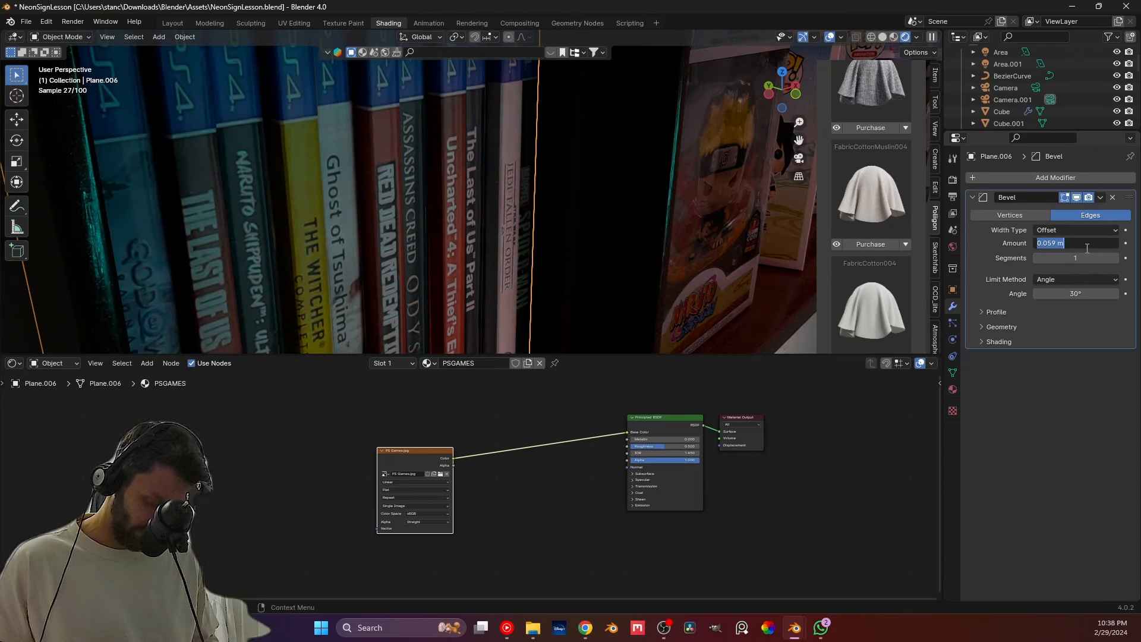
pyautogui.write('2')
pyautogui.press('Return')
# Step: Raise the Bevel modifier's segments to 4 and check the edges of the game spines up close
pyautogui.click(1087, 248)
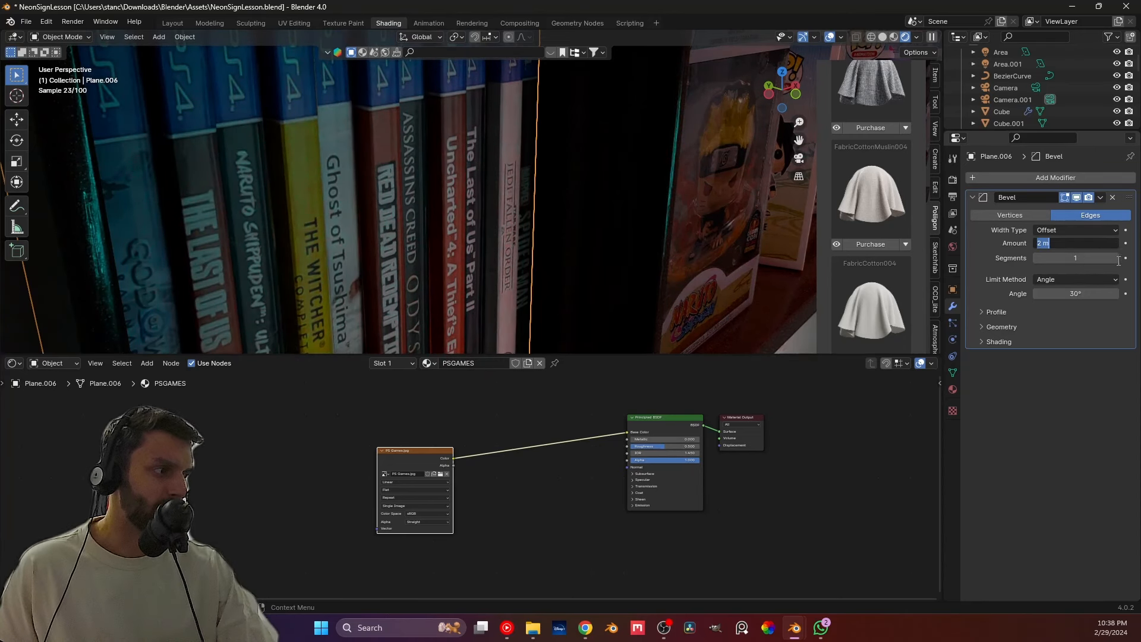
pyautogui.click(1118, 261)
pyautogui.click(1117, 261)
pyautogui.click(1117, 261)
pyautogui.click(1117, 261)
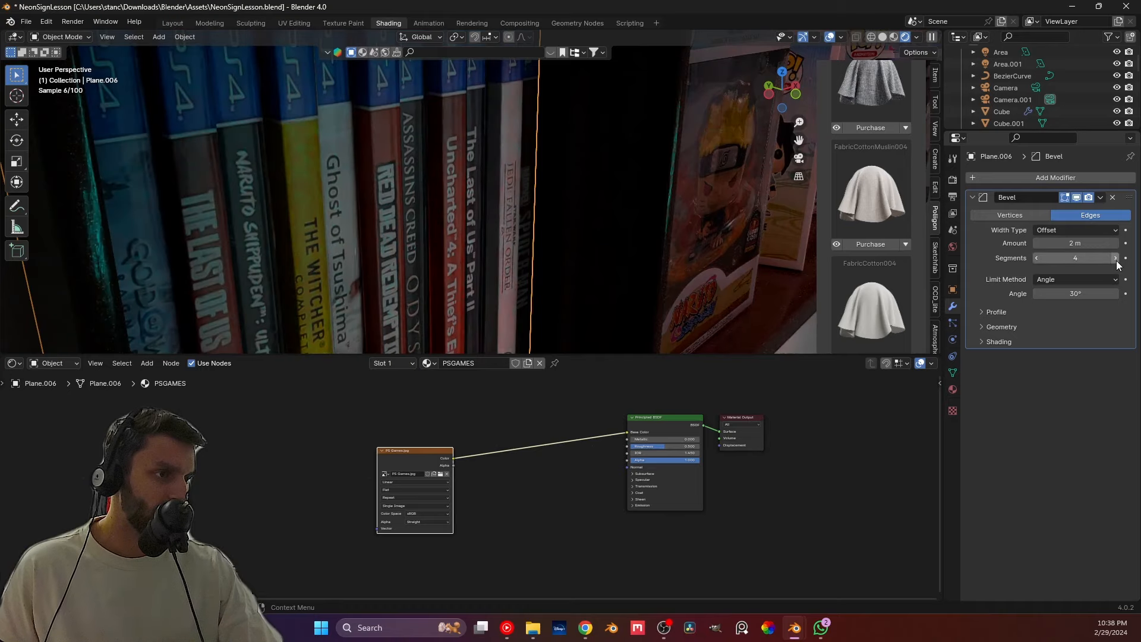
pyautogui.scroll(4, 351, 222)
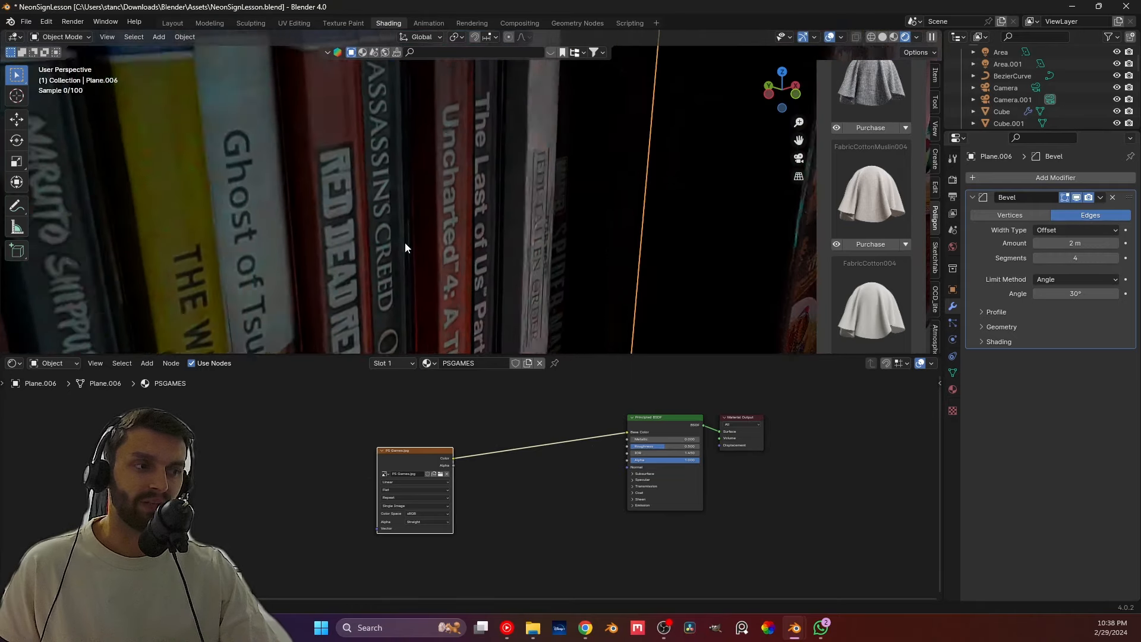
pyautogui.scroll(4, 406, 243)
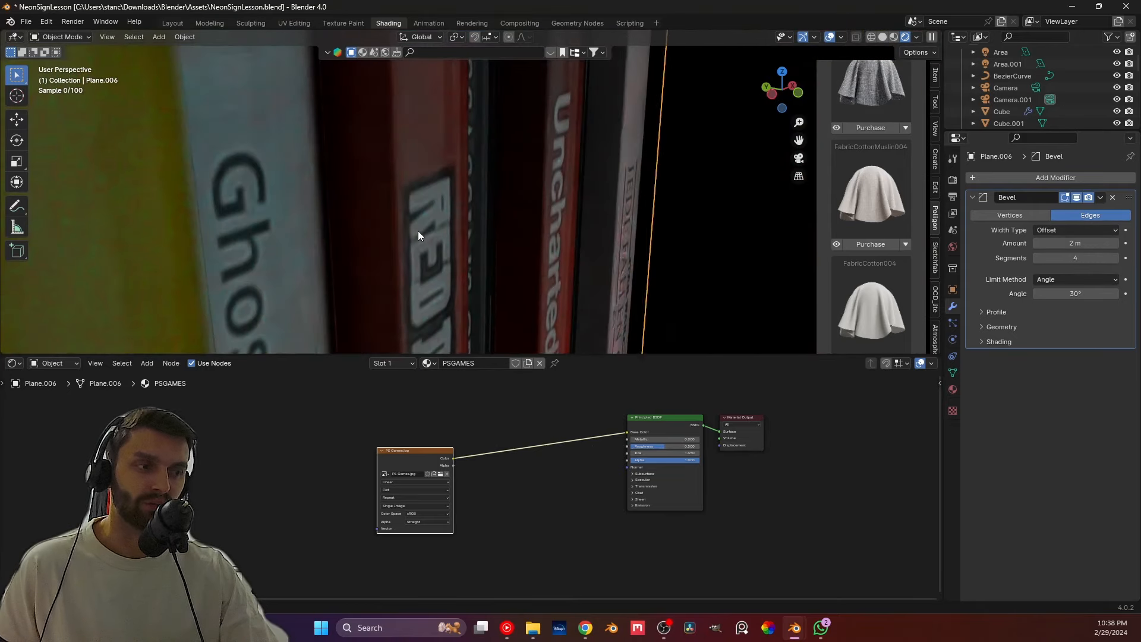
pyautogui.scroll(-8, 346, 216)
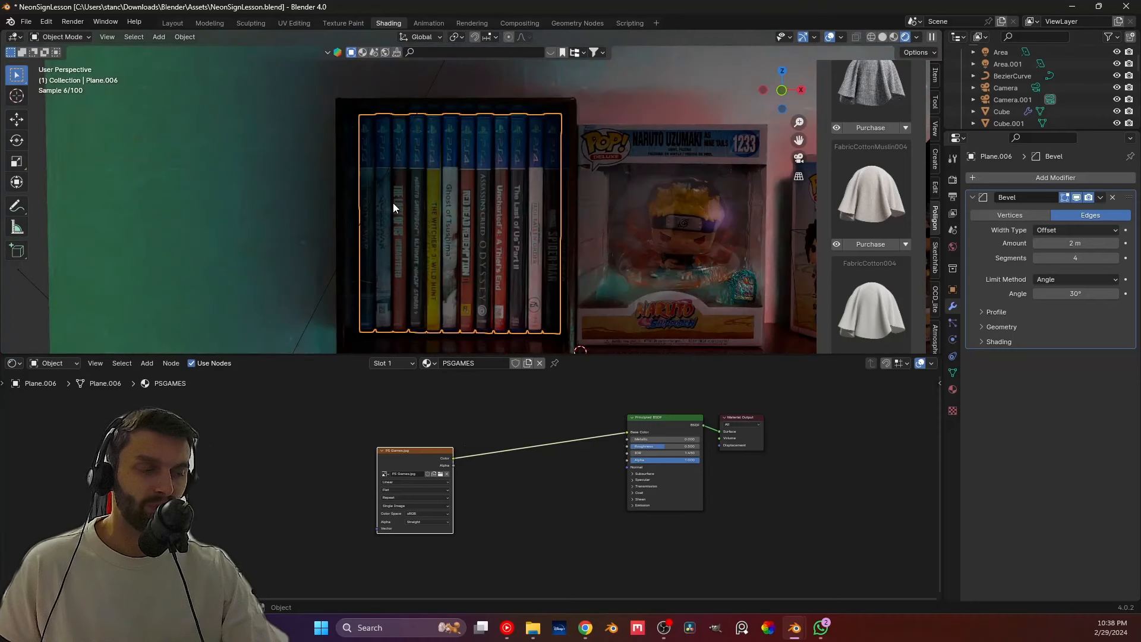
# Step: Return to the camera view, select the wall plane and review the shelf in the render result
pyautogui.press('KP_0')
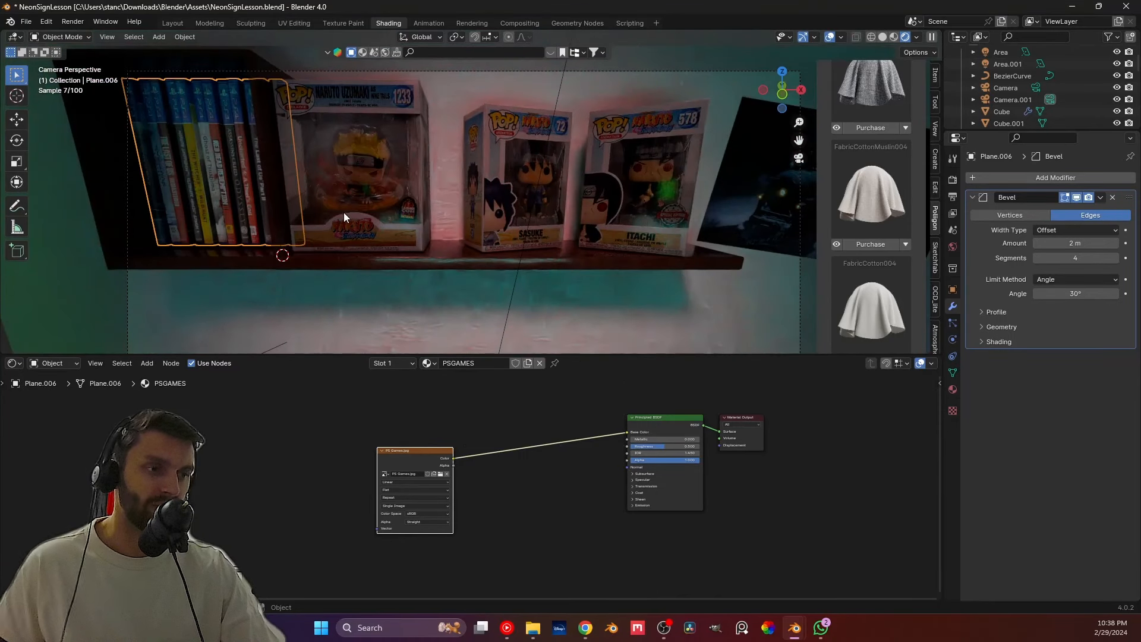
pyautogui.click(8, 350)
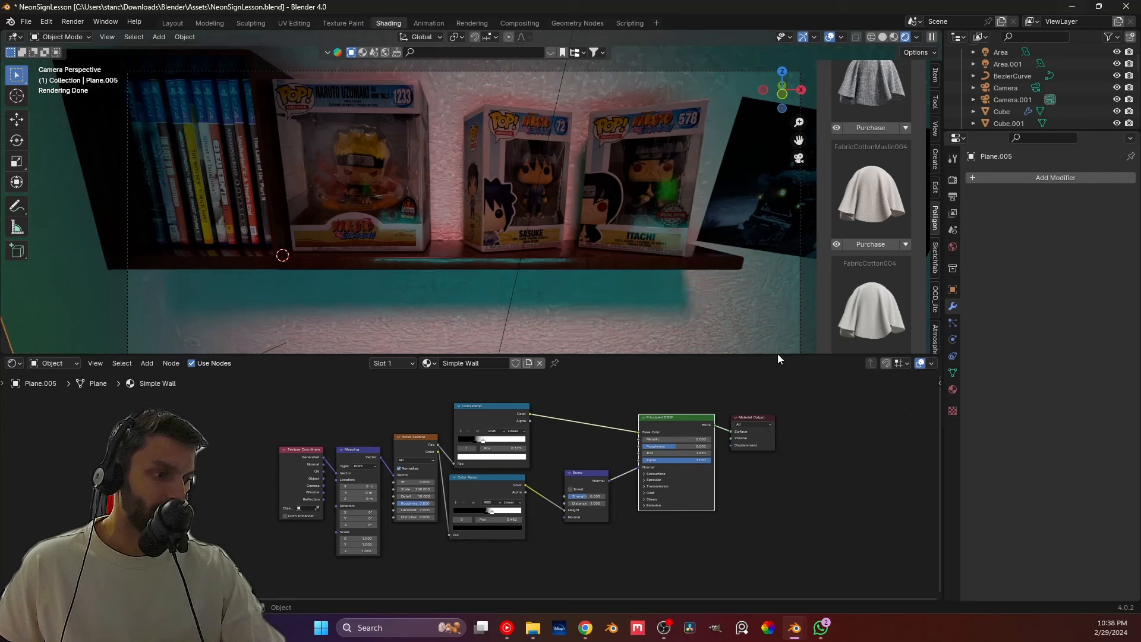
pyautogui.moveTo(795, 627)
pyautogui.click(849, 581)
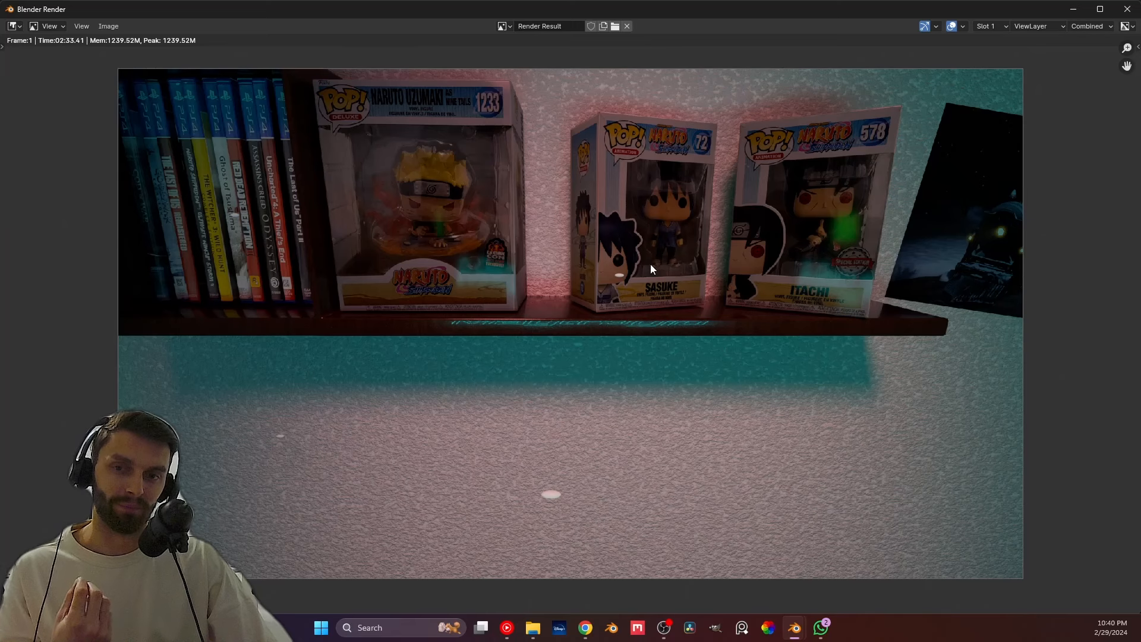
pyautogui.click(1127, 9)
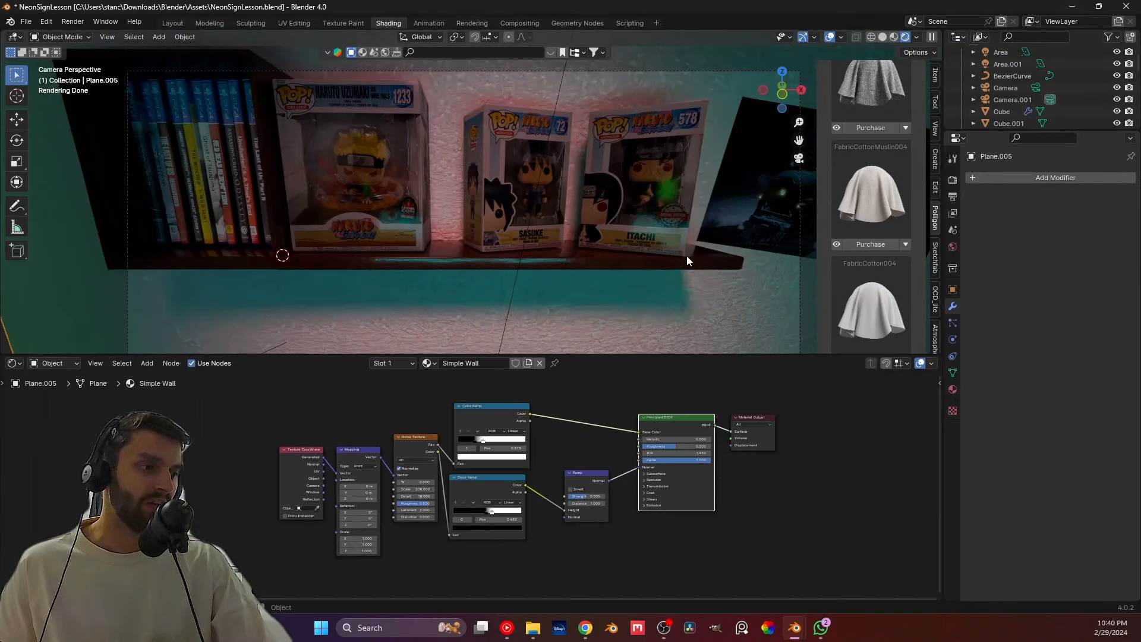
# Step: Try rotating the Sasuke box by -16.9° about the global Z axis and undo the rotation
pyautogui.click(540, 187)
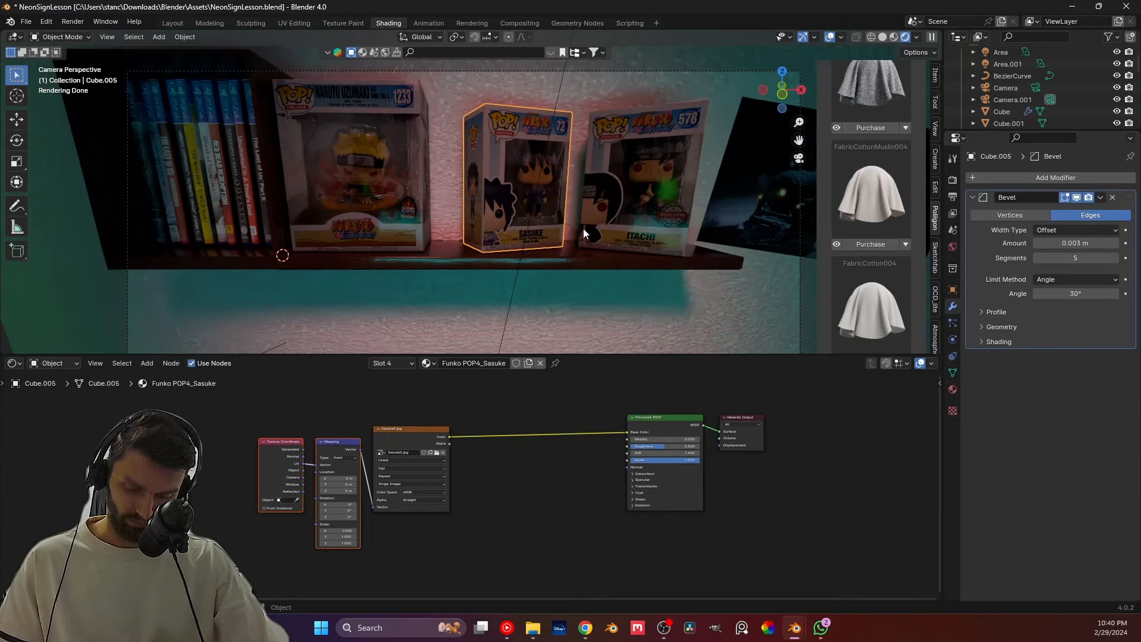
pyautogui.press('r')
pyautogui.press('z')
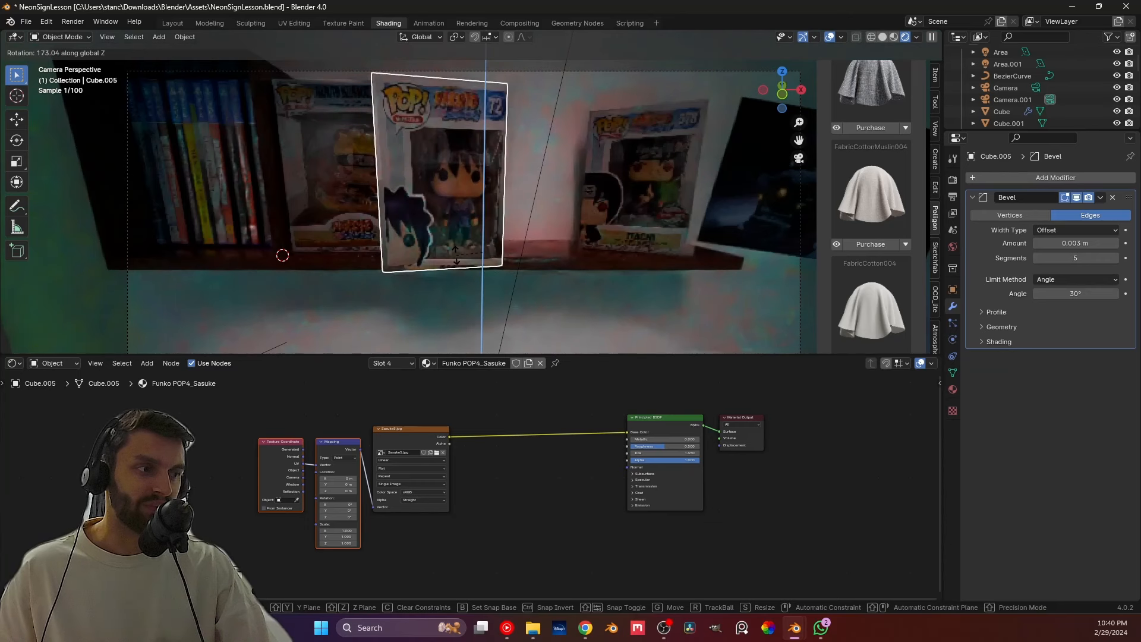
pyautogui.rightClick(514, 259)
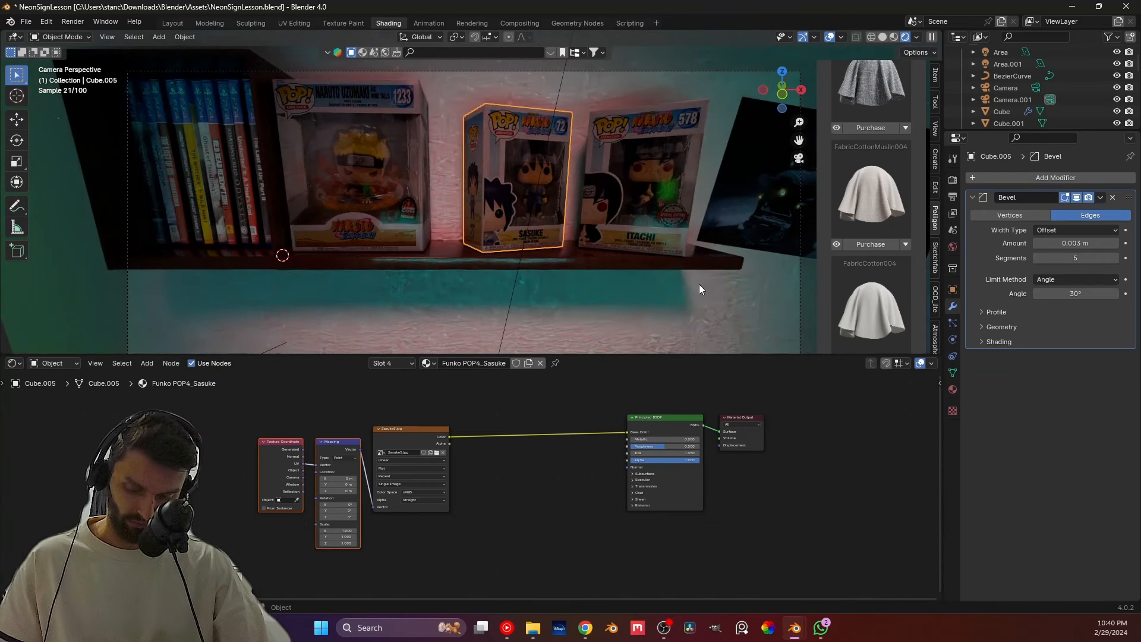
pyautogui.press('r')
pyautogui.press('z')
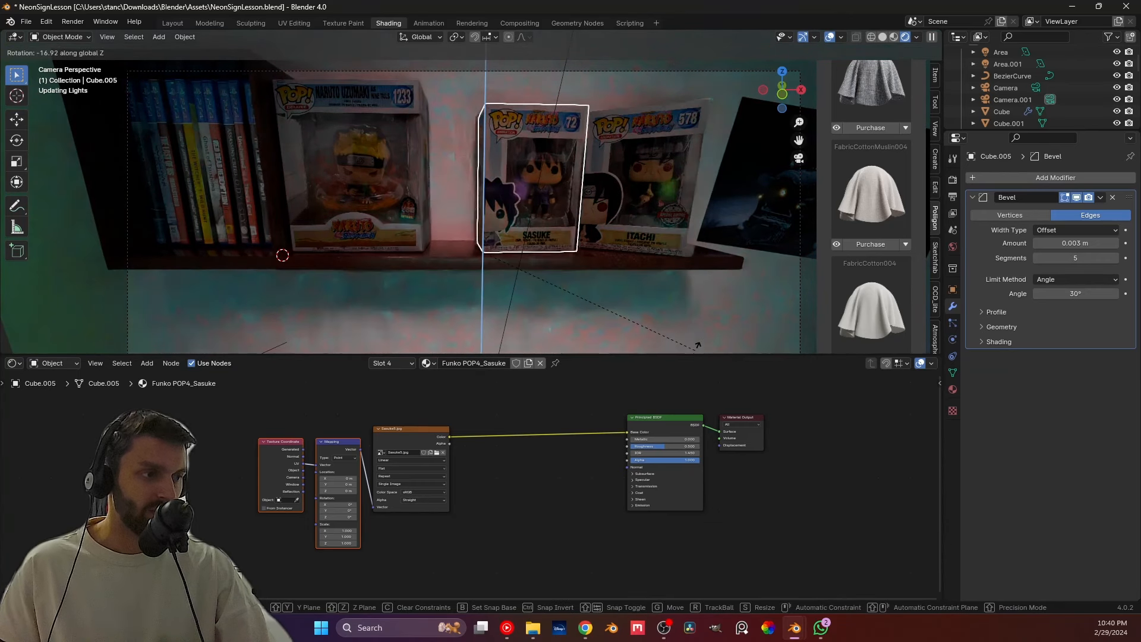
pyautogui.click(694, 350)
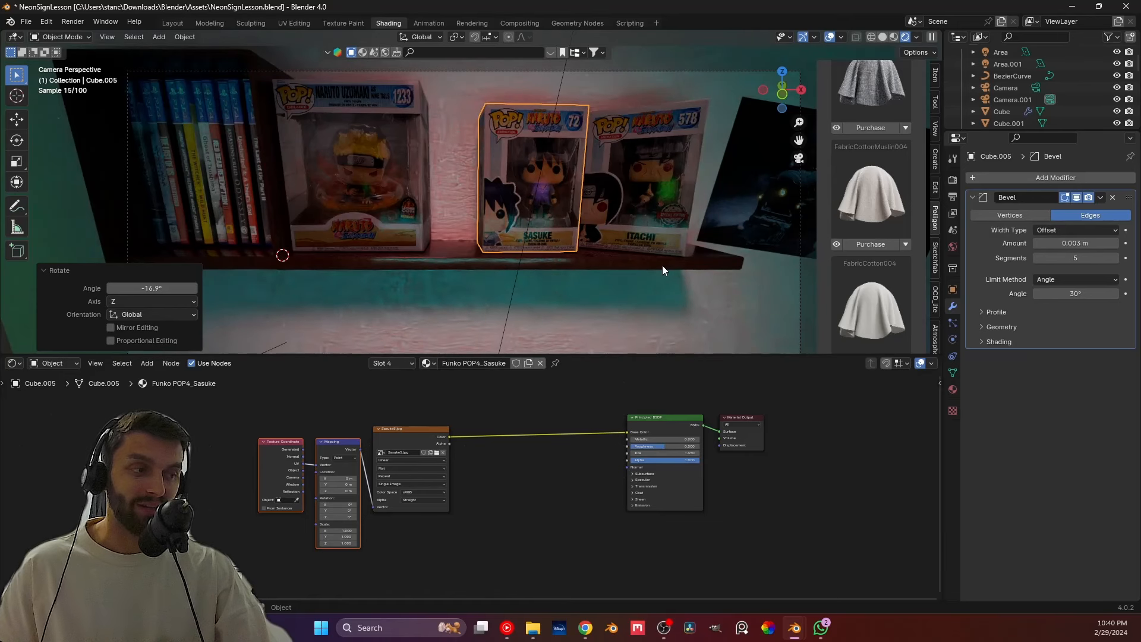
pyautogui.scroll(3, 618, 268)
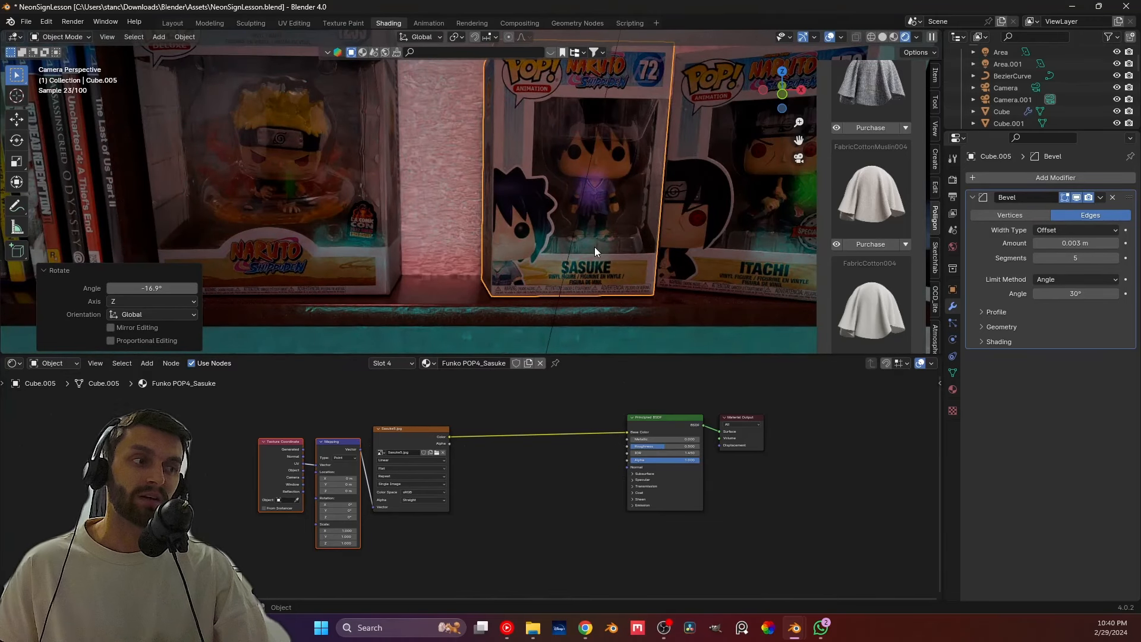
pyautogui.hotkey('ctrl', 'z')
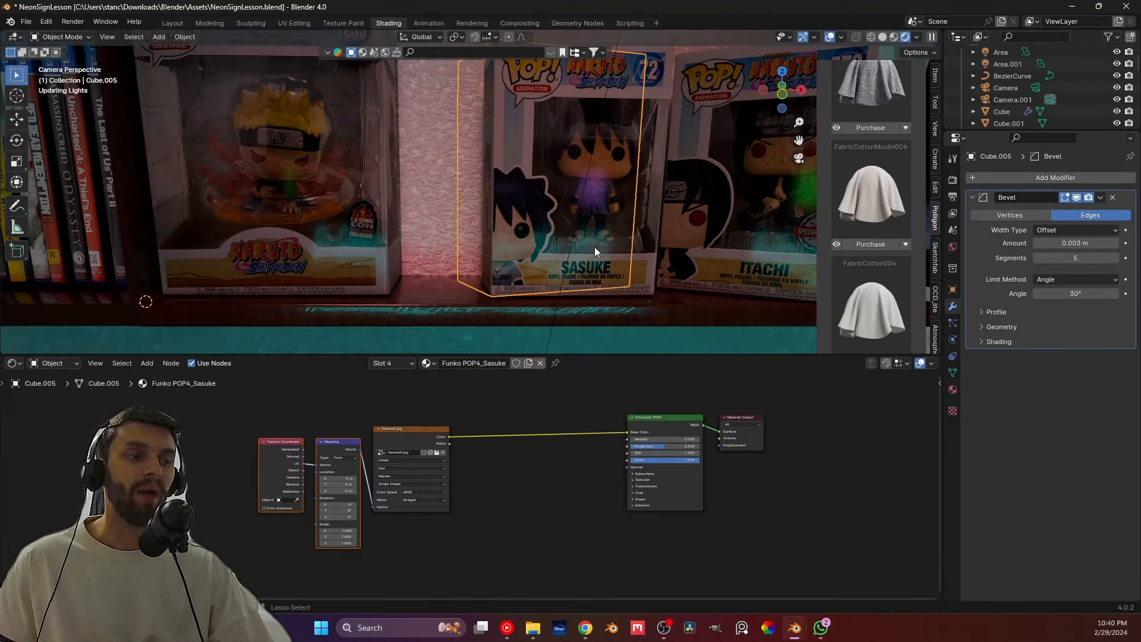
# Step: Deselect the Sasuke box and examine the three Funko Pop boxes through the camera, both up close and from farther out
pyautogui.scroll(-4, 594, 248)
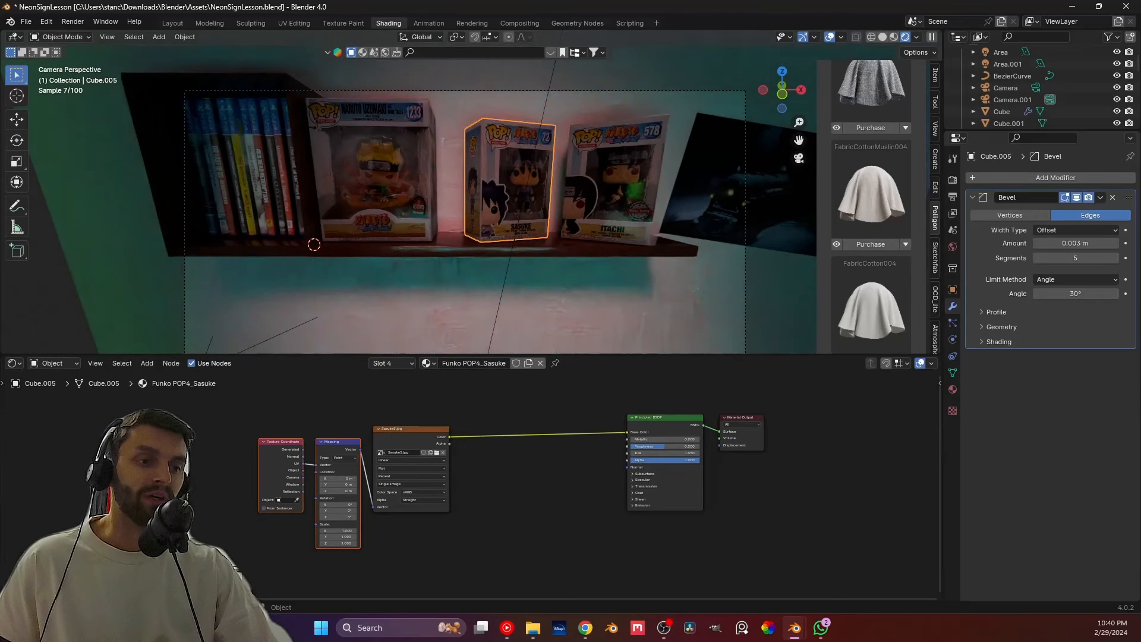
pyautogui.click(44, 294)
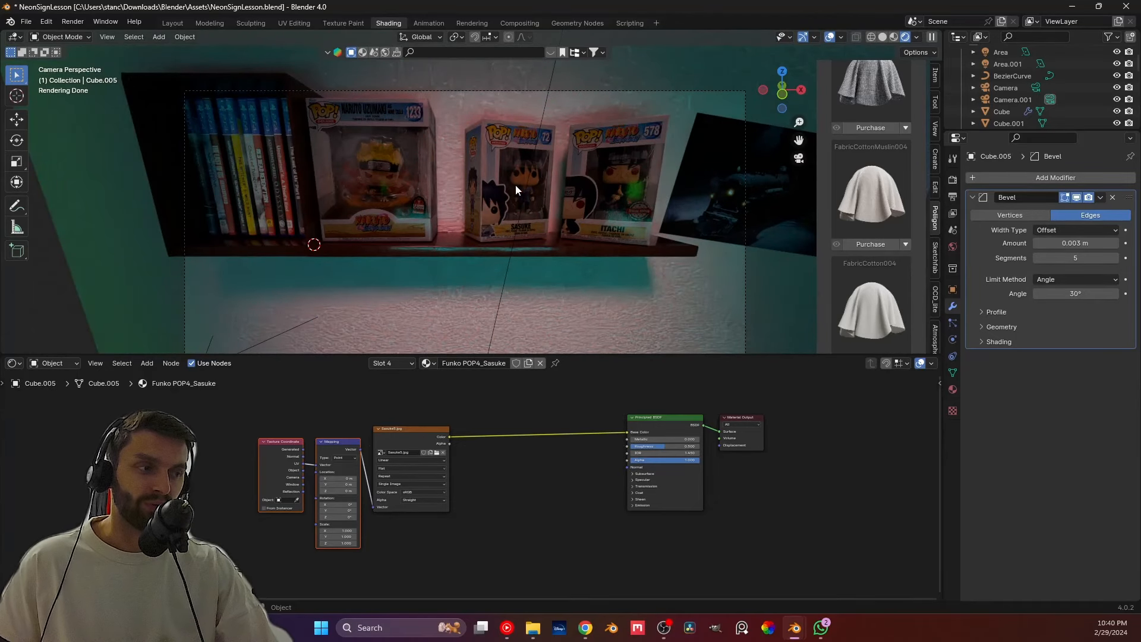
pyautogui.scroll(4, 469, 253)
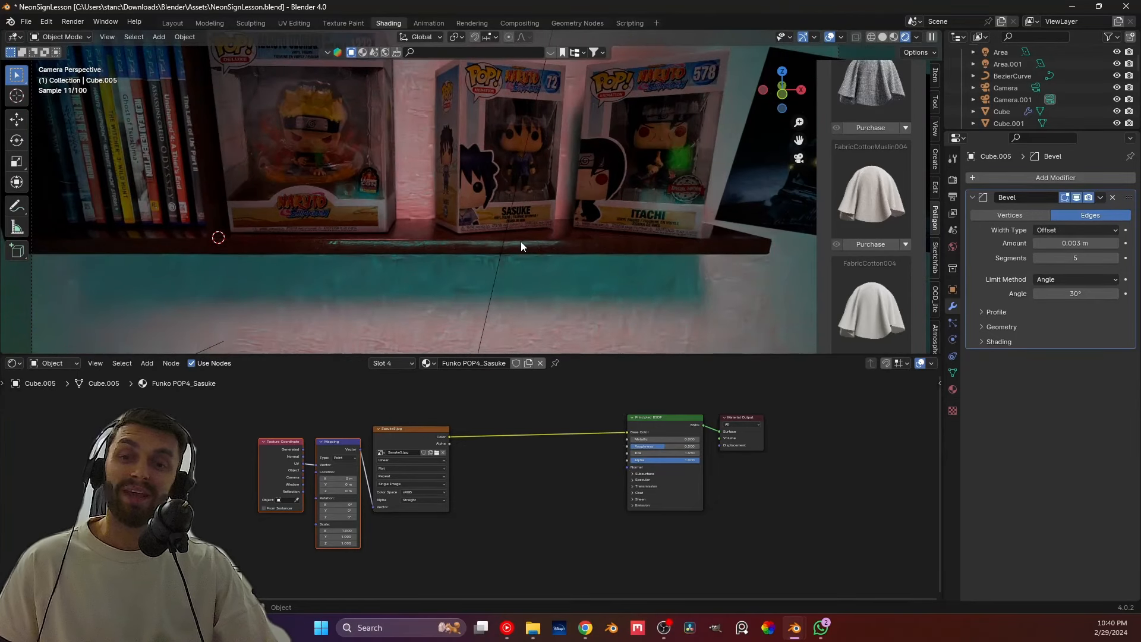
pyautogui.scroll(3, 521, 244)
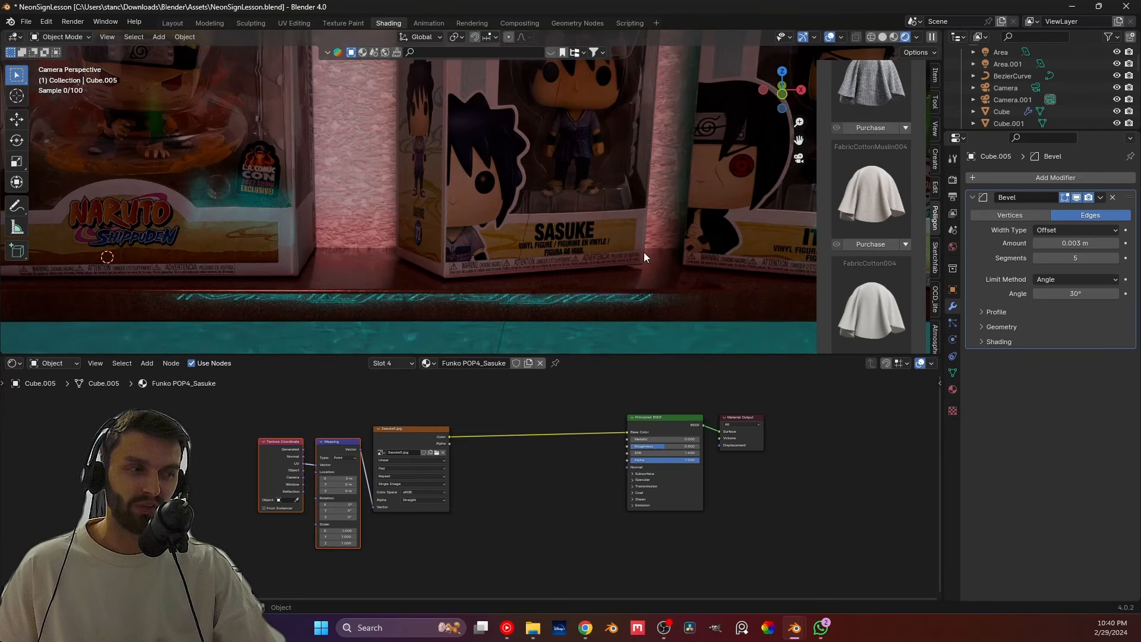
pyautogui.scroll(-5, 644, 252)
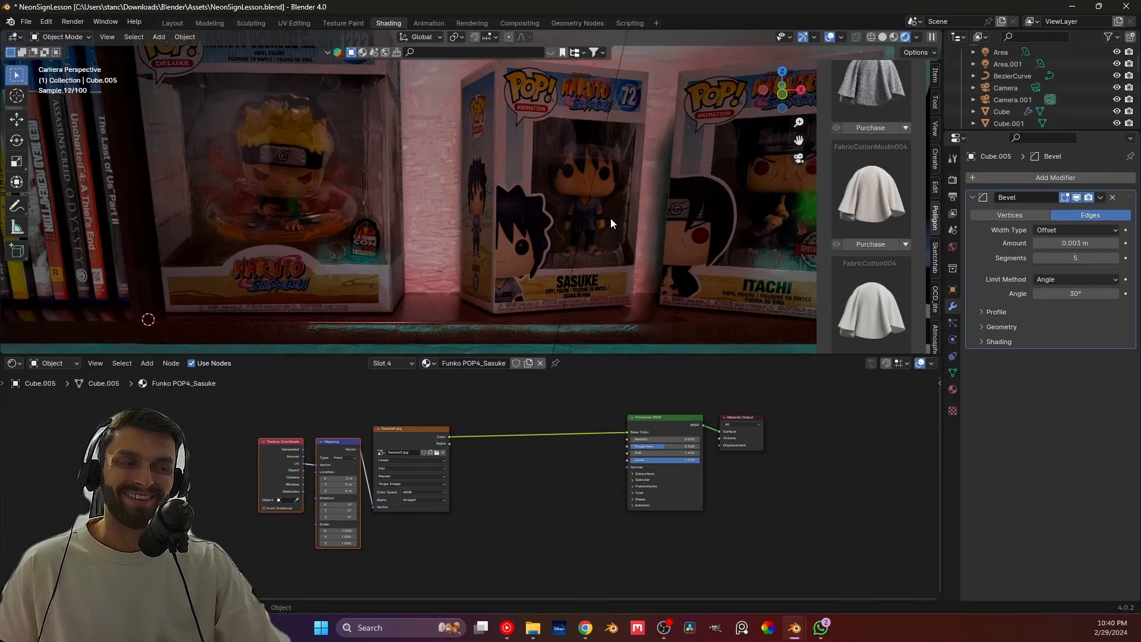
pyautogui.scroll(1, 611, 223)
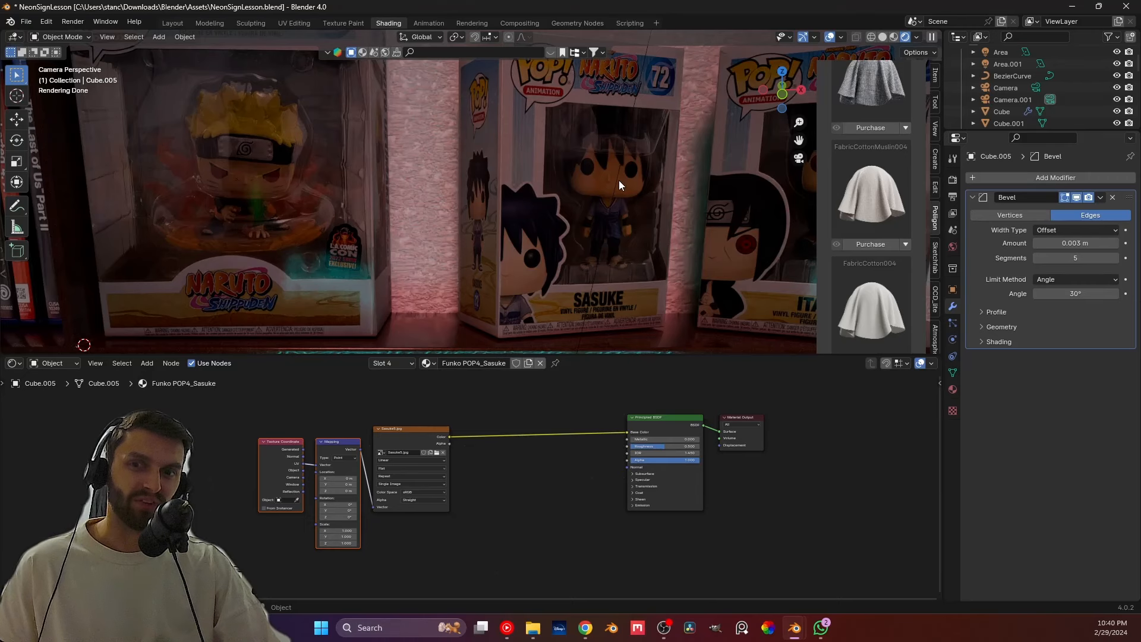
pyautogui.scroll(-1, 619, 180)
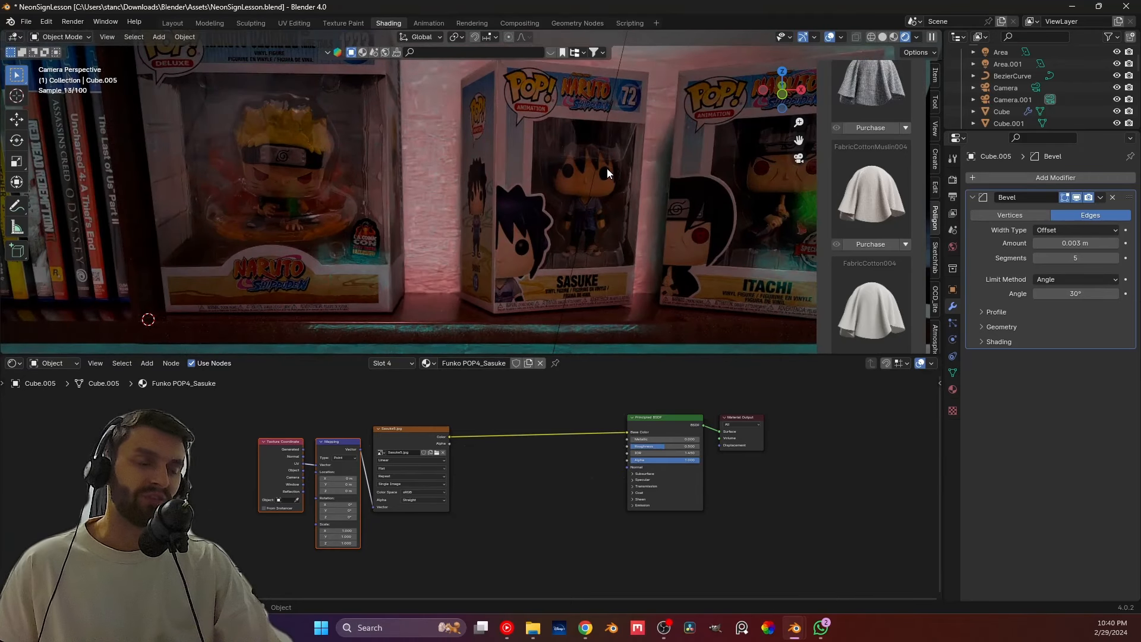
# Step: Reopen the render result and inspect the Funko Pop boxes in it up close
pyautogui.moveTo(794, 628)
pyautogui.click(862, 559)
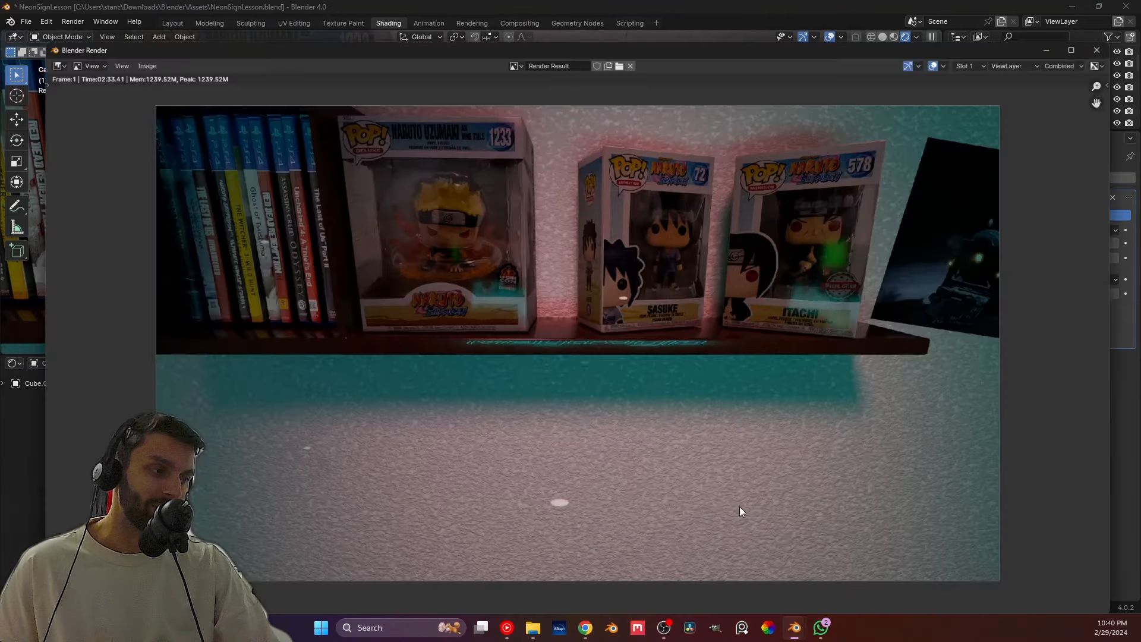
pyautogui.scroll(1, 564, 217)
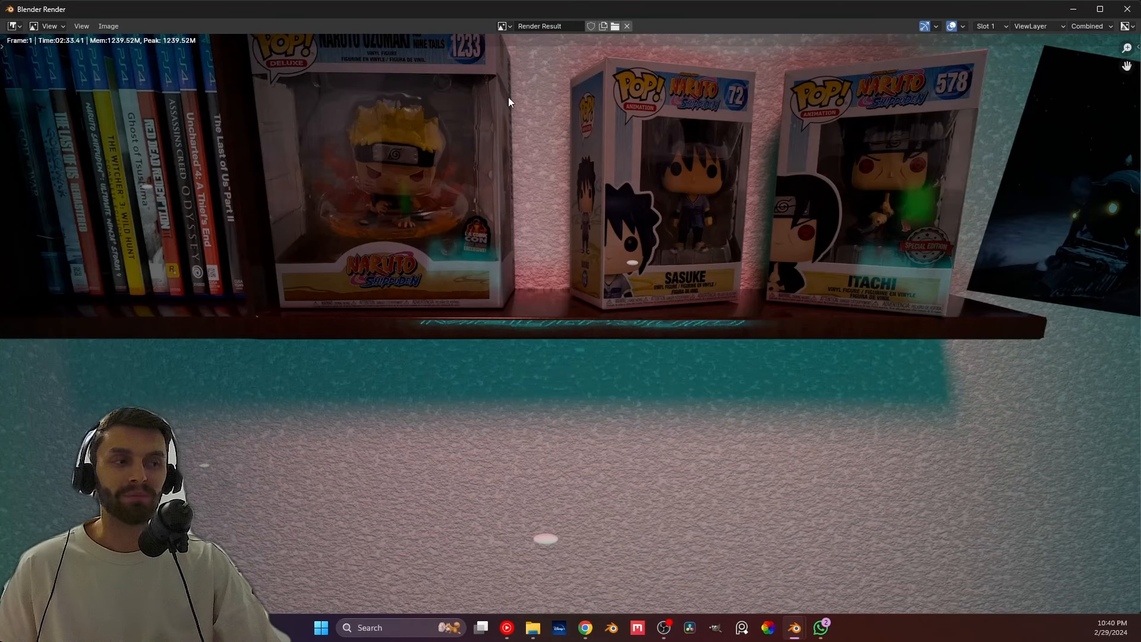
pyautogui.moveTo(536, 212); pyautogui.dragTo(458, 214, button='middle')
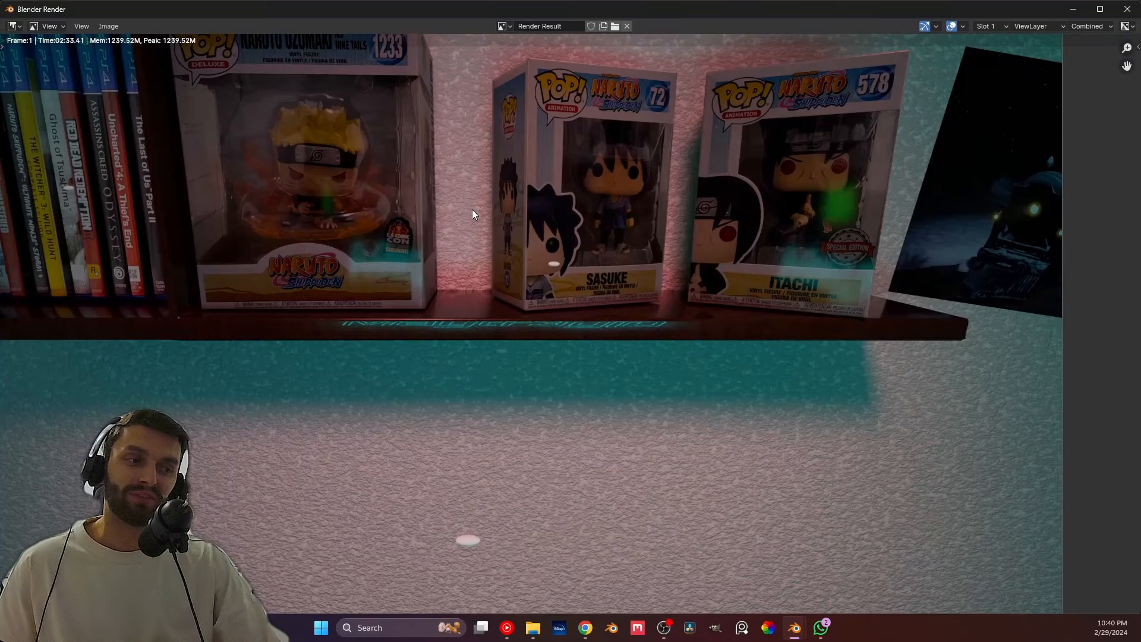
pyautogui.click(1073, 9)
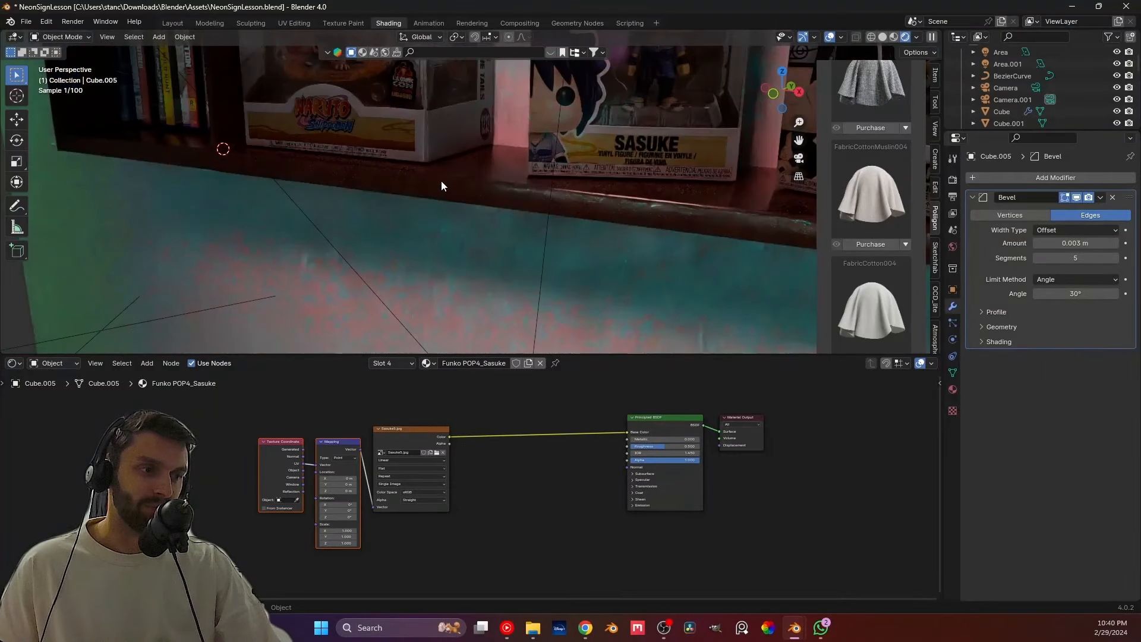
# Step: Examine the front and side faces of the Itachi, Sasuke and Naruto boxes from several angles around the shelf
pyautogui.scroll(-2, 441, 181)
pyautogui.moveTo(462, 254); pyautogui.dragTo(422, 145, button='middle')
pyautogui.moveTo(485, 210)
pyautogui.keyDown('shift'); pyautogui.mouseDown(button='middle')
pyautogui.moveTo(522, 312)
pyautogui.moveTo(521, 276)
pyautogui.moveTo(497, 231)
pyautogui.moveTo(501, 194)
pyautogui.mouseUp(button='middle'); pyautogui.keyUp('shift')
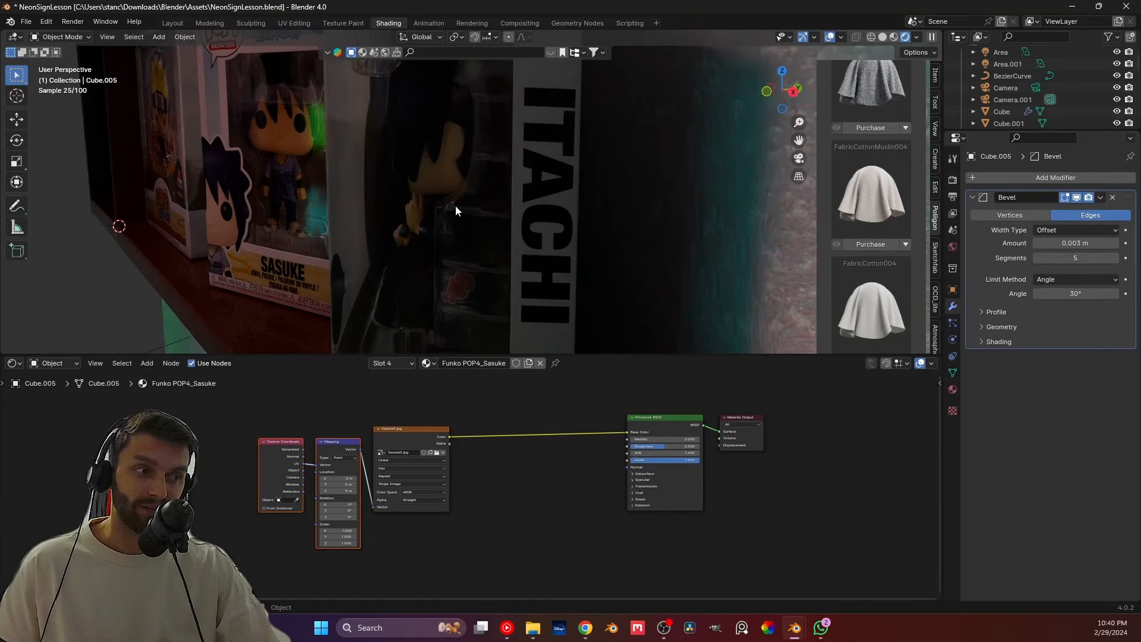
pyautogui.scroll(-5, 455, 205)
pyautogui.scroll(3, 464, 170)
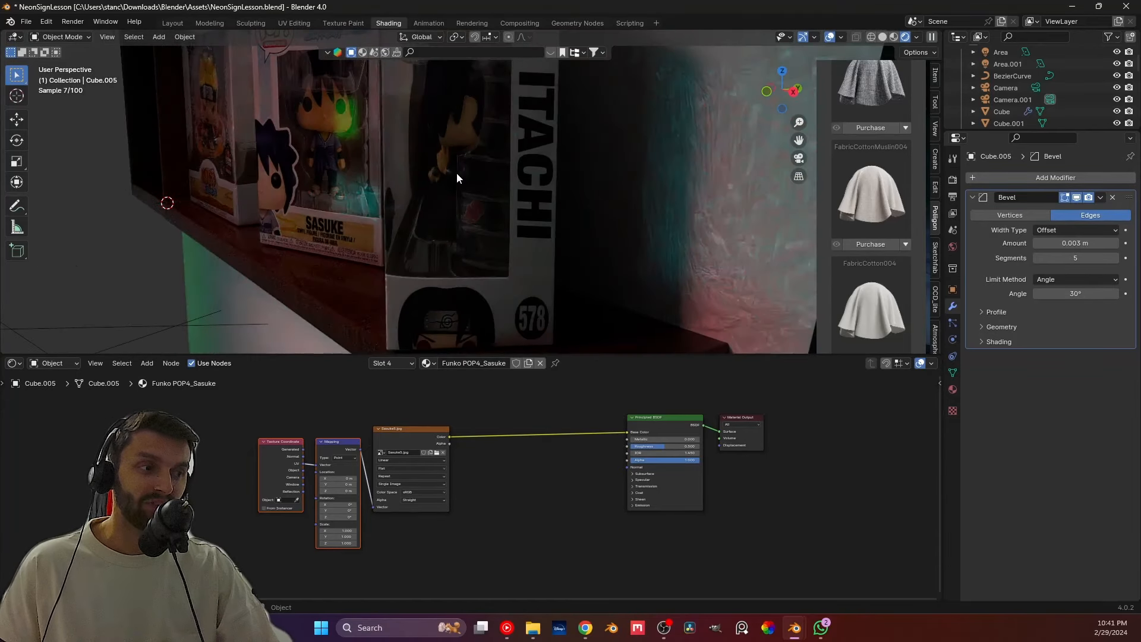
pyautogui.moveTo(454, 185); pyautogui.dragTo(408, 232, button='middle')
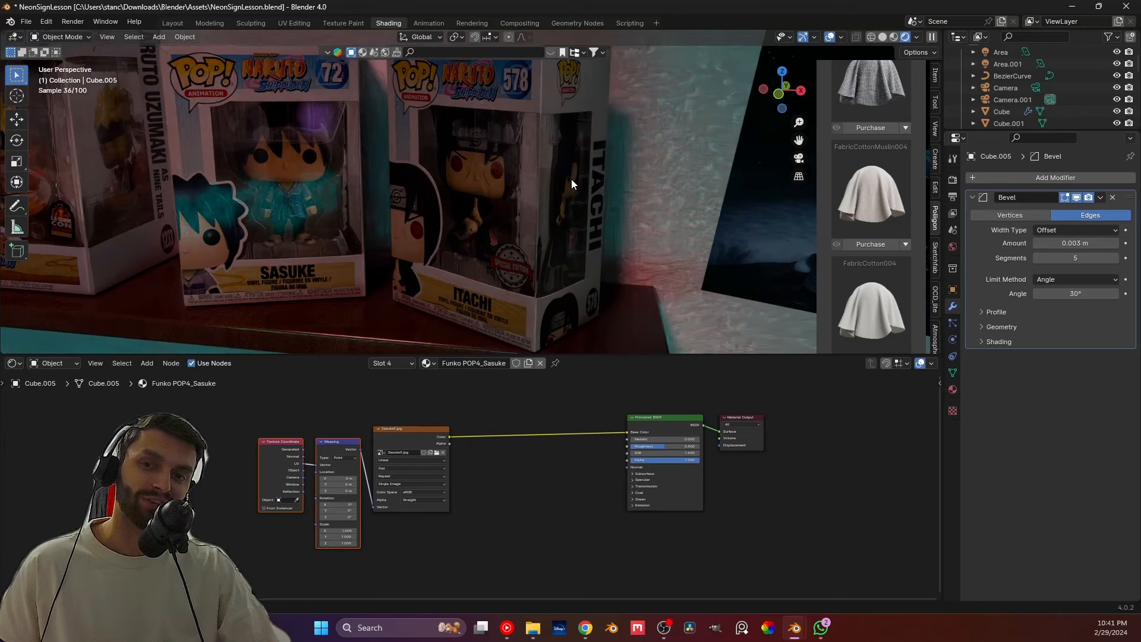
pyautogui.moveTo(572, 179); pyautogui.dragTo(500, 173, button='middle')
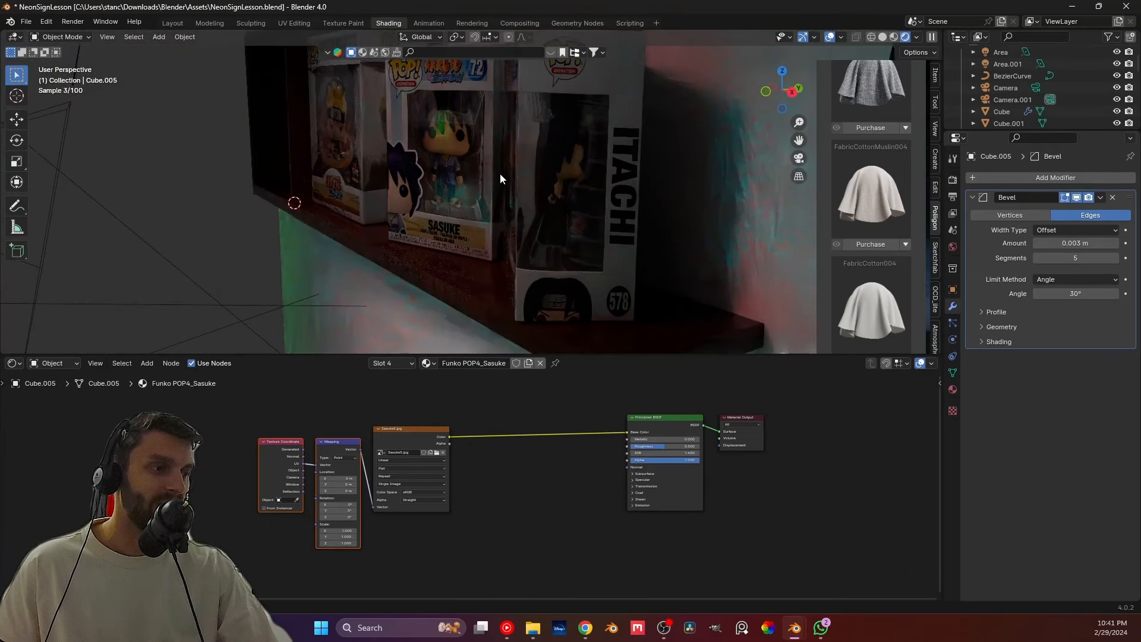
pyautogui.keyDown('shift'); pyautogui.moveTo(383, 137); pyautogui.dragTo(429, 157, button='middle'); pyautogui.keyUp('shift')
pyautogui.scroll(4, 535, 282)
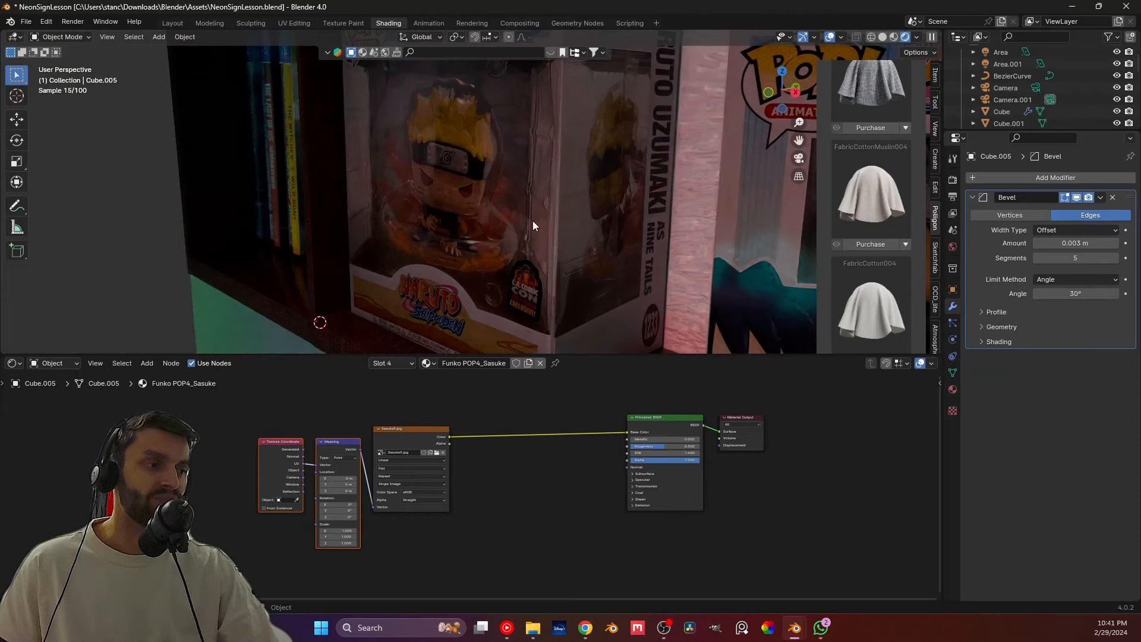
pyautogui.moveTo(605, 198); pyautogui.dragTo(695, 191, button='middle')
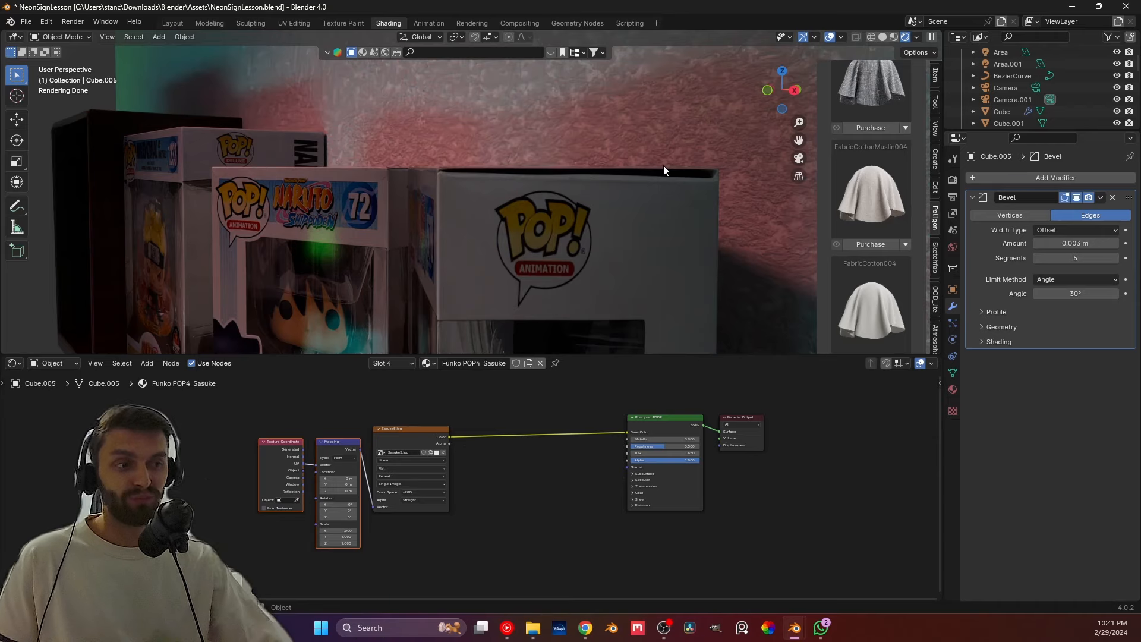
# Step: Inspect the upper edge and top face of the Itachi box up close and from above
pyautogui.moveTo(663, 165); pyautogui.dragTo(510, 198, button='middle')
pyautogui.scroll(2, 498, 198)
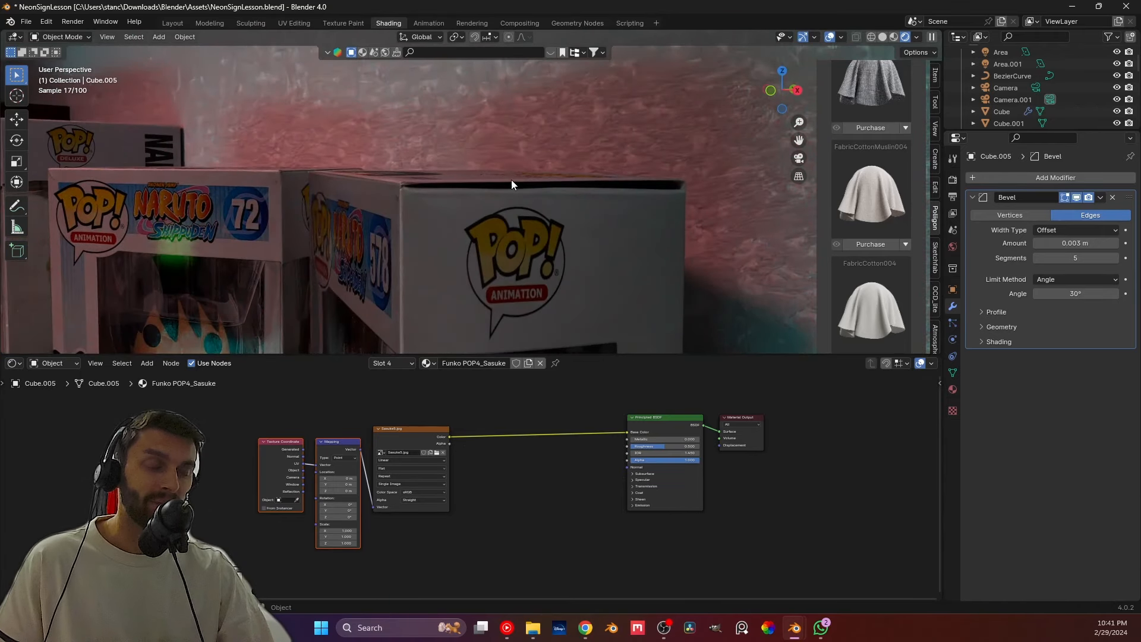
pyautogui.scroll(1, 511, 182)
pyautogui.scroll(-3, 511, 182)
pyautogui.keyDown('shift'); pyautogui.moveTo(511, 182); pyautogui.dragTo(469, 174, button='middle'); pyautogui.keyUp('shift')
pyautogui.scroll(-1, 468, 139)
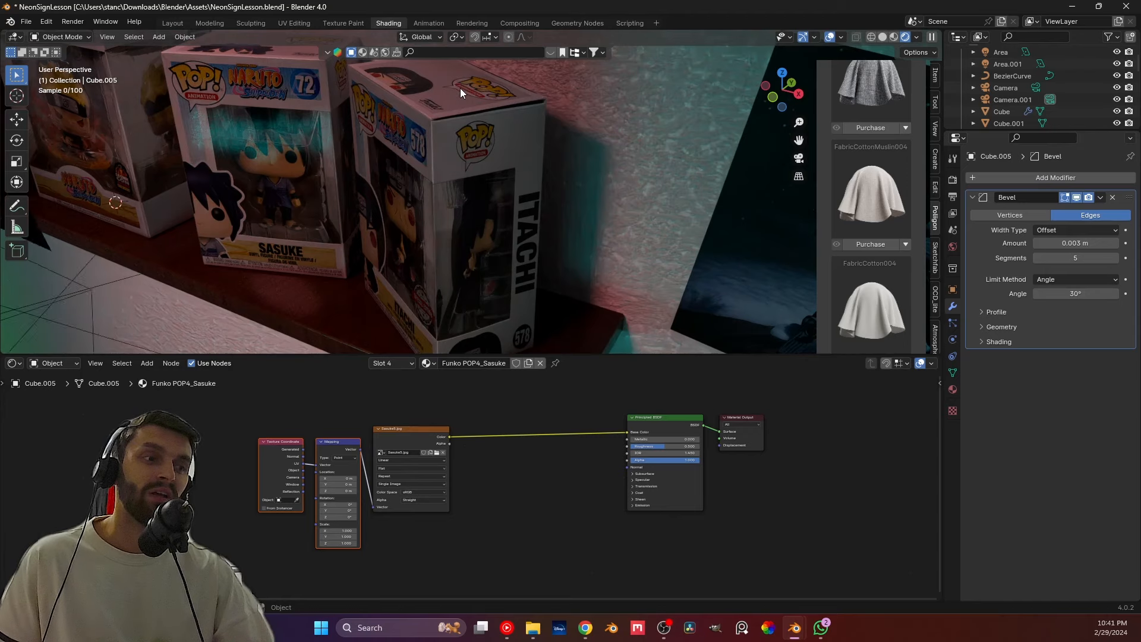
pyautogui.scroll(-4, 460, 88)
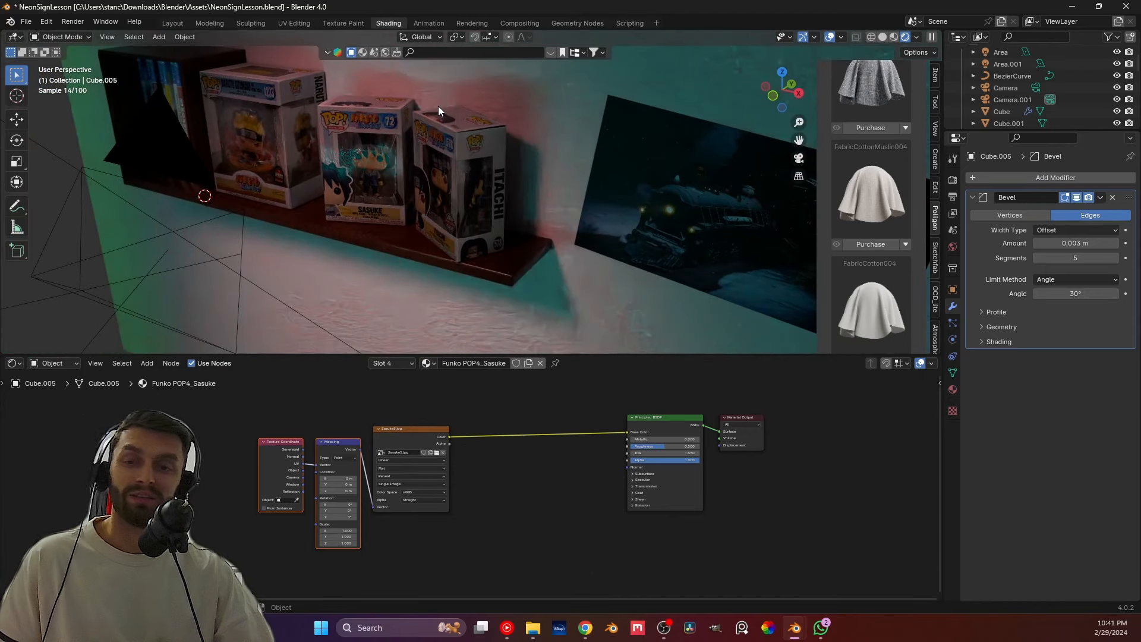
# Step: Check the whole shelf through the camera and examine the Naruto box beside the game case up close, ending in the camera view
pyautogui.press('KP_0')
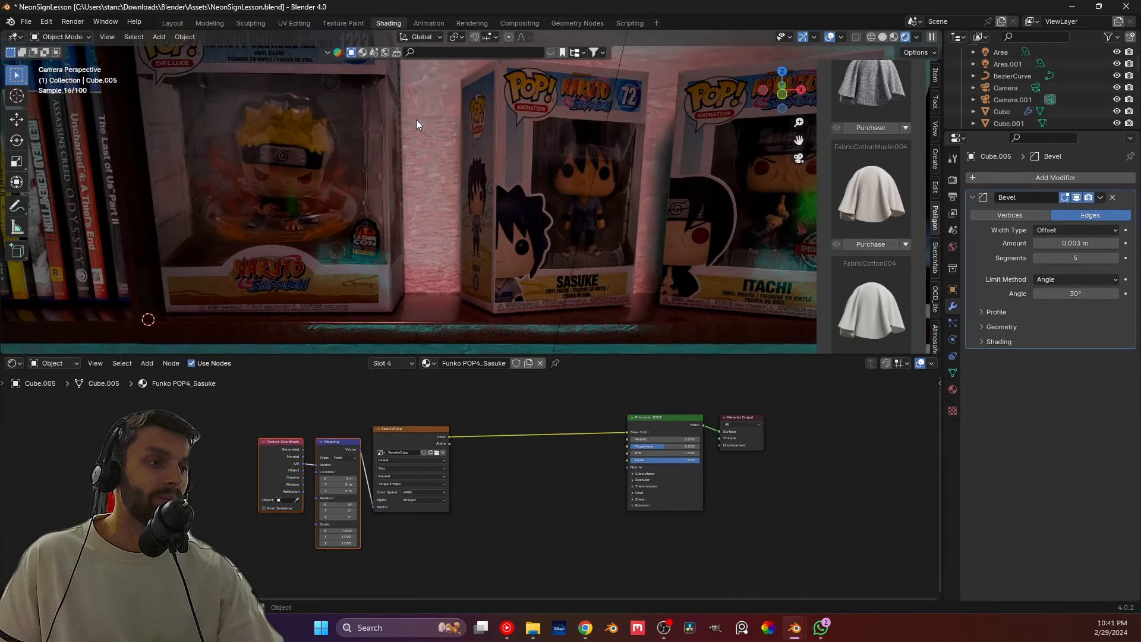
pyautogui.scroll(2, 490, 136)
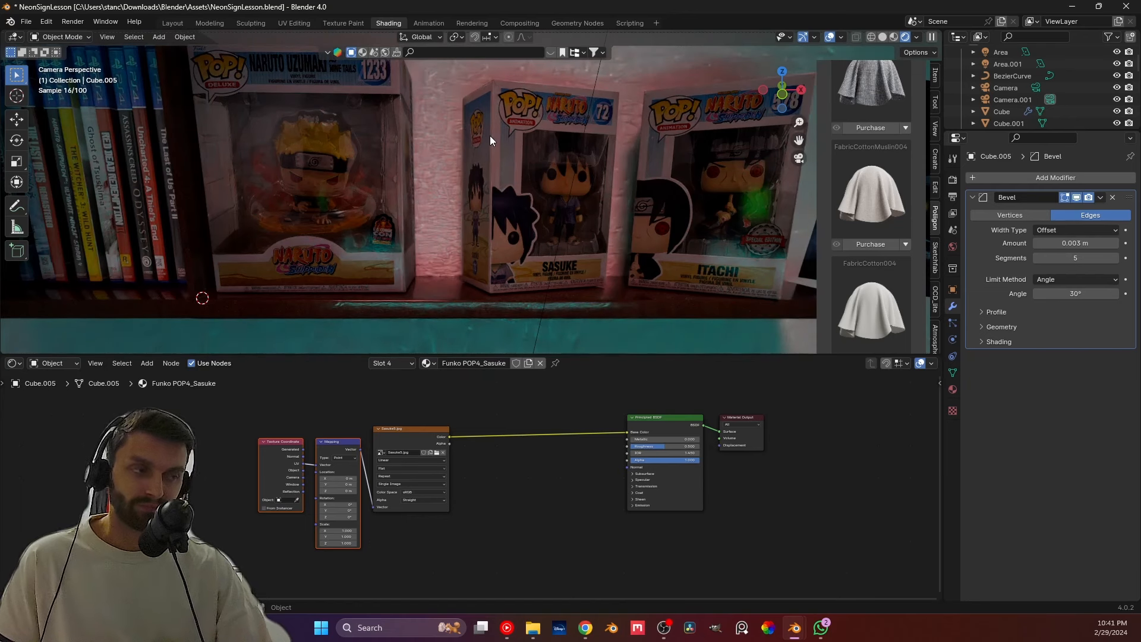
pyautogui.scroll(-2, 413, 136)
pyautogui.keyDown('shift'); pyautogui.moveTo(368, 131); pyautogui.dragTo(470, 140, button='middle'); pyautogui.keyUp('shift')
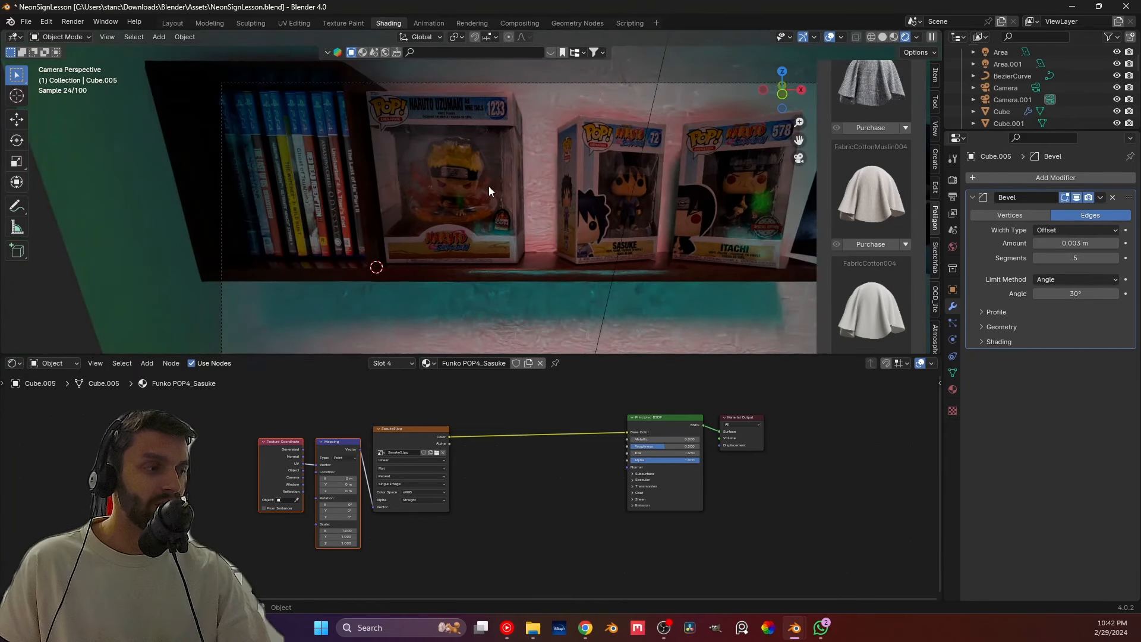
pyautogui.keyDown('shift'); pyautogui.moveTo(489, 187); pyautogui.dragTo(478, 188, button='middle'); pyautogui.keyUp('shift')
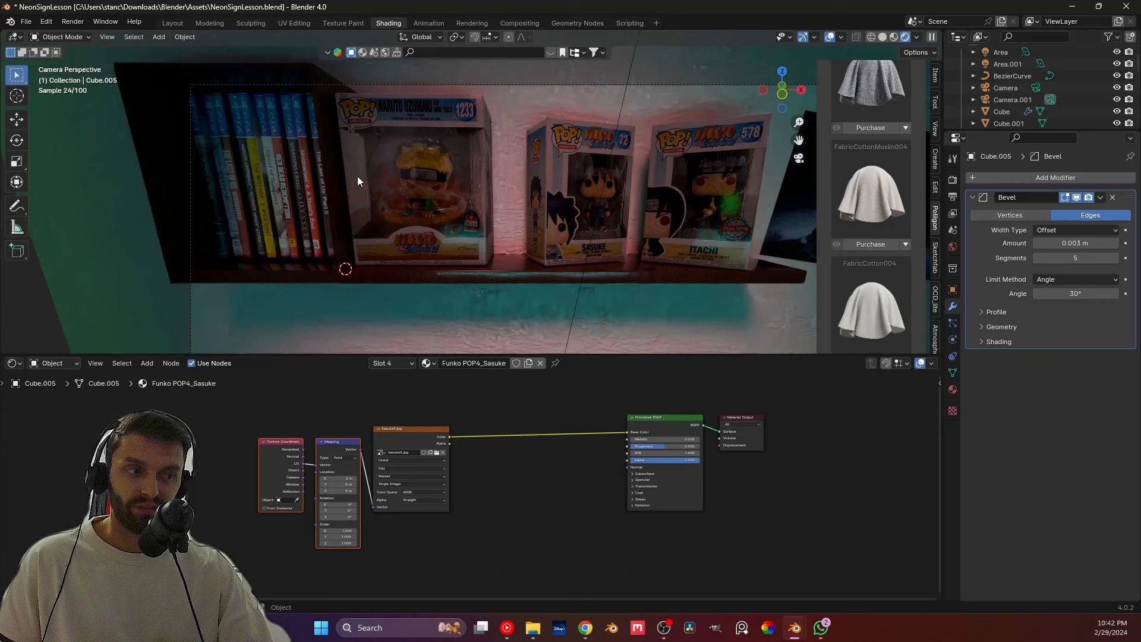
pyautogui.moveTo(358, 176); pyautogui.dragTo(474, 179, button='middle')
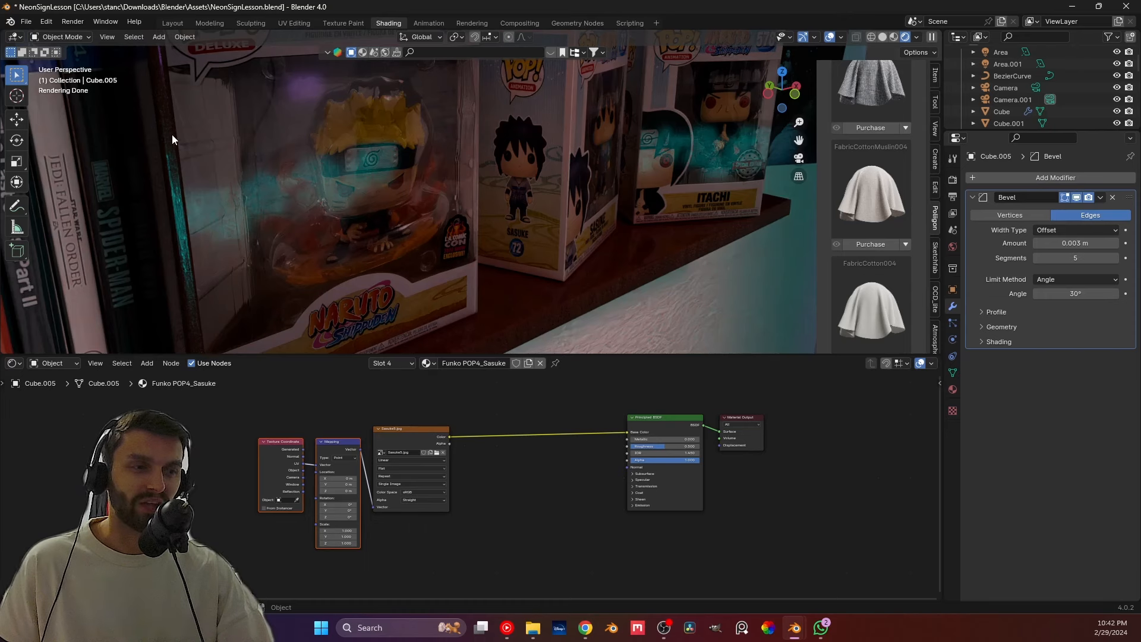
pyautogui.moveTo(286, 230); pyautogui.dragTo(233, 223, button='middle')
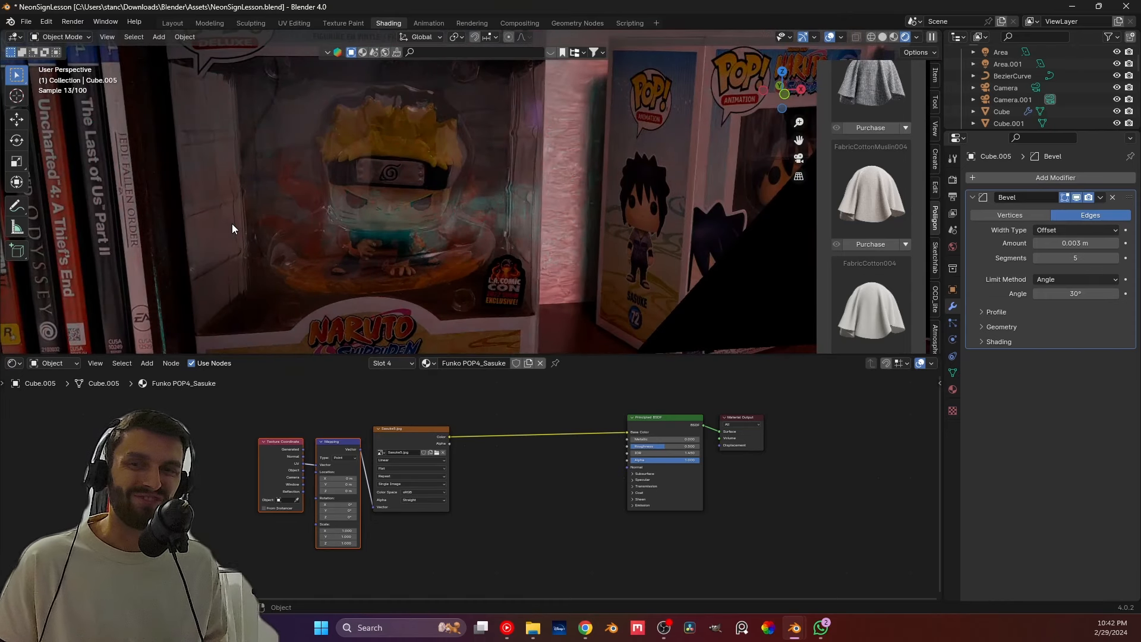
pyautogui.press('KP_0')
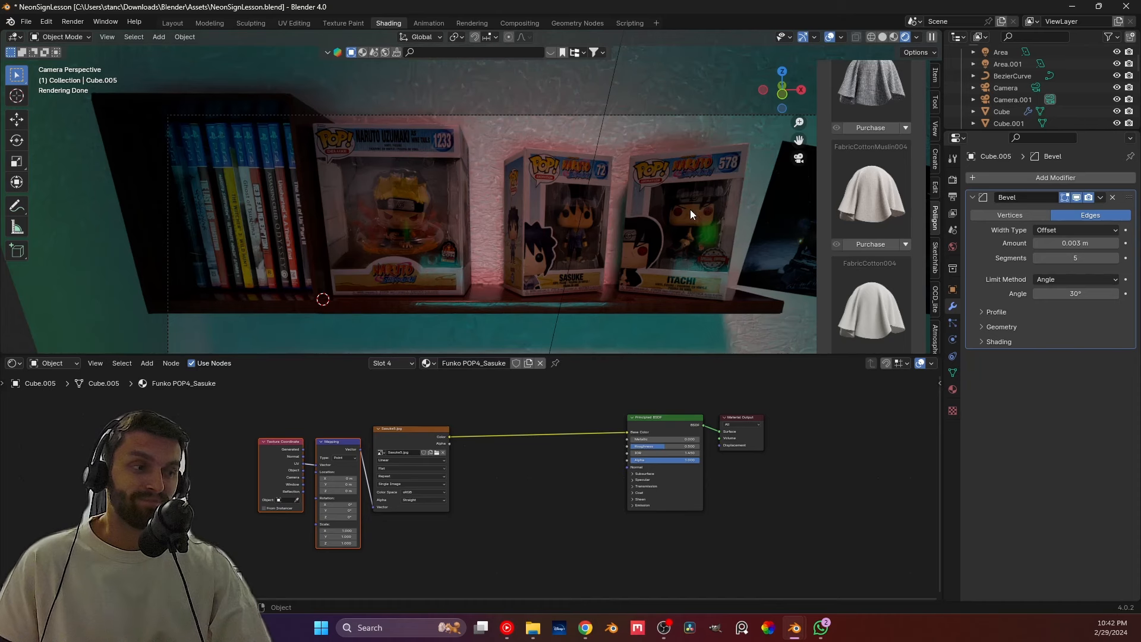
pyautogui.scroll(-2, 690, 209)
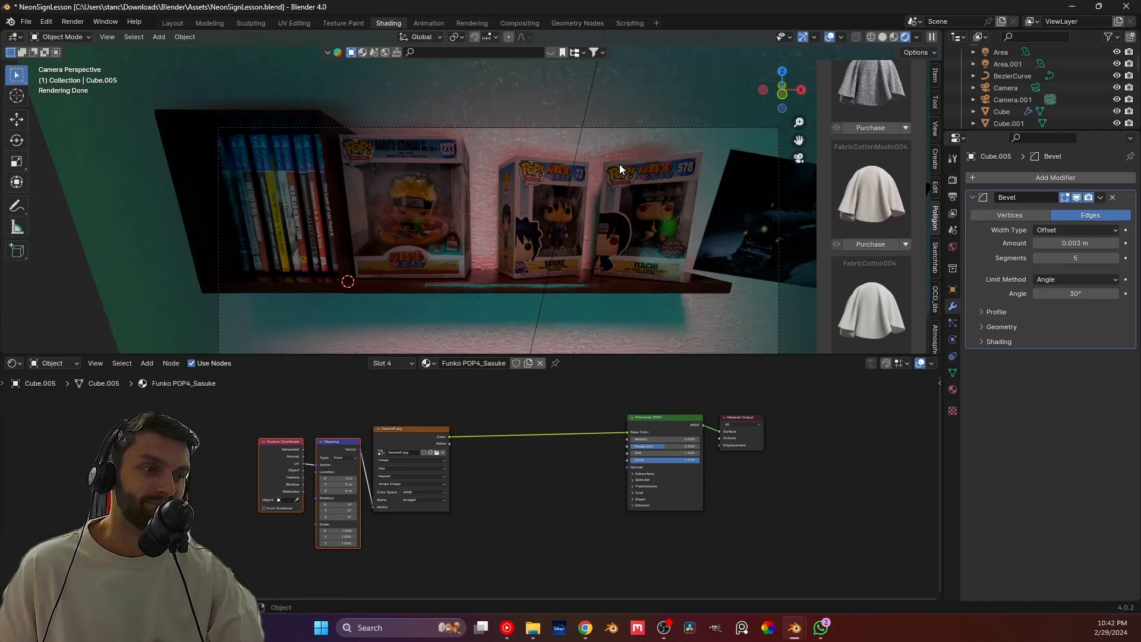
pyautogui.scroll(-1, 463, 190)
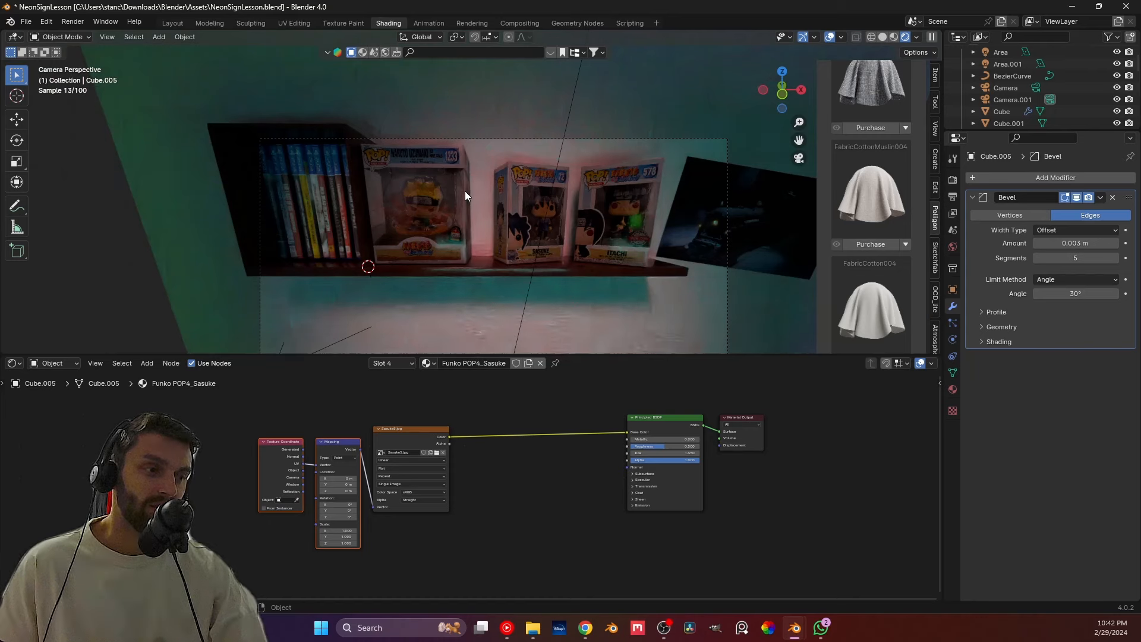